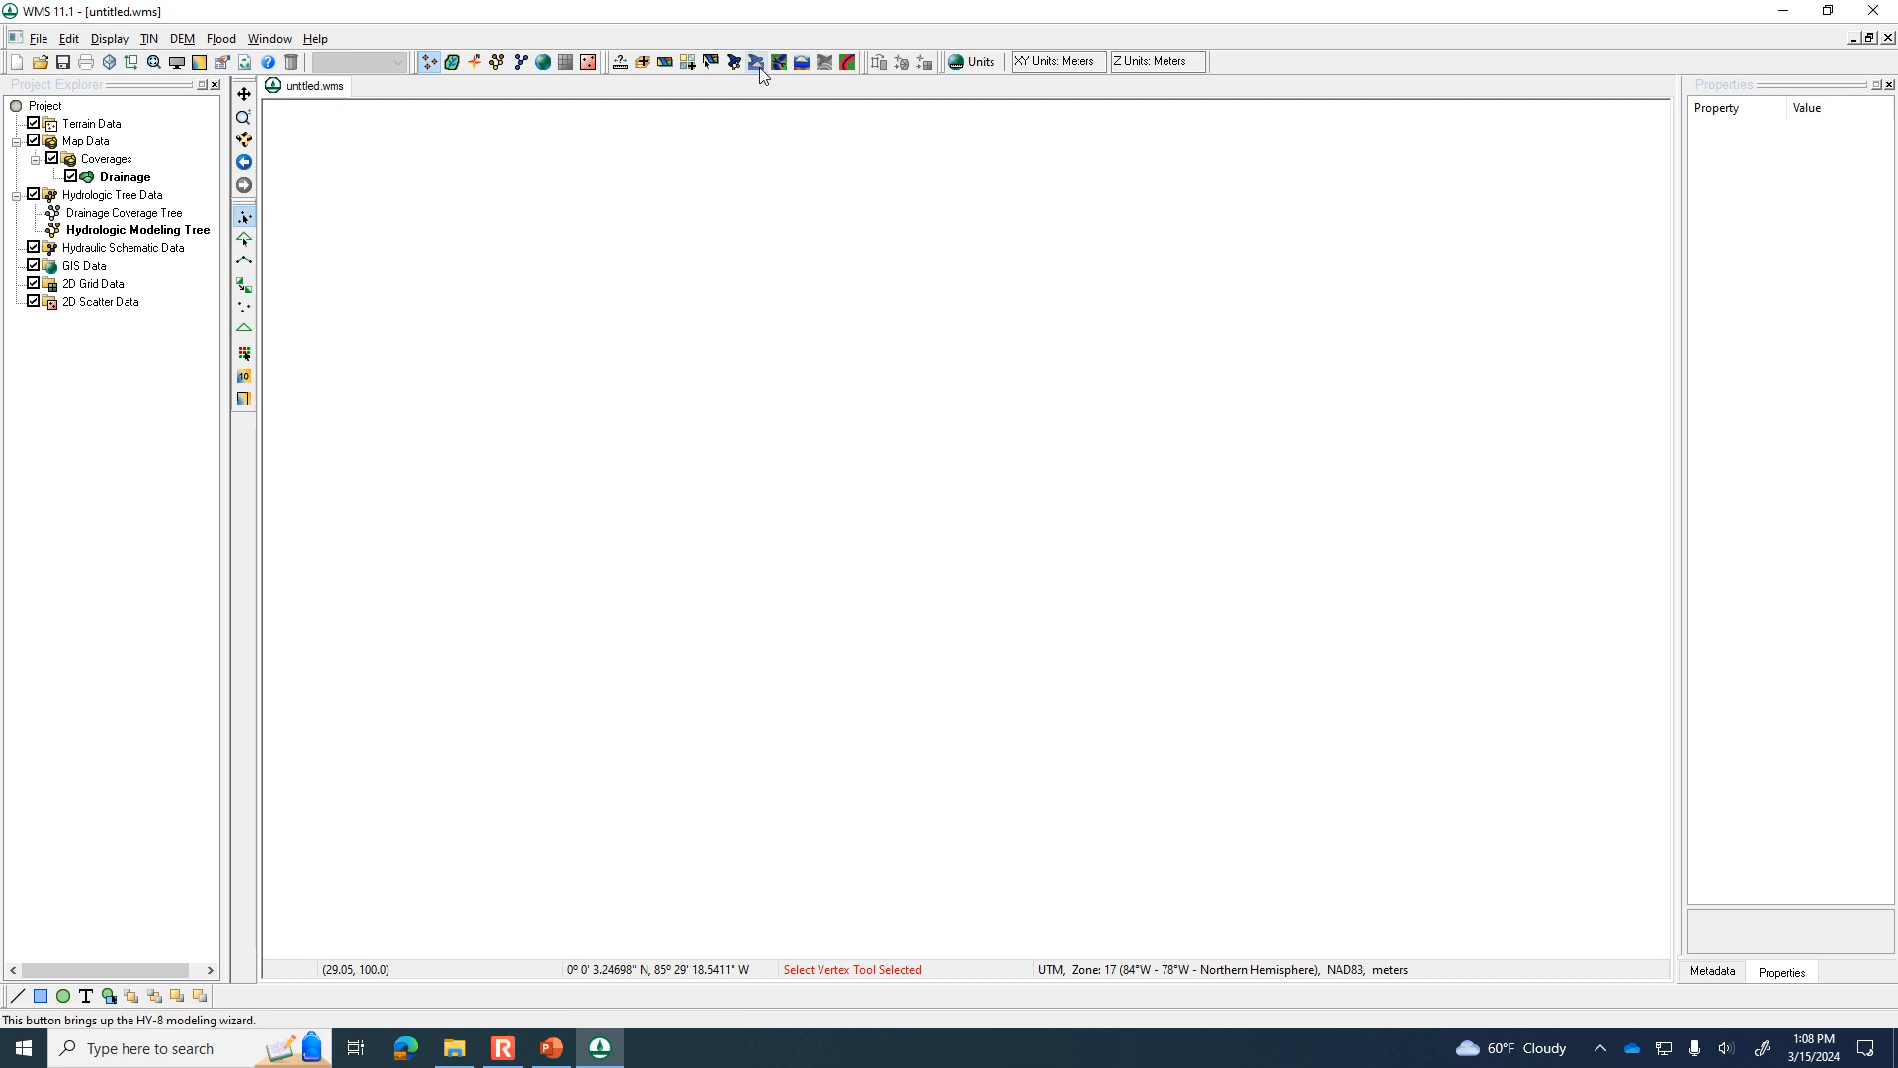
Start the hydrologic modeling wizard and create a folder named 3-15-24 inside WMS files for the project file.
{"action": "left_click", "coordinate": [734, 63]}
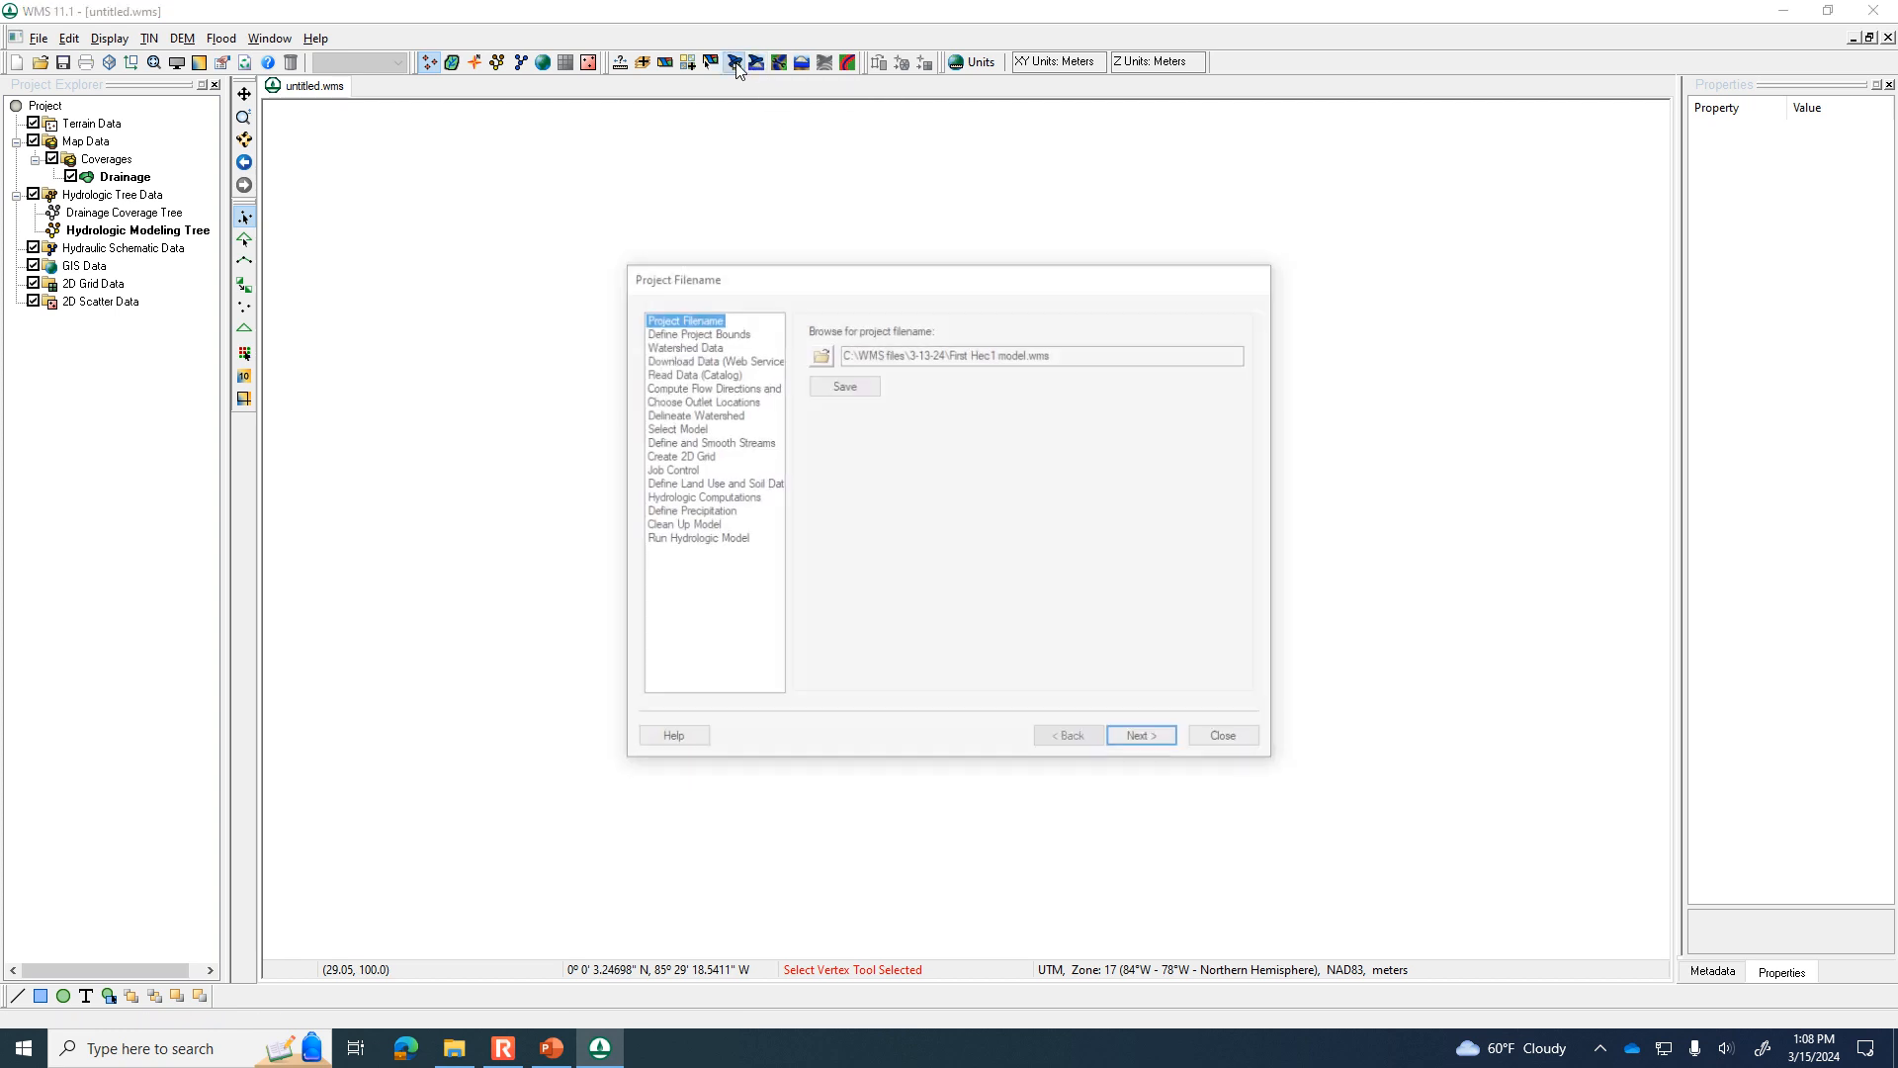
{"action": "left_click", "coordinate": [820, 354]}
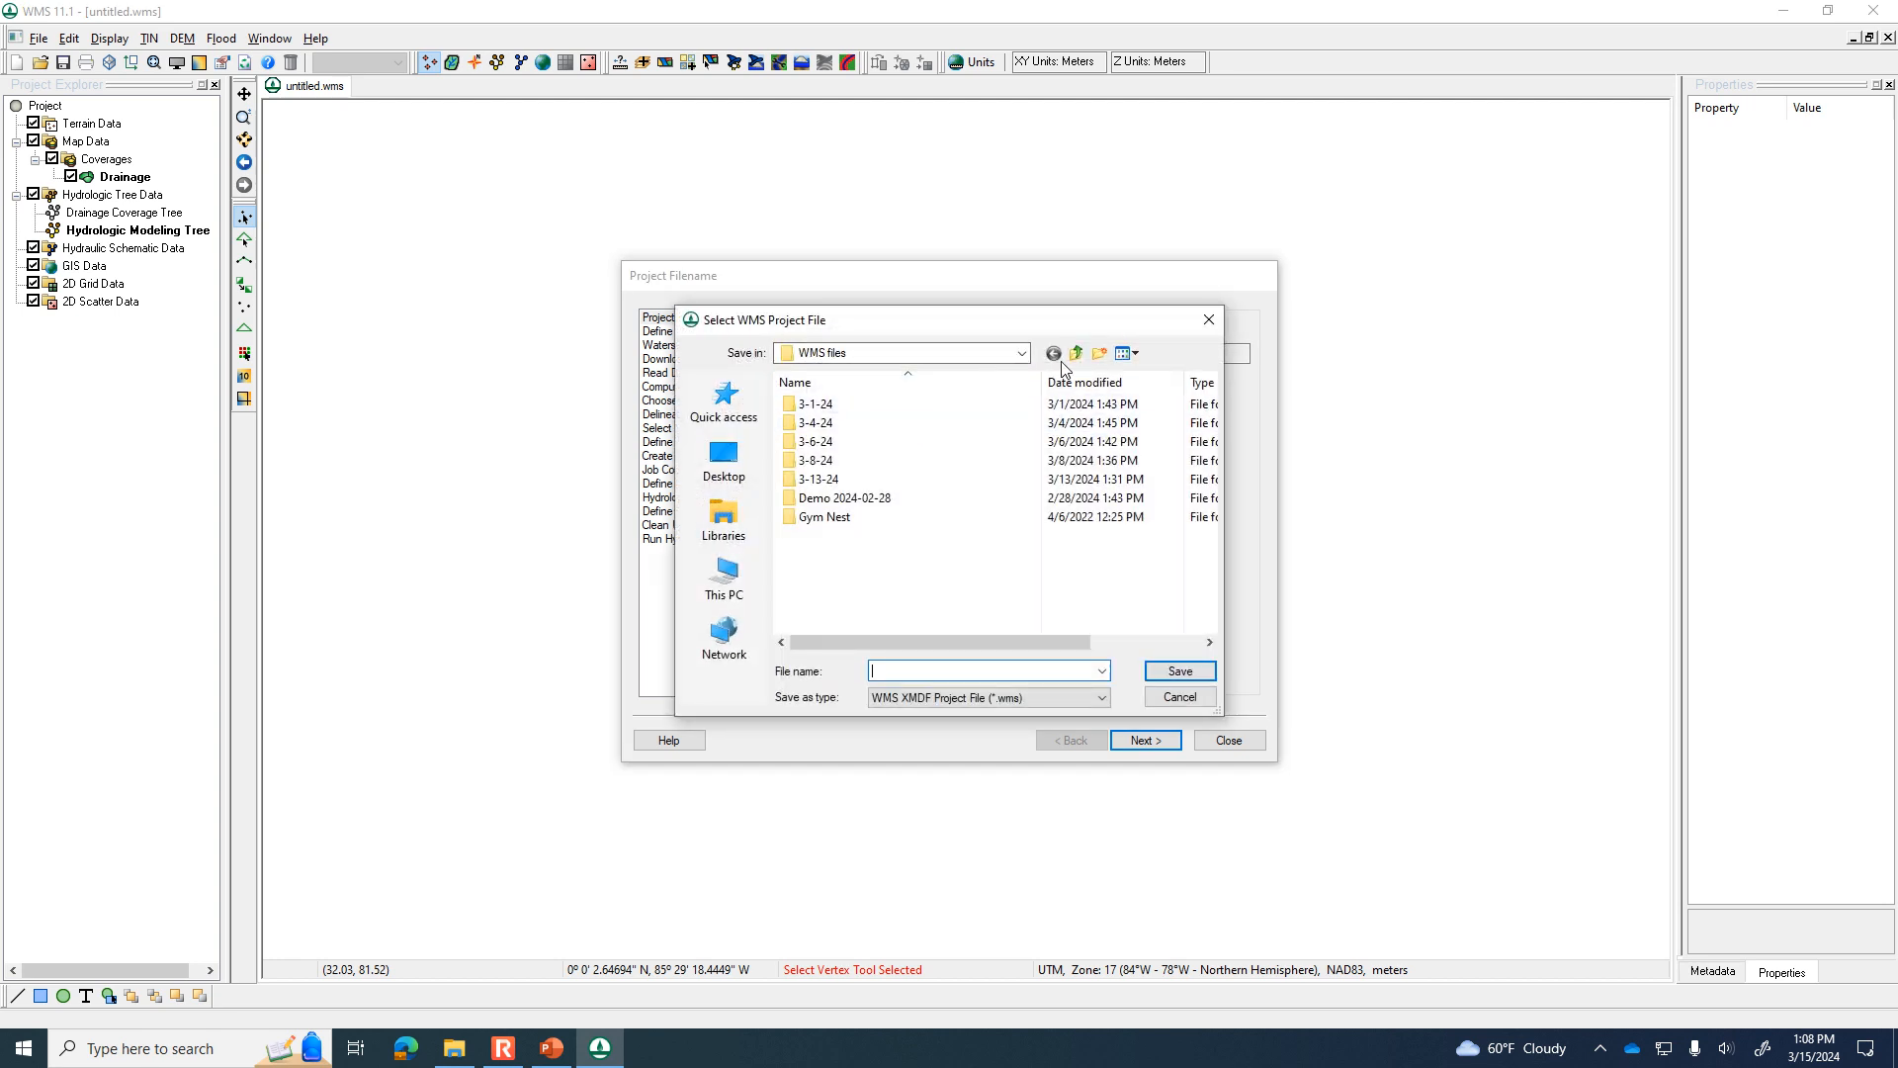
{"action": "left_click", "coordinate": [1024, 356]}
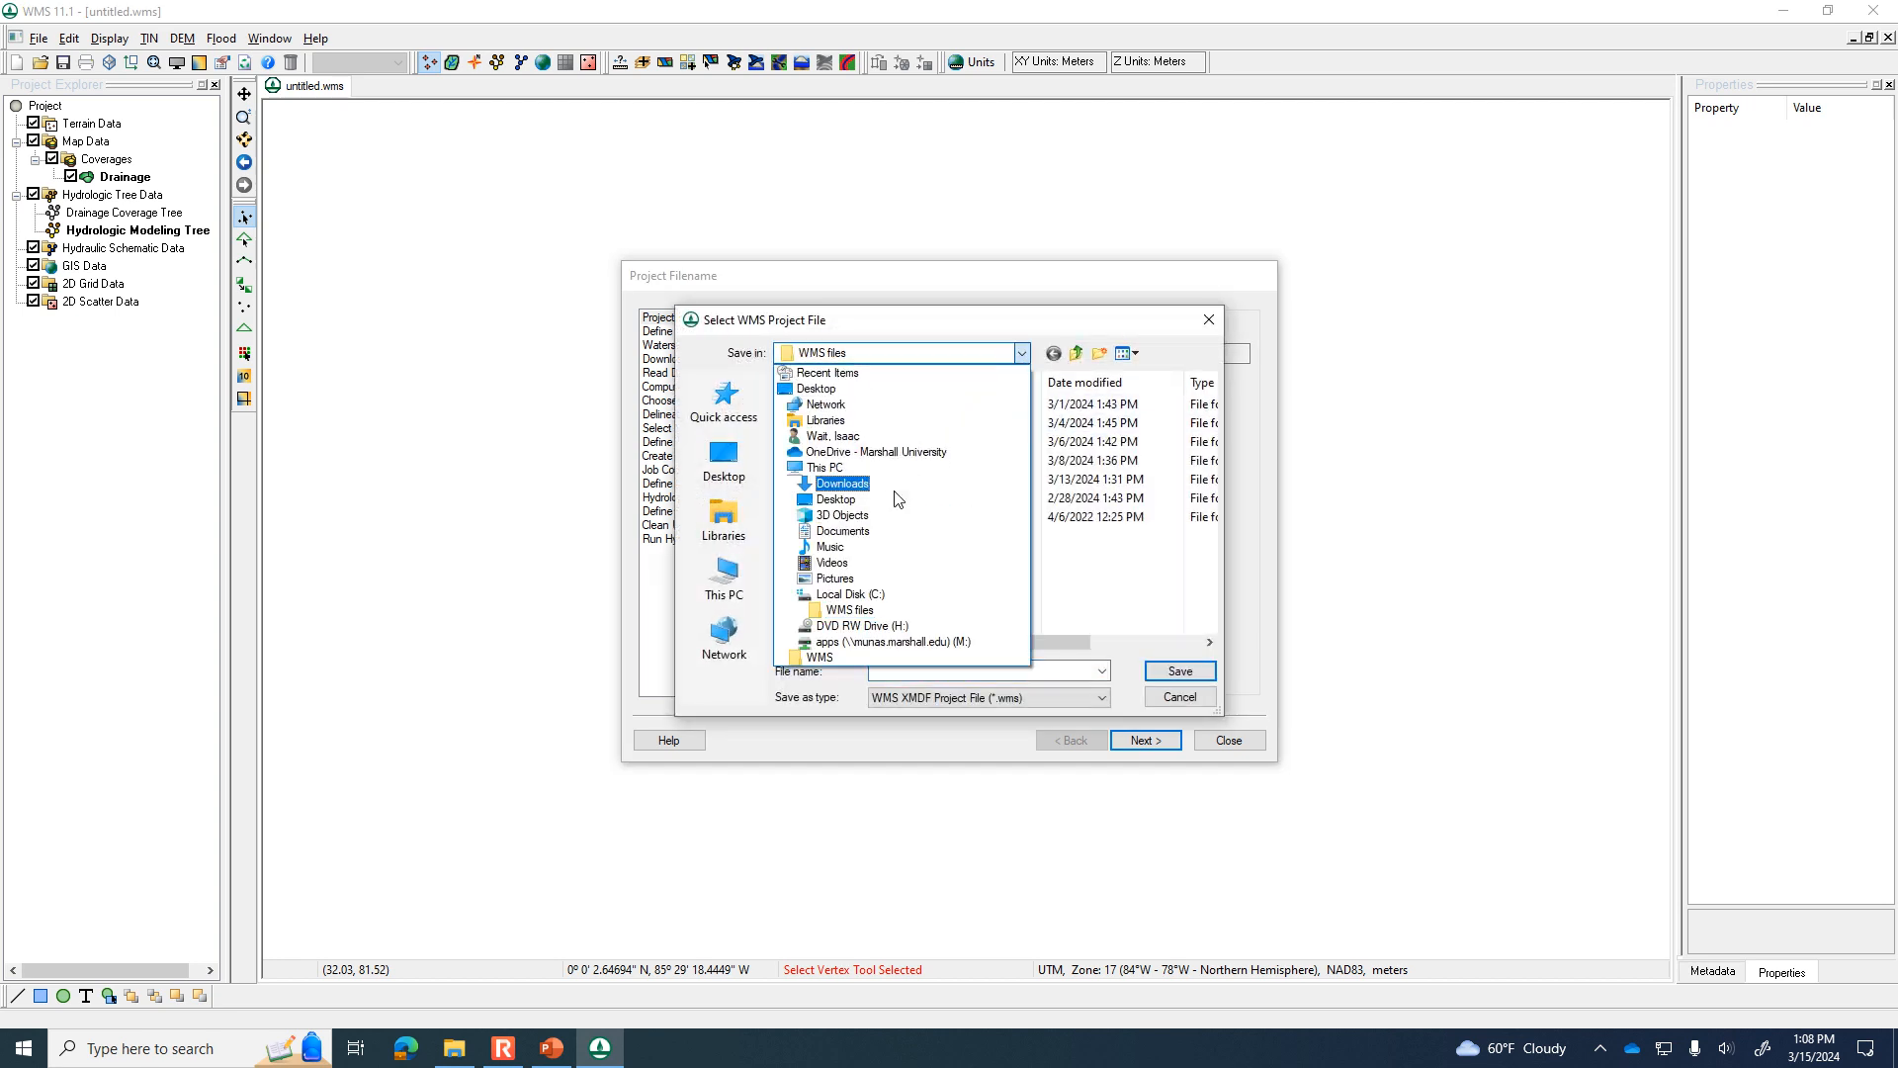
{"action": "left_click", "coordinate": [839, 610]}
{"action": "left_click", "coordinate": [1101, 355]}
{"action": "type", "text": "3"}
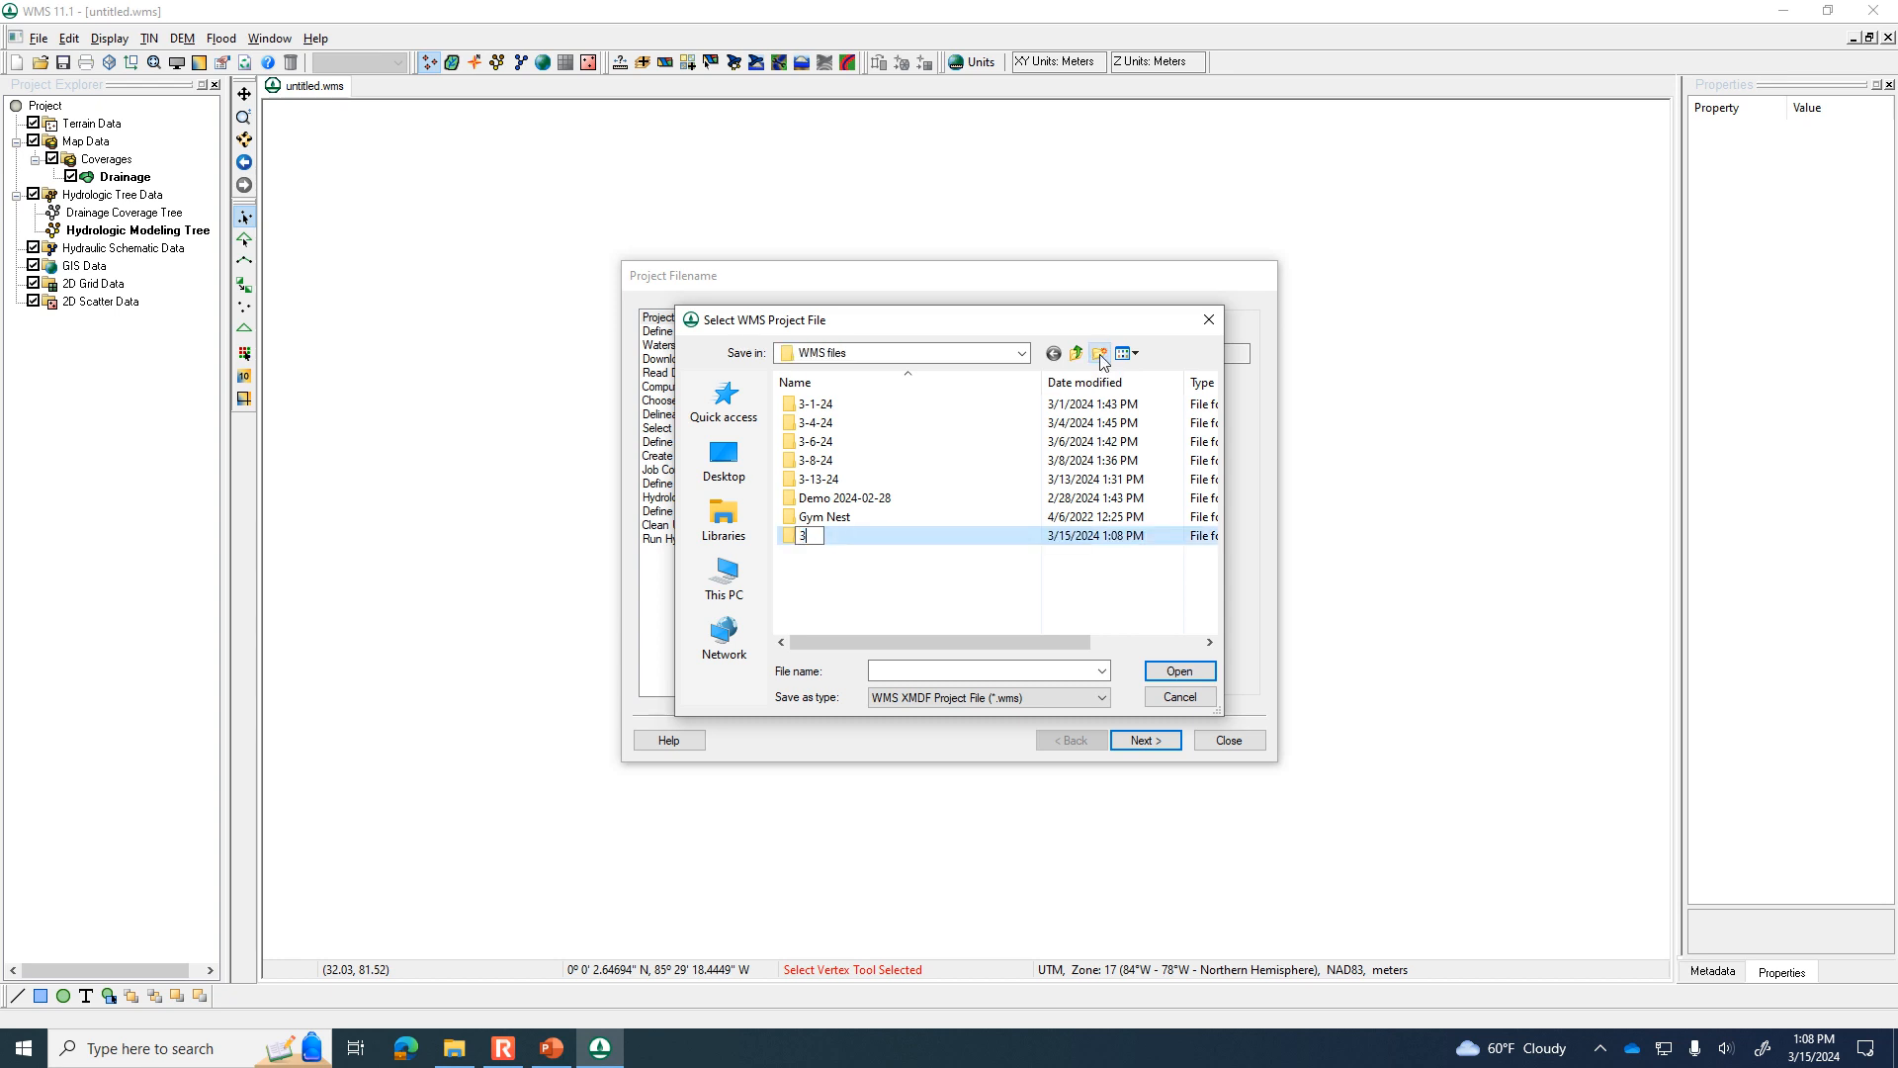
{"action": "type", "text": "-15-24"}
{"action": "key", "text": "Return"}
{"action": "key", "text": "Return"}
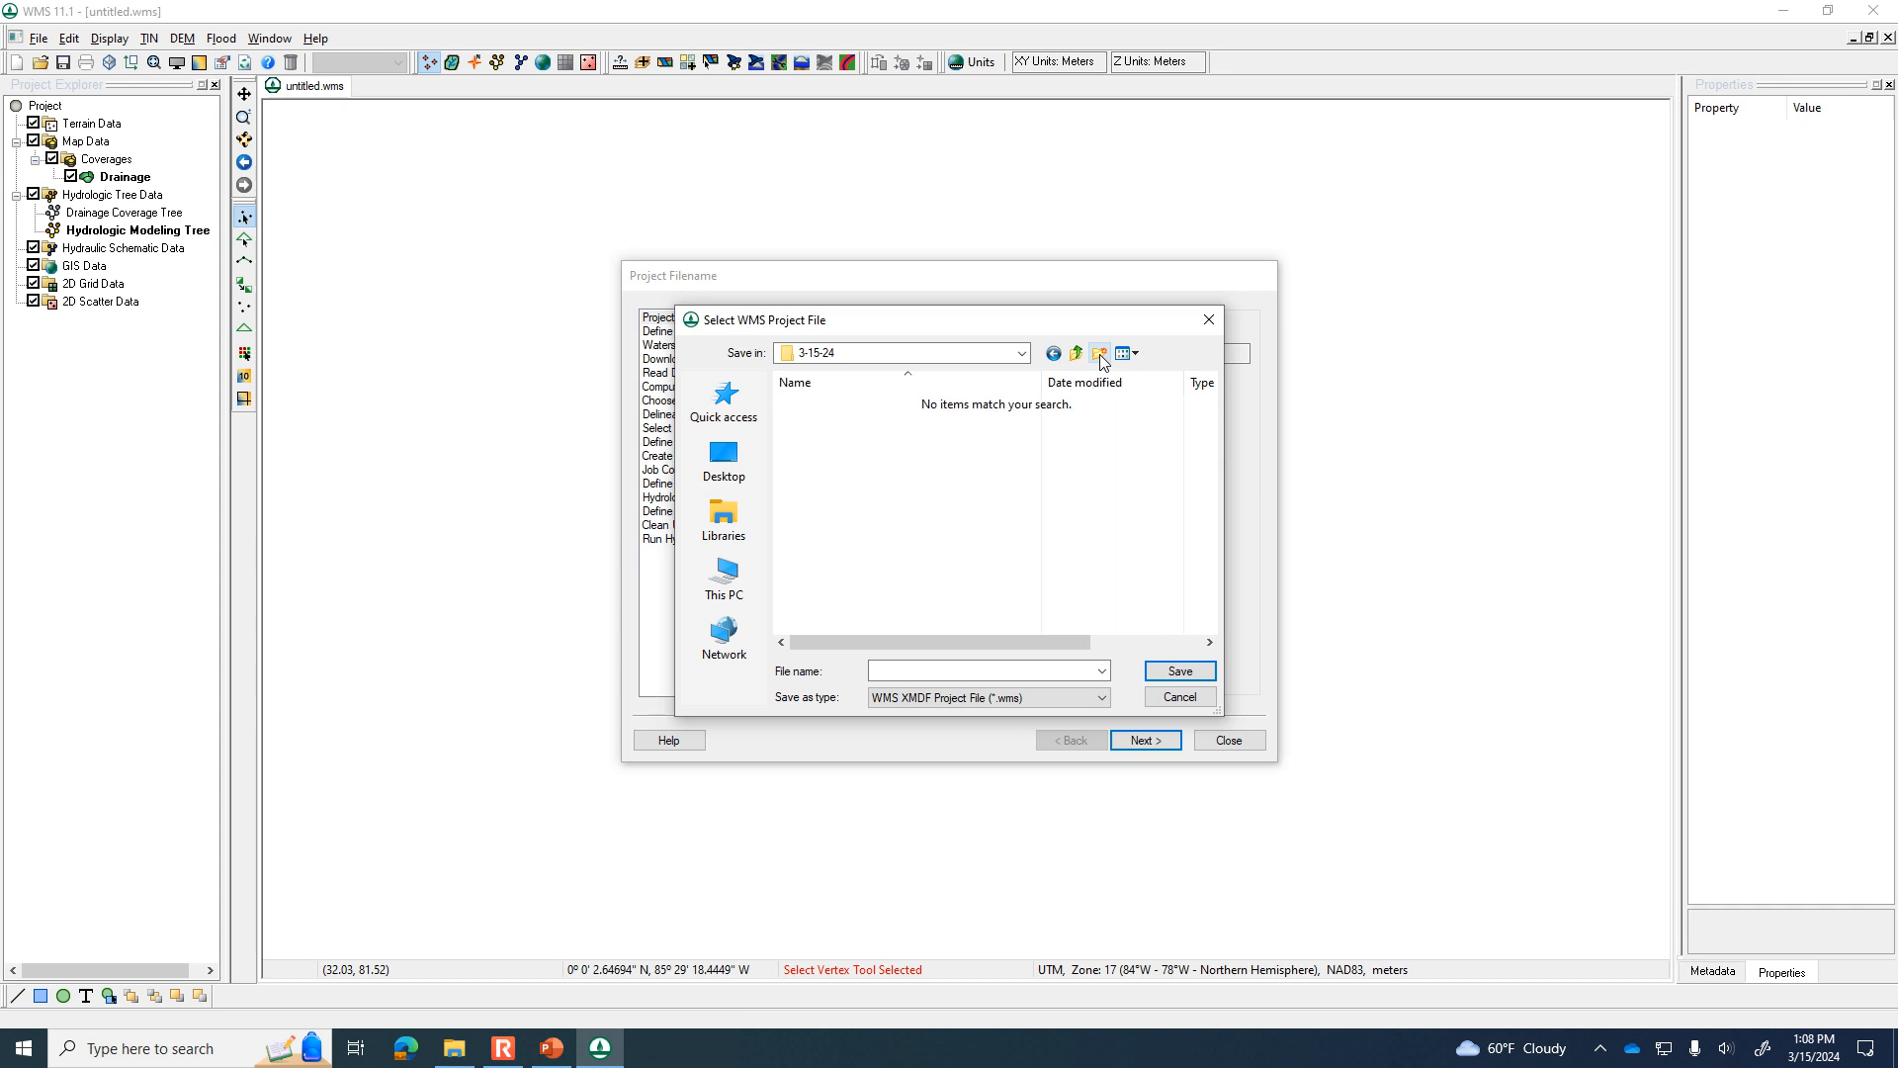
Name the project file Morgantown in the 3-15-24 folder and save the project.
{"action": "left_click", "coordinate": [988, 670]}
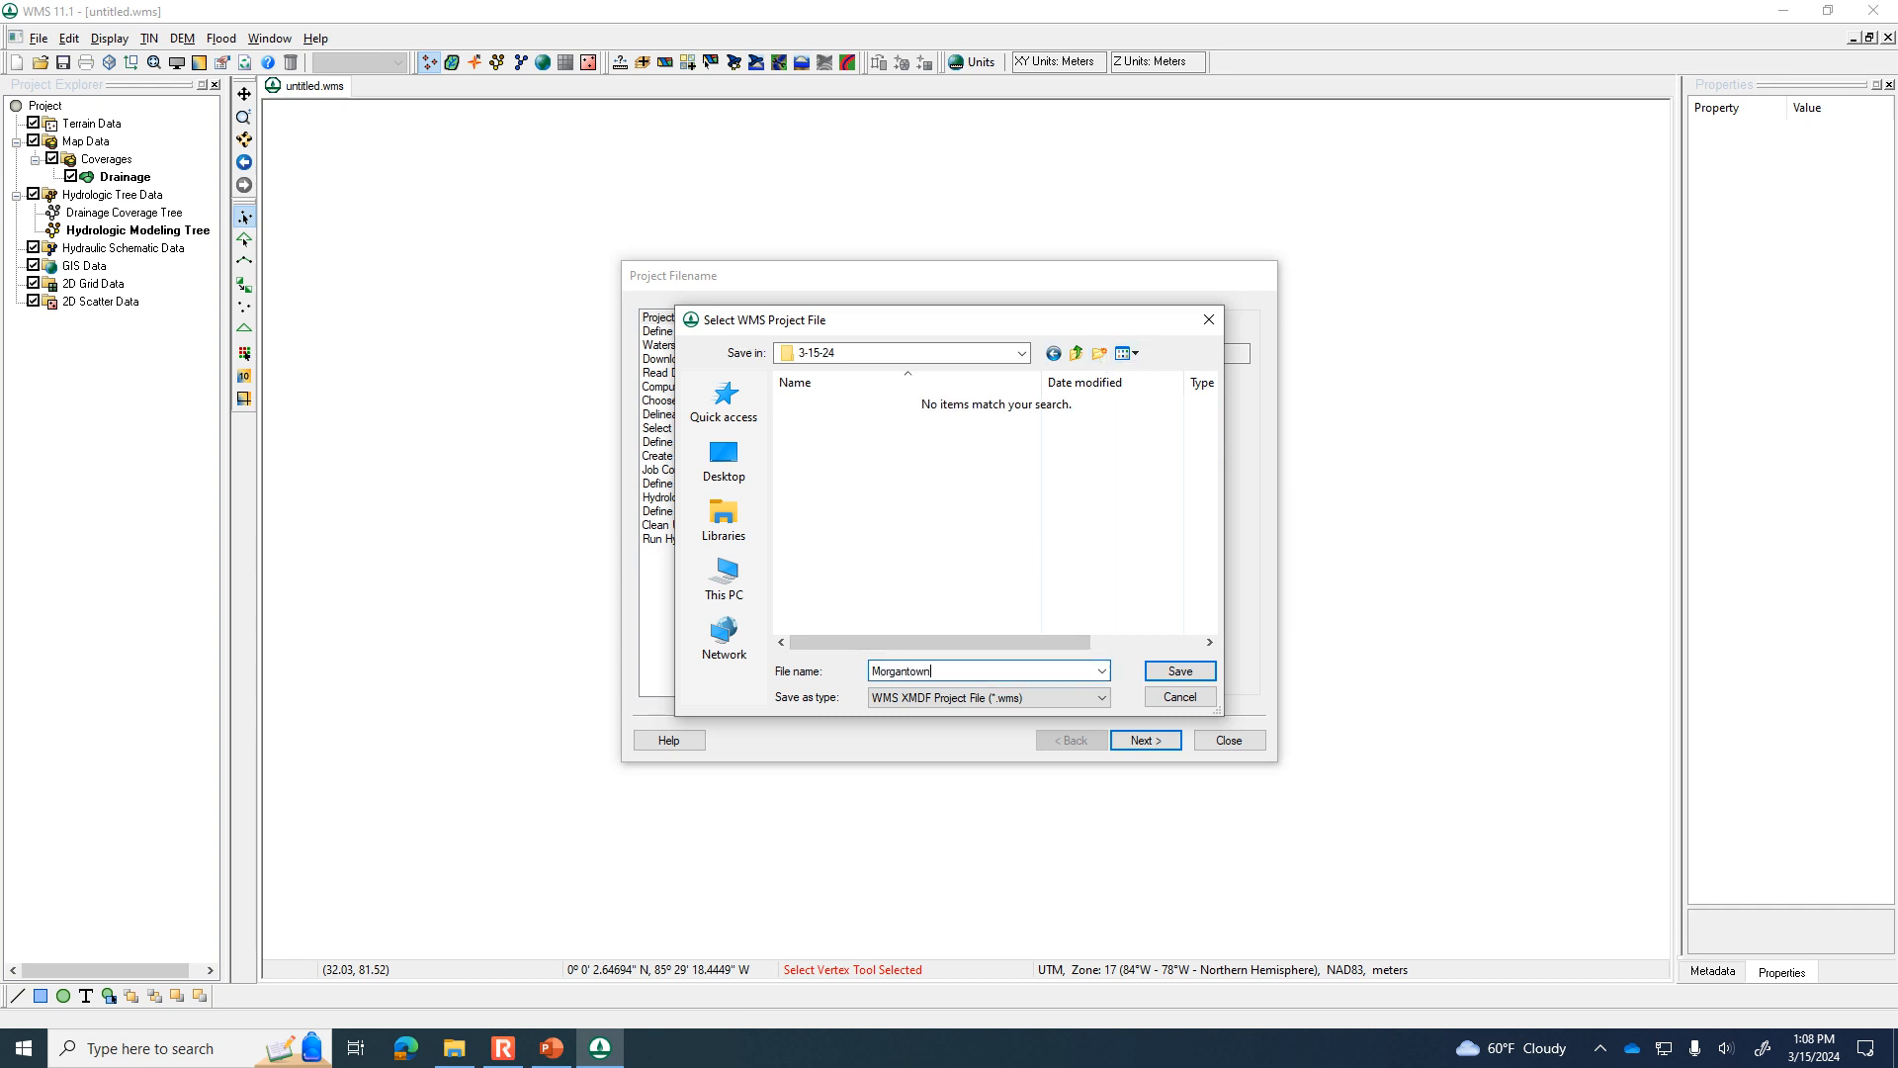
{"action": "left_click", "coordinate": [1179, 672]}
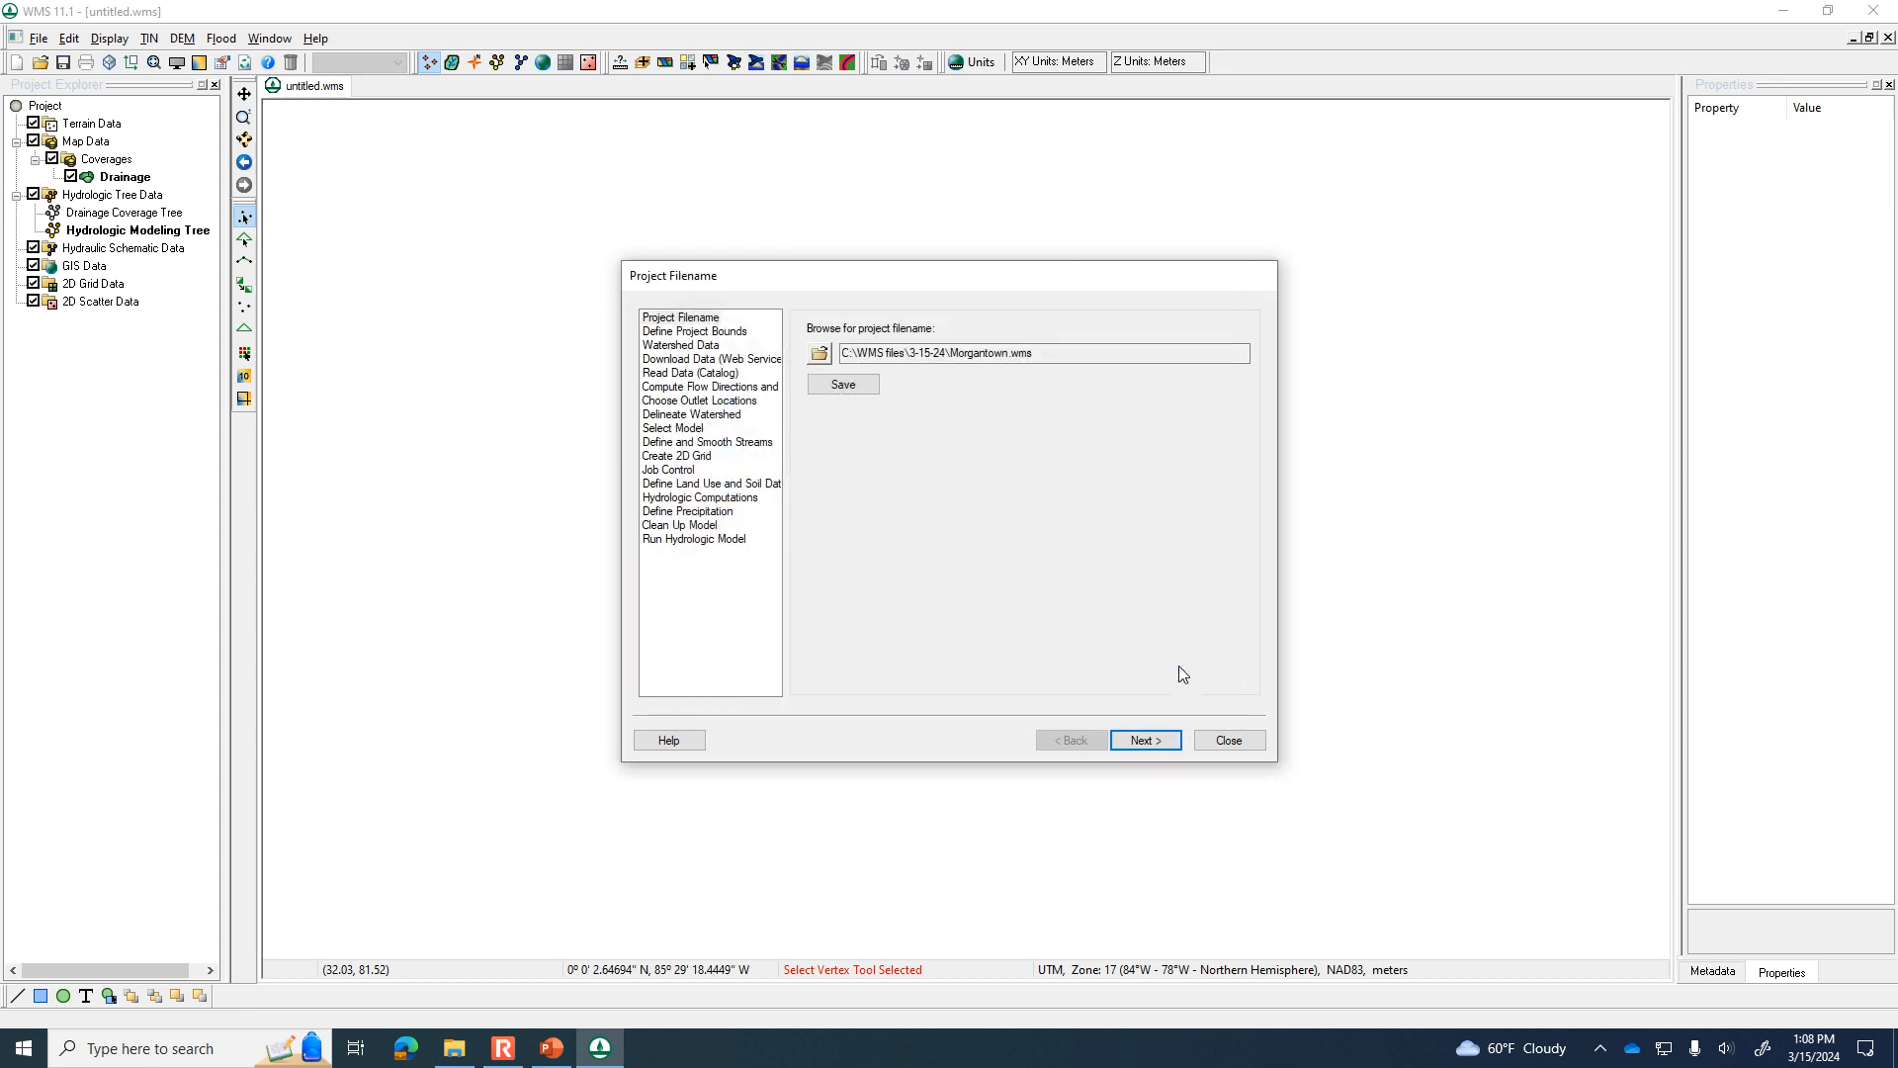
{"action": "left_click", "coordinate": [842, 386]}
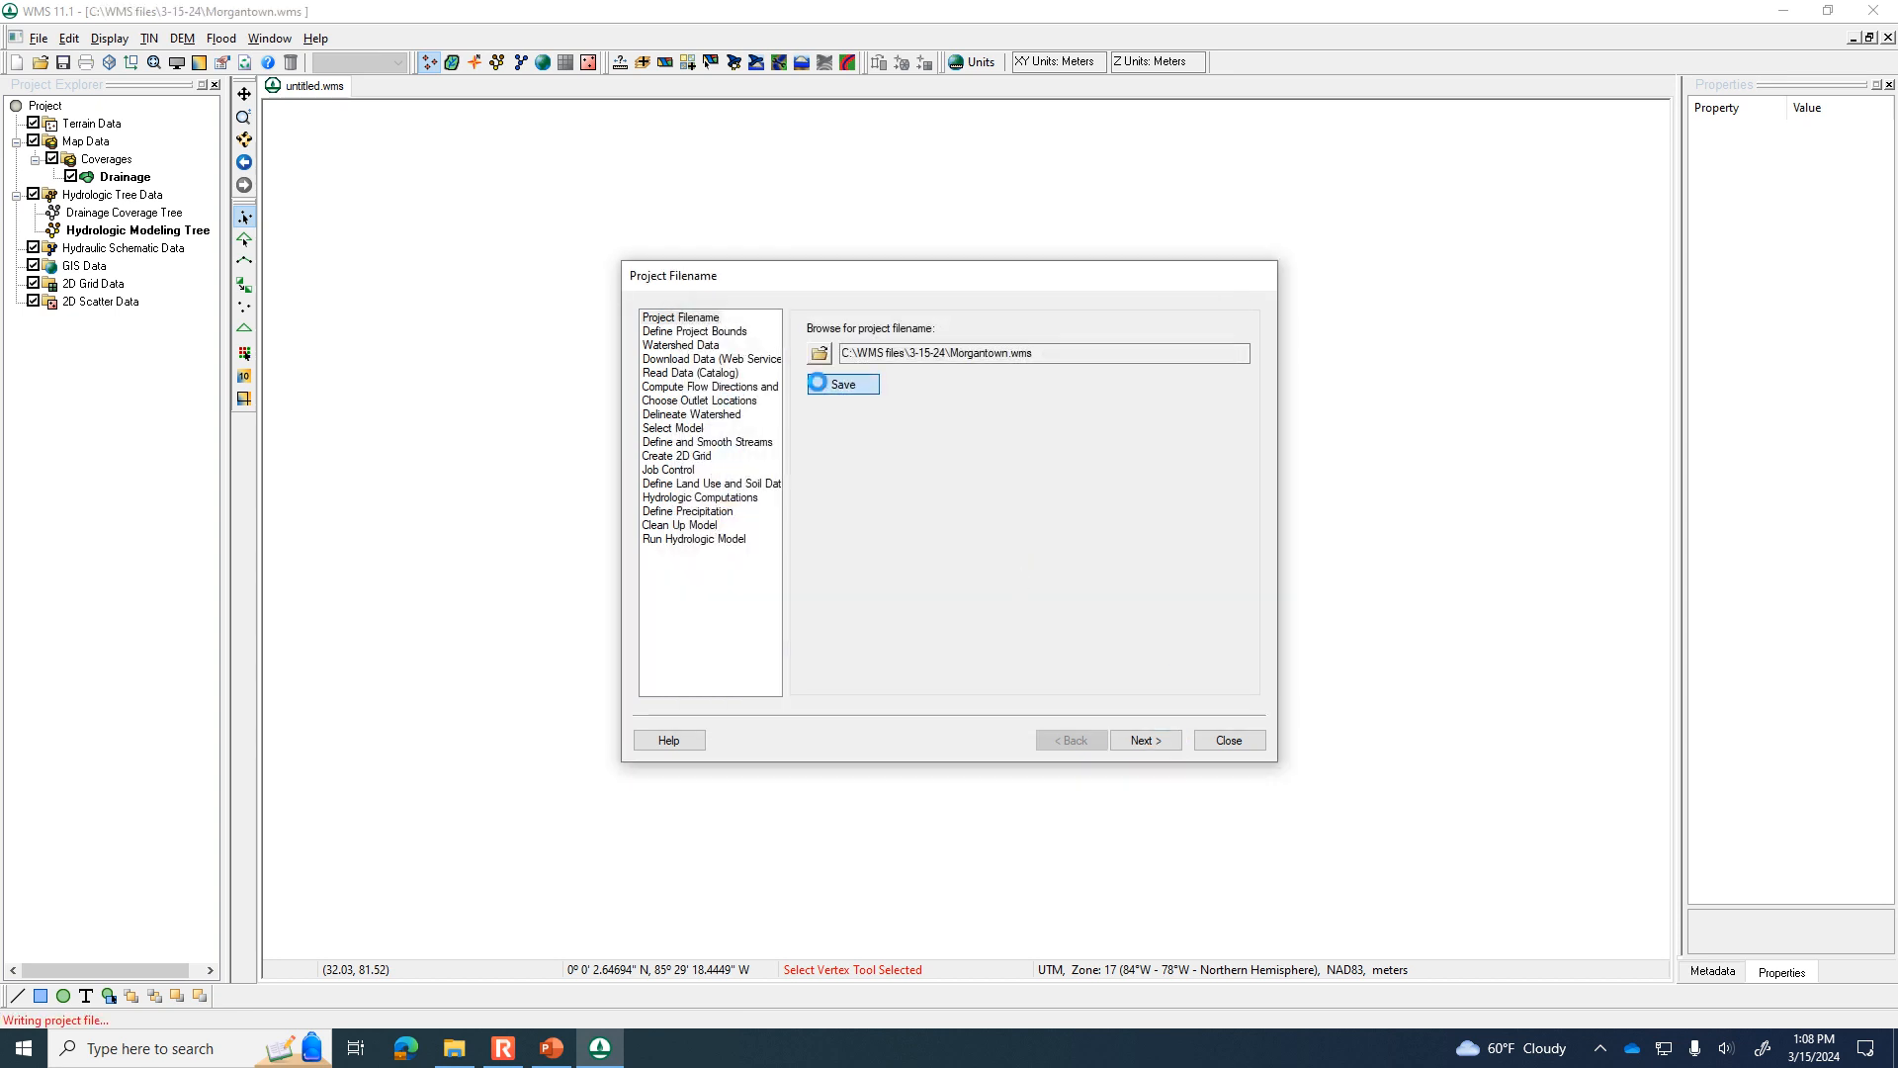
Begin defining the project boundary and jump the map locator to morgantown, wv.
{"action": "left_click", "coordinate": [1153, 748]}
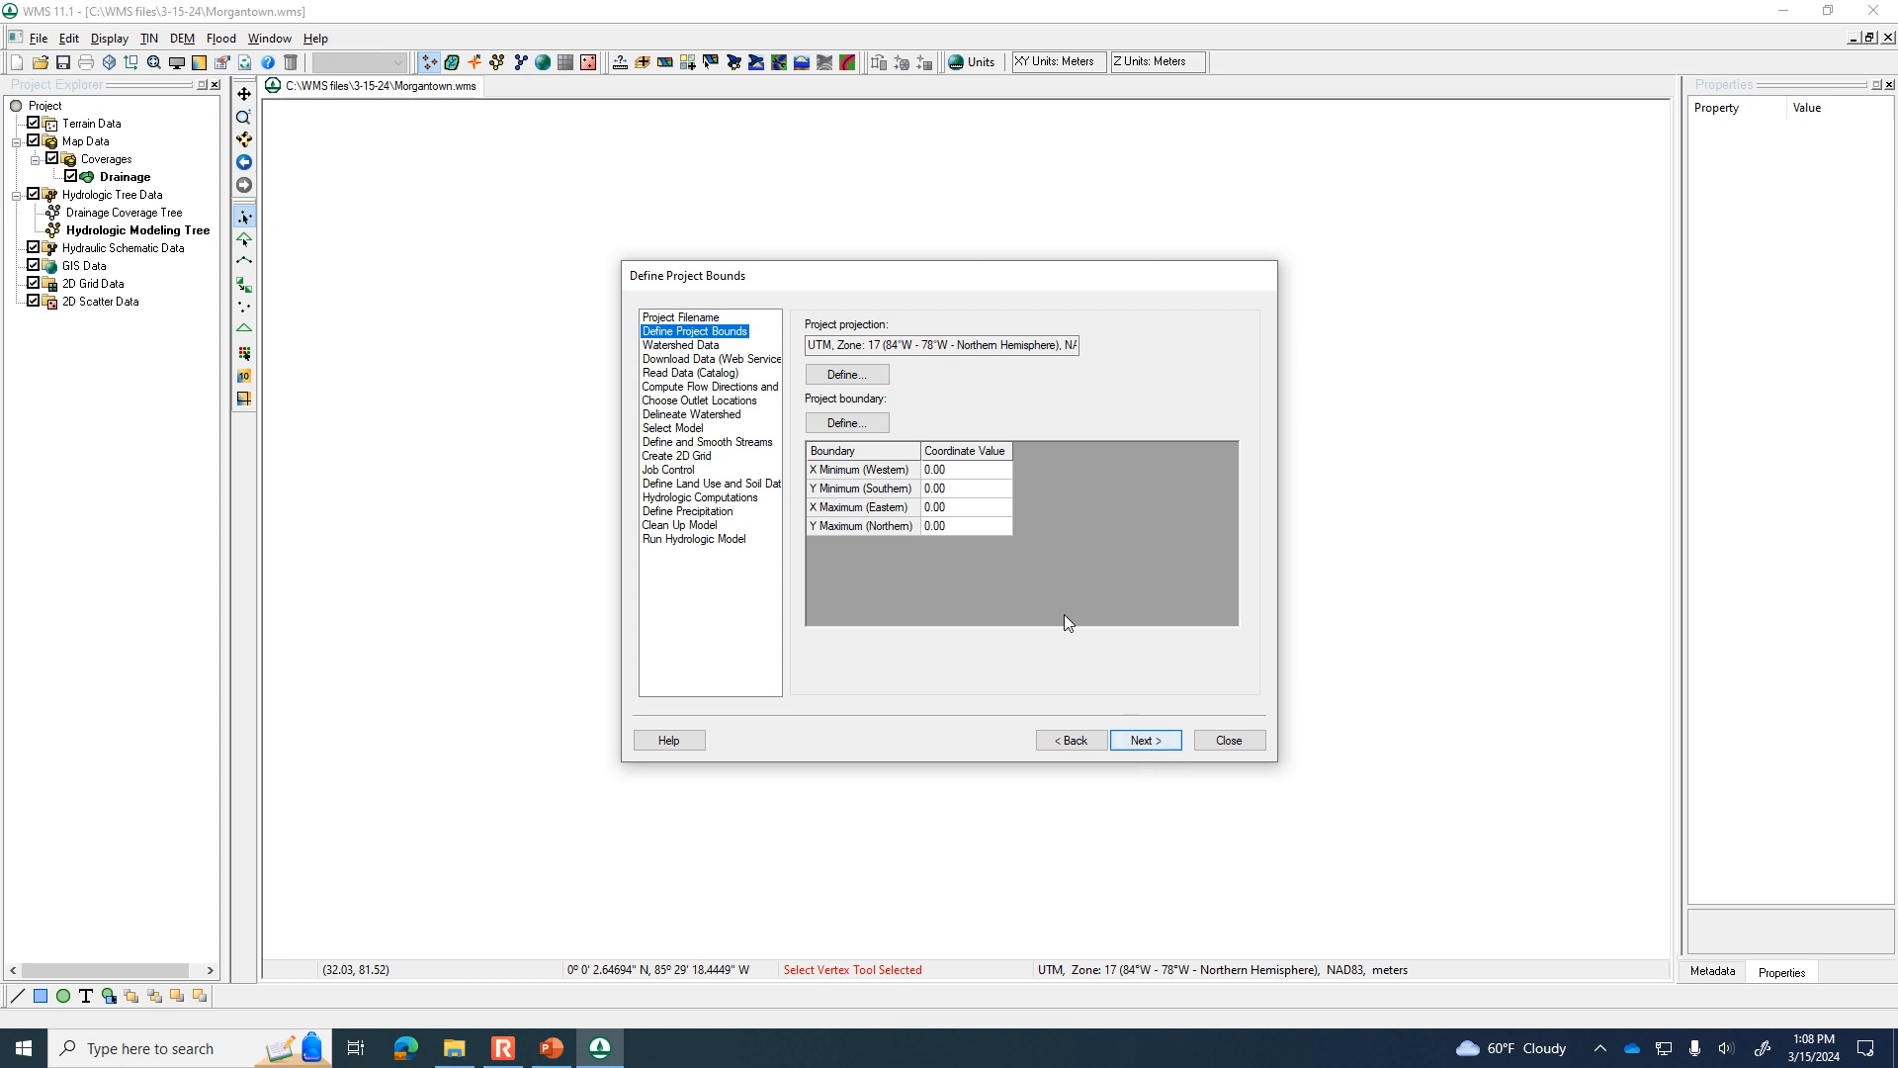
{"action": "left_click", "coordinate": [864, 422]}
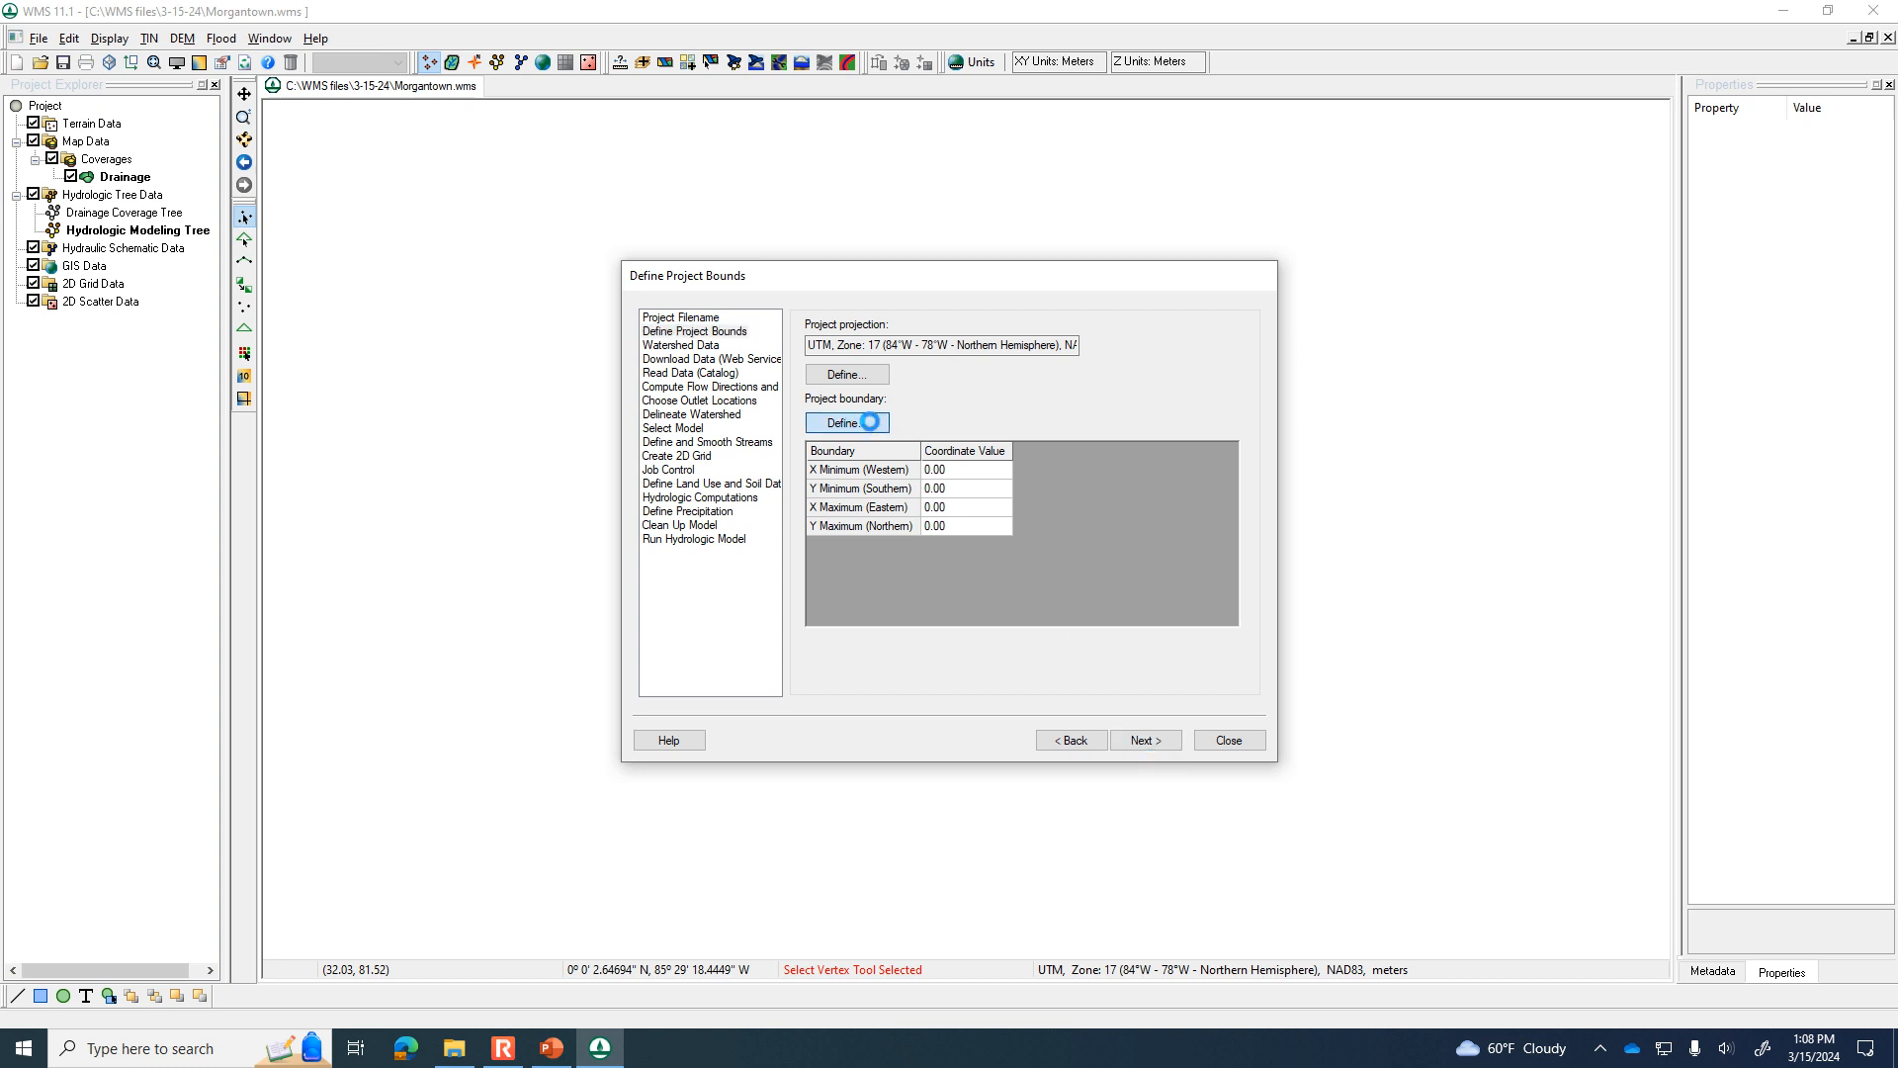
{"action": "left_click", "coordinate": [710, 173]}
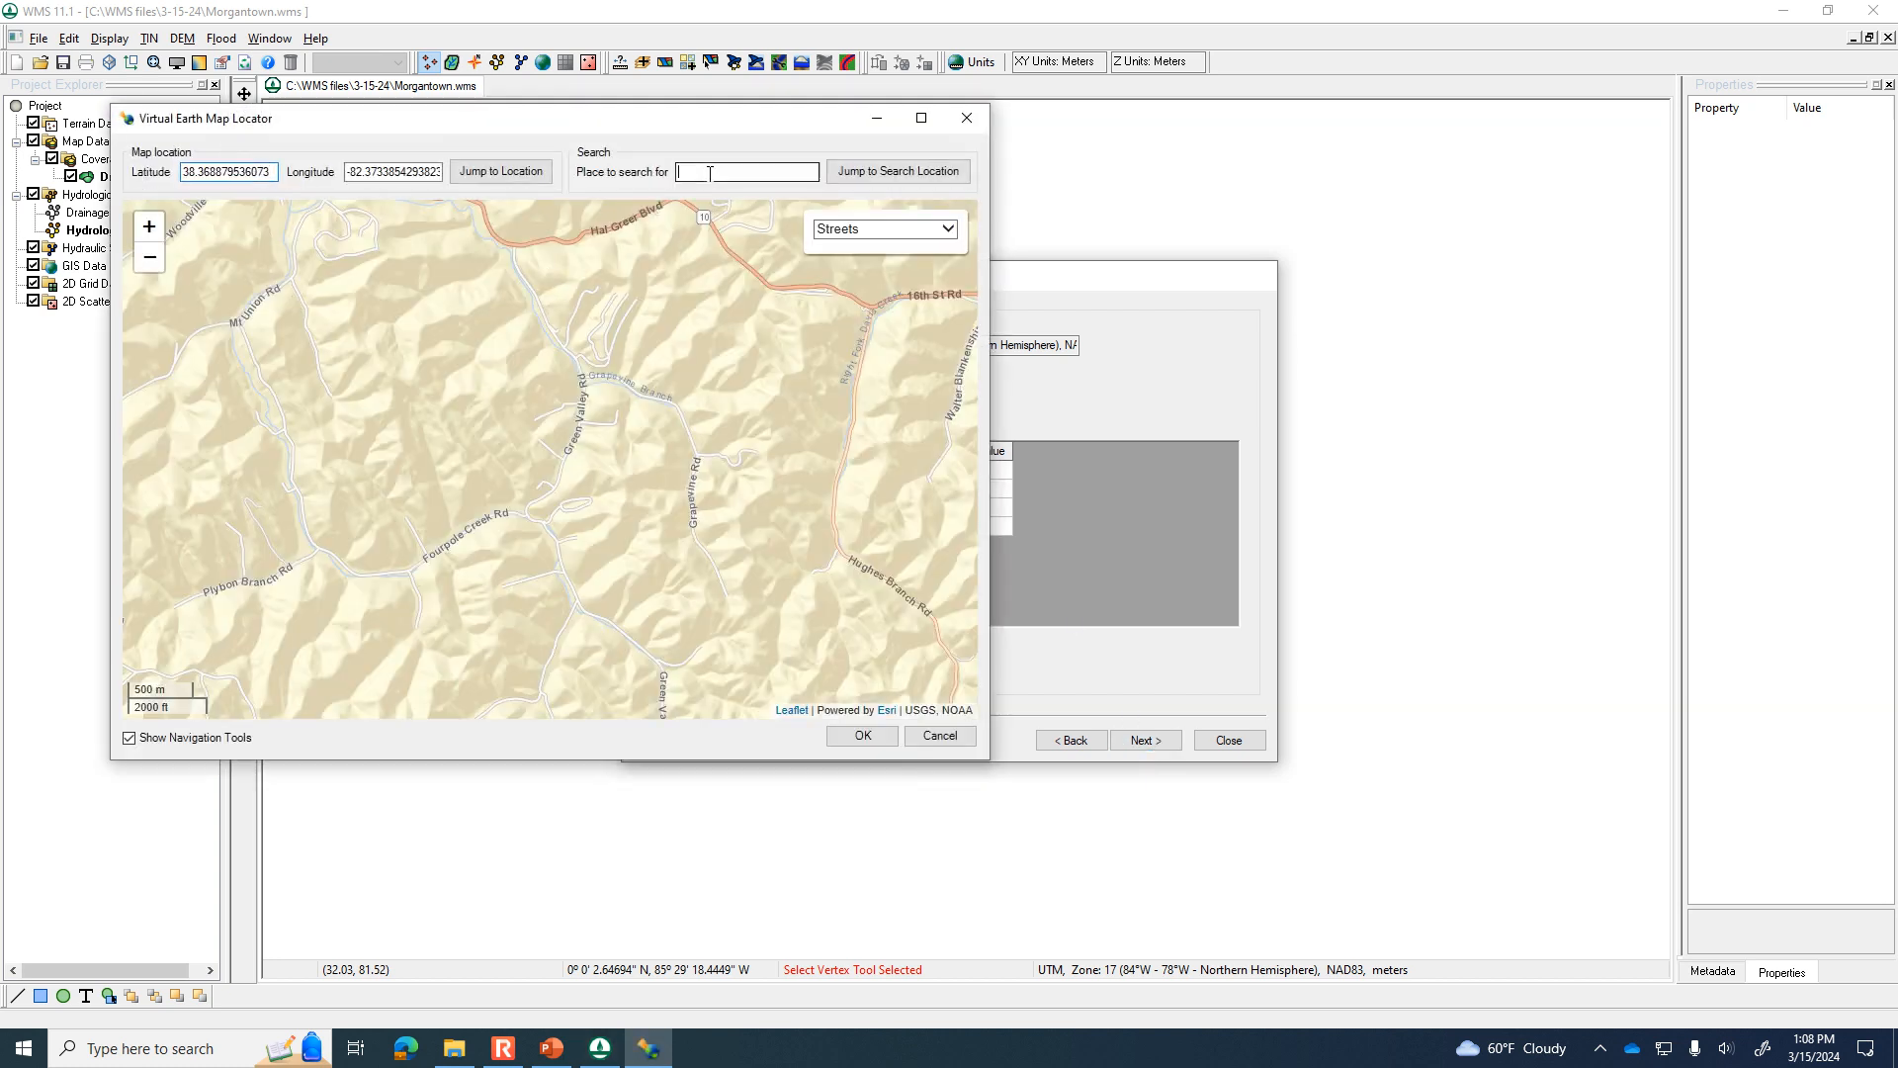
{"action": "type", "text": "morgantown, wv"}
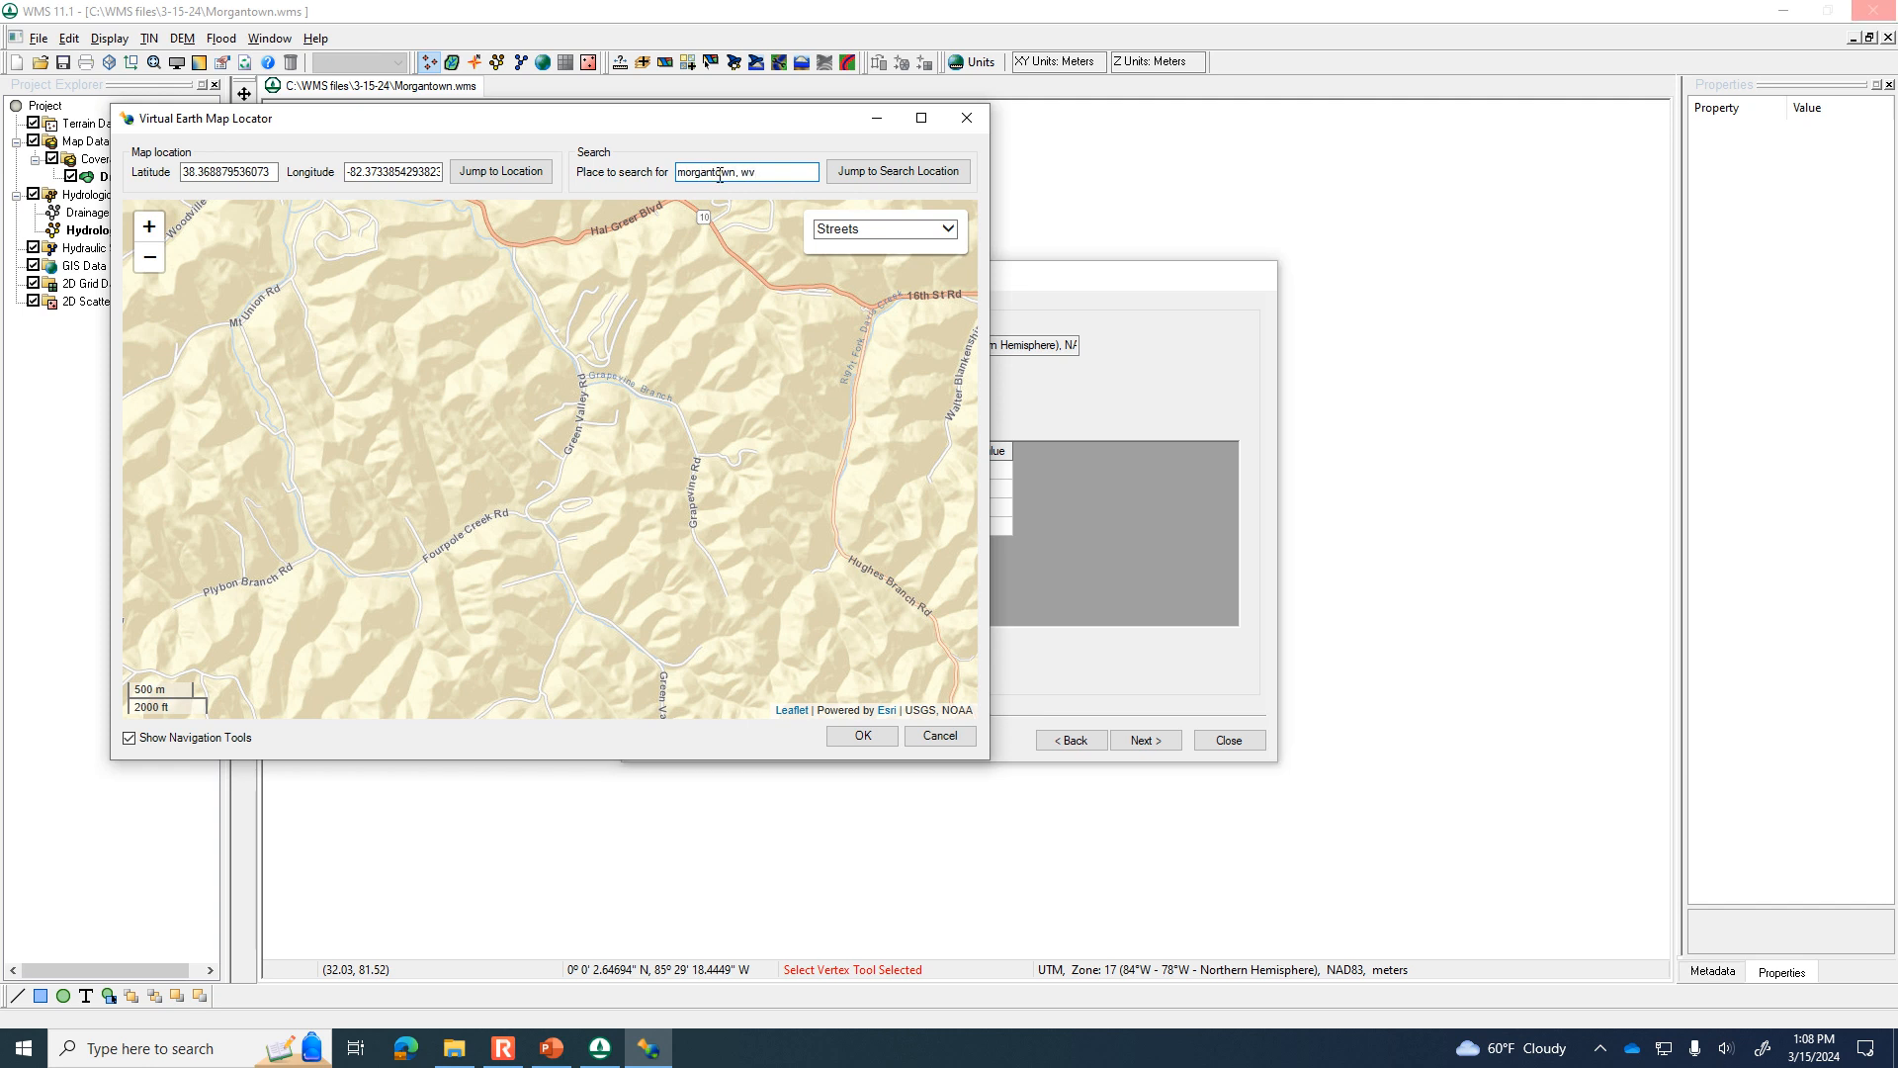
{"action": "left_click", "coordinate": [857, 174]}
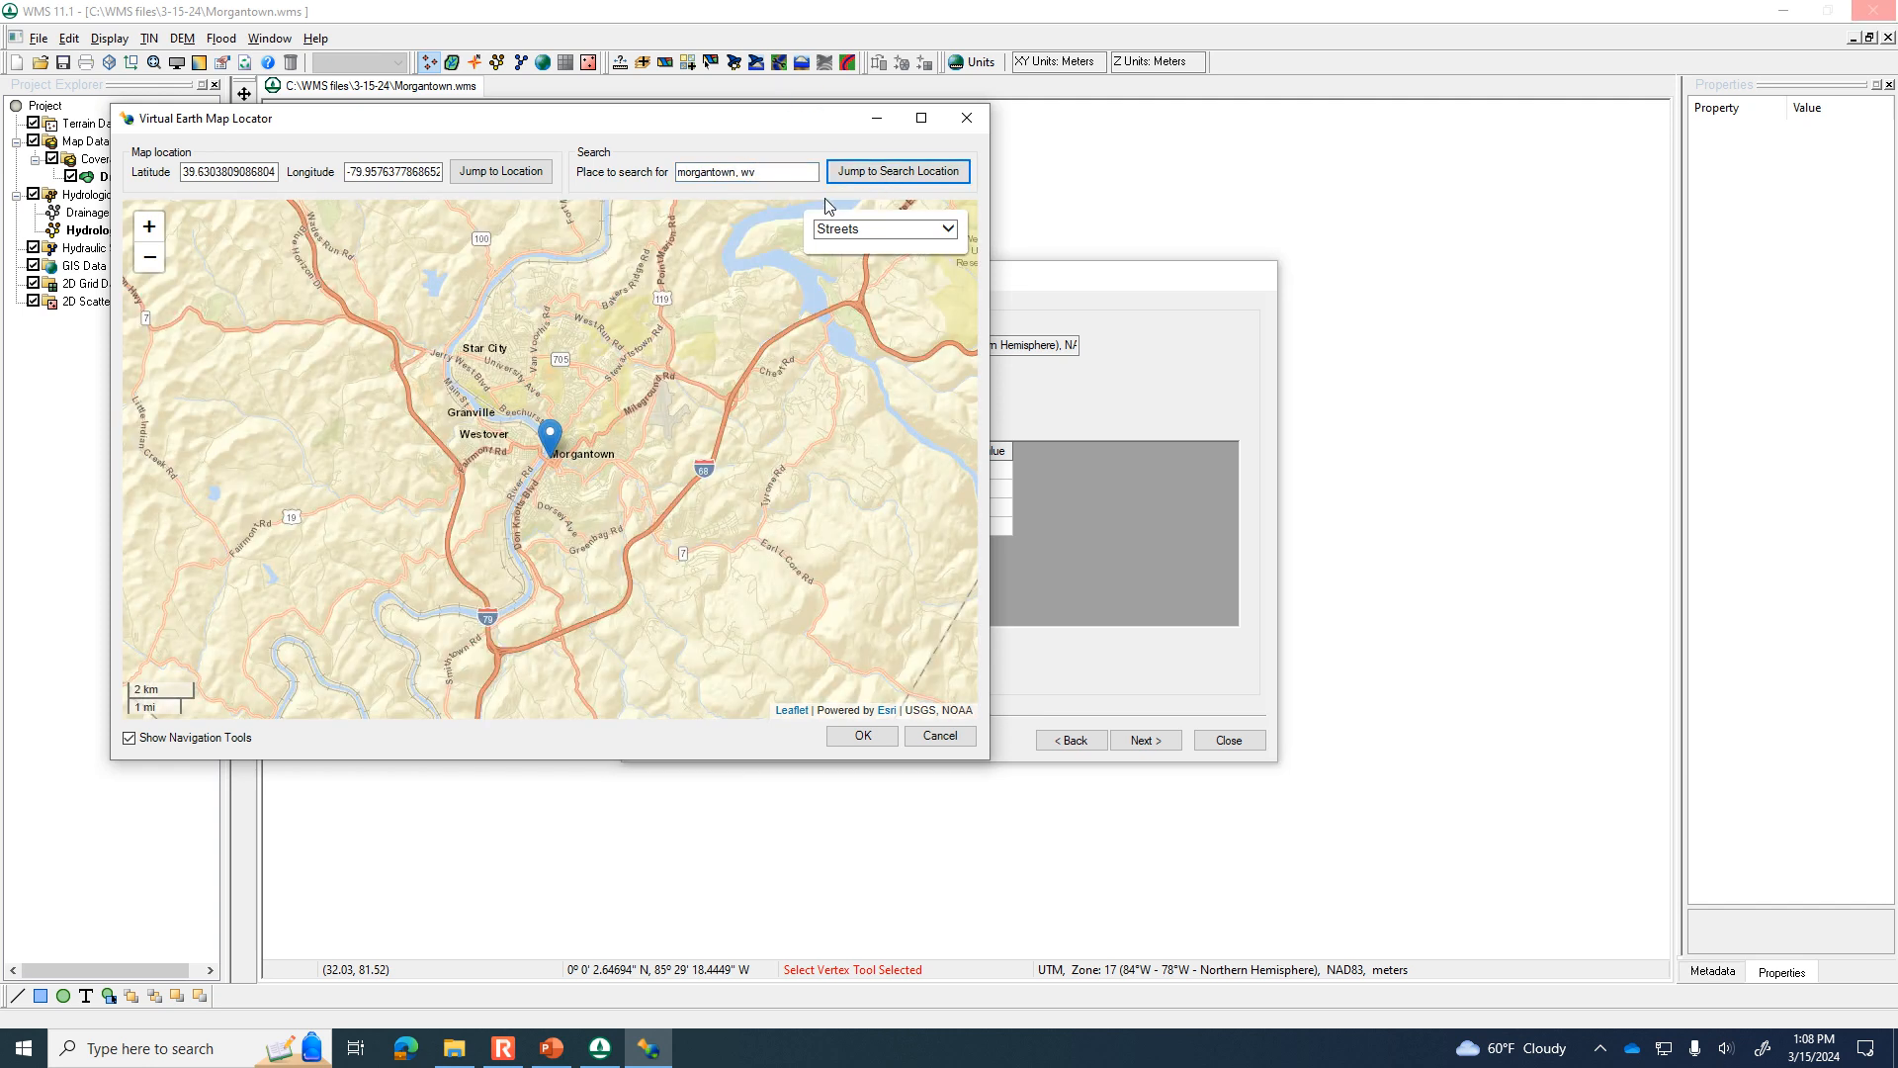
Consult the watershed slide in PowerPoint and frame the locator map more closely on the area east of Morgantown.
{"action": "left_click", "coordinate": [551, 1054]}
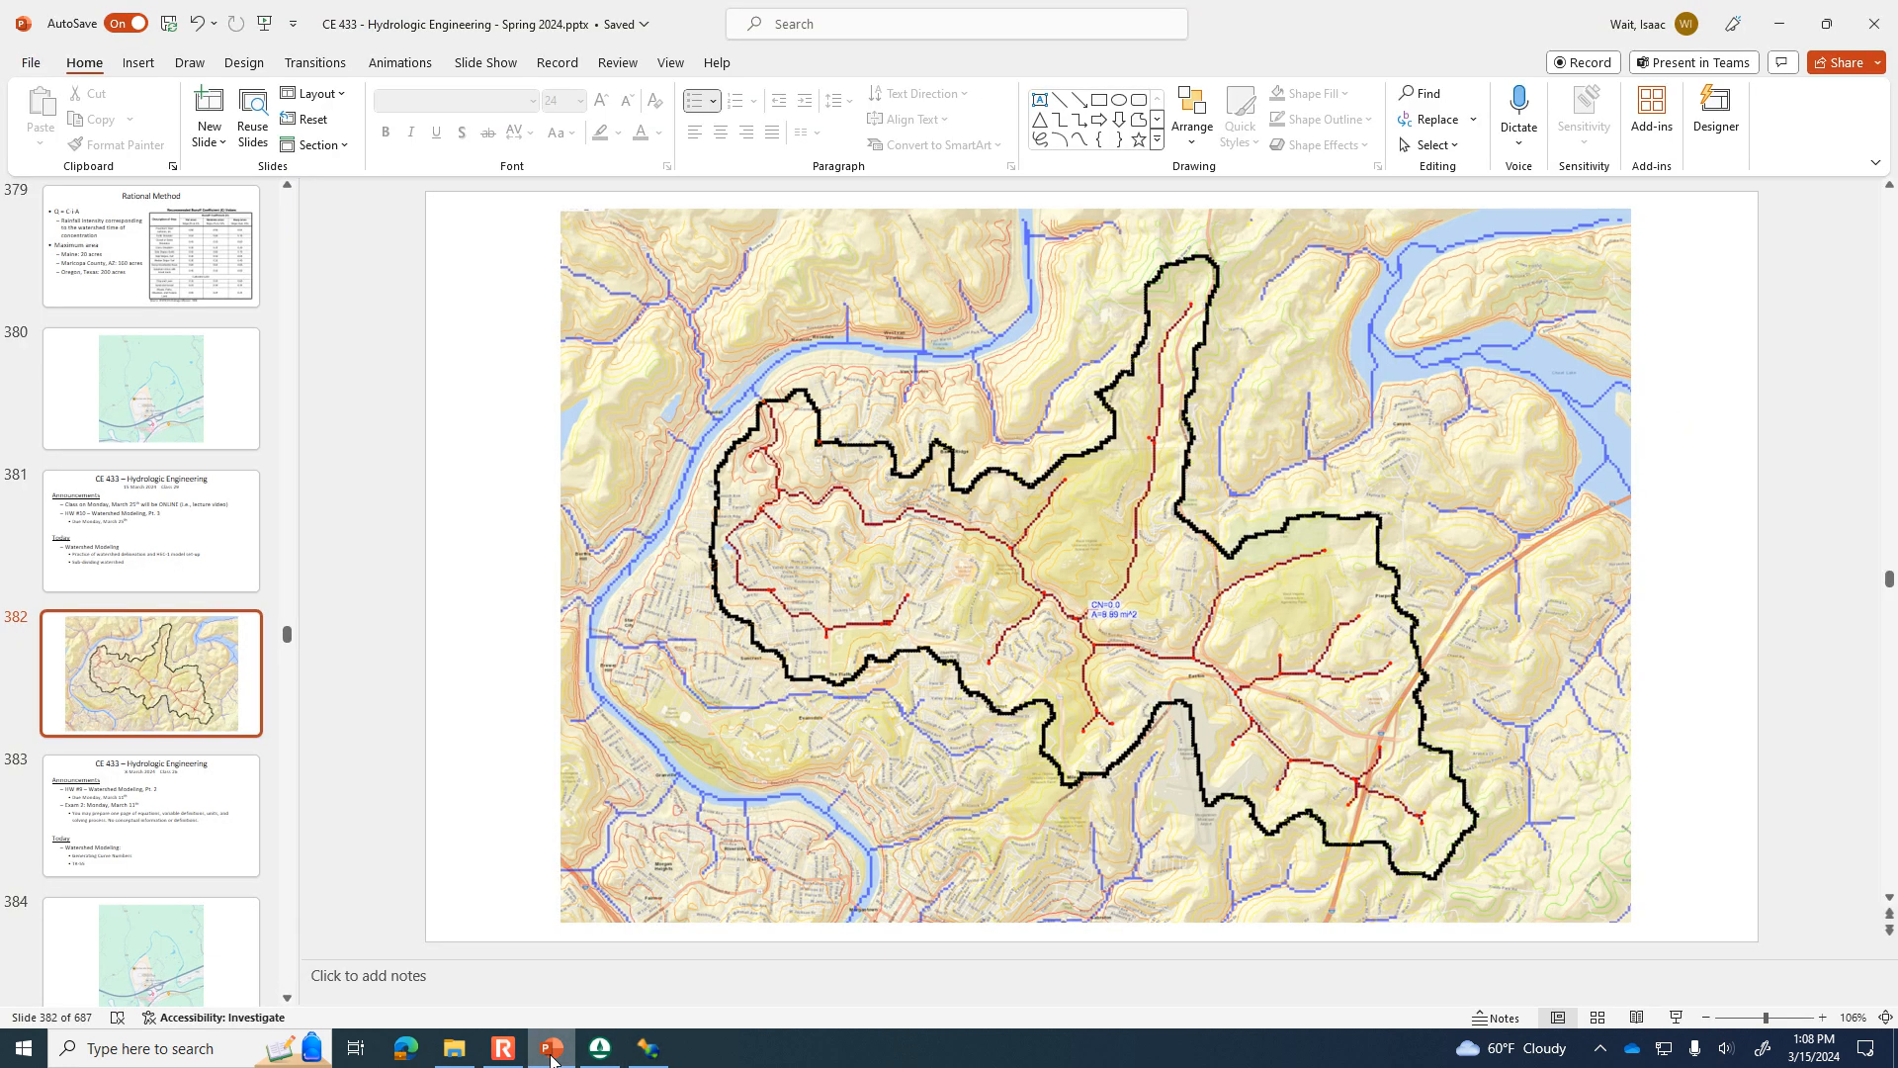
{"action": "left_click", "coordinate": [551, 1054]}
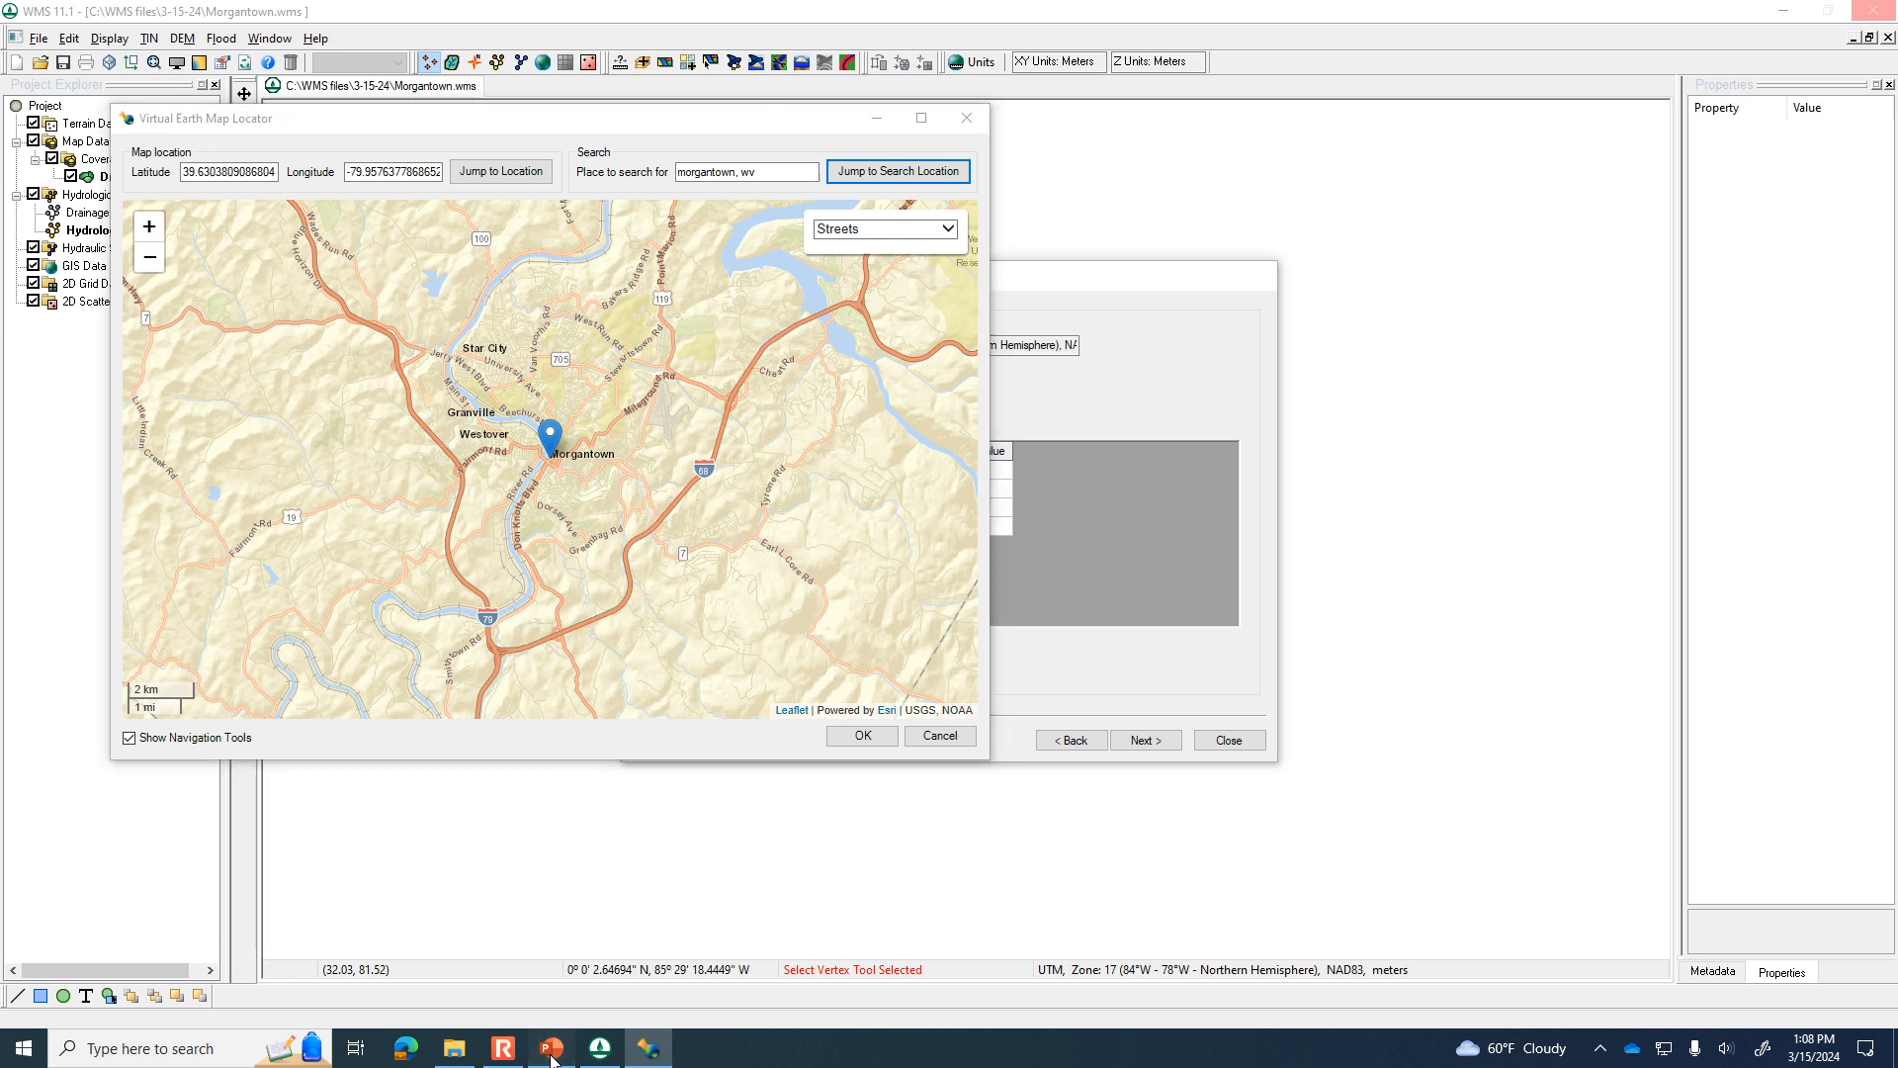
{"action": "left_click", "coordinate": [551, 1054]}
{"action": "left_click", "coordinate": [551, 1054]}
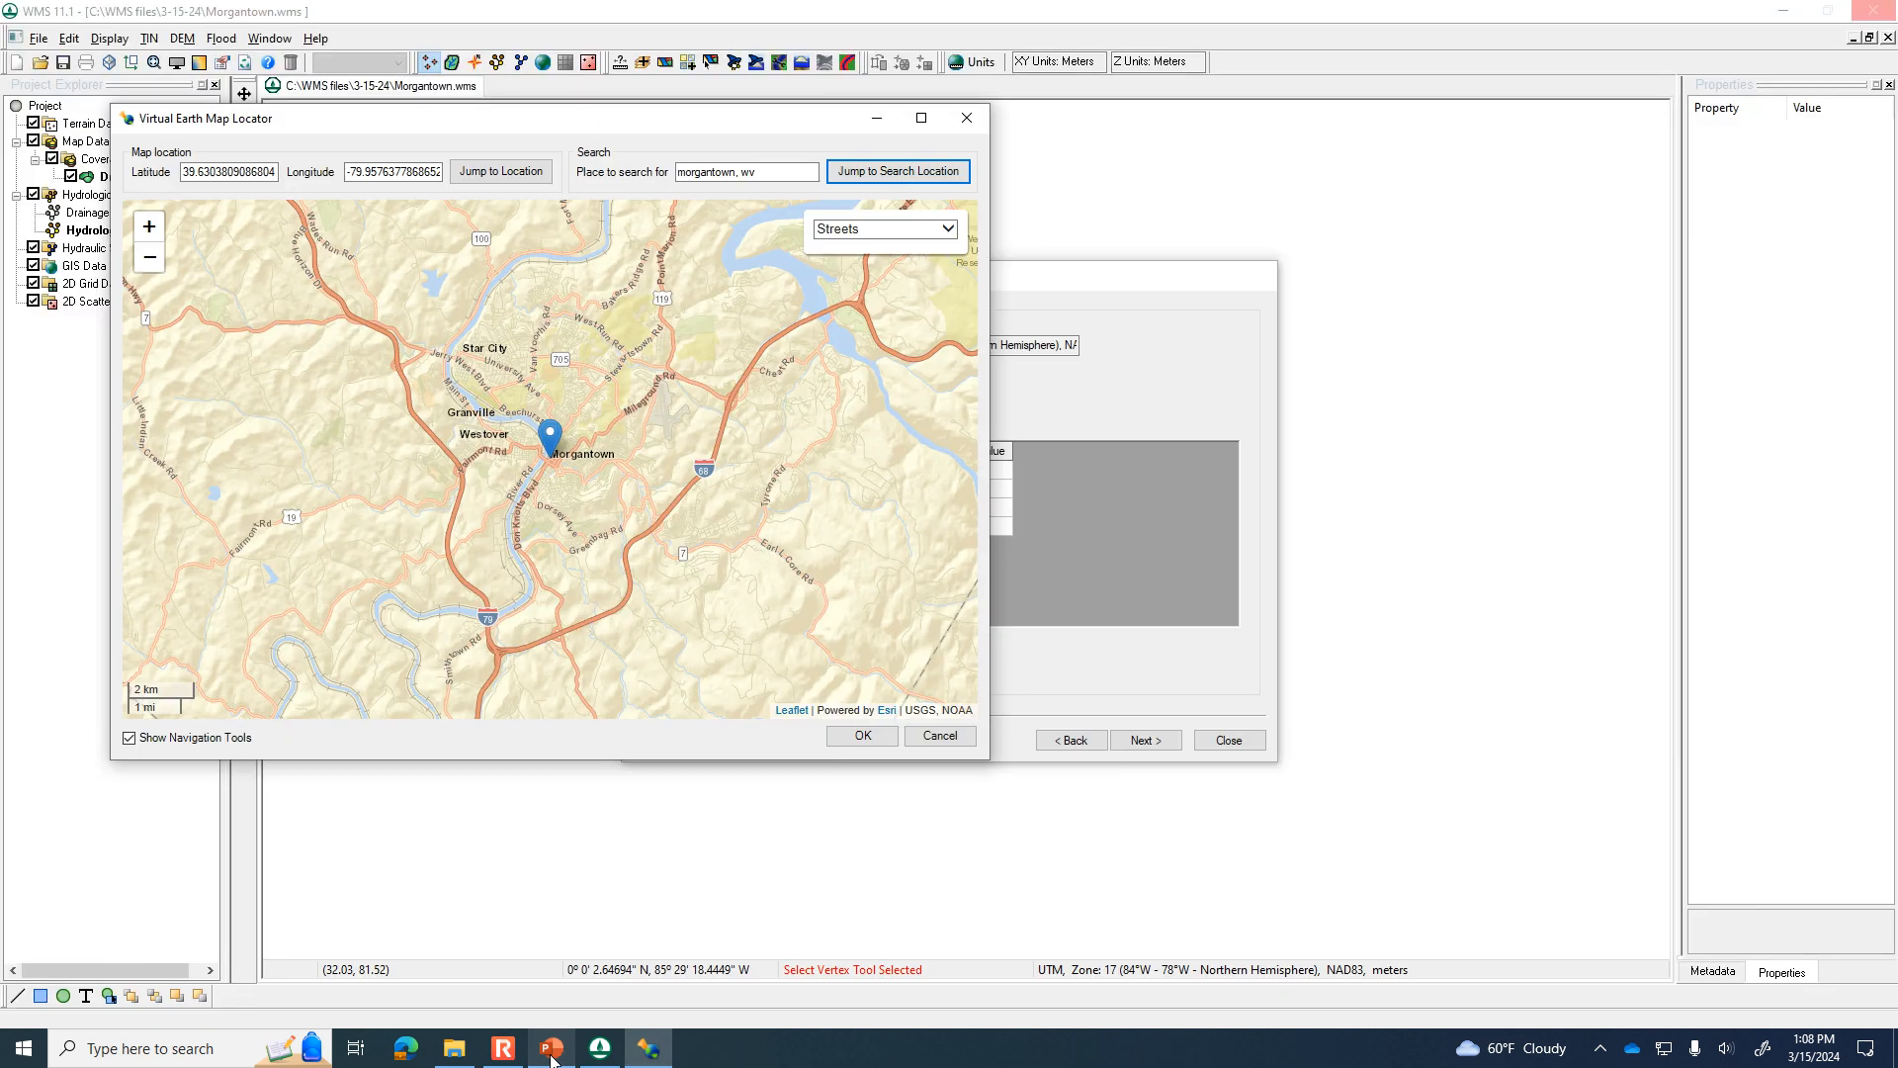
{"action": "left_click_drag", "start_coordinate": [694, 513], "coordinate": [638, 564]}
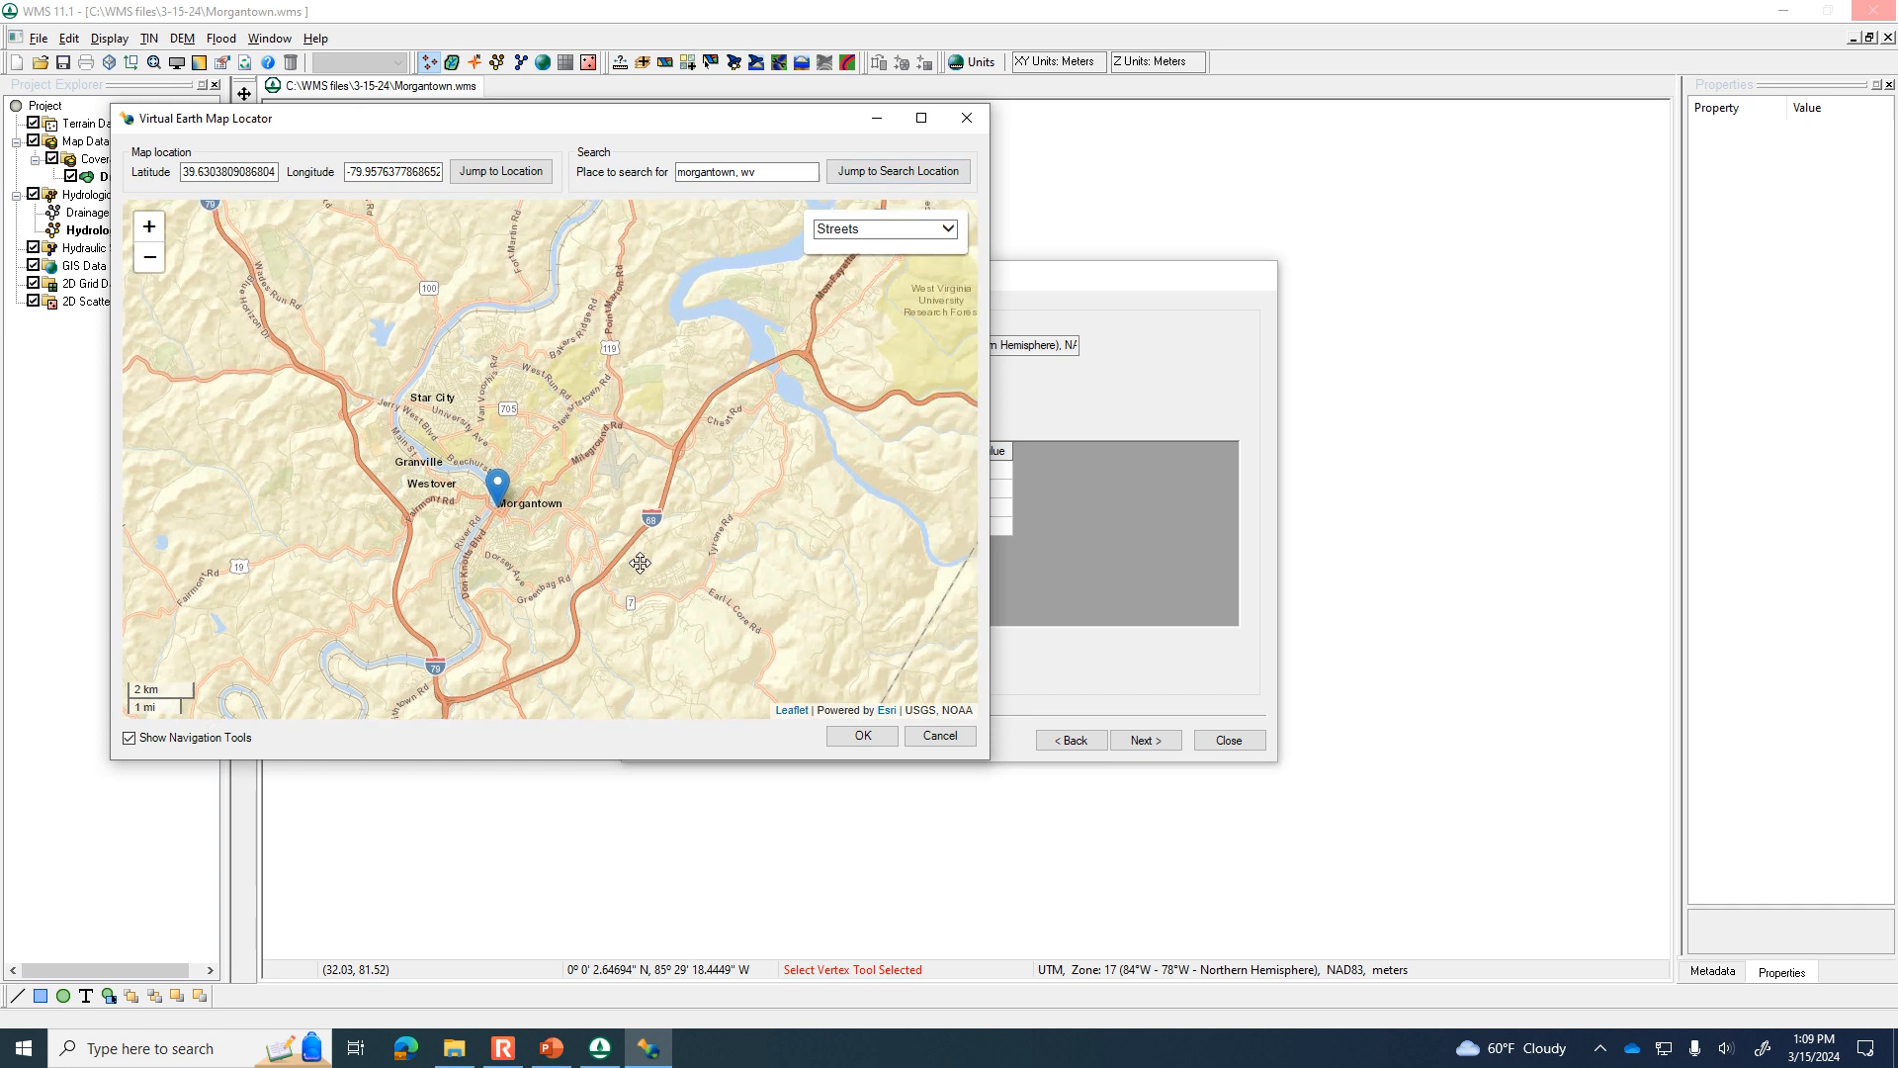
{"action": "scroll", "coordinate": [644, 566], "scroll_direction": "up", "scroll_amount": 1}
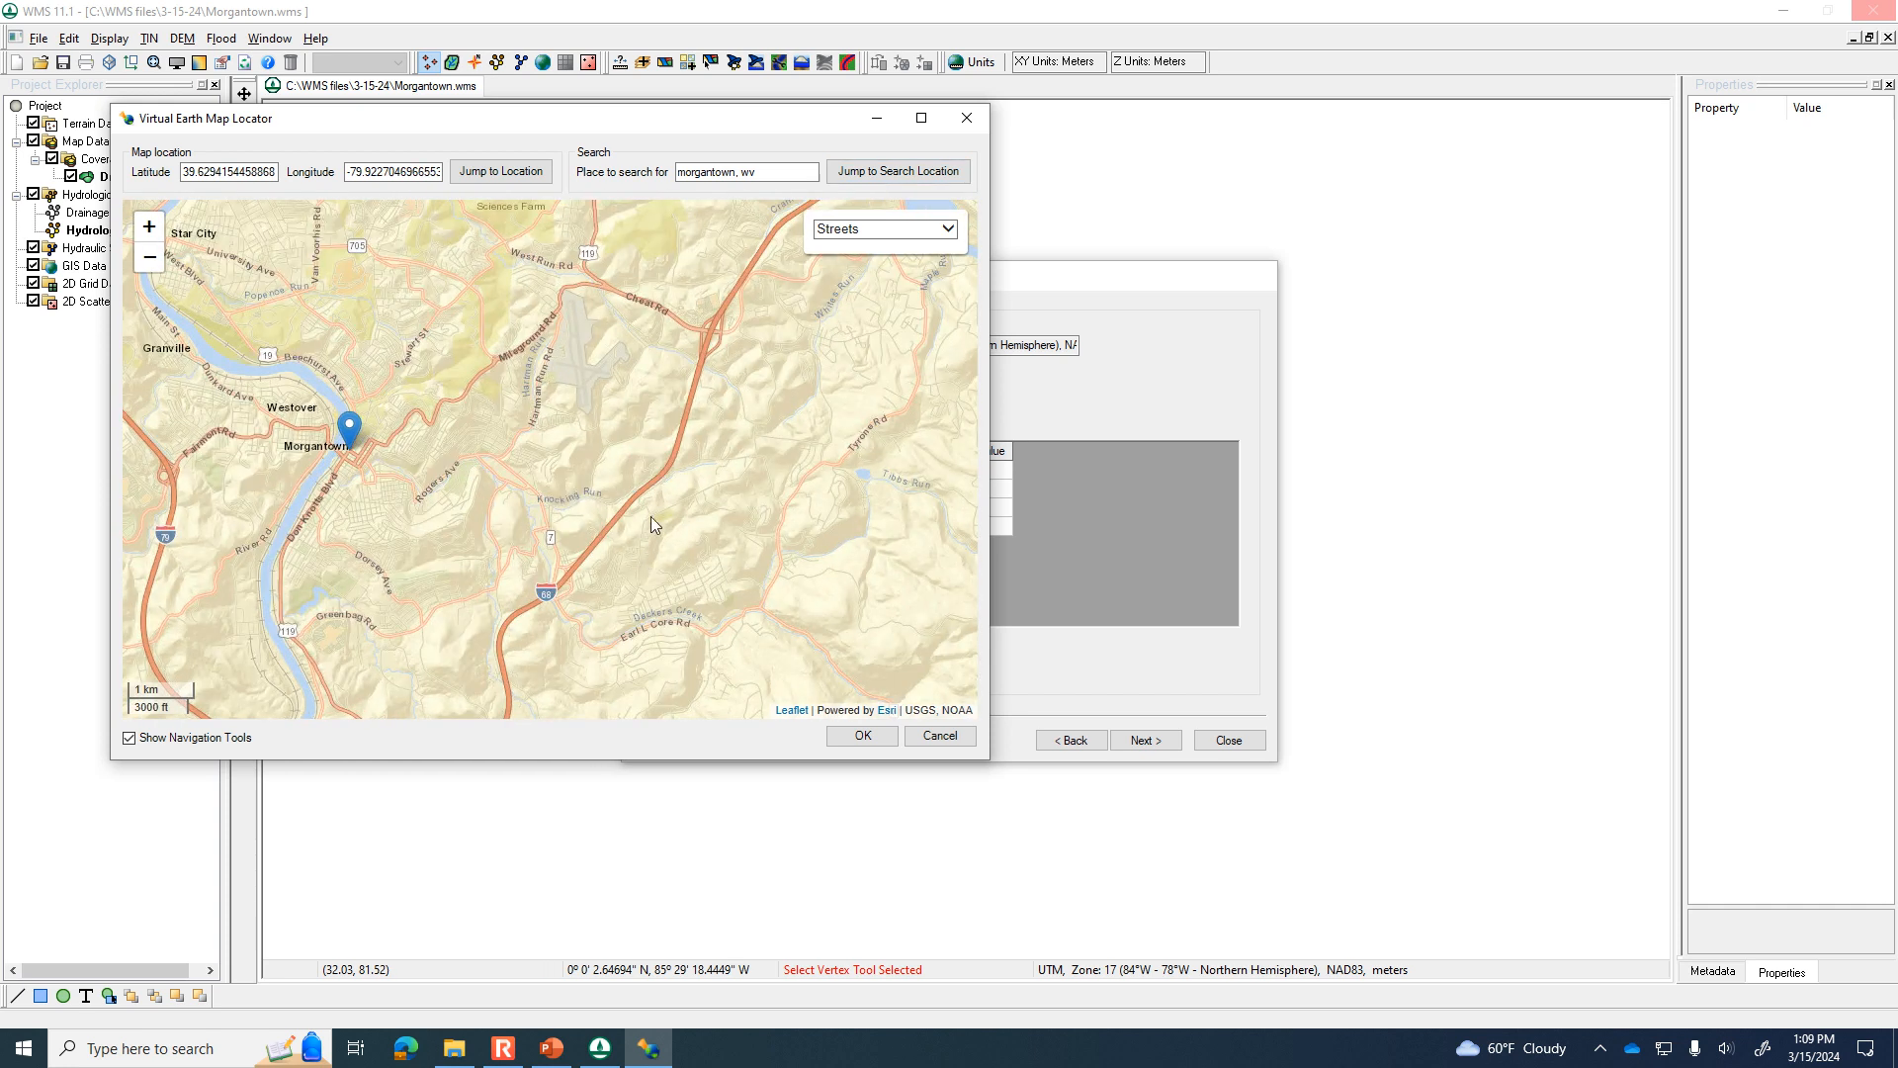
Recheck the watershed slide in PowerPoint, move the map locator clear of the wizard, and recenter its map southeast of Morgantown.
{"action": "left_click", "coordinate": [611, 1054]}
{"action": "left_click", "coordinate": [613, 1056]}
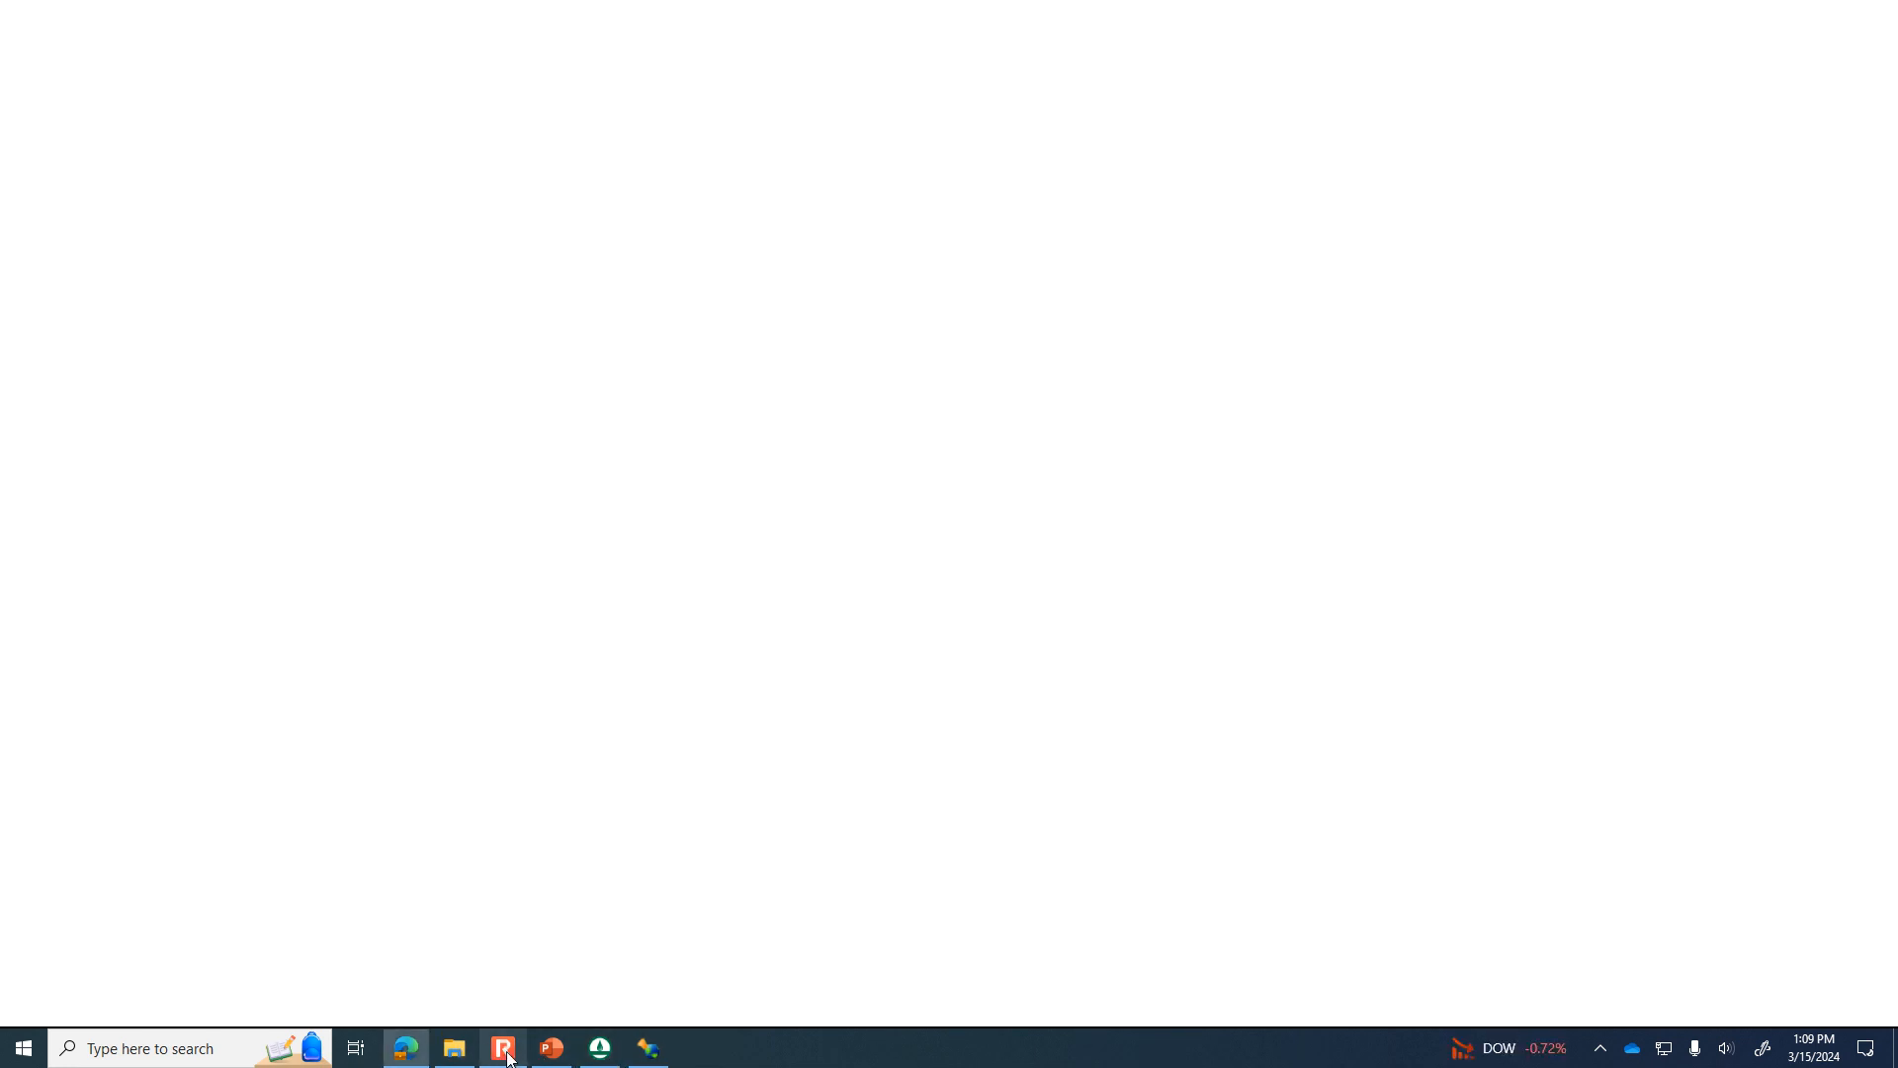
{"action": "left_click", "coordinate": [554, 1052]}
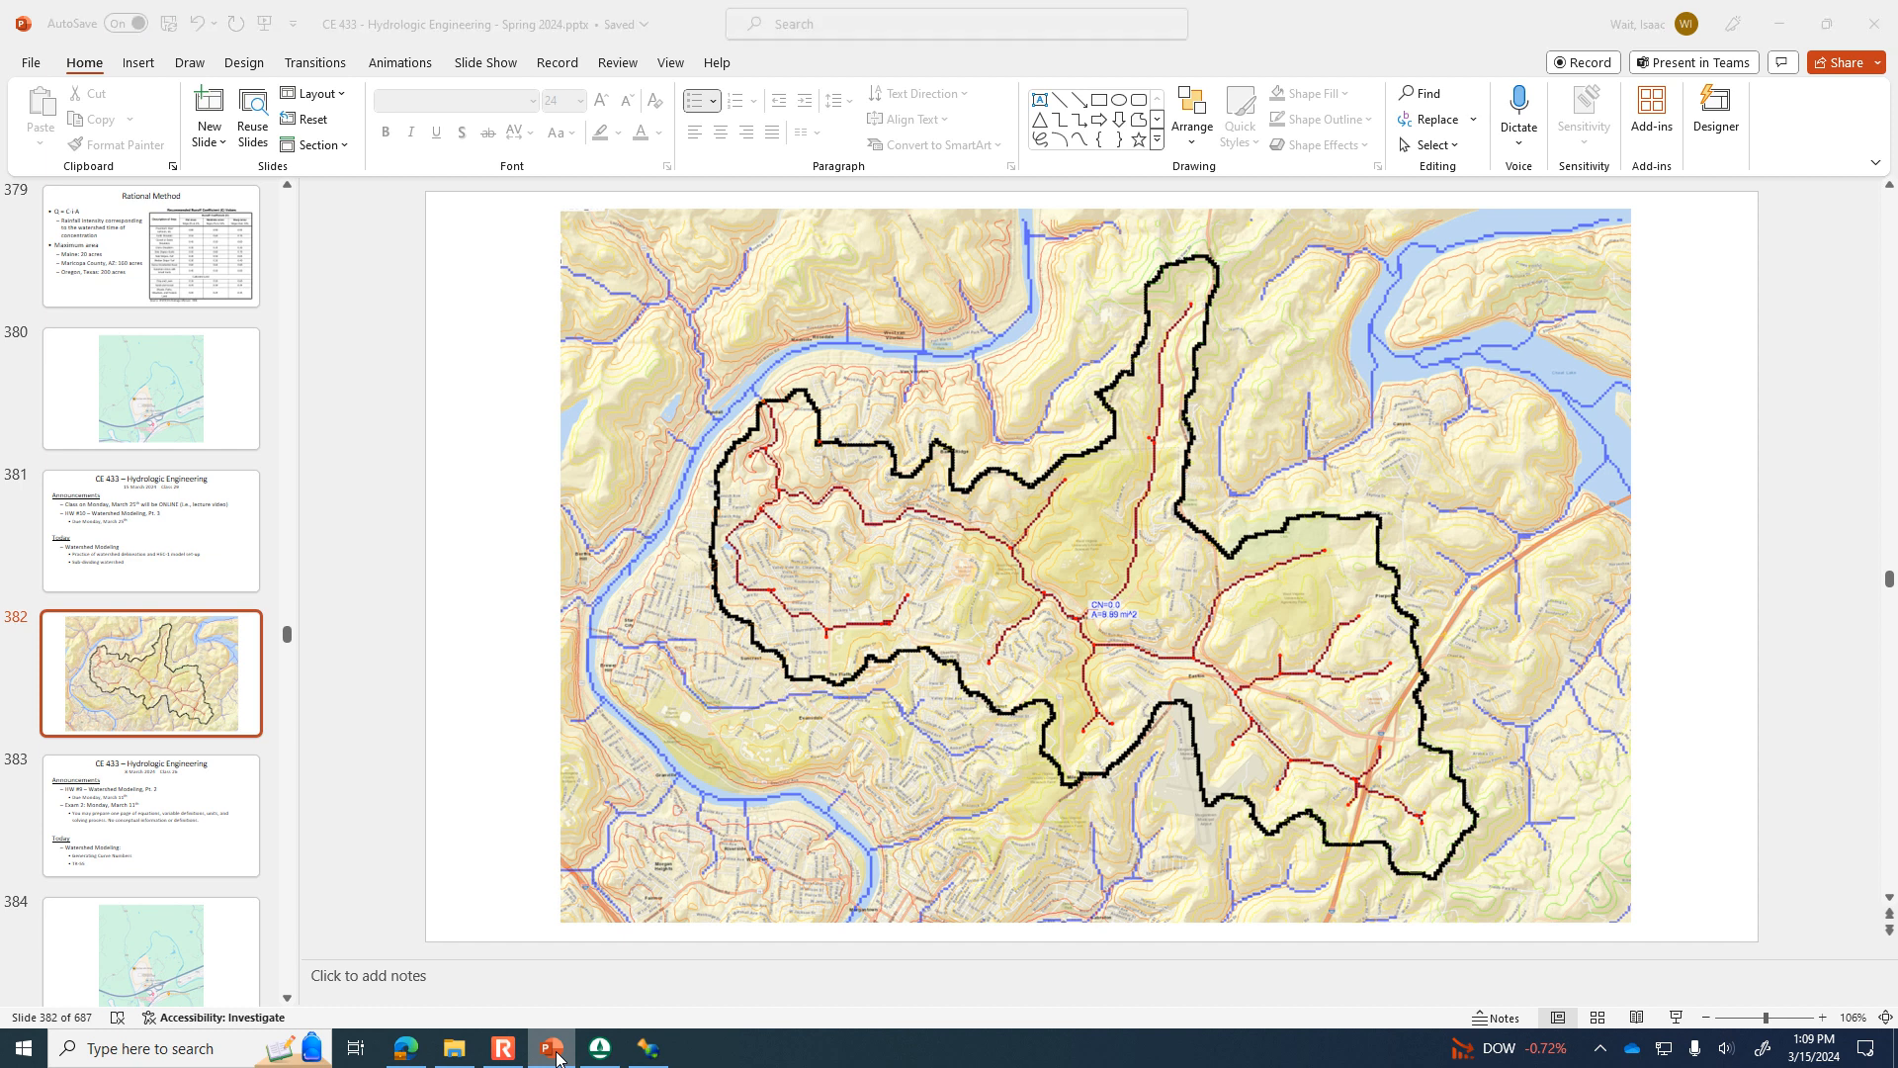
{"action": "left_click", "coordinate": [554, 1052]}
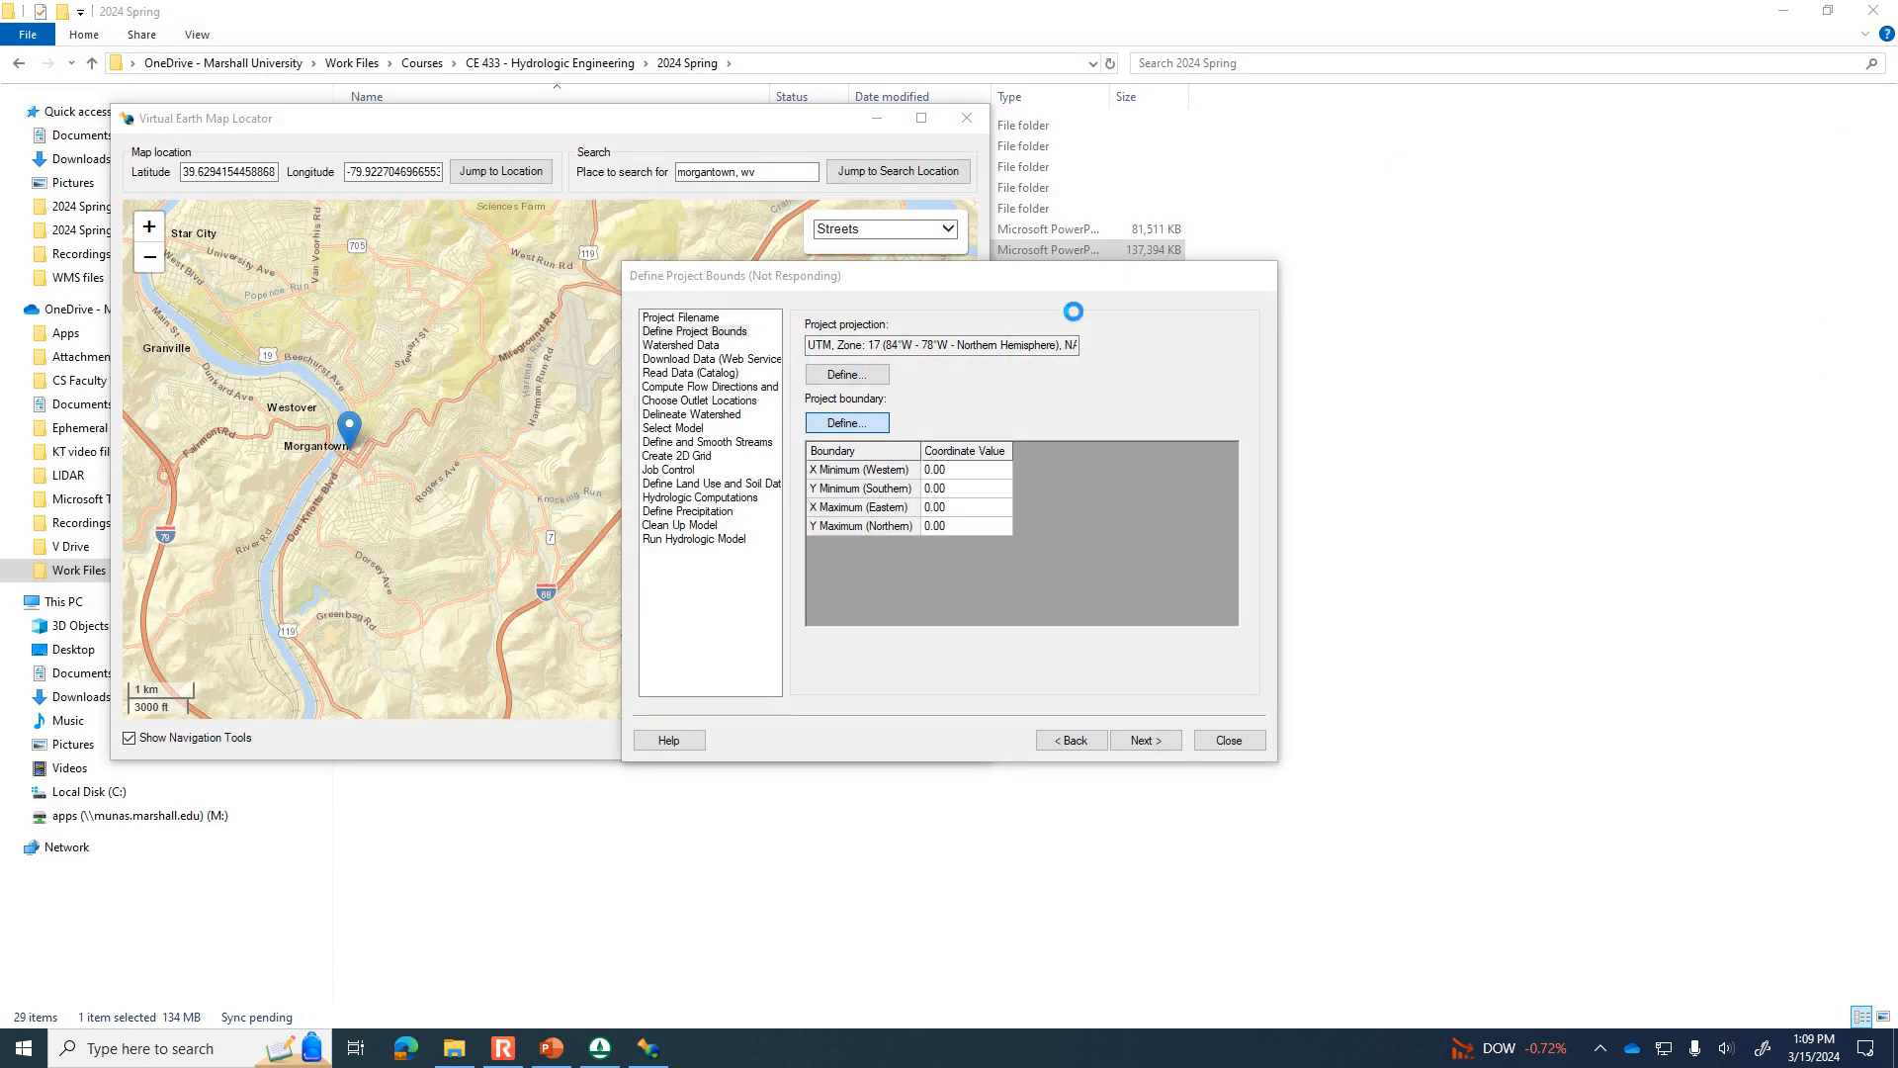
{"action": "left_click_drag", "start_coordinate": [545, 130], "coordinate": [908, 166]}
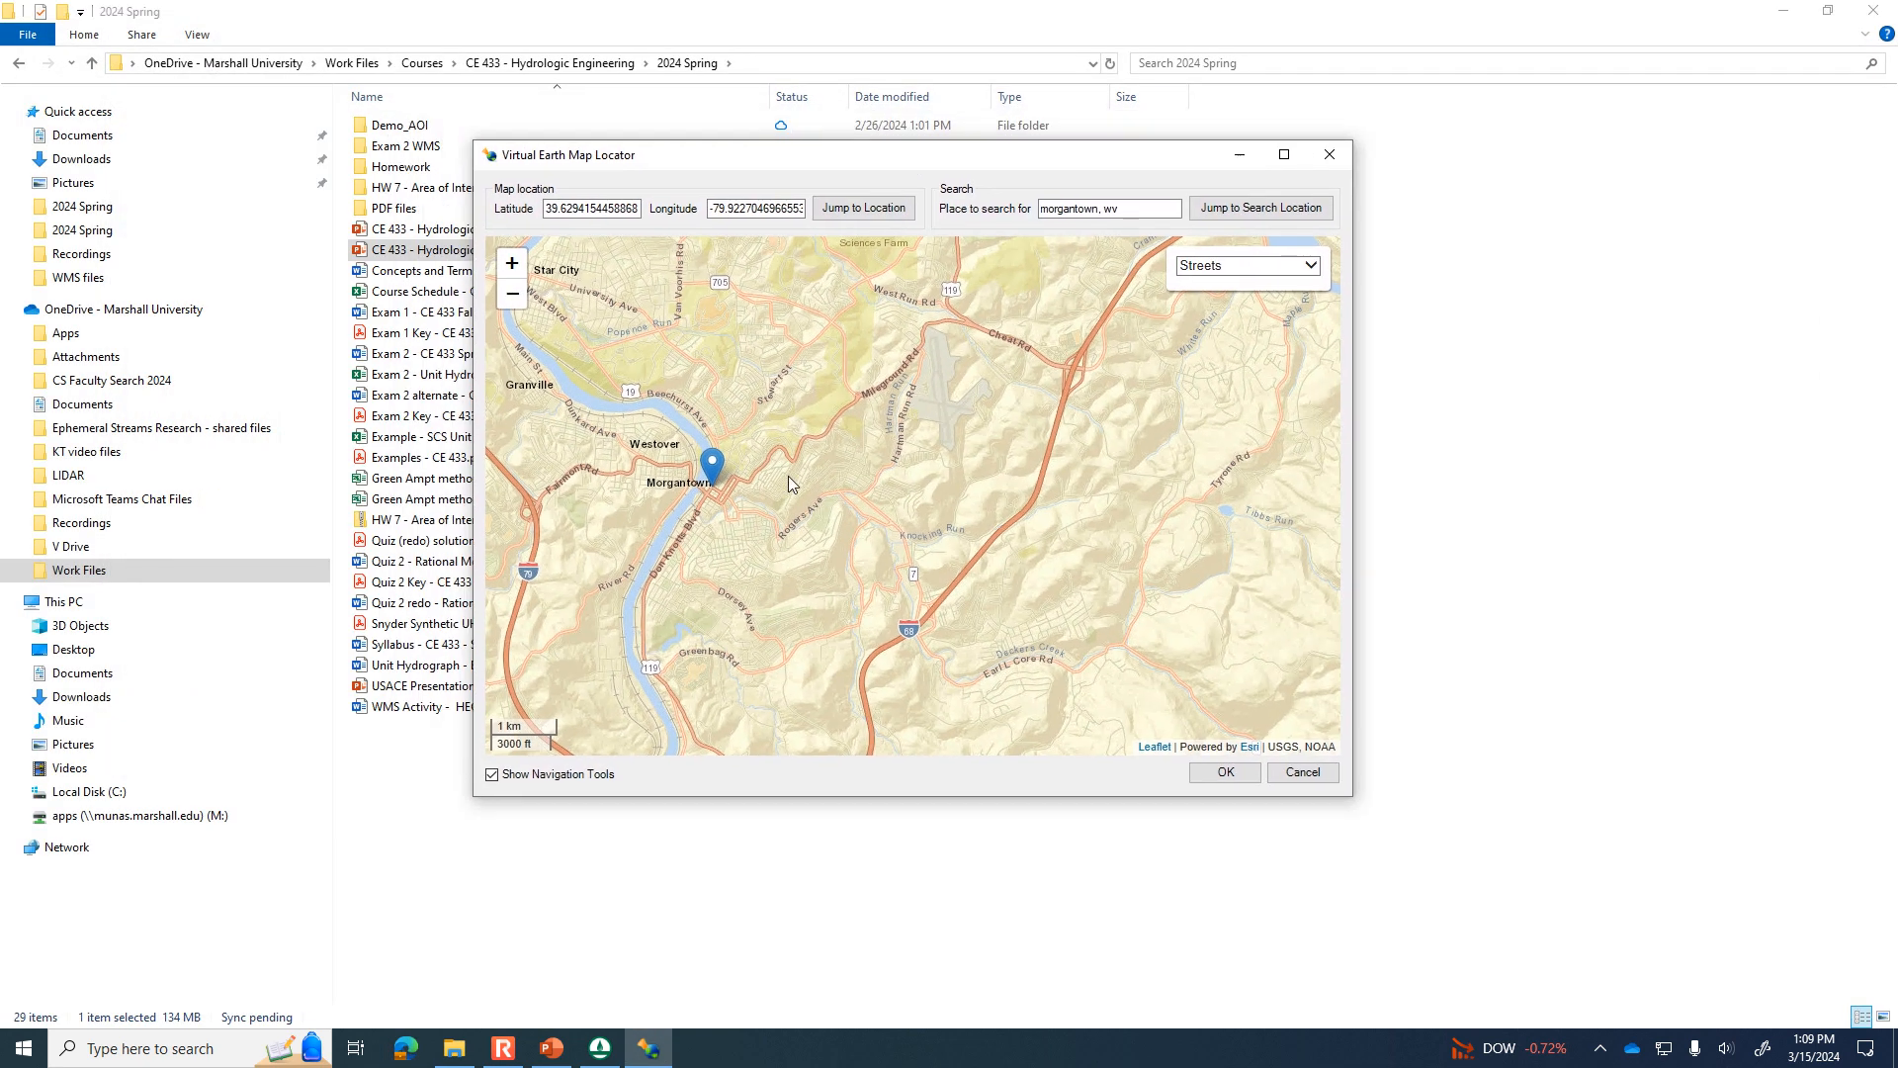
{"action": "left_click_drag", "start_coordinate": [819, 524], "coordinate": [793, 389]}
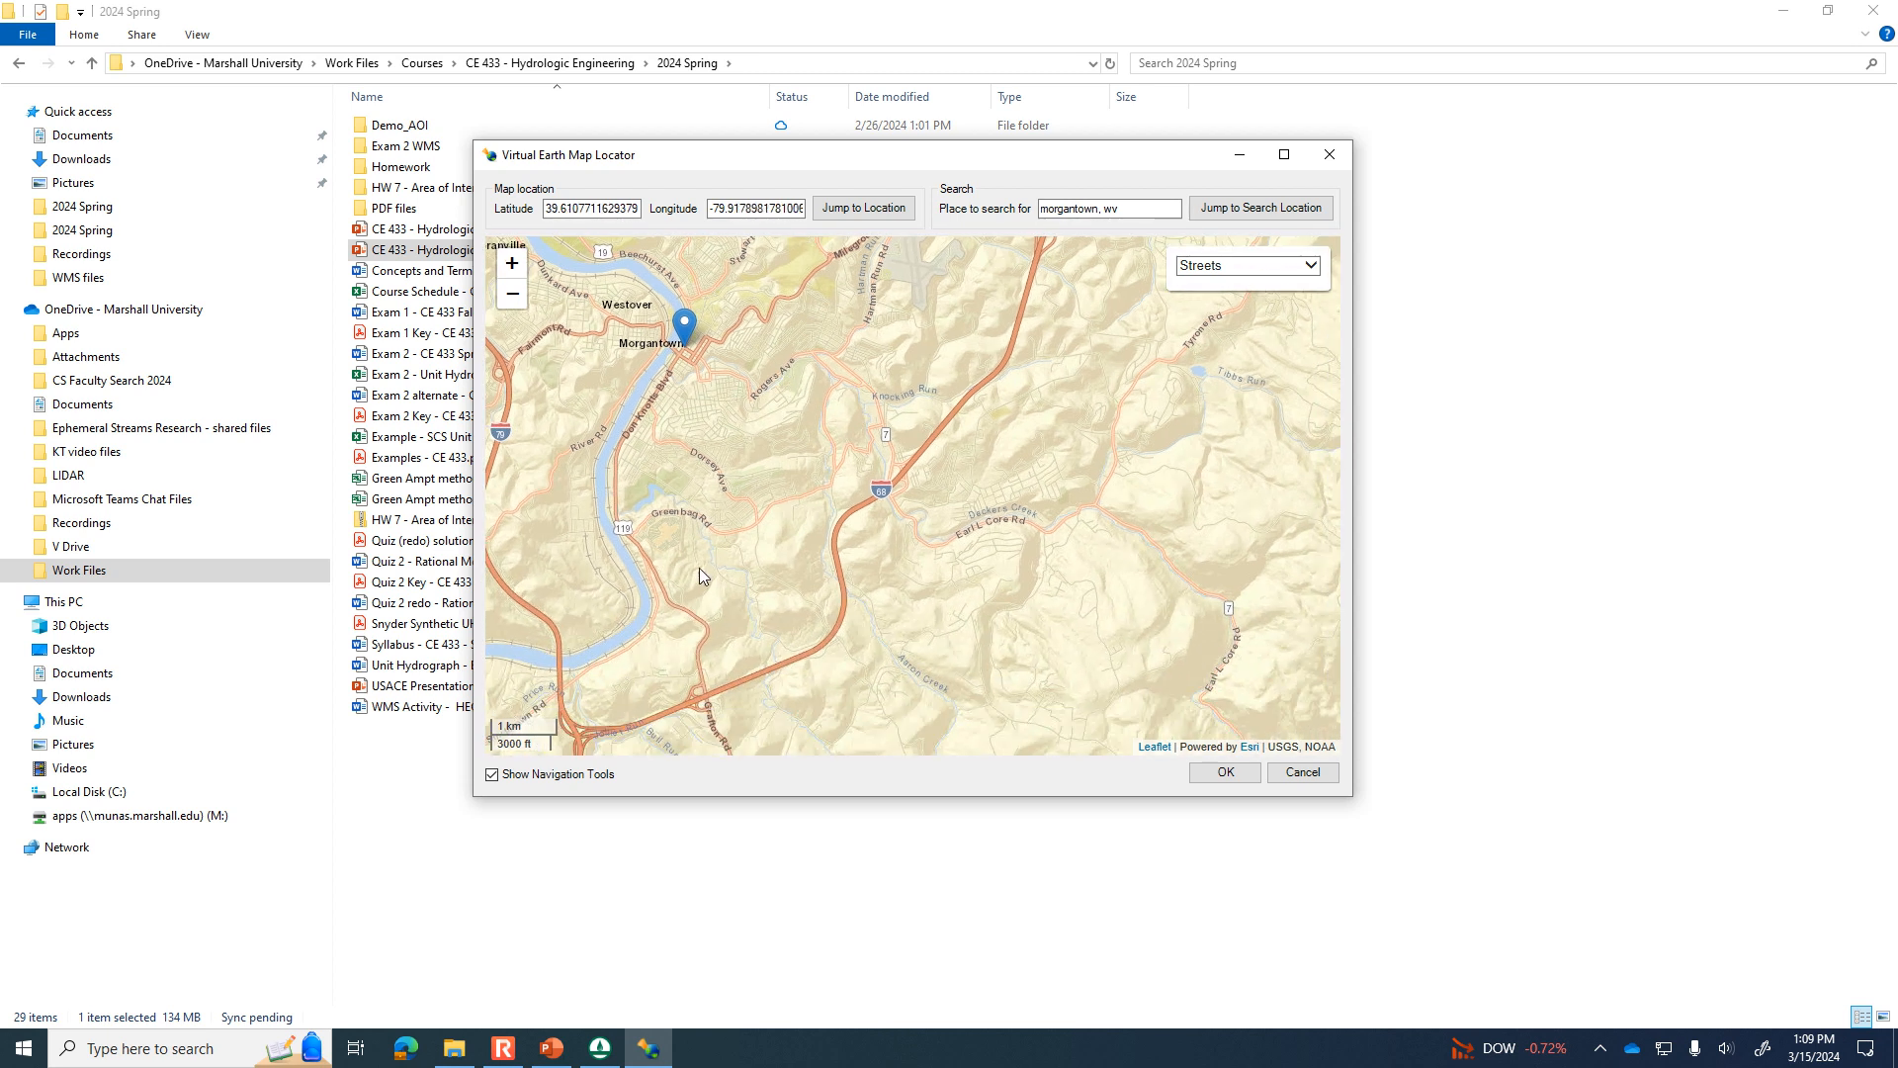
{"action": "left_click_drag", "start_coordinate": [726, 513], "coordinate": [731, 586]}
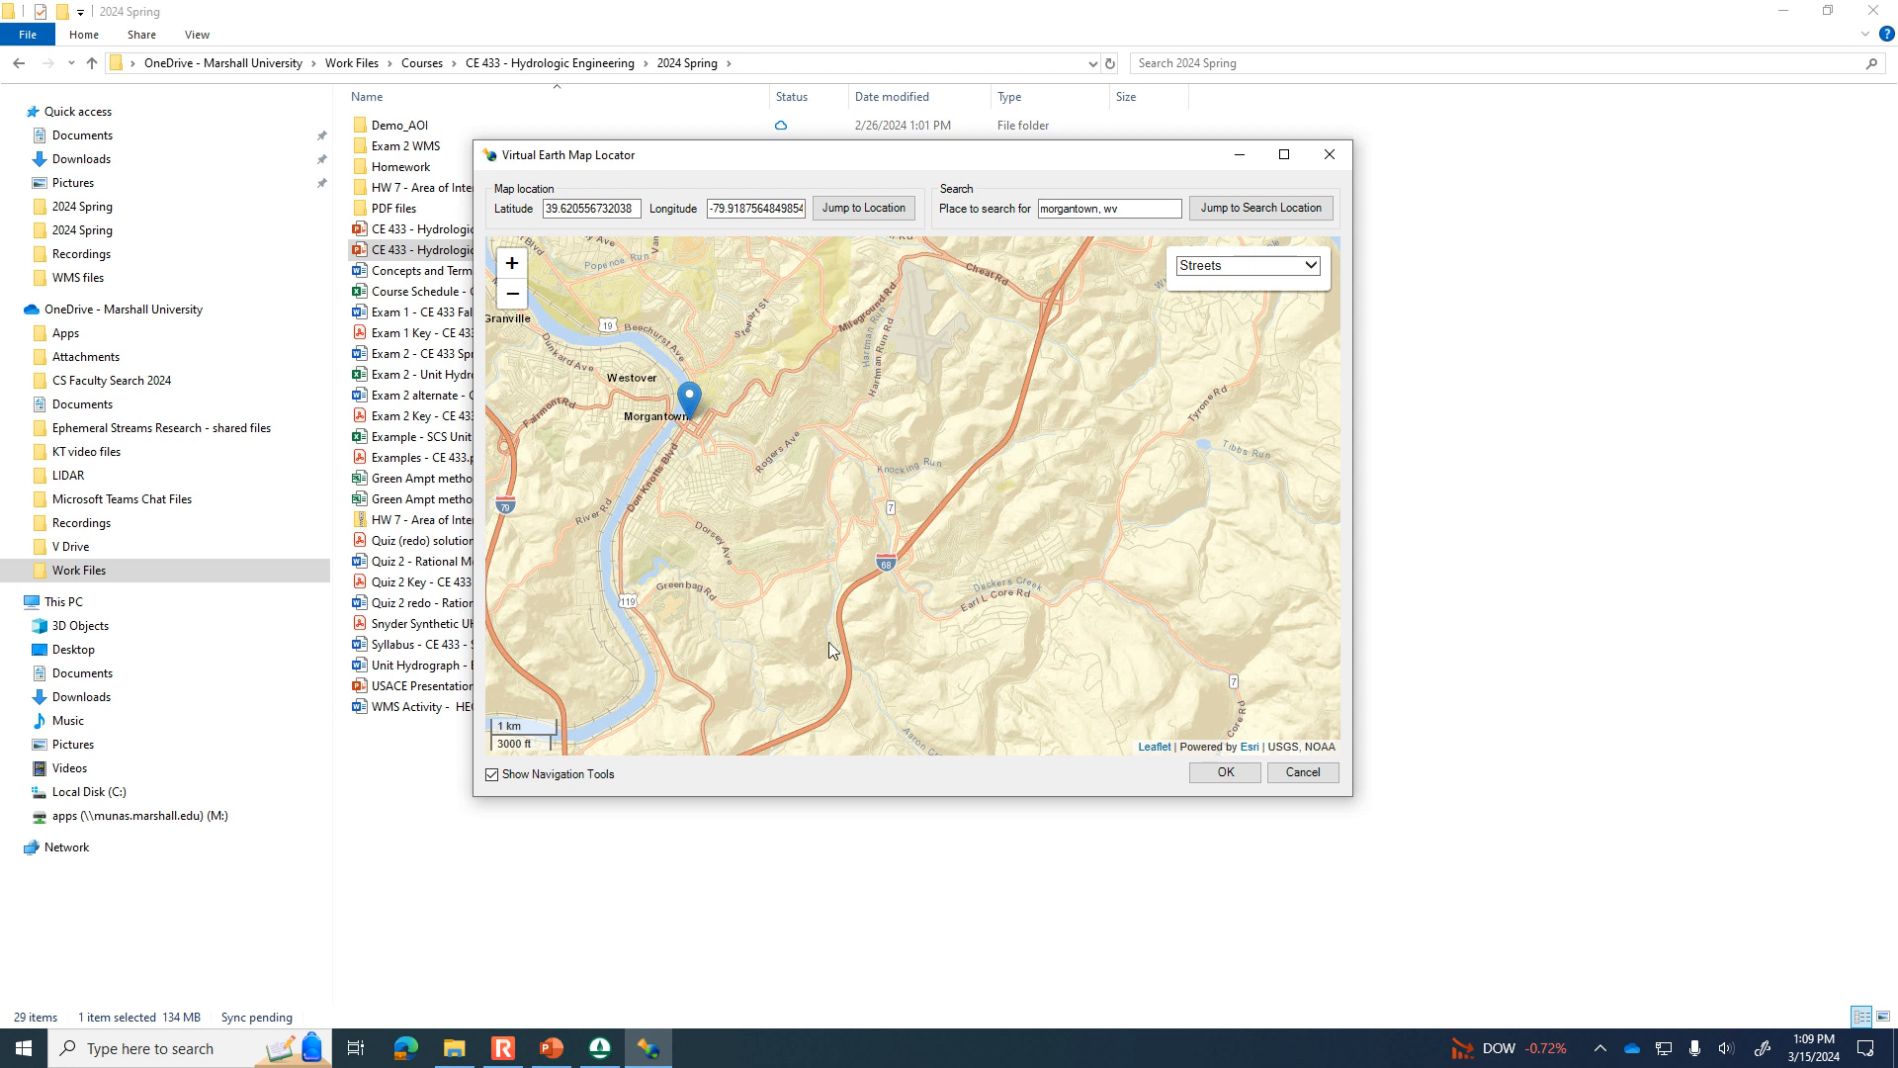
Widen the locator map to cover the watershed shown on the PowerPoint slide, including the water body northeast of Morgantown.
{"action": "left_click", "coordinate": [543, 1054]}
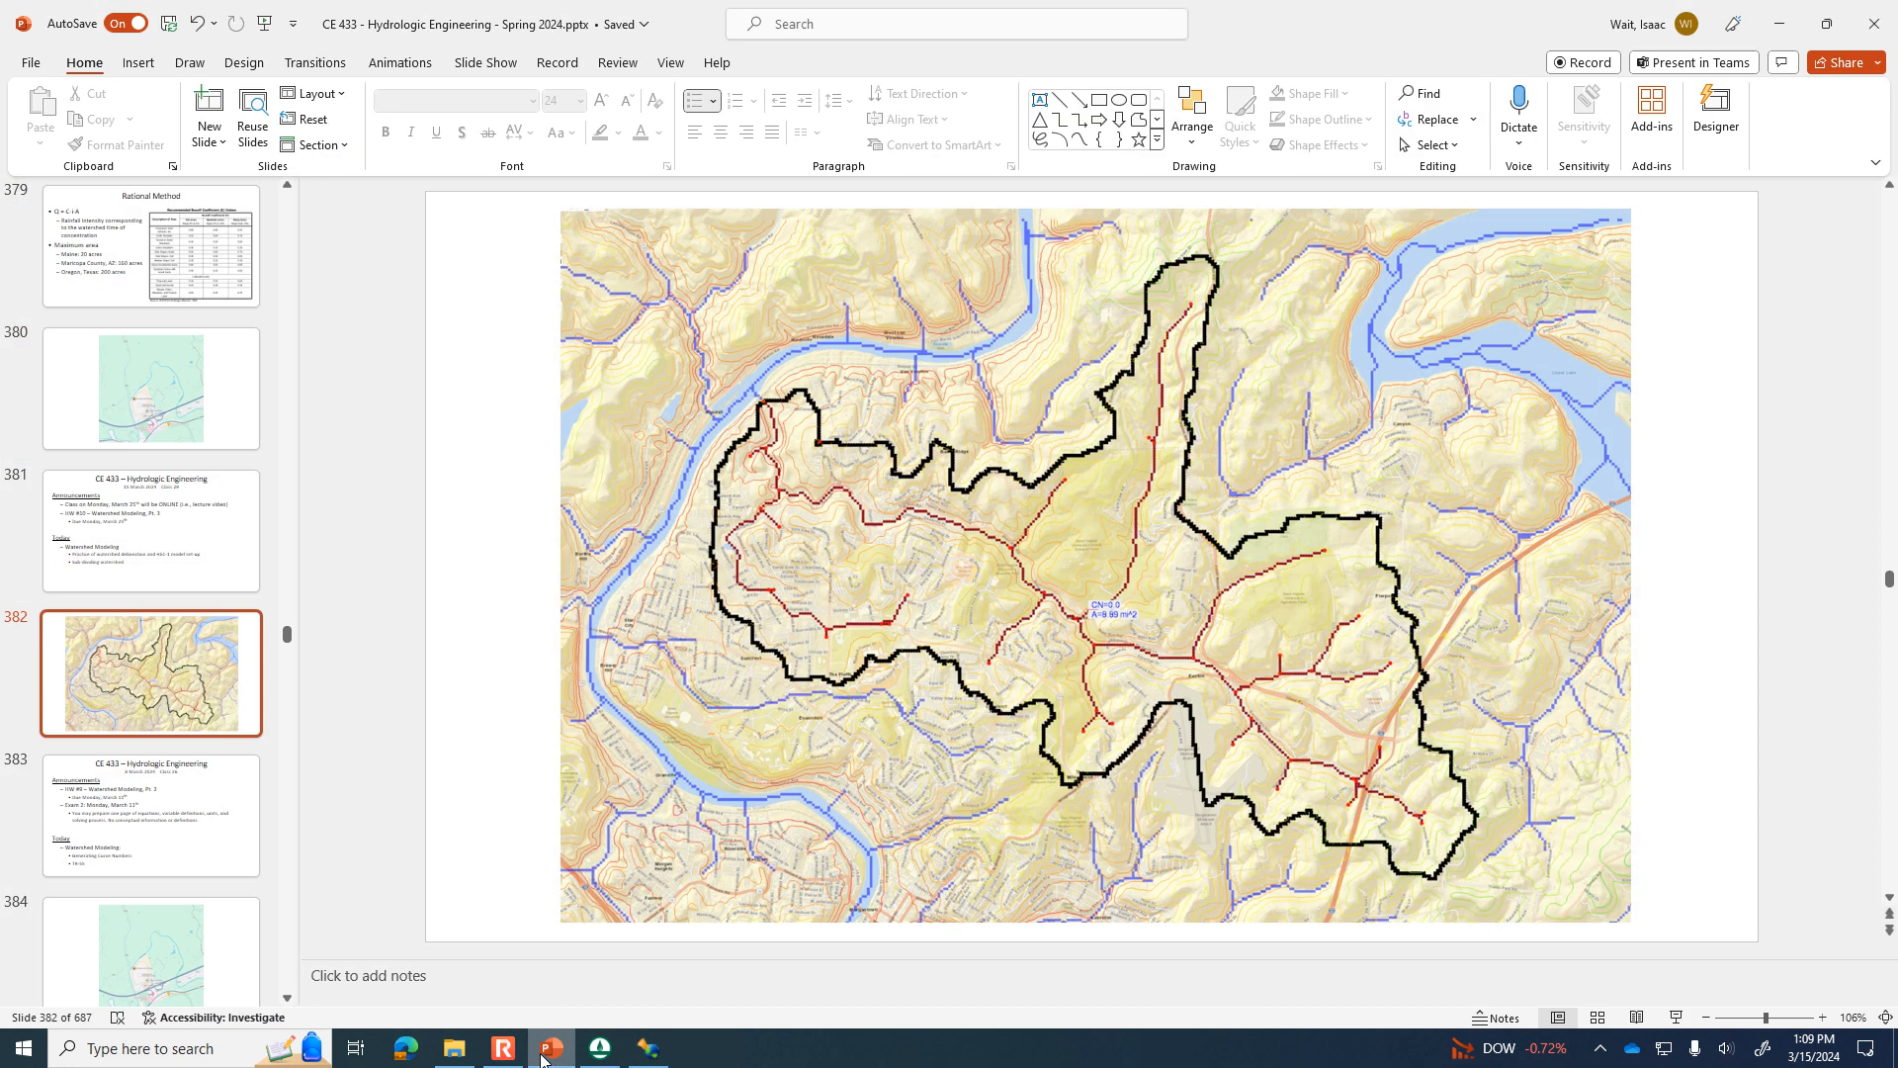
{"action": "left_click", "coordinate": [542, 1056]}
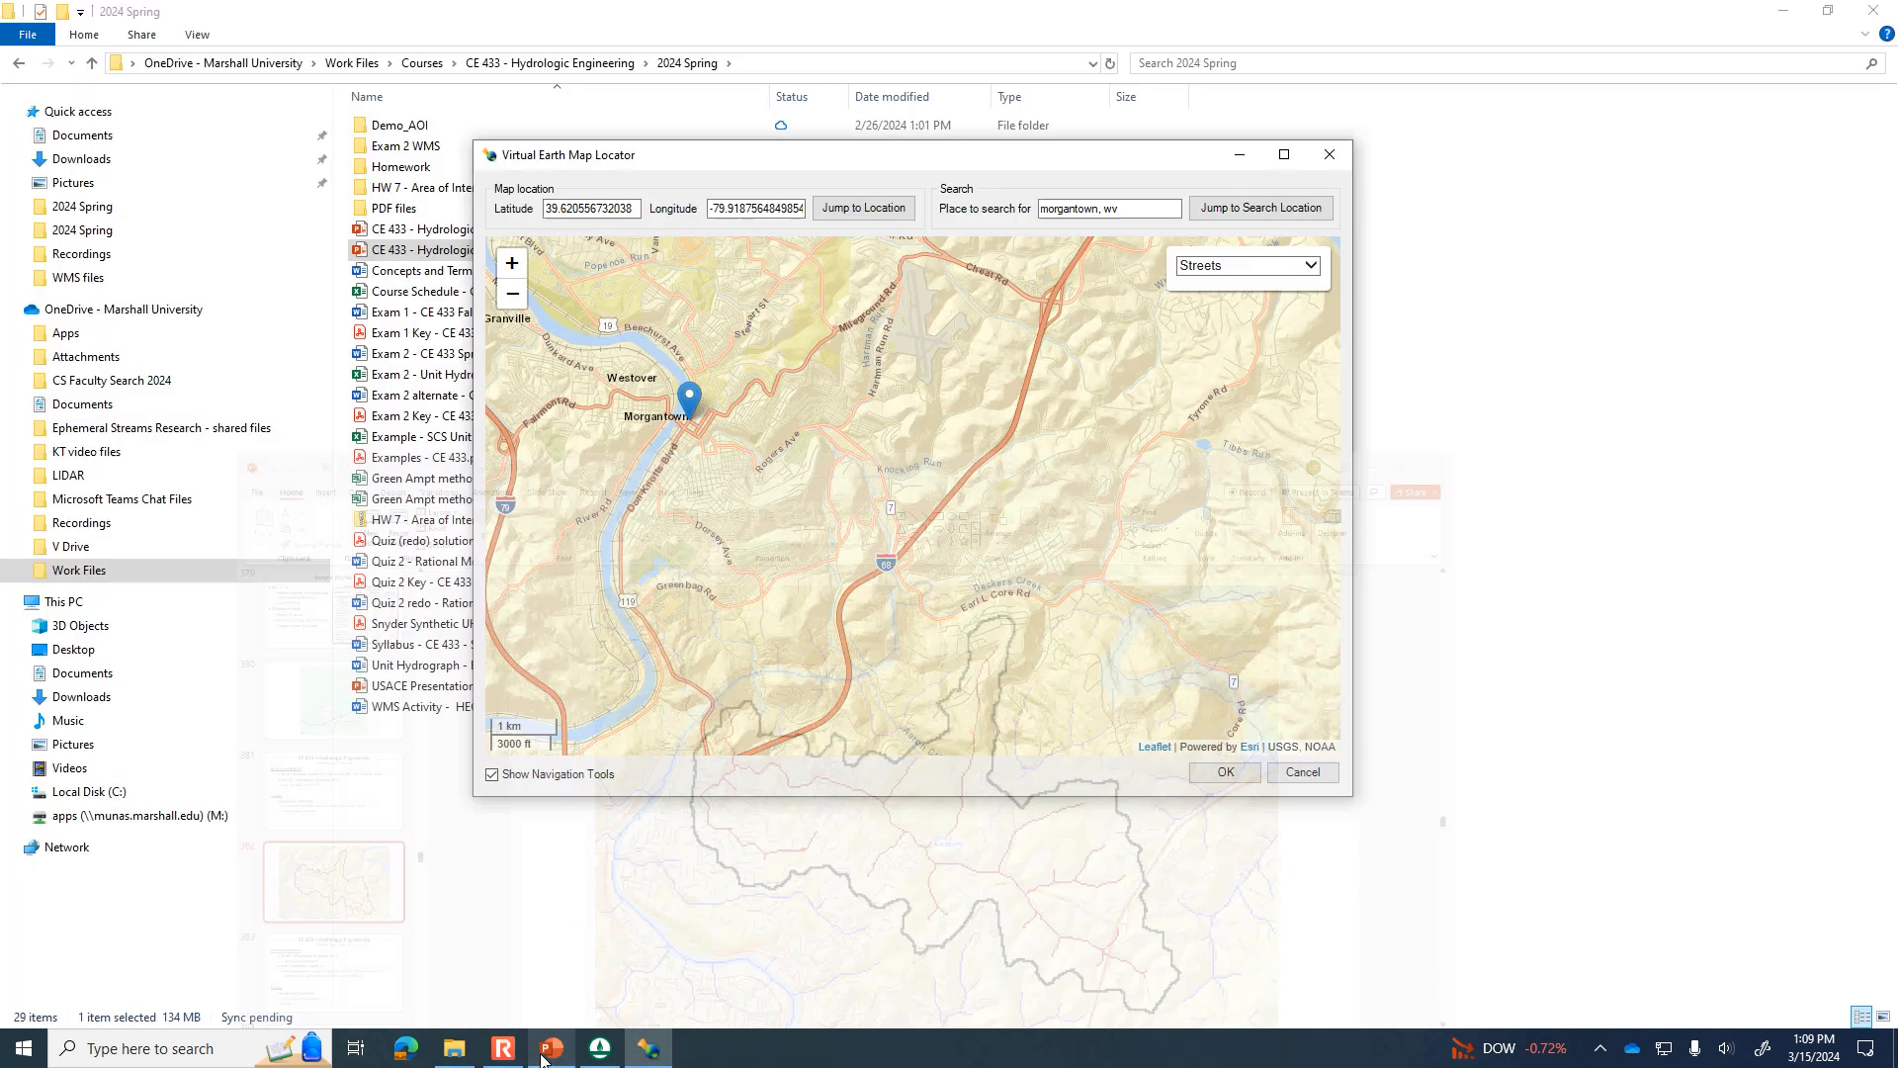
{"action": "scroll", "coordinate": [909, 578], "scroll_direction": "down", "scroll_amount": 1}
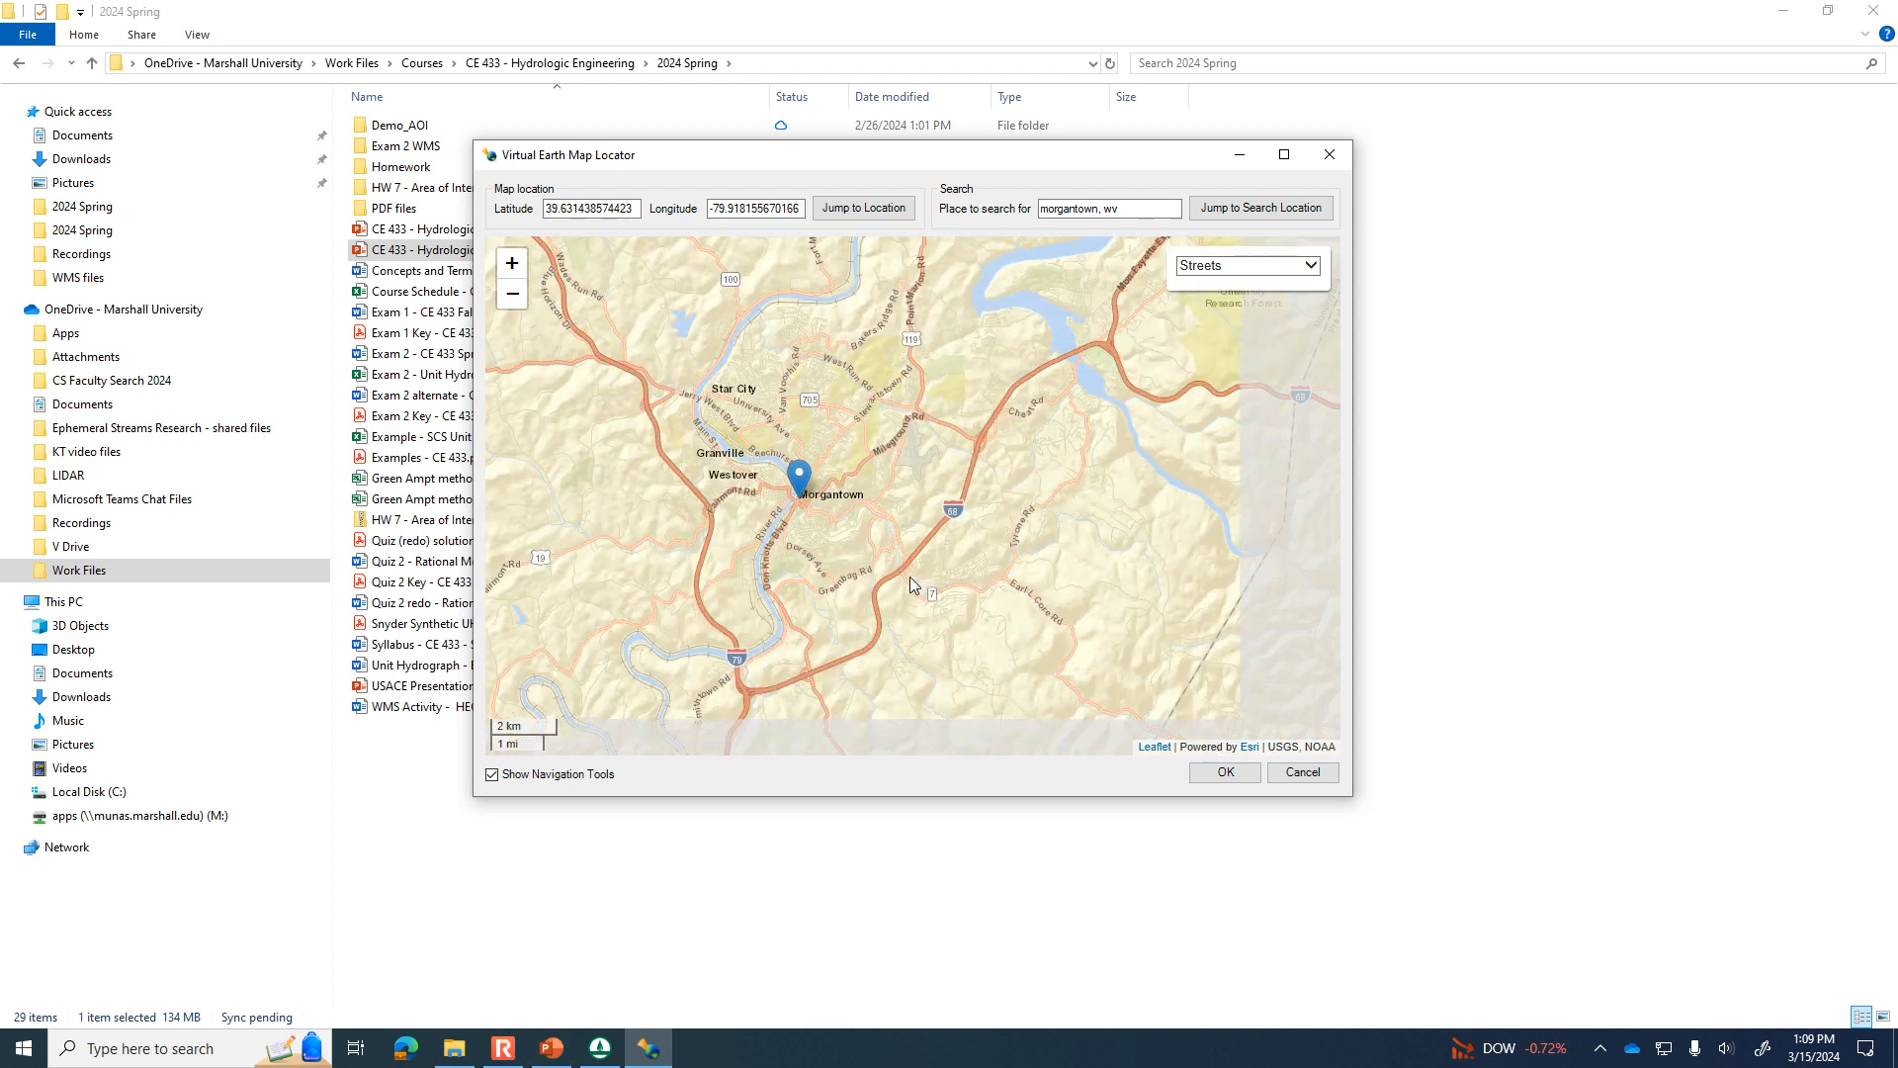
{"action": "left_click_drag", "start_coordinate": [858, 561], "coordinate": [791, 630]}
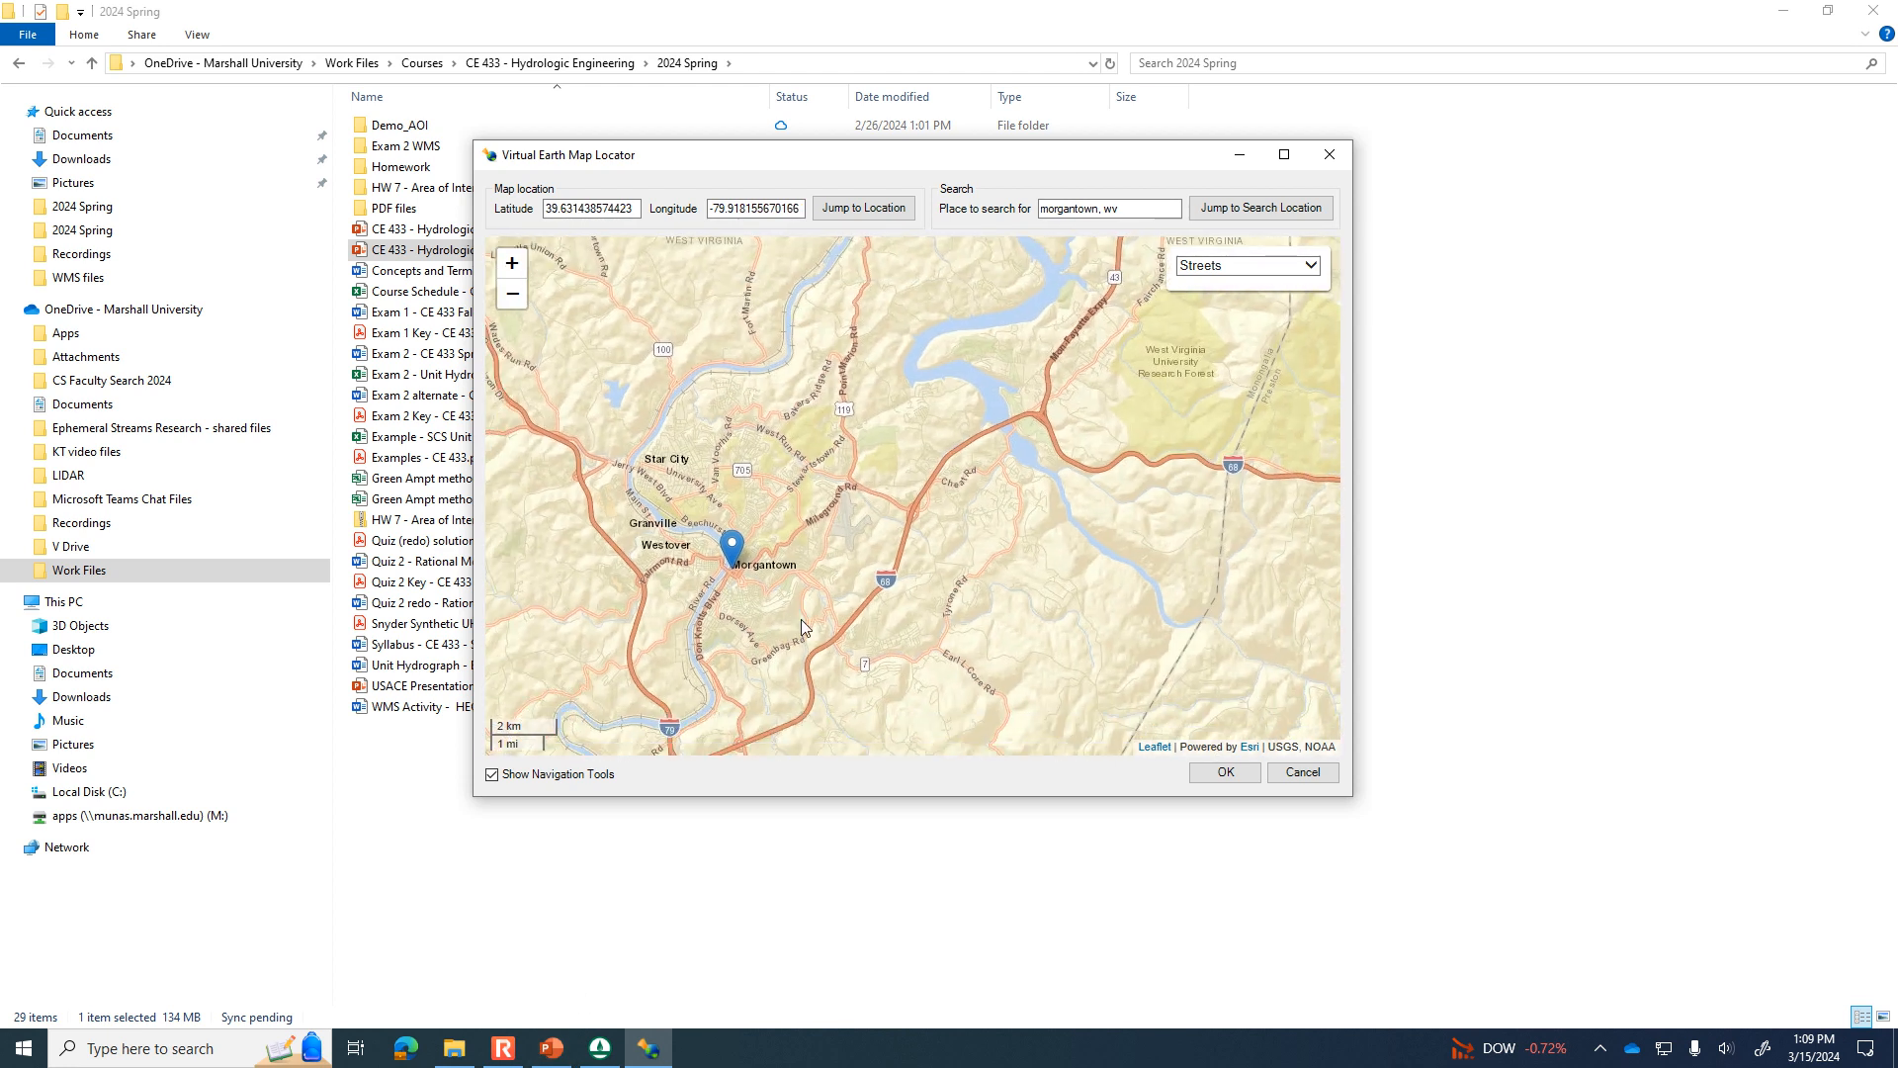
Compare the locator map's coverage with the watershed outline and rivers on the PowerPoint slide.
{"action": "left_click", "coordinate": [567, 1061]}
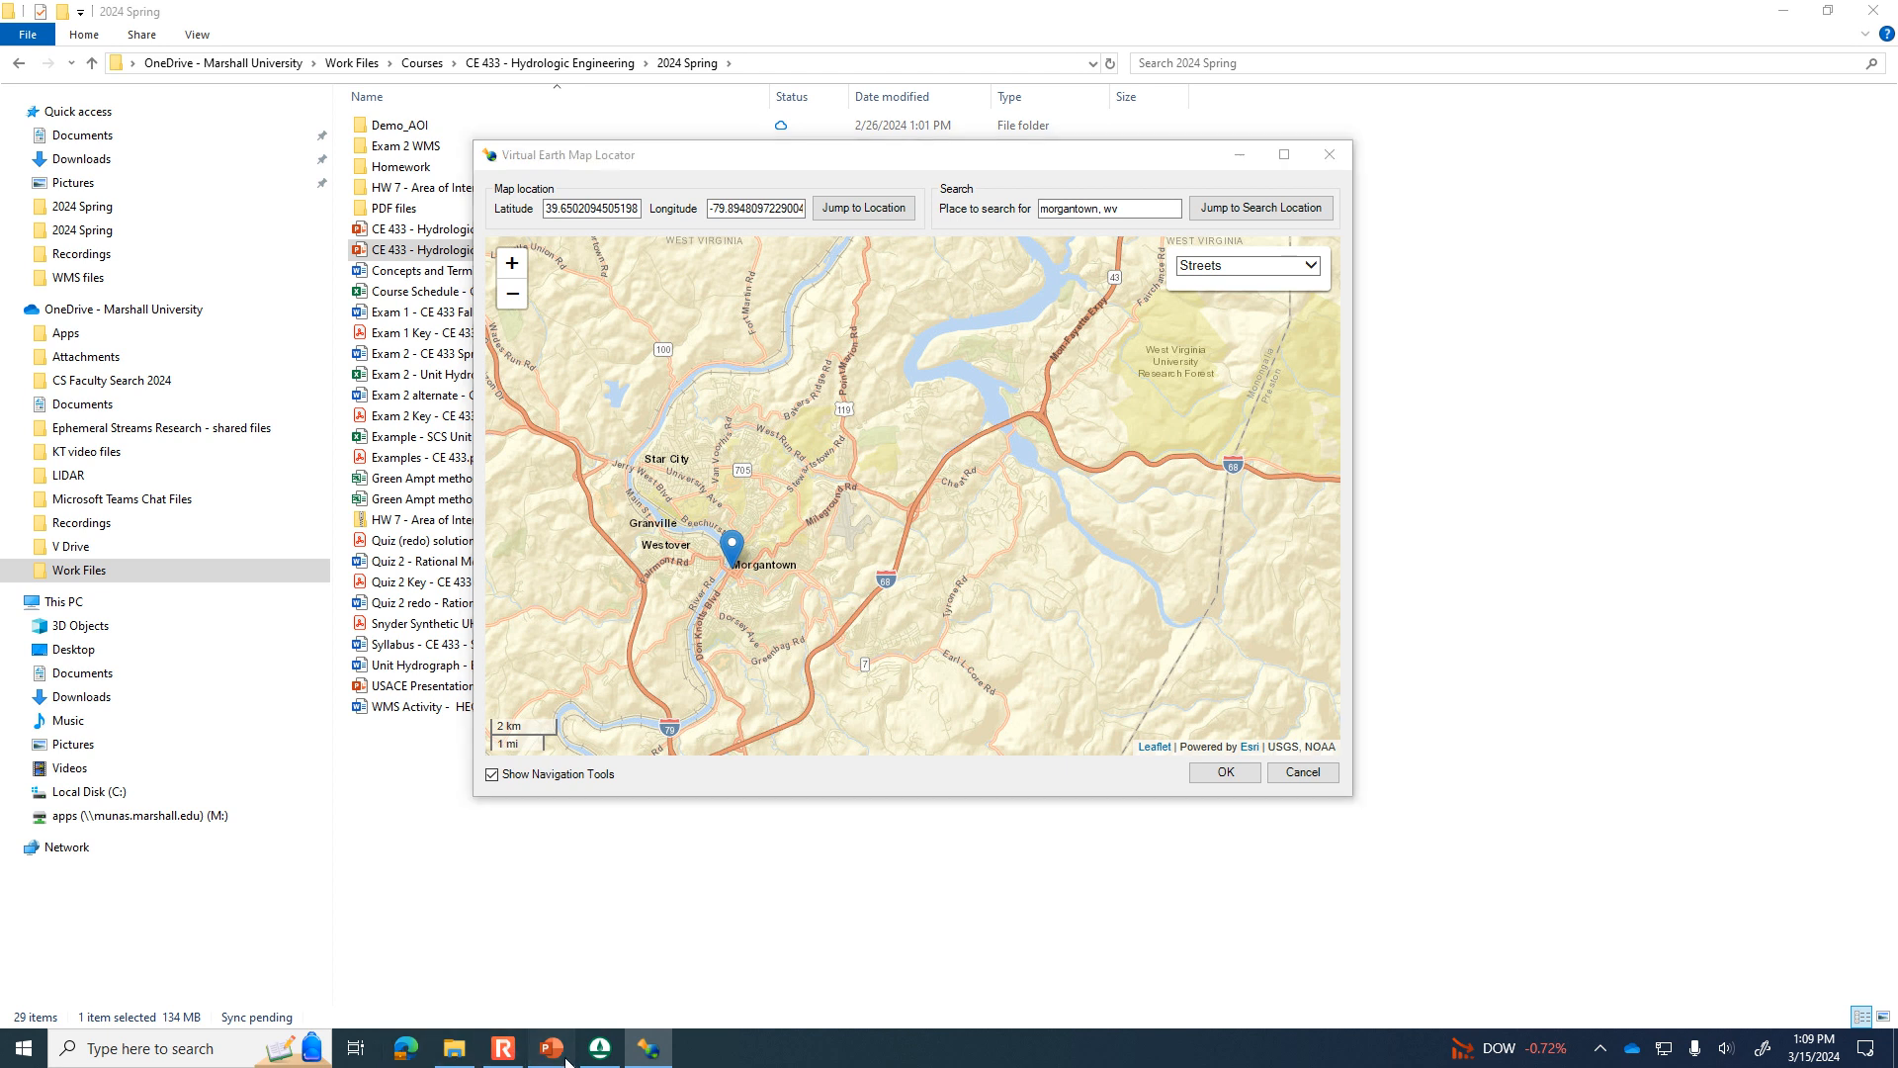
{"action": "left_click", "coordinate": [567, 1061]}
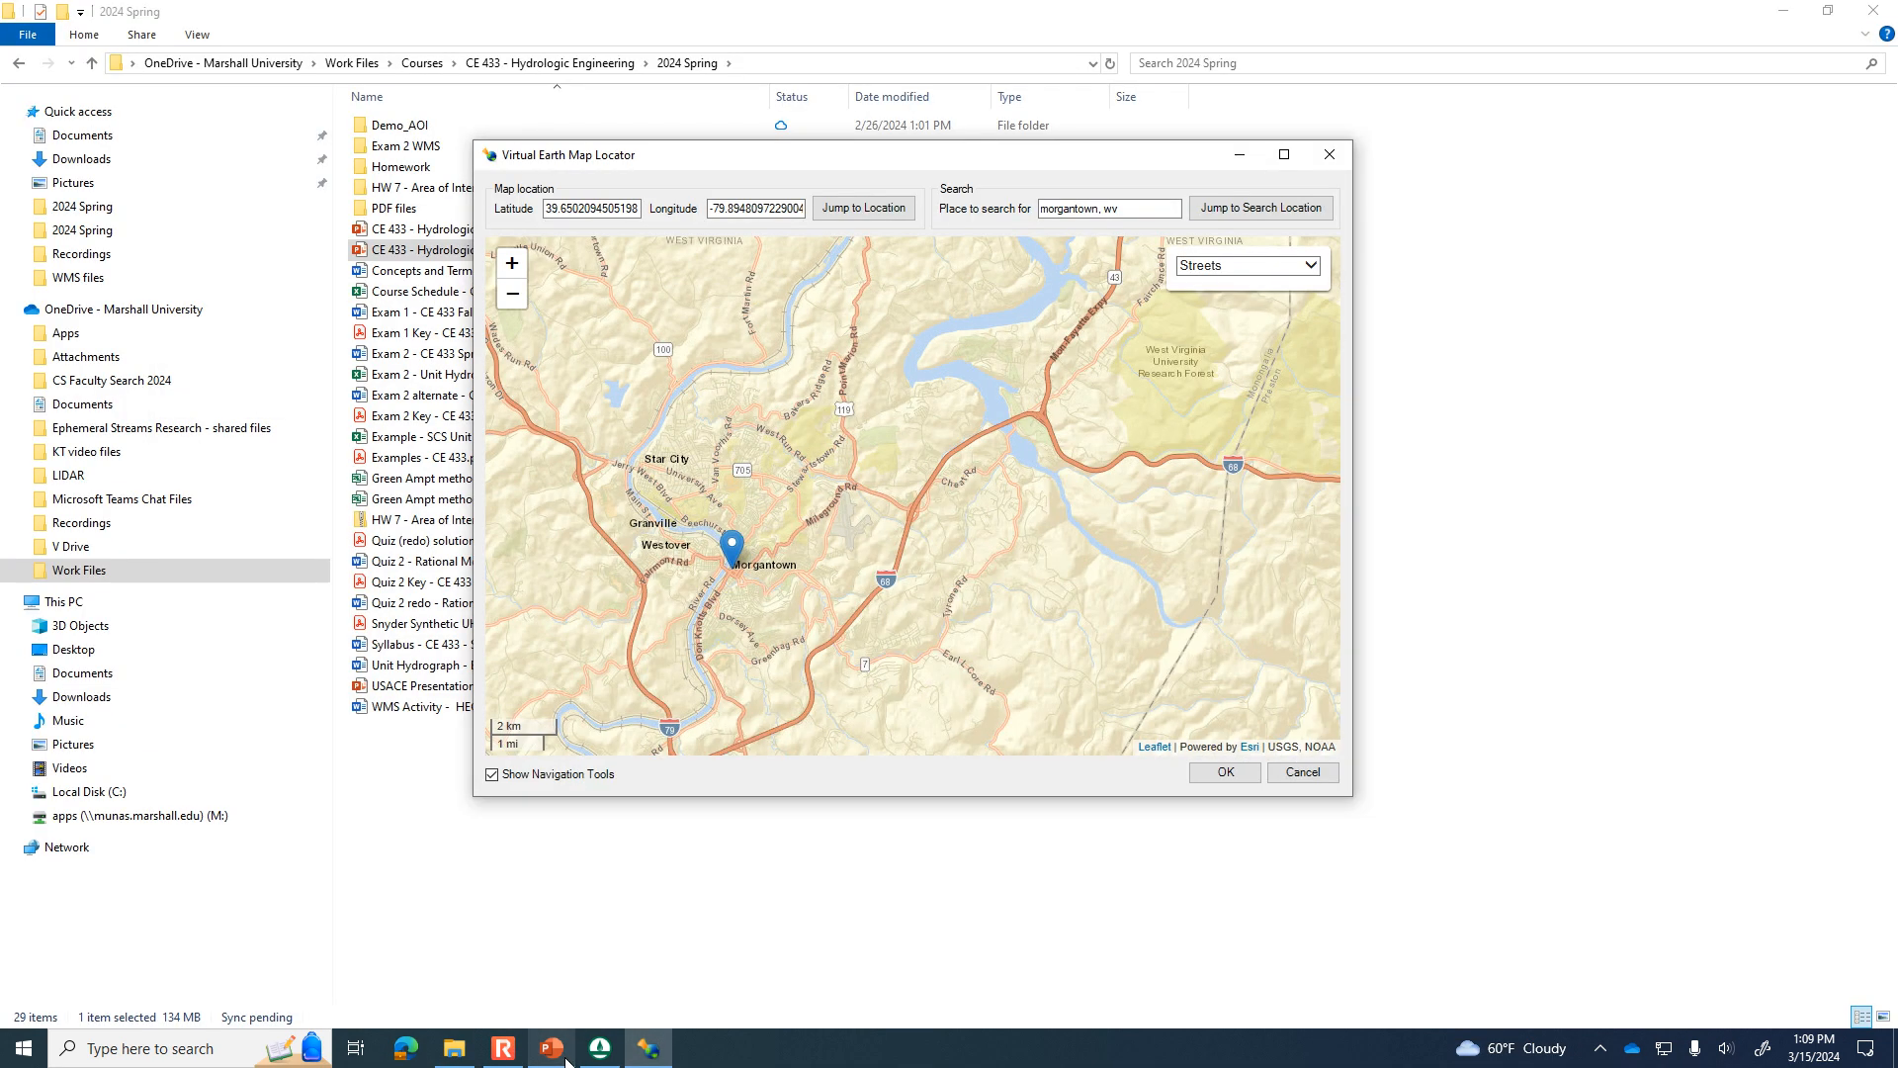
{"action": "left_click", "coordinate": [567, 1061]}
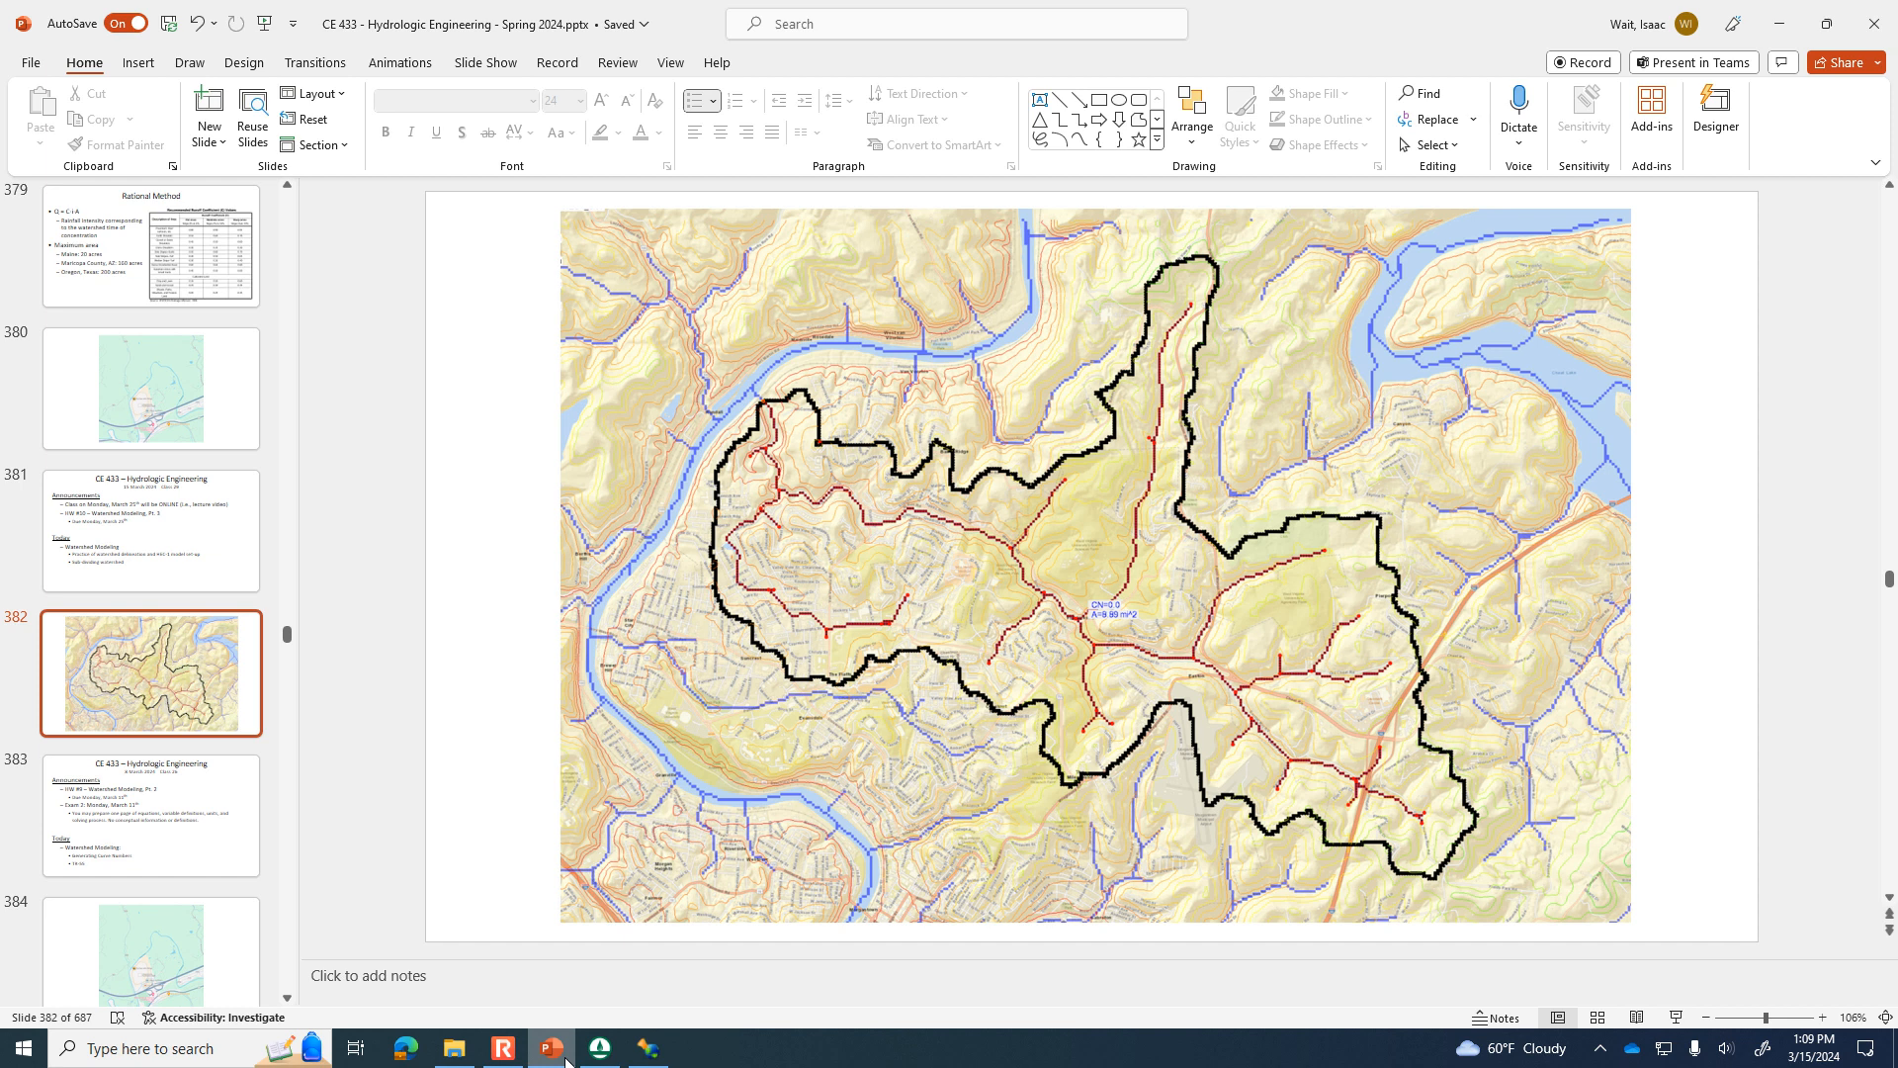
{"action": "left_click", "coordinate": [566, 1061]}
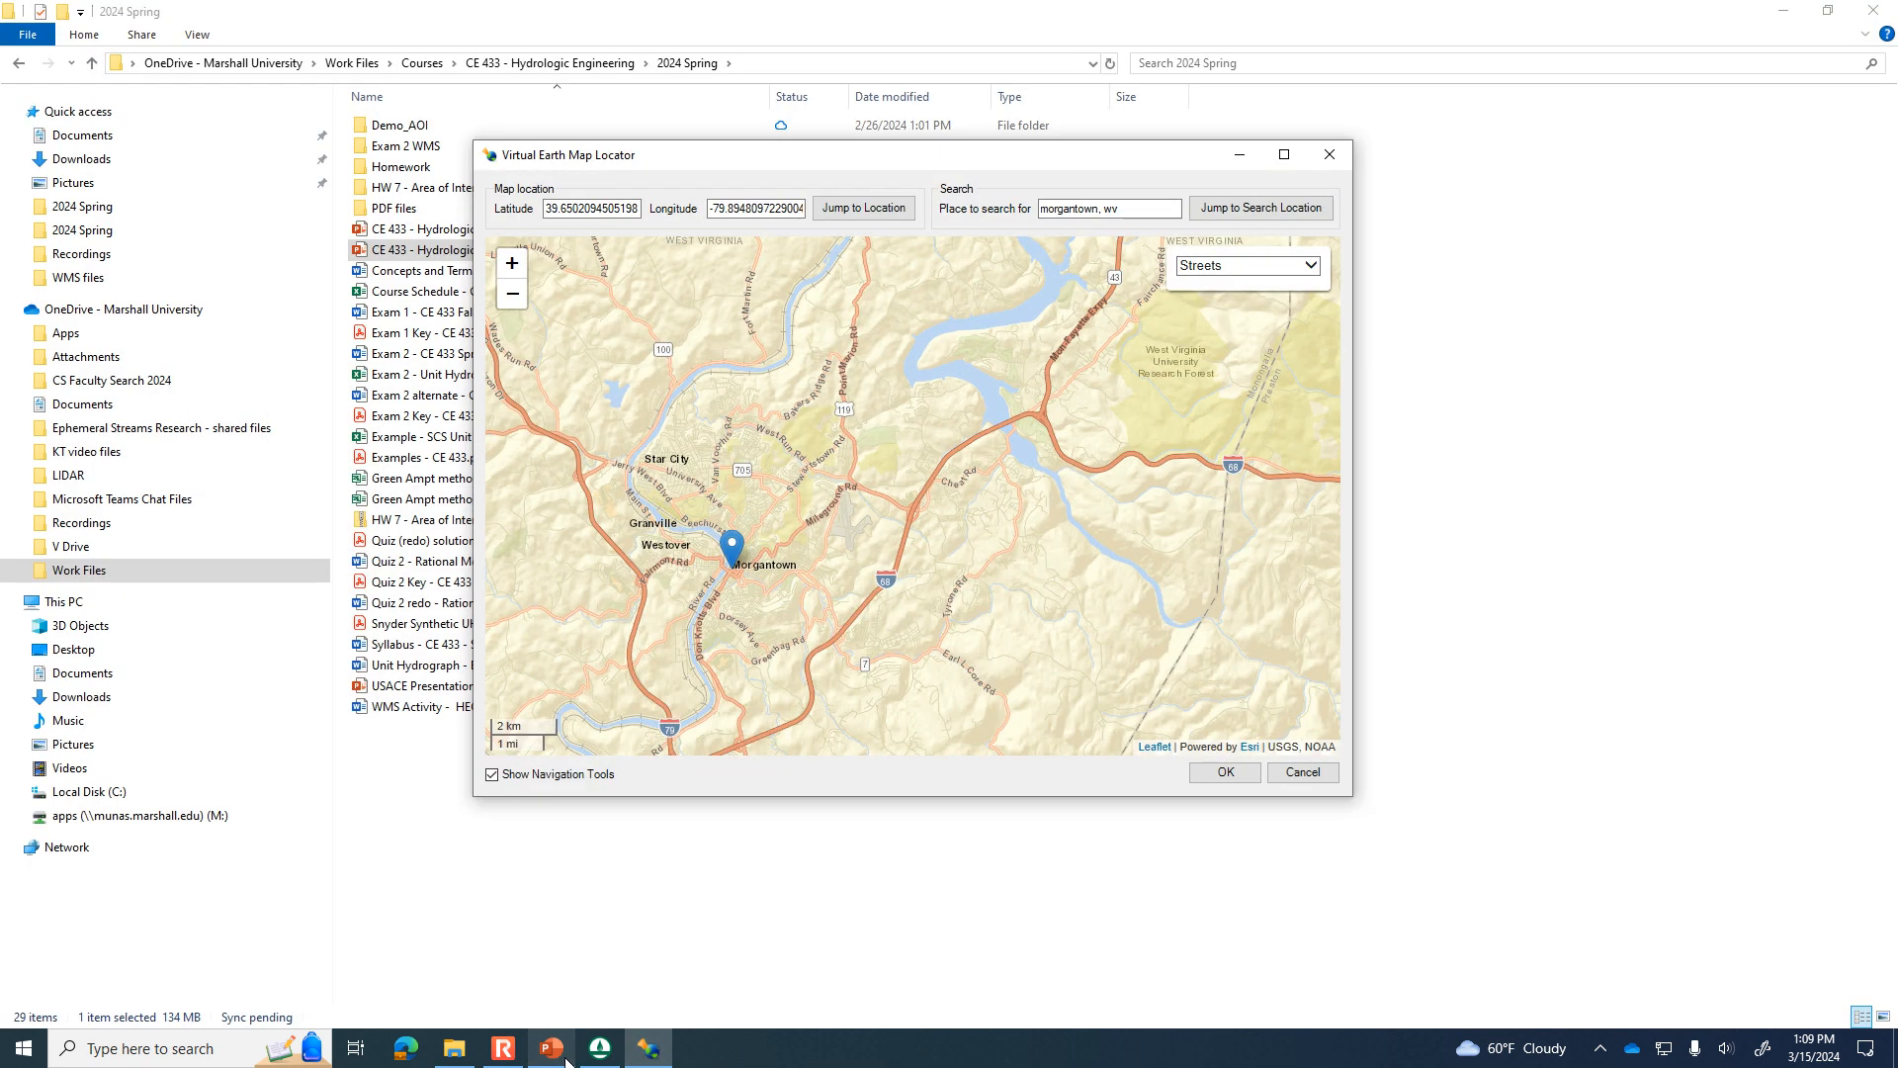
{"action": "left_click", "coordinate": [566, 1061]}
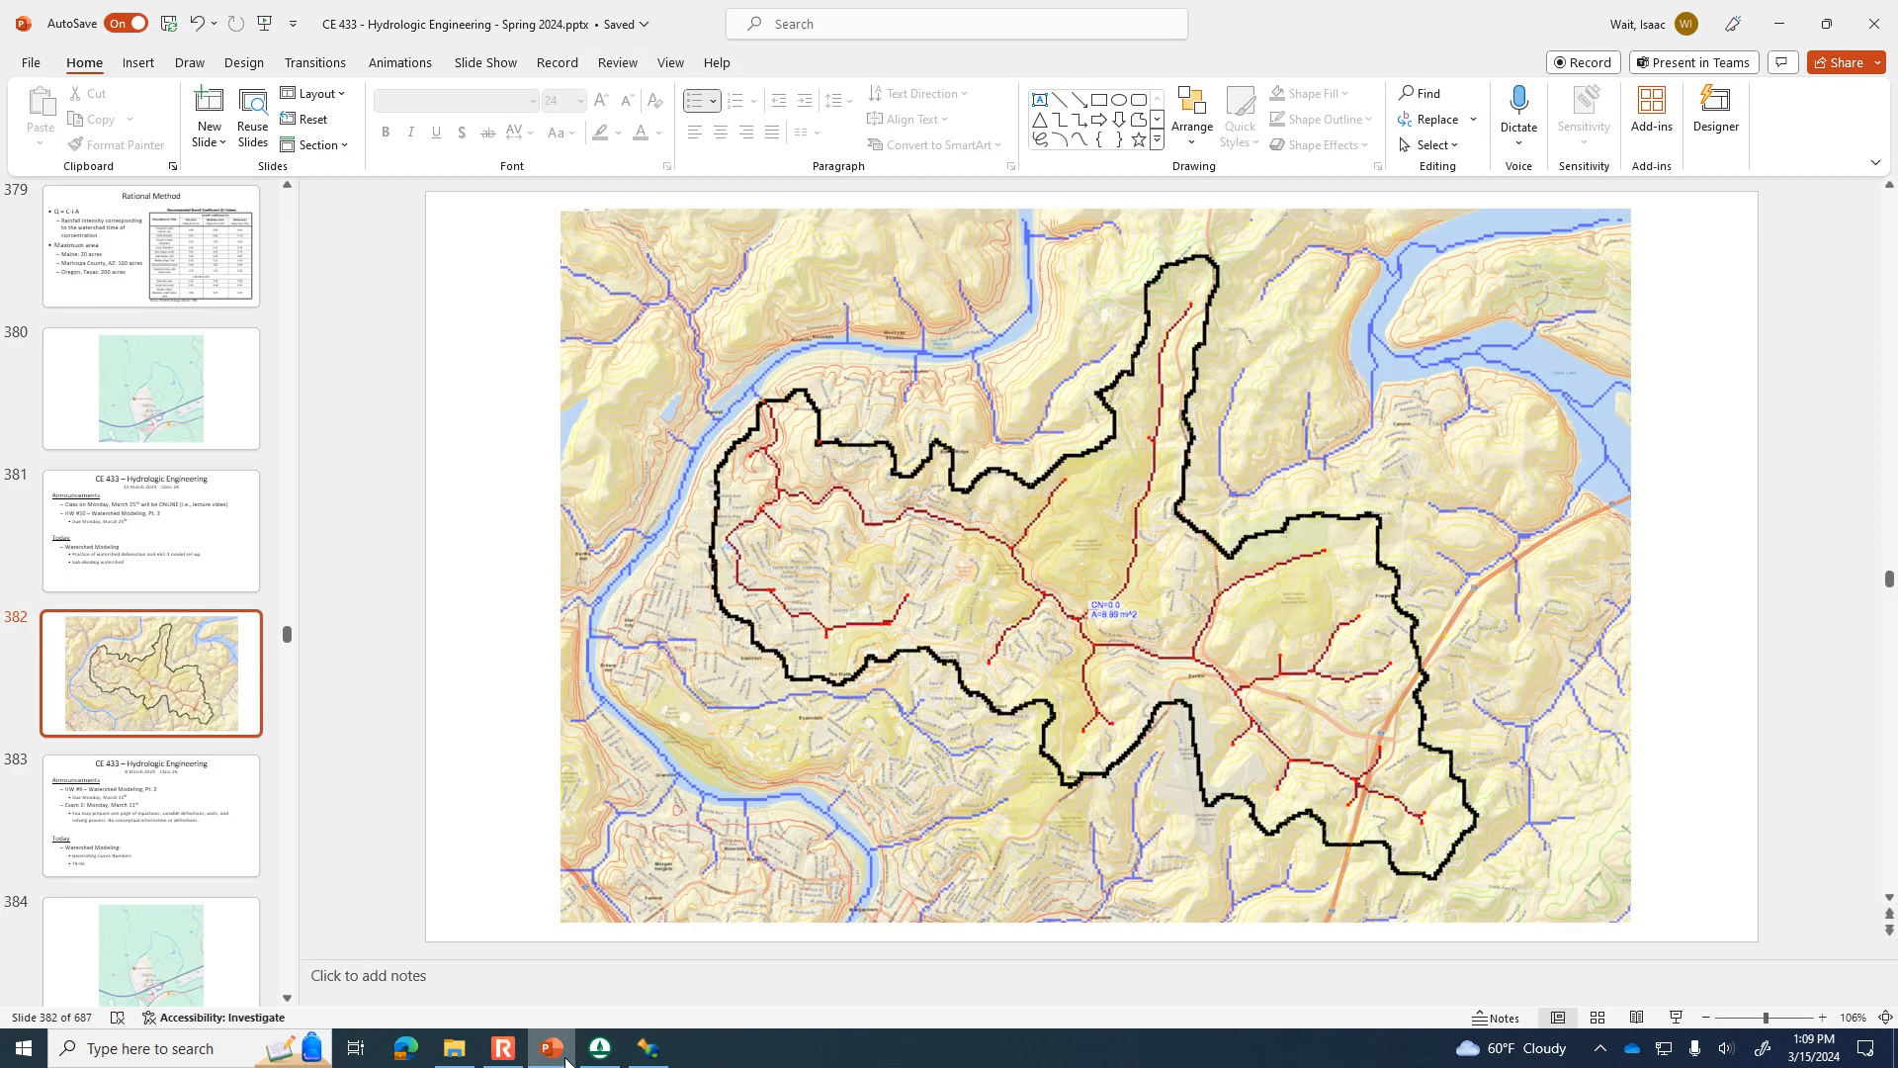
{"action": "left_click", "coordinate": [566, 1061]}
{"action": "left_click", "coordinate": [566, 1061]}
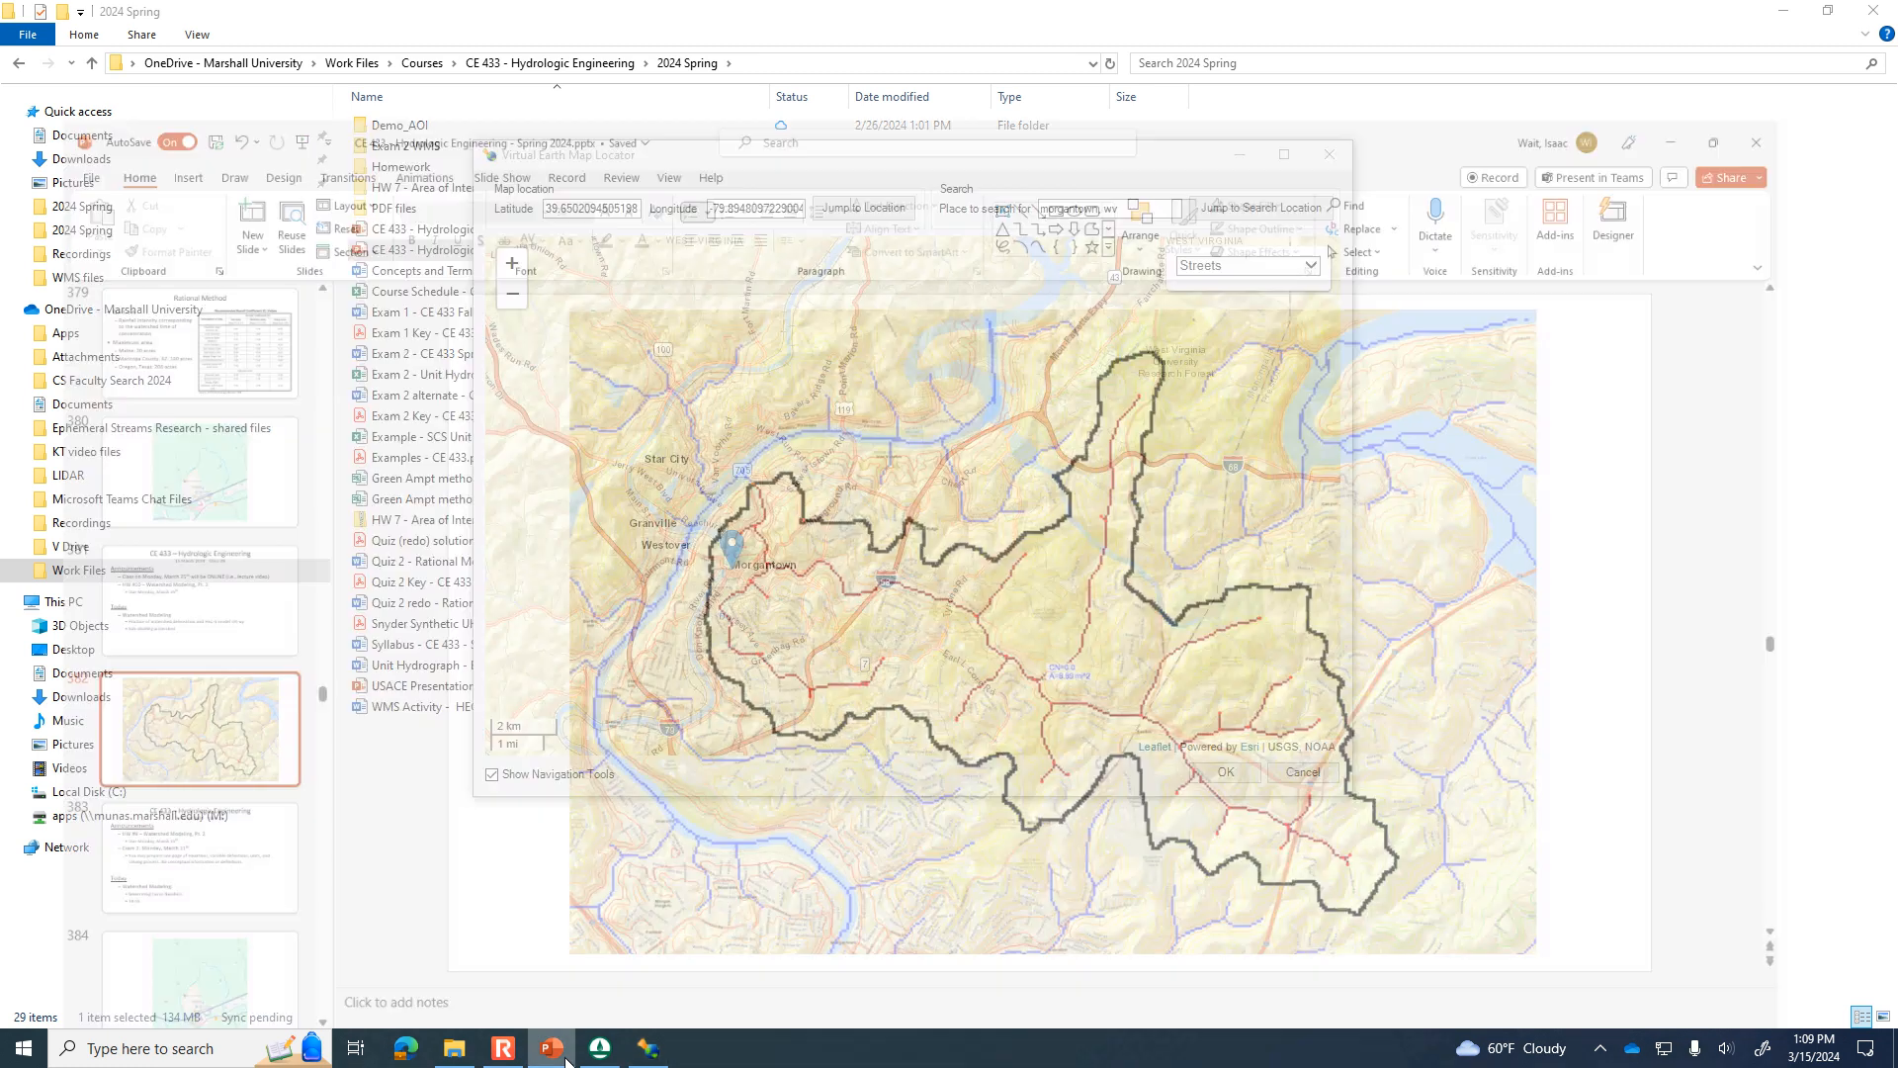
{"action": "left_click", "coordinate": [566, 1061]}
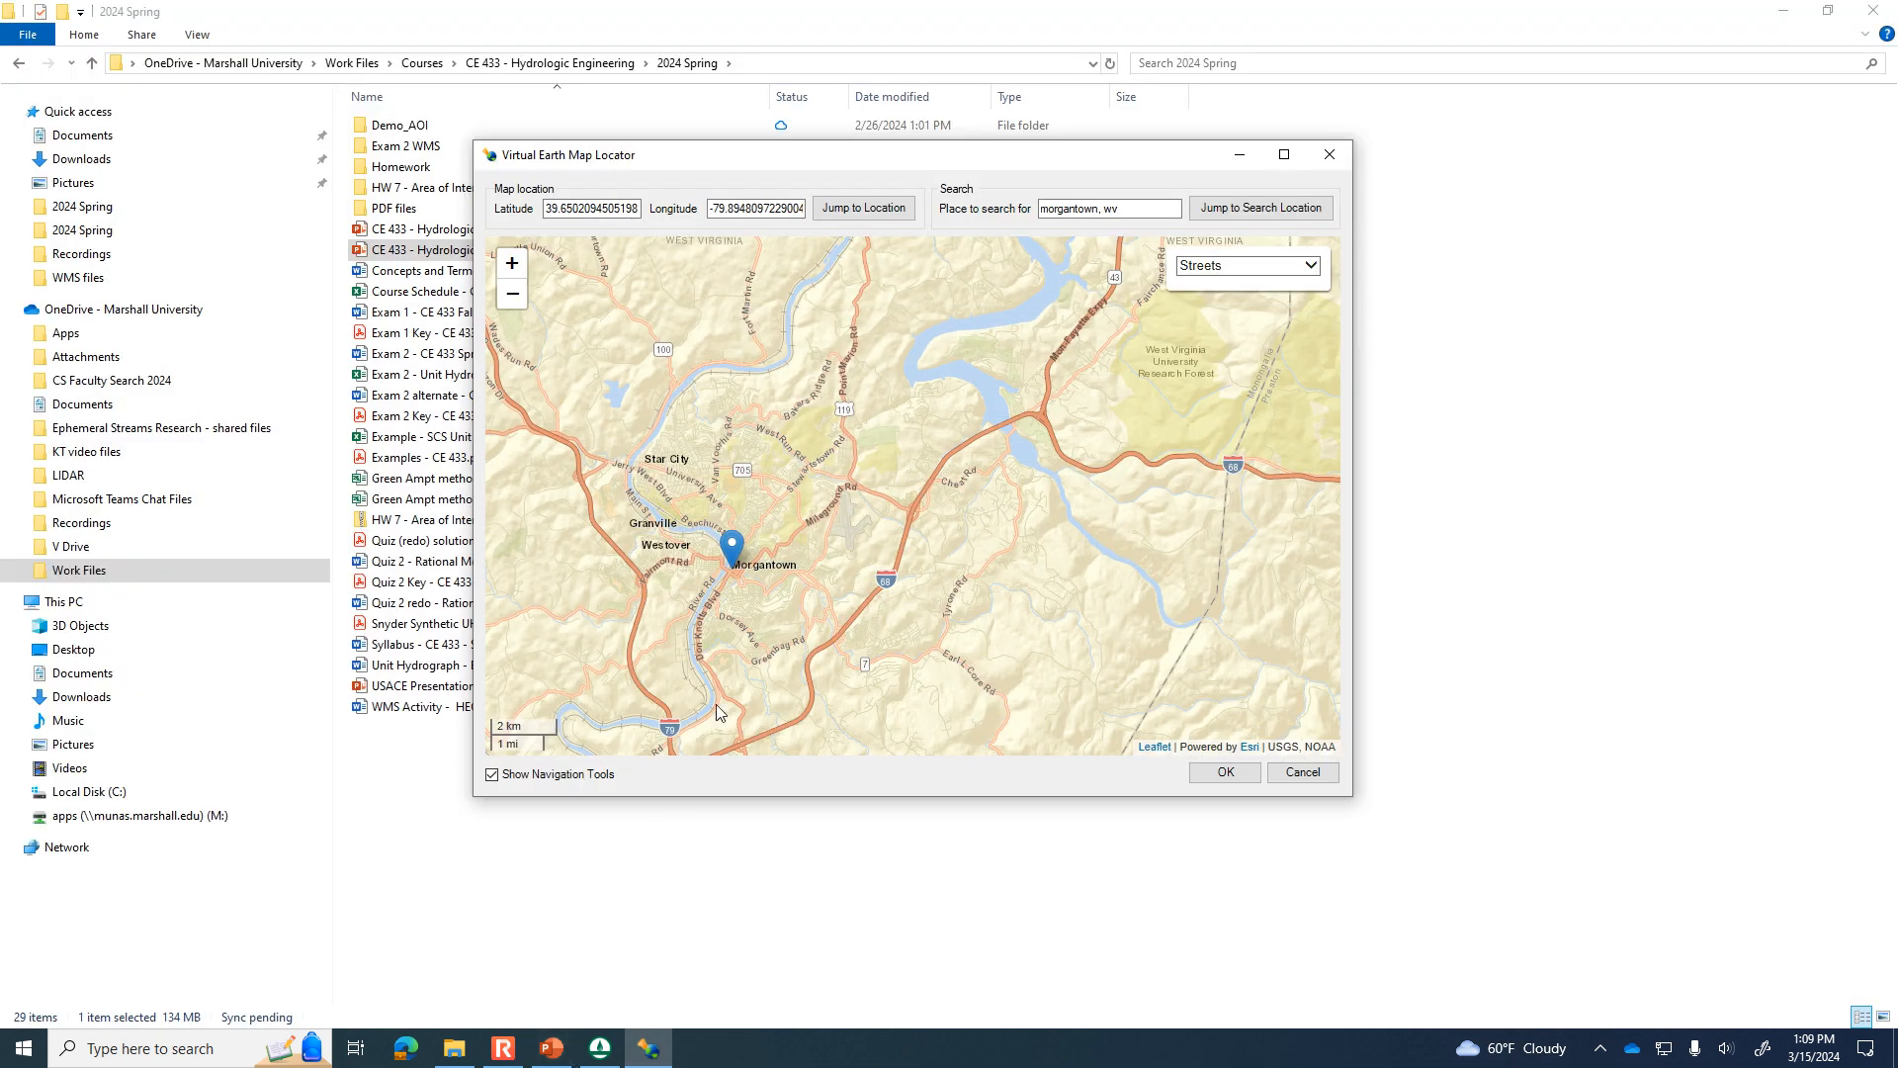
Reframe the locator map on the watershed northeast of Morgantown, check it against the PowerPoint slide, and accept it as the project boundary.
{"action": "left_click", "coordinate": [512, 262]}
{"action": "left_click_drag", "start_coordinate": [651, 390], "coordinate": [810, 450]}
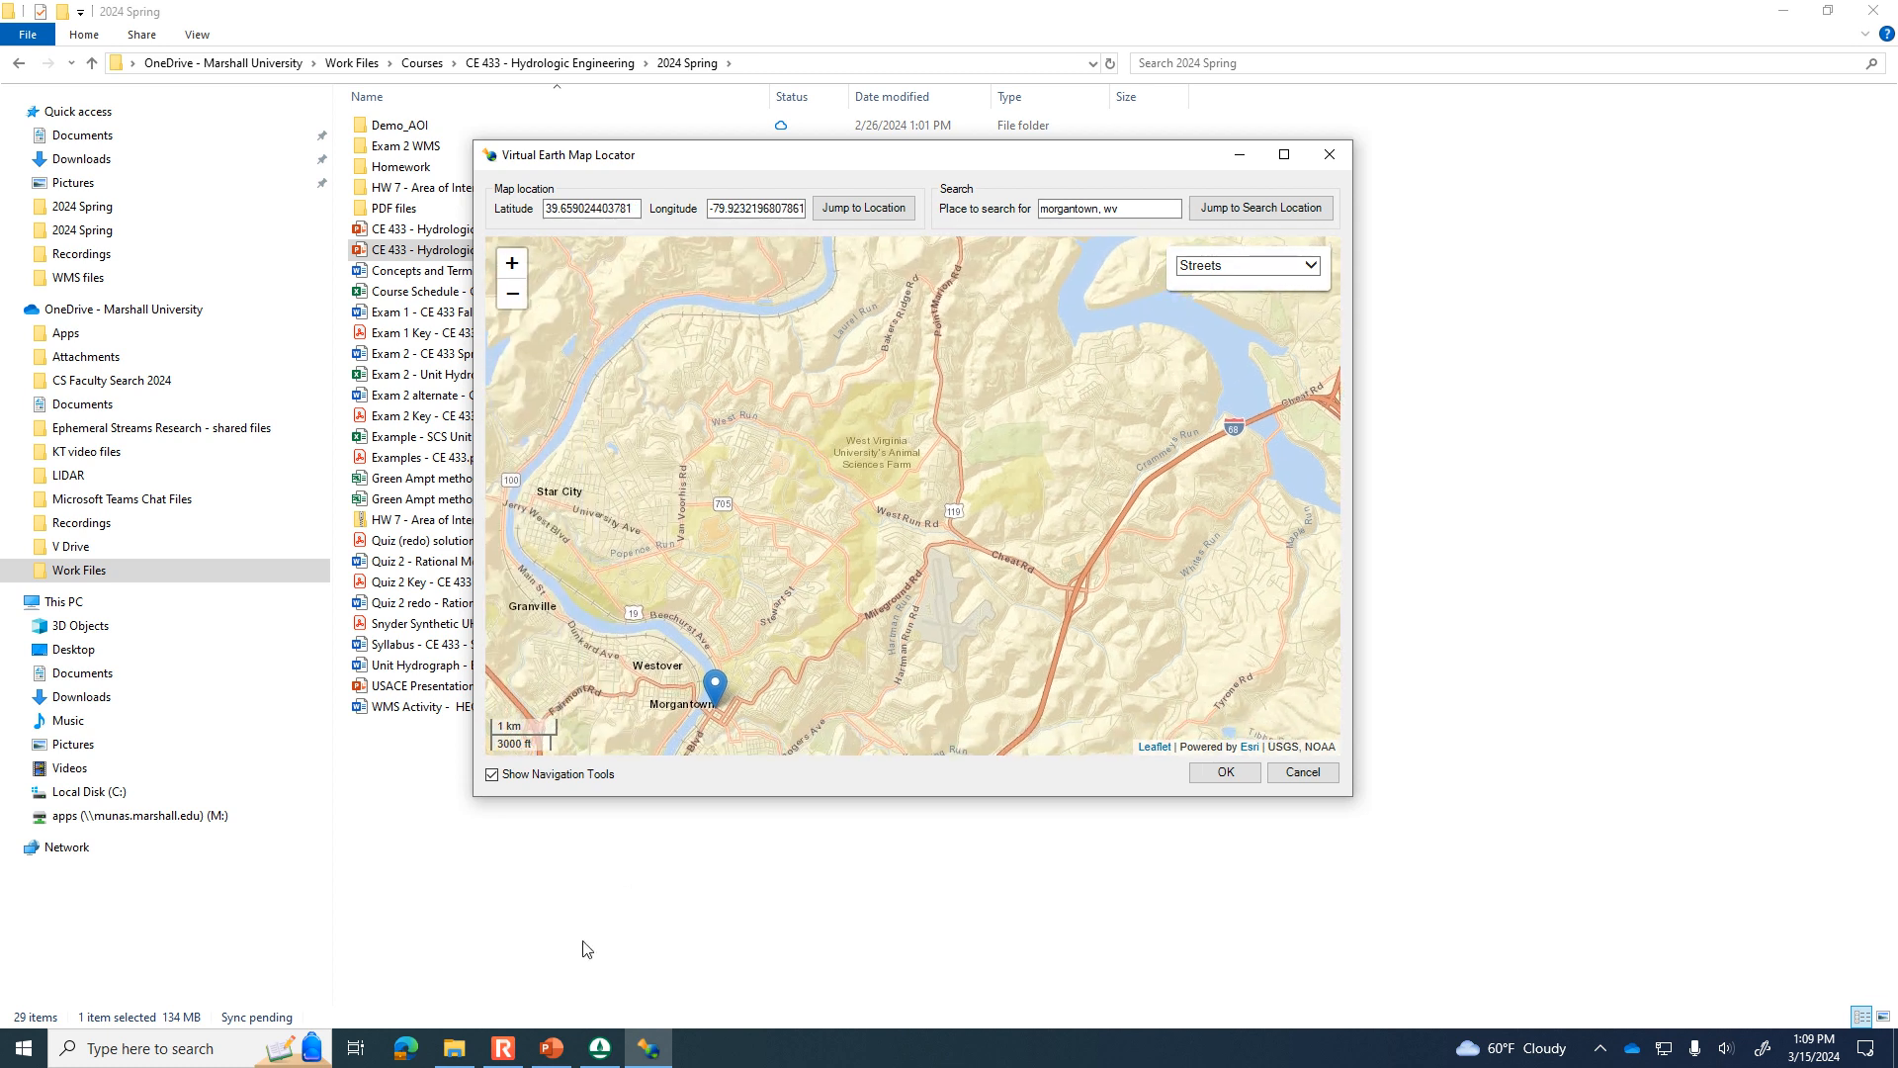
{"action": "left_click", "coordinate": [550, 1053]}
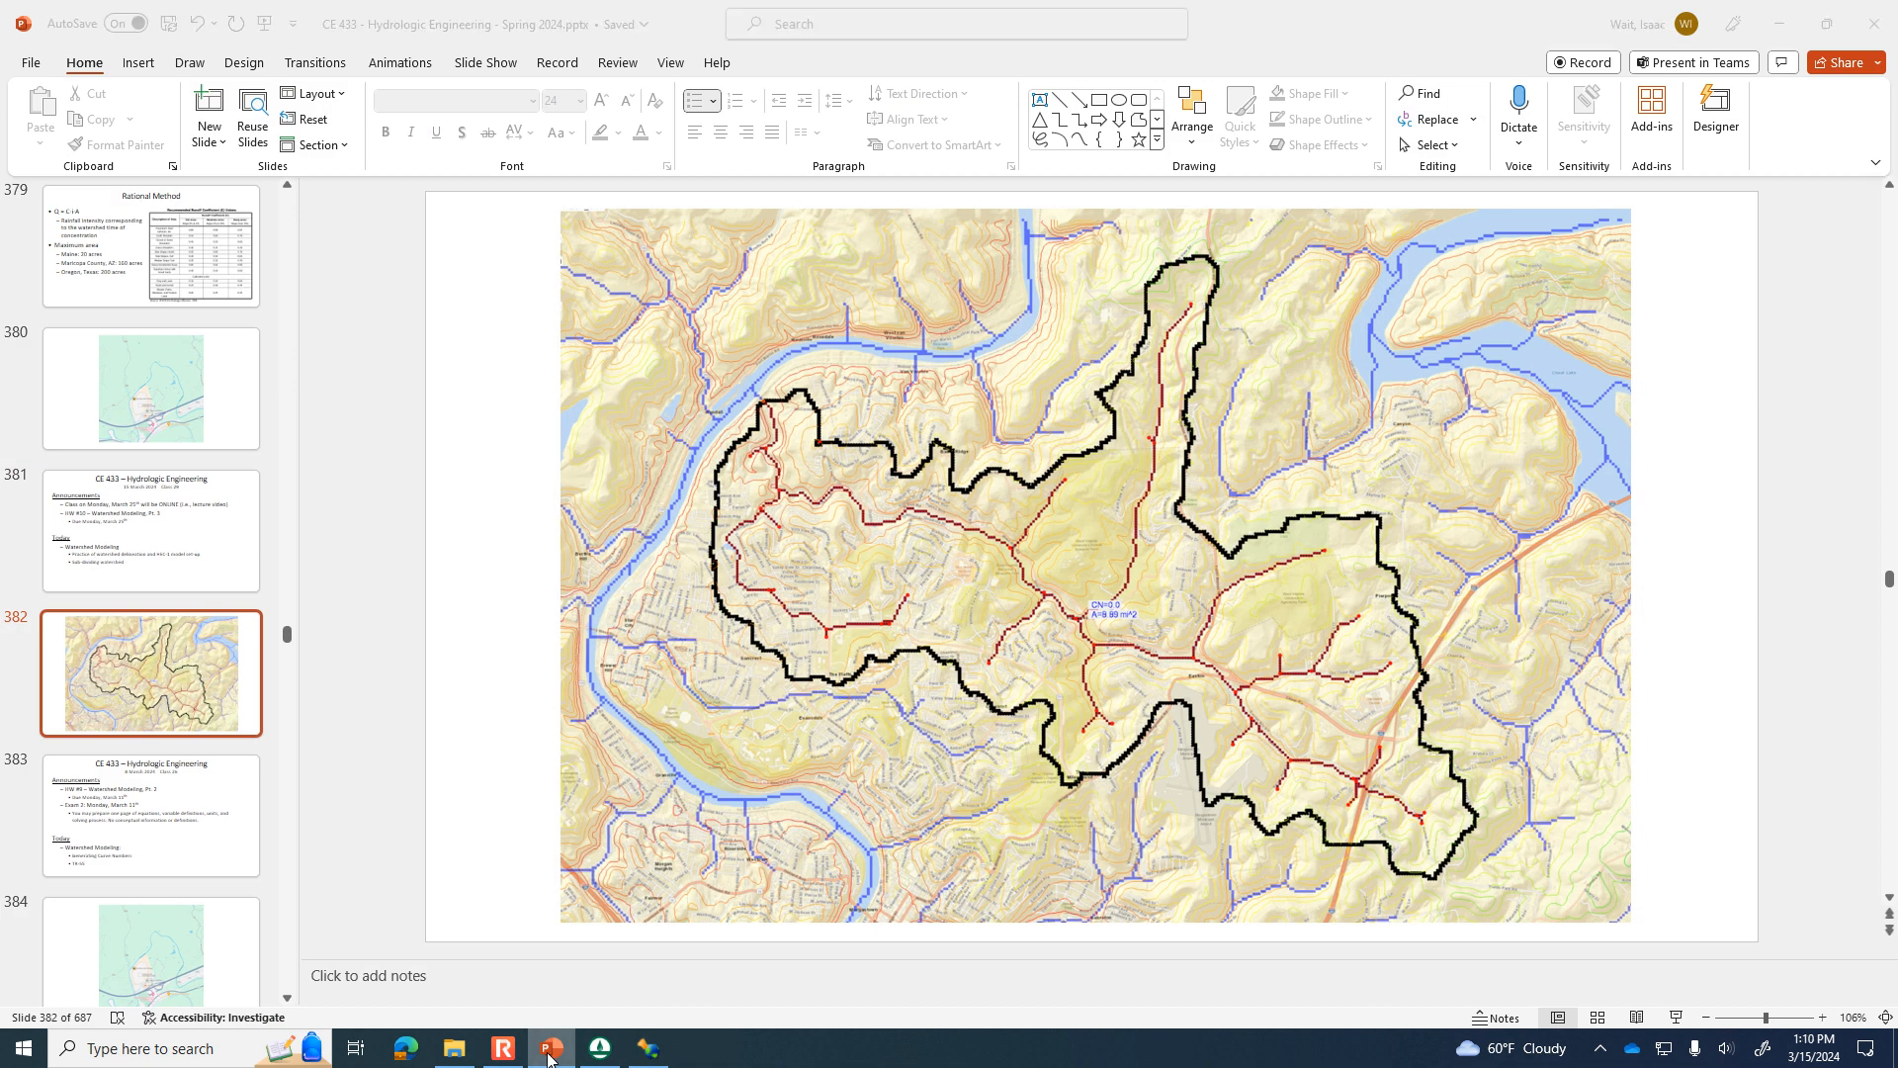
{"action": "left_click", "coordinate": [551, 1053]}
{"action": "left_click", "coordinate": [551, 1053]}
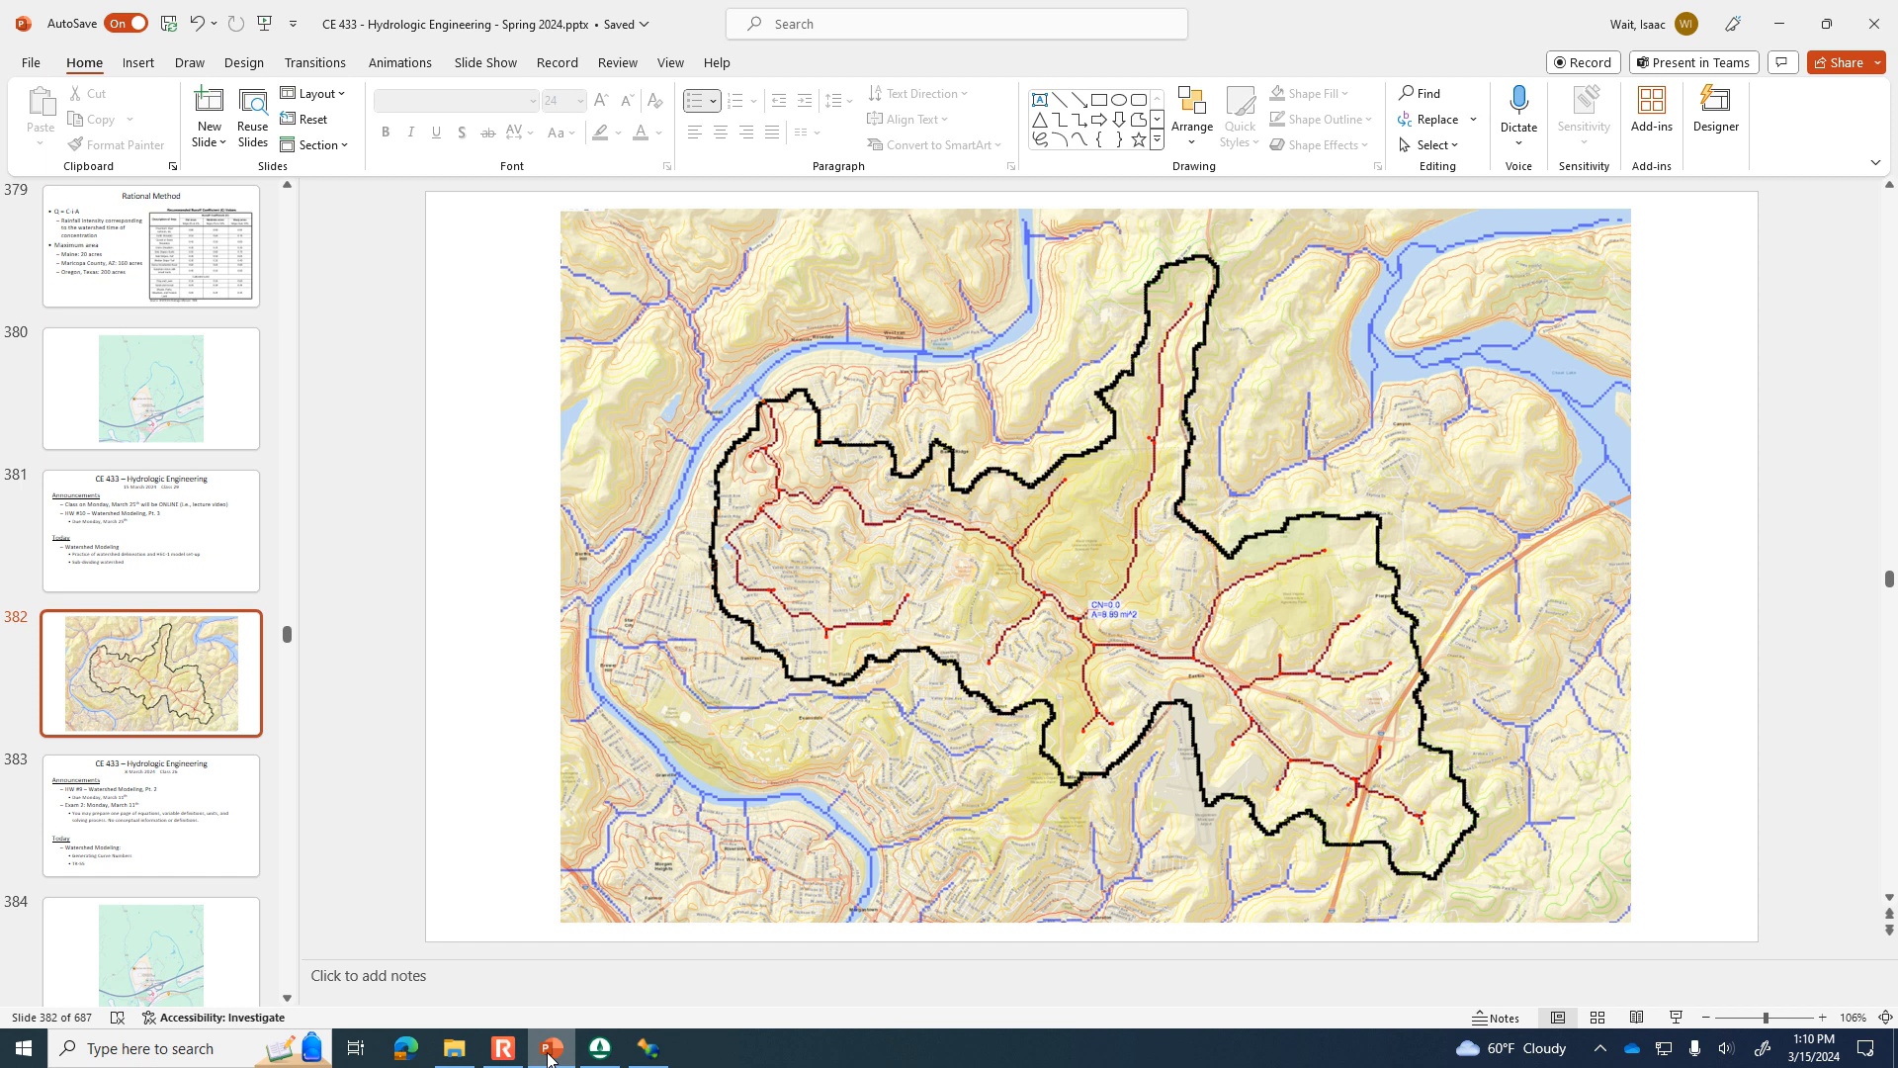
{"action": "left_click", "coordinate": [551, 1053]}
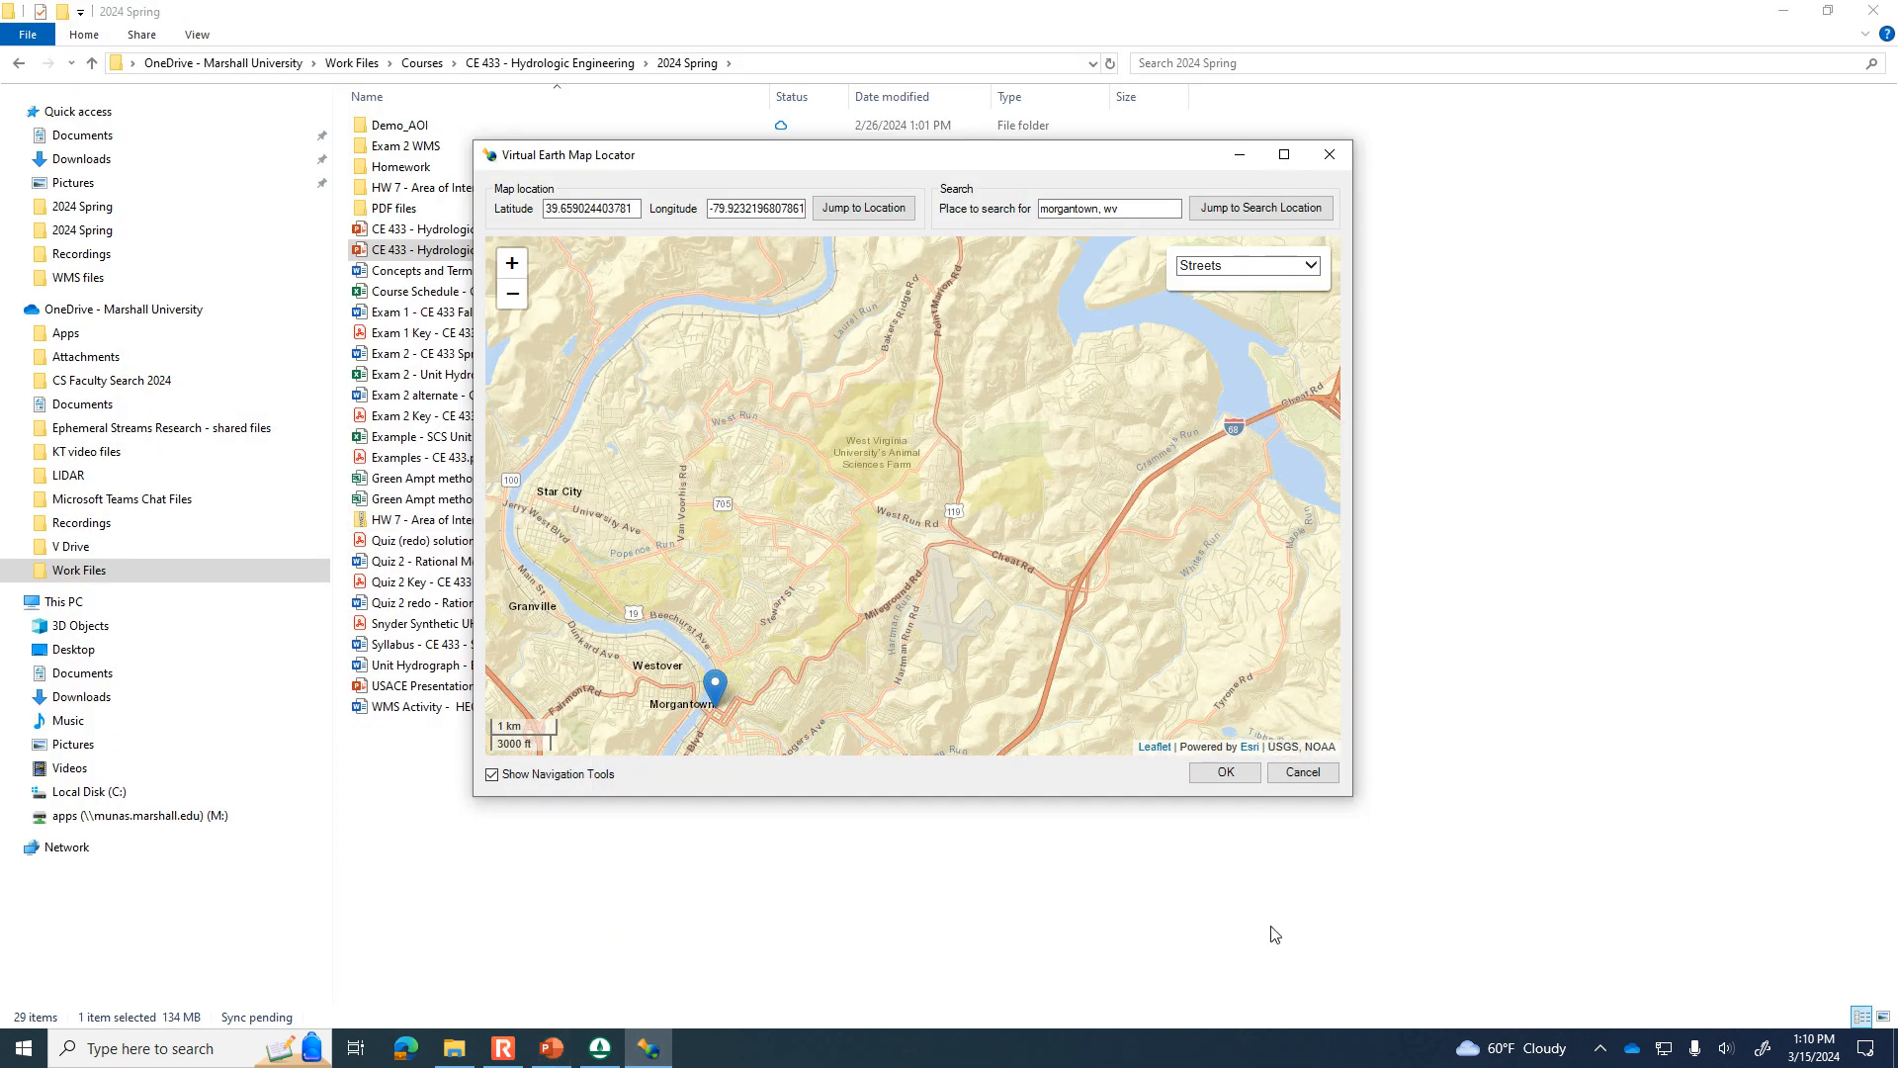
{"action": "left_click", "coordinate": [1225, 773]}
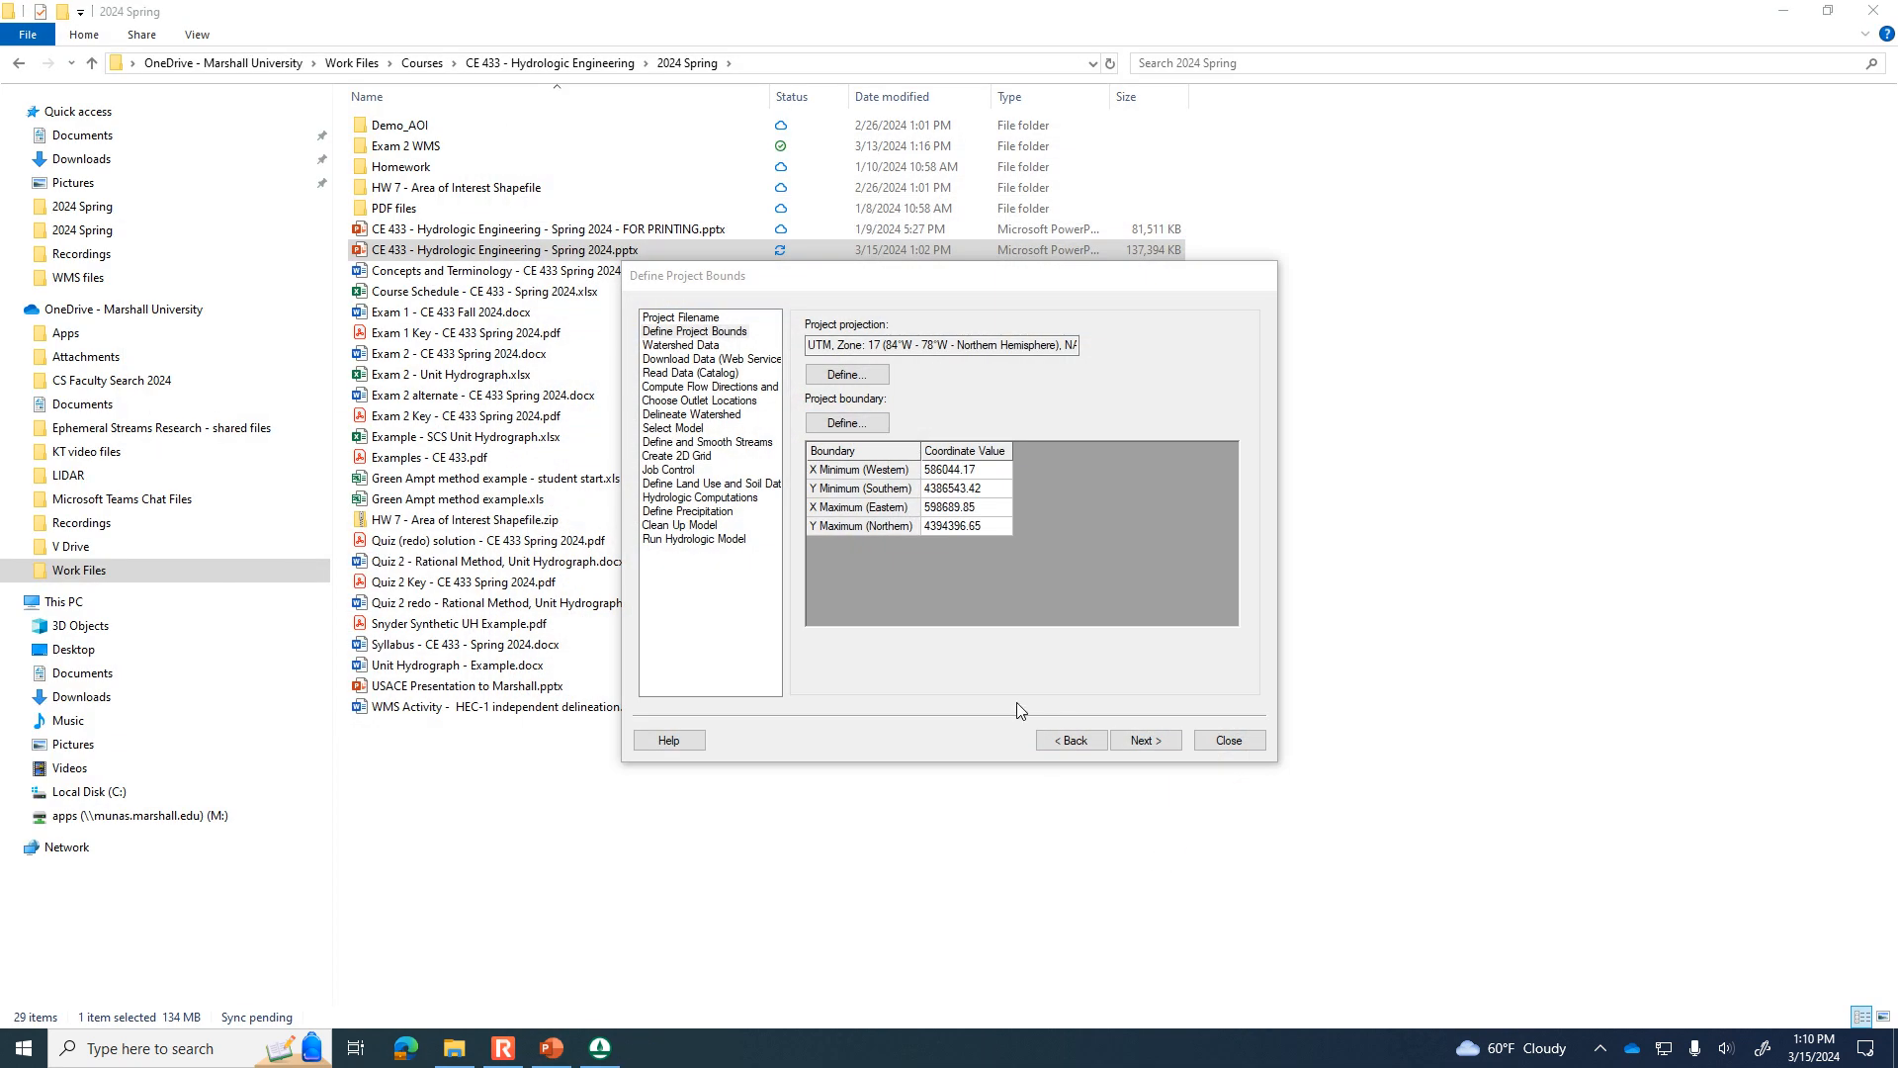
Download Worldwide Elevation Data, NLCD 2011 land cover and Ssurgo soil shapefiles from the web services, using zoom level 12 (29.4 meters).
{"action": "left_click", "coordinate": [1175, 751]}
{"action": "left_click", "coordinate": [1175, 750]}
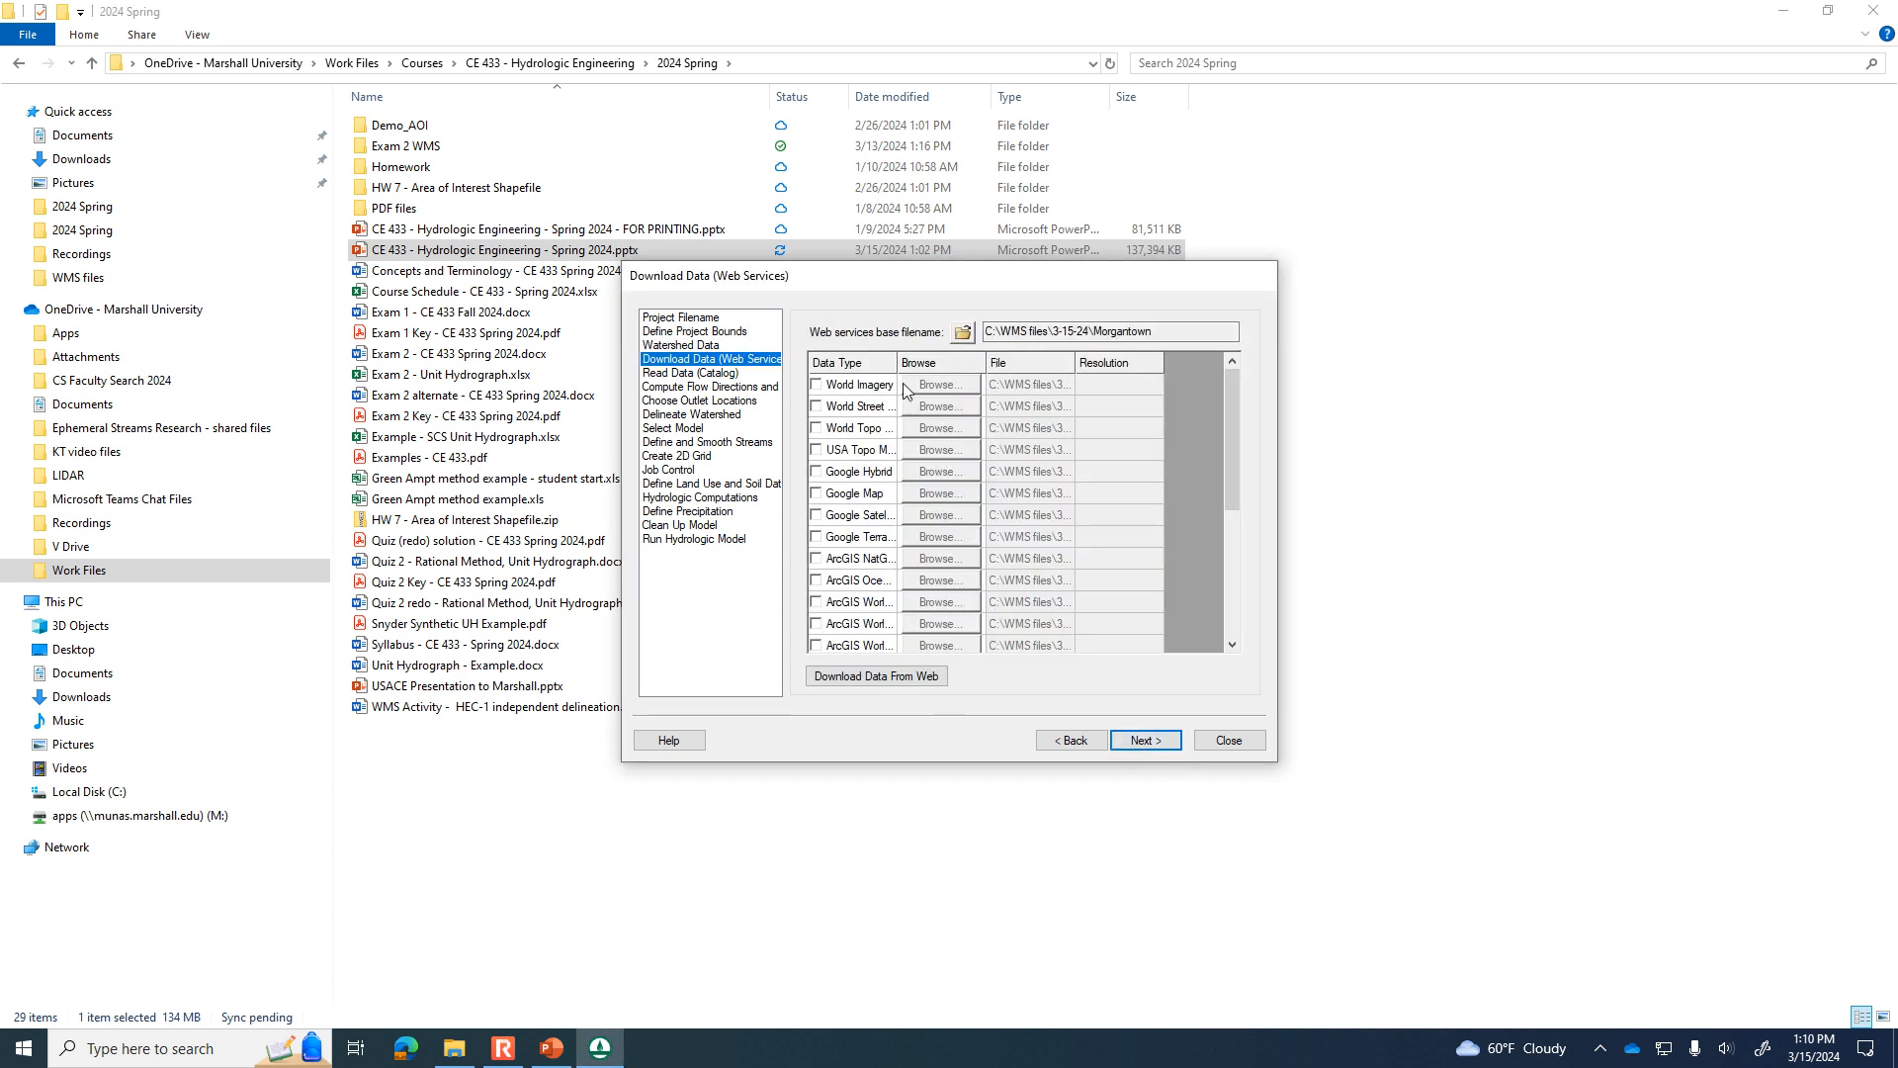
{"action": "left_click_drag", "start_coordinate": [898, 363], "coordinate": [973, 363]}
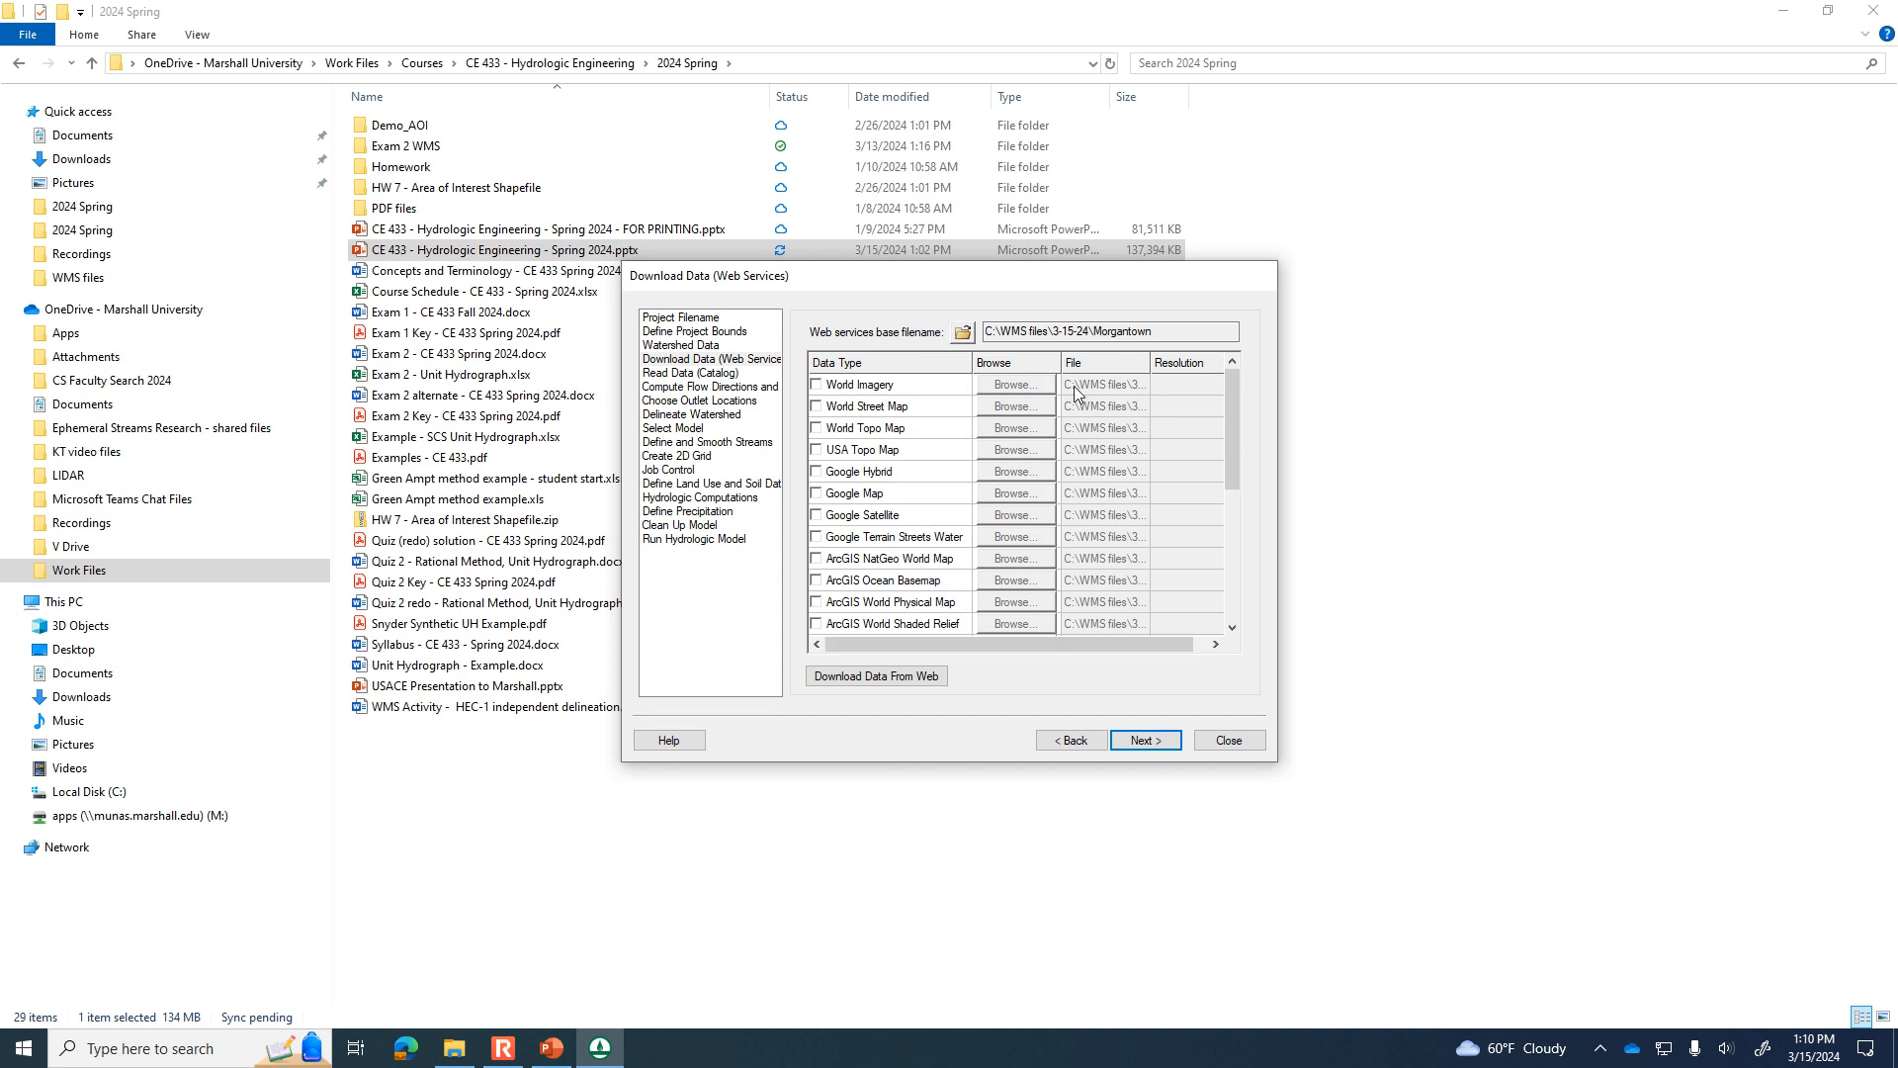
{"action": "left_click_drag", "start_coordinate": [1240, 461], "coordinate": [1241, 599]}
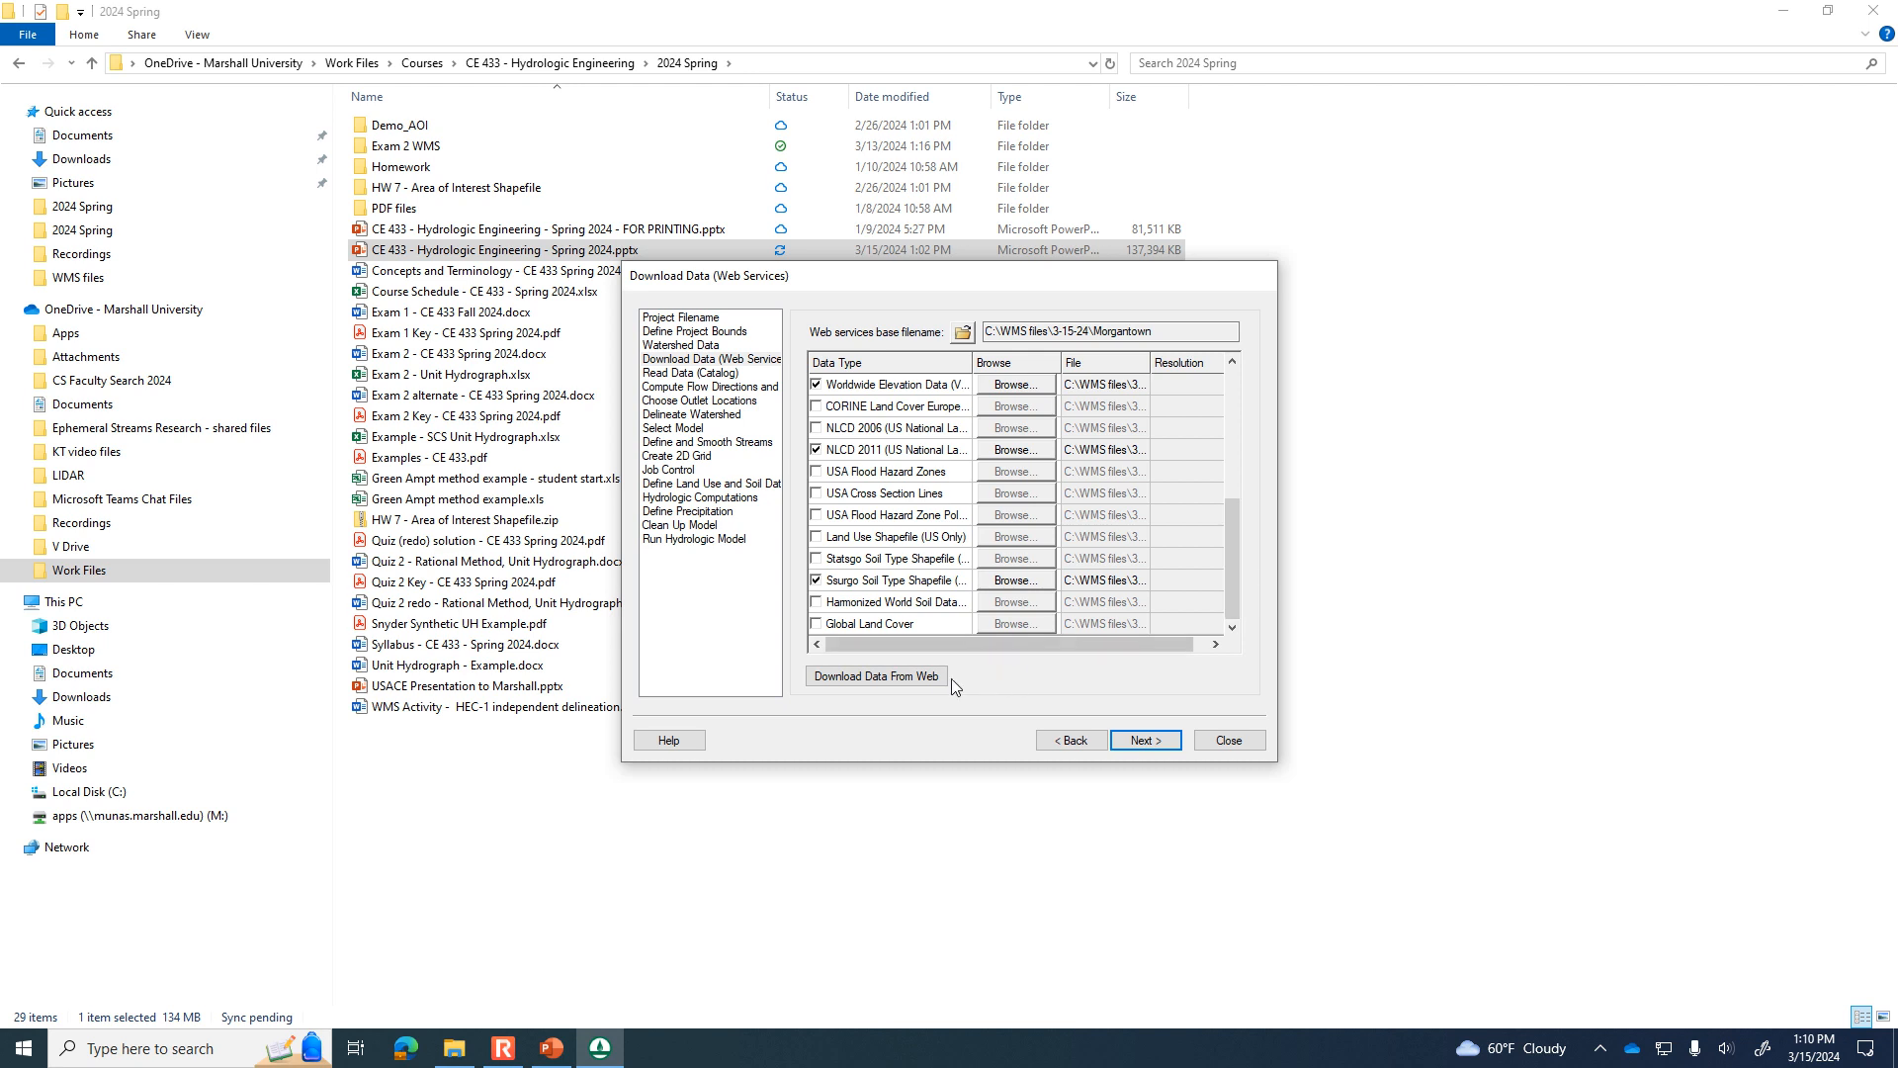
{"action": "left_click", "coordinate": [911, 679]}
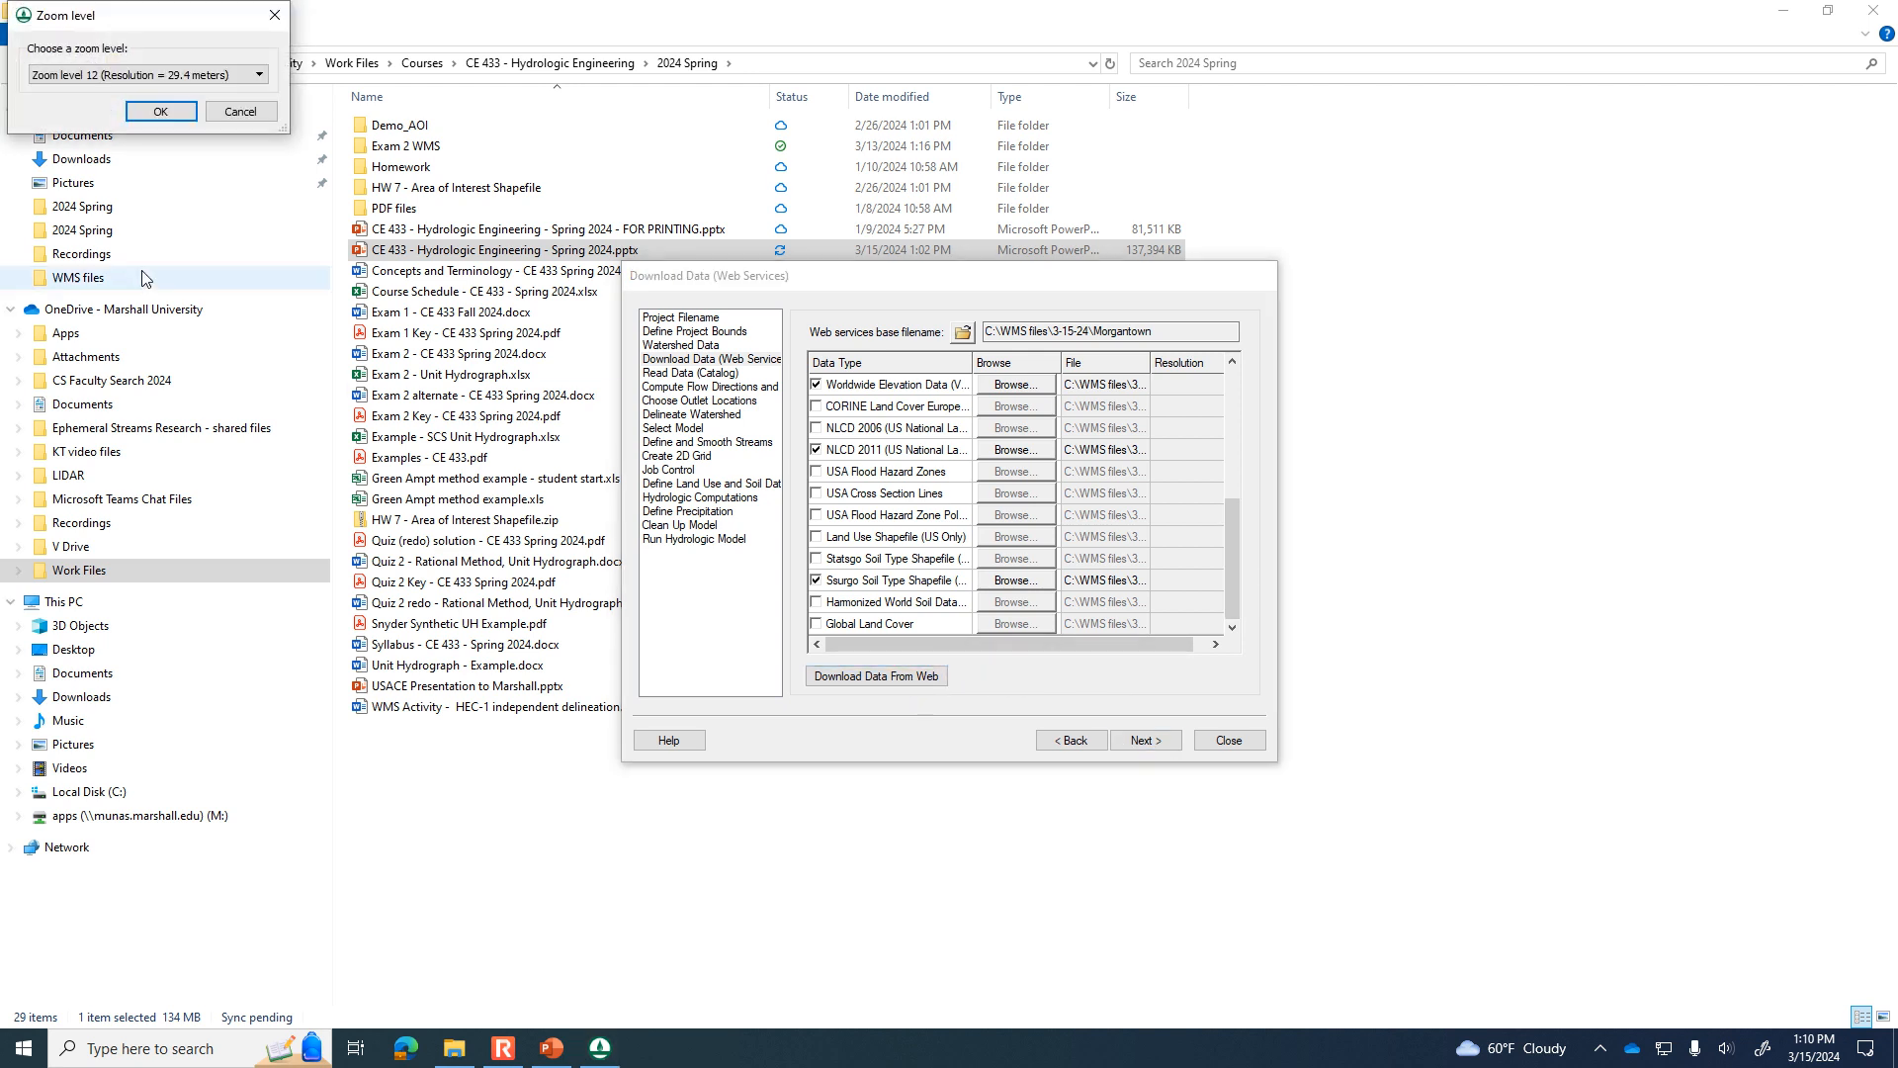
{"action": "left_click", "coordinate": [163, 112]}
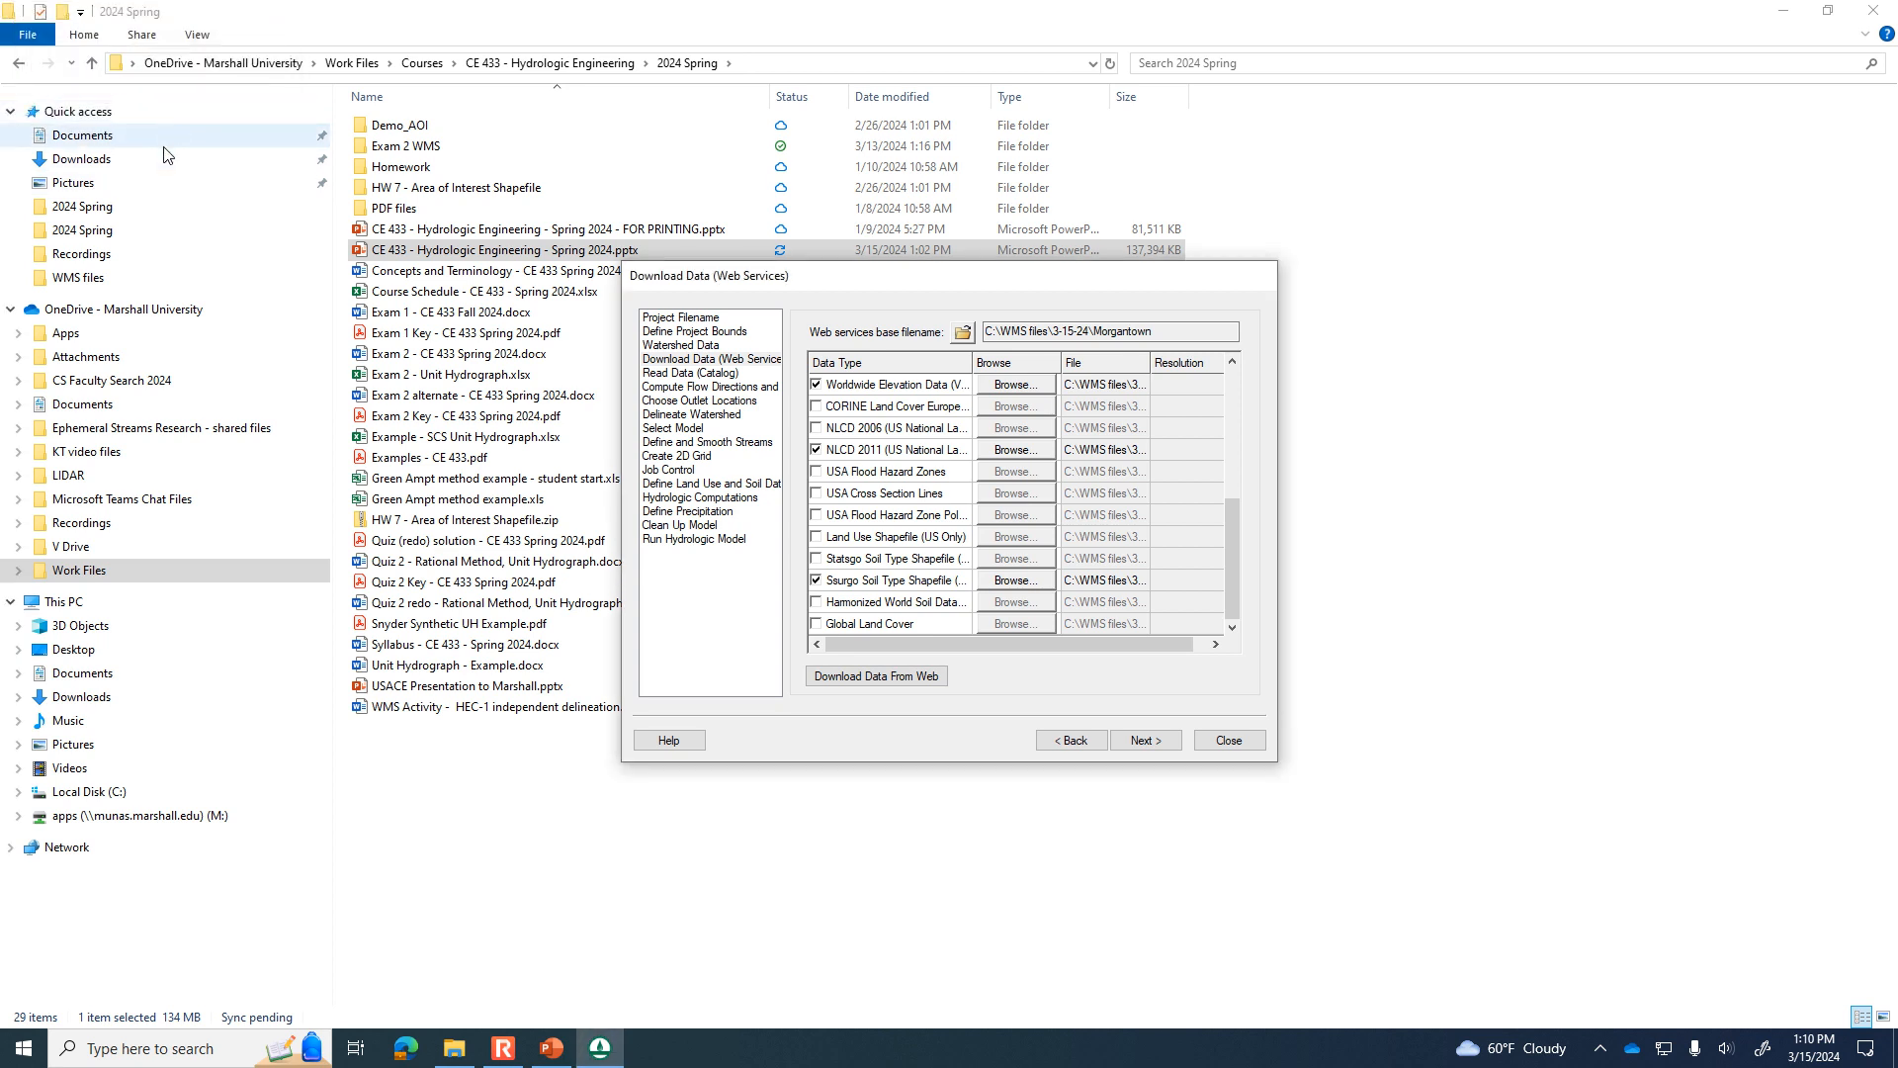
Minimize File Explorer and bring the WMS main window up behind the wizard.
{"action": "left_click", "coordinate": [1789, 12]}
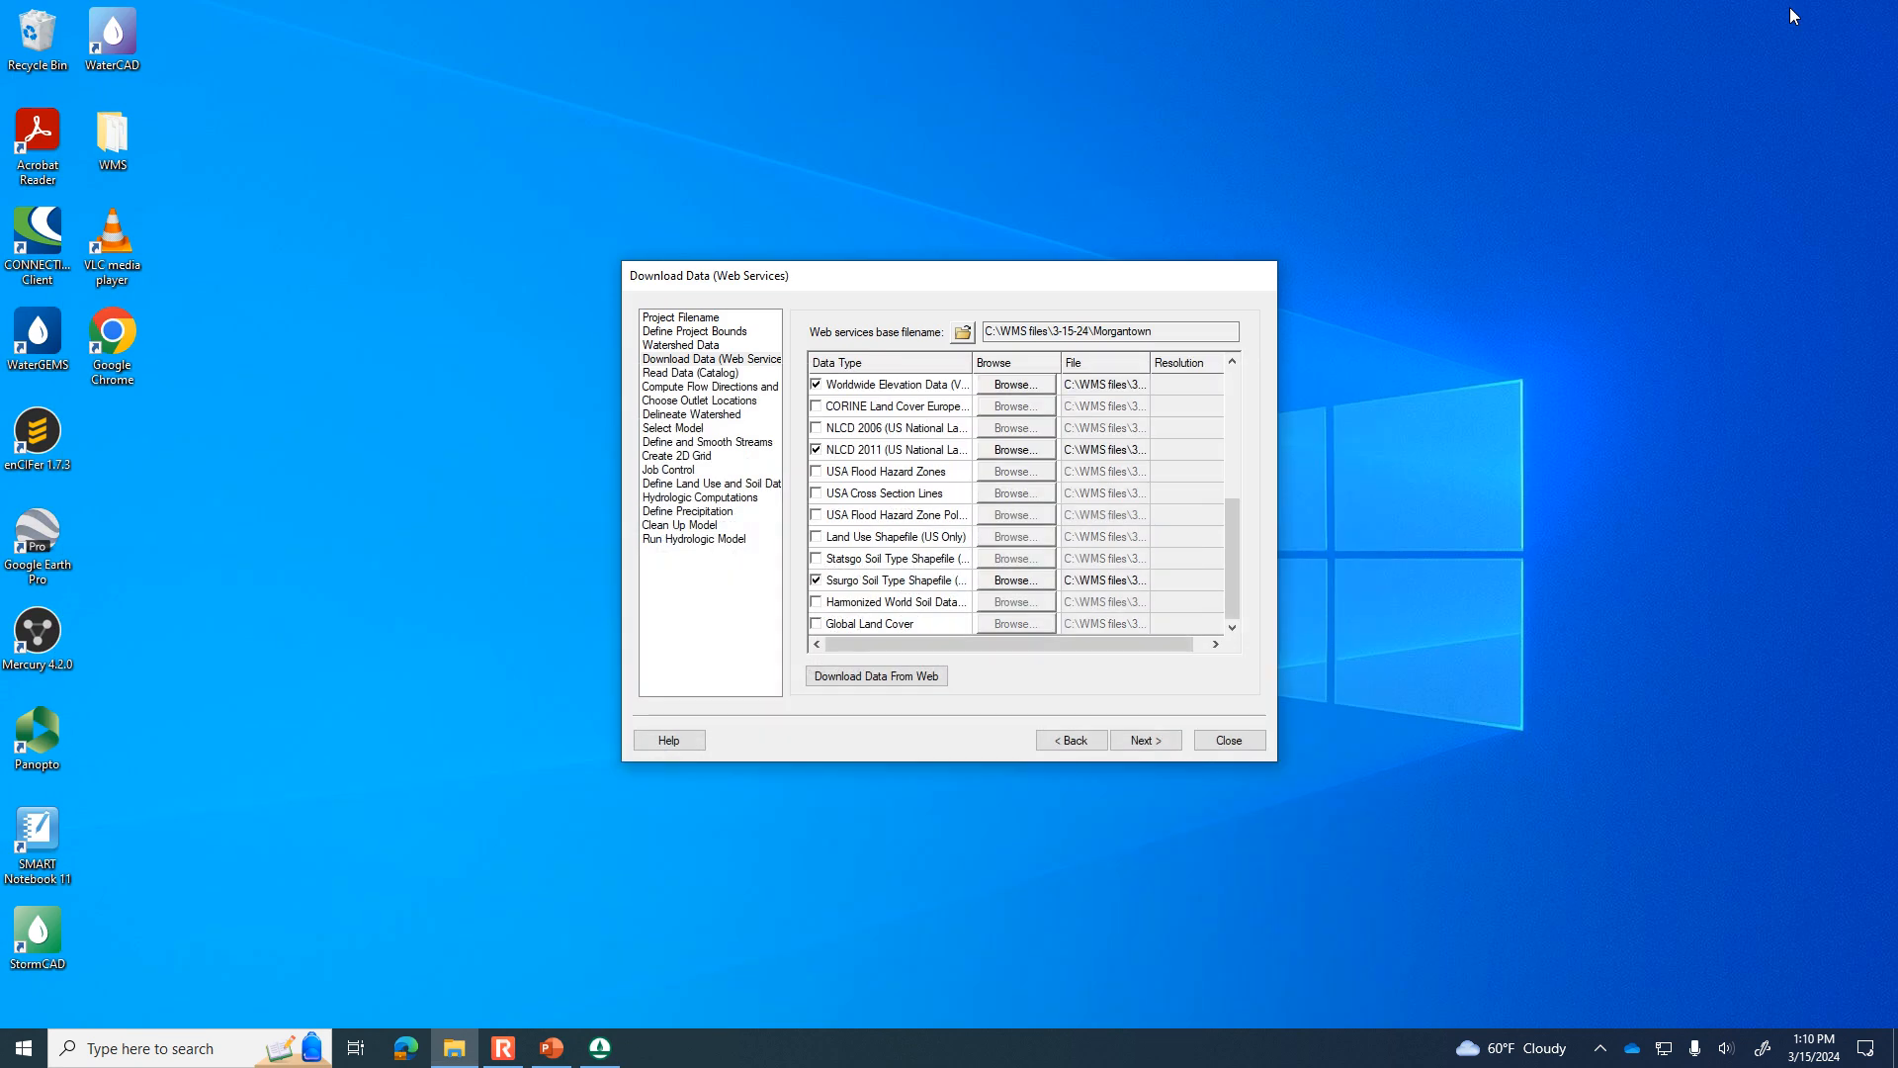
{"action": "left_click", "coordinate": [944, 560]}
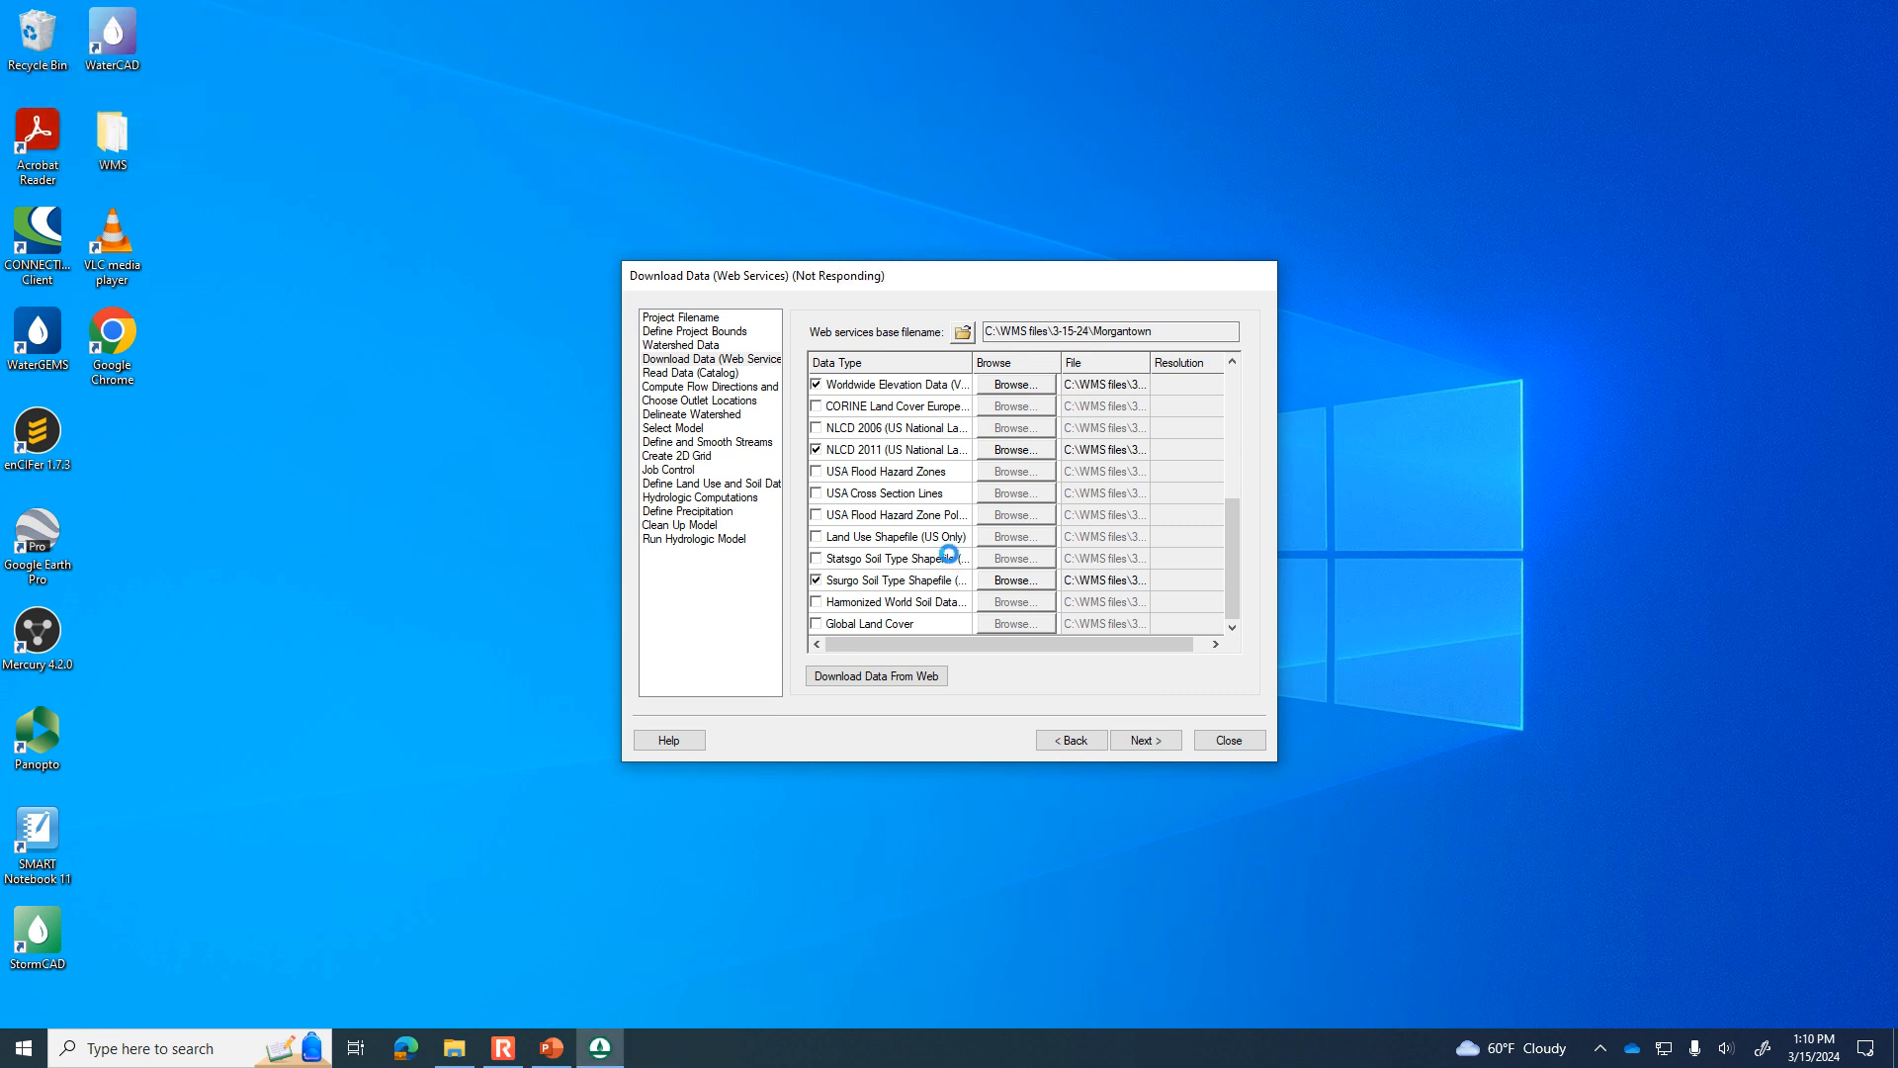
{"action": "left_click", "coordinate": [613, 1058]}
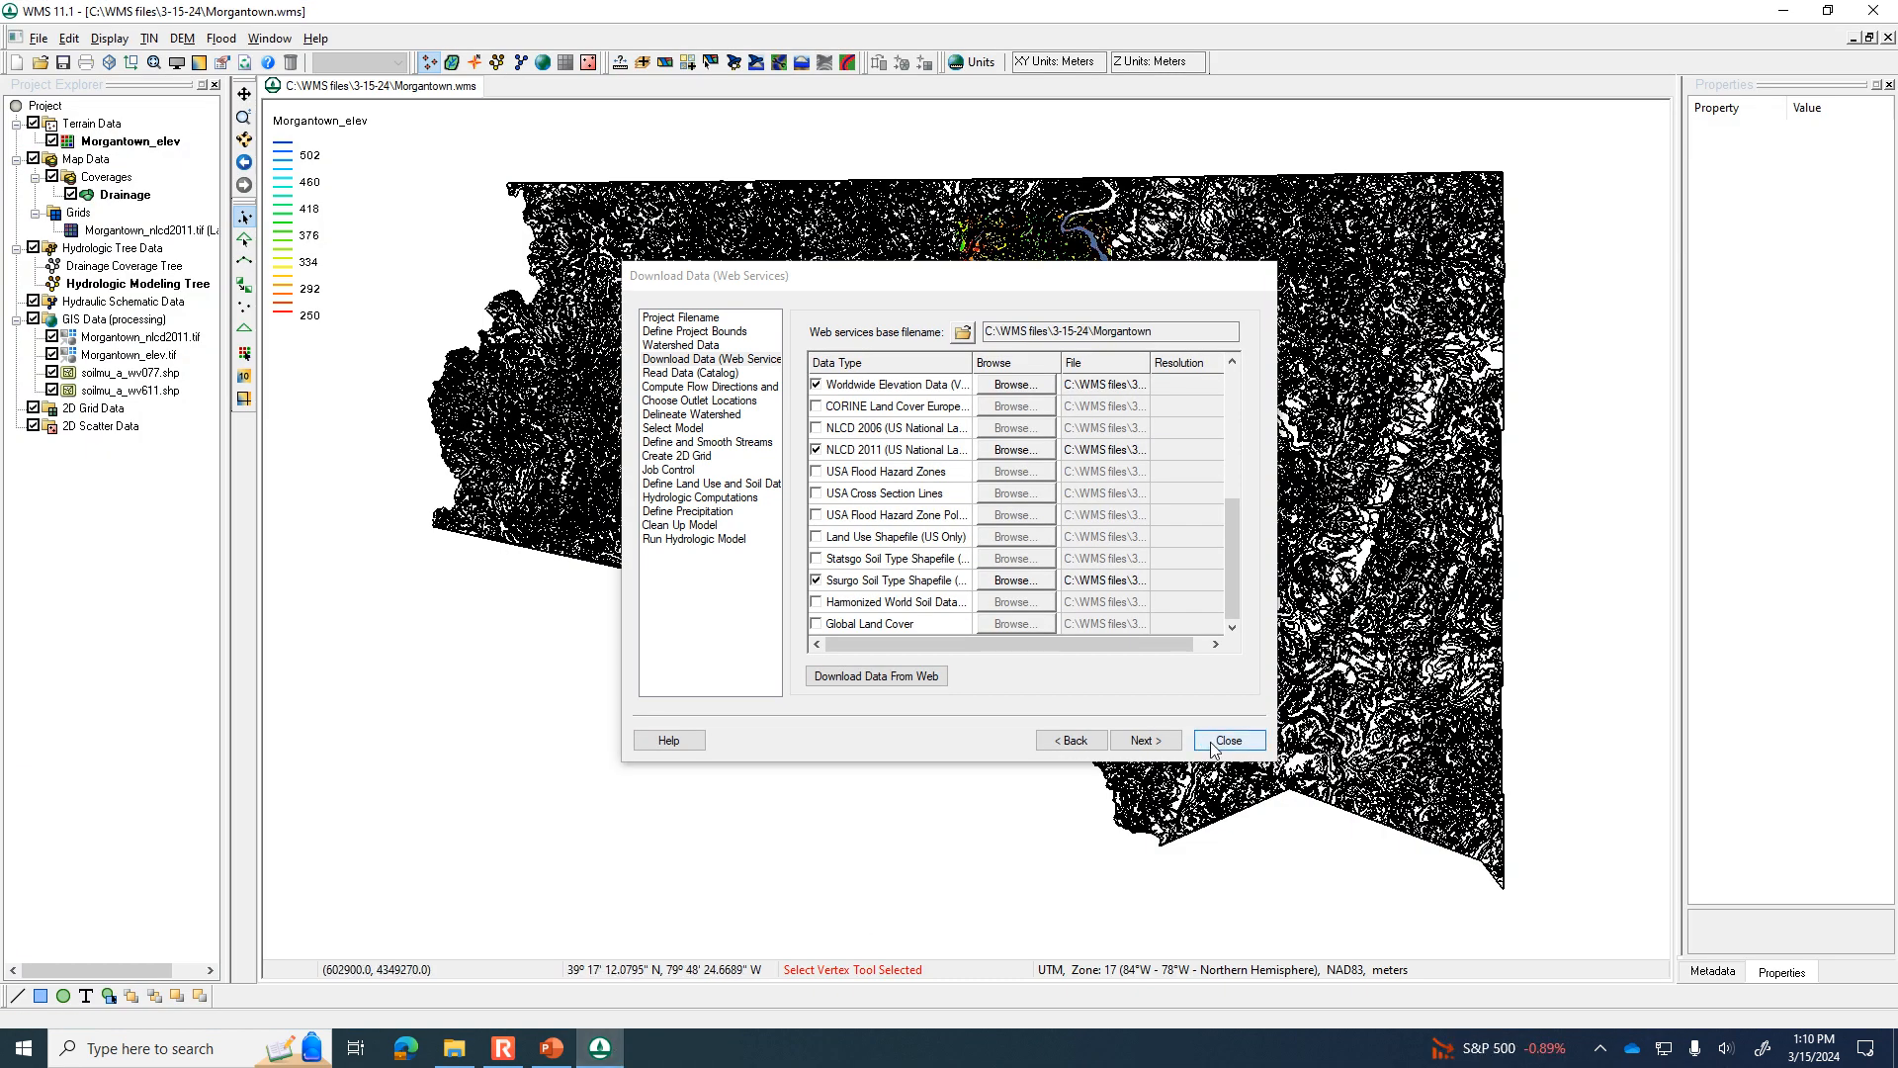
Compute the TOPAZ flow data with sub-basin areas in acres and distances in feet, and close the wizard.
{"action": "left_click", "coordinate": [1170, 746]}
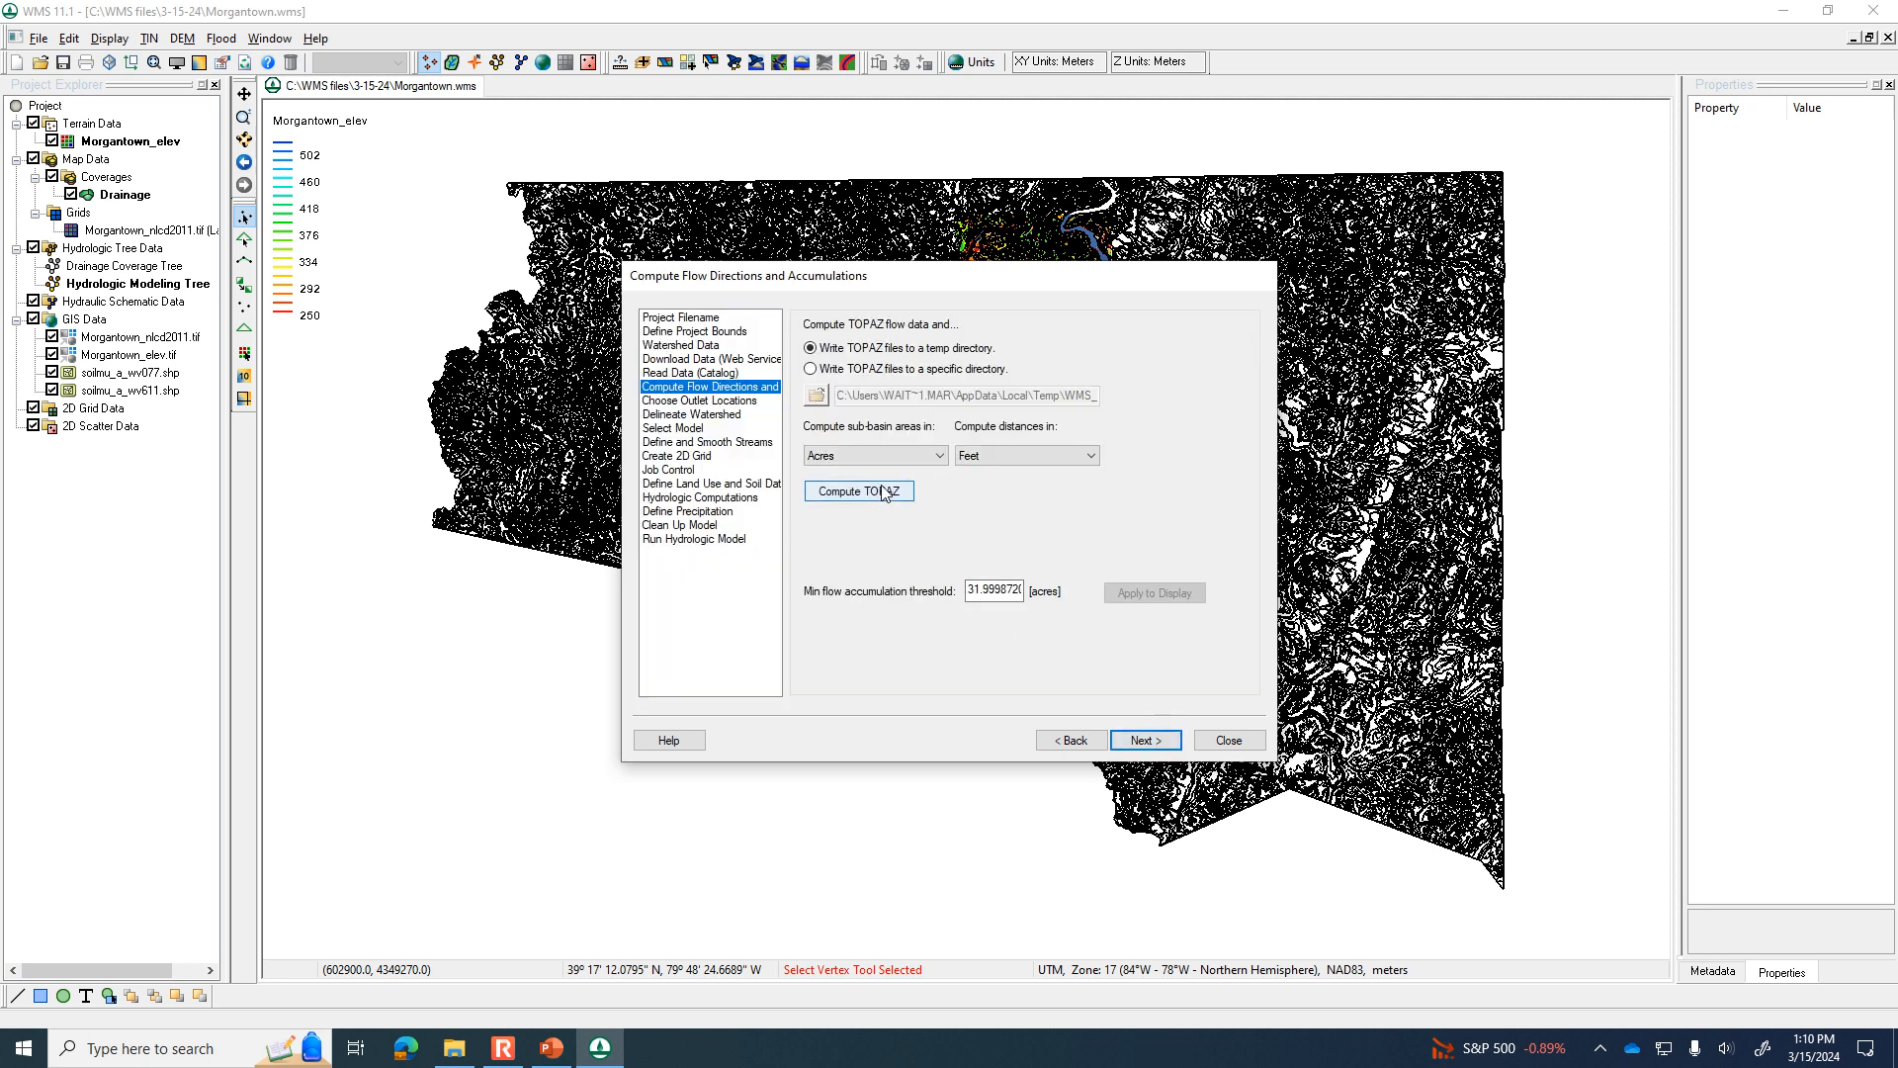
{"action": "left_click", "coordinate": [883, 493]}
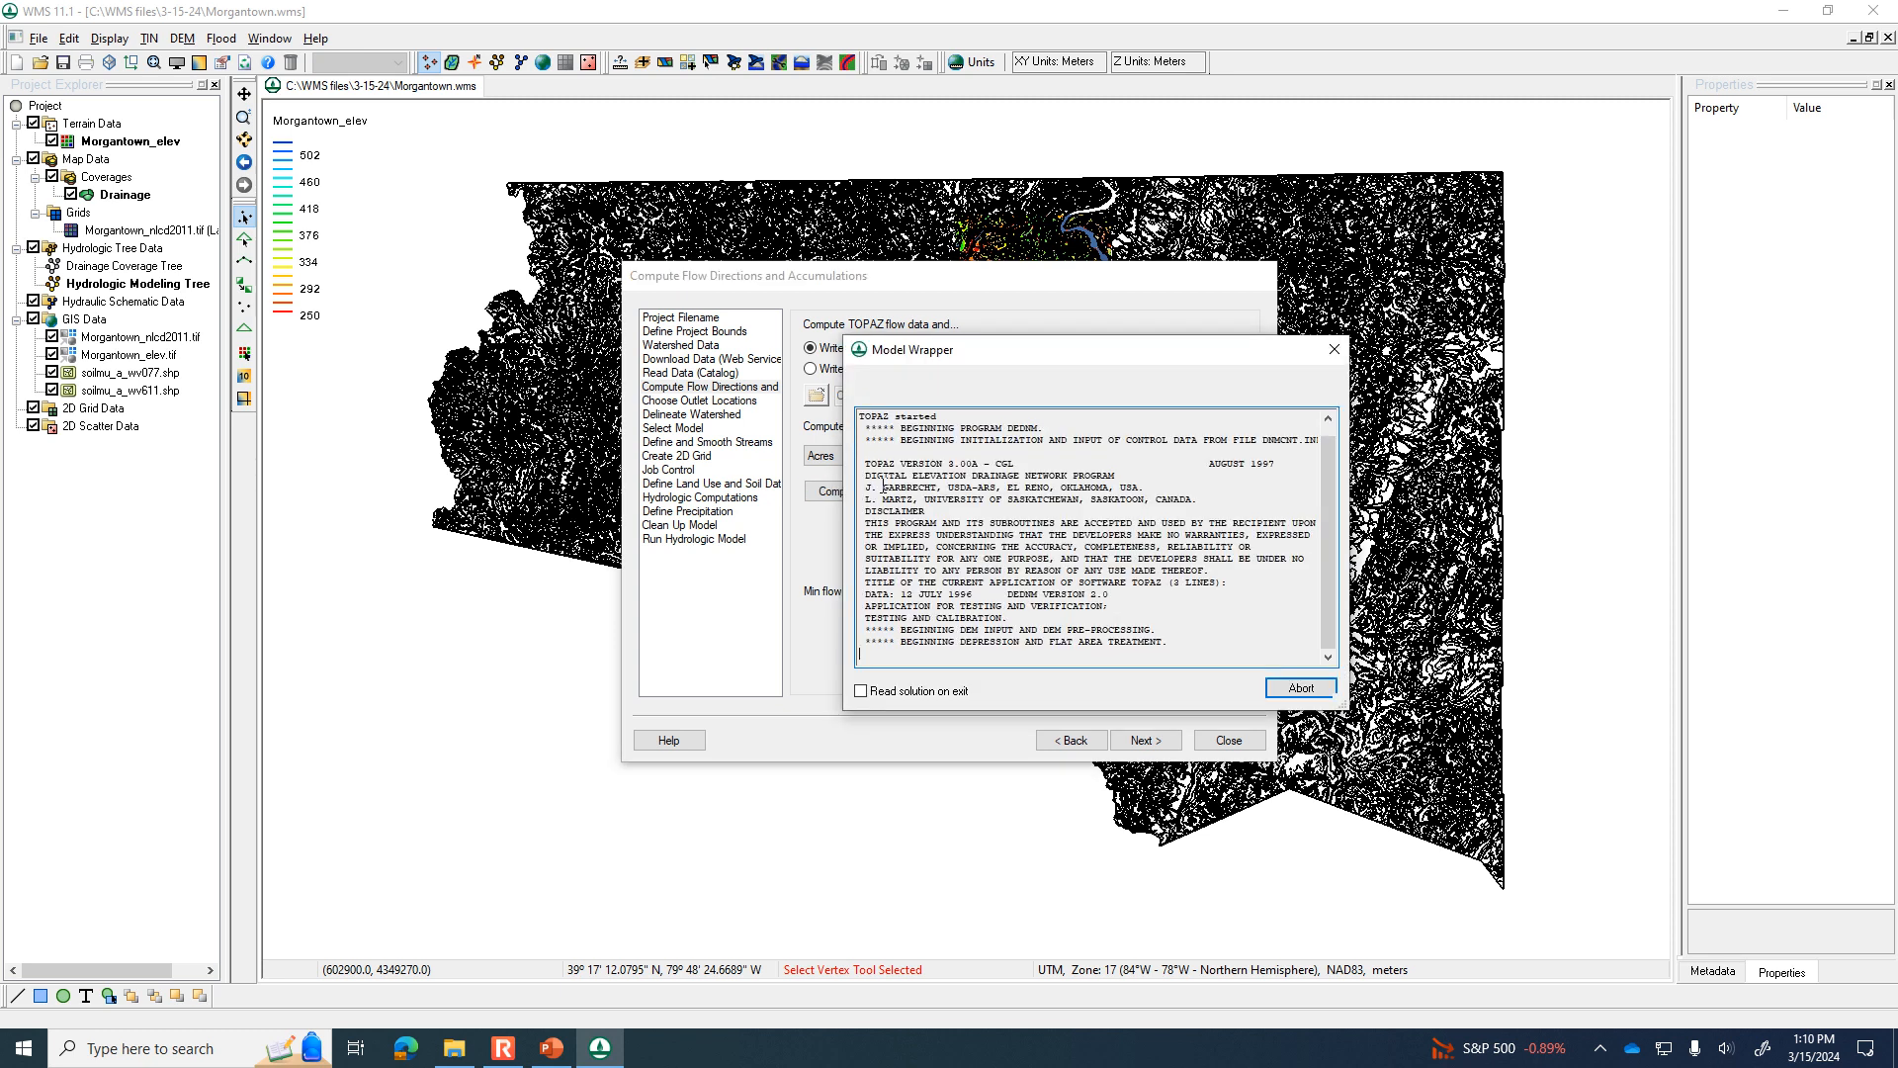
{"action": "left_click", "coordinate": [1275, 690]}
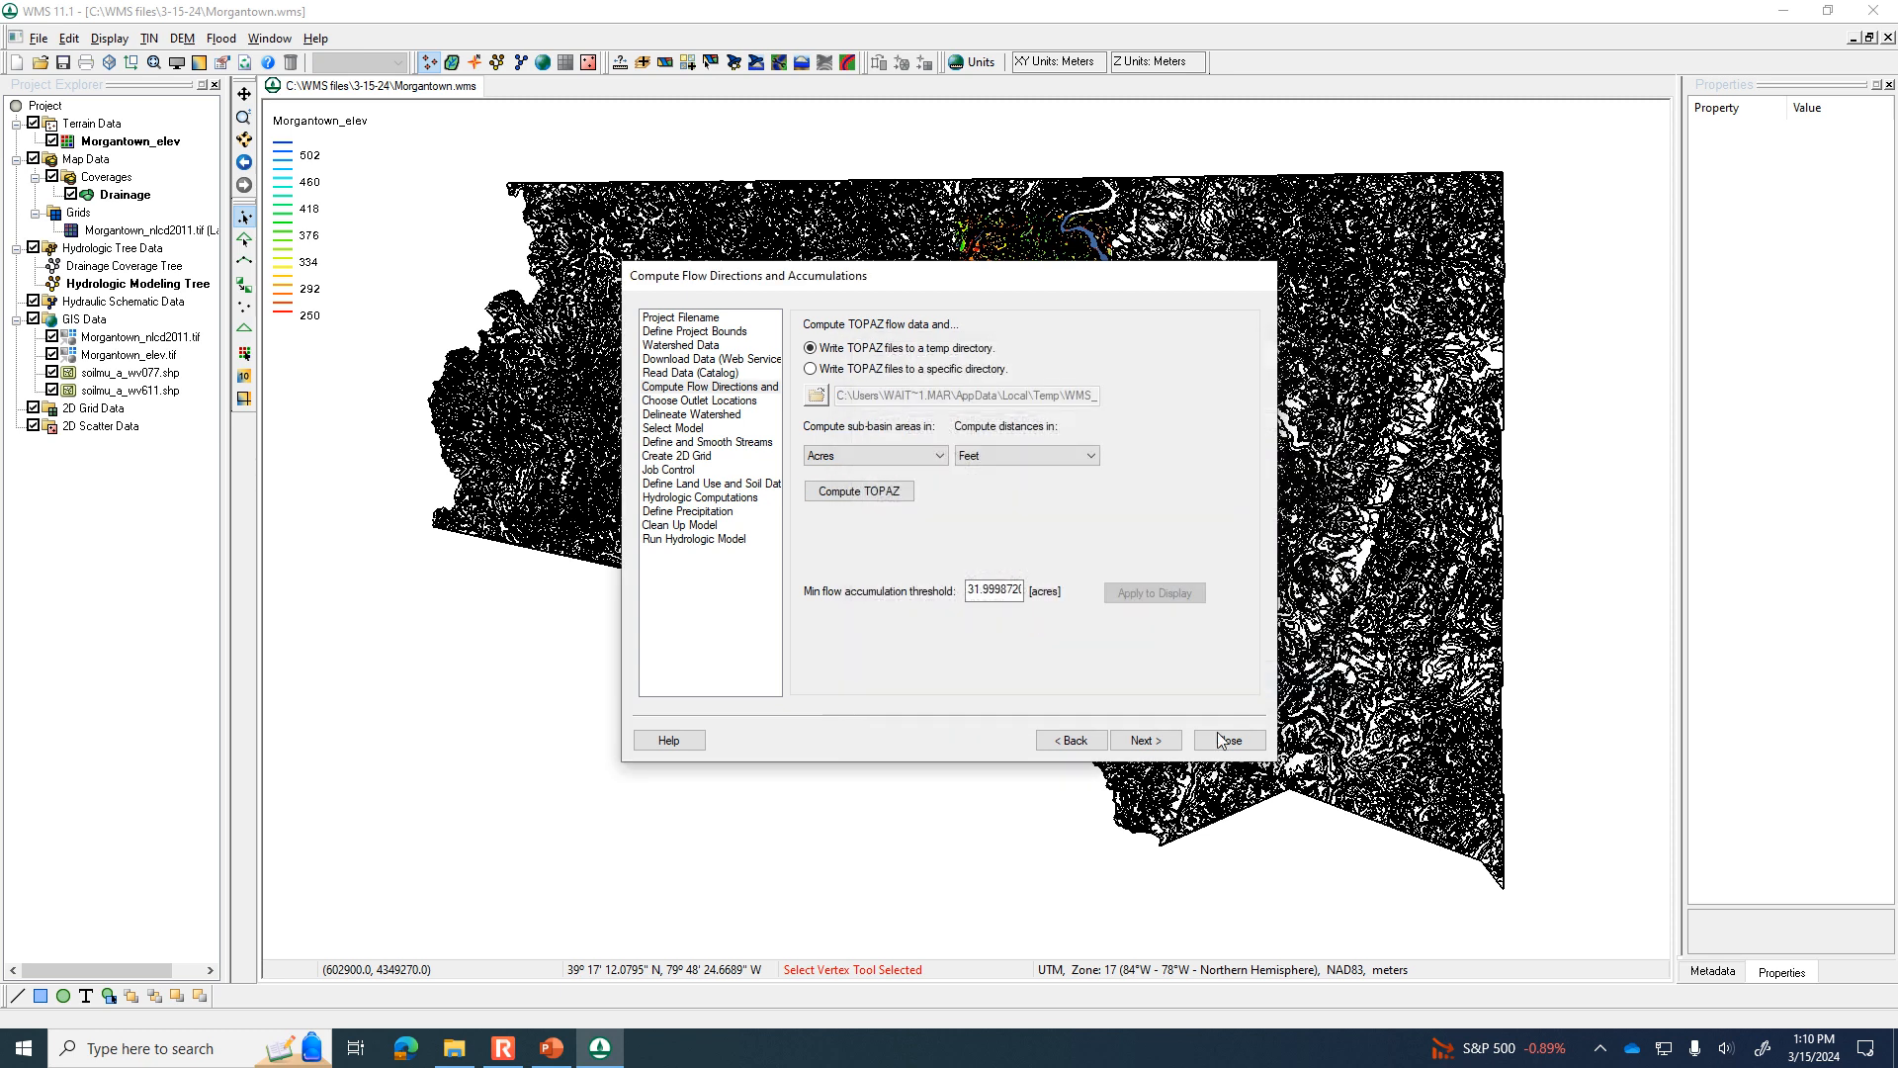
{"action": "left_click", "coordinate": [1229, 739]}
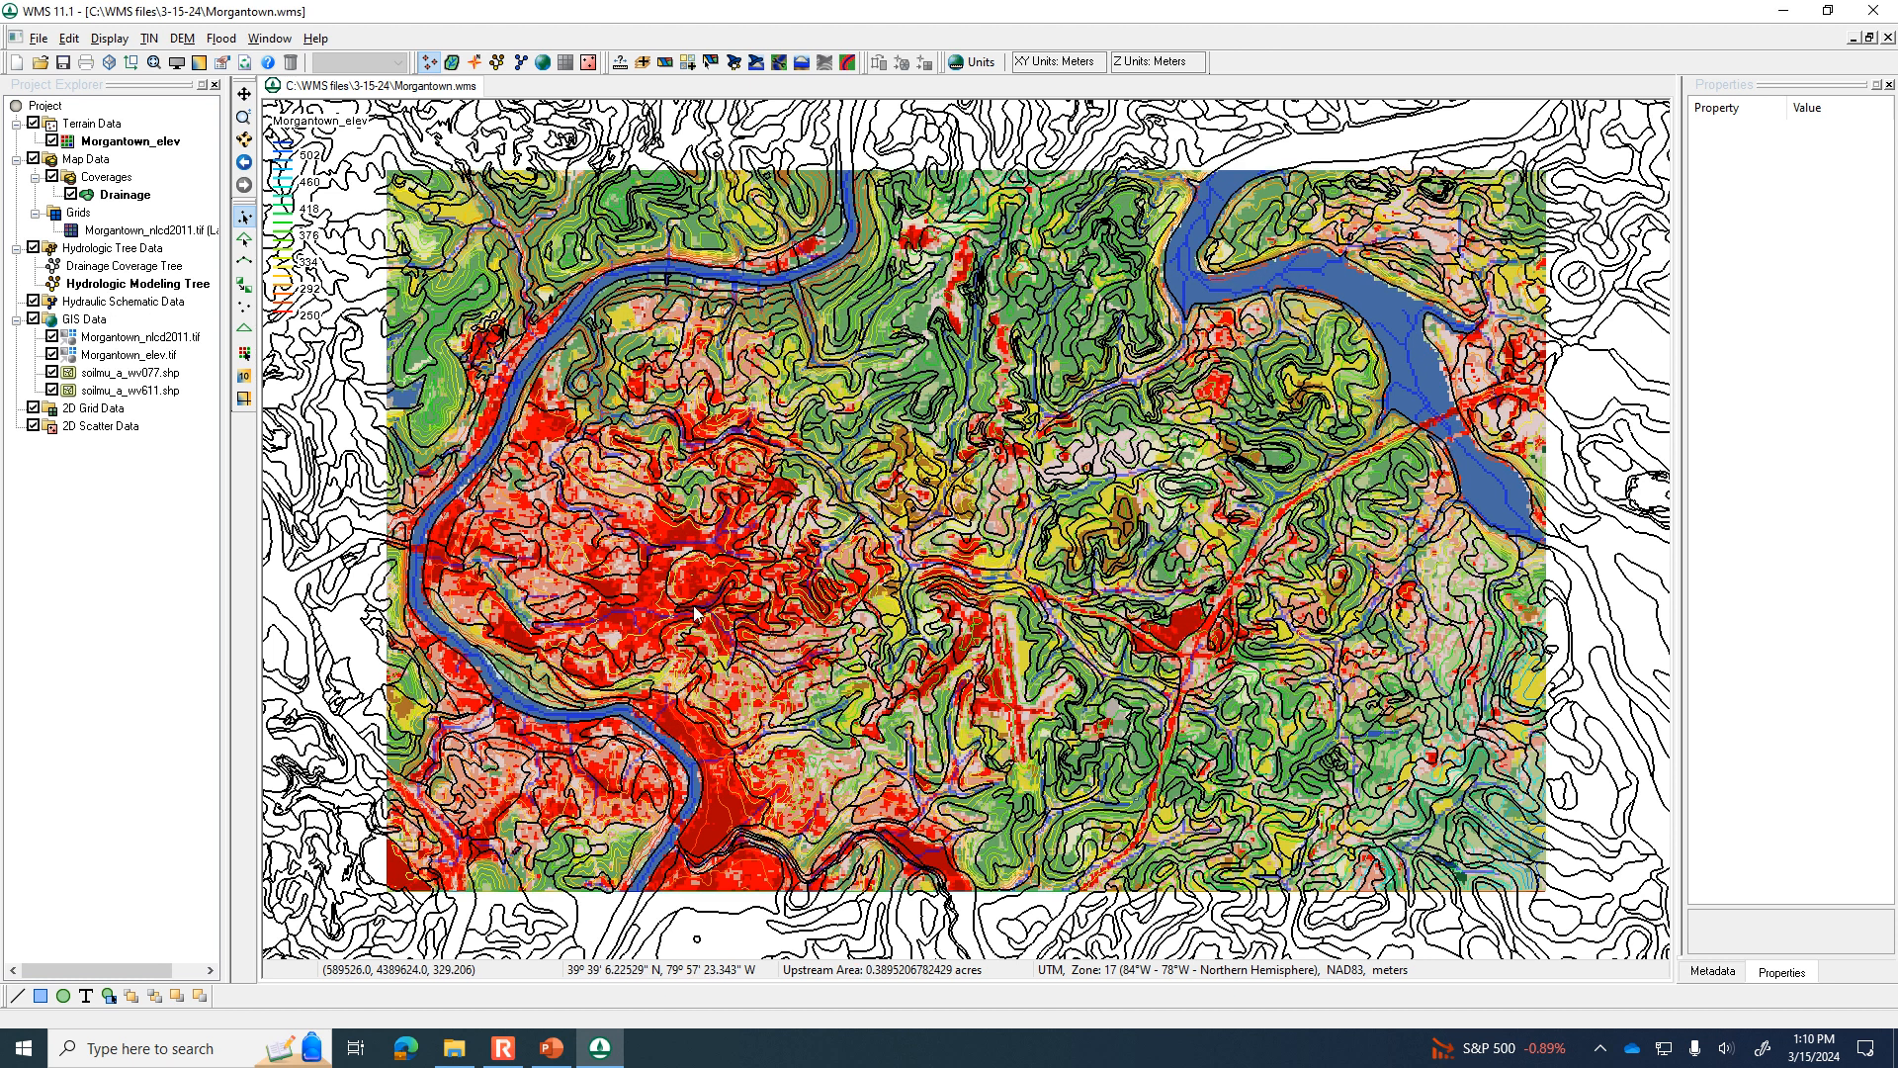
Hide both soil shapefiles, the elevation image and the NLCD 2011 land-cover image in the GIS data.
{"action": "left_click", "coordinate": [52, 390]}
{"action": "left_click", "coordinate": [52, 372]}
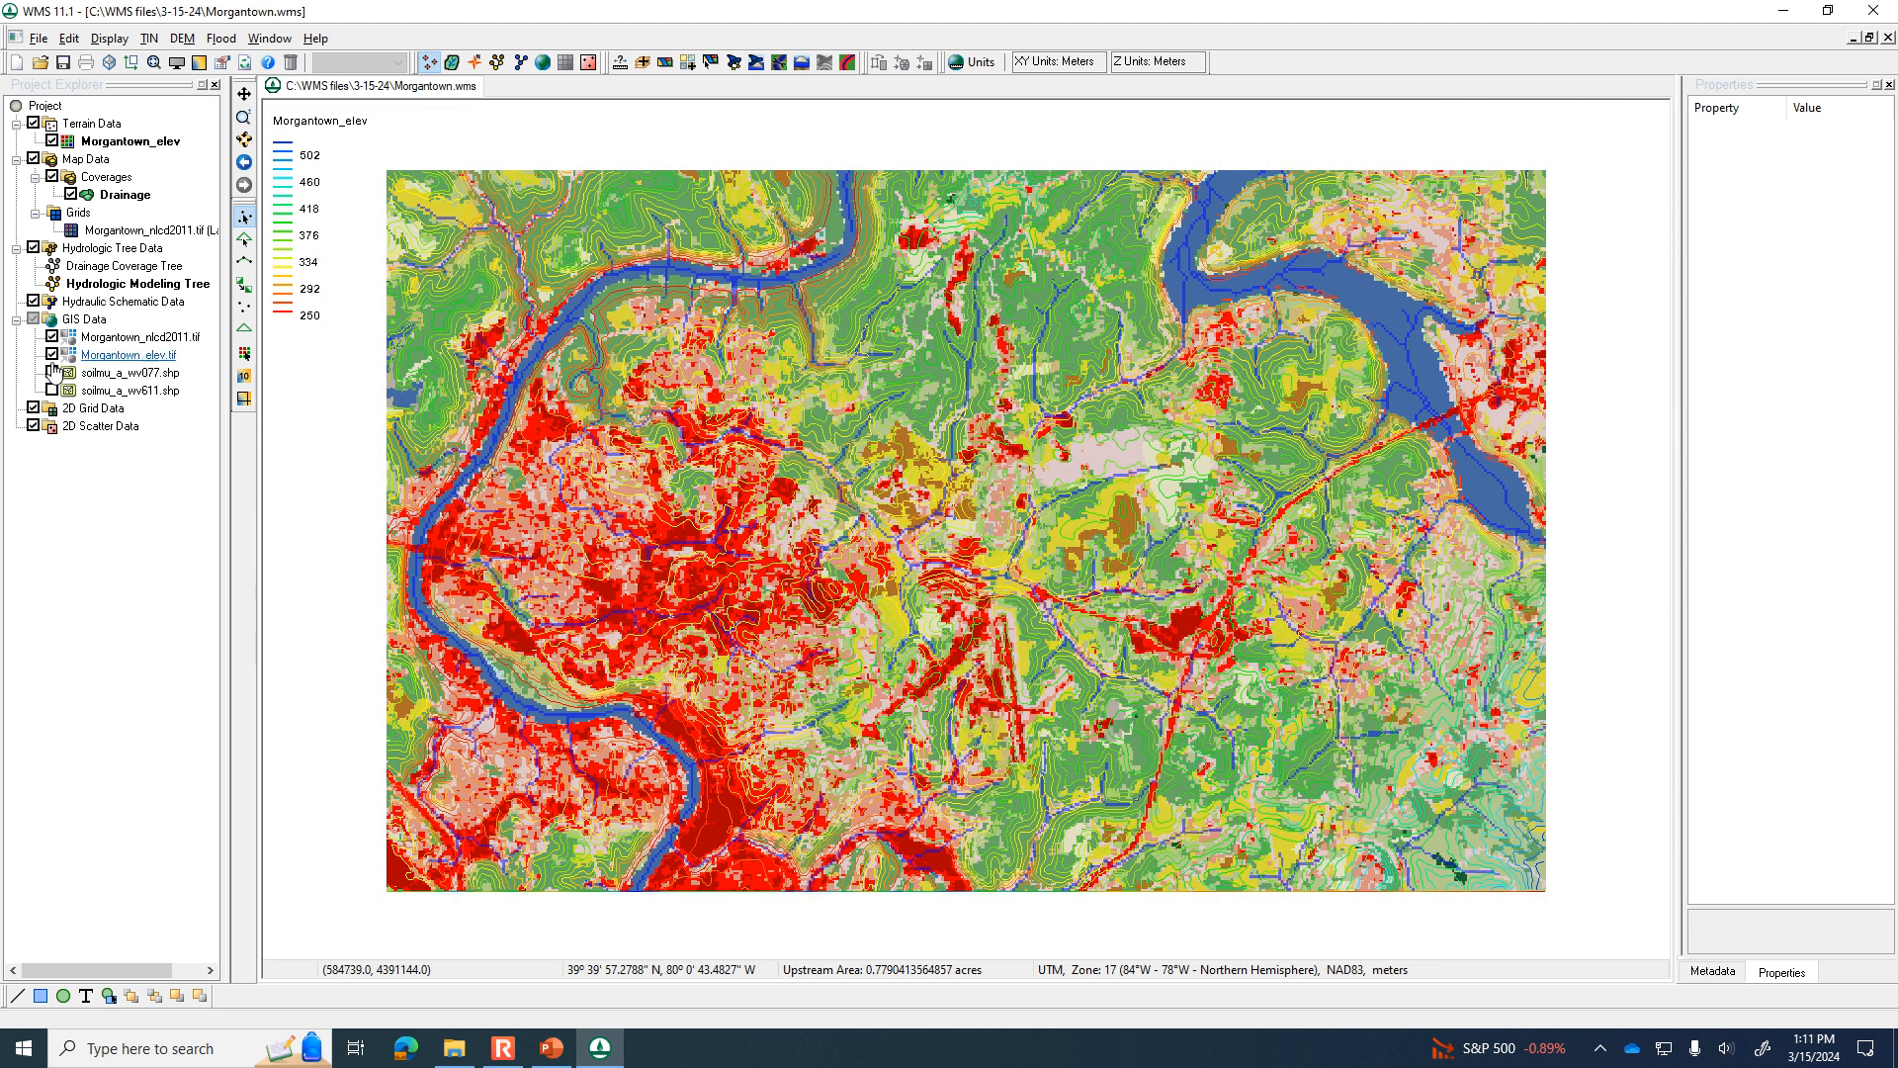
{"action": "left_click", "coordinate": [51, 354]}
{"action": "left_click", "coordinate": [51, 336]}
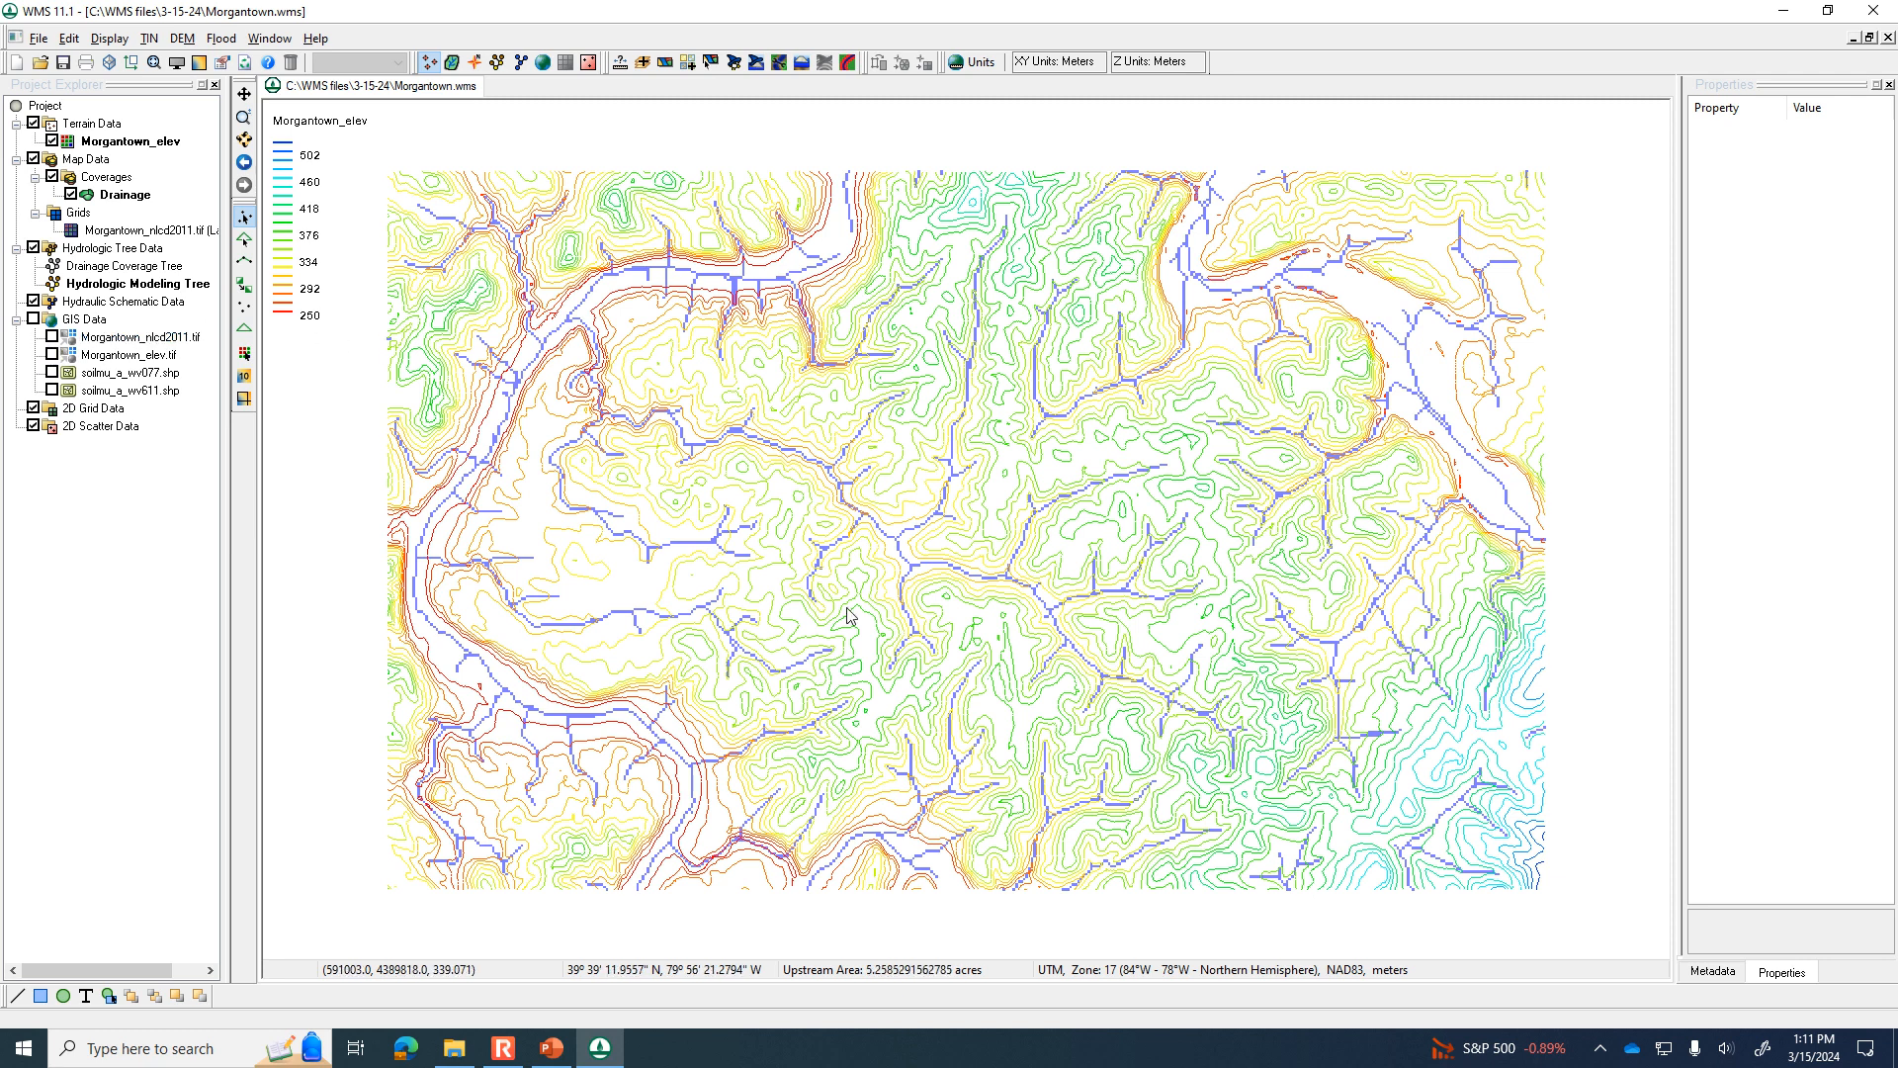
Consult the watershed slide in PowerPoint, and create an outlet point on the stream just above its junction with the river northwest of the watershed.
{"action": "left_click", "coordinate": [545, 1049]}
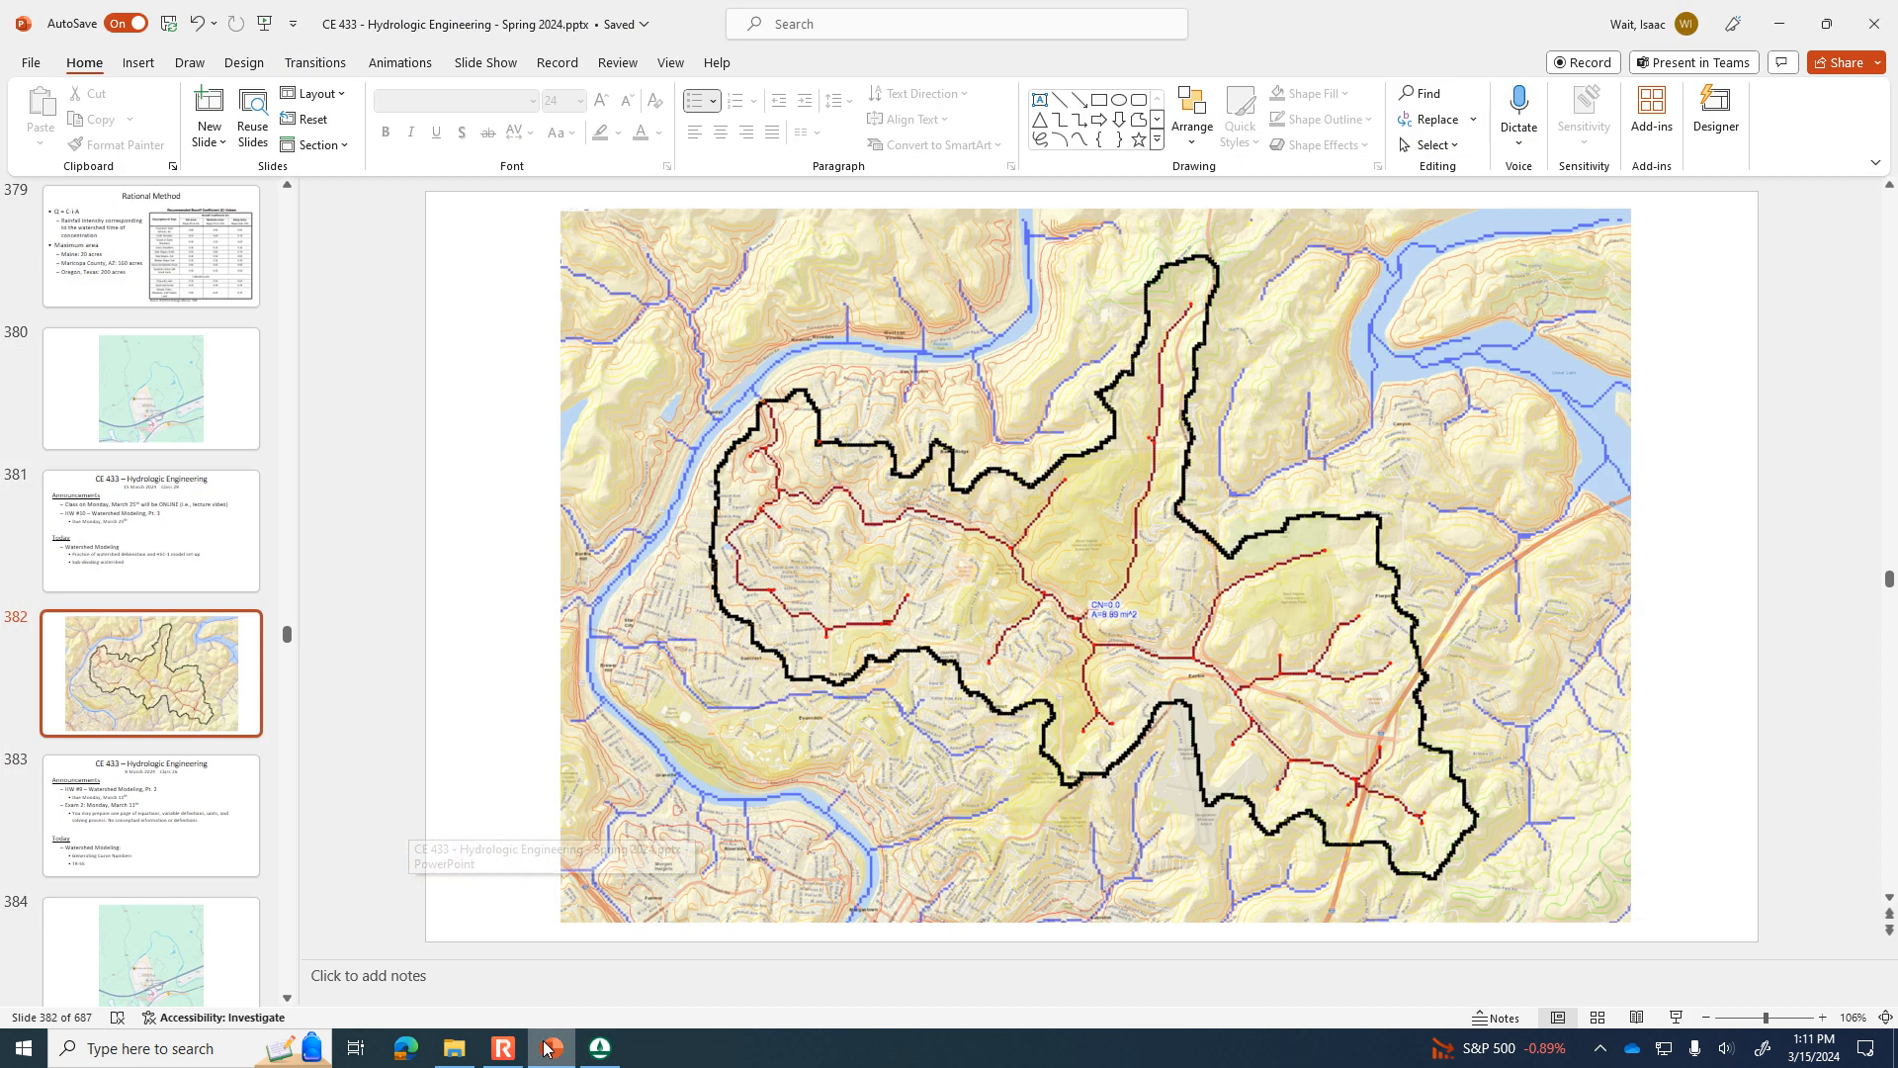
{"action": "left_click", "coordinate": [545, 1048]}
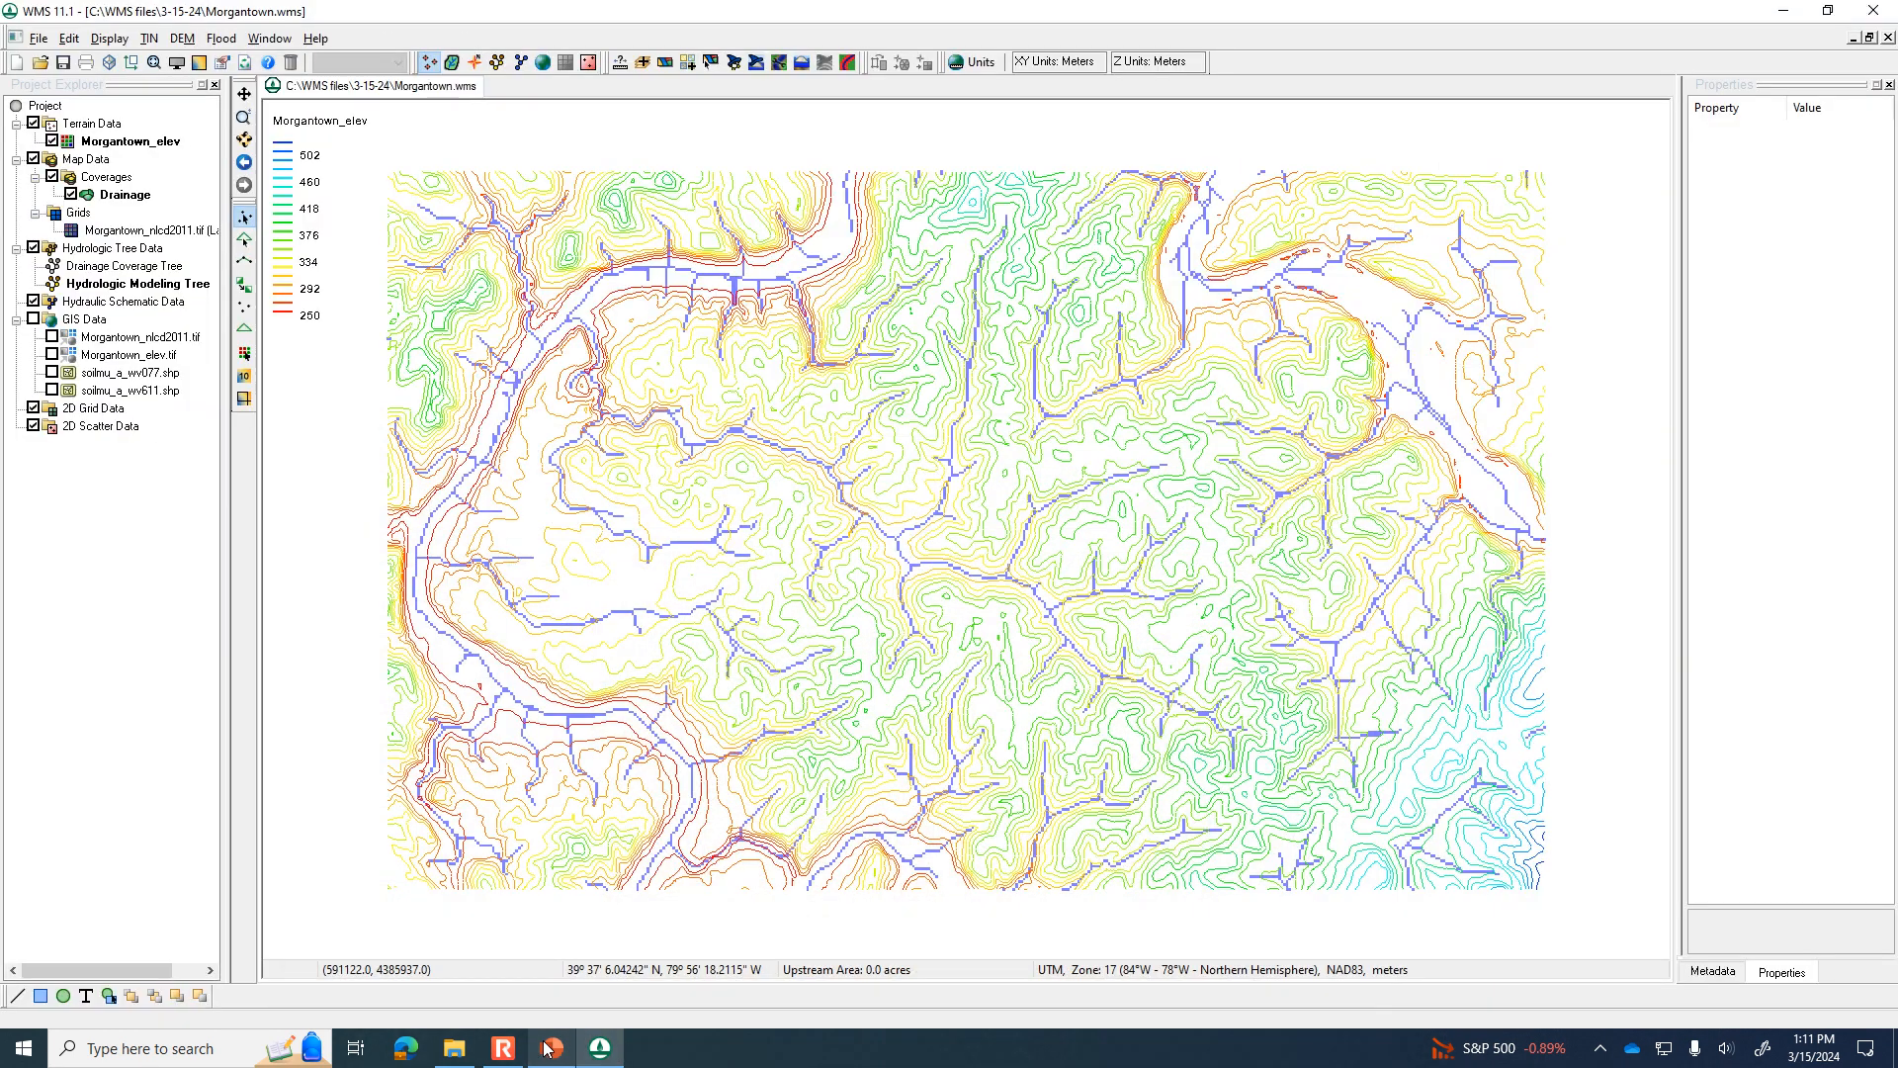
{"action": "scroll", "coordinate": [636, 339], "scroll_direction": "up", "scroll_amount": 3}
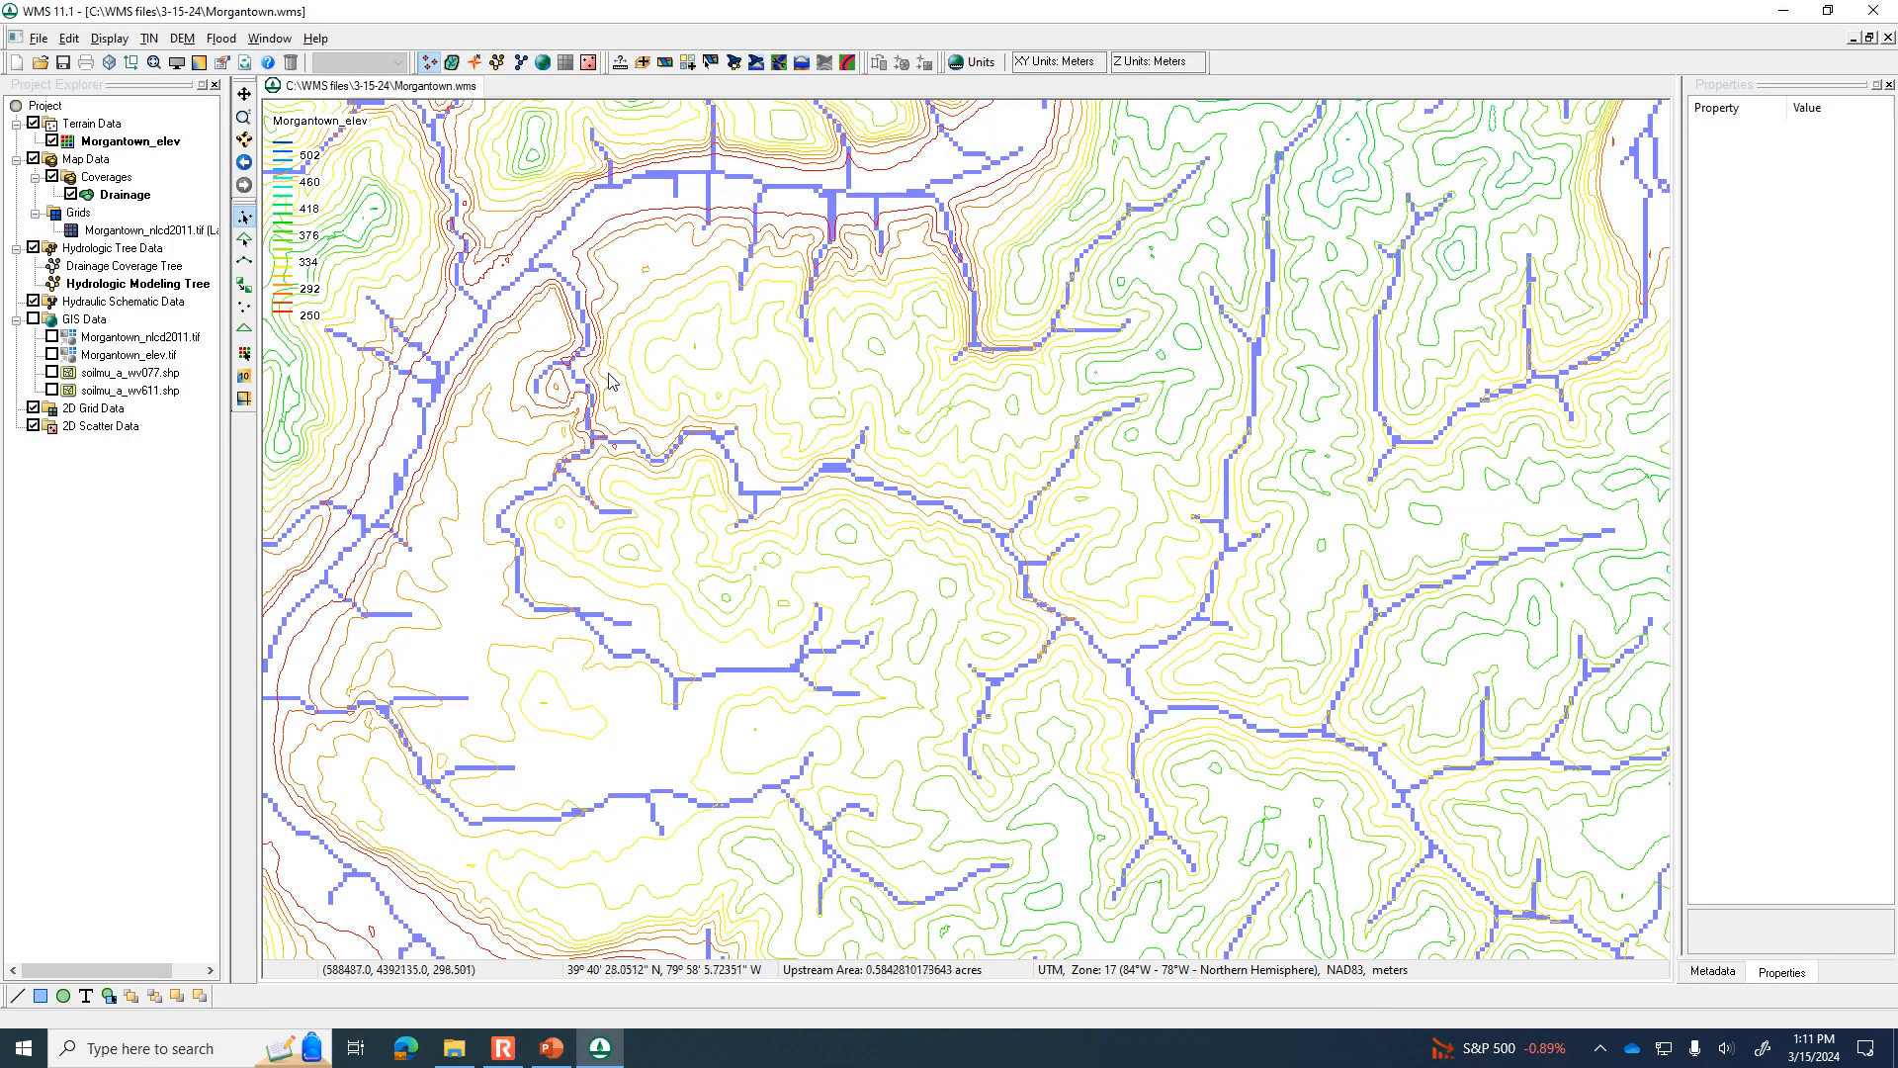
{"action": "left_click", "coordinate": [733, 61]}
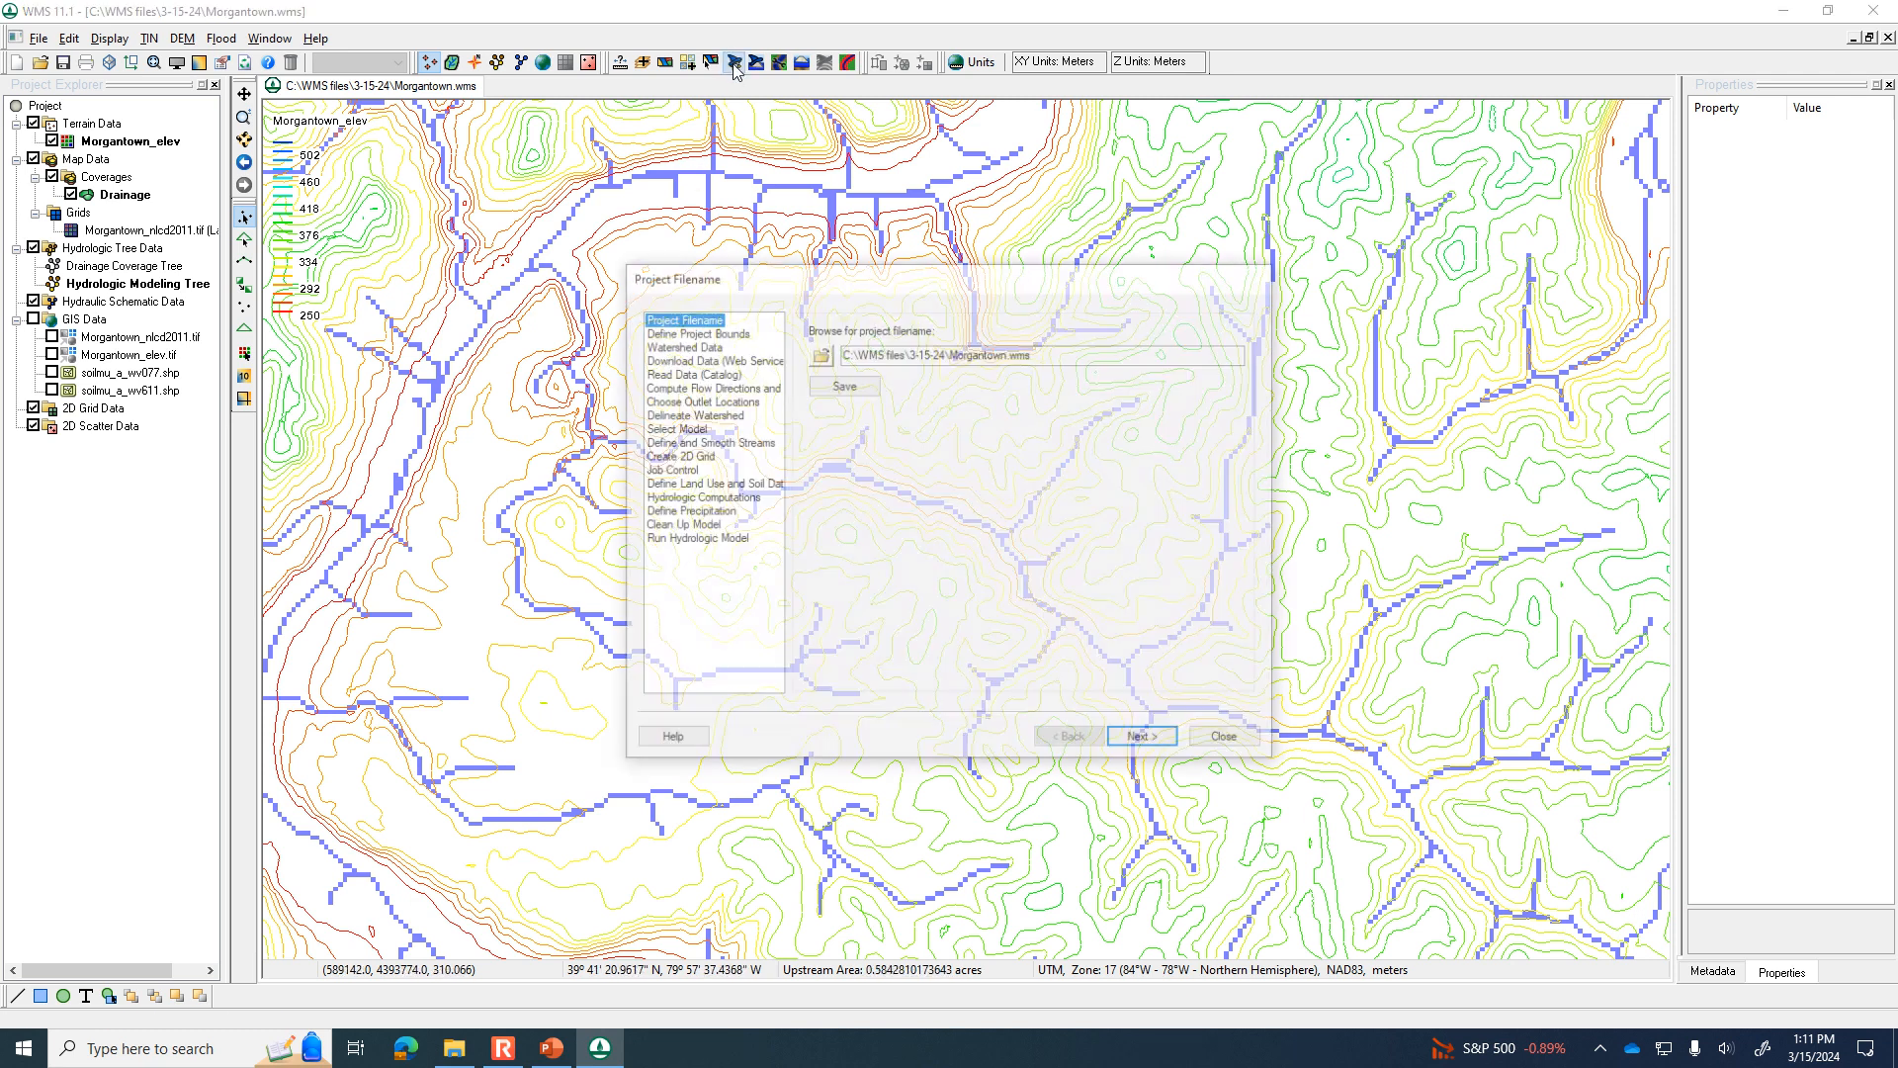
{"action": "left_click", "coordinate": [730, 401]}
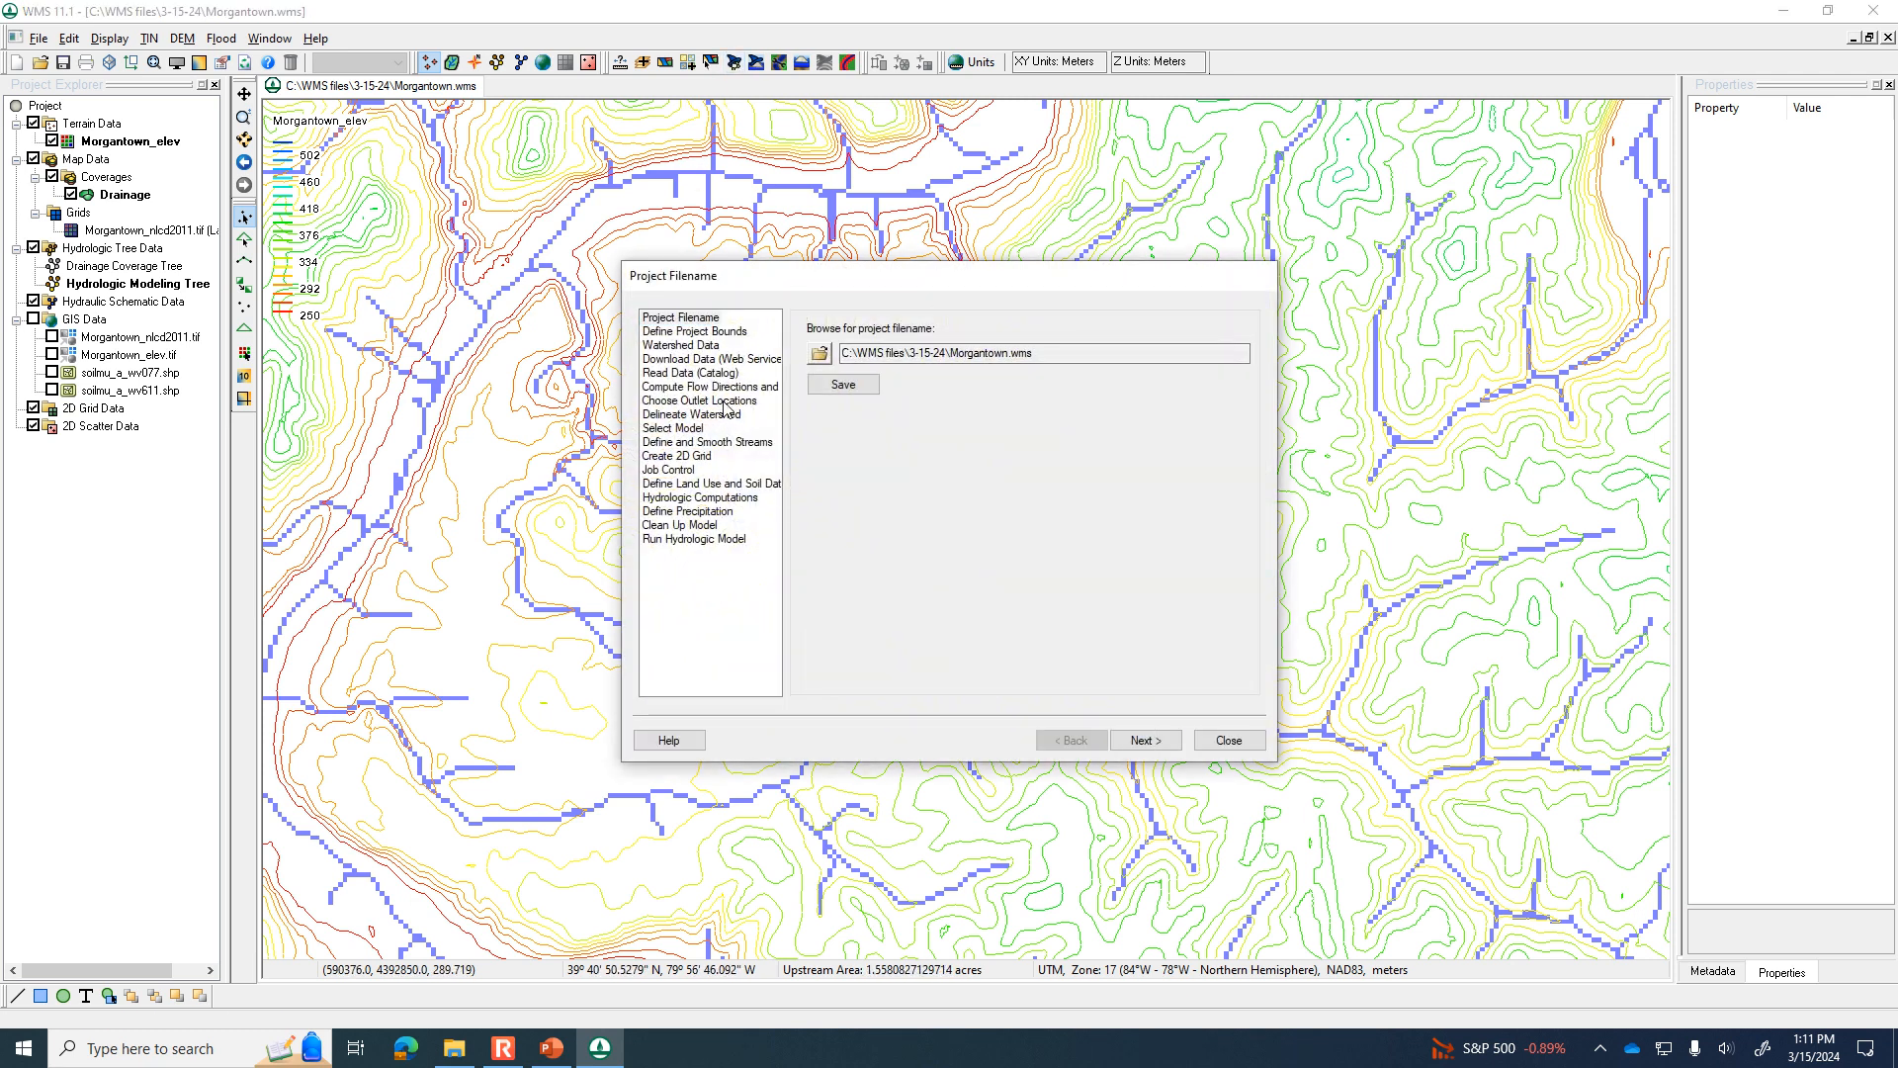
{"action": "left_click_drag", "start_coordinate": [885, 277], "coordinate": [1272, 262]}
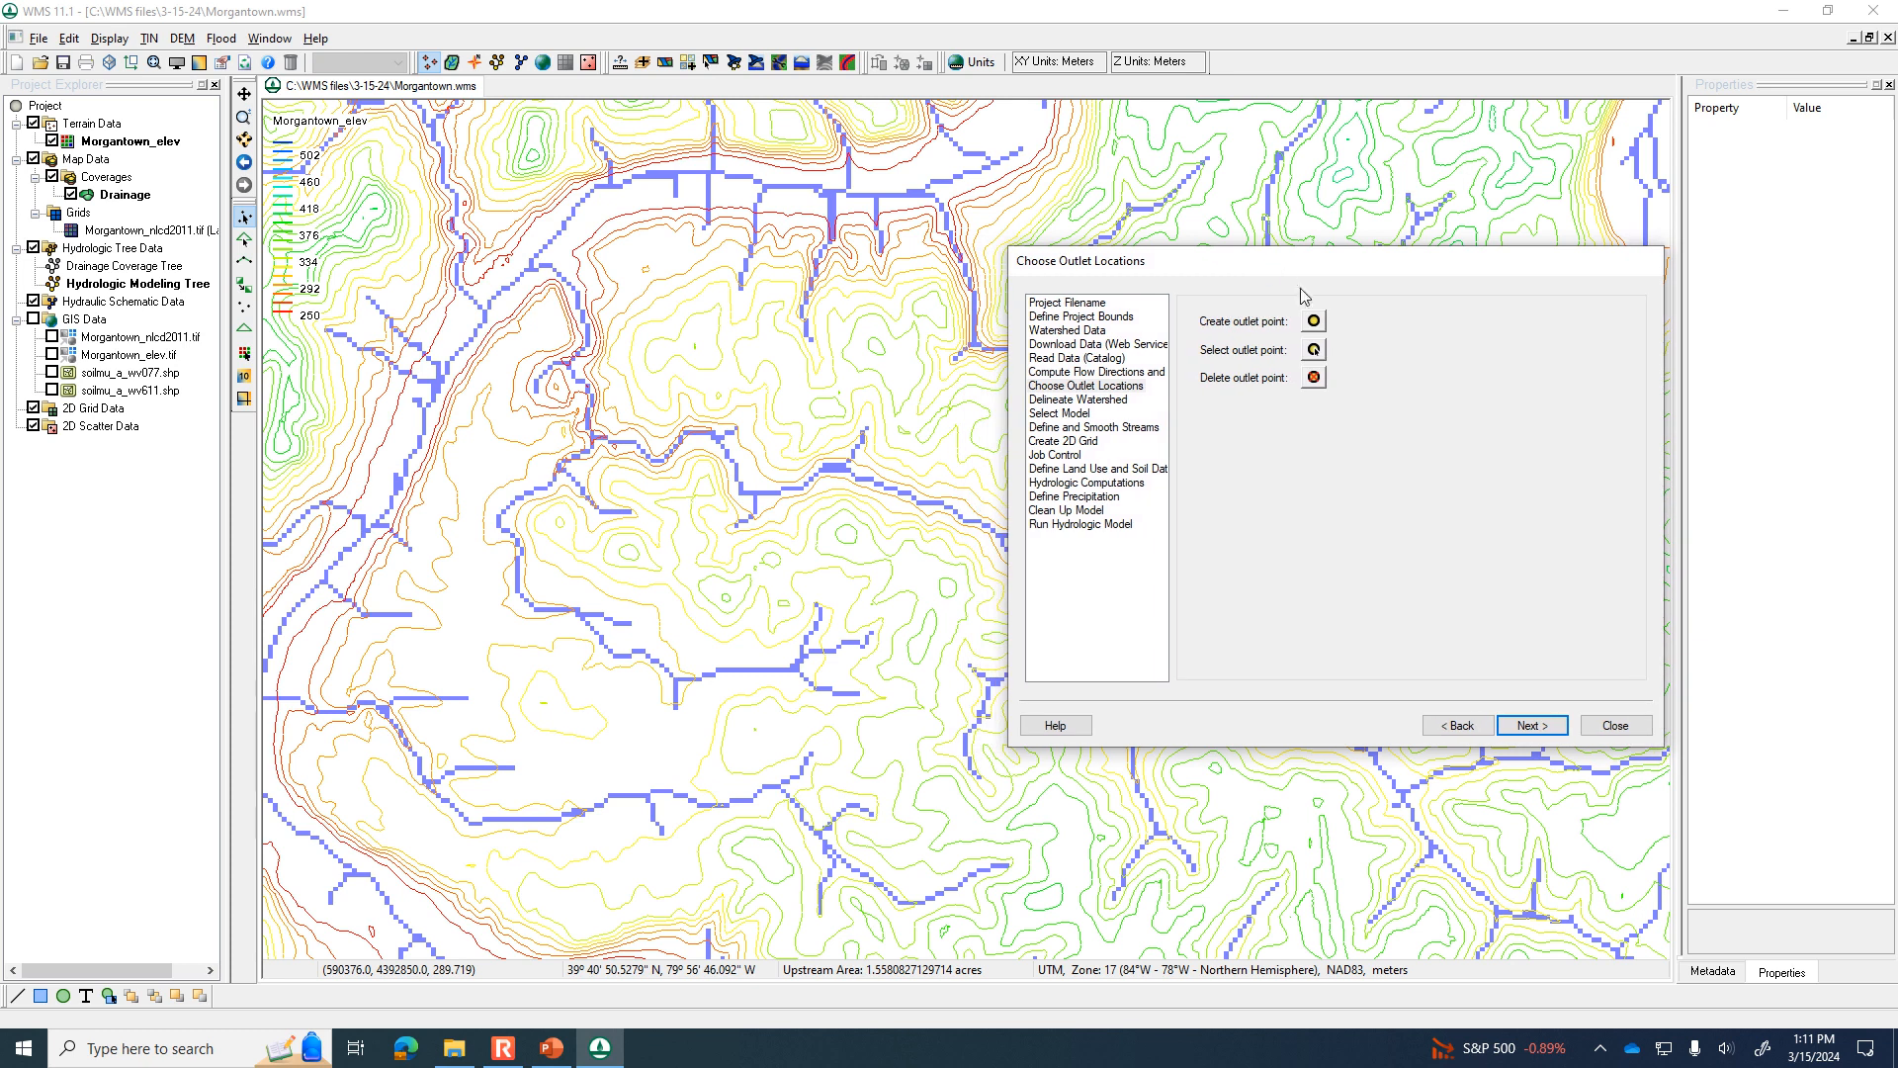
{"action": "left_click", "coordinate": [1314, 322]}
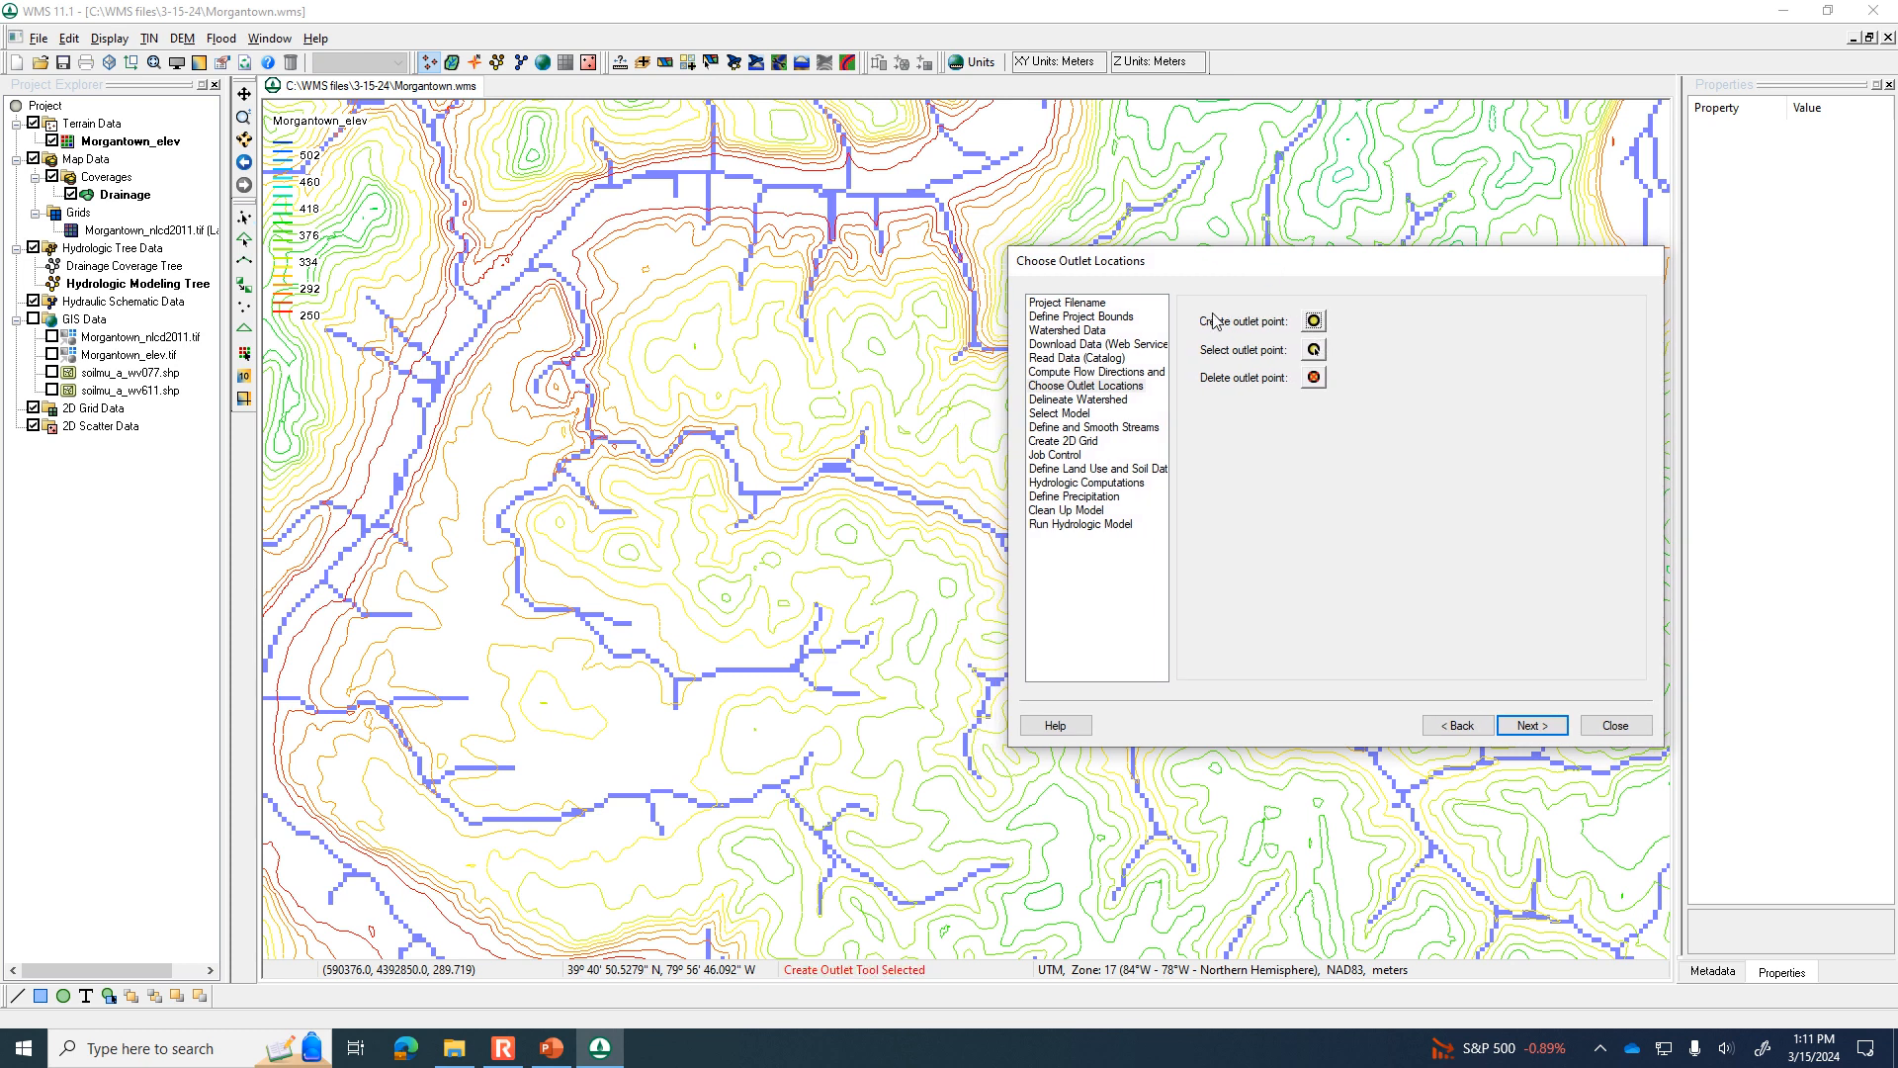
{"action": "left_click", "coordinate": [576, 292]}
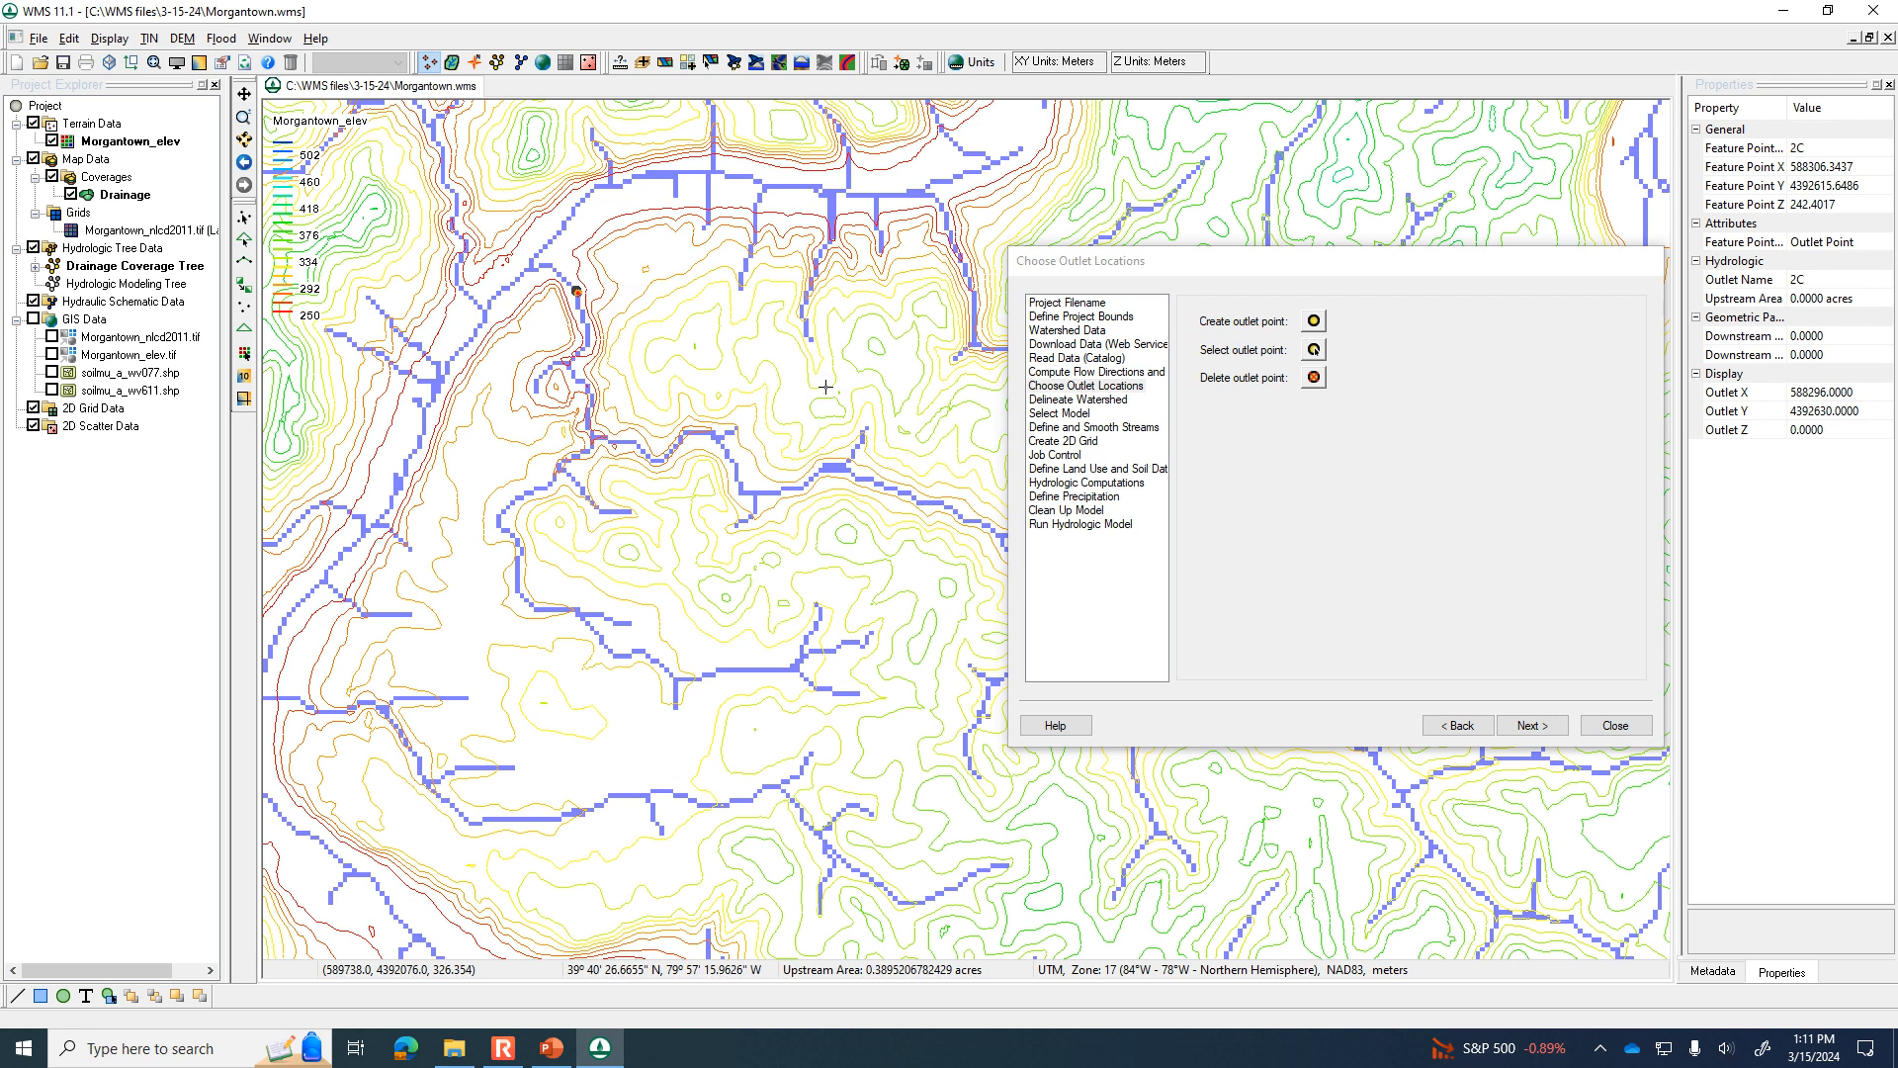
Delineate the watershed for the outlet point, move the wizard clear of its outline, and continue to model selection.
{"action": "left_click", "coordinate": [1552, 730]}
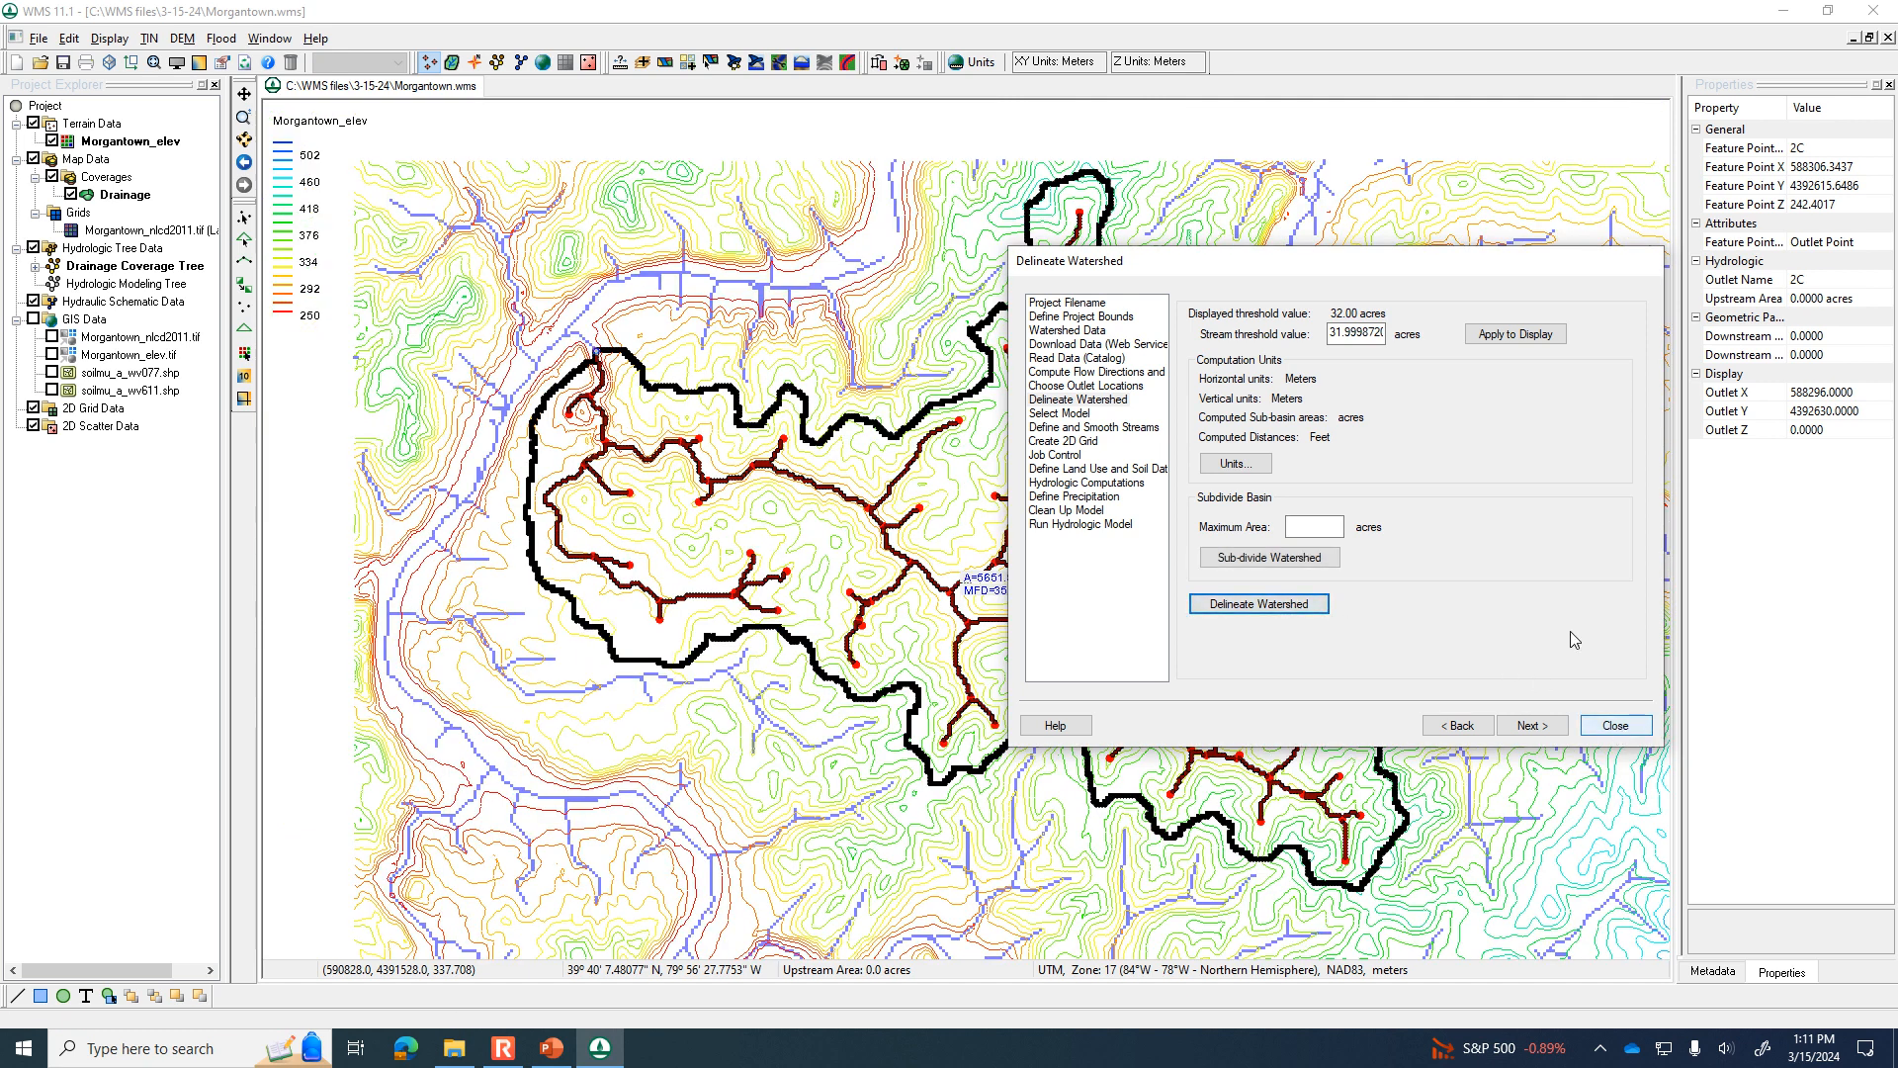
{"action": "left_click_drag", "start_coordinate": [1440, 268], "coordinate": [1687, 148]}
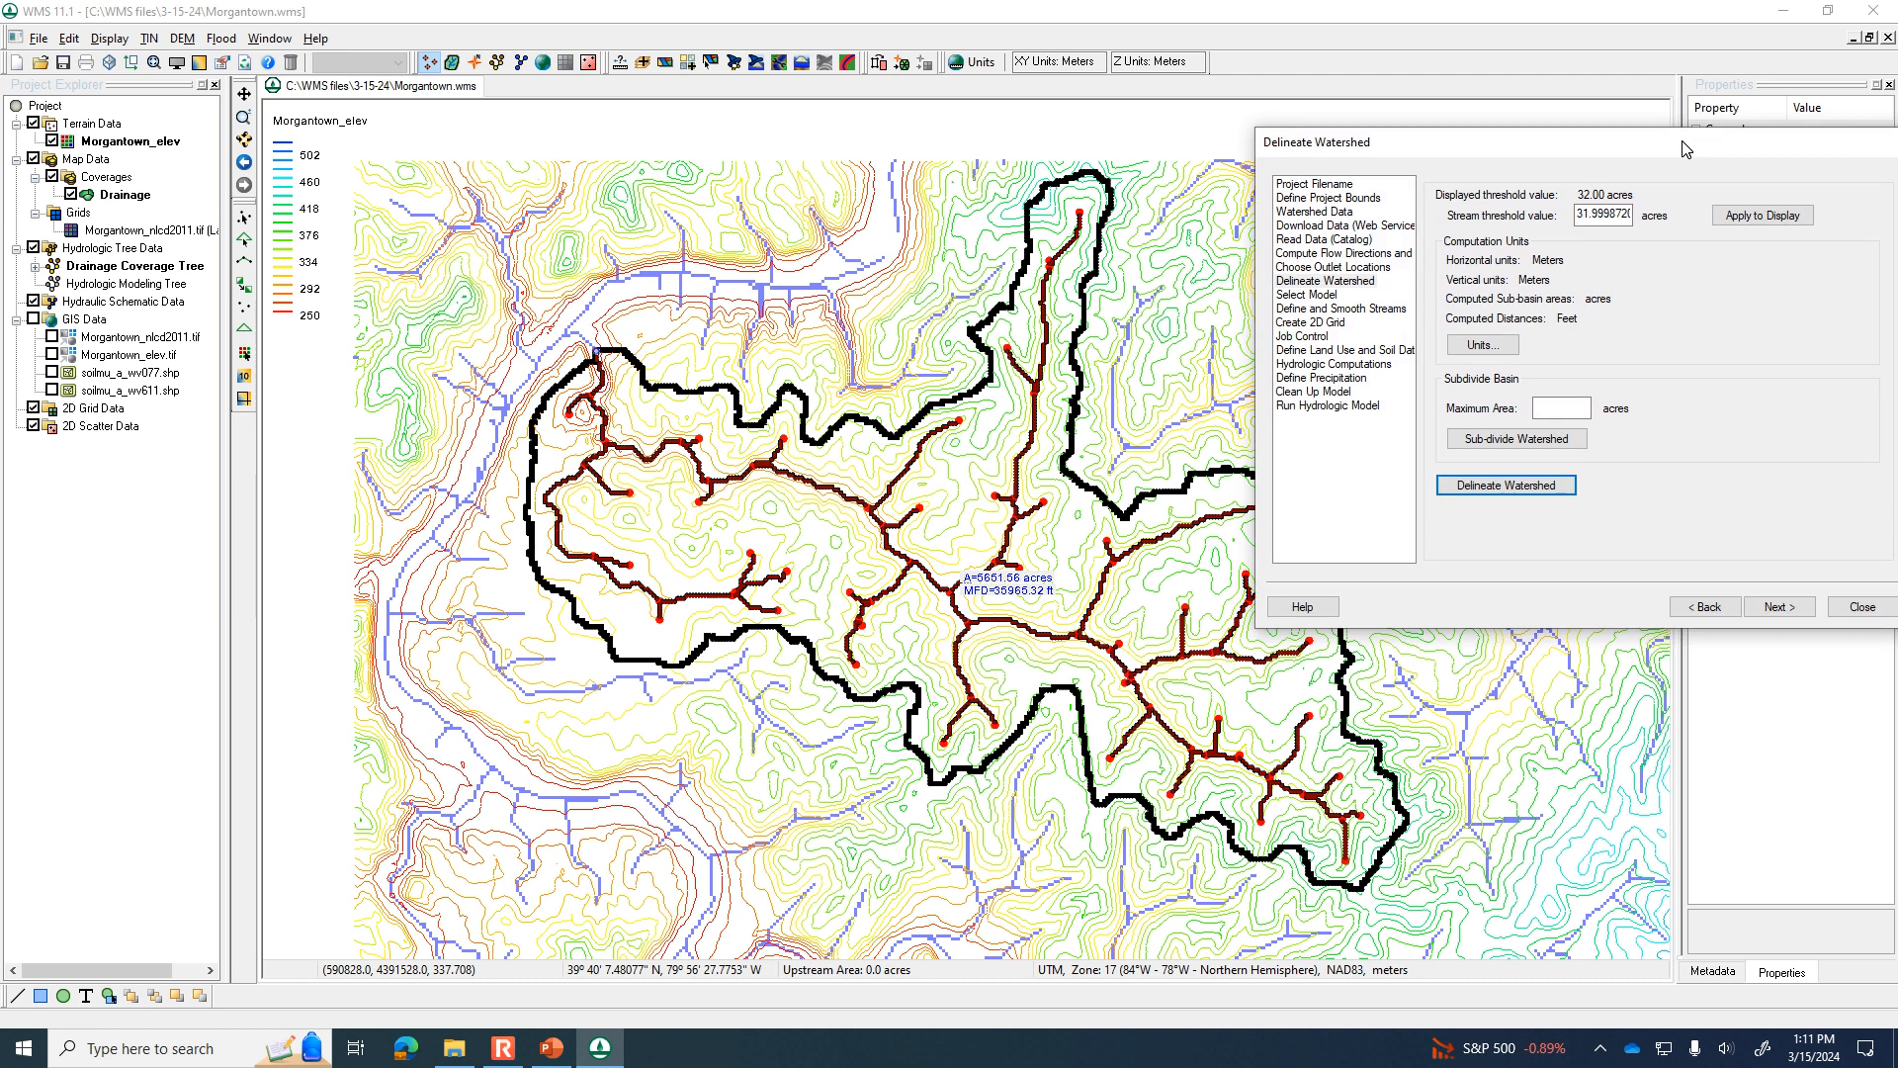
{"action": "left_click", "coordinate": [1769, 607]}
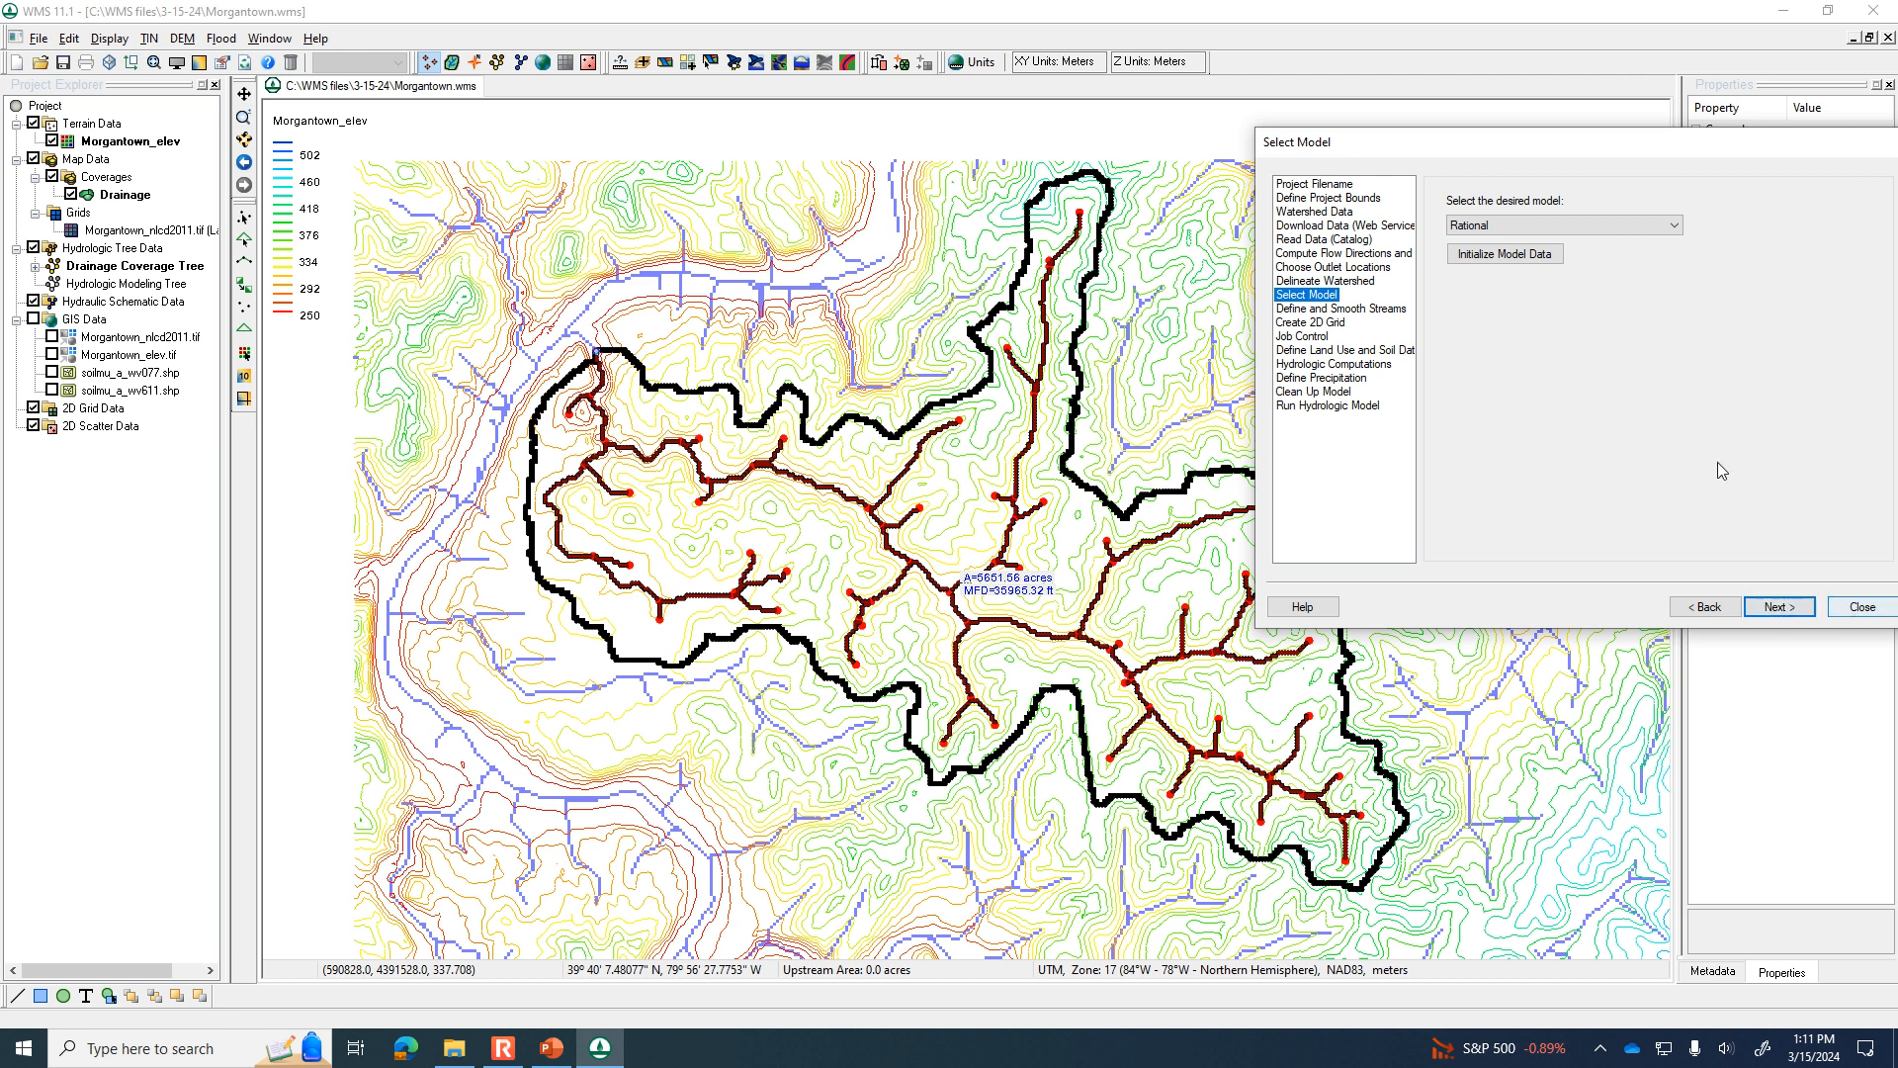
Select HEC-1 as the hydrologic model, initialize its model data, and close the wizard.
{"action": "left_click", "coordinate": [1674, 228]}
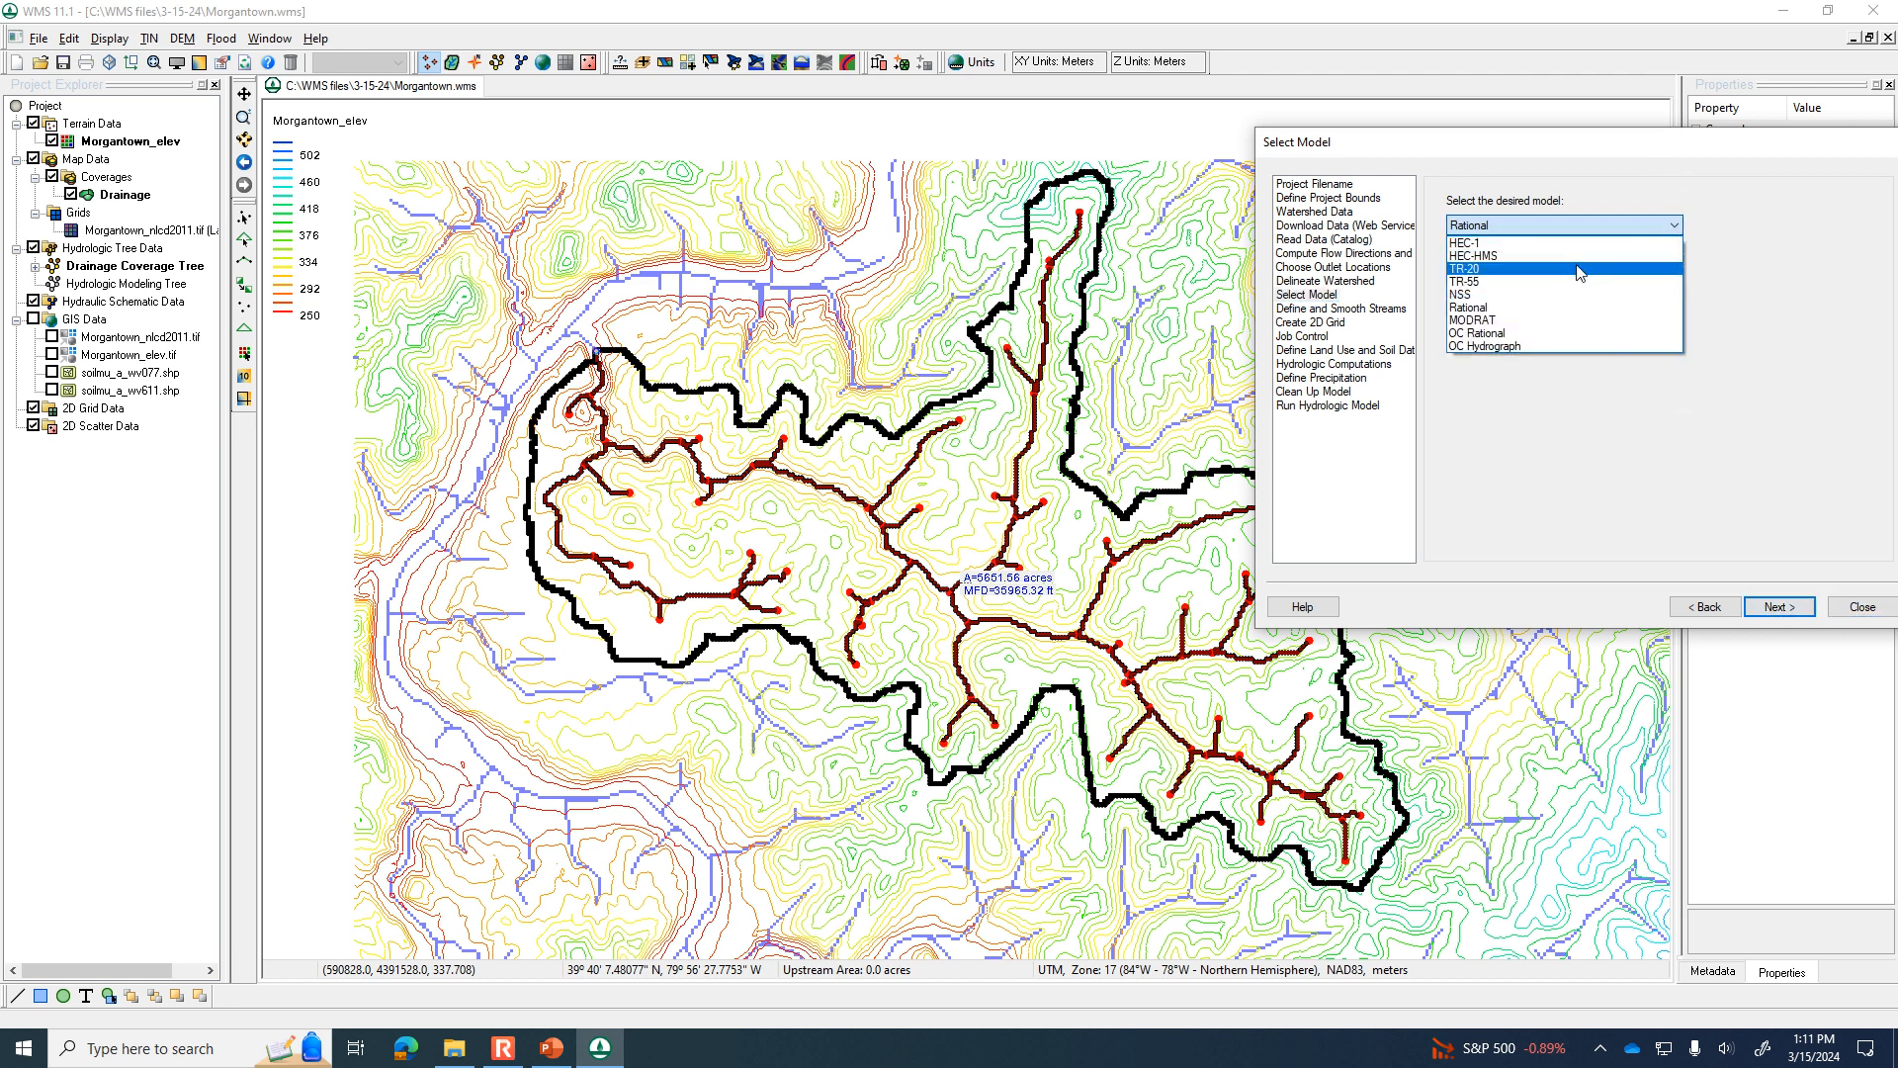
{"action": "left_click", "coordinate": [1549, 249]}
{"action": "left_click", "coordinate": [1549, 252]}
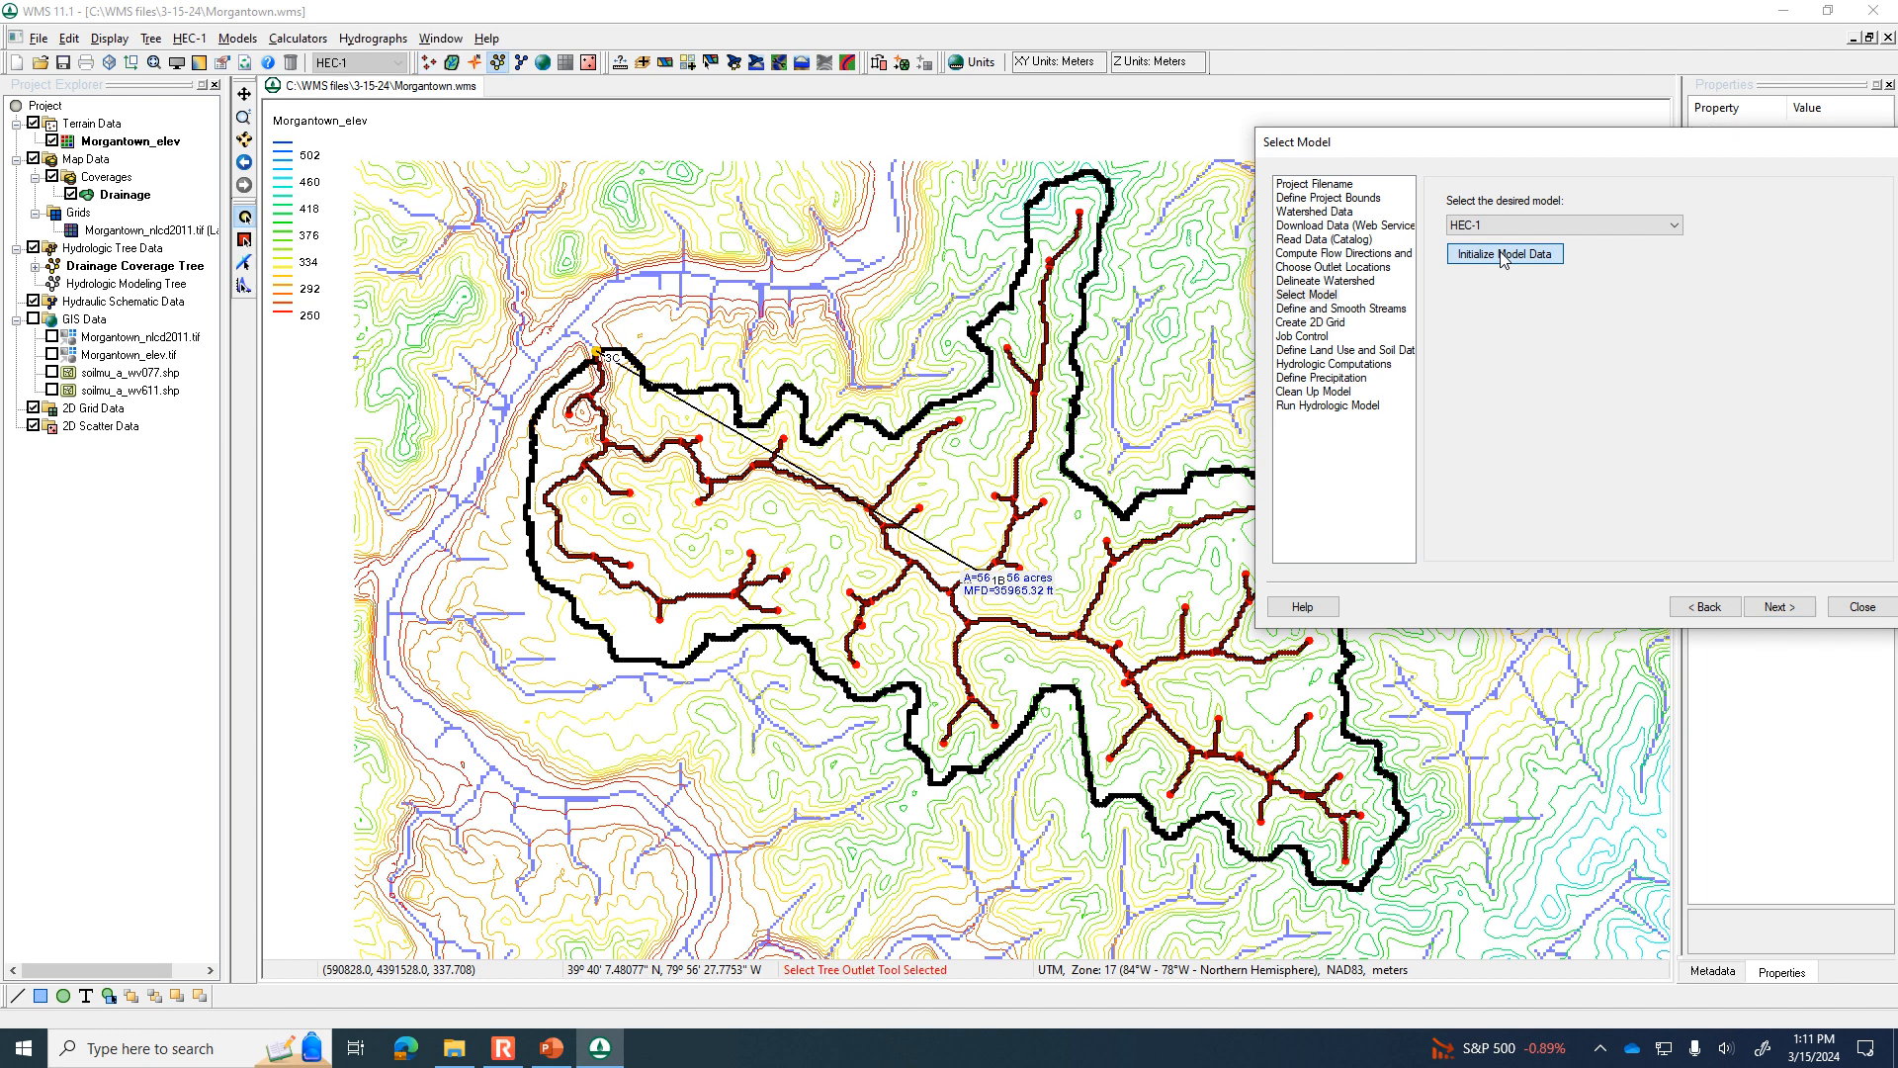
{"action": "left_click", "coordinate": [1852, 614]}
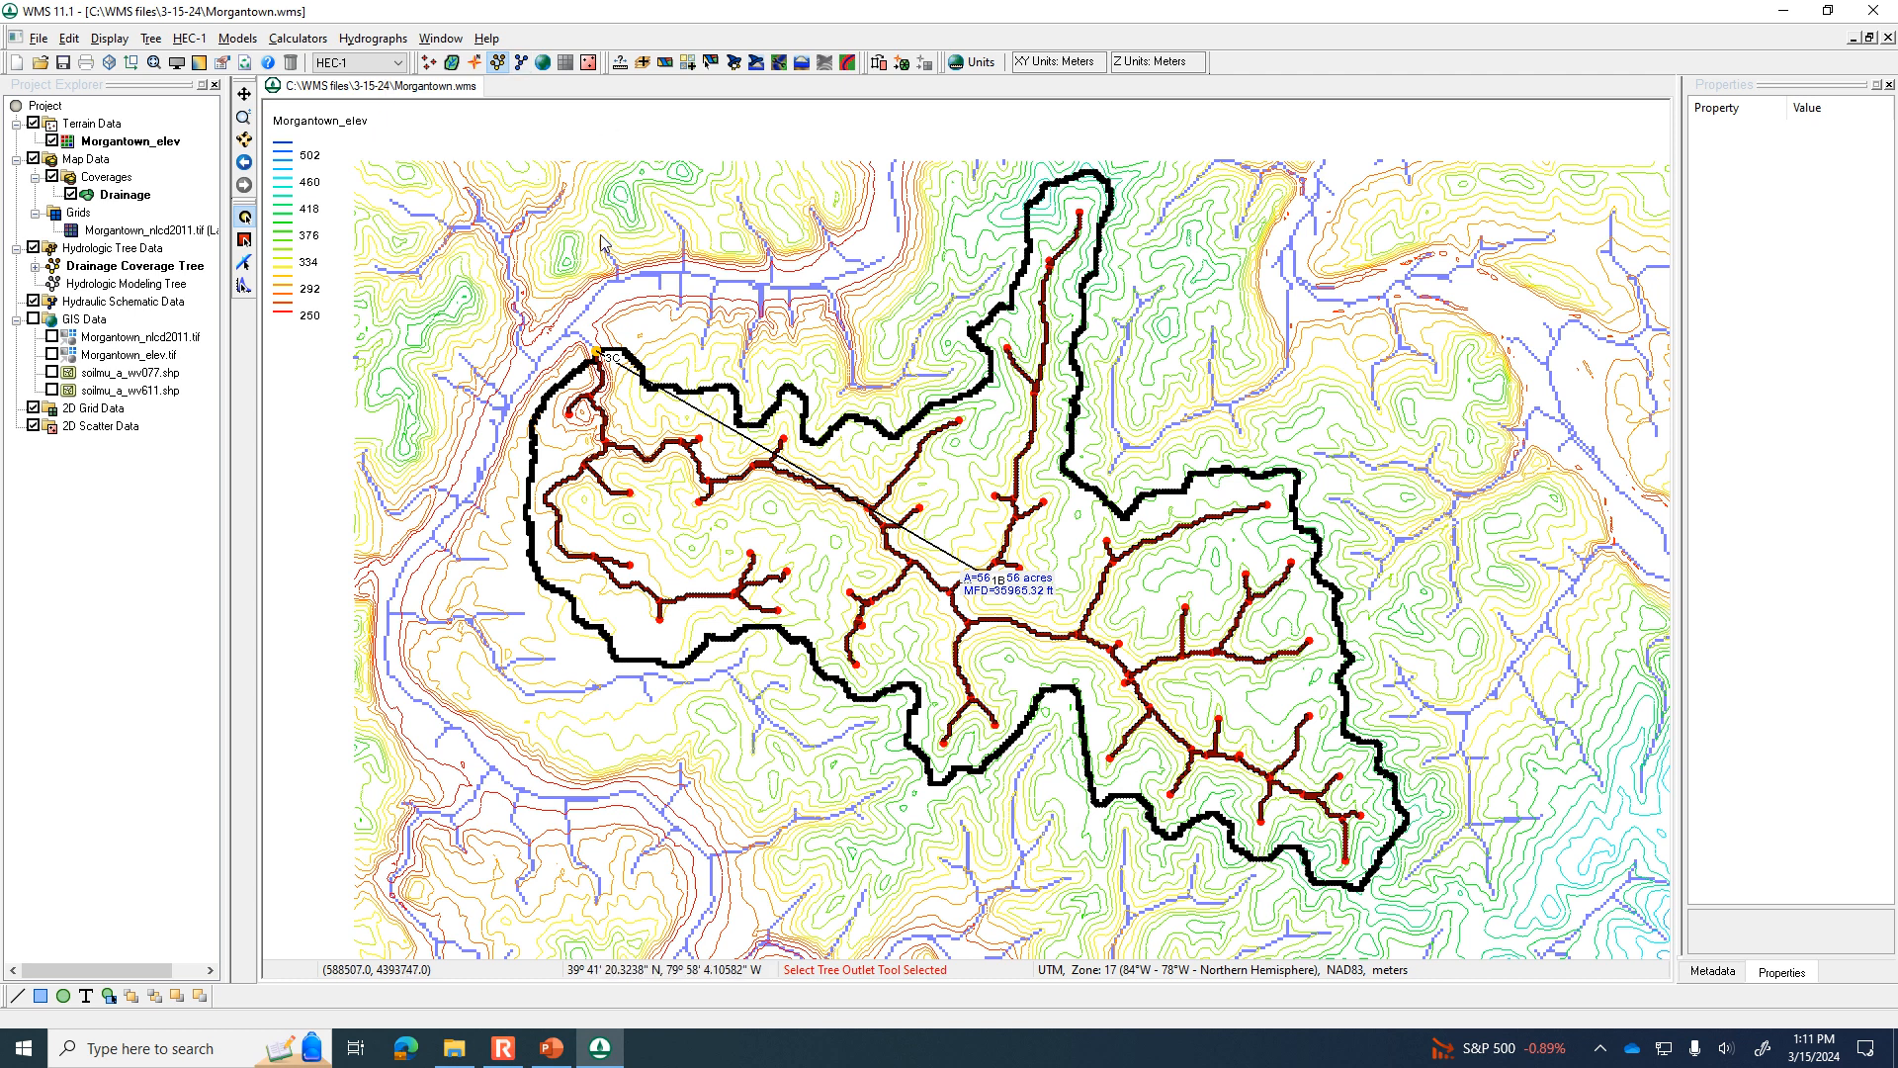
Open the HEC-1 parameters of the delineated basin for review and close them.
{"action": "left_click", "coordinate": [244, 239]}
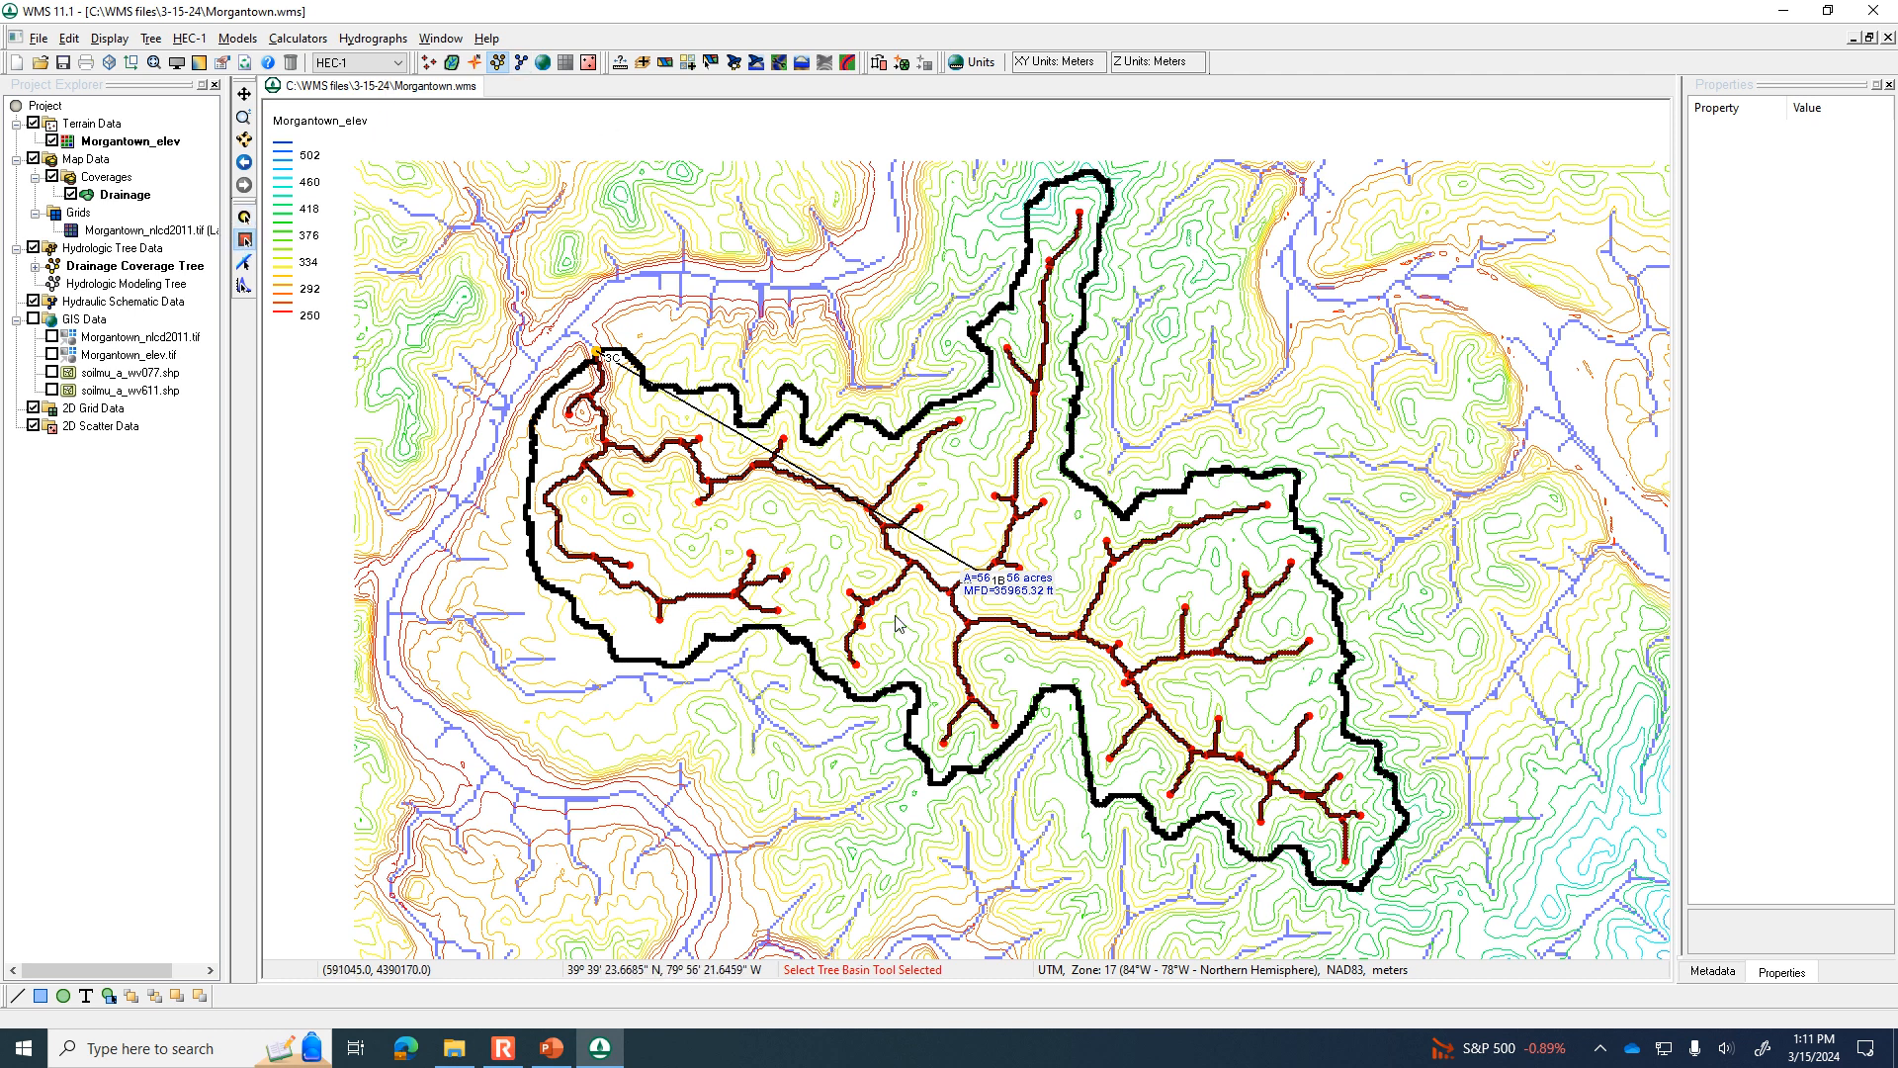
{"action": "double_click", "coordinate": [999, 582]}
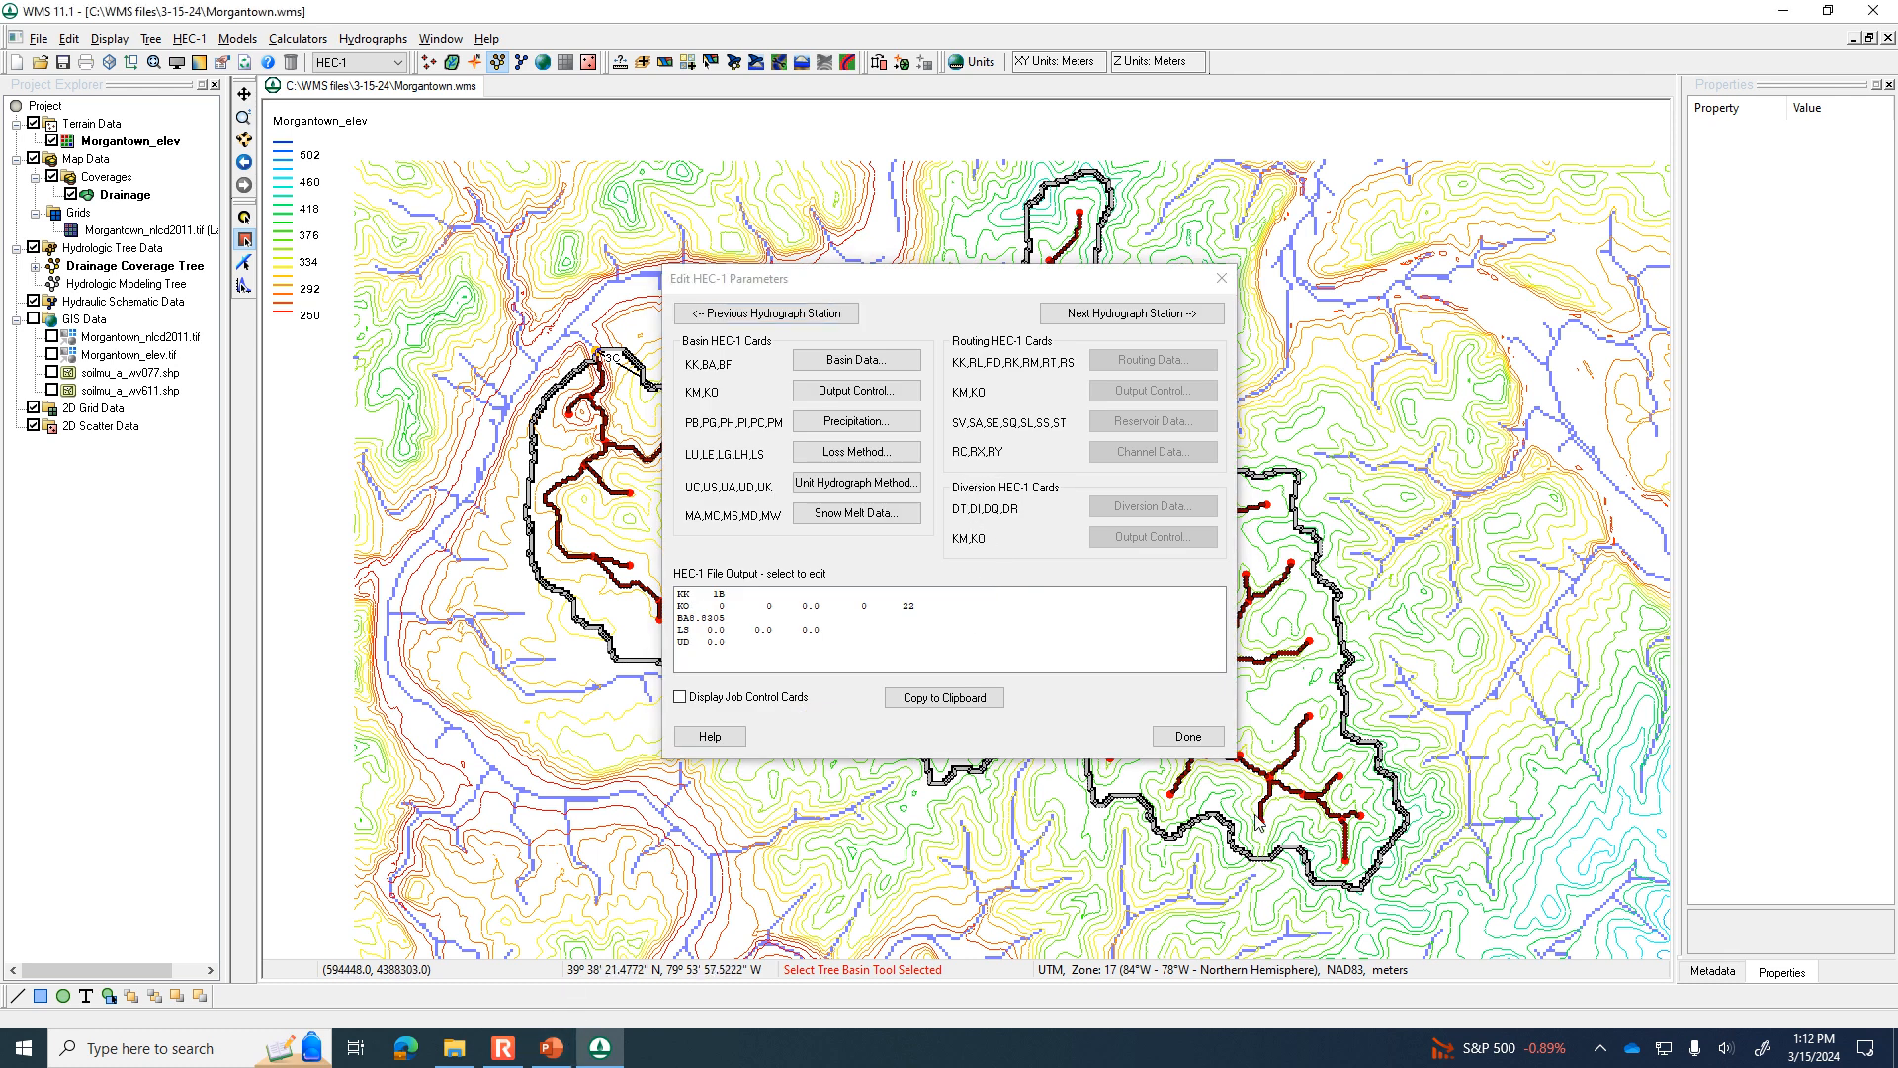
{"action": "left_click", "coordinate": [1189, 735]}
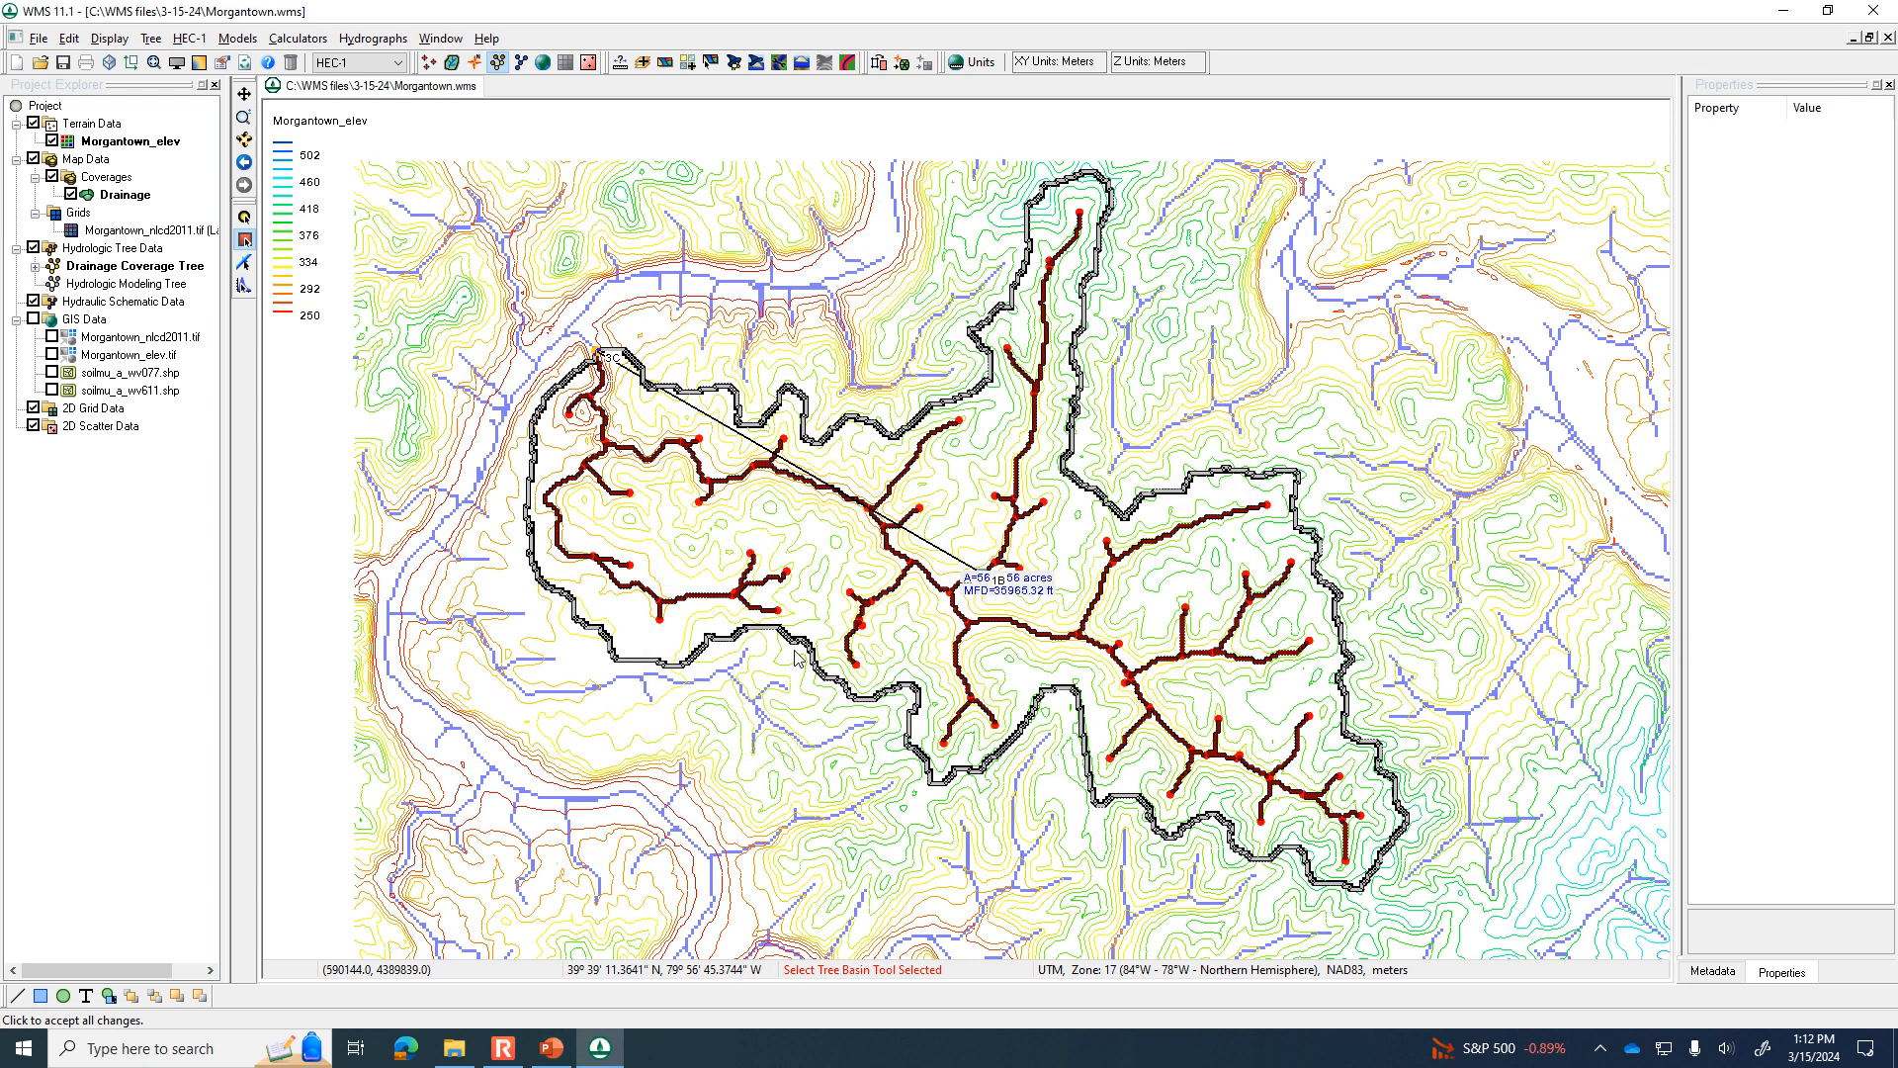
Delete the soilmu_a_wv077.shp layer from the GIS data and save the project.
{"action": "left_click", "coordinate": [51, 390]}
{"action": "left_click", "coordinate": [51, 390]}
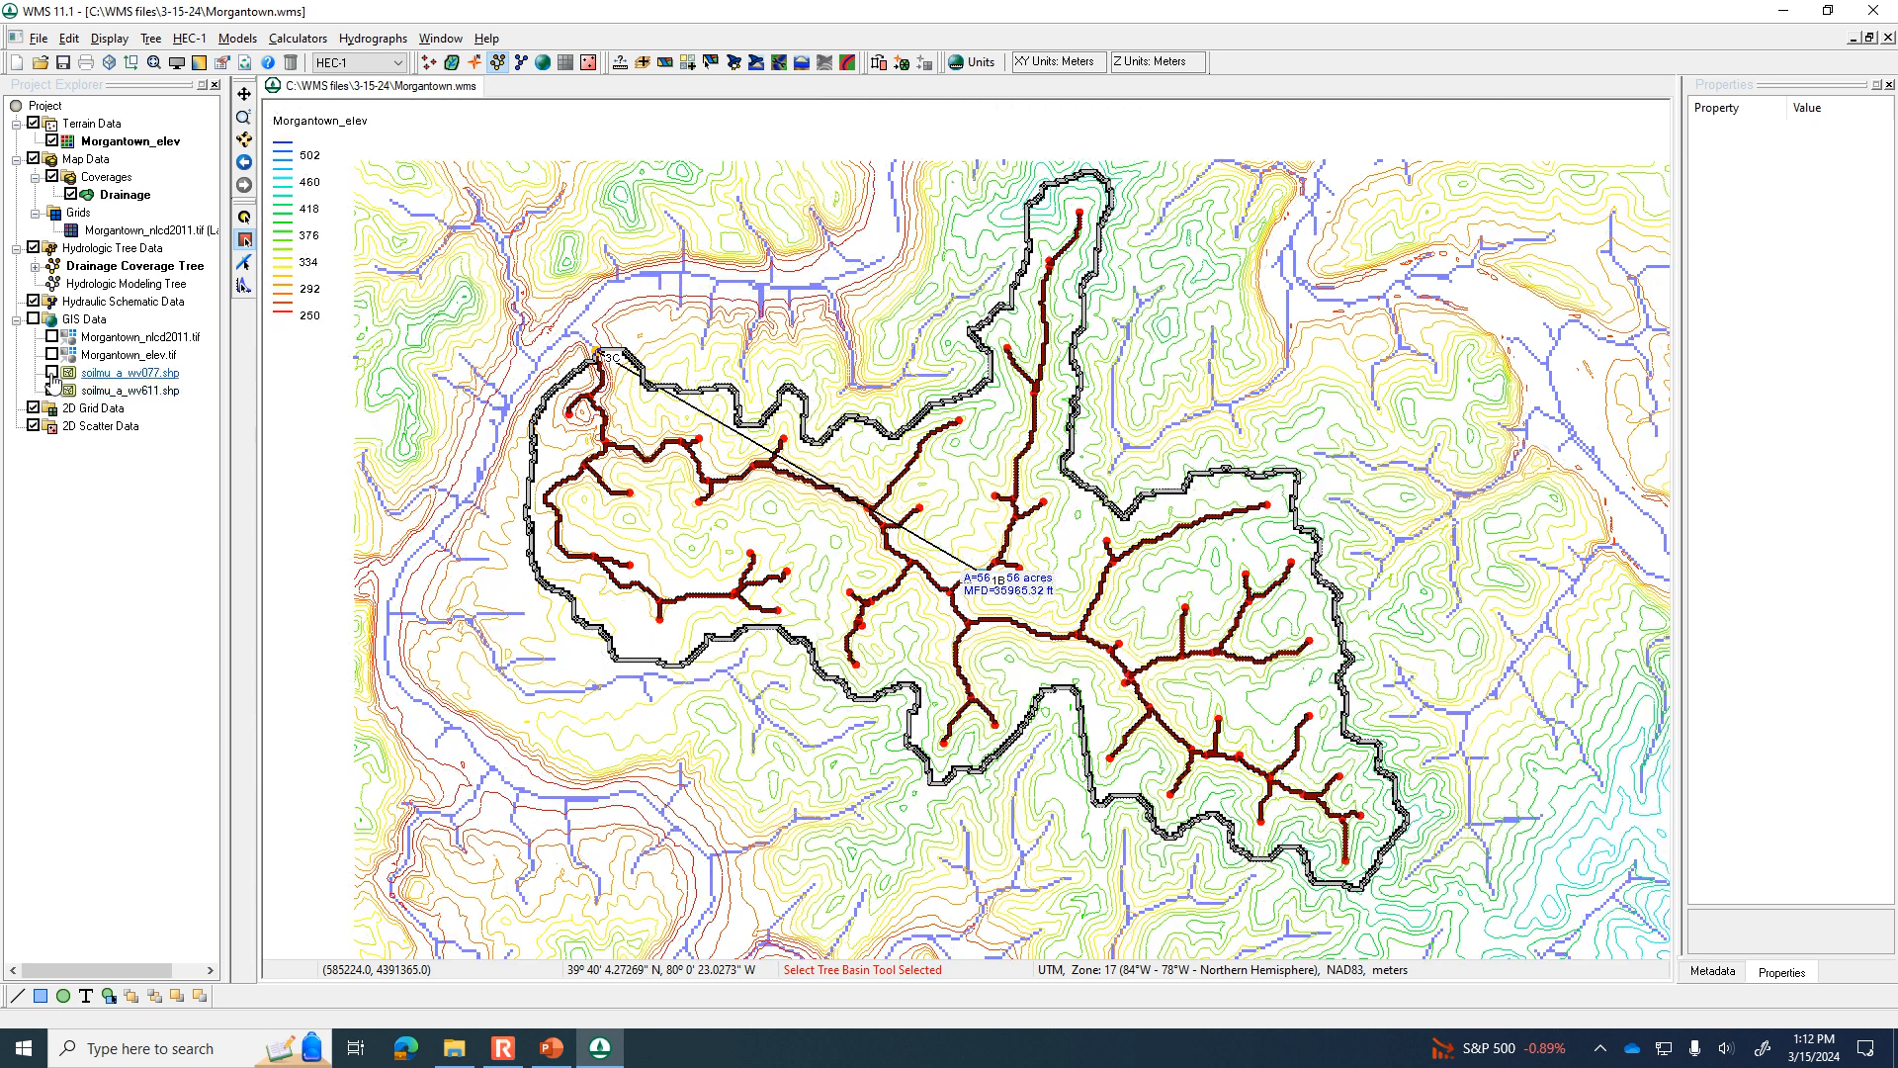
{"action": "left_click", "coordinate": [52, 372]}
{"action": "right_click", "coordinate": [97, 373]}
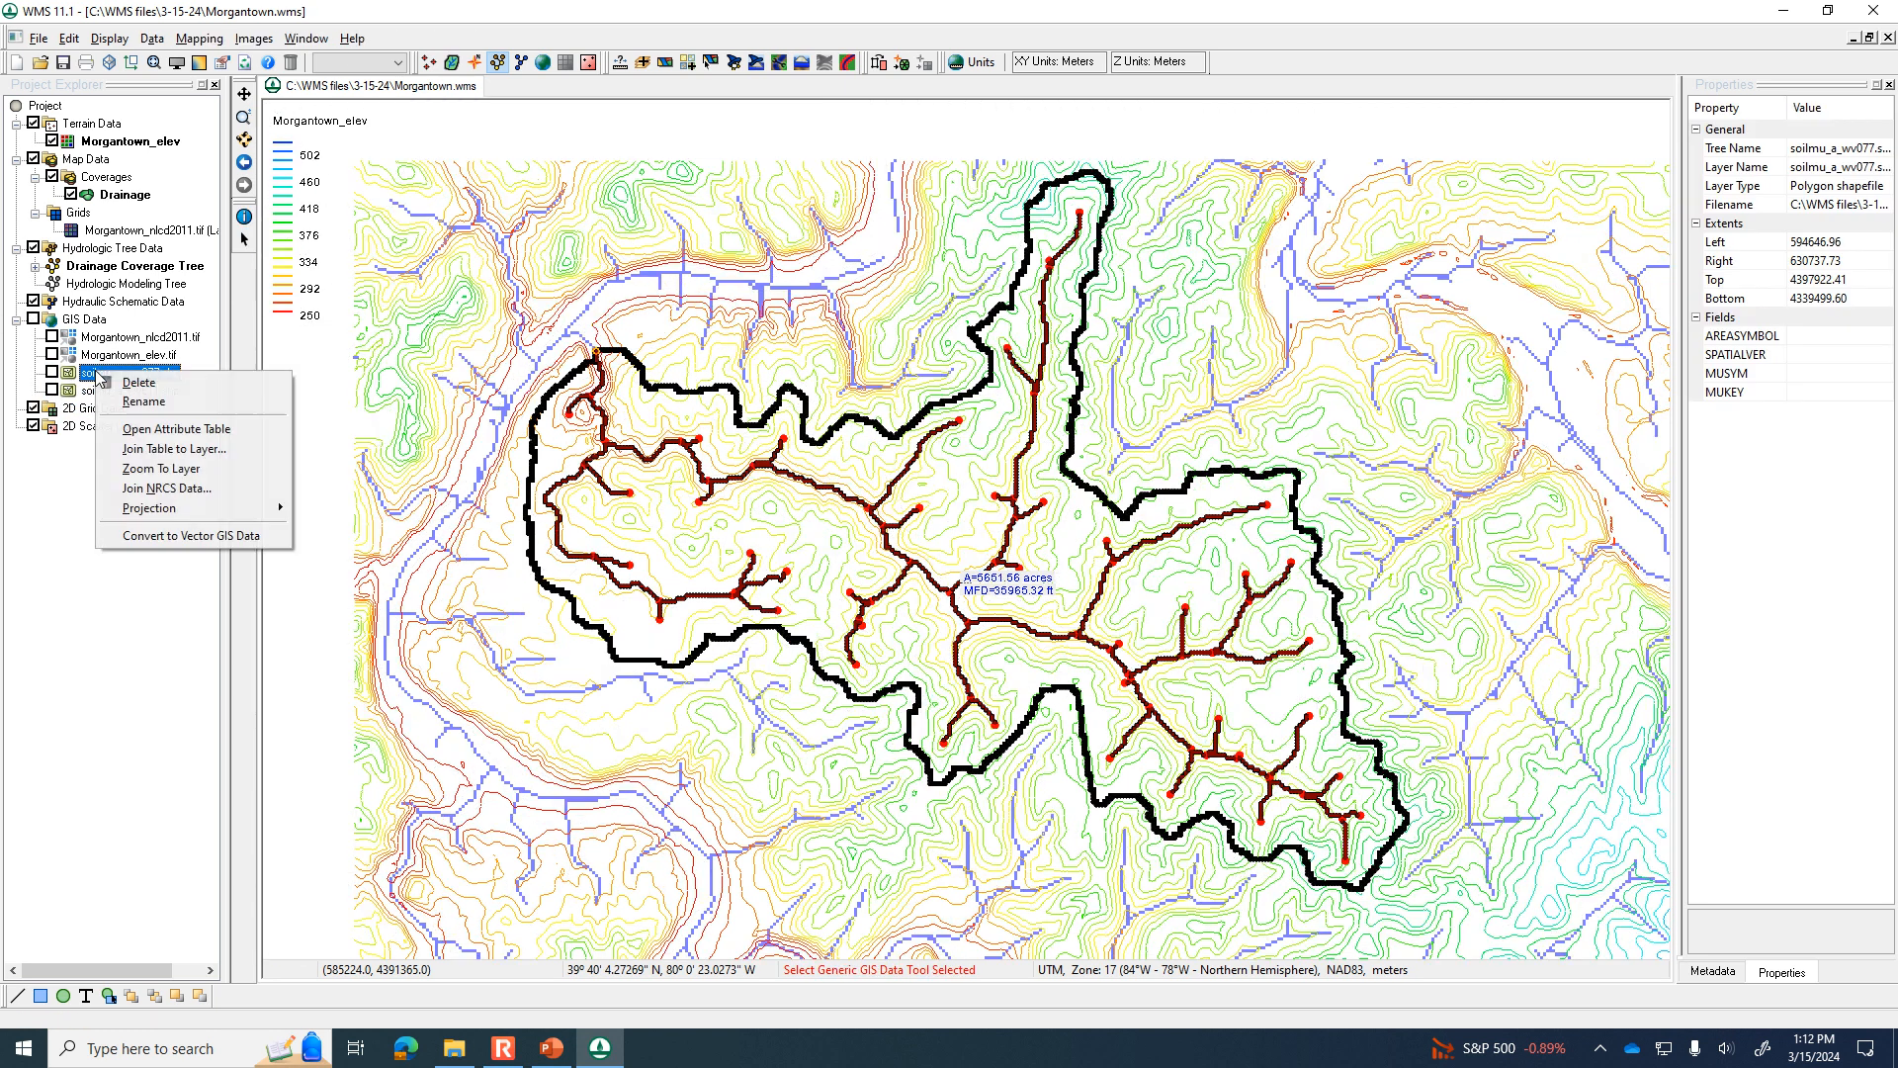
{"action": "left_click", "coordinate": [132, 383]}
{"action": "left_click", "coordinate": [62, 61]}
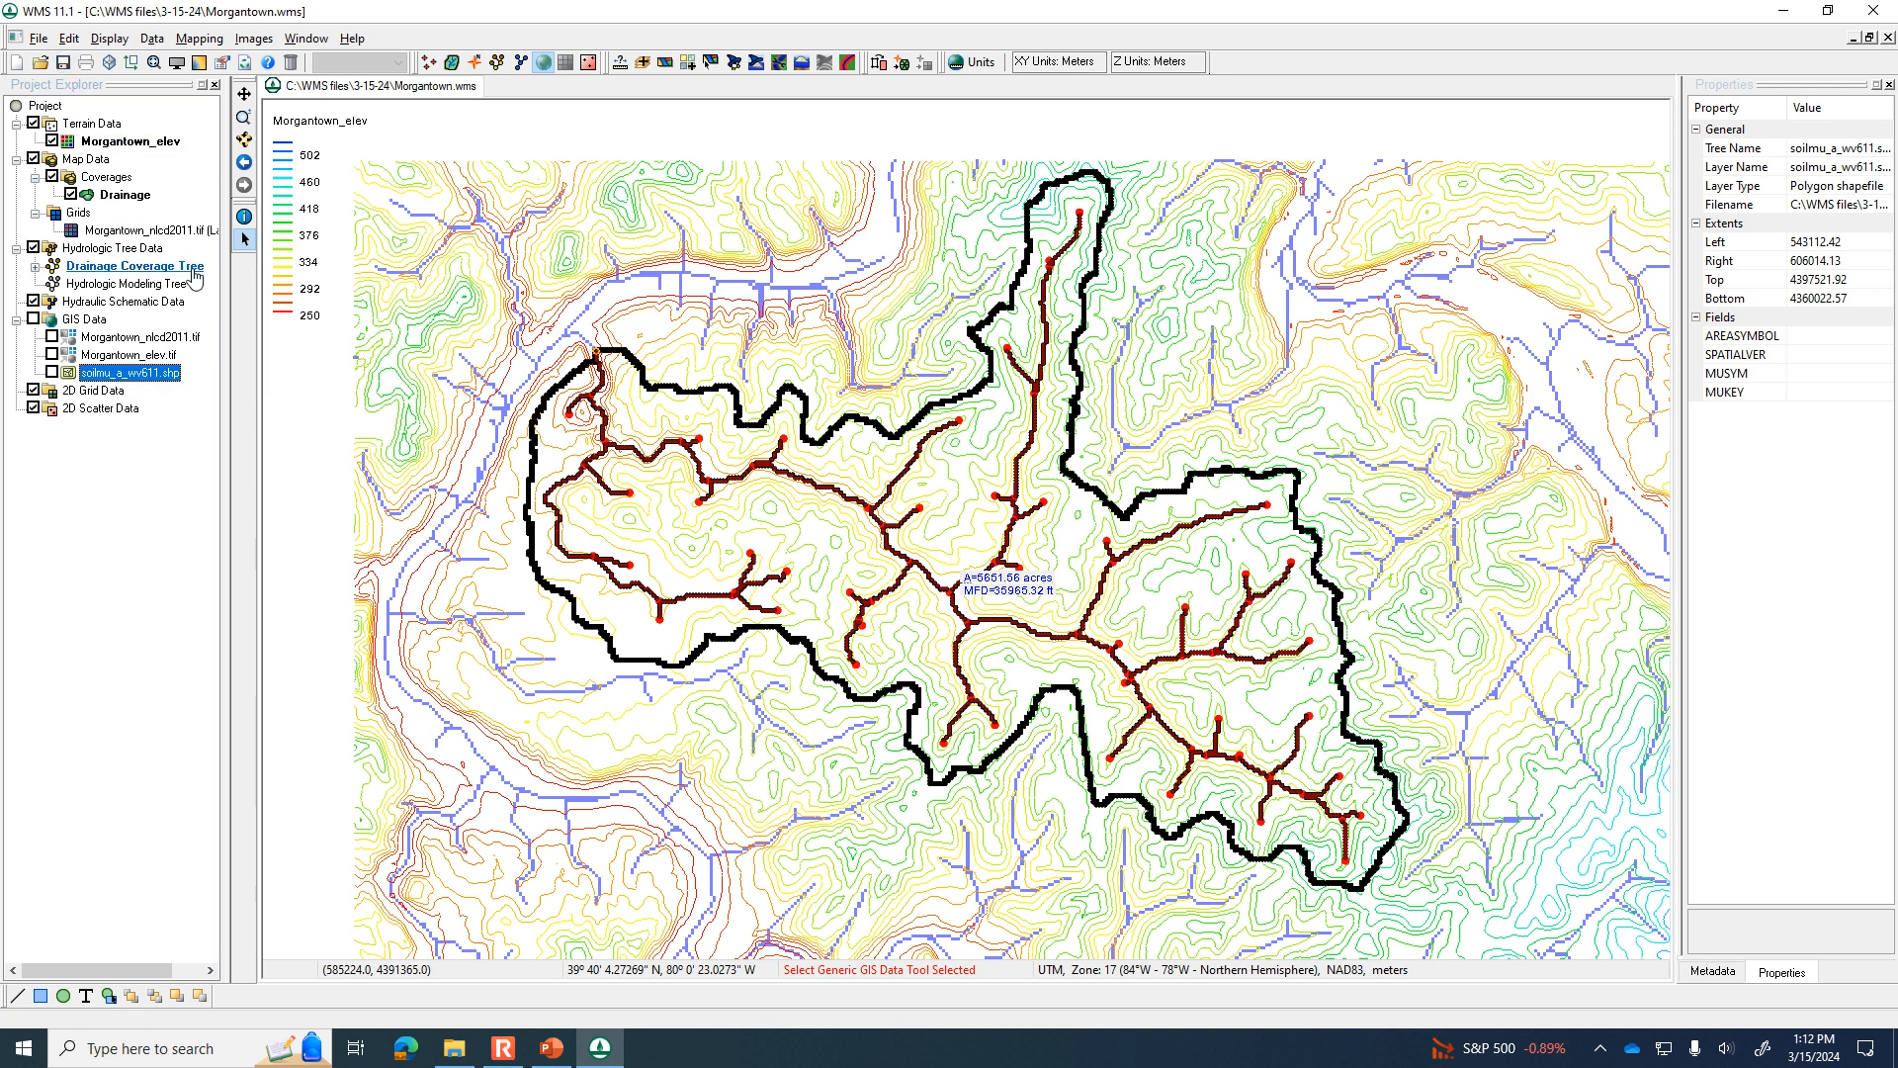
Create a new map coverage with the coverage type Soil Type.
{"action": "right_click", "coordinate": [116, 189]}
{"action": "left_click", "coordinate": [186, 217]}
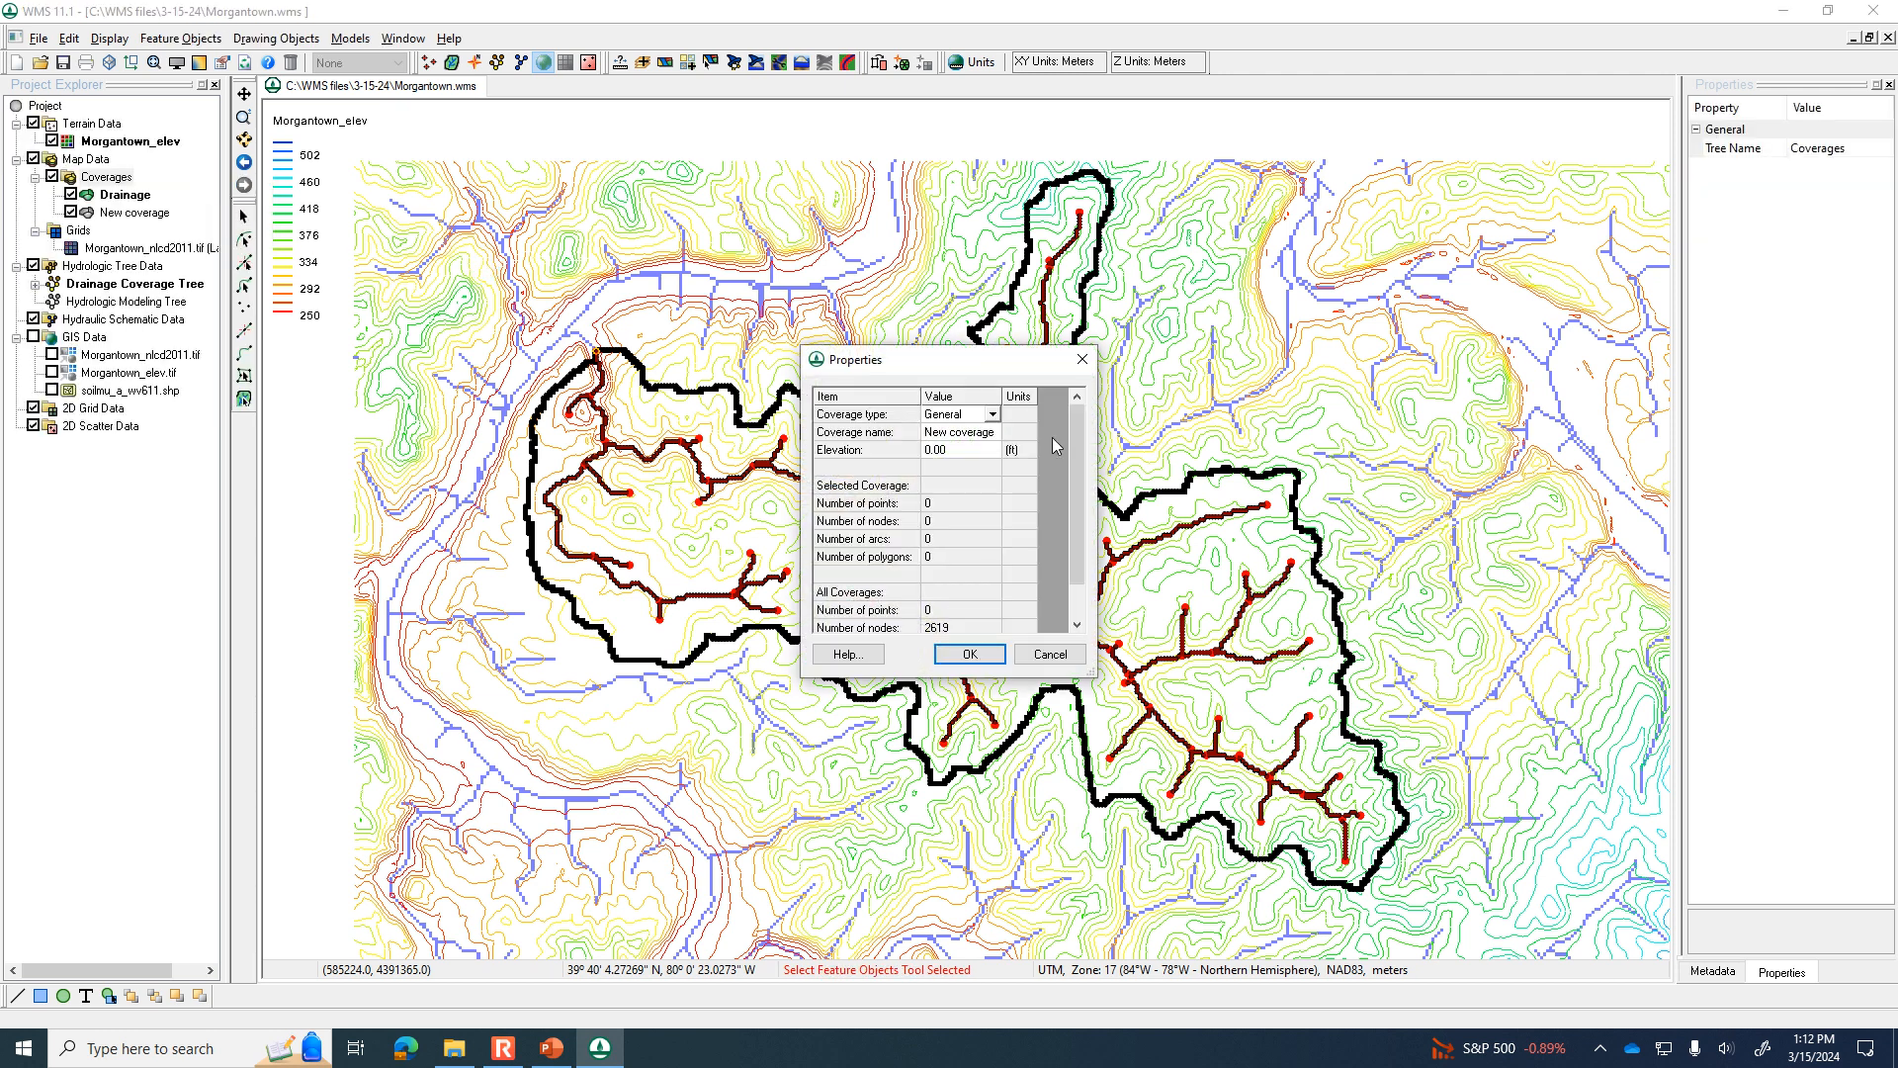
{"action": "left_click", "coordinate": [992, 416]}
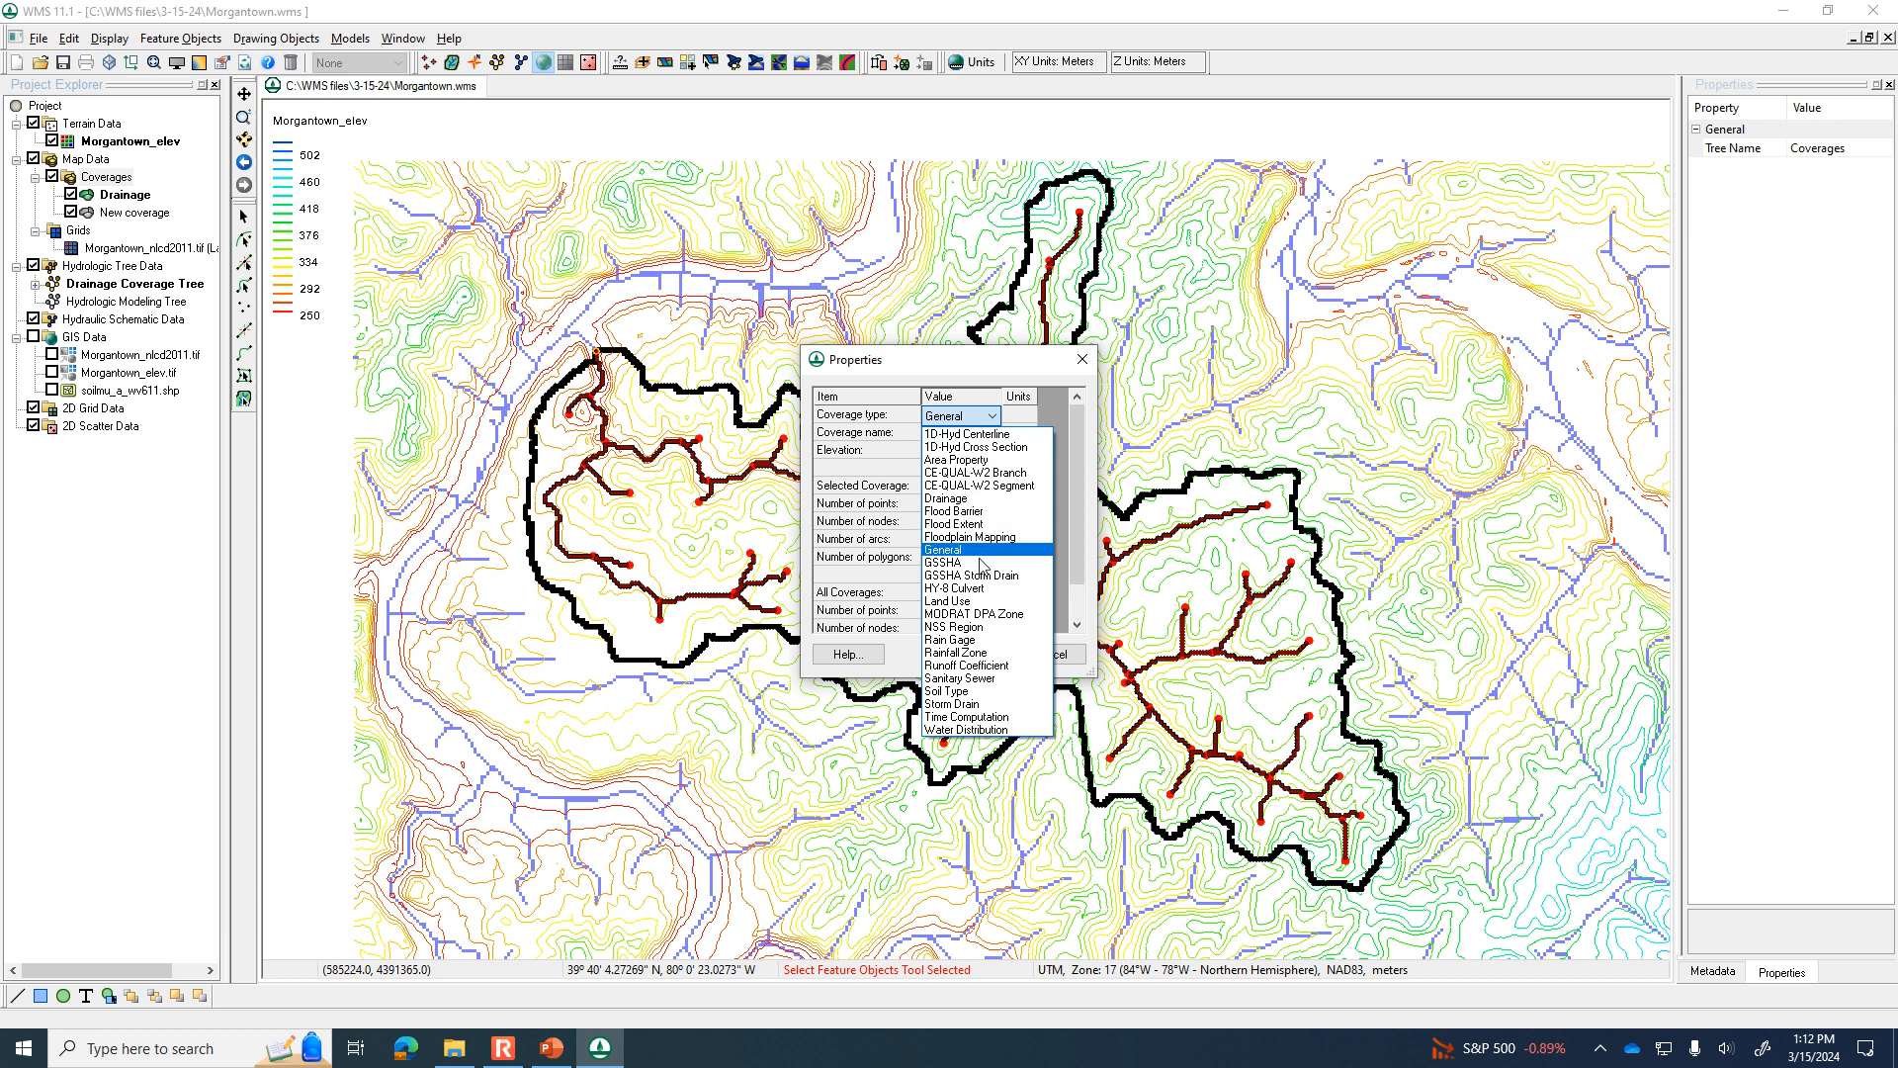
{"action": "left_click", "coordinate": [964, 691]}
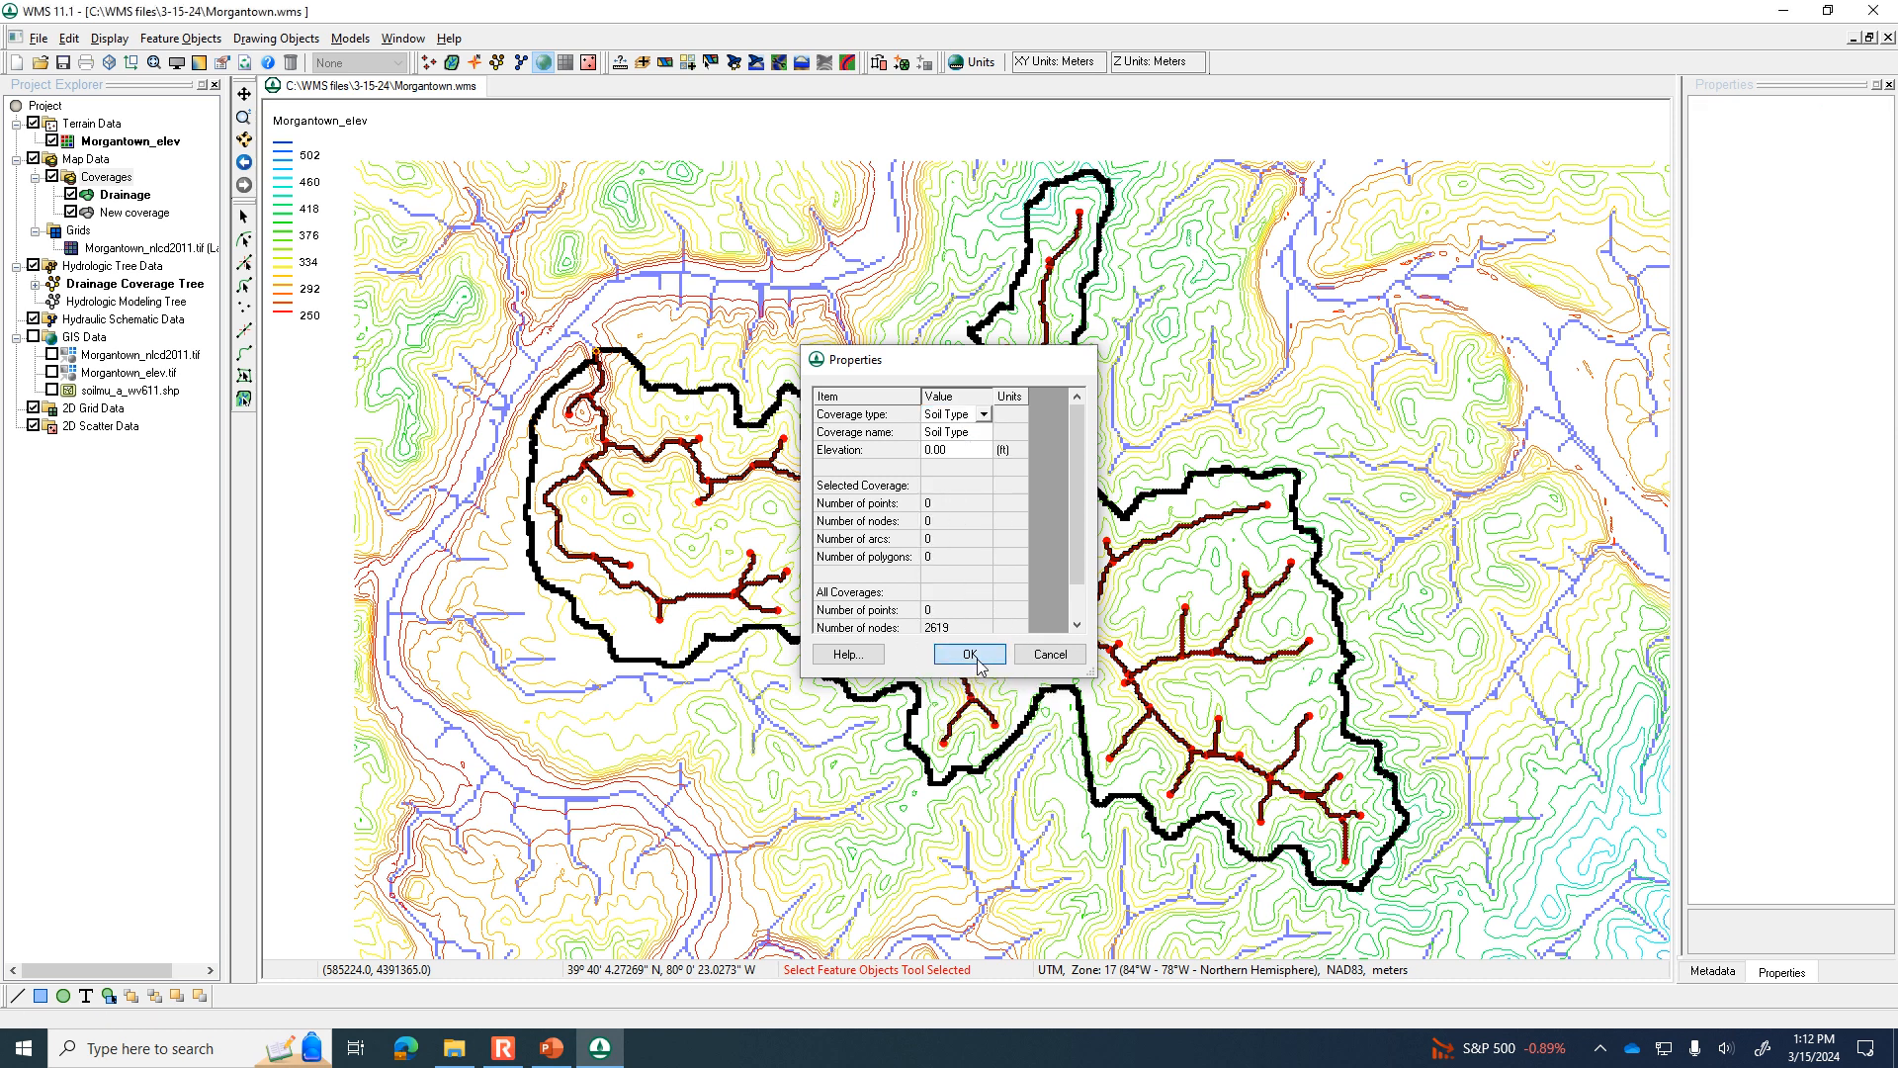
{"action": "left_click", "coordinate": [974, 654]}
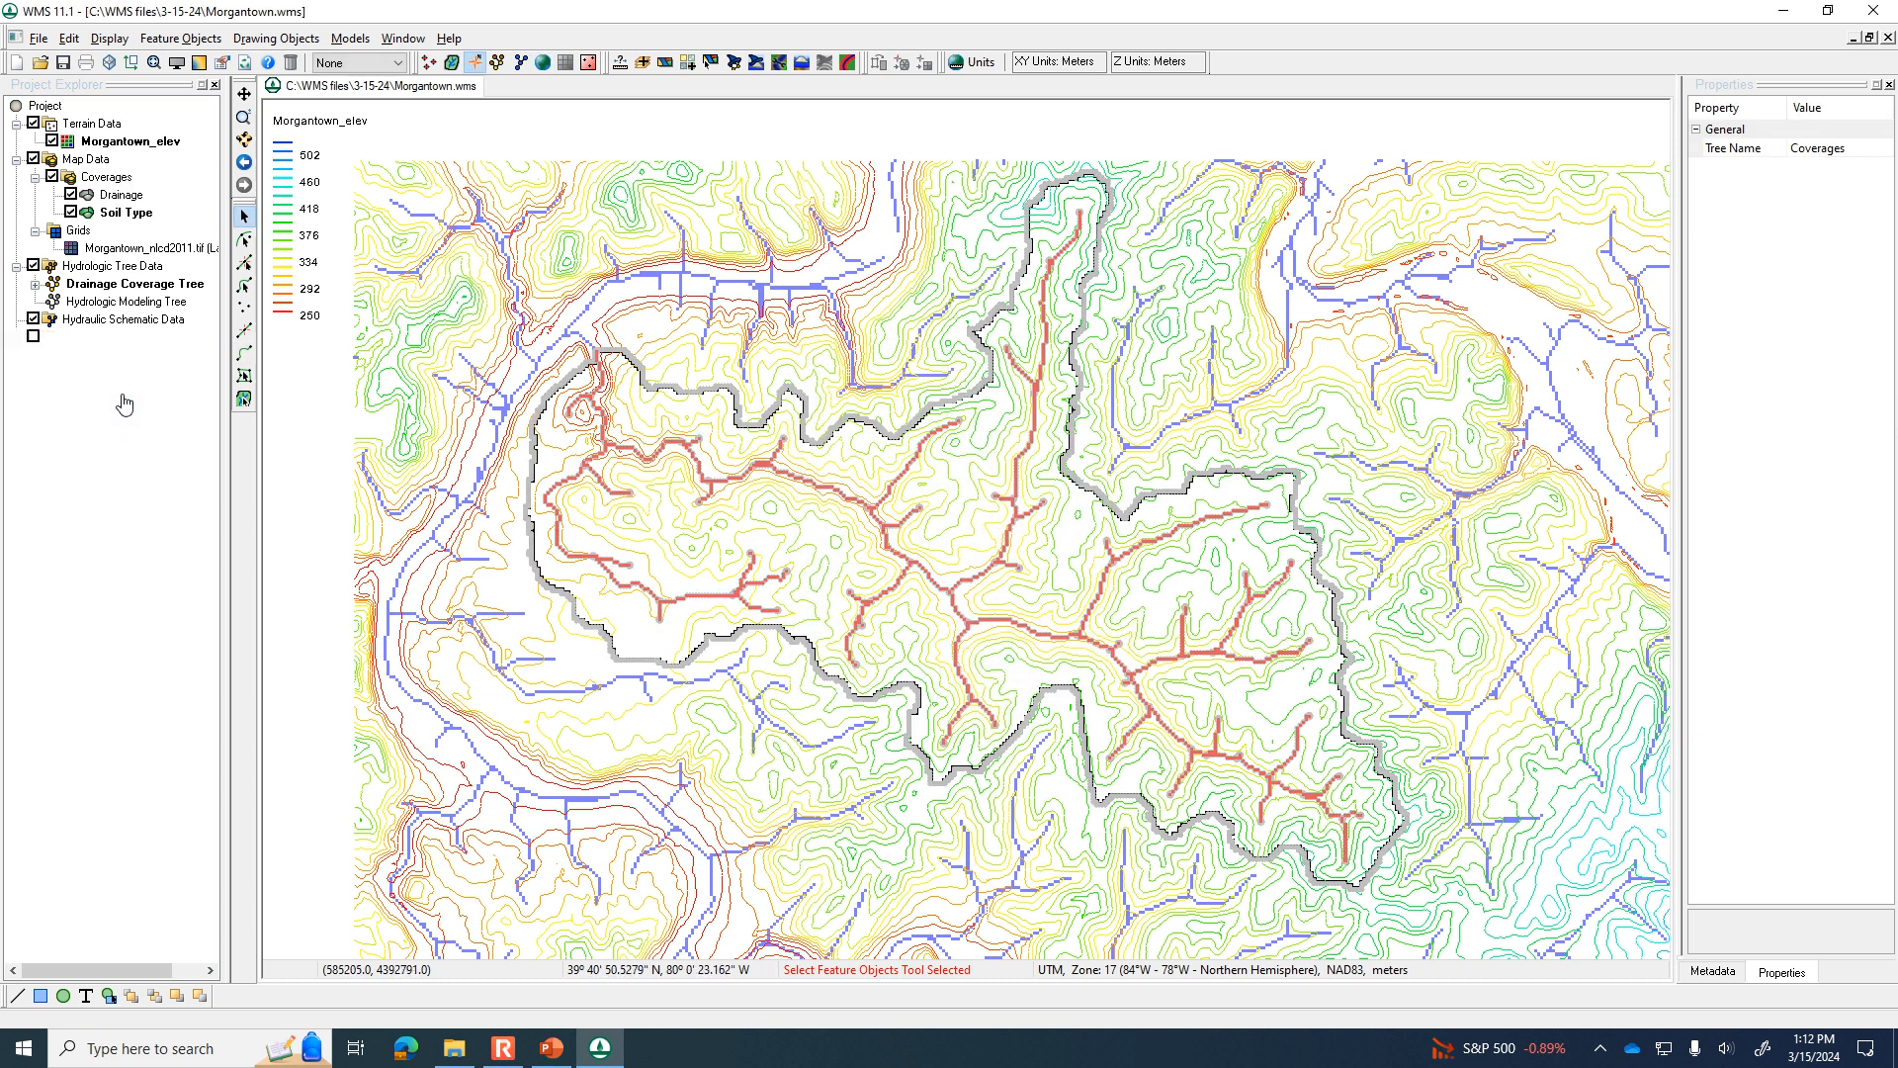
Display soilmu_a_wv611.shp, select its polygons across the whole watershed area, and join NRCS soil texture and HYDGRP data to the layer.
{"action": "left_click", "coordinate": [126, 392]}
{"action": "left_click", "coordinate": [53, 391]}
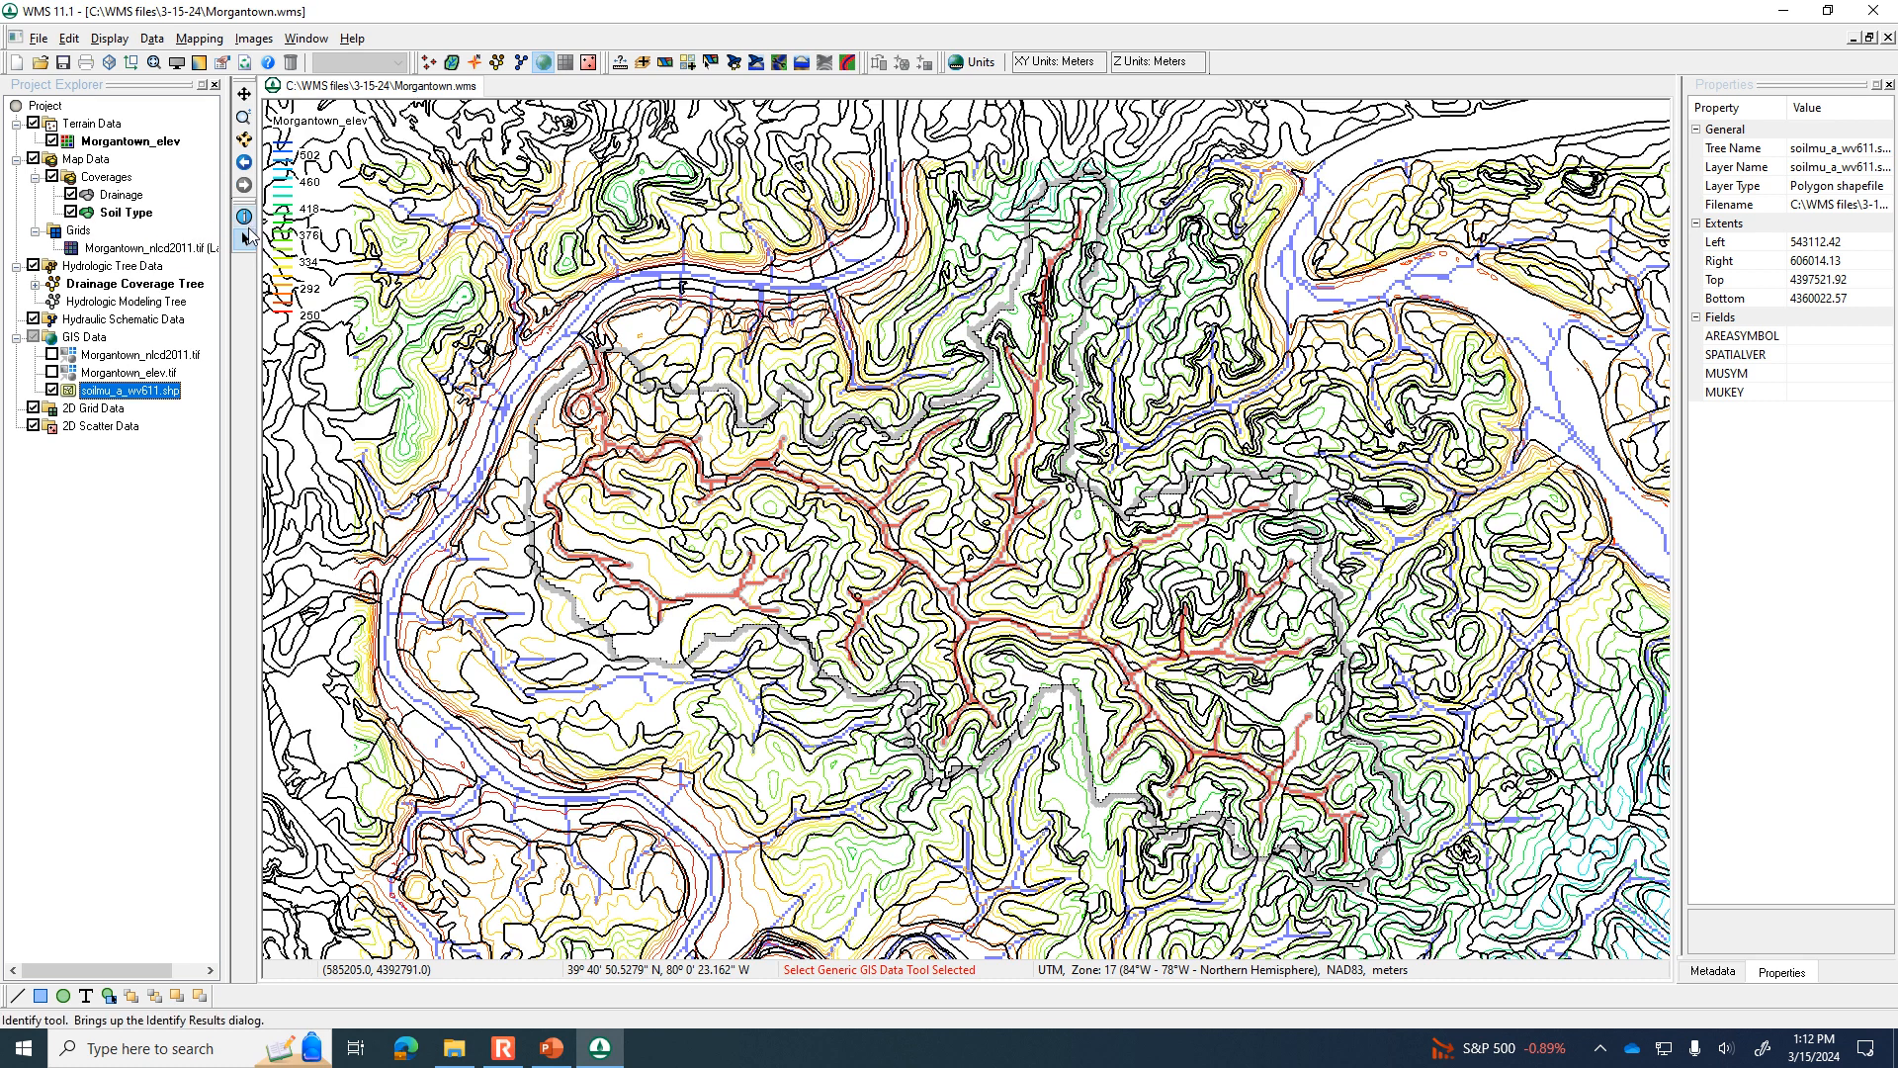
{"action": "left_click_drag", "start_coordinate": [424, 133], "coordinate": [1570, 919]}
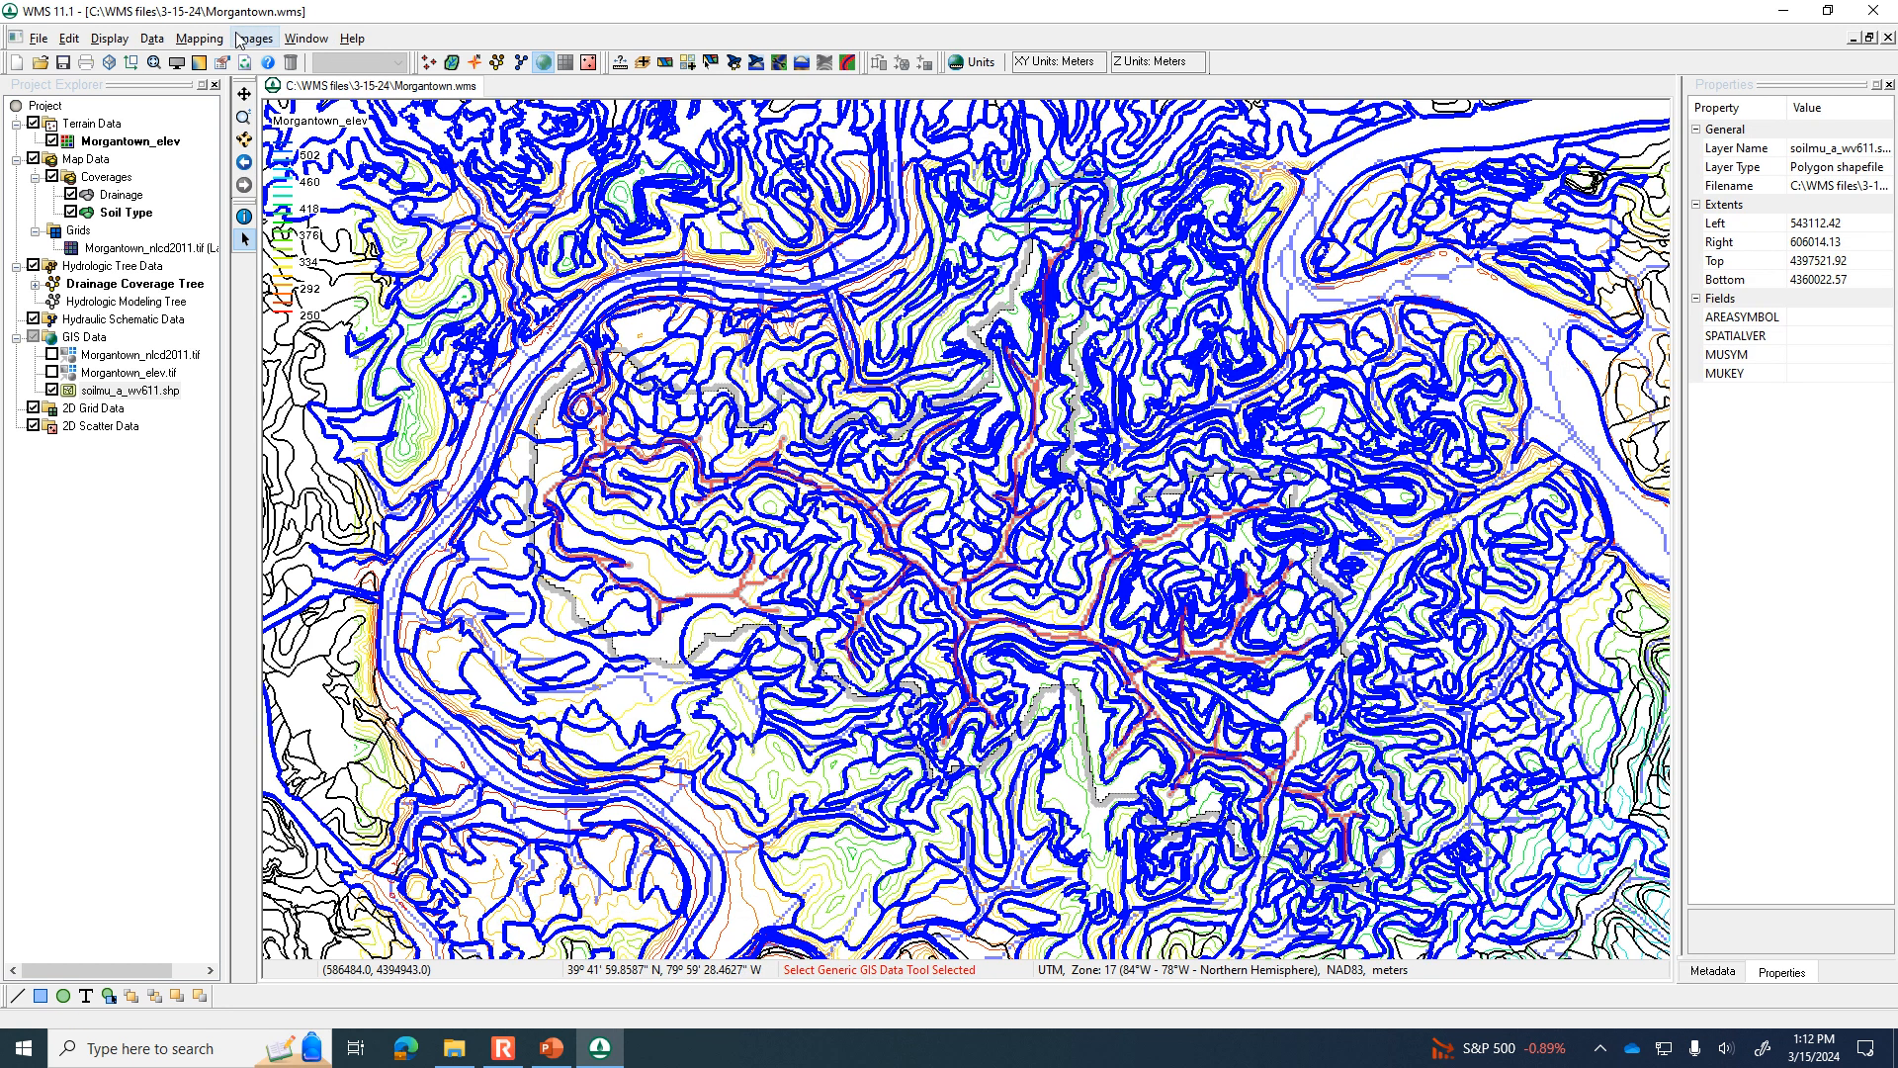
{"action": "right_click", "coordinate": [121, 399]}
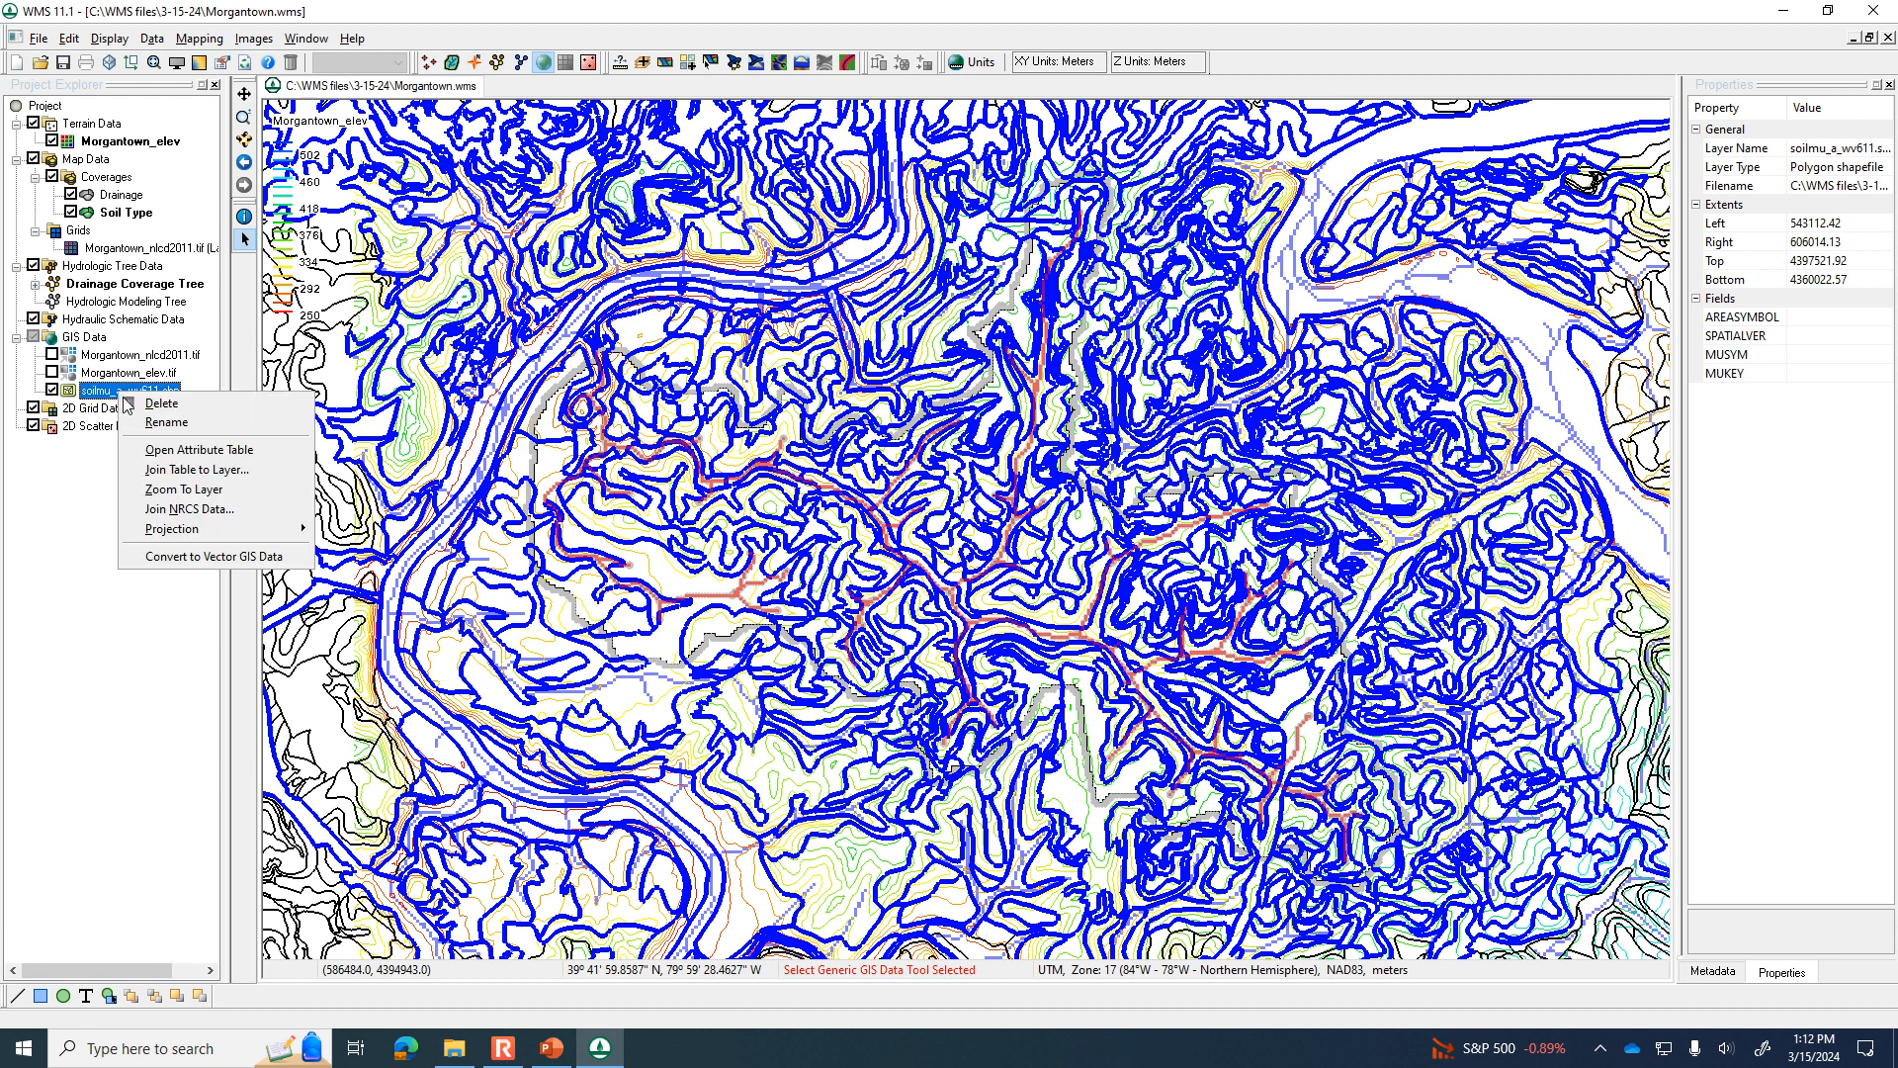
{"action": "left_click", "coordinate": [187, 506]}
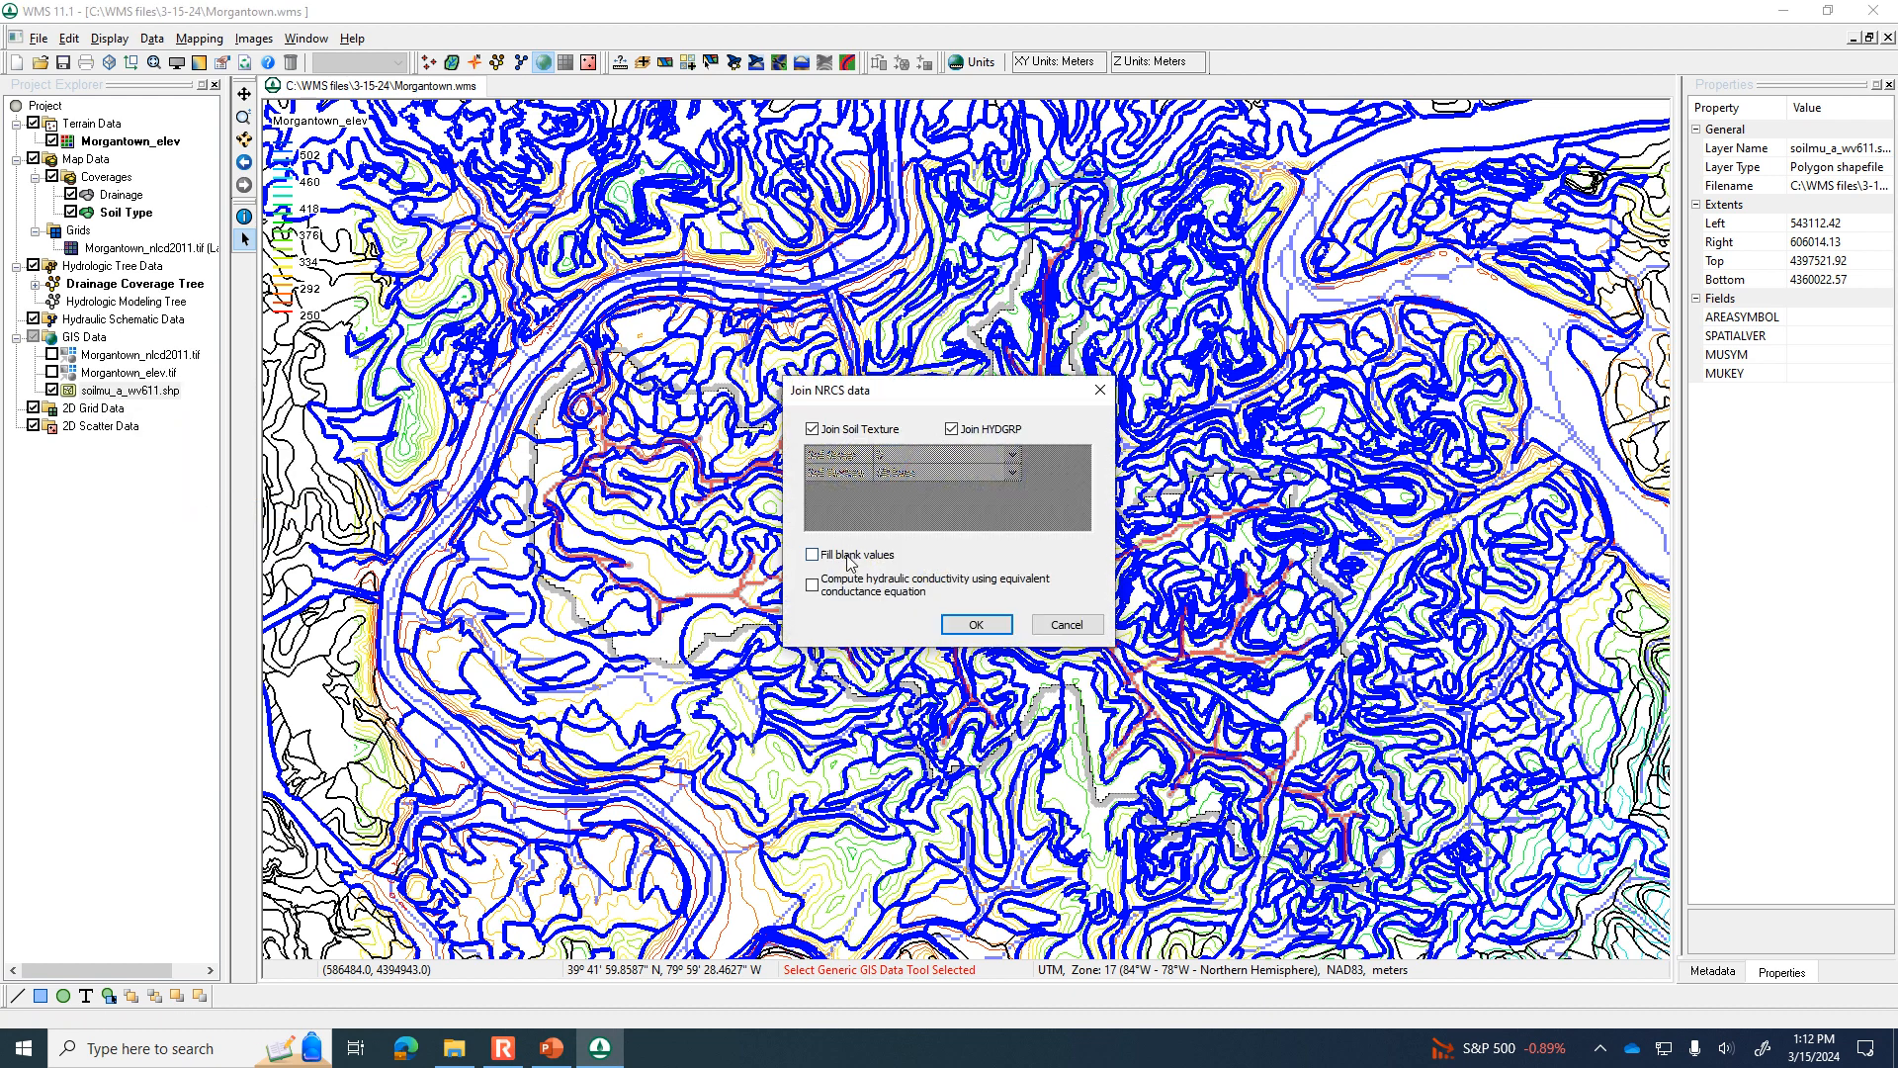
{"action": "left_click", "coordinate": [976, 624]}
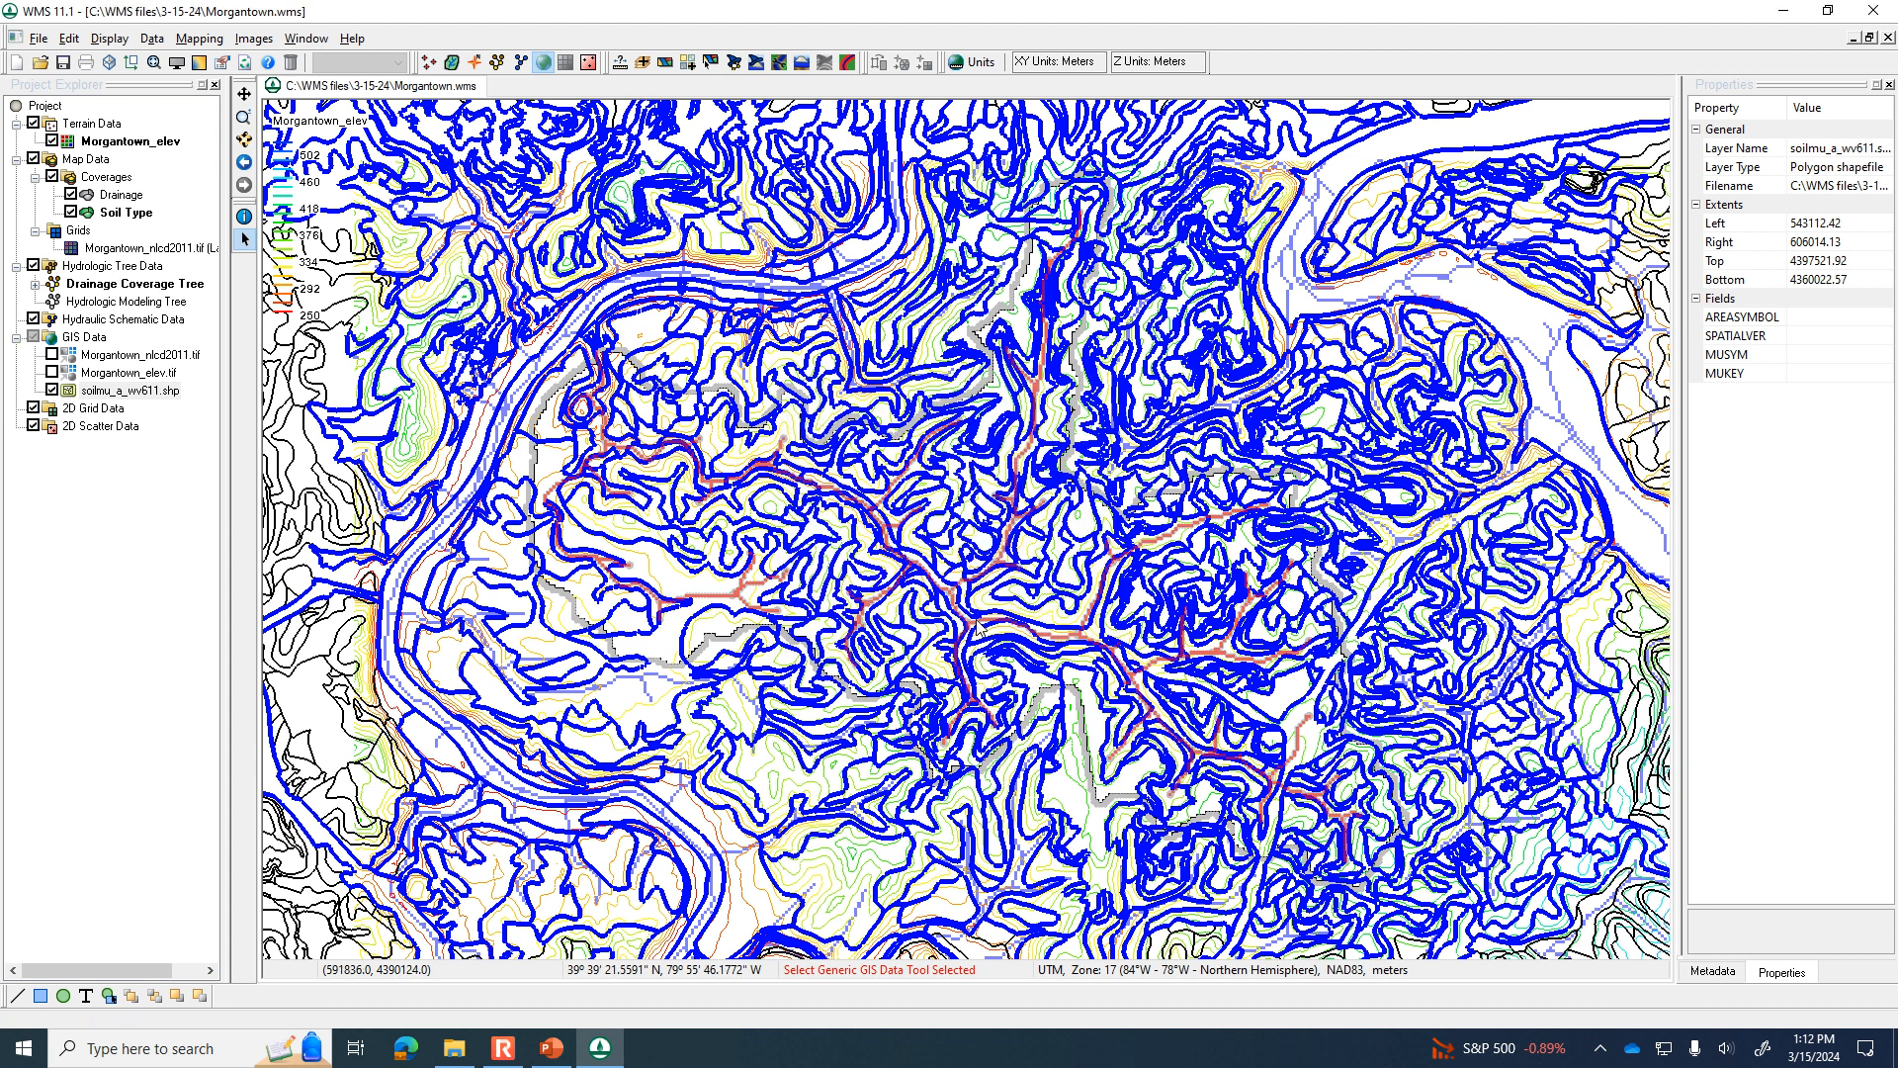
Map the selected soilmu_a_wv611.shp polygons to the Soil Type coverage with the default attribute mapping, and hide the shapefile.
{"action": "right_click", "coordinate": [124, 396]}
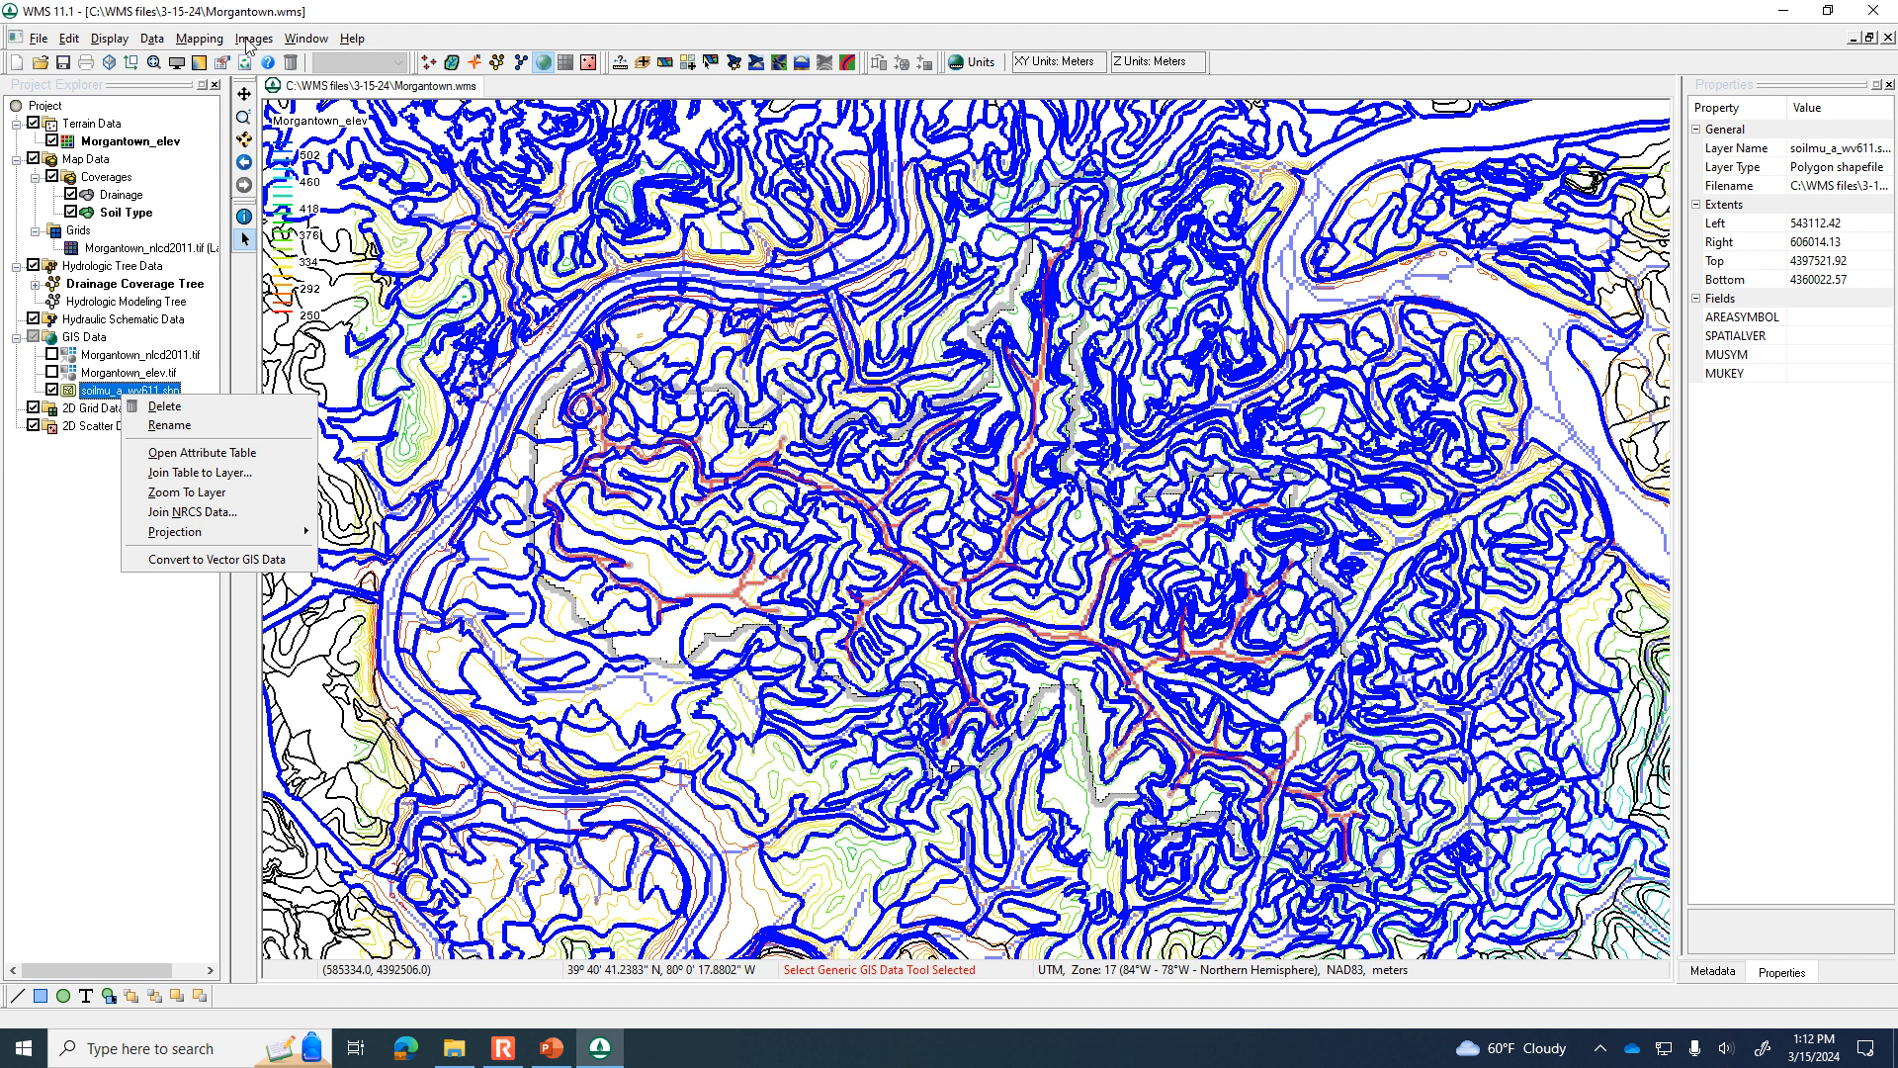
{"action": "left_click", "coordinate": [214, 41]}
{"action": "left_click", "coordinate": [238, 62]}
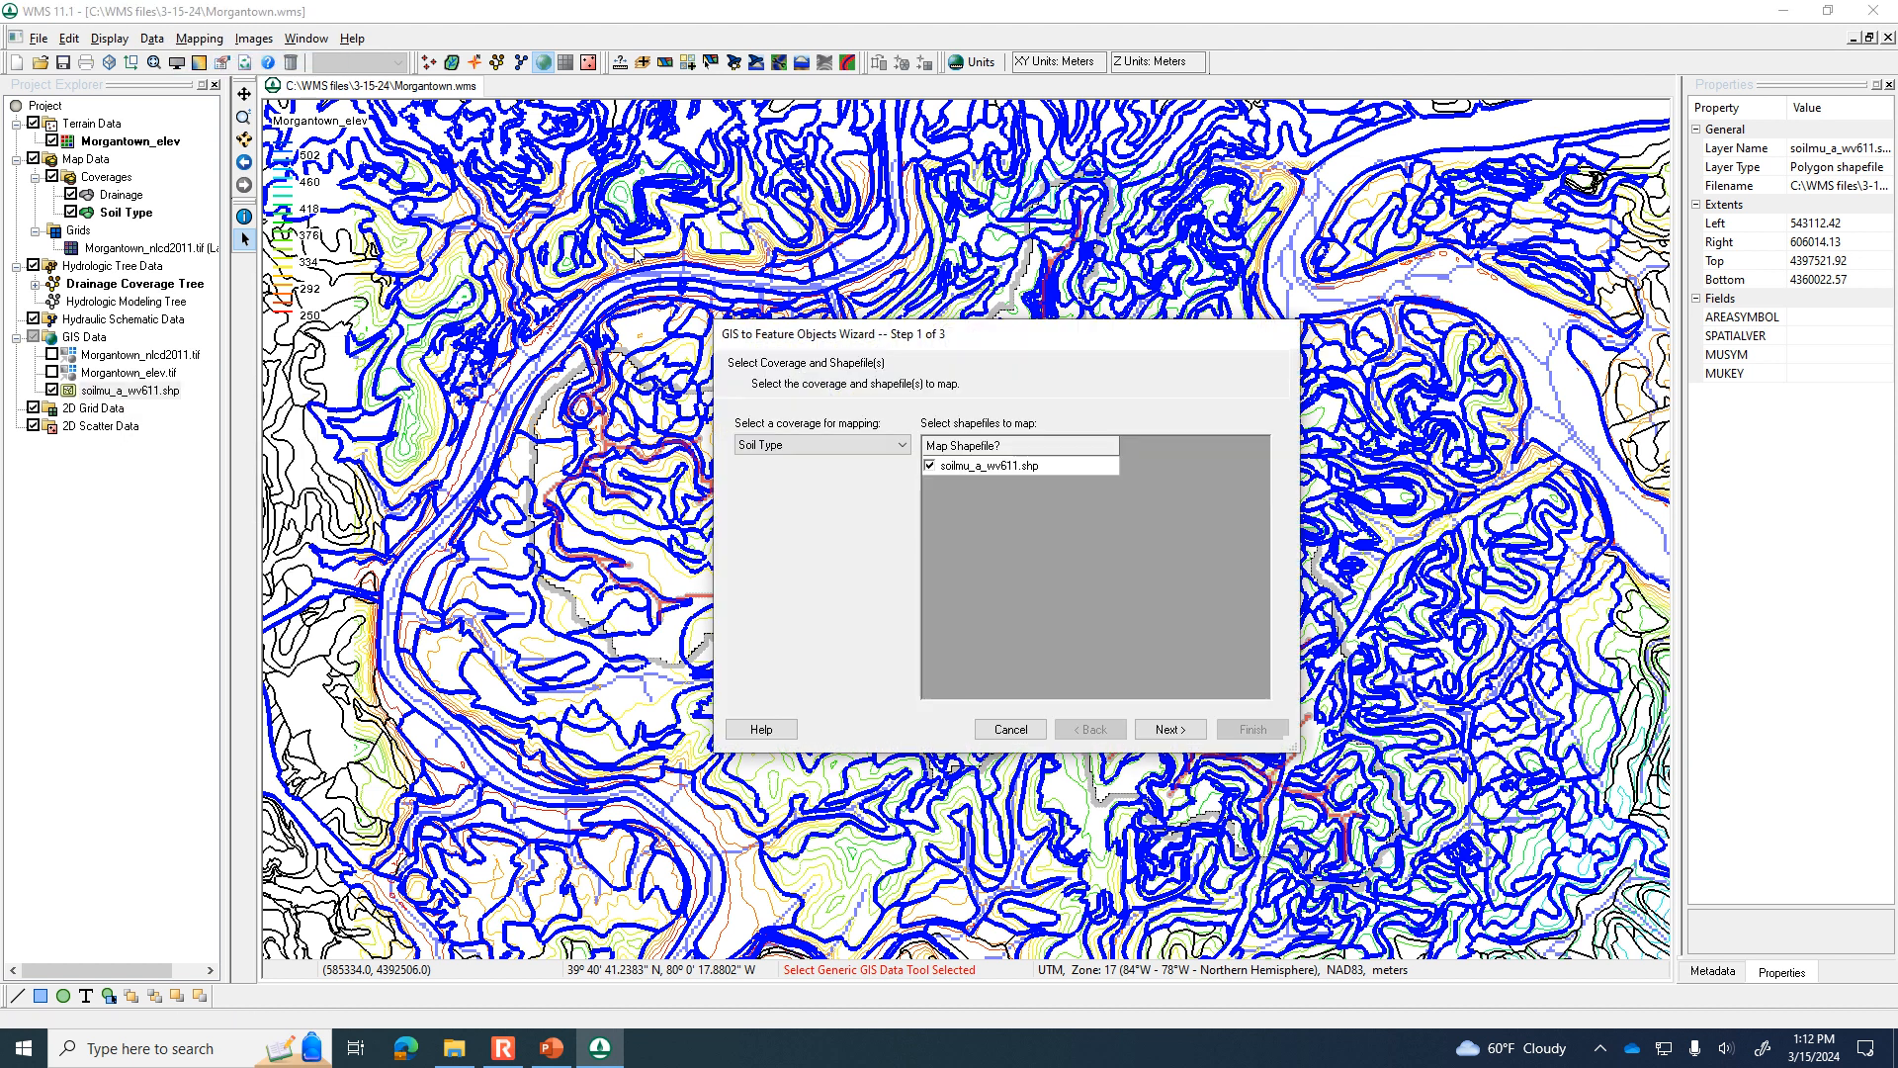
{"action": "left_click", "coordinate": [1156, 730]}
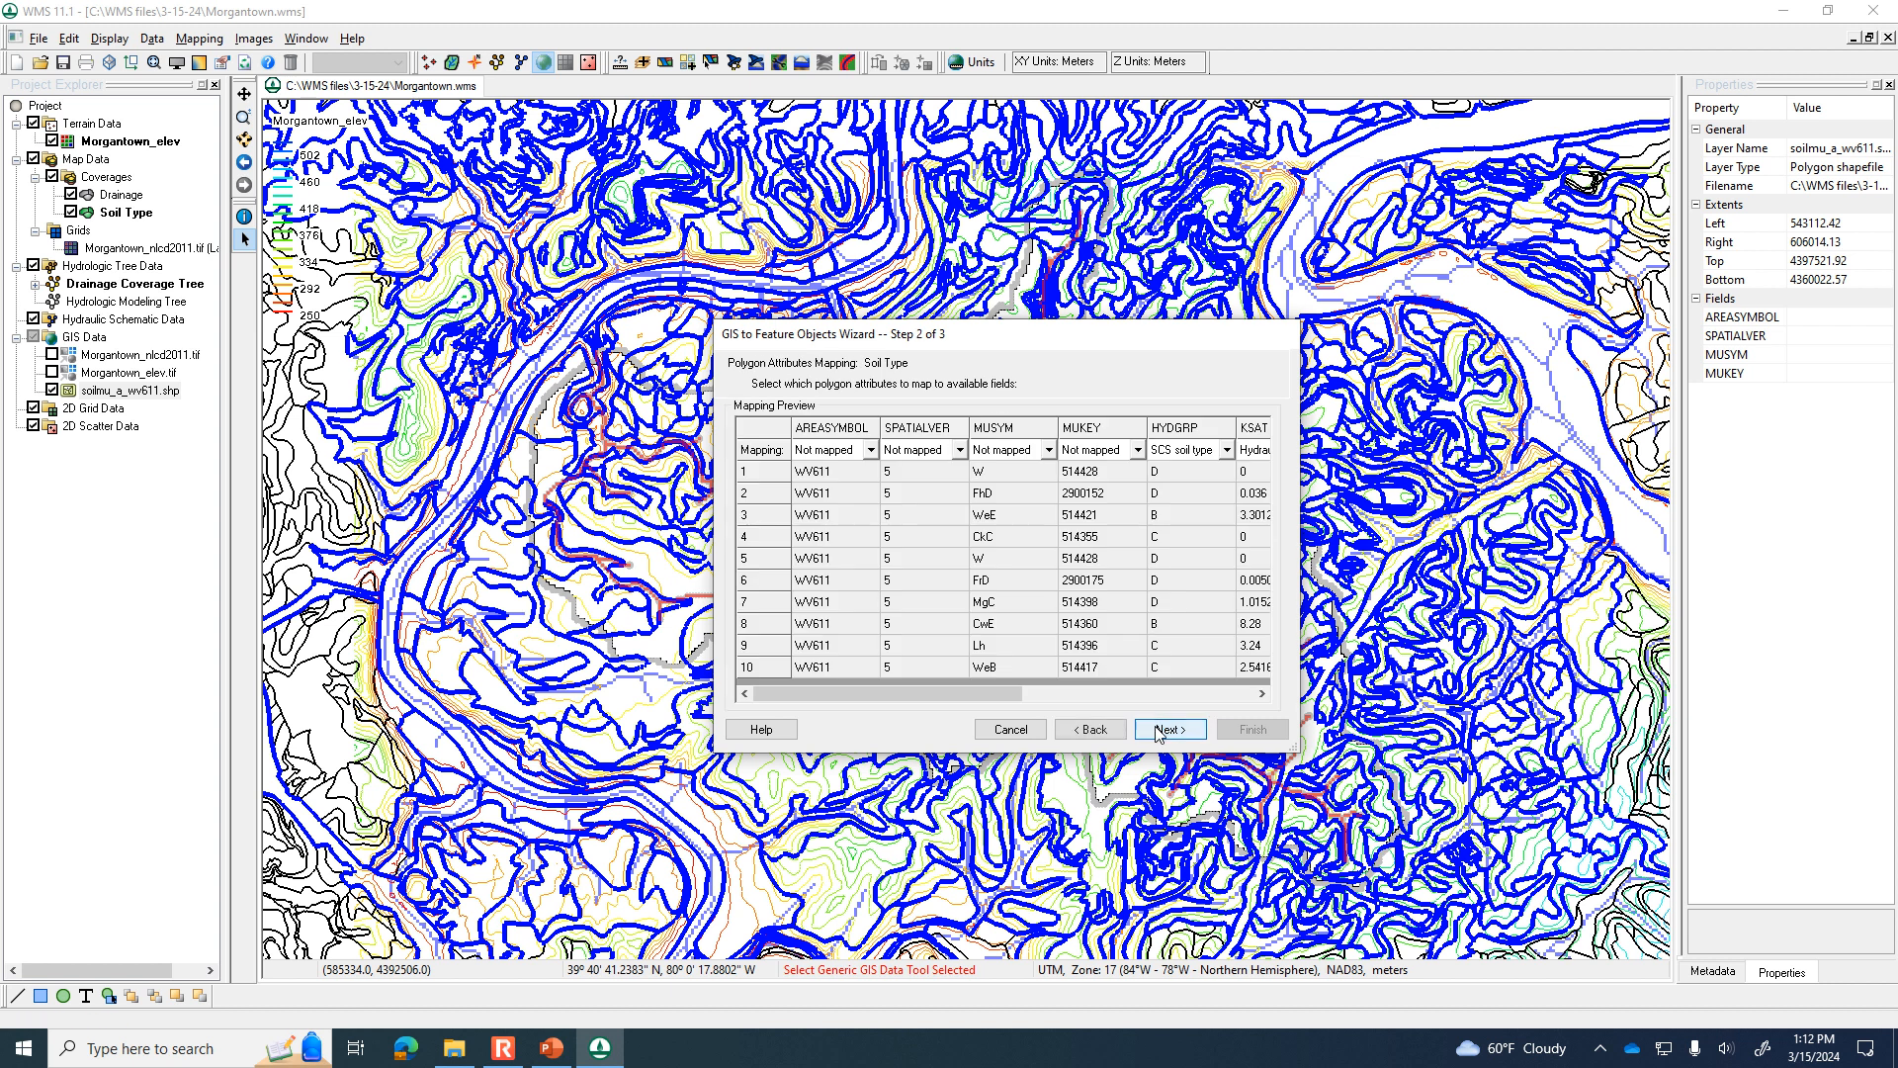
{"action": "left_click", "coordinate": [1159, 731]}
{"action": "left_click", "coordinate": [1236, 729]}
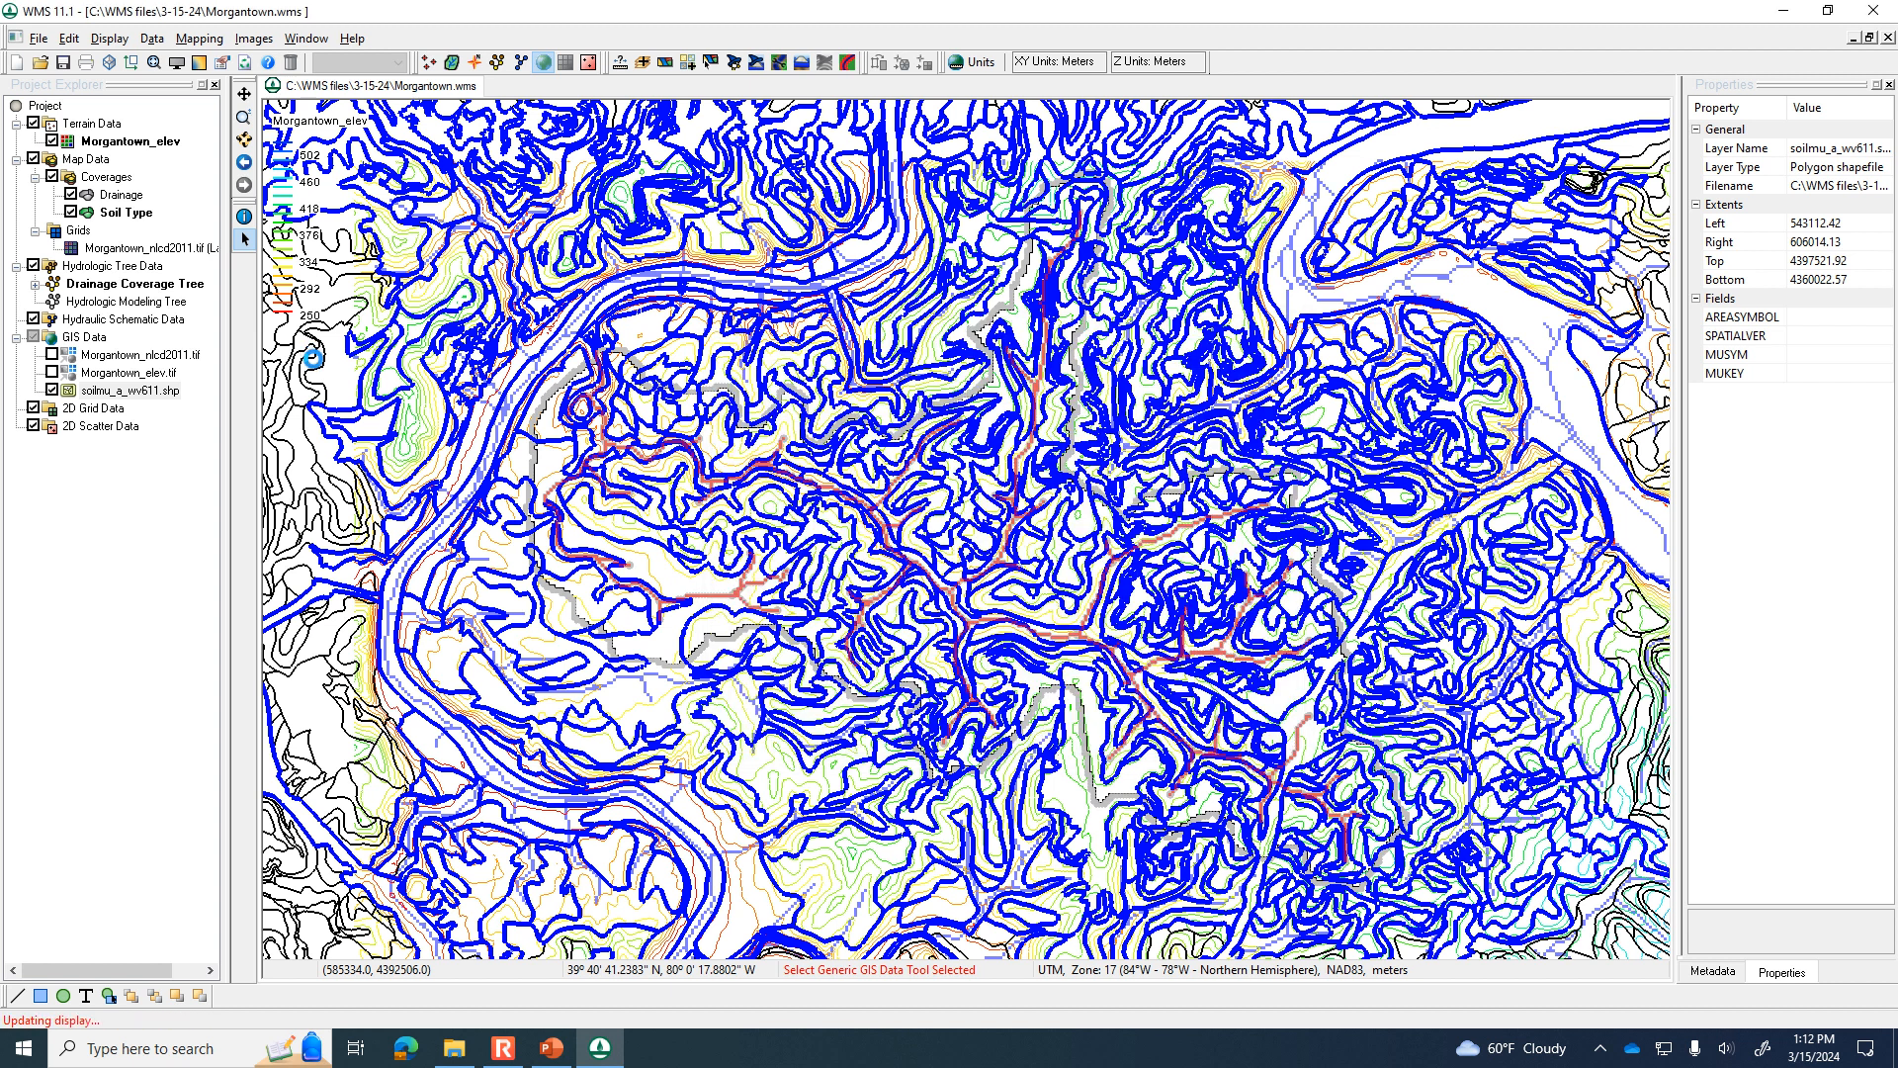
{"action": "left_click", "coordinate": [53, 389]}
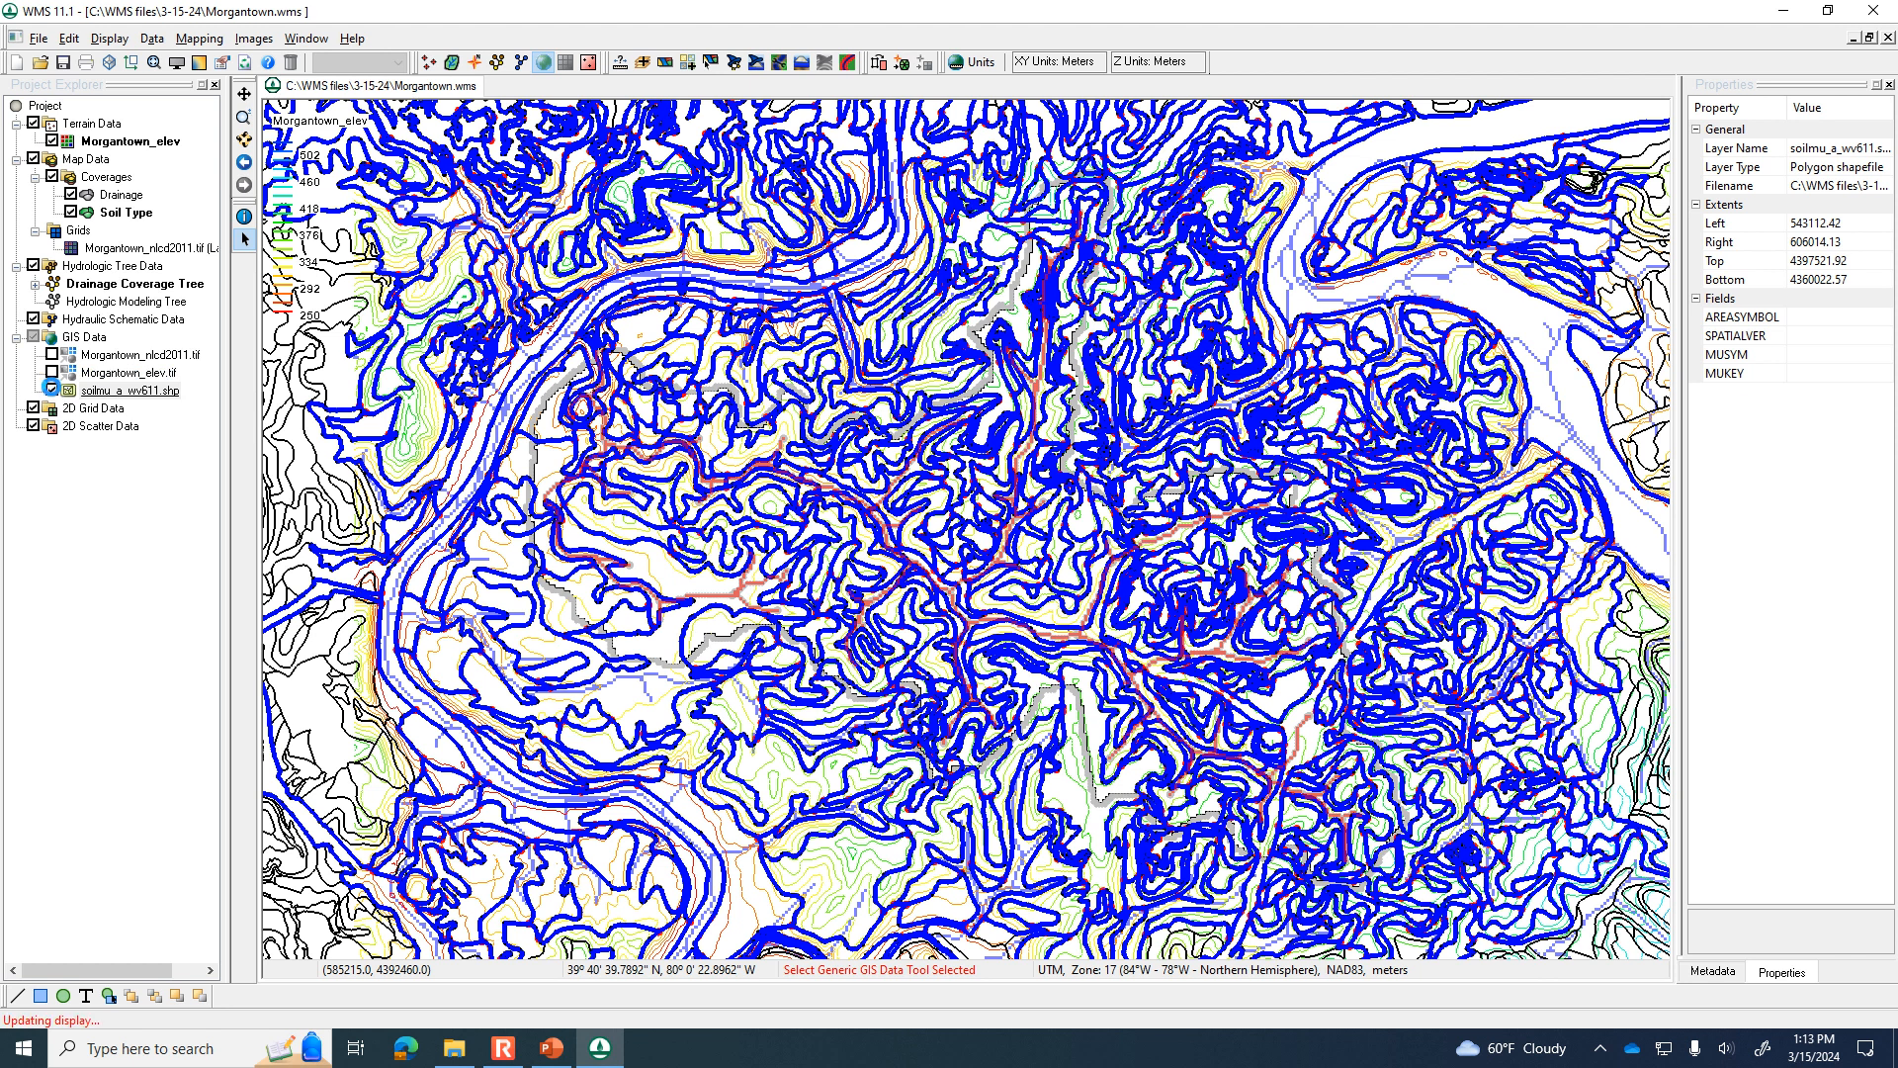
Compute SCS curve numbers for the Drainage coverage from the Soil Type coverage and land-use grid, importing the table IWW Curve Number.txt.
{"action": "left_click", "coordinate": [116, 195]}
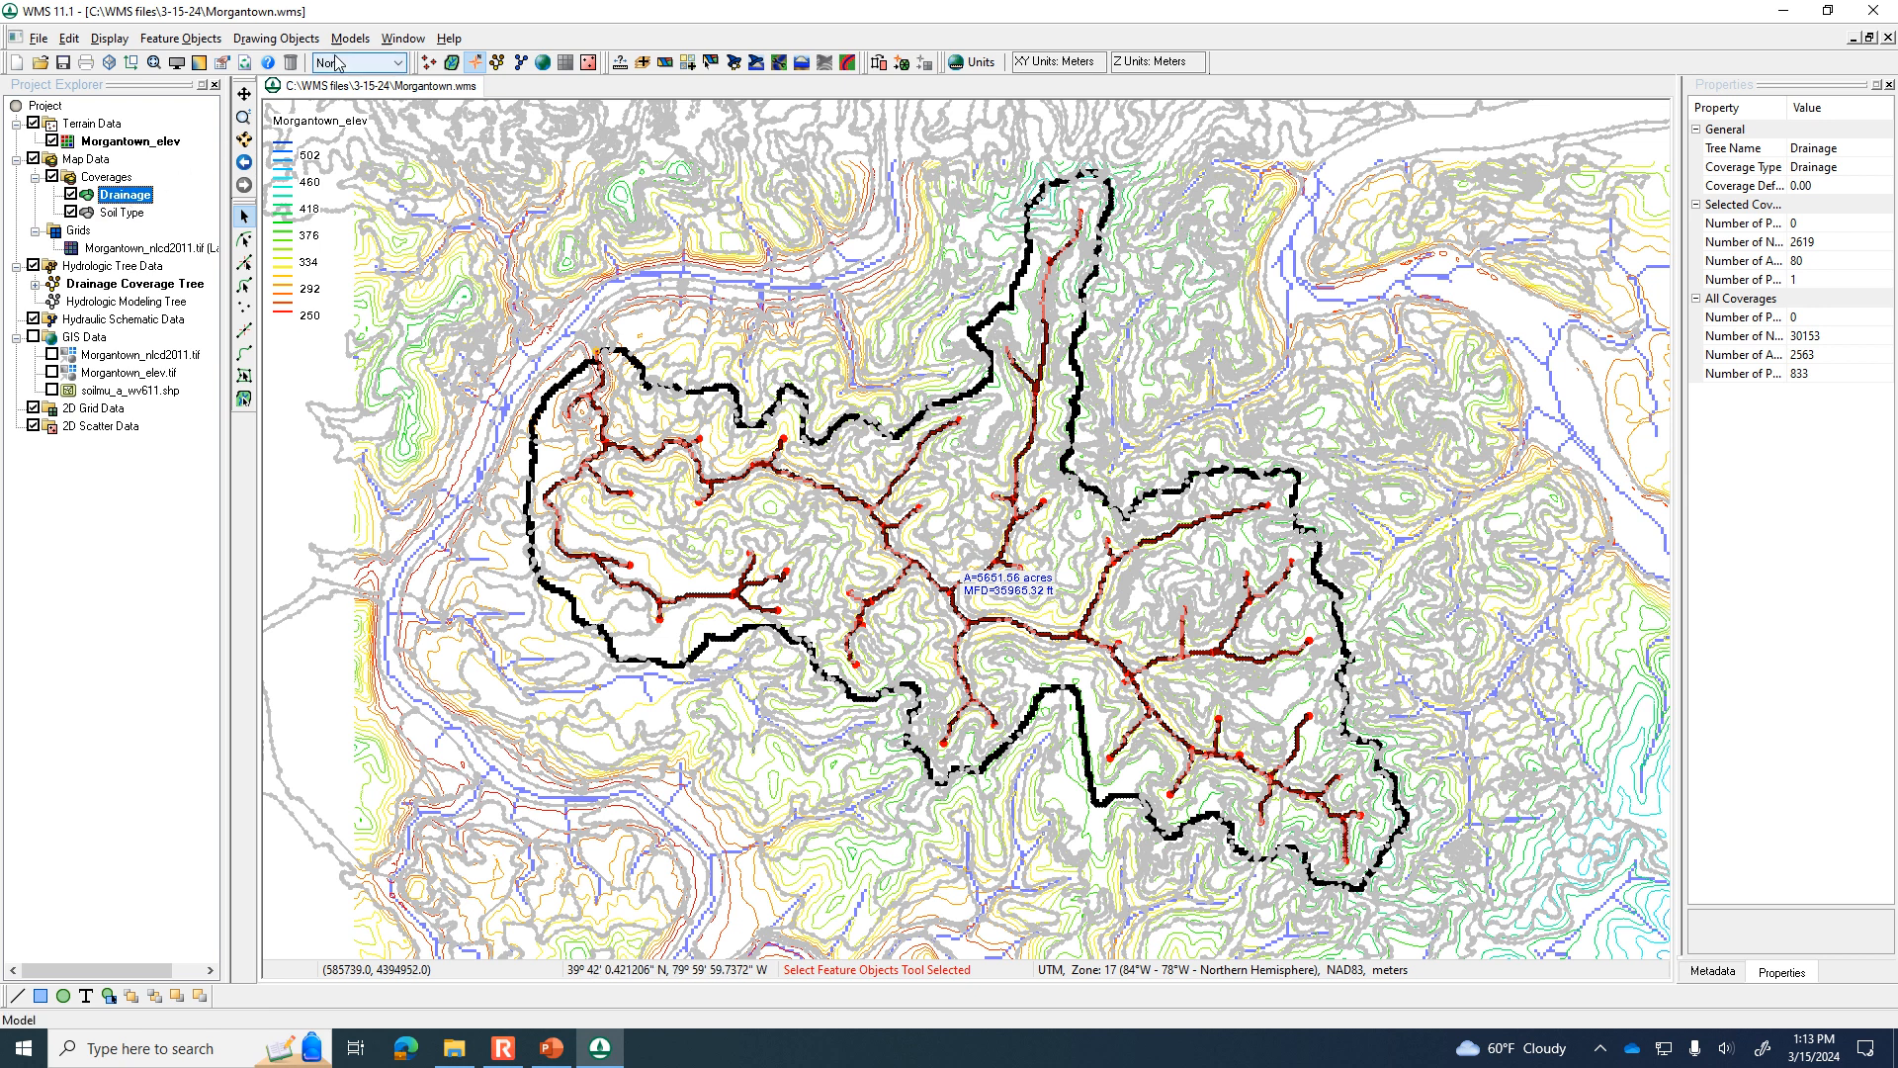
{"action": "left_click", "coordinate": [498, 63]}
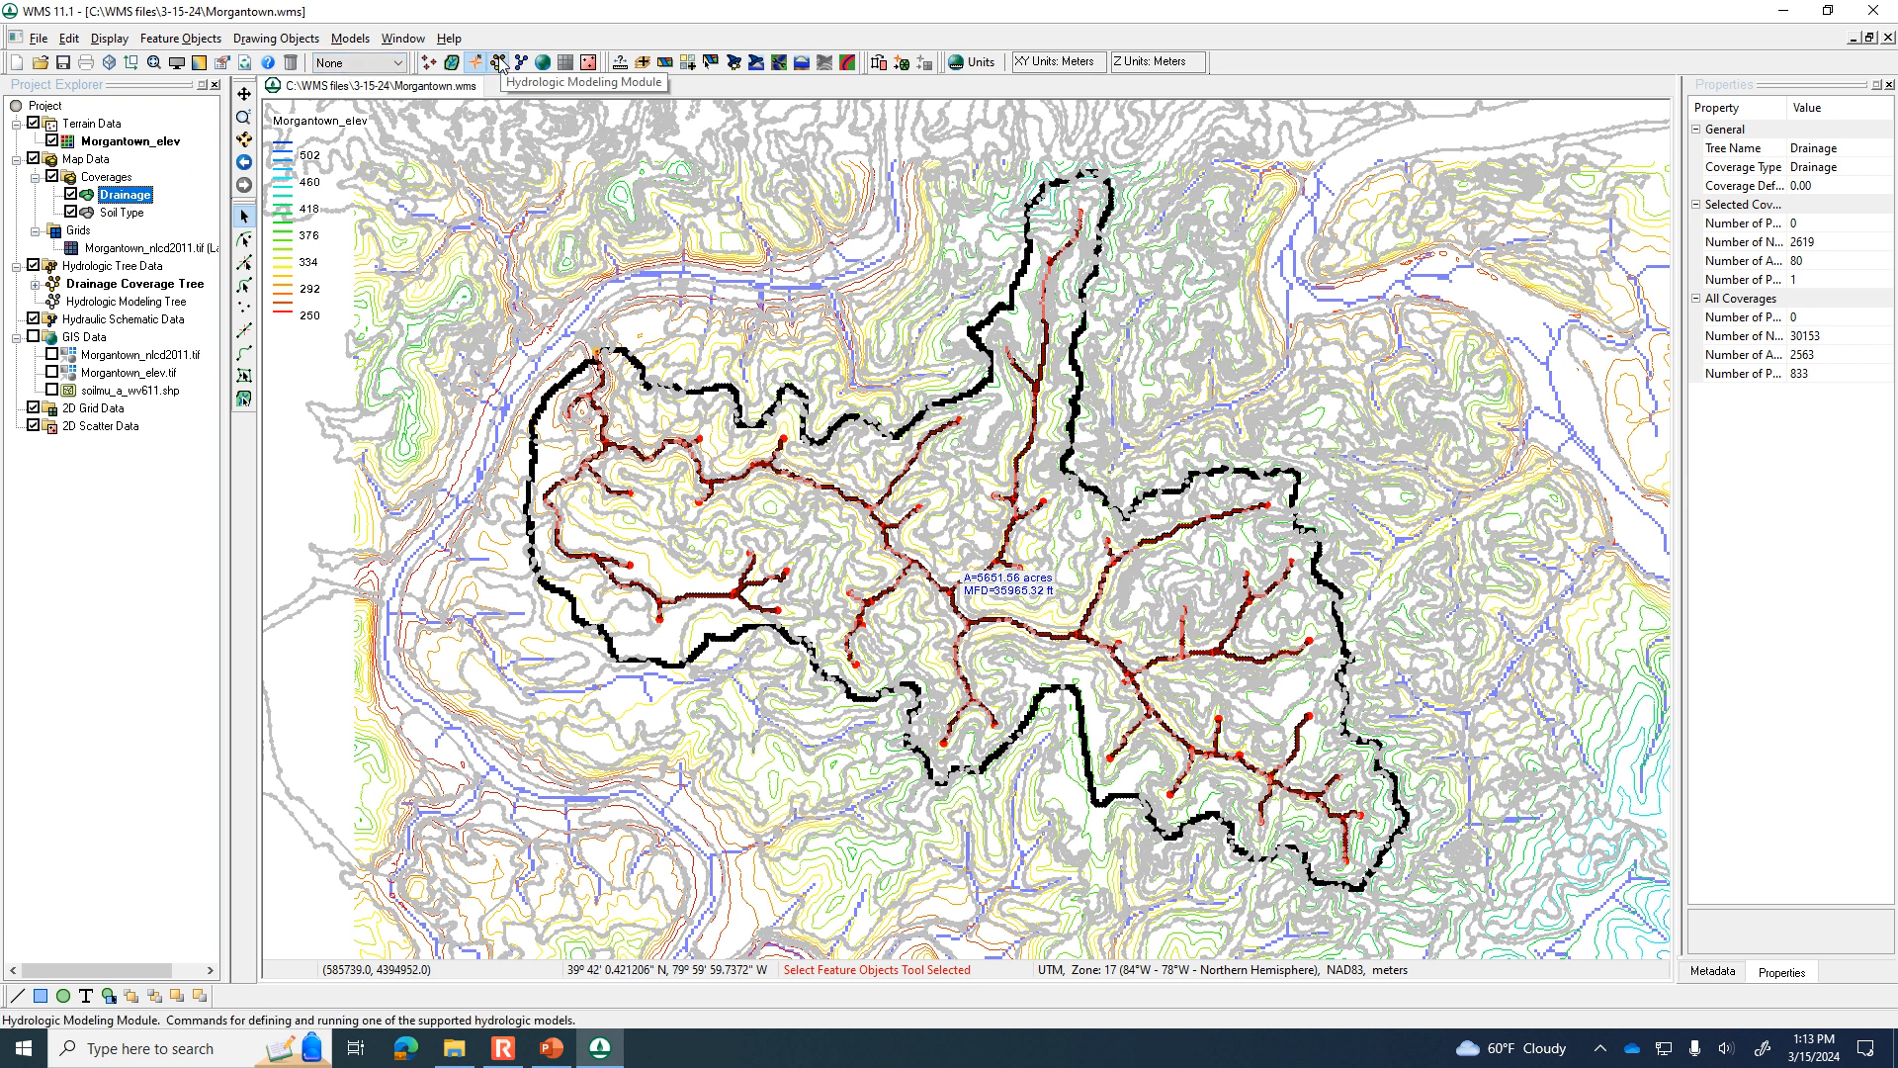
{"action": "left_click", "coordinate": [298, 37]}
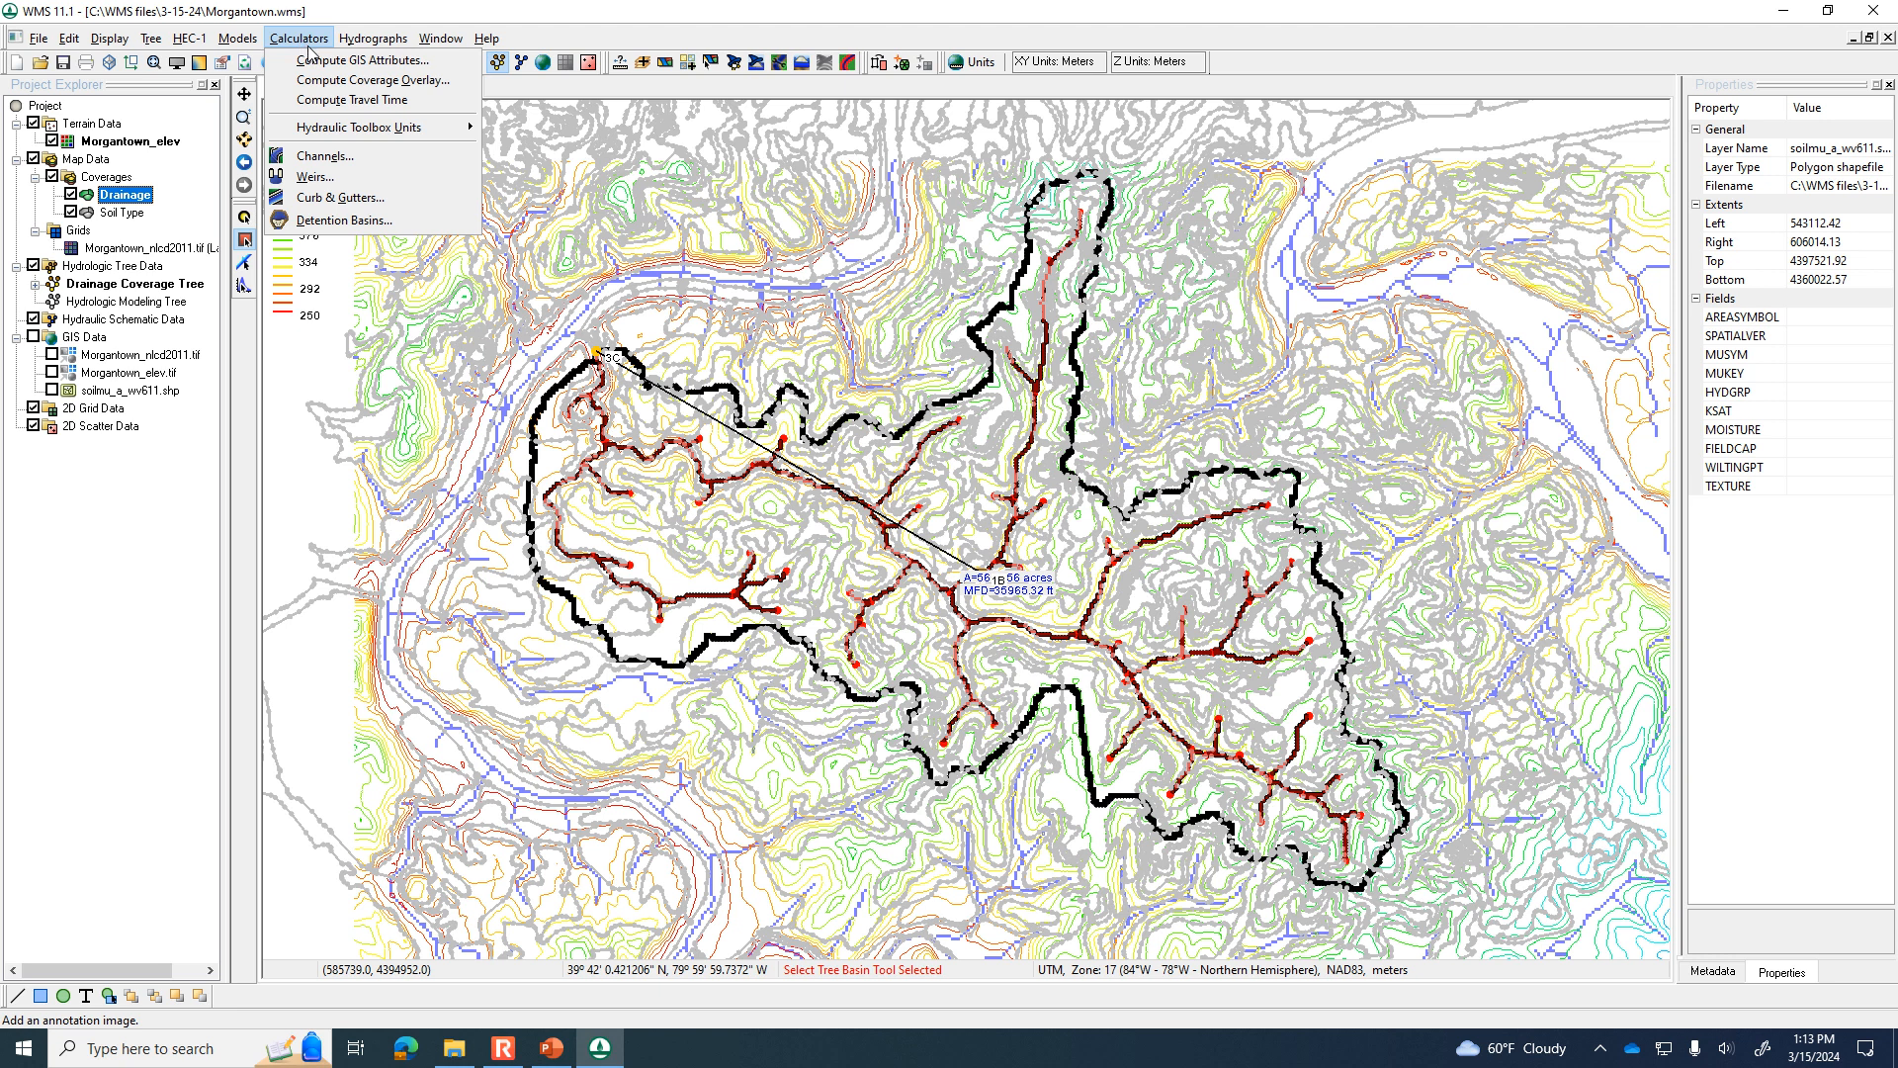
{"action": "left_click", "coordinate": [324, 61]}
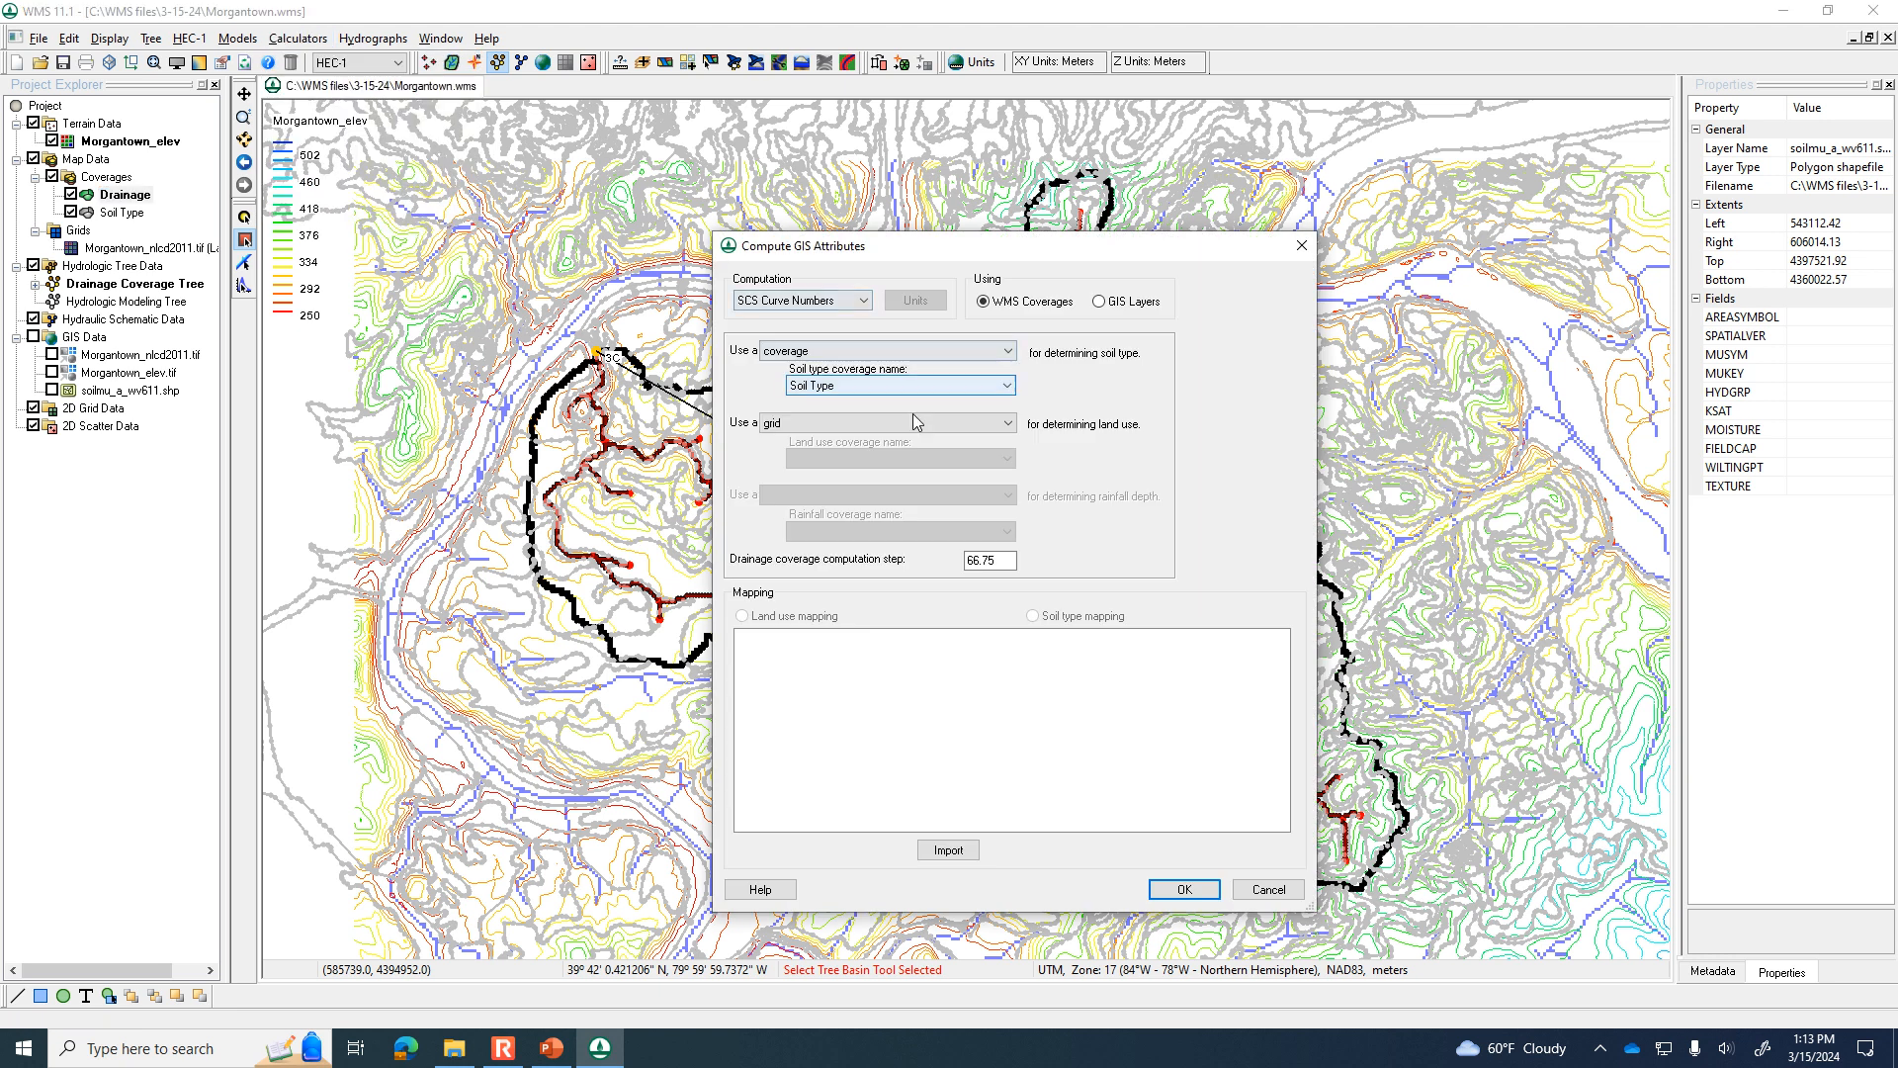
{"action": "left_click", "coordinate": [948, 849]}
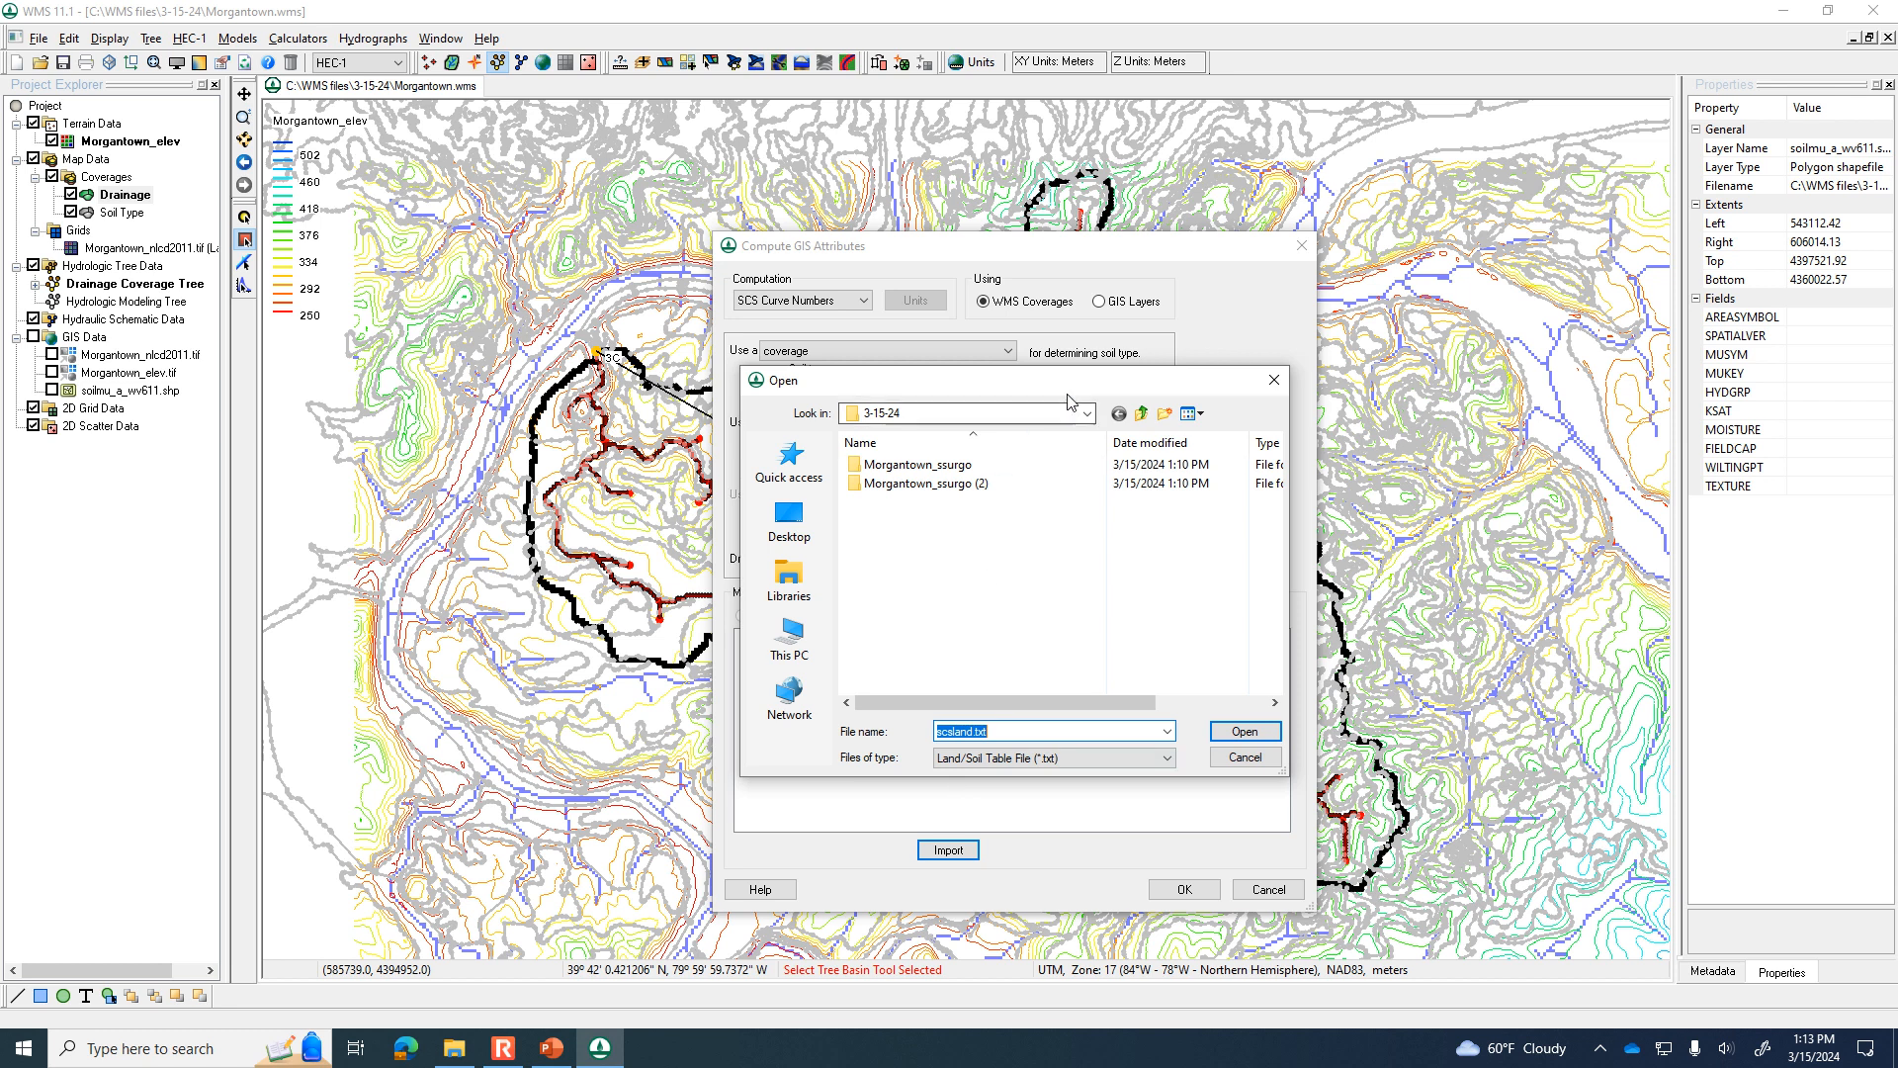
{"action": "left_click", "coordinate": [1142, 413]}
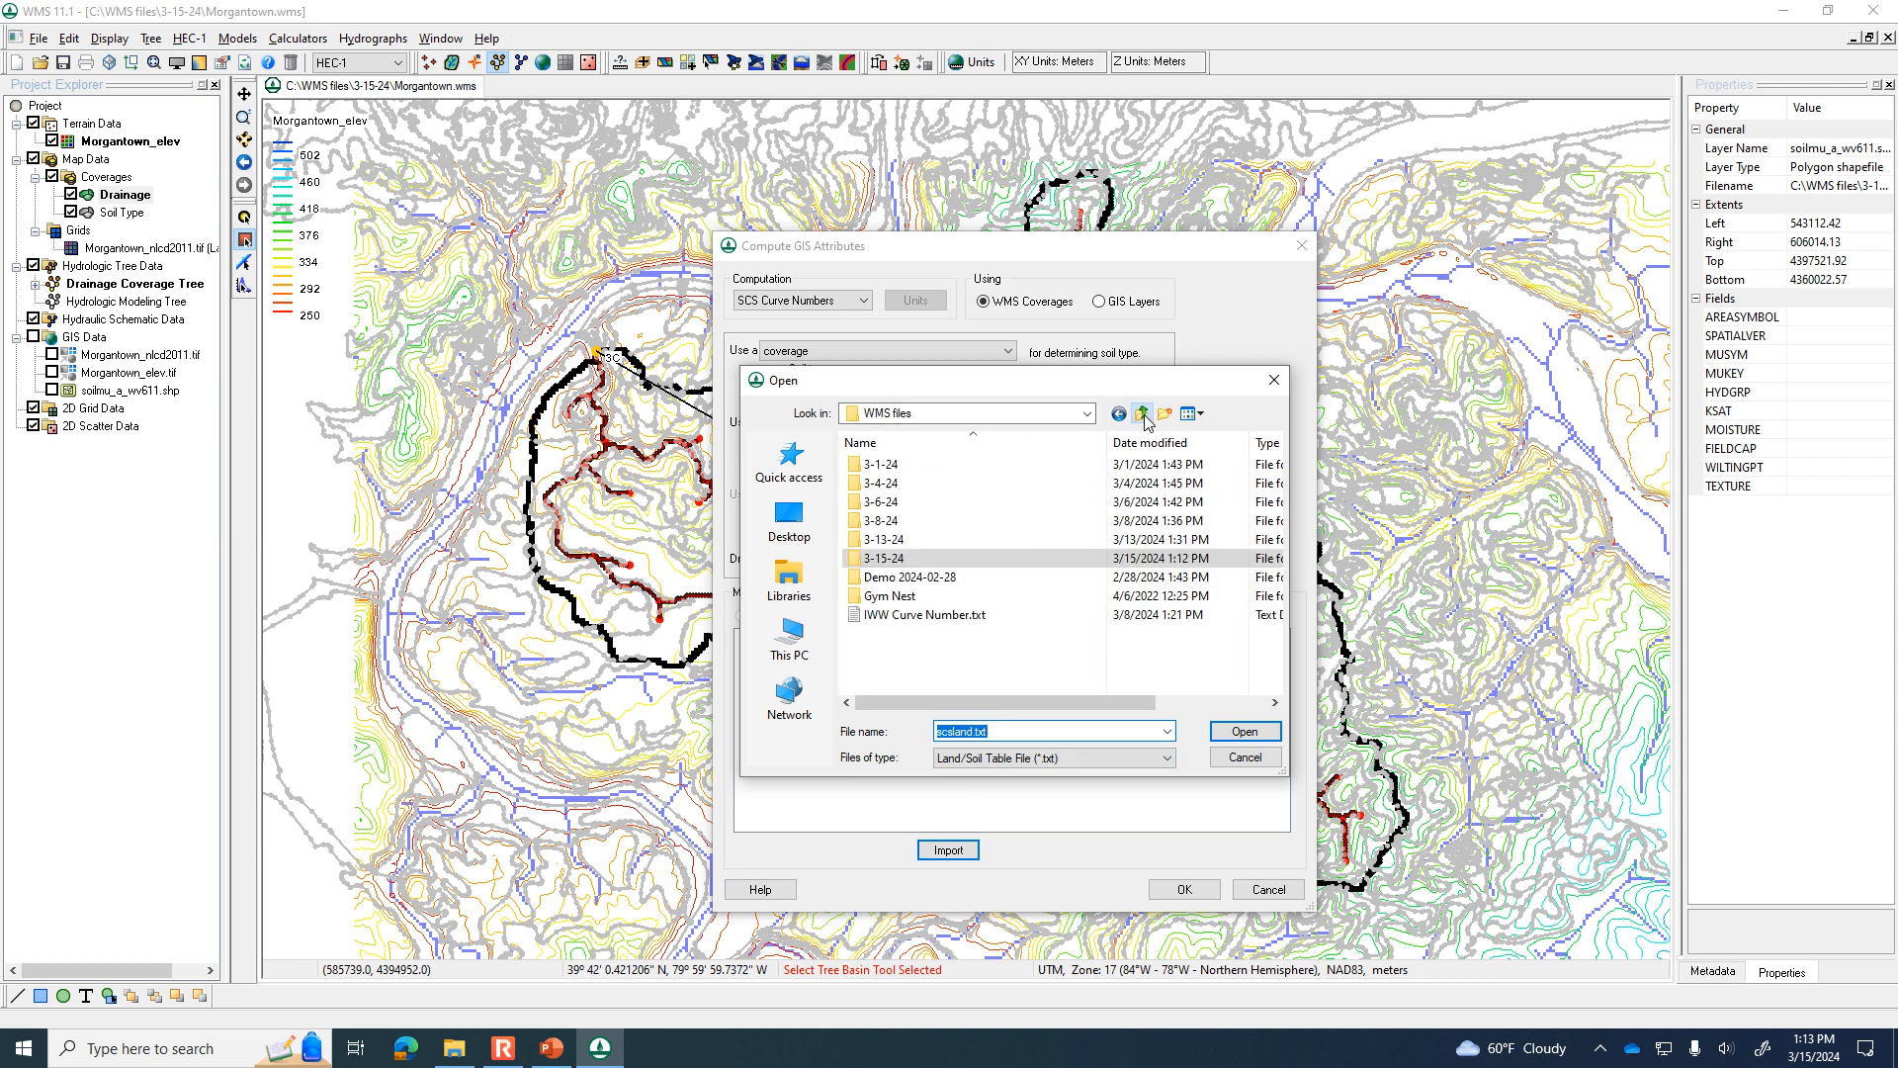
{"action": "left_click", "coordinate": [949, 615]}
{"action": "left_click", "coordinate": [1229, 731]}
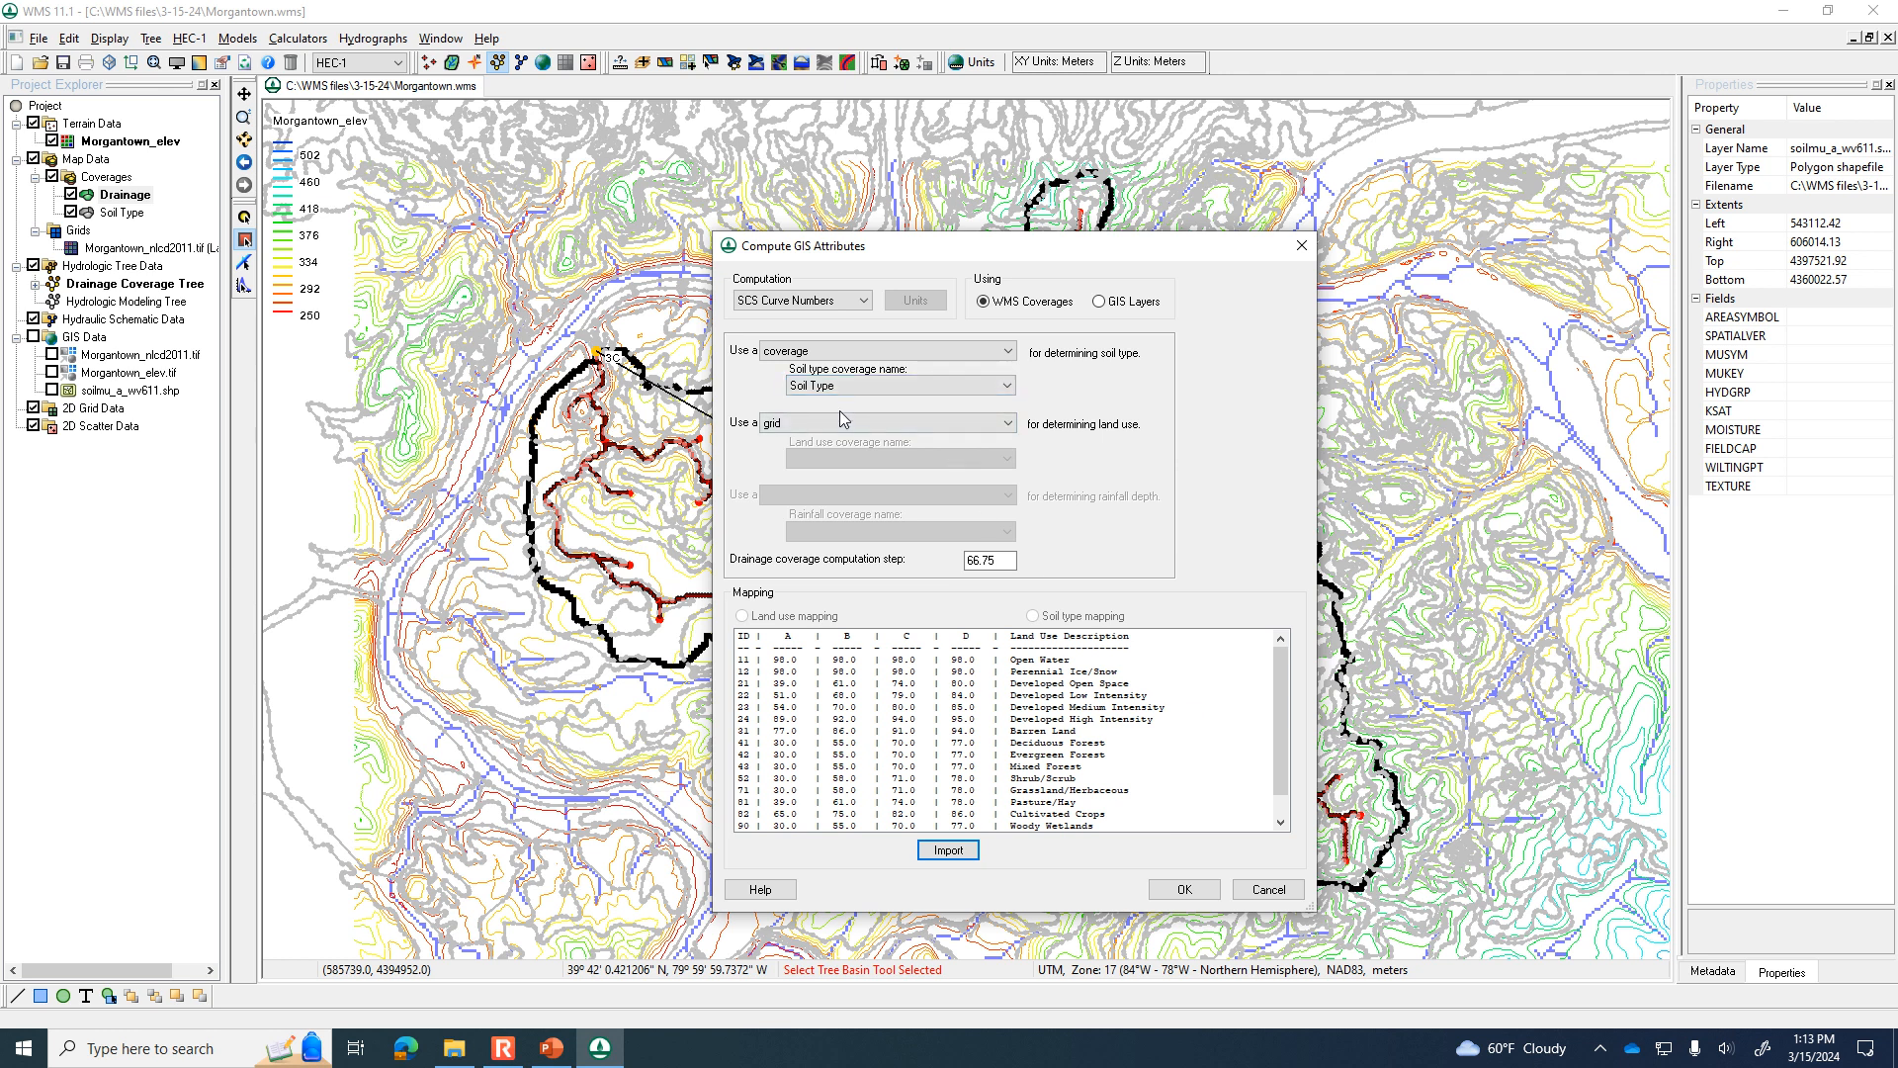
{"action": "left_click", "coordinate": [1167, 888]}
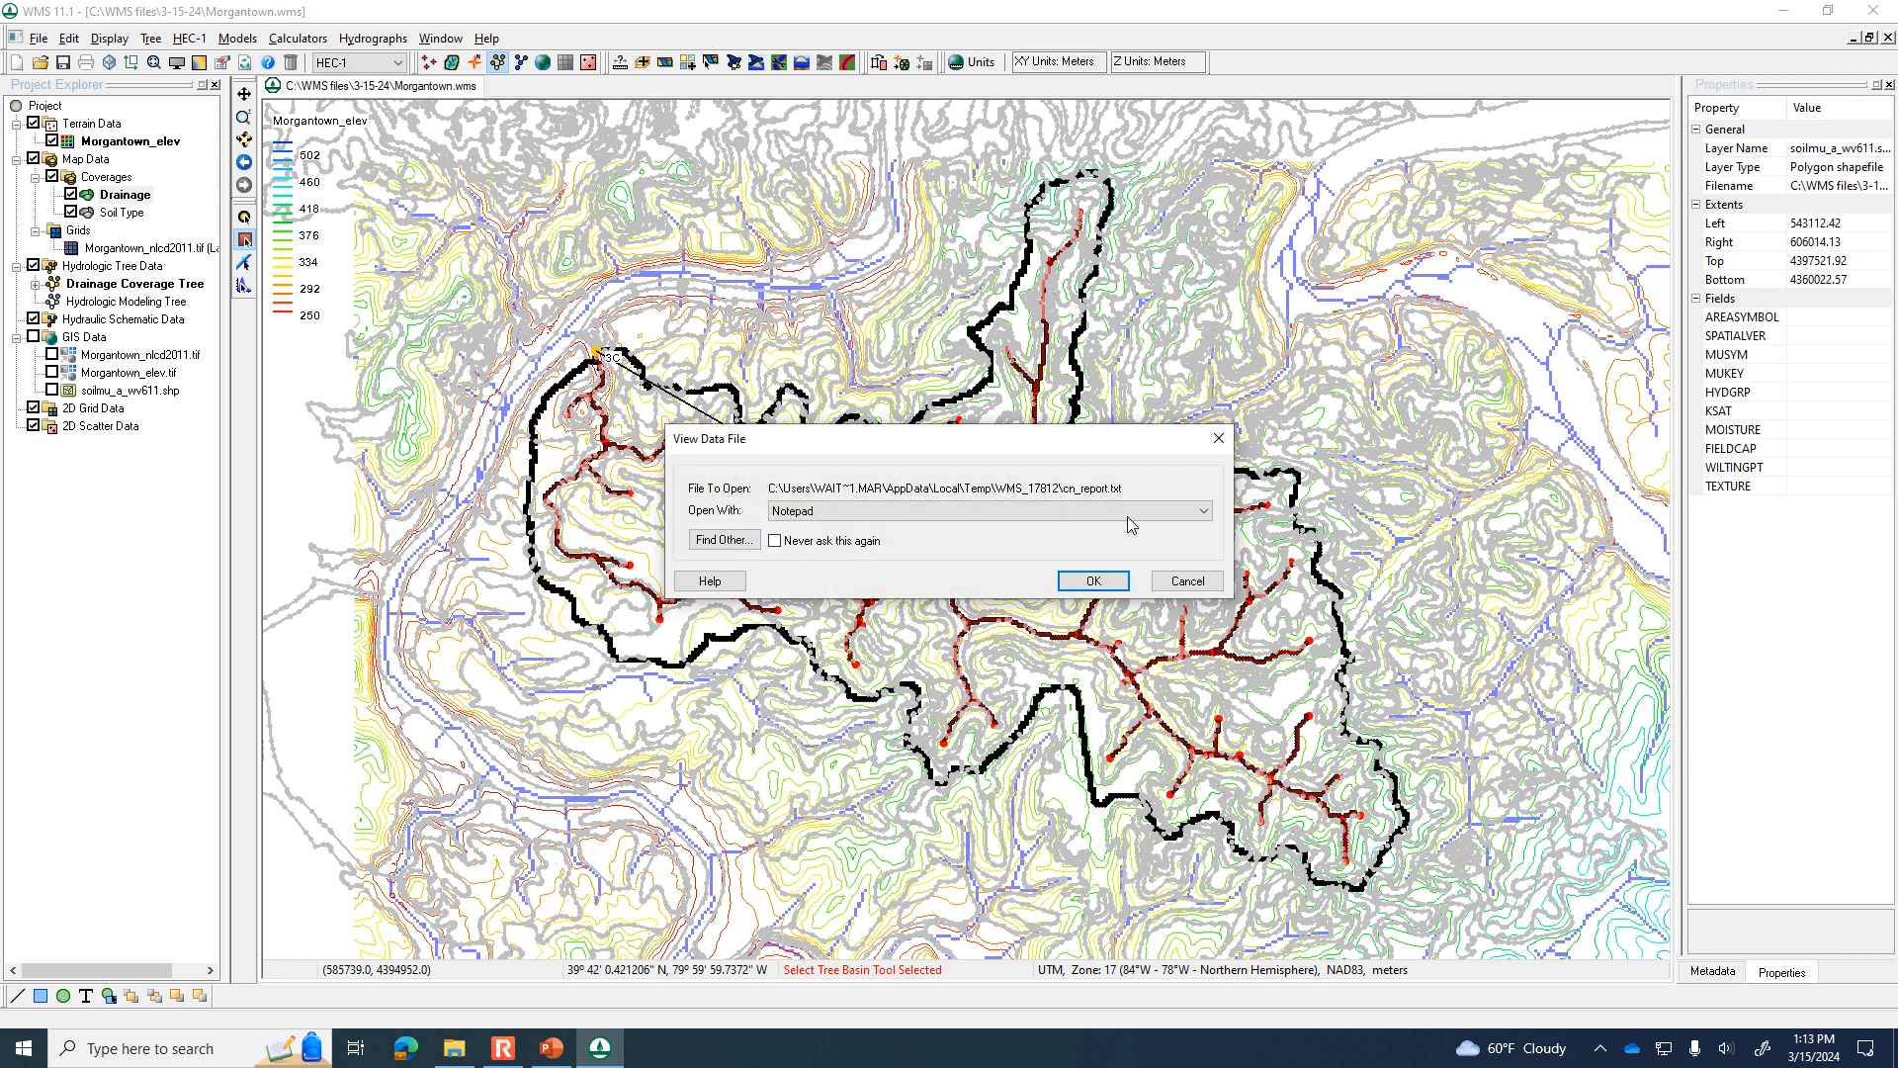
Open the runoff curve number report in Notepad, enlarge its window, and examine the land-use entries and weighted curve number.
{"action": "left_click", "coordinate": [1091, 579]}
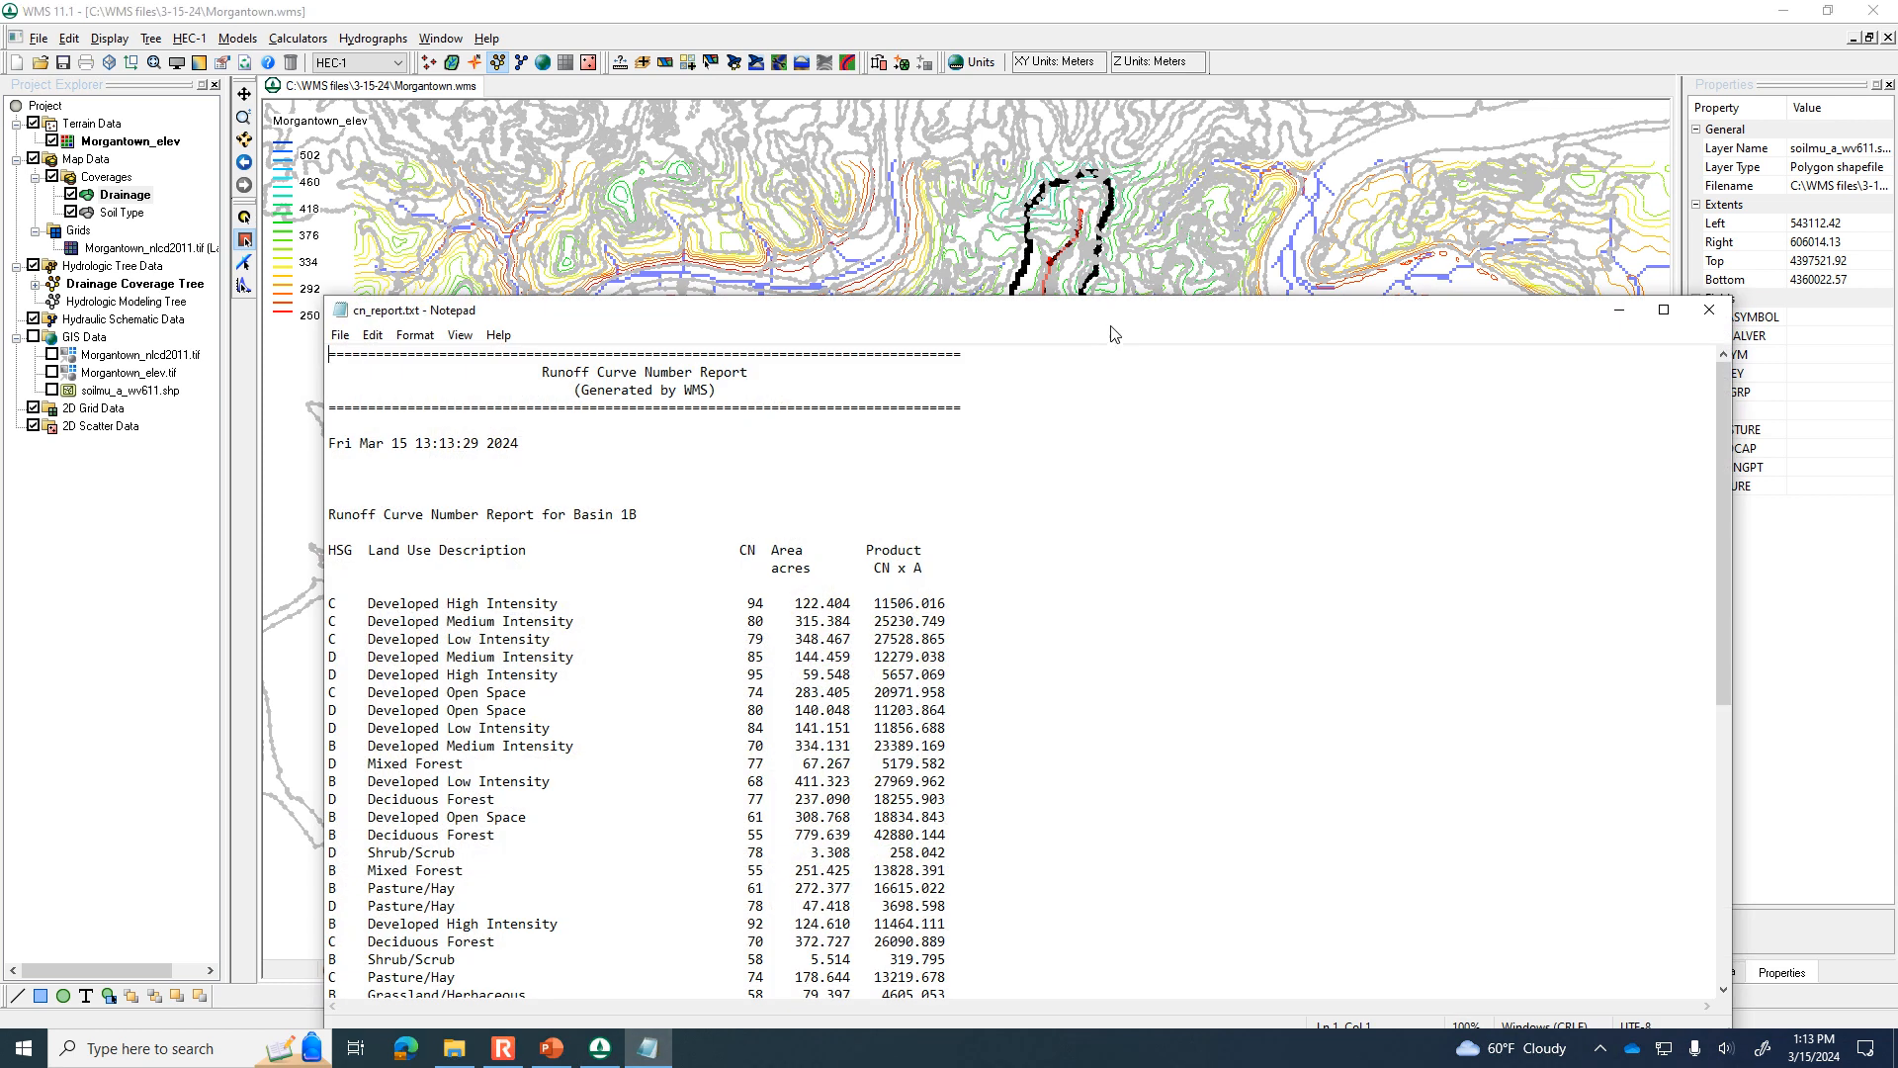
{"action": "left_click_drag", "start_coordinate": [1163, 317], "coordinate": [1216, 170]}
{"action": "scroll", "coordinate": [1203, 441], "scroll_direction": "down", "scroll_amount": 3}
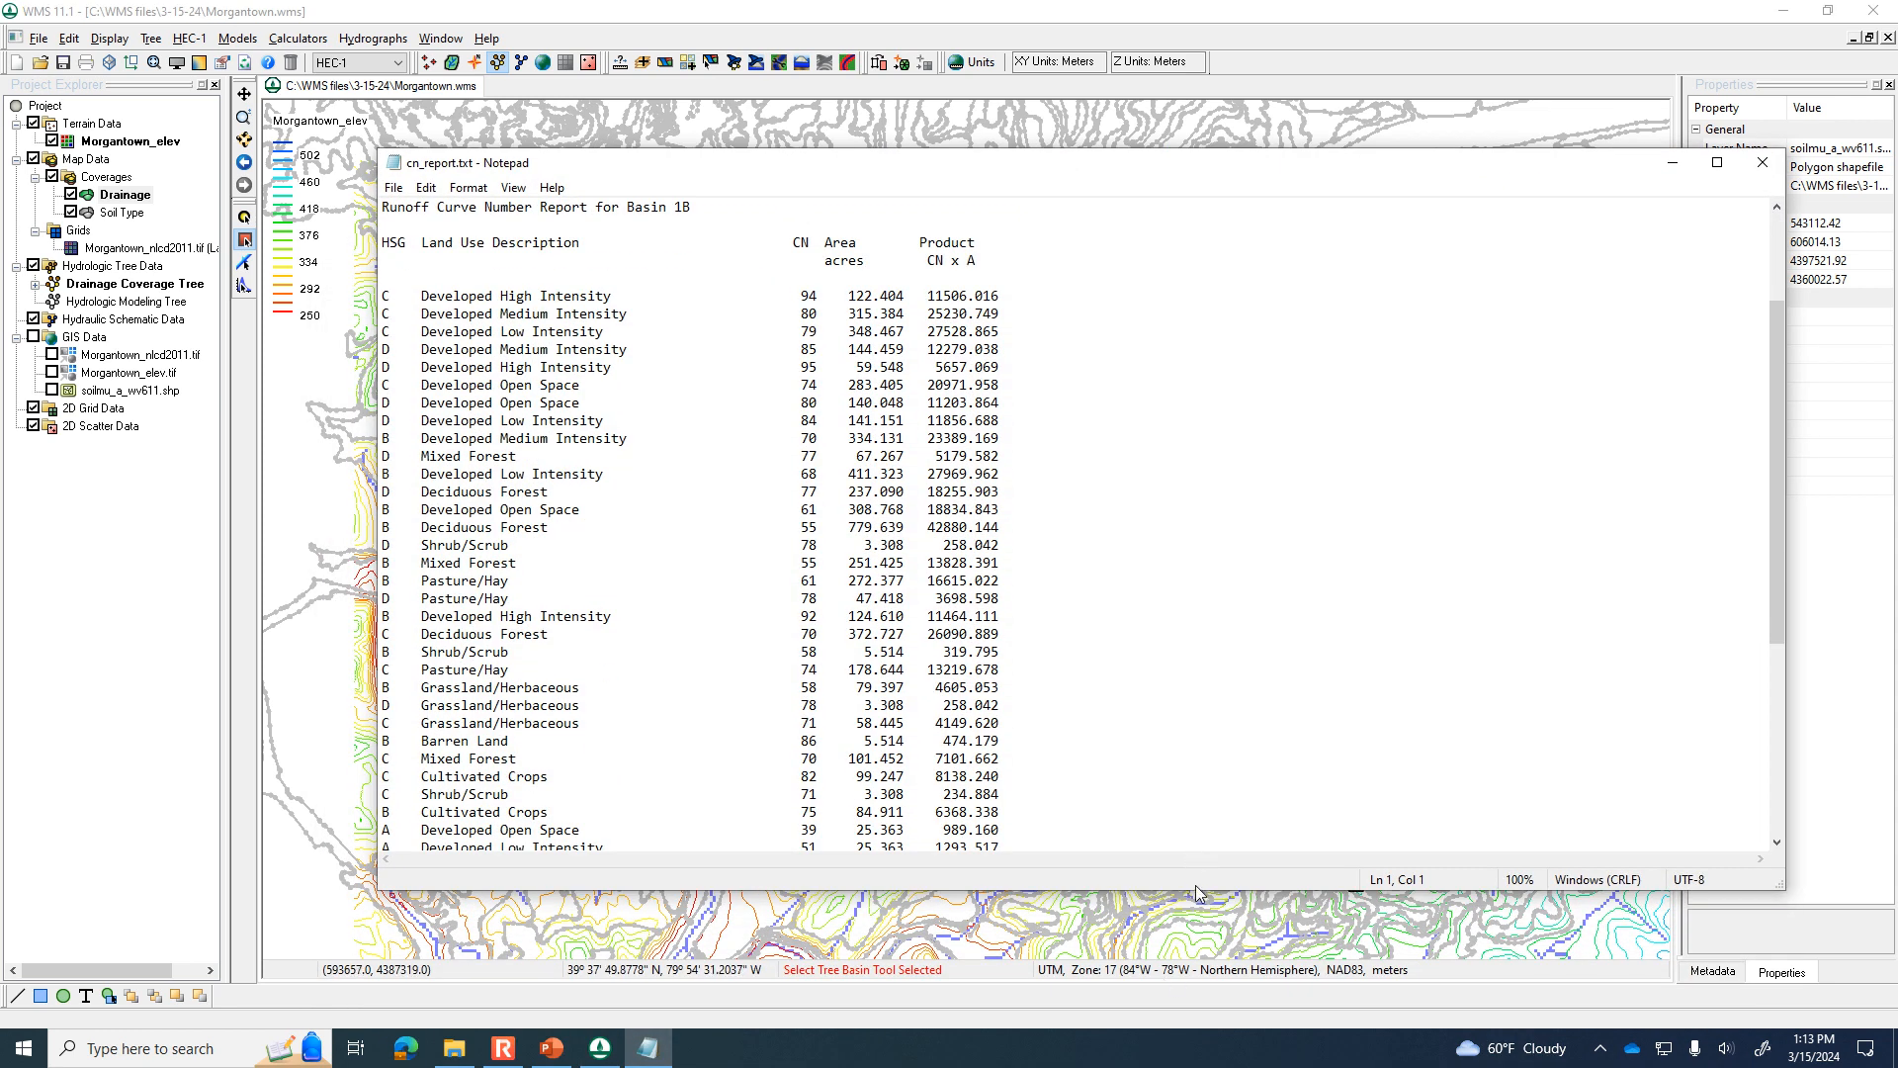
{"action": "left_click_drag", "start_coordinate": [1195, 888], "coordinate": [1195, 976]}
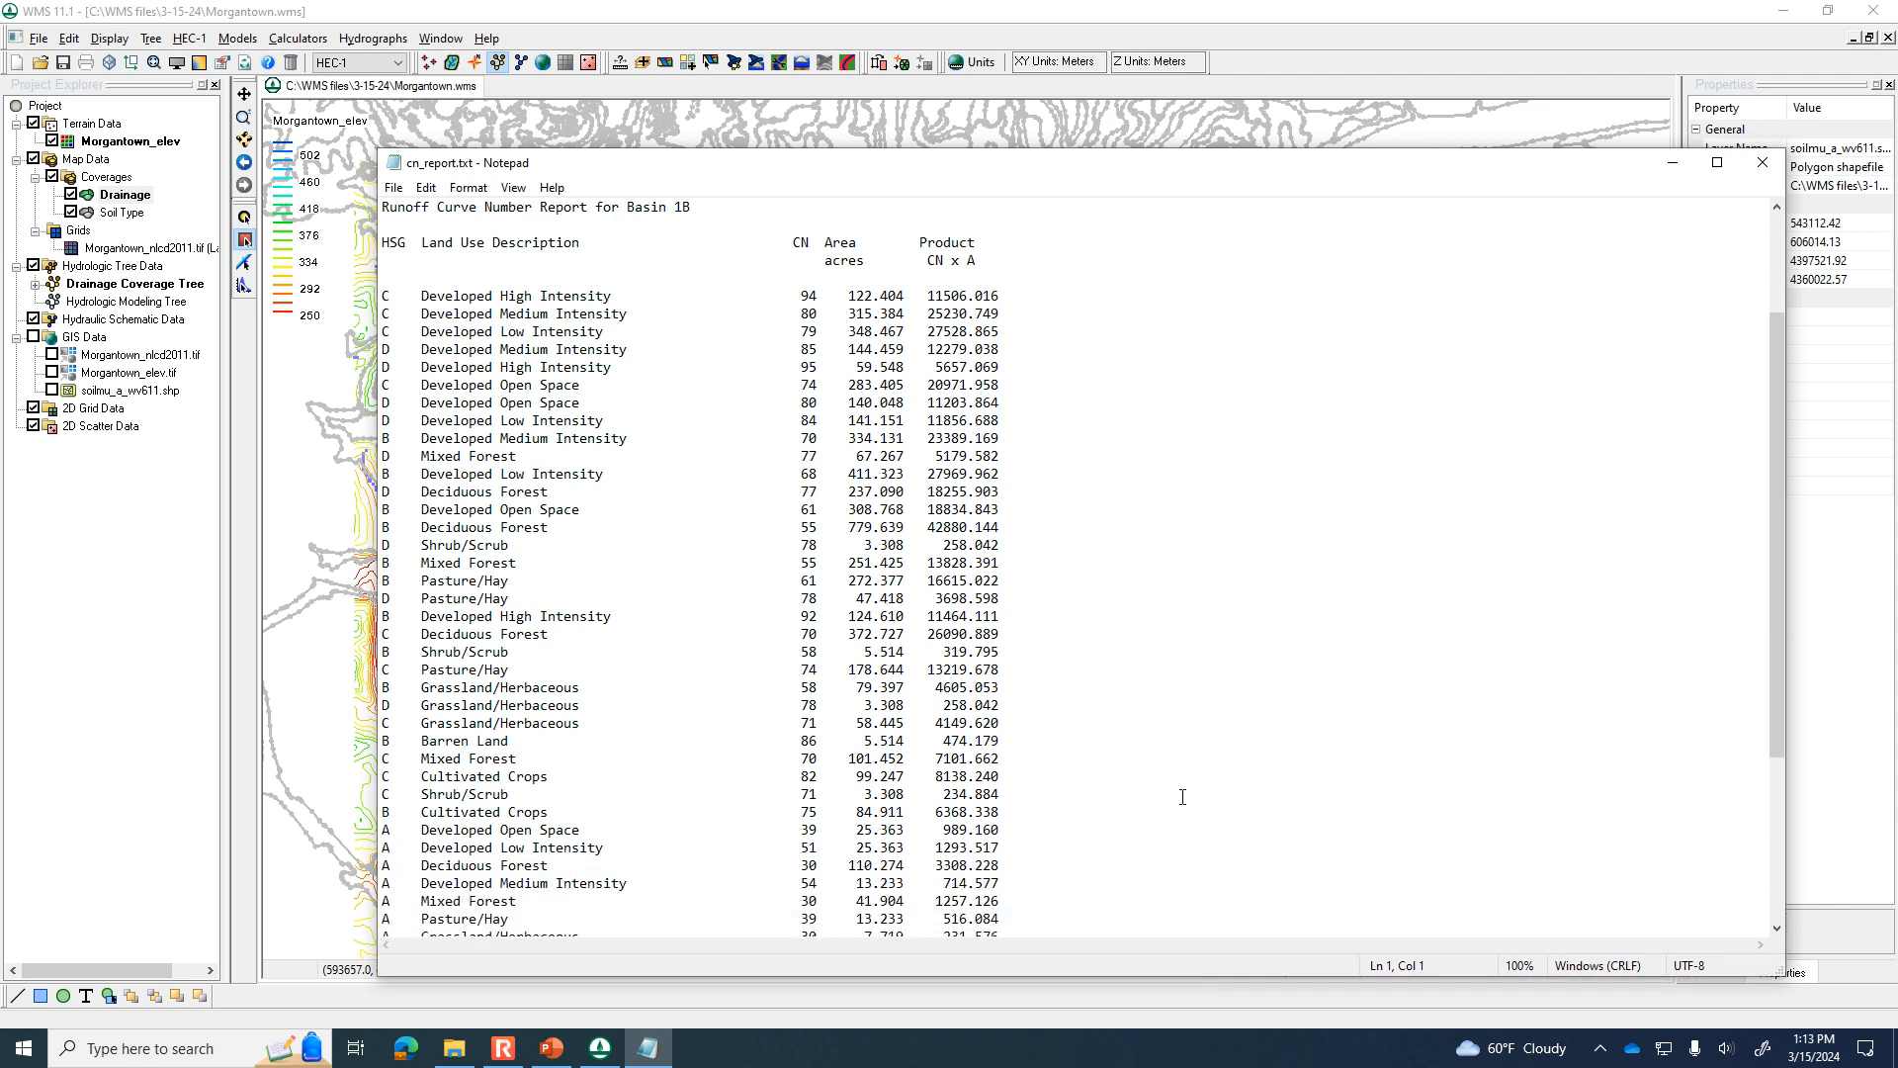
{"action": "scroll", "coordinate": [1183, 779], "scroll_direction": "down", "scroll_amount": 1}
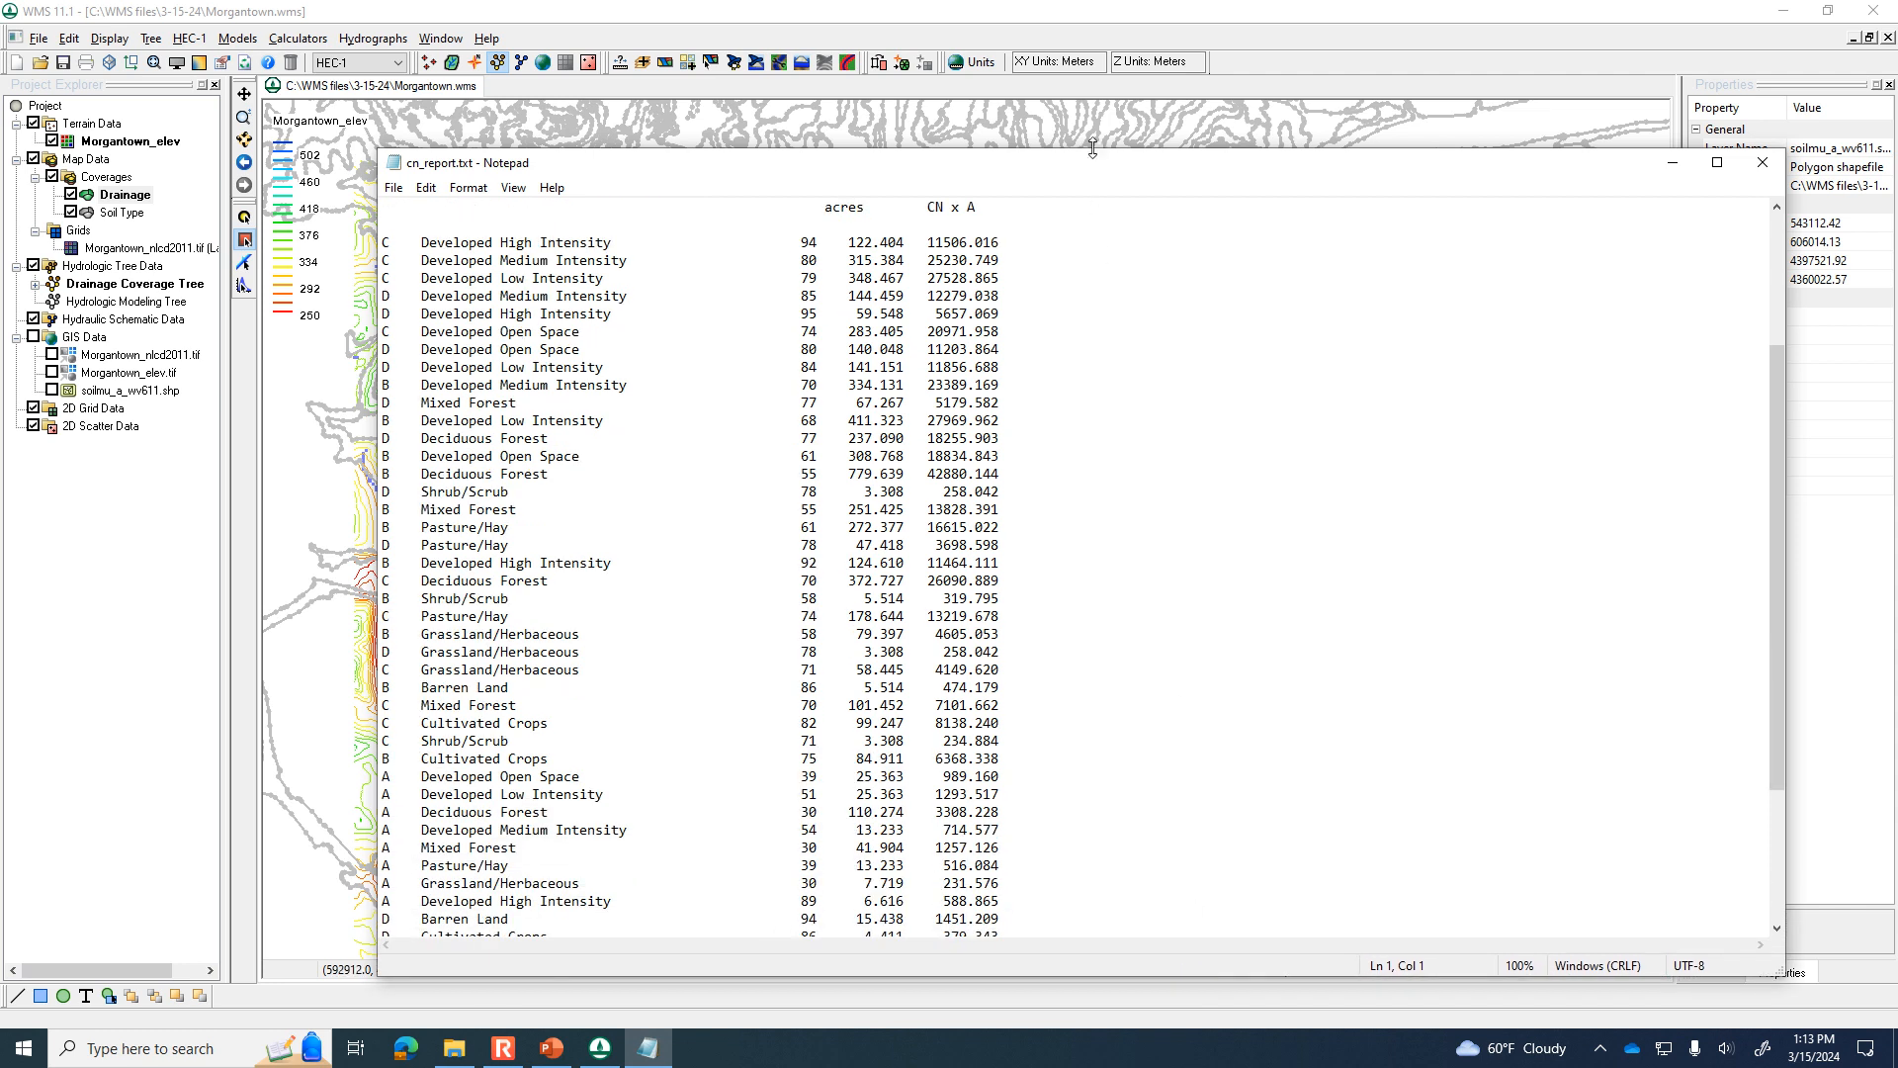
{"action": "left_click_drag", "start_coordinate": [1094, 156], "coordinate": [1095, 73]}
{"action": "scroll", "coordinate": [1149, 386], "scroll_direction": "down", "scroll_amount": 3}
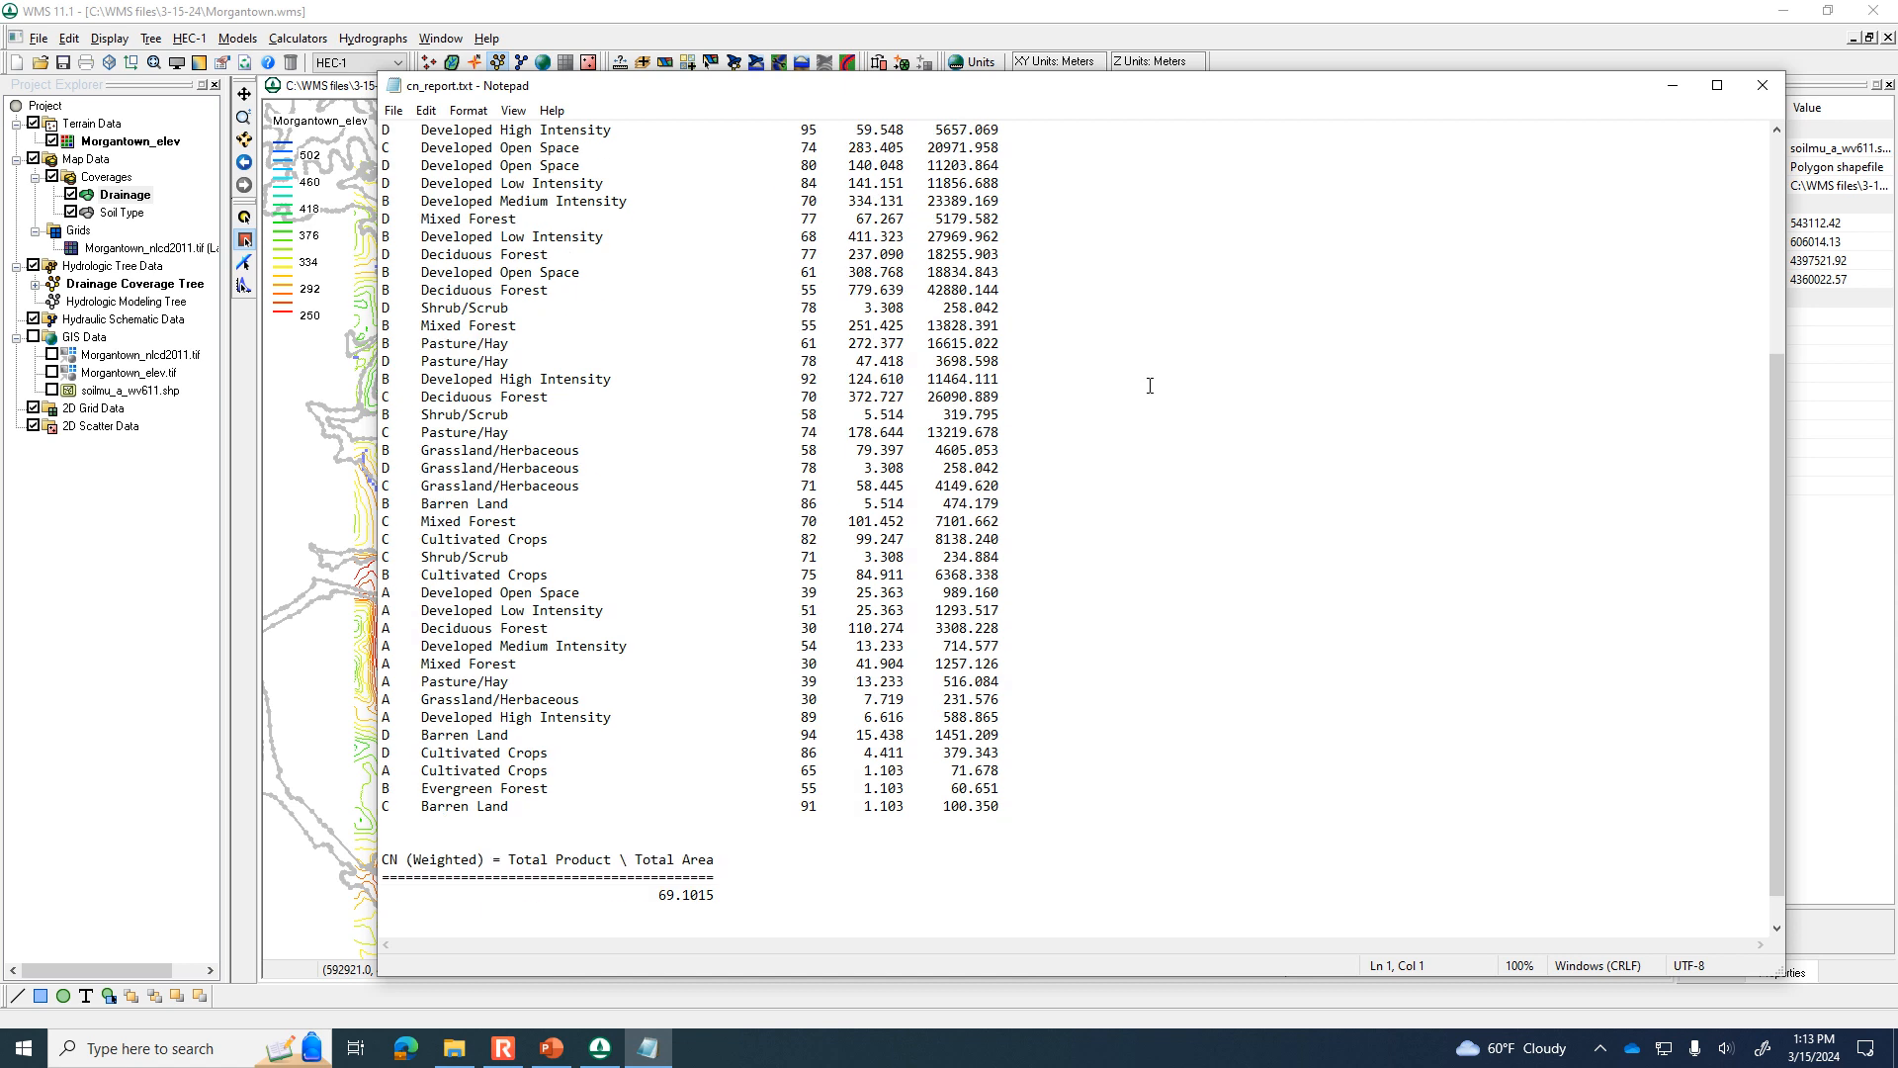
{"action": "scroll", "coordinate": [1150, 386], "scroll_direction": "up", "scroll_amount": 2}
{"action": "scroll", "coordinate": [1150, 386], "scroll_direction": "down", "scroll_amount": 1}
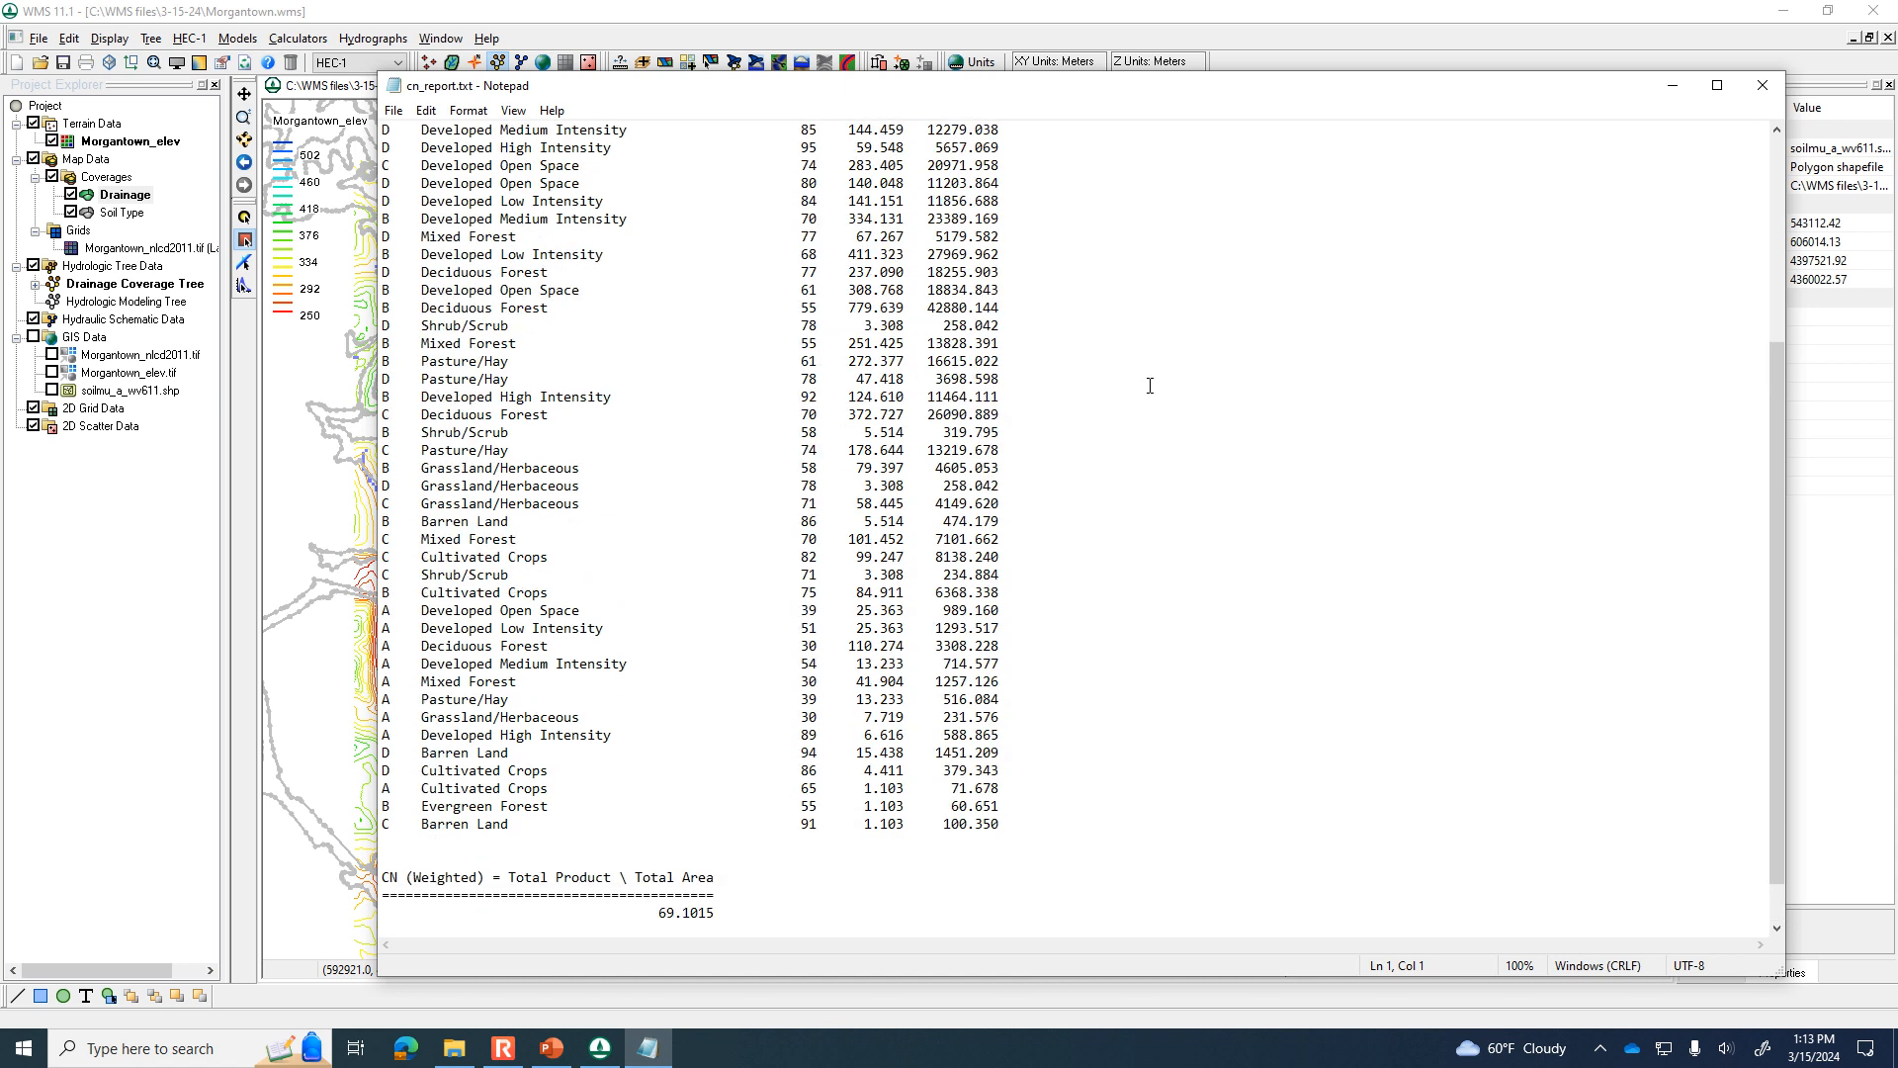
{"action": "scroll", "coordinate": [1150, 385], "scroll_direction": "up", "scroll_amount": 3}
{"action": "scroll", "coordinate": [1149, 385], "scroll_direction": "down", "scroll_amount": 1}
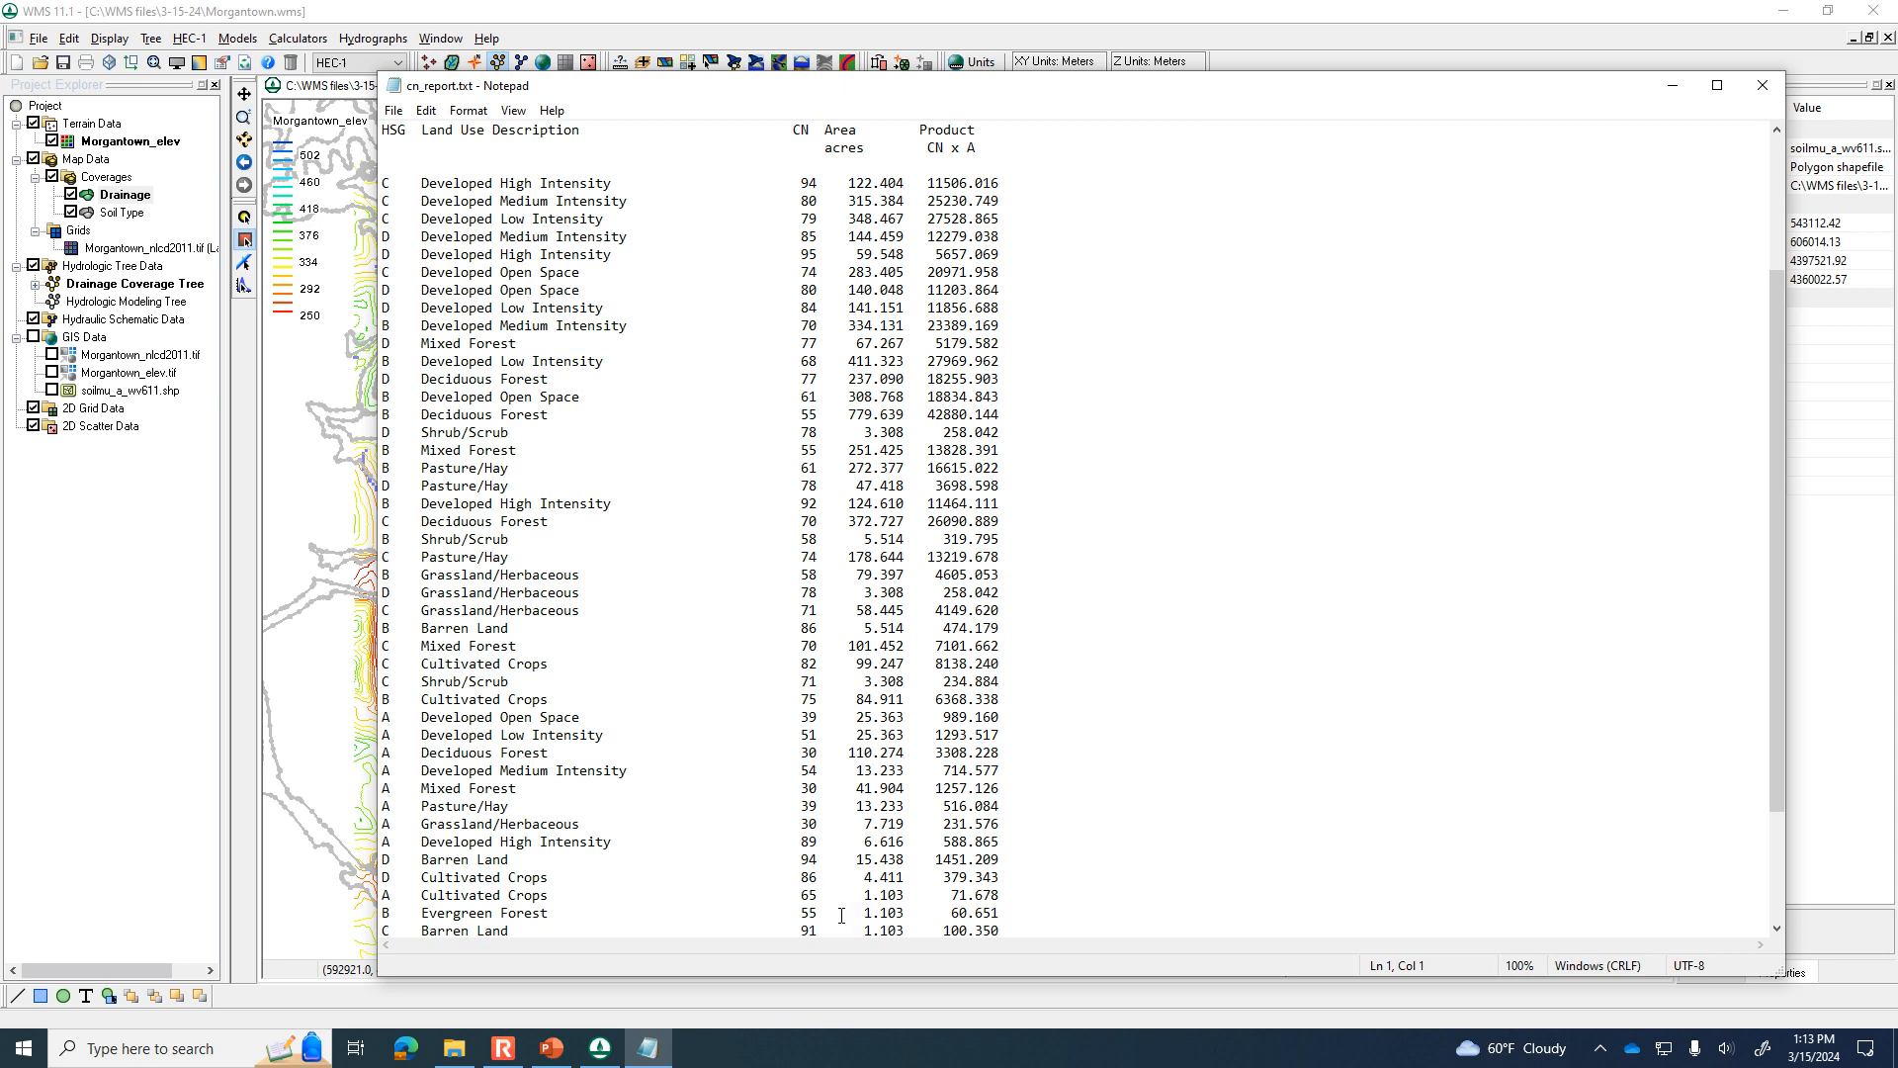
Return to the WMS map, hide the Soil Type coverage, and move the basin 1B node slightly so its attribute label is readable.
{"action": "left_click", "coordinate": [297, 849]}
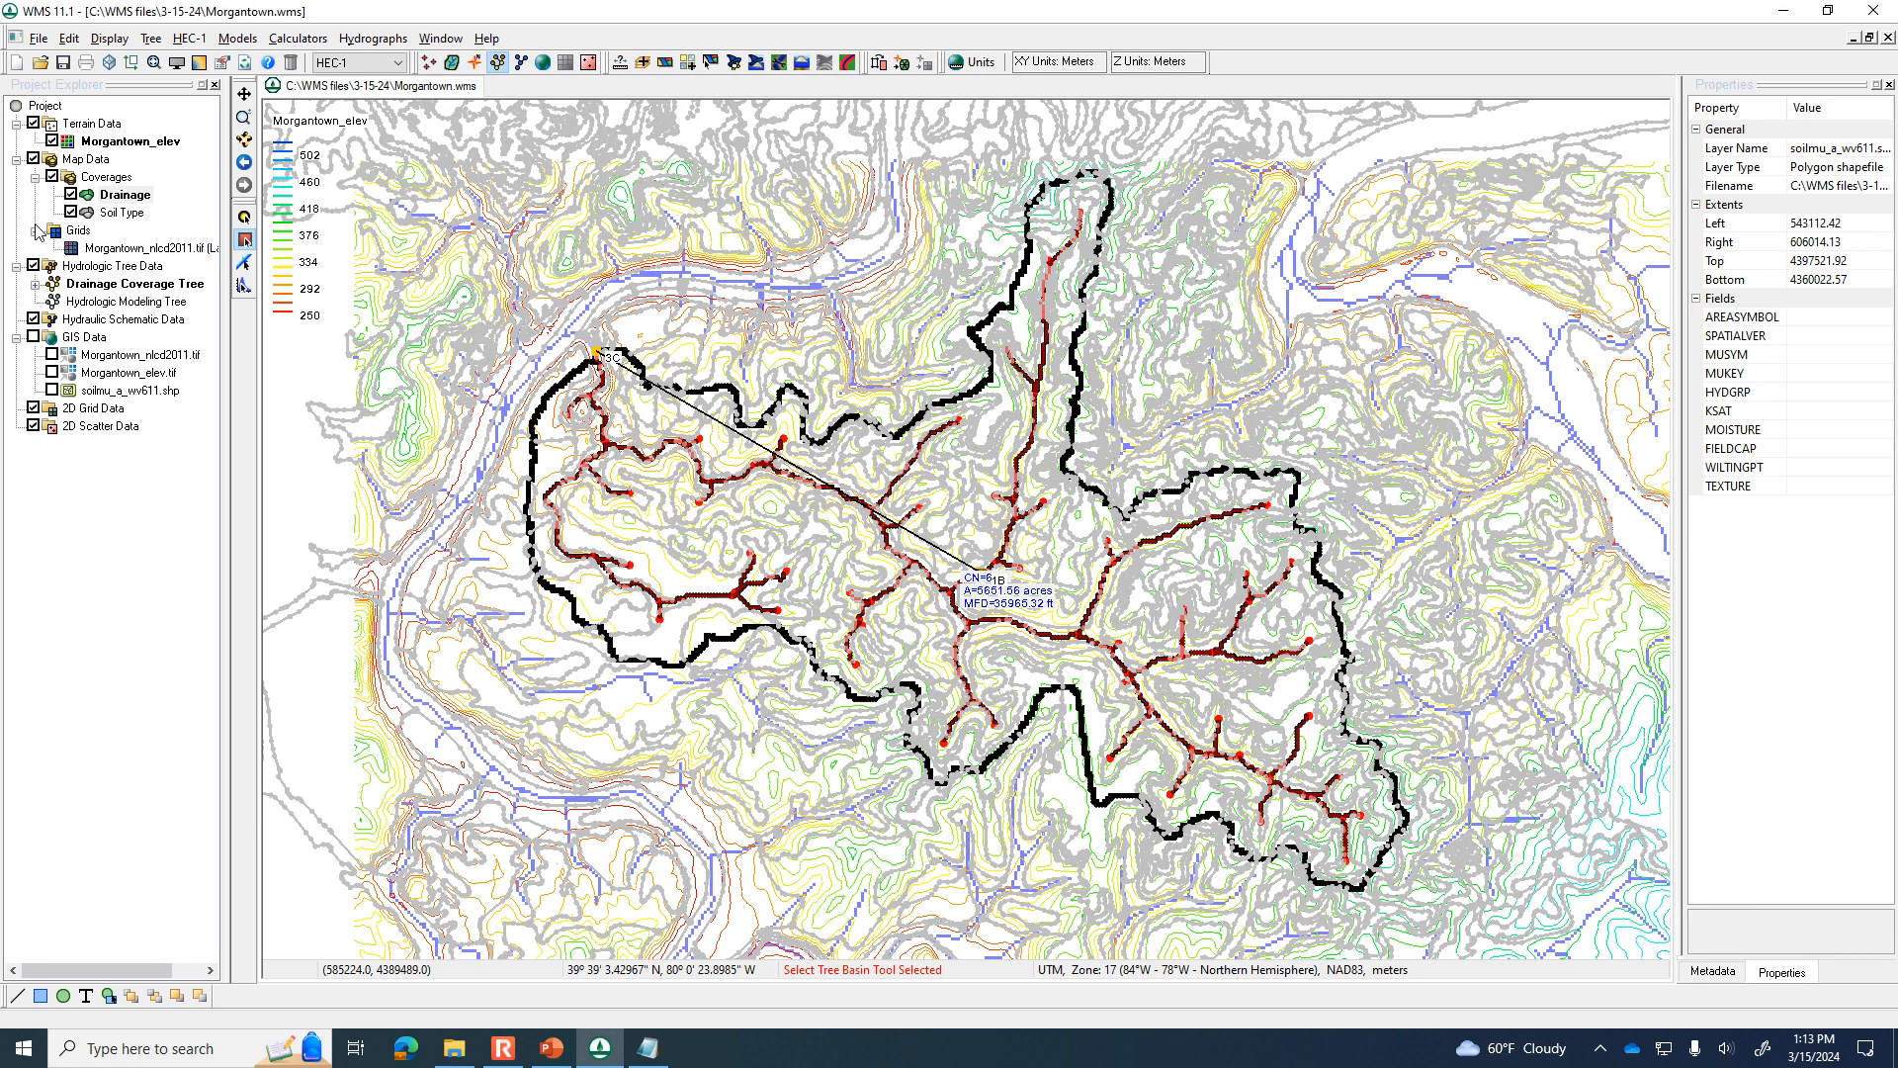
{"action": "left_click", "coordinate": [71, 213]}
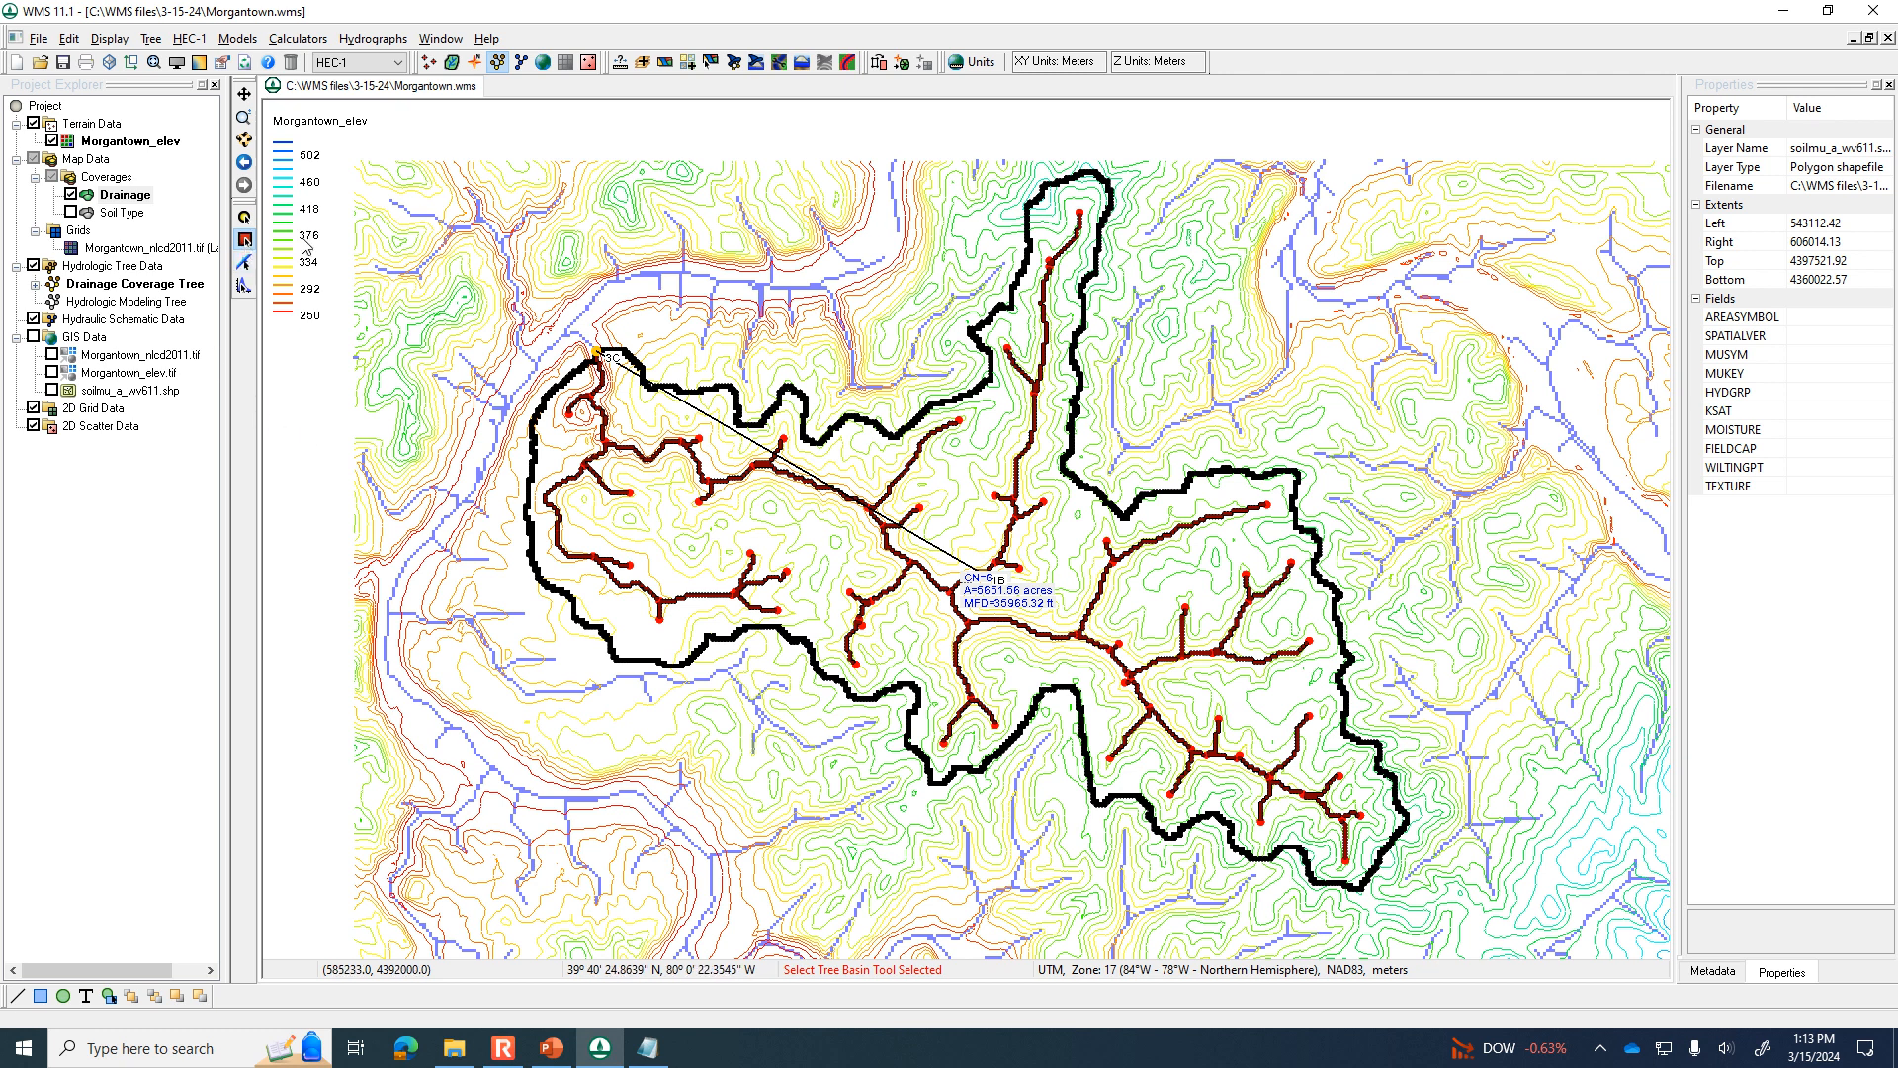
{"action": "left_click", "coordinate": [981, 565]}
{"action": "left_click_drag", "start_coordinate": [981, 561], "coordinate": [964, 541]}
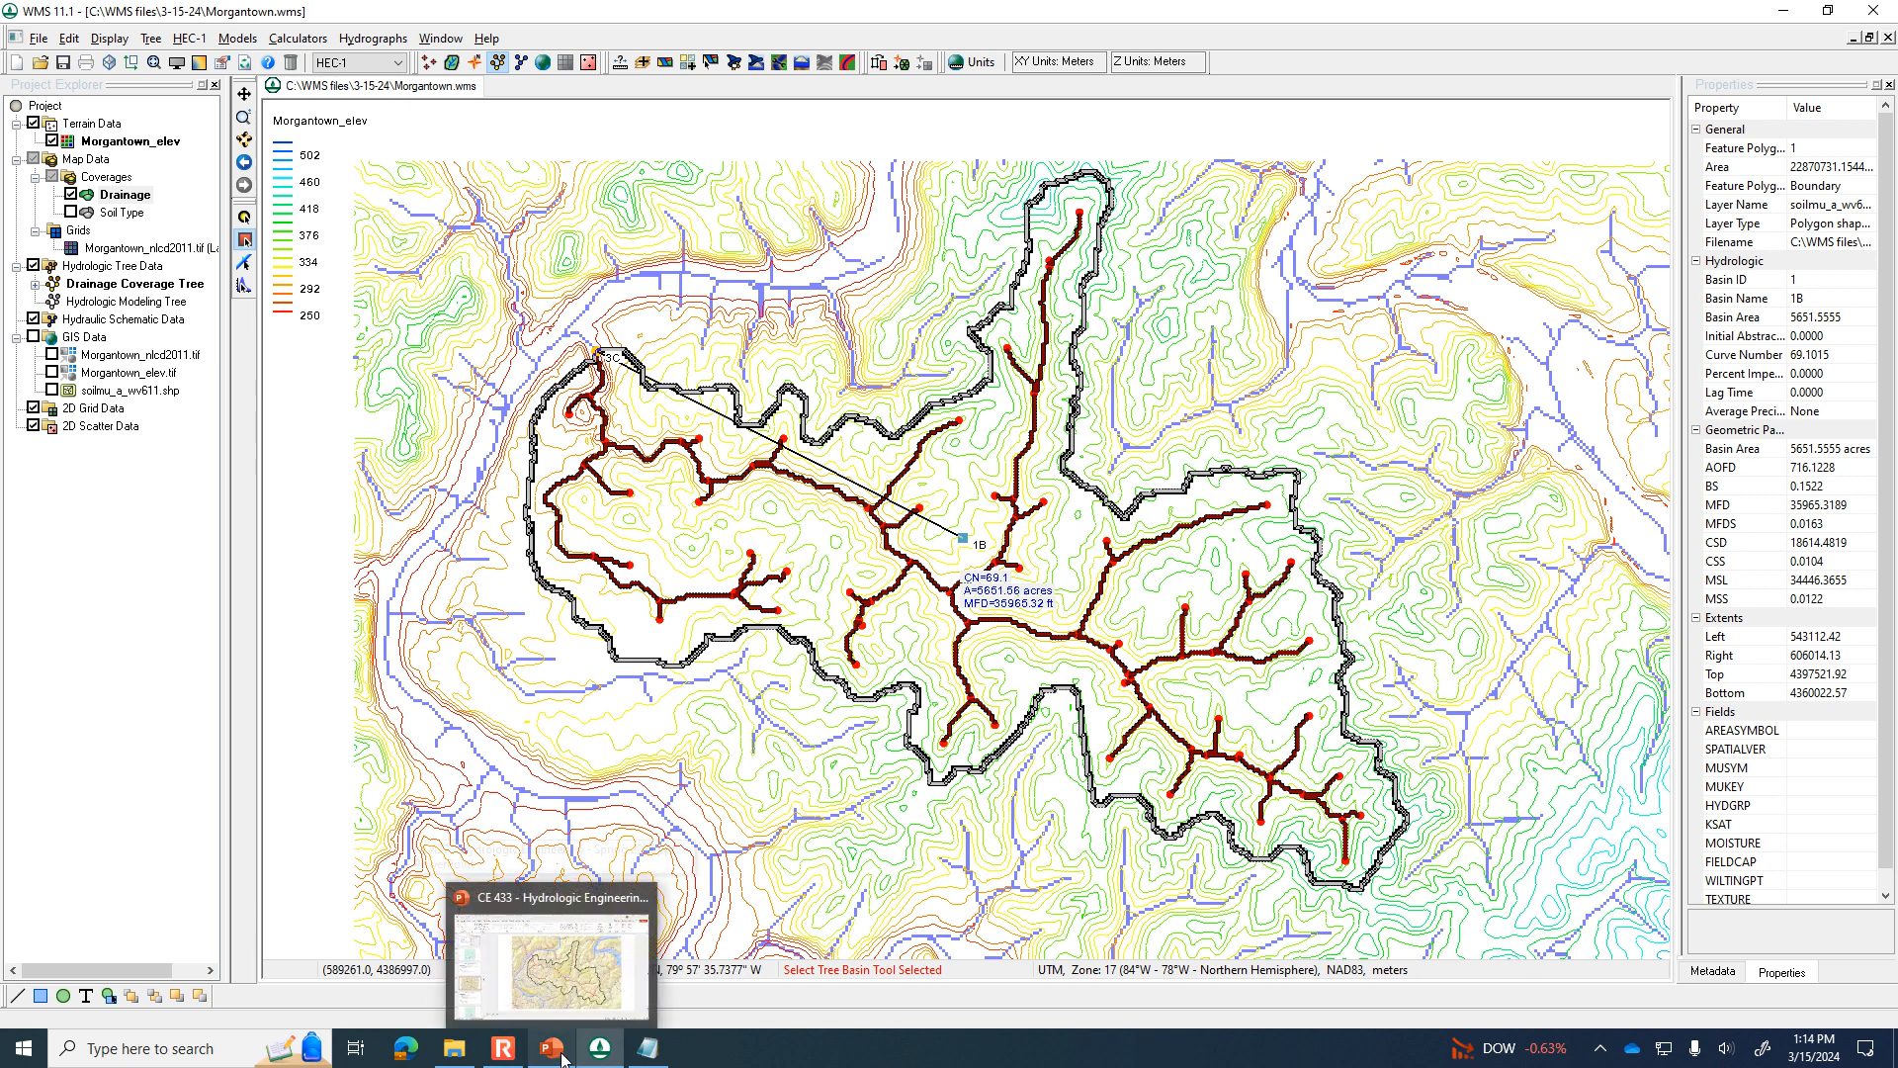
{"action": "left_click", "coordinate": [521, 1061]}
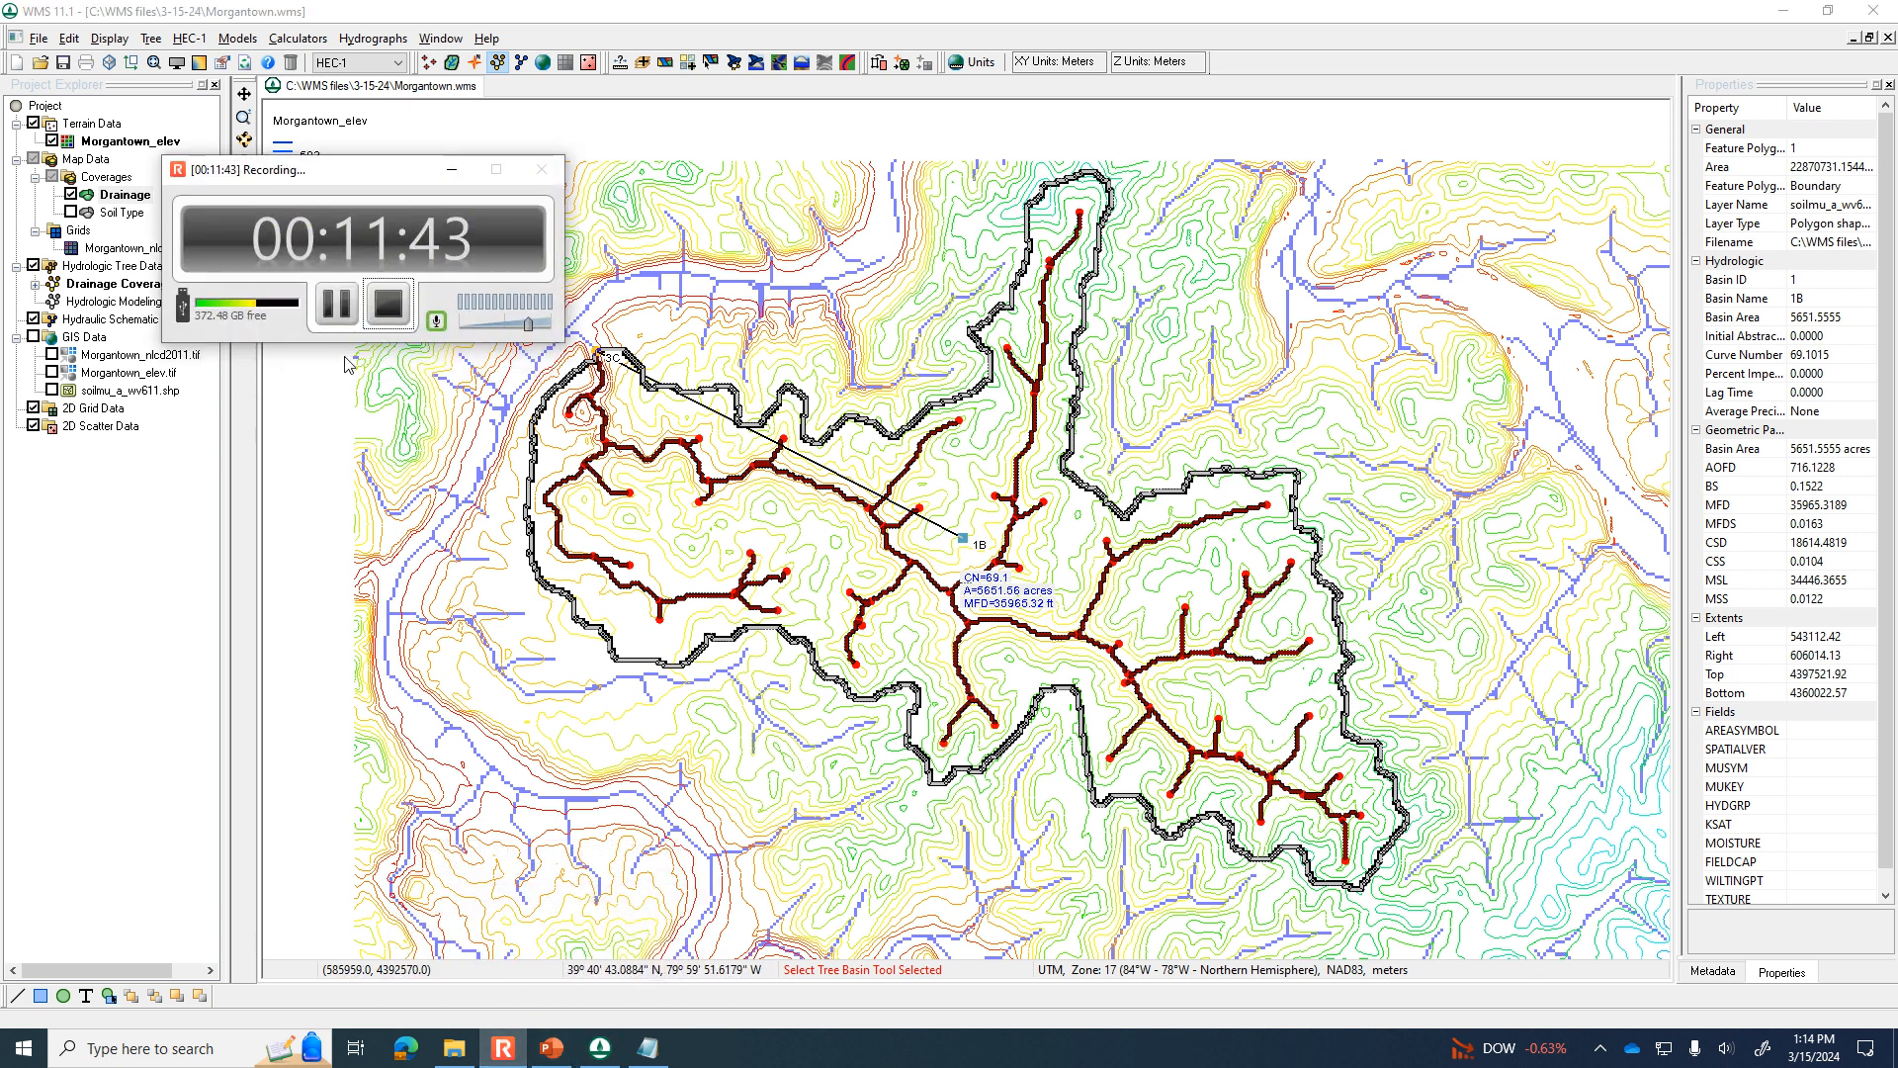
{"action": "left_click", "coordinate": [337, 304]}
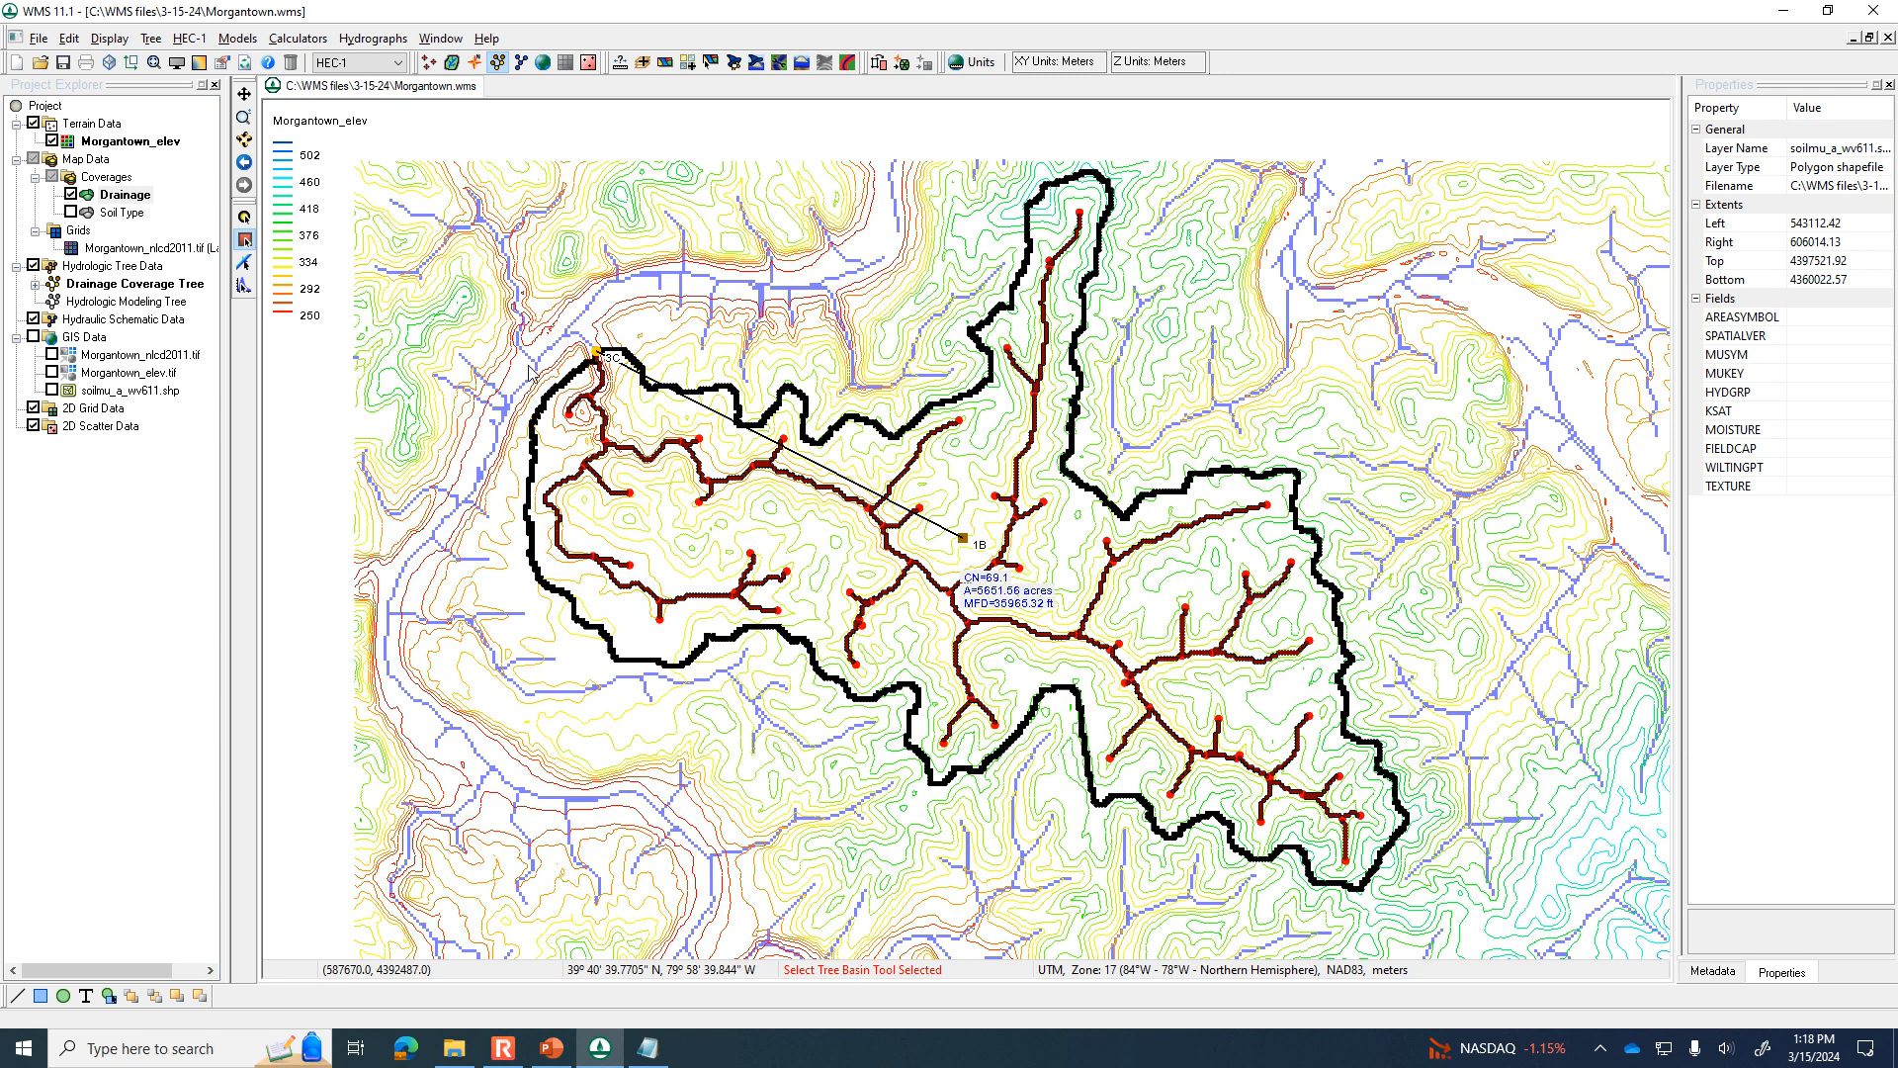
Examine the project bounds in the hydrologic modeling wizard, zooming out the boundary locator map around Morgantown, and leave without redefining them.
{"action": "left_click", "coordinate": [738, 67]}
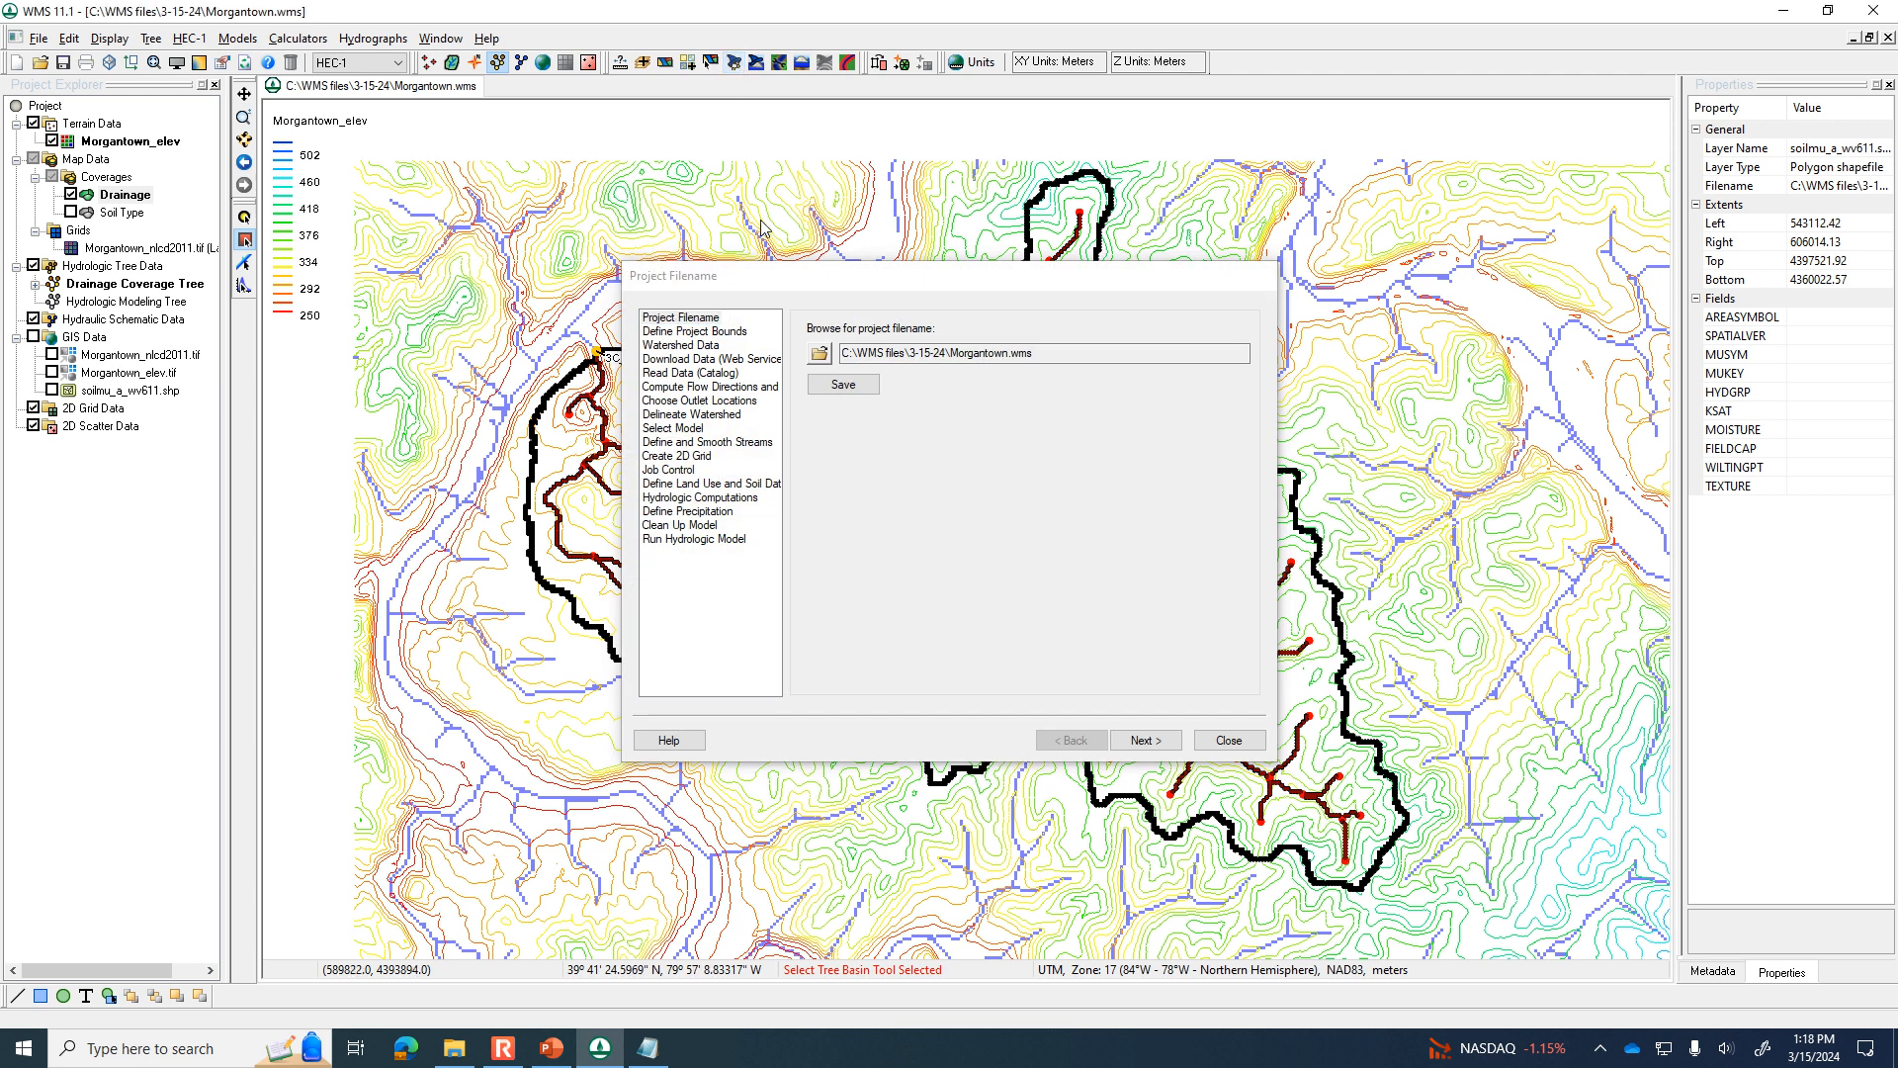
{"action": "left_click", "coordinate": [713, 333]}
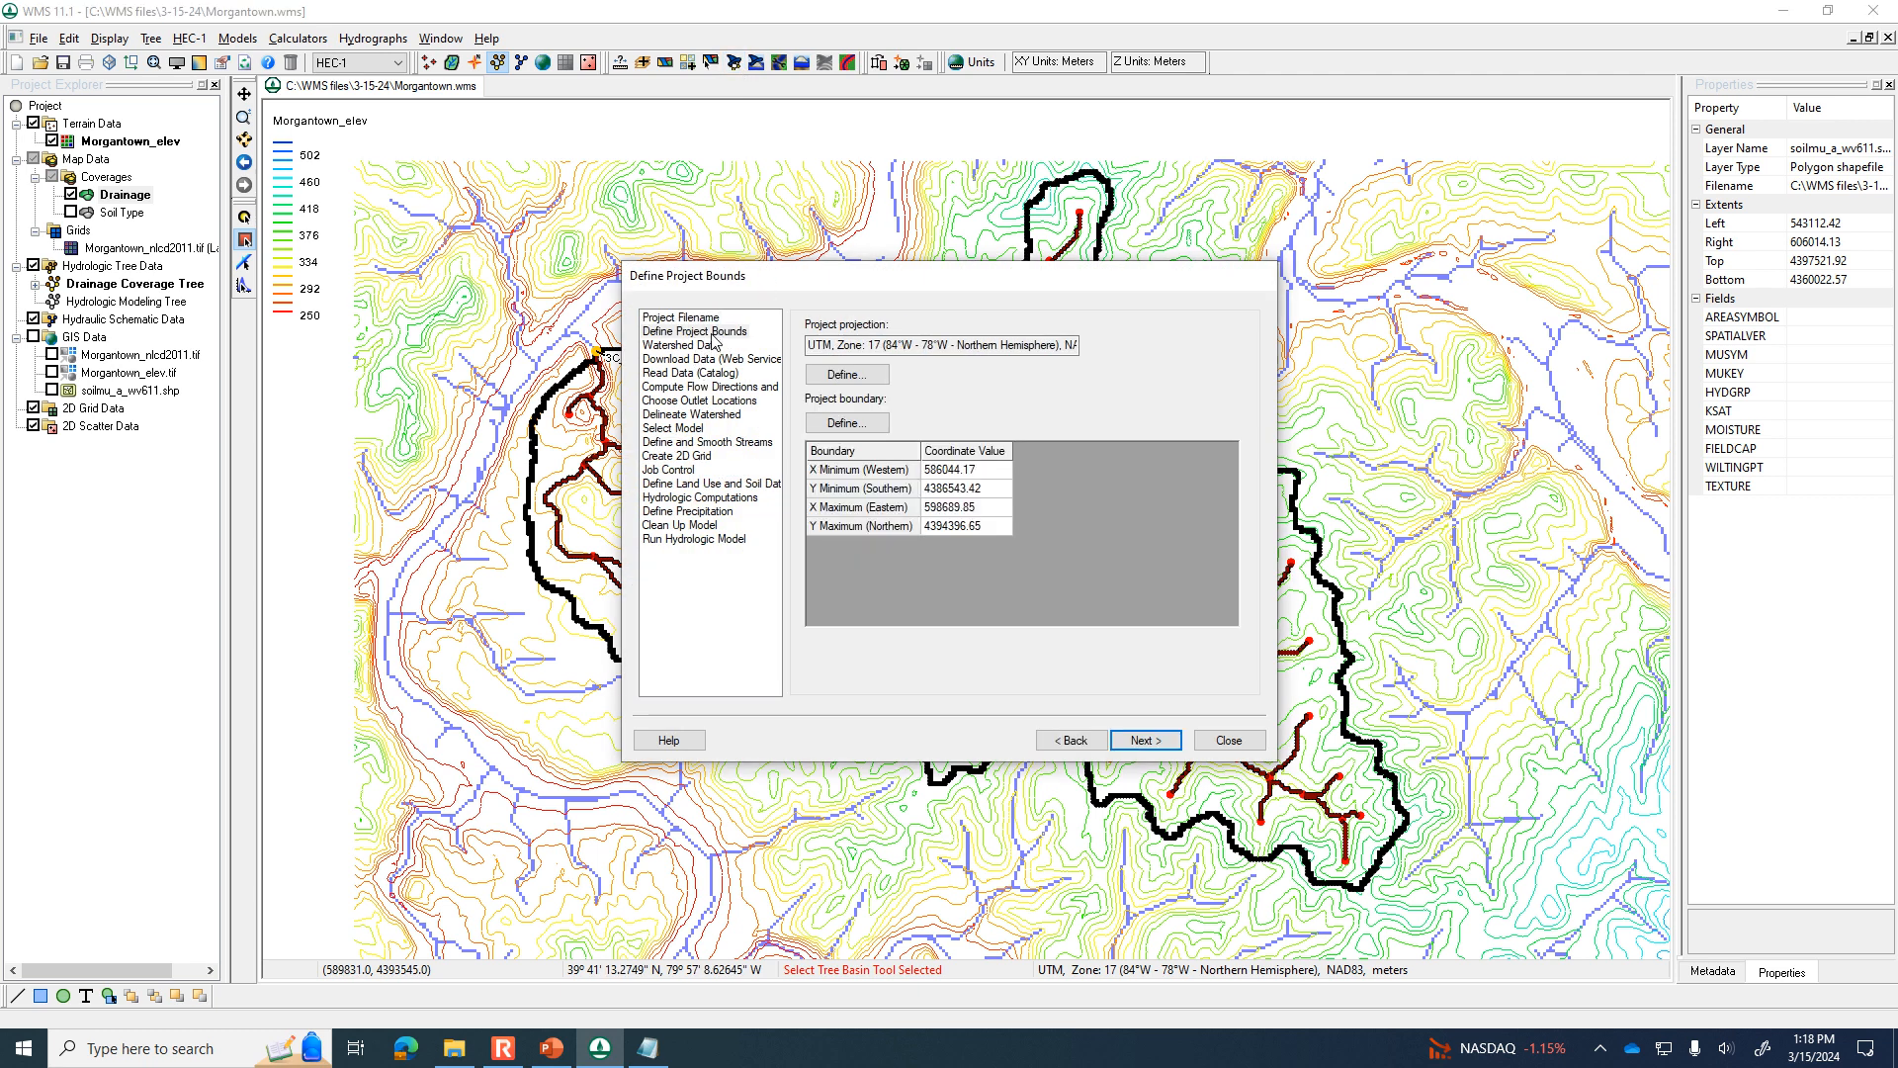
{"action": "left_click", "coordinate": [845, 422]}
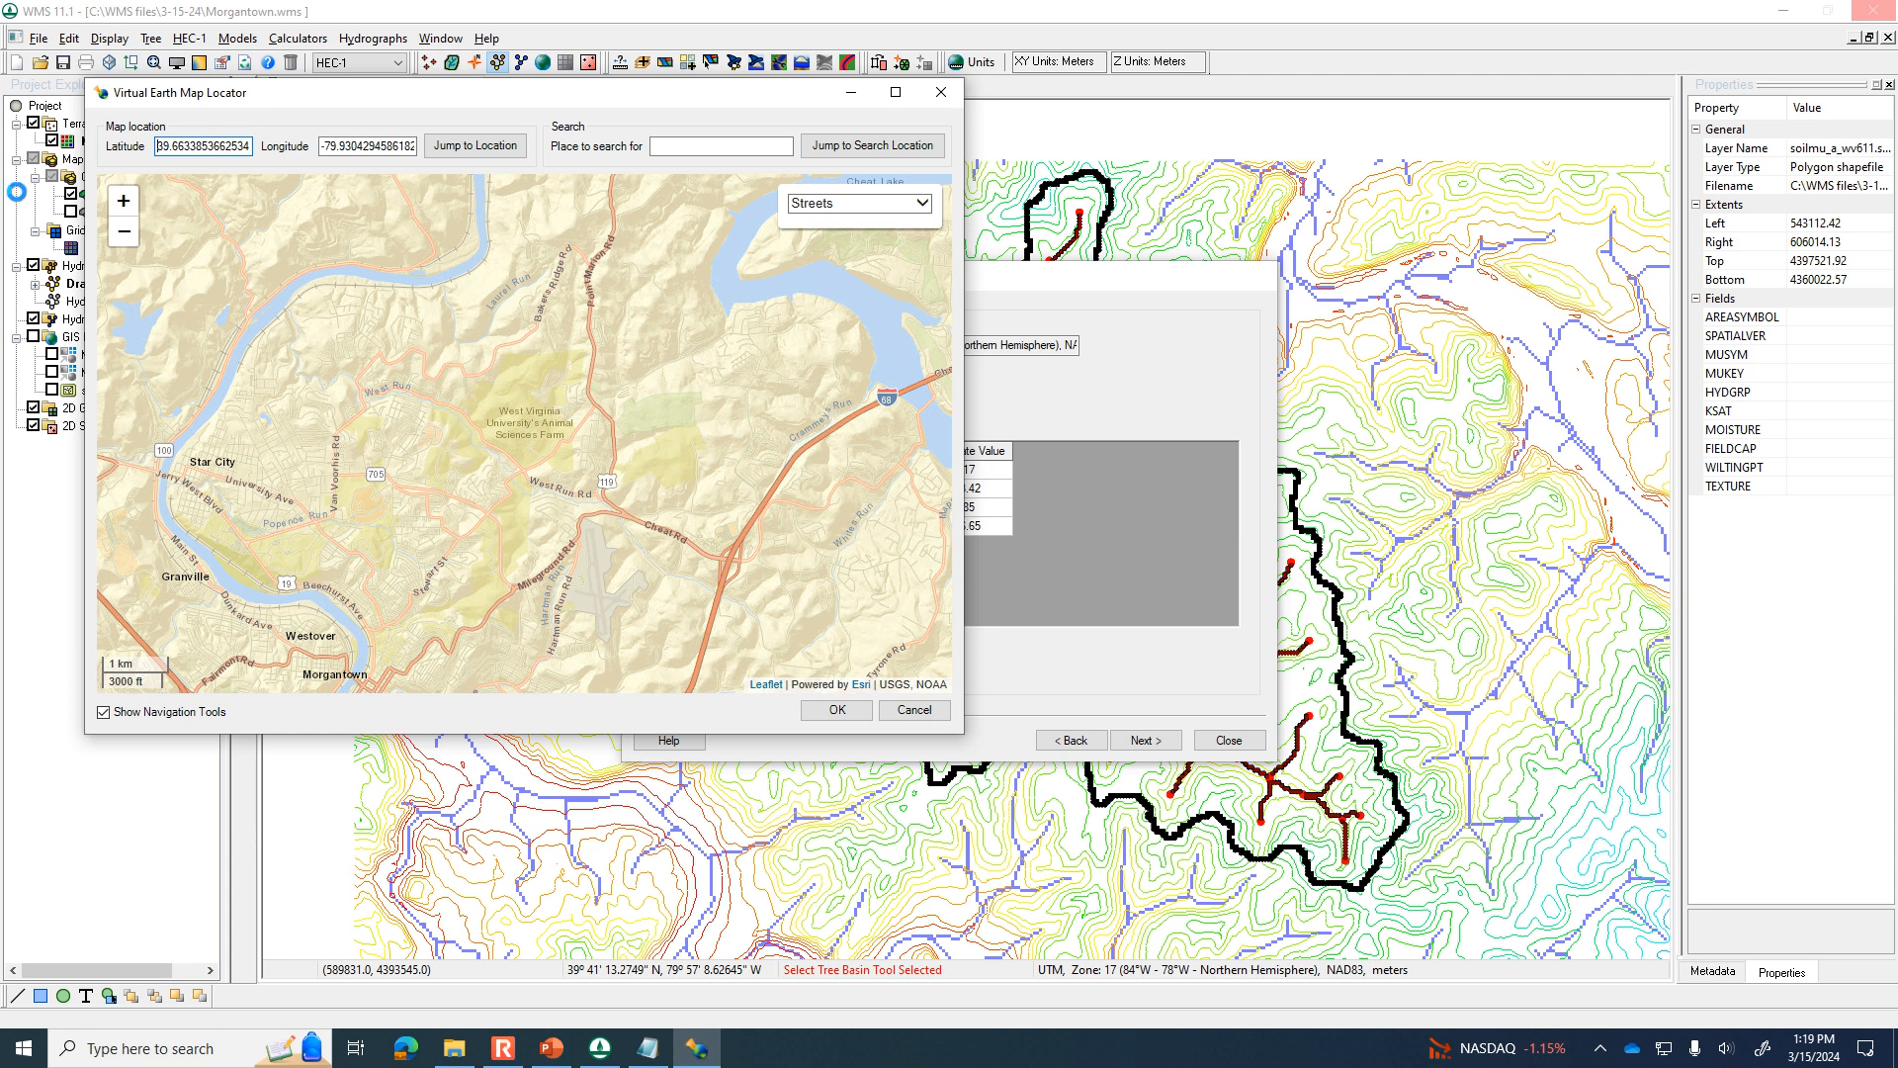
{"action": "left_click", "coordinate": [123, 235]}
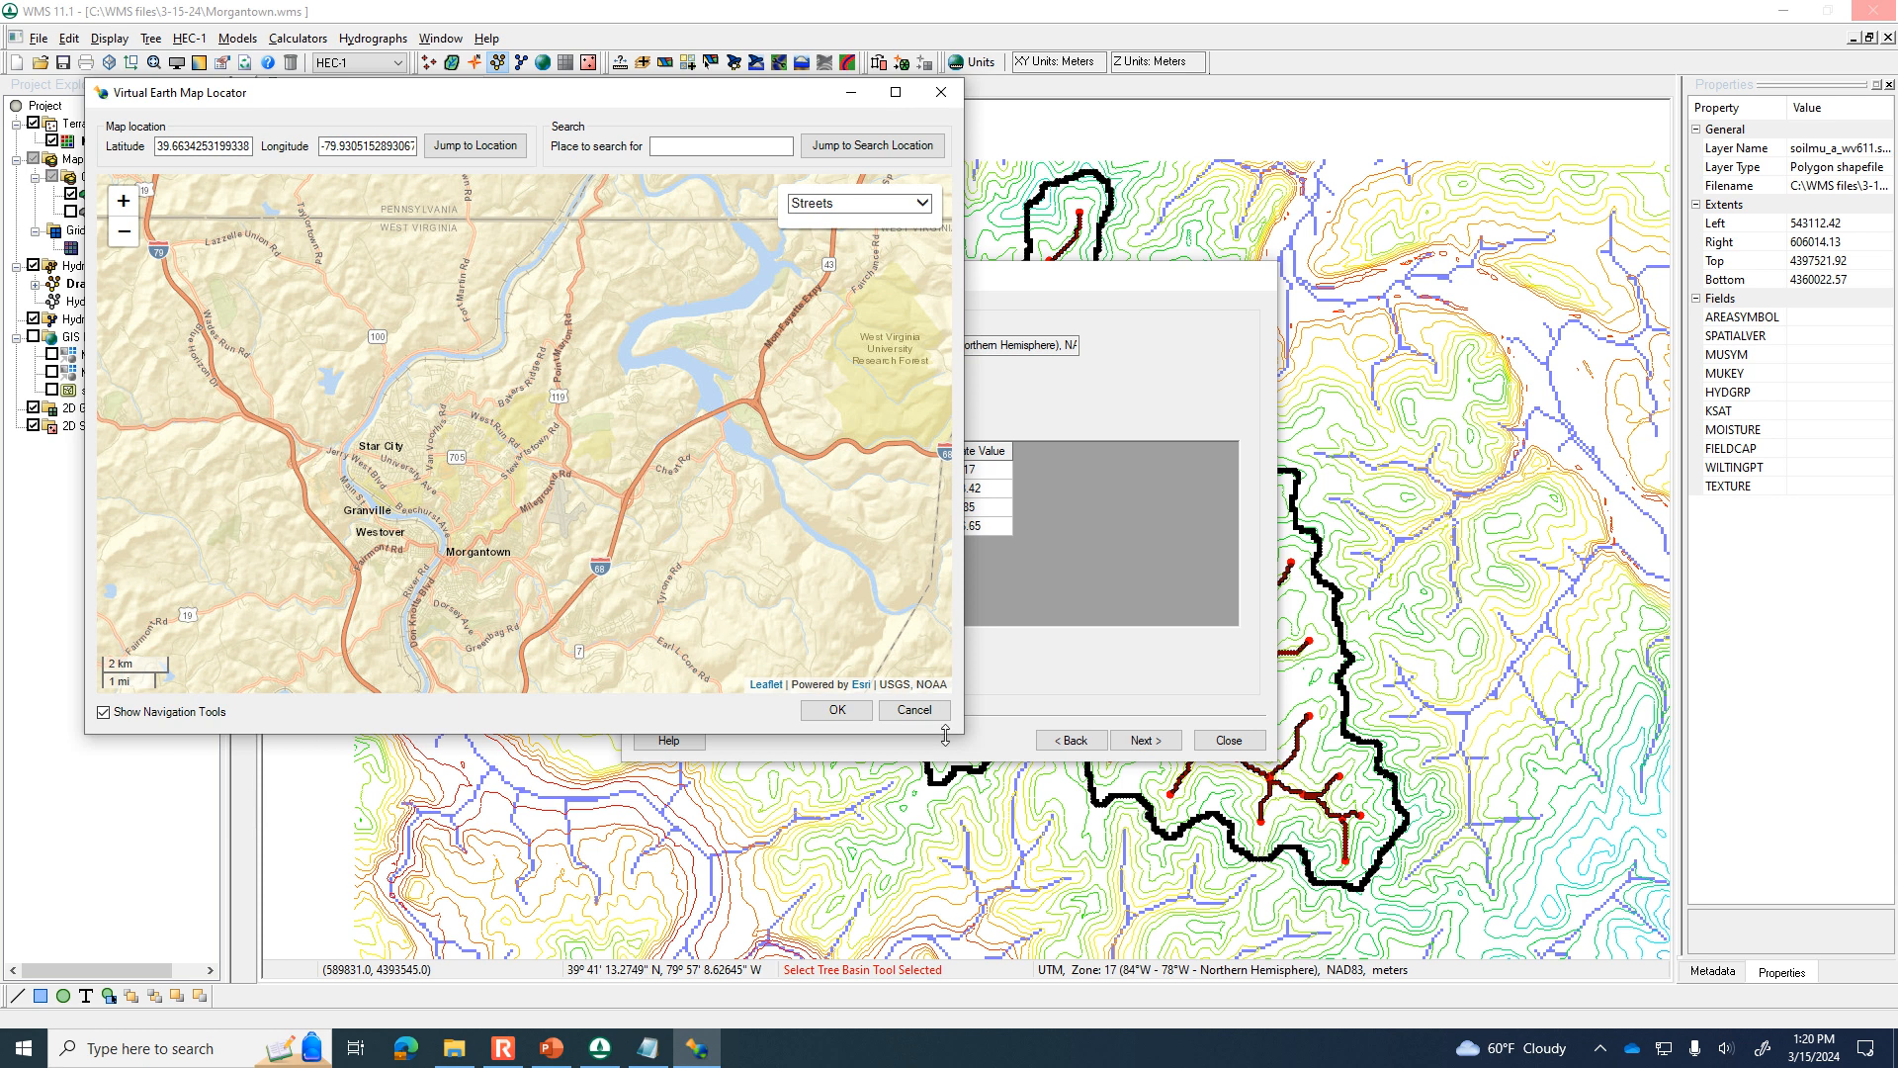
{"action": "left_click", "coordinate": [915, 710]}
{"action": "left_click", "coordinate": [1202, 744]}
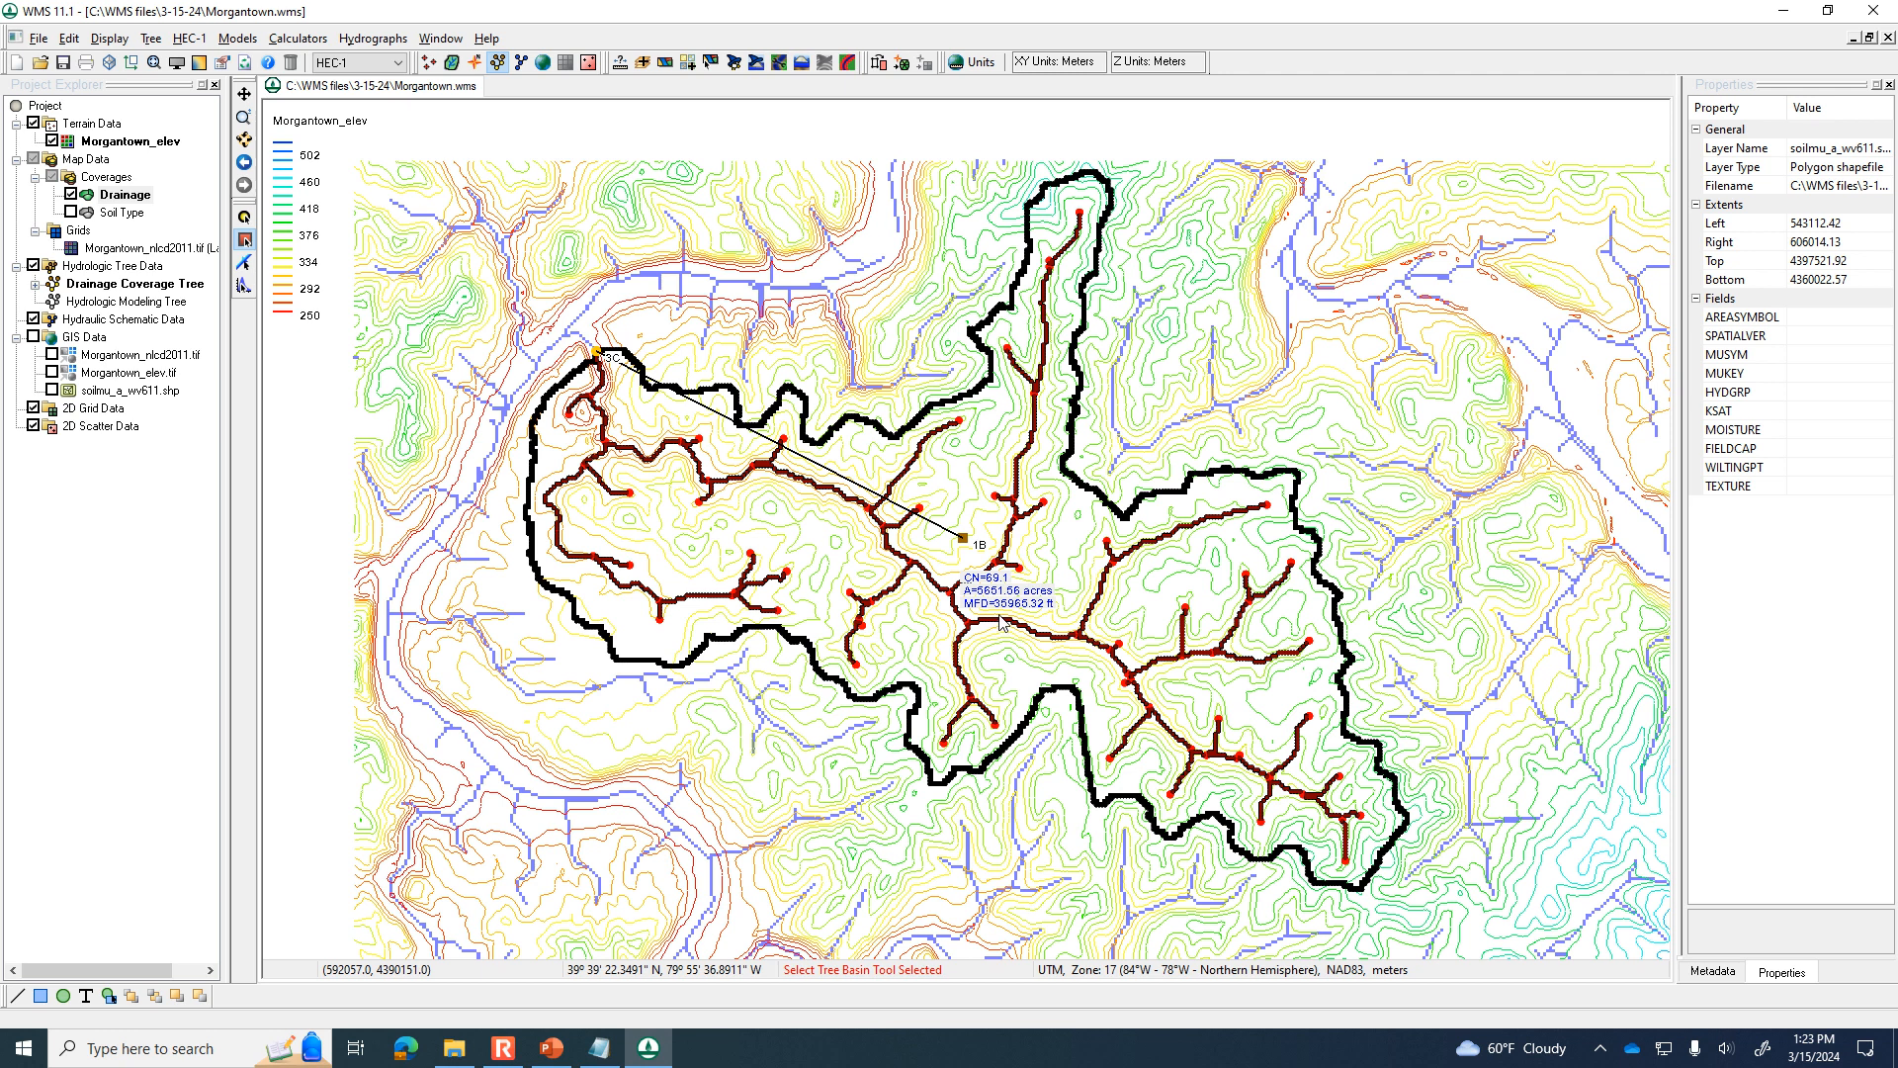
Set basin 1B's HEC-1 precipitation to basin average, using the online NOAA Atlas 14 depth for a 10-year, 24-hour storm in inches.
{"action": "double_click", "coordinate": [962, 542]}
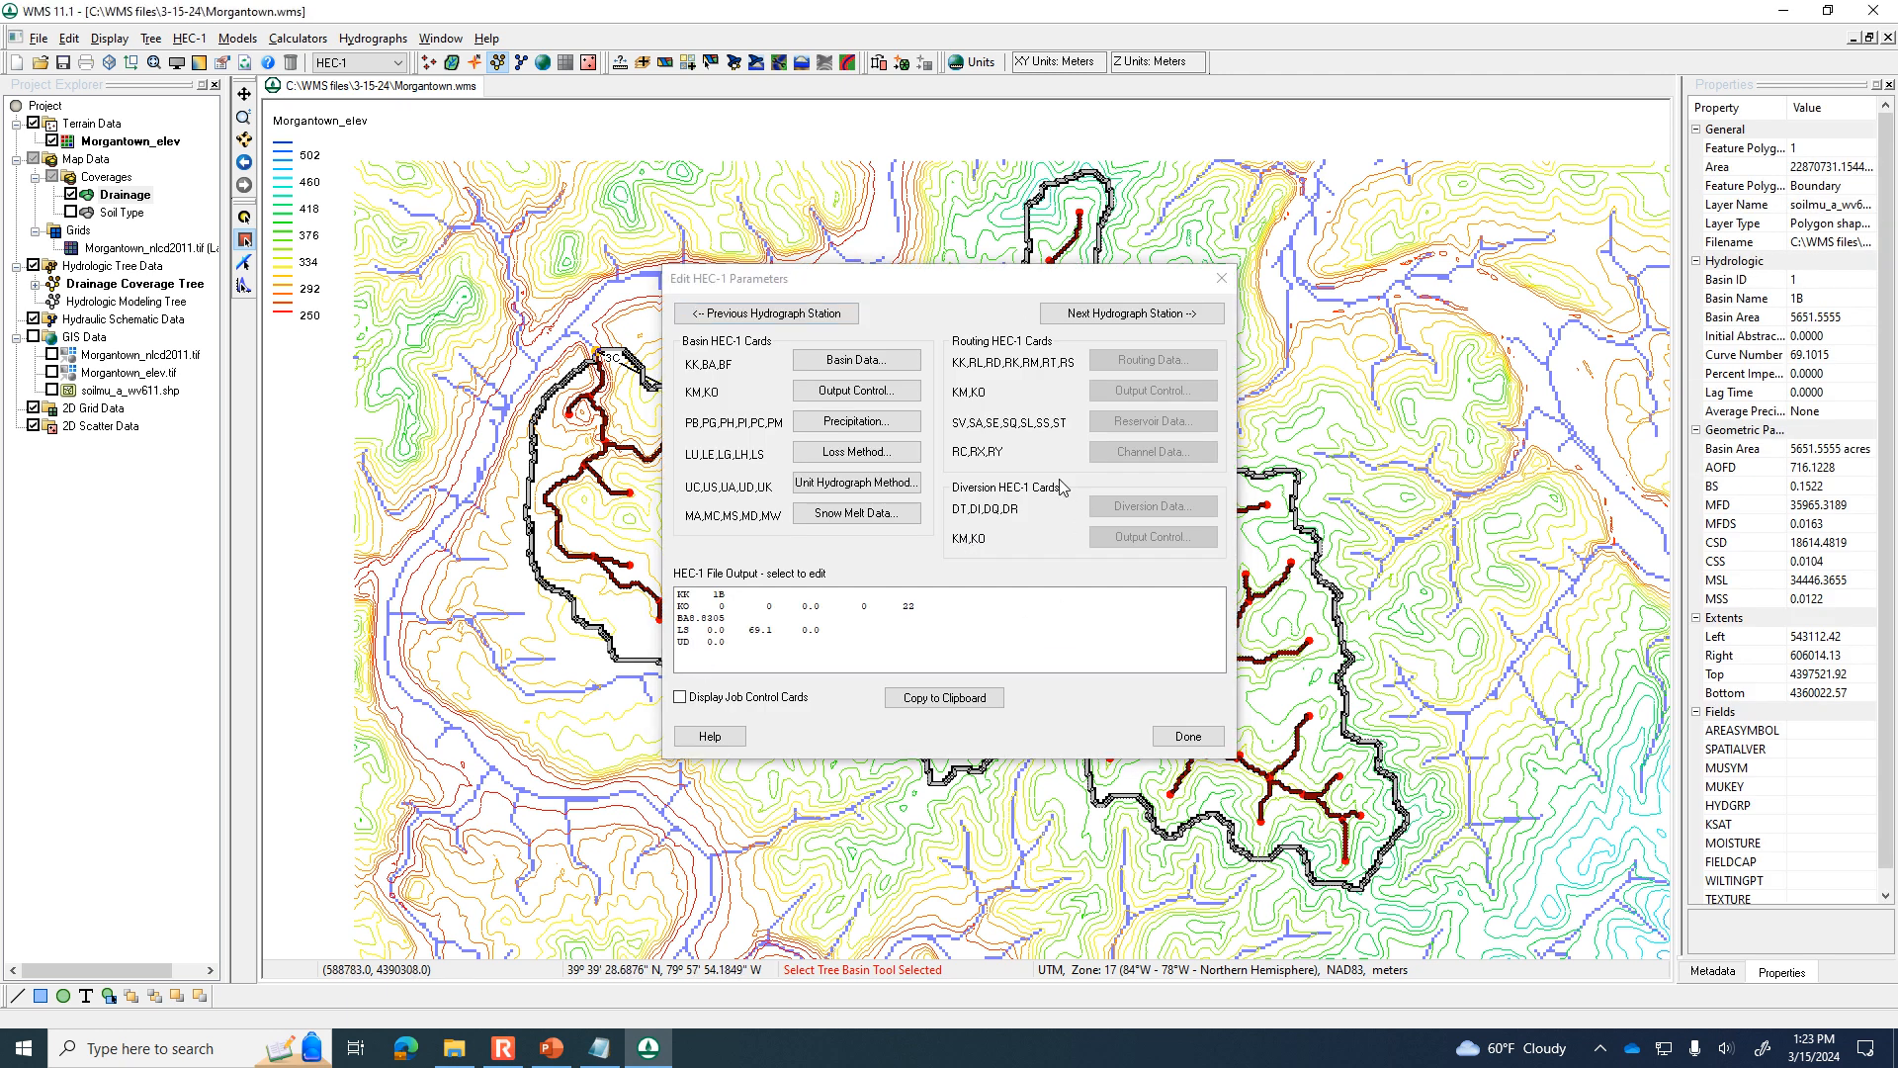
{"action": "left_click", "coordinate": [835, 425]}
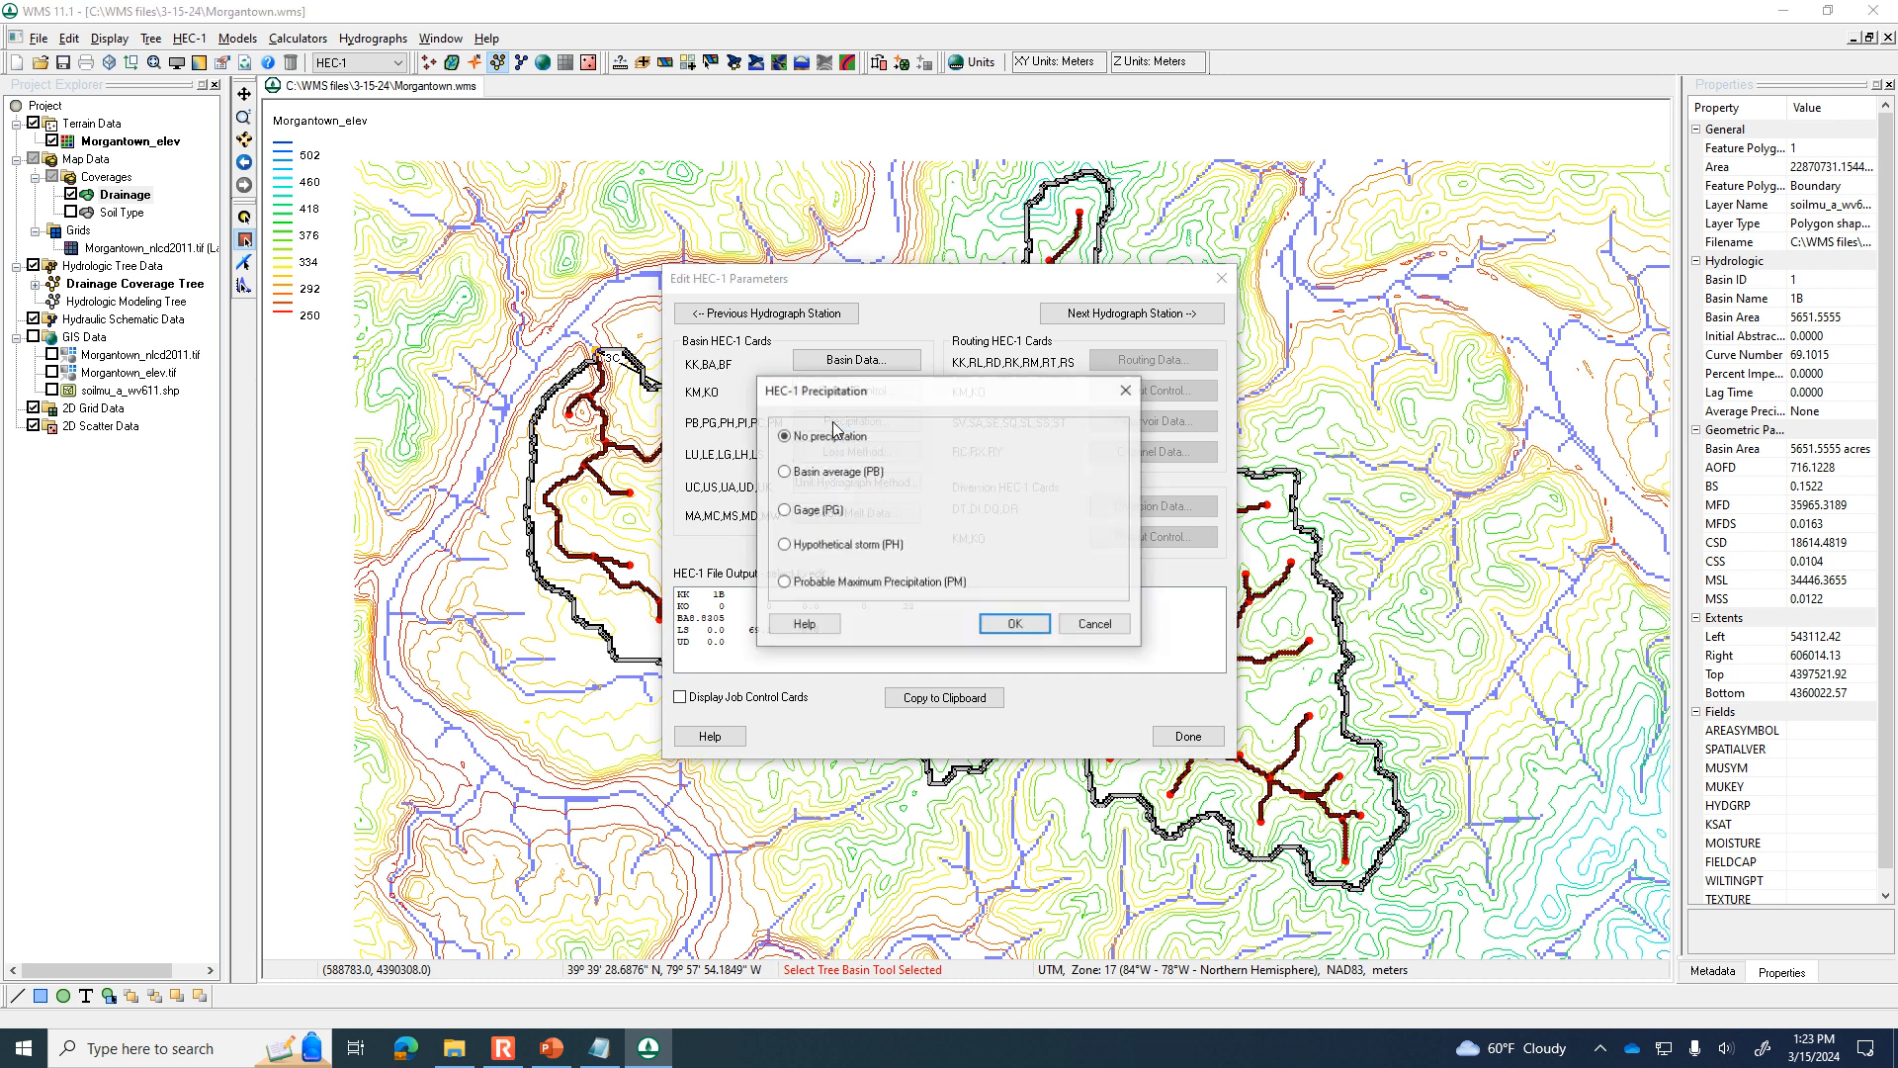
{"action": "left_click", "coordinate": [830, 474]}
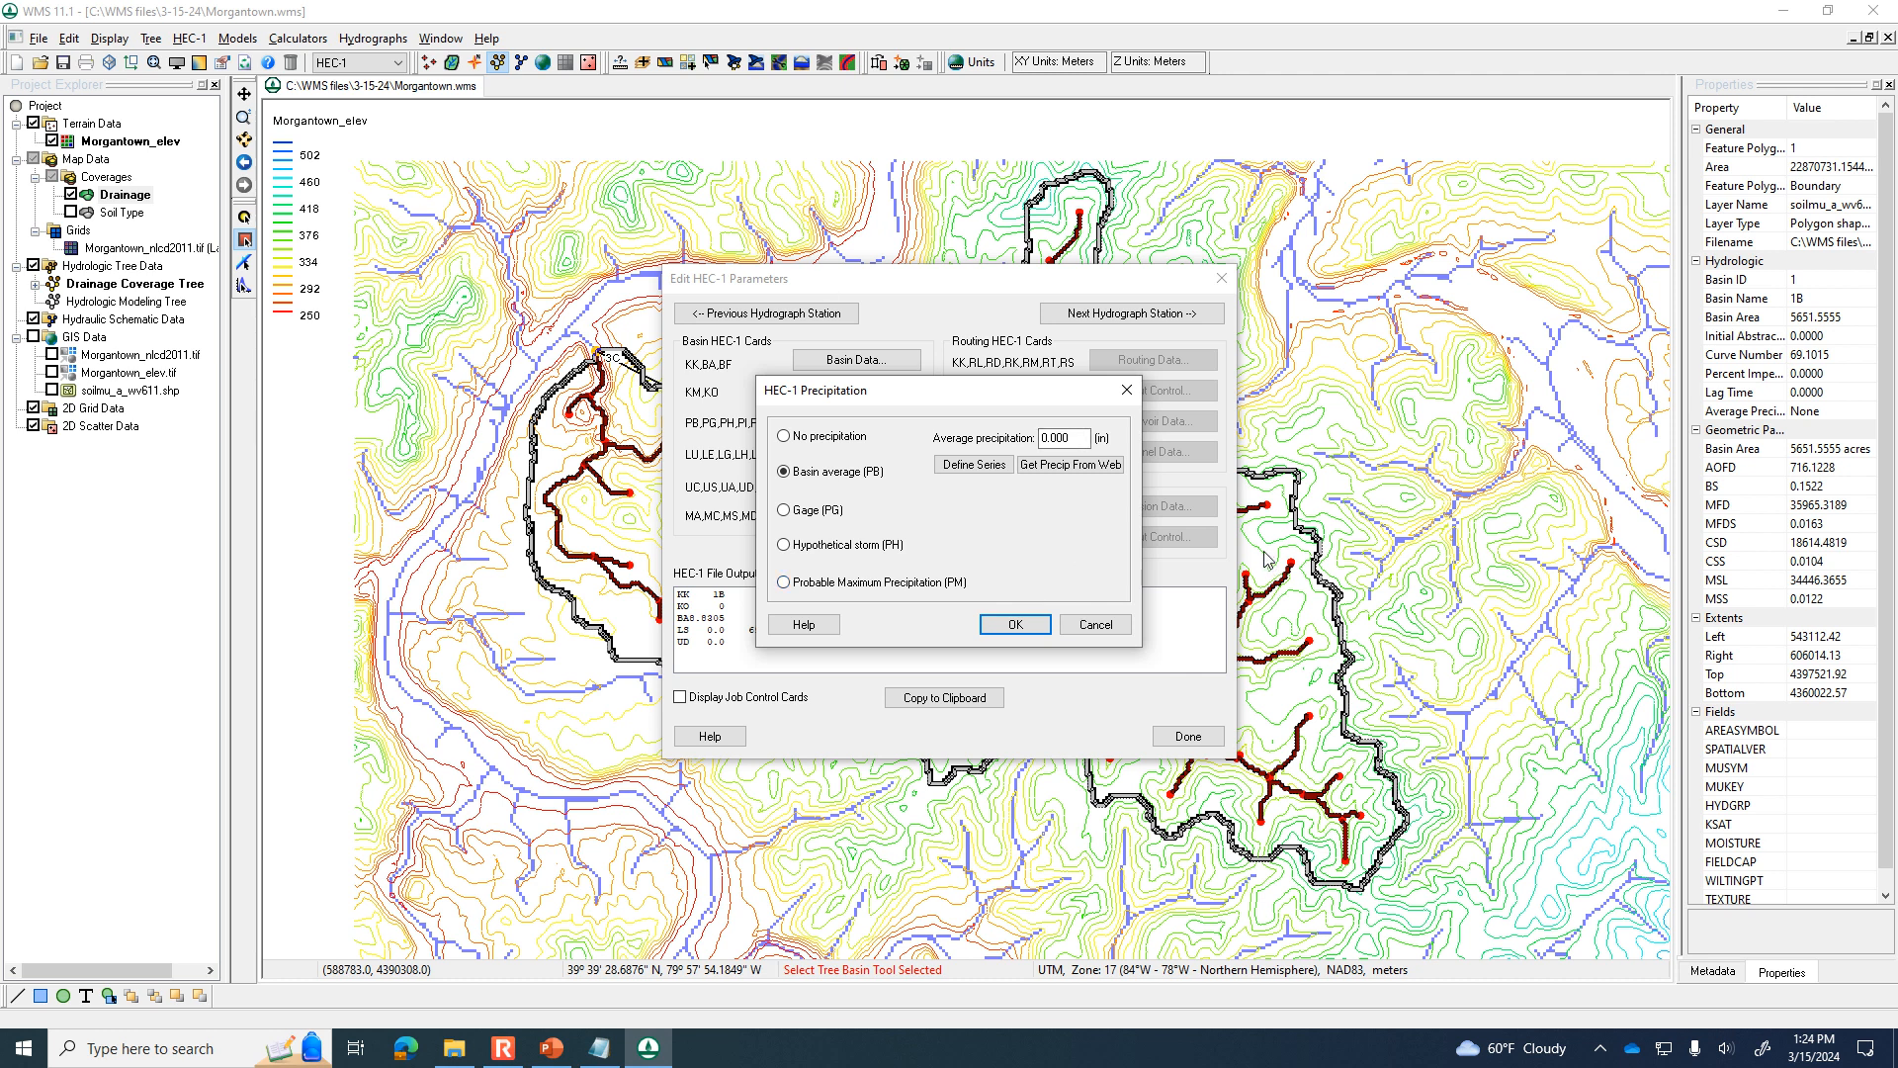
{"action": "left_click", "coordinate": [1028, 471]}
{"action": "left_click", "coordinate": [1026, 436]}
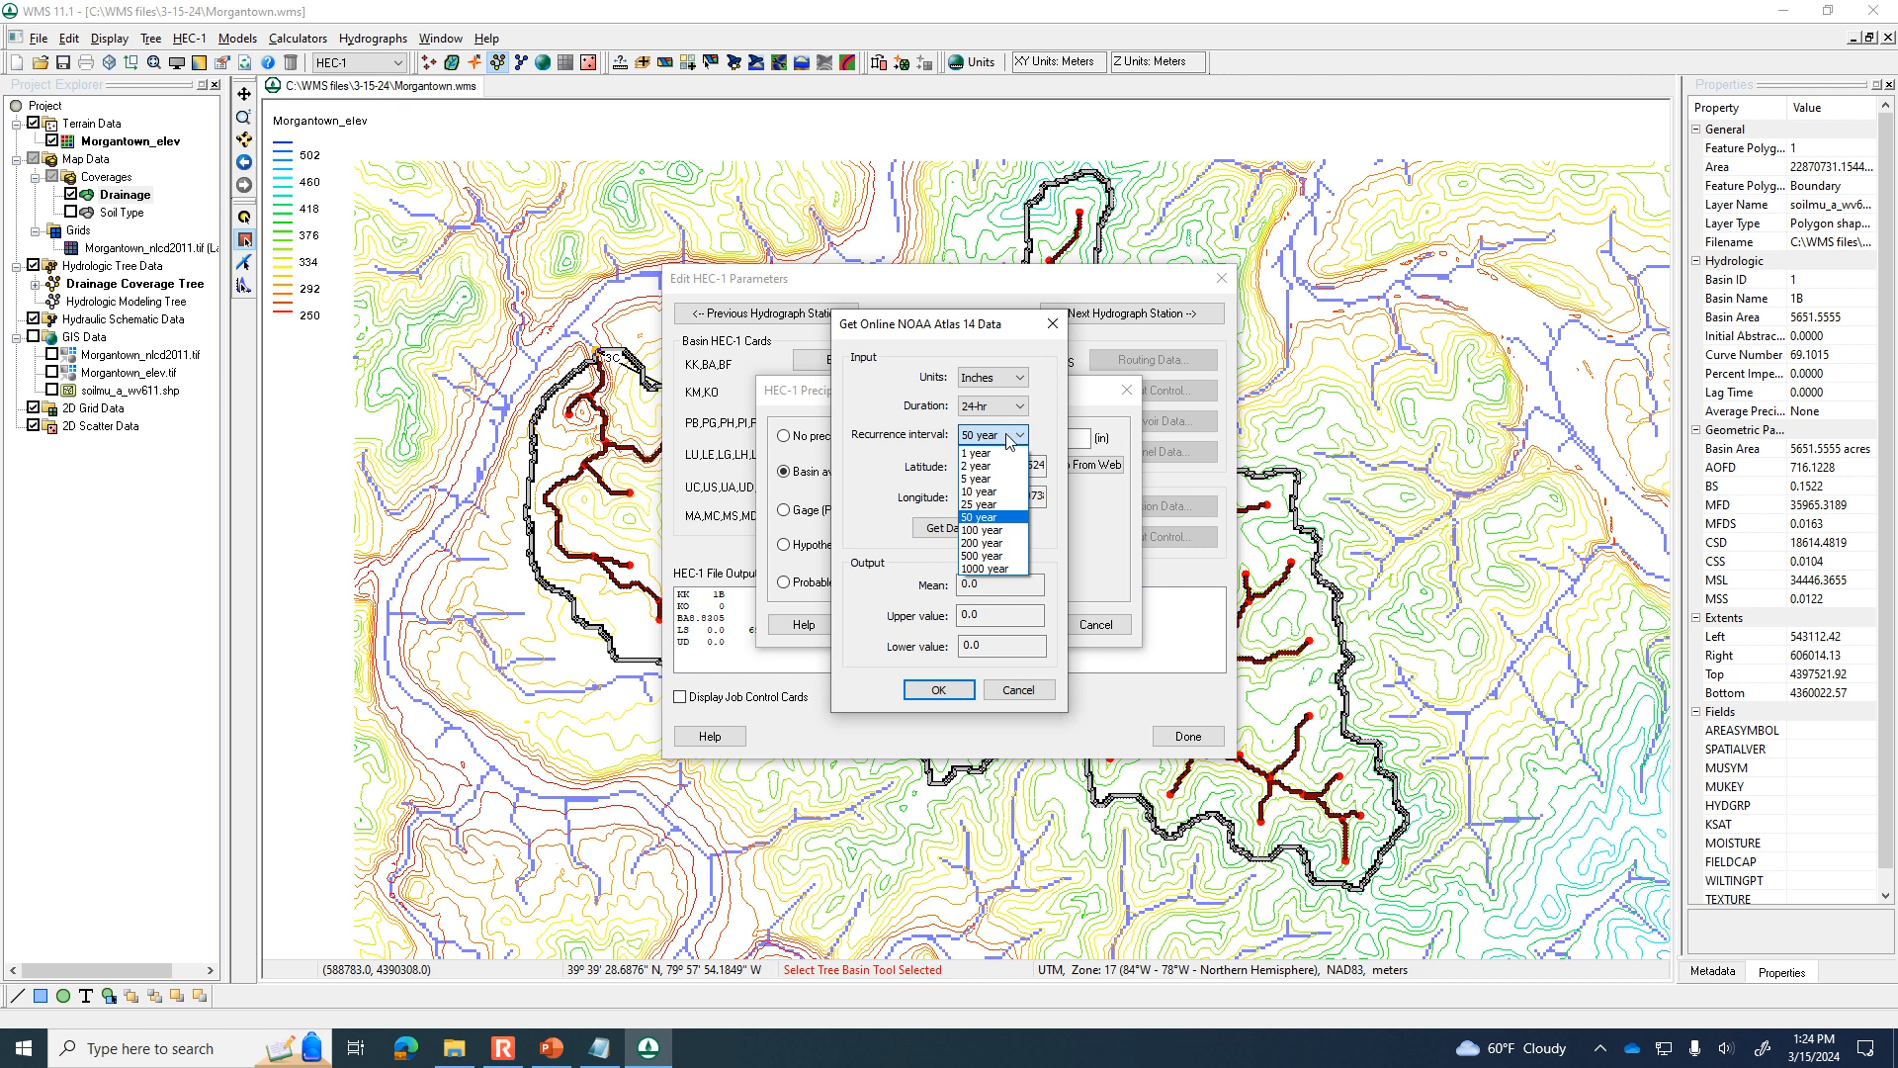
{"action": "left_click", "coordinate": [994, 490]}
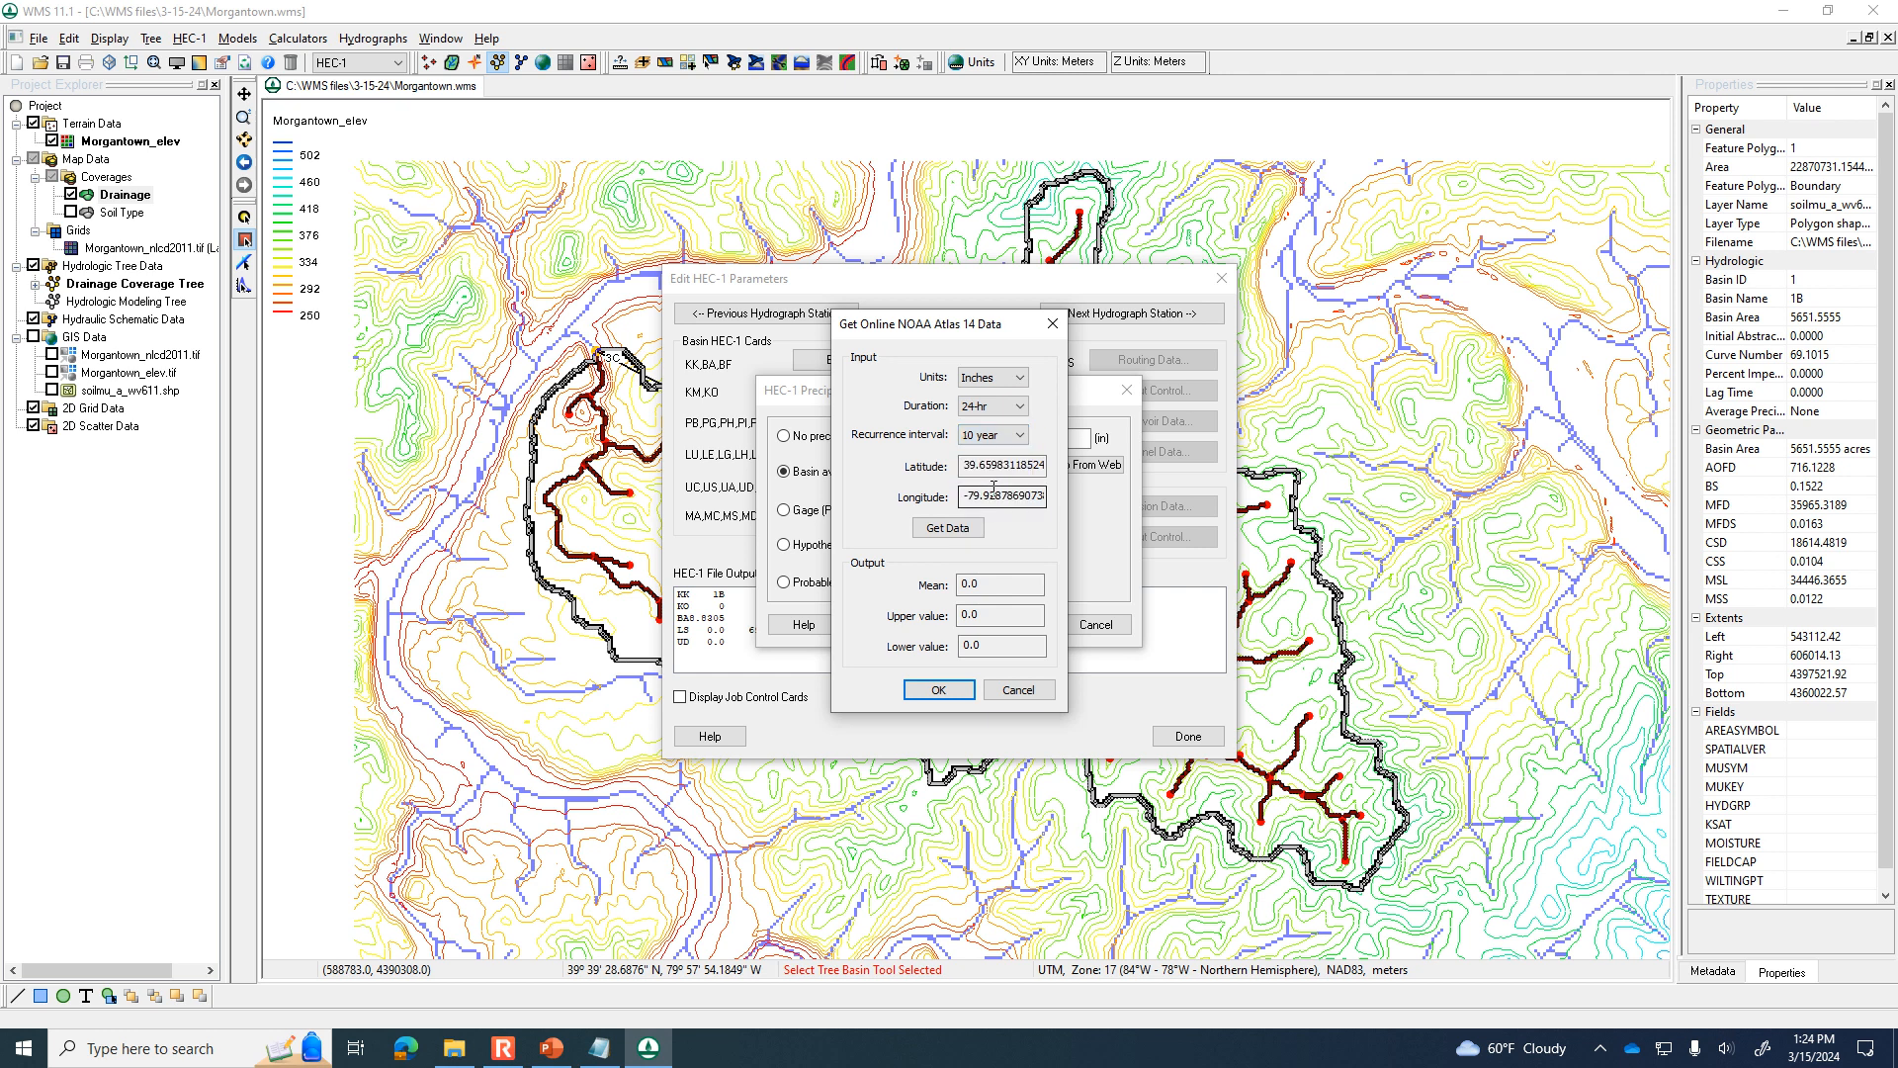
{"action": "left_click", "coordinate": [941, 532]}
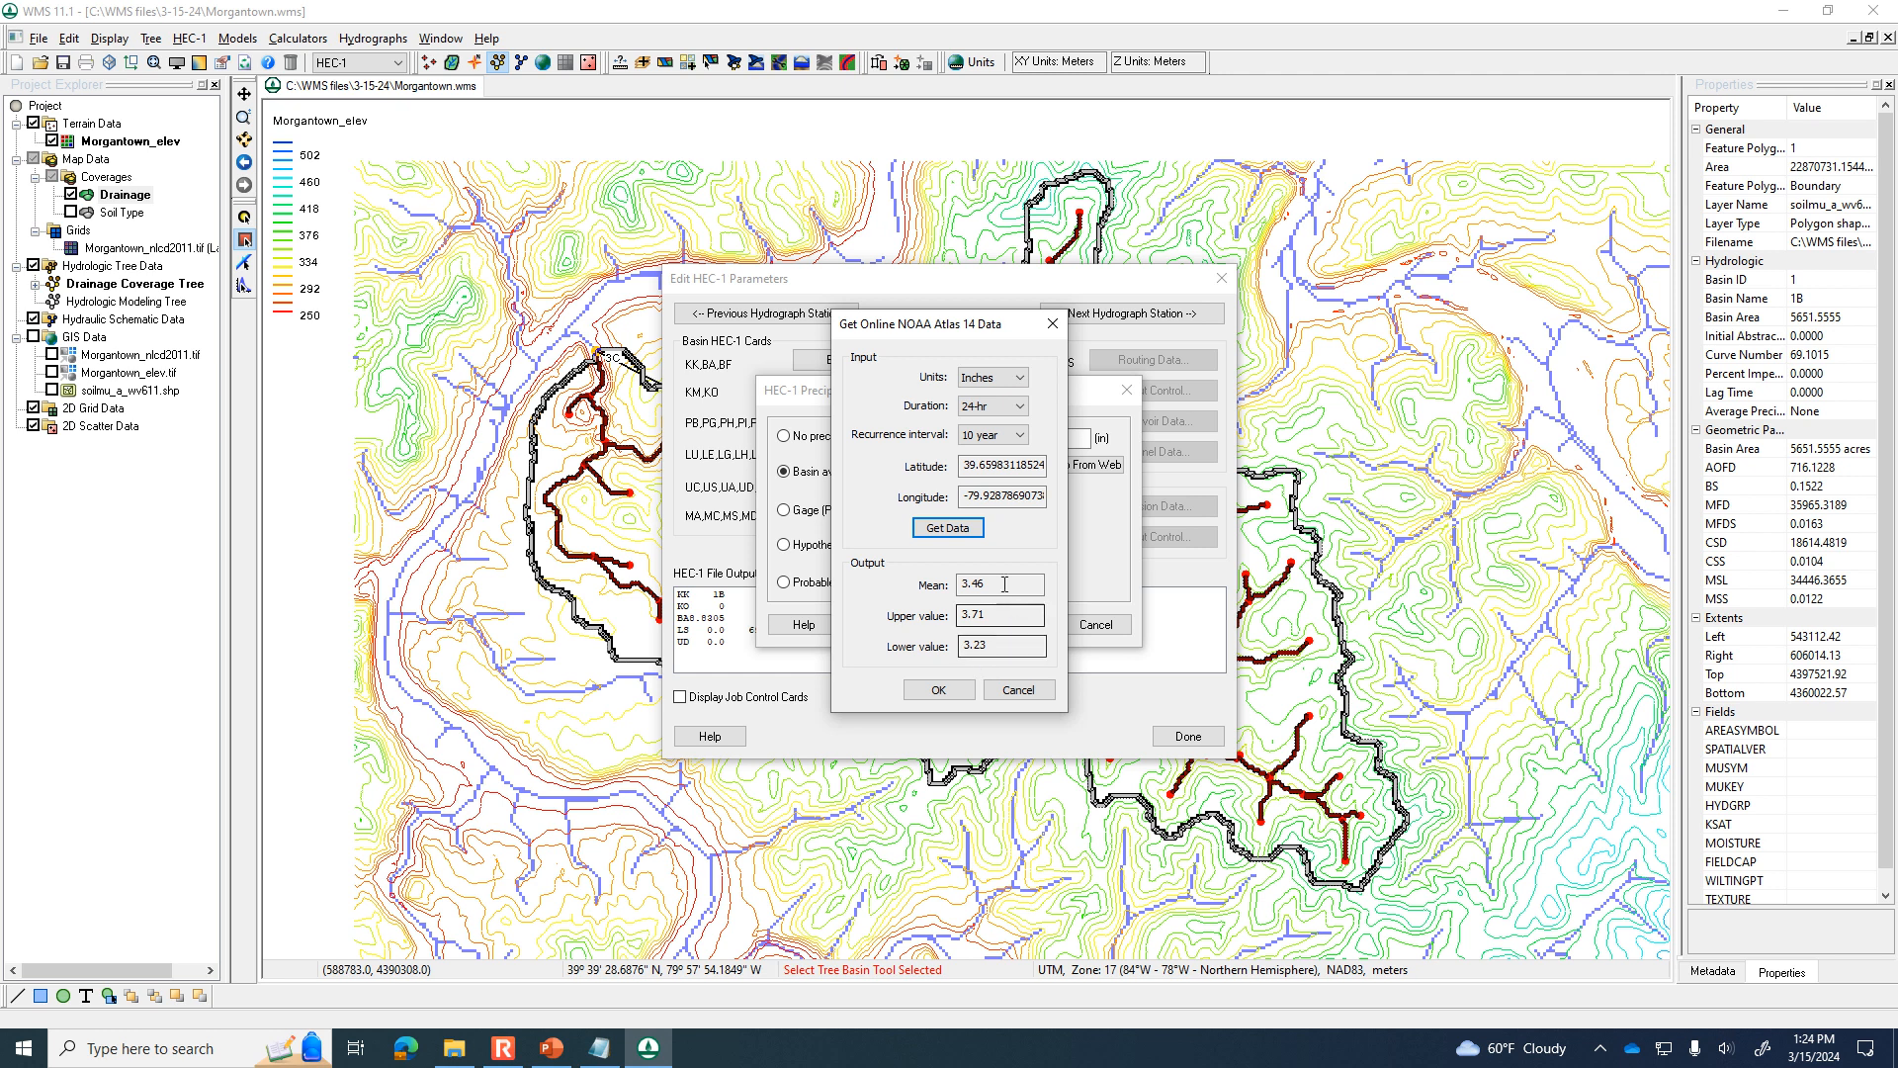
{"action": "left_click", "coordinate": [939, 690]}
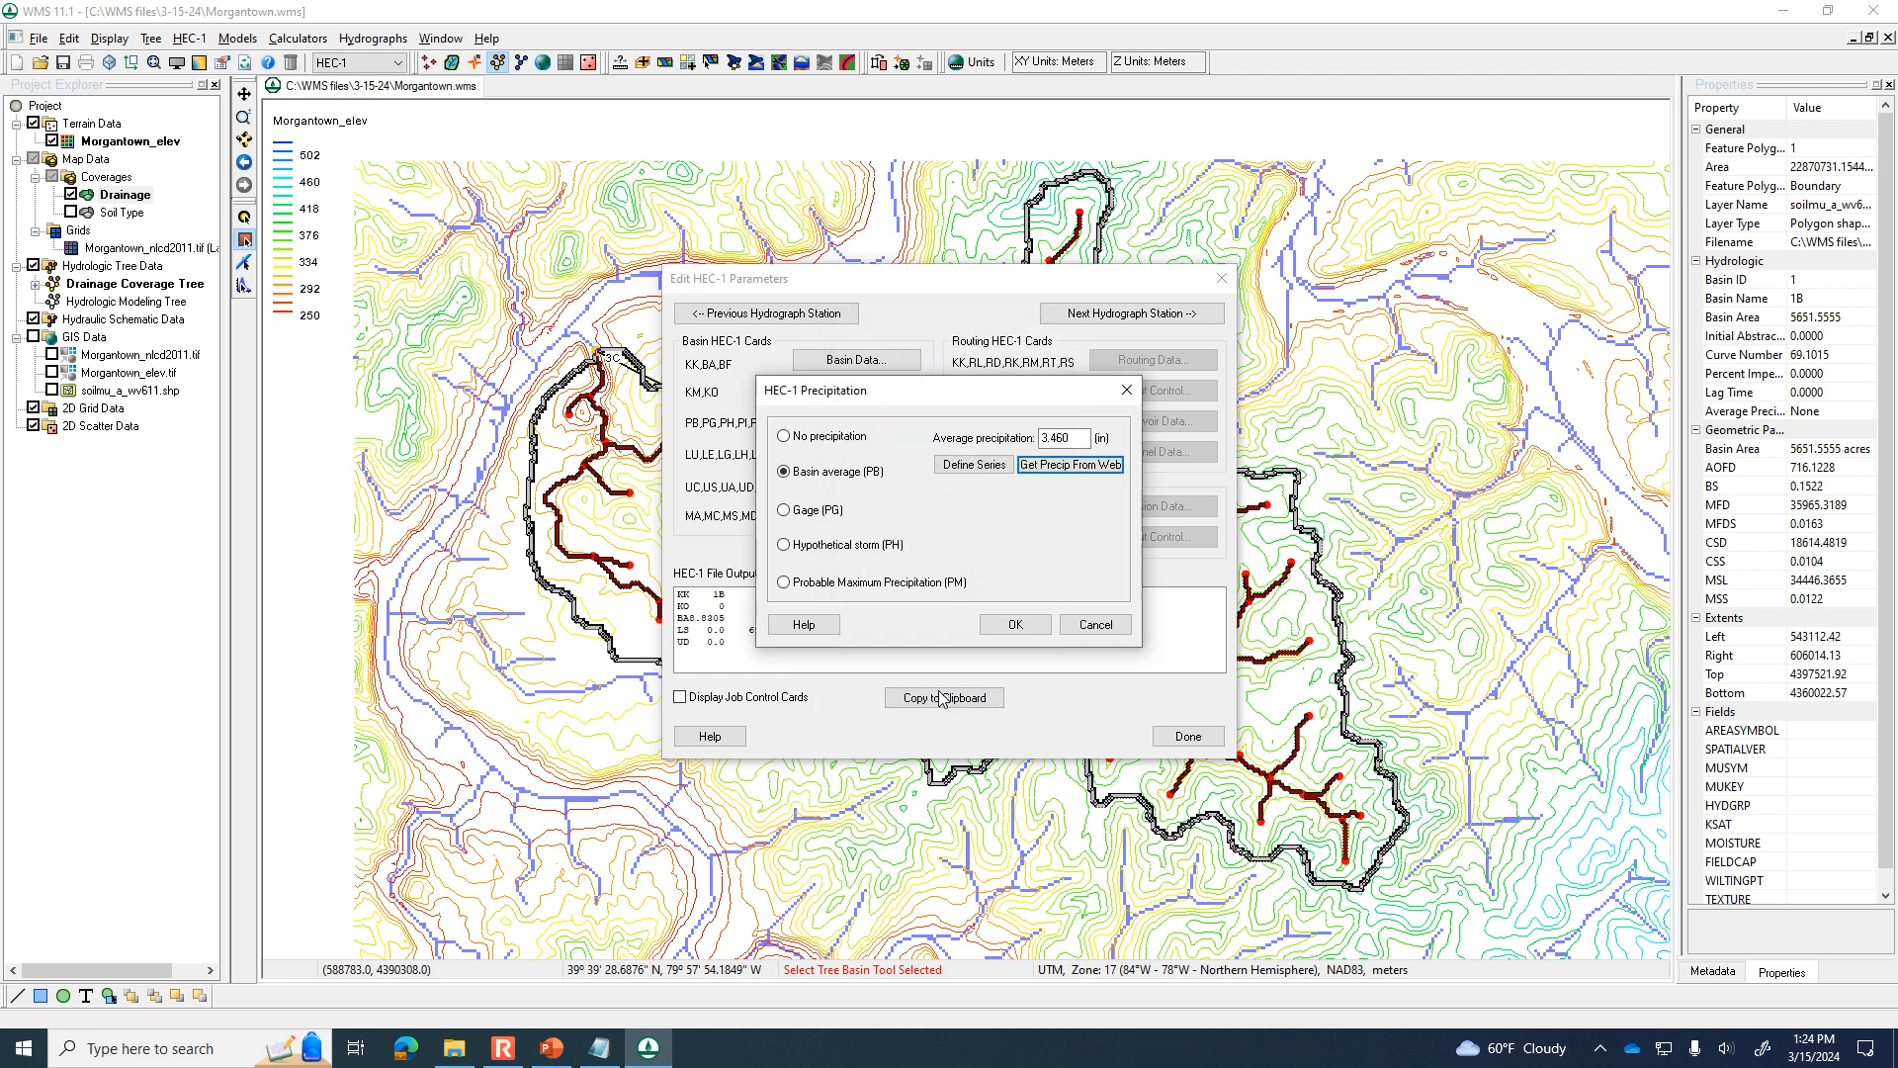
Assign the typeII-24hour distribution curve to the basin average precipitation and accept the precipitation settings.
{"action": "left_click", "coordinate": [975, 467]}
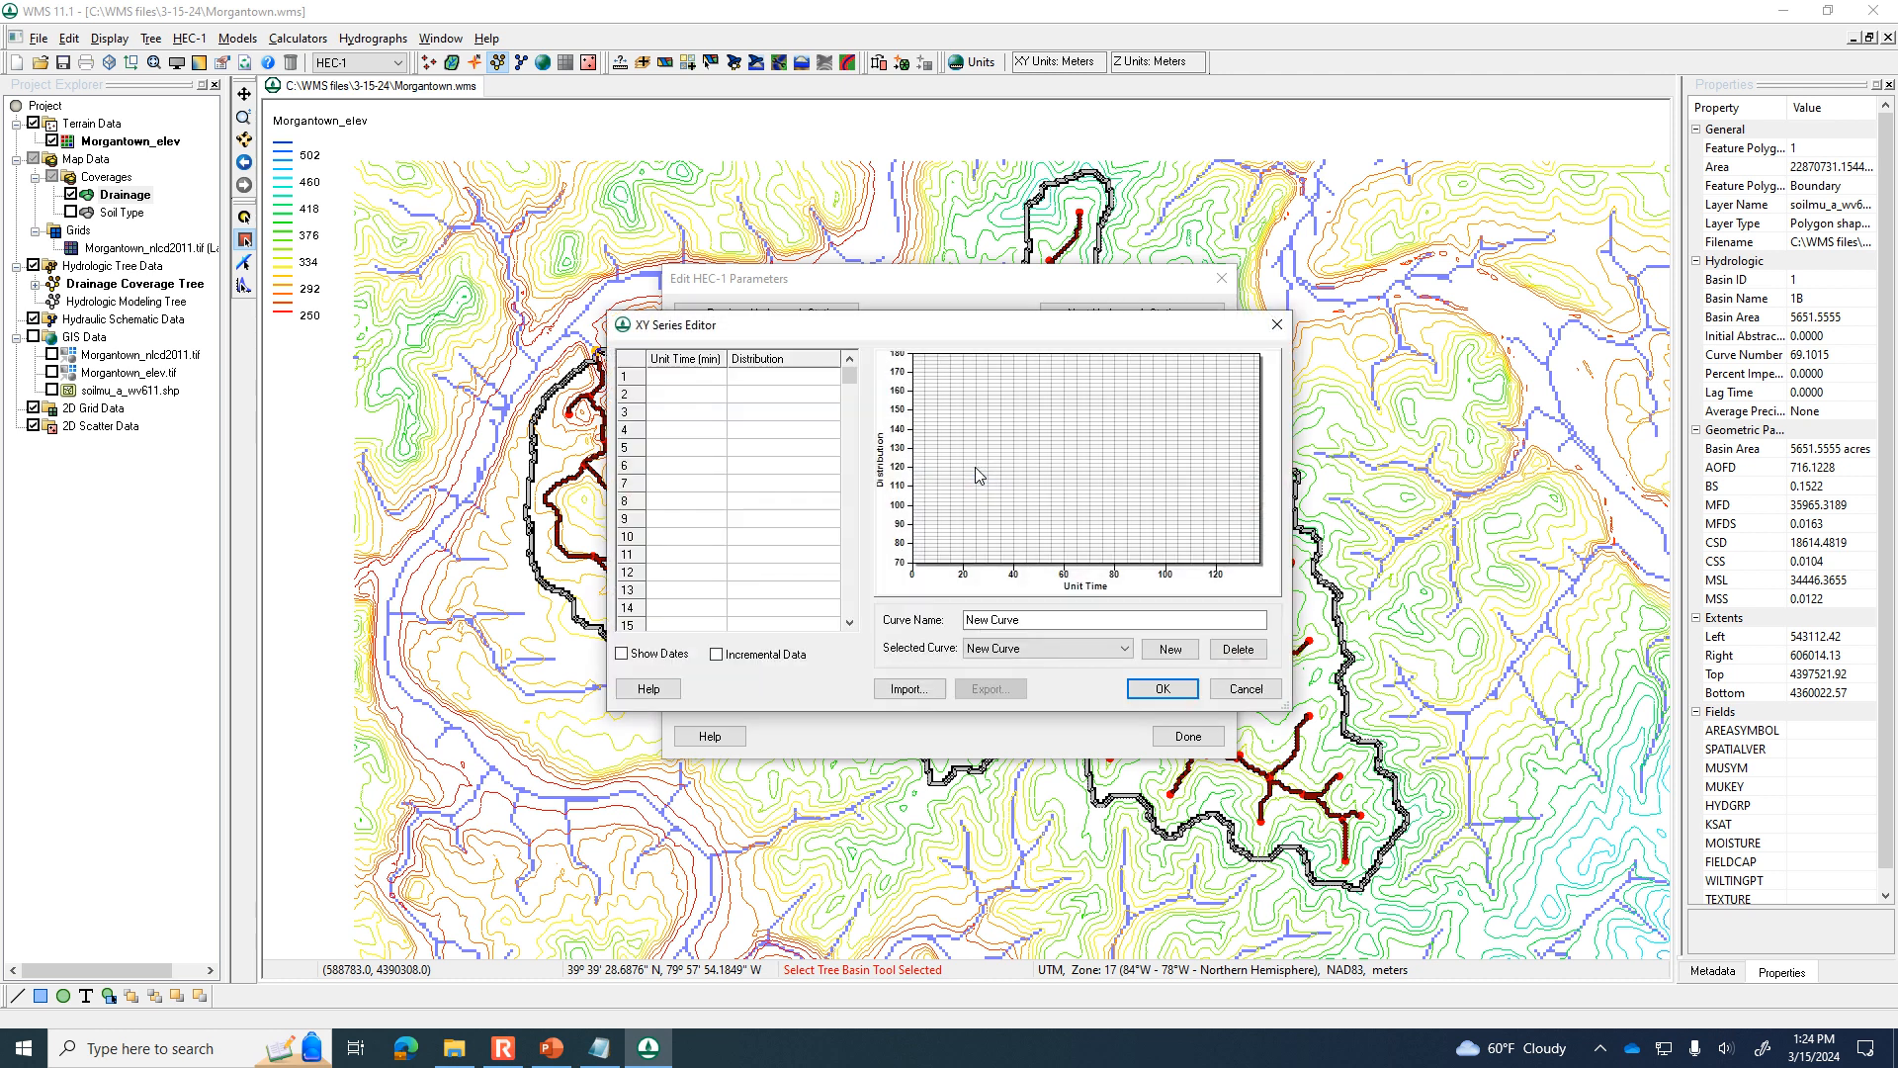
{"action": "left_click", "coordinate": [1031, 652]}
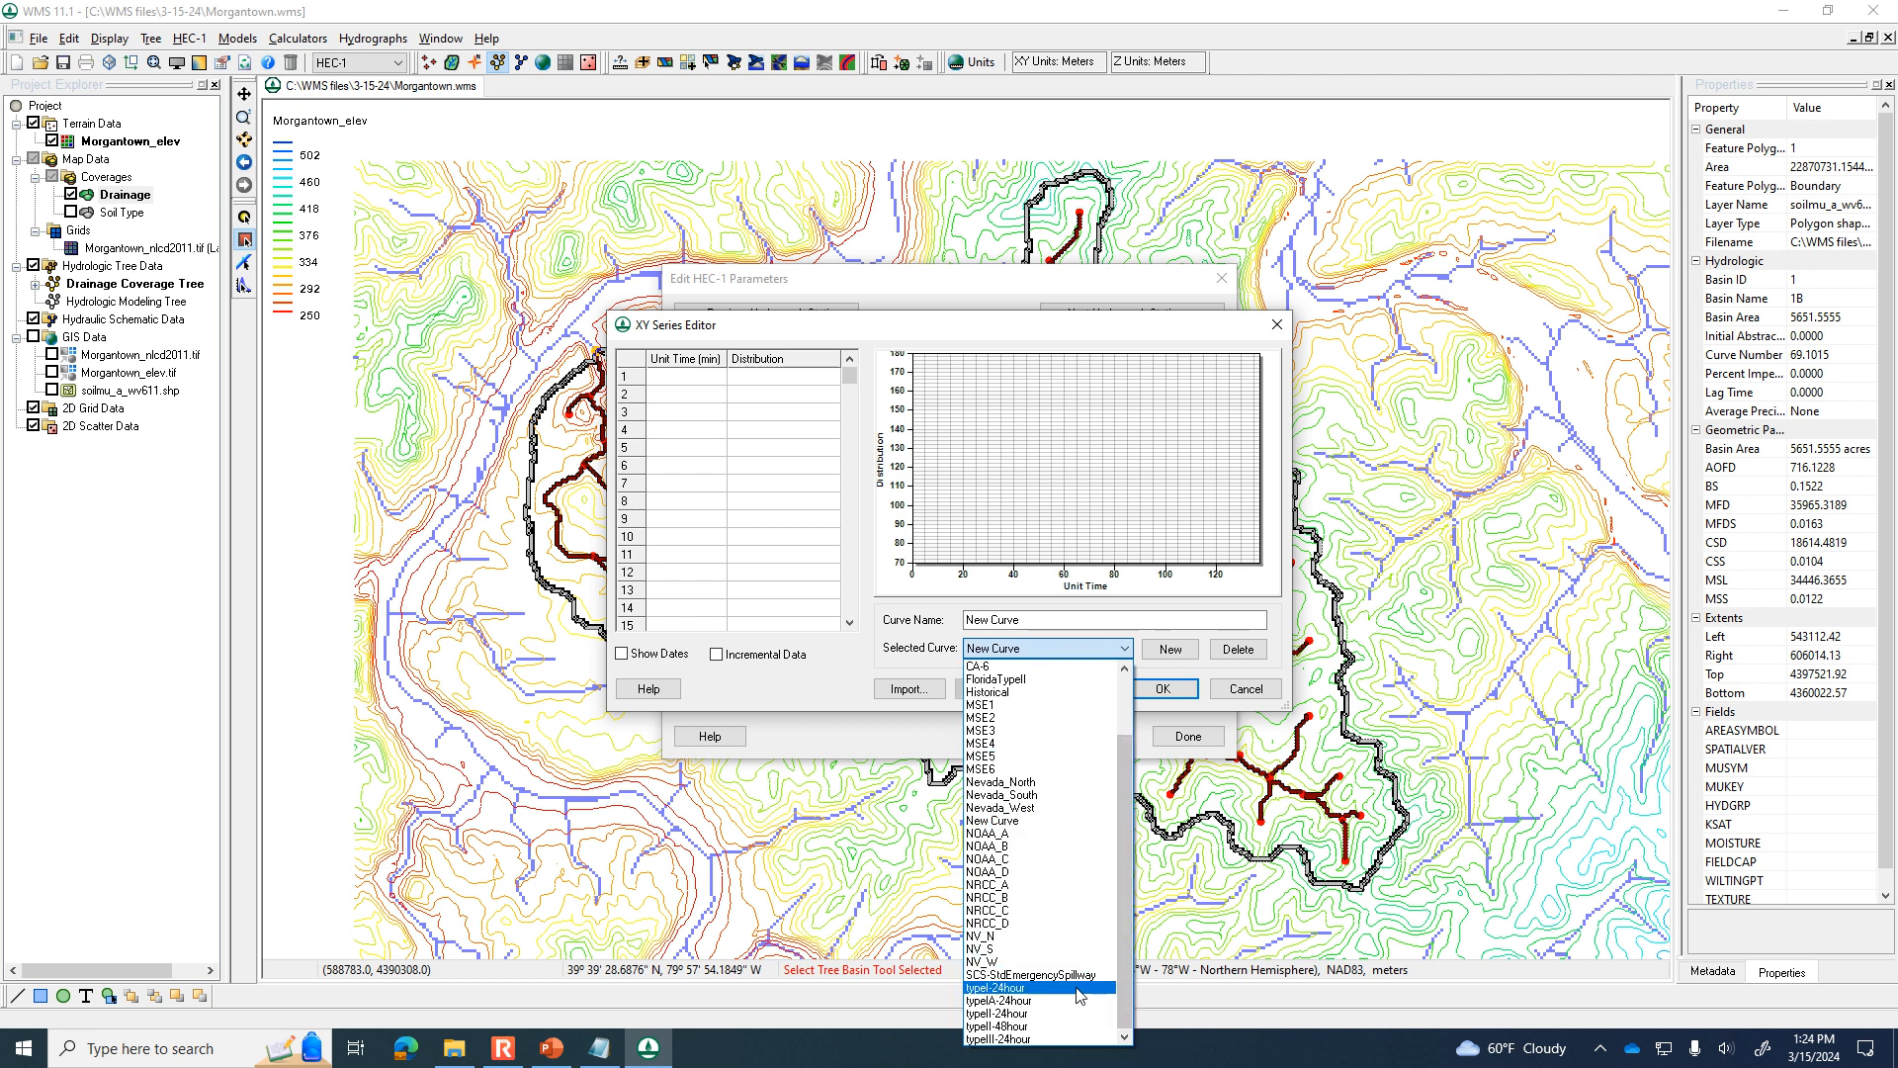
{"action": "left_click", "coordinate": [1061, 1013]}
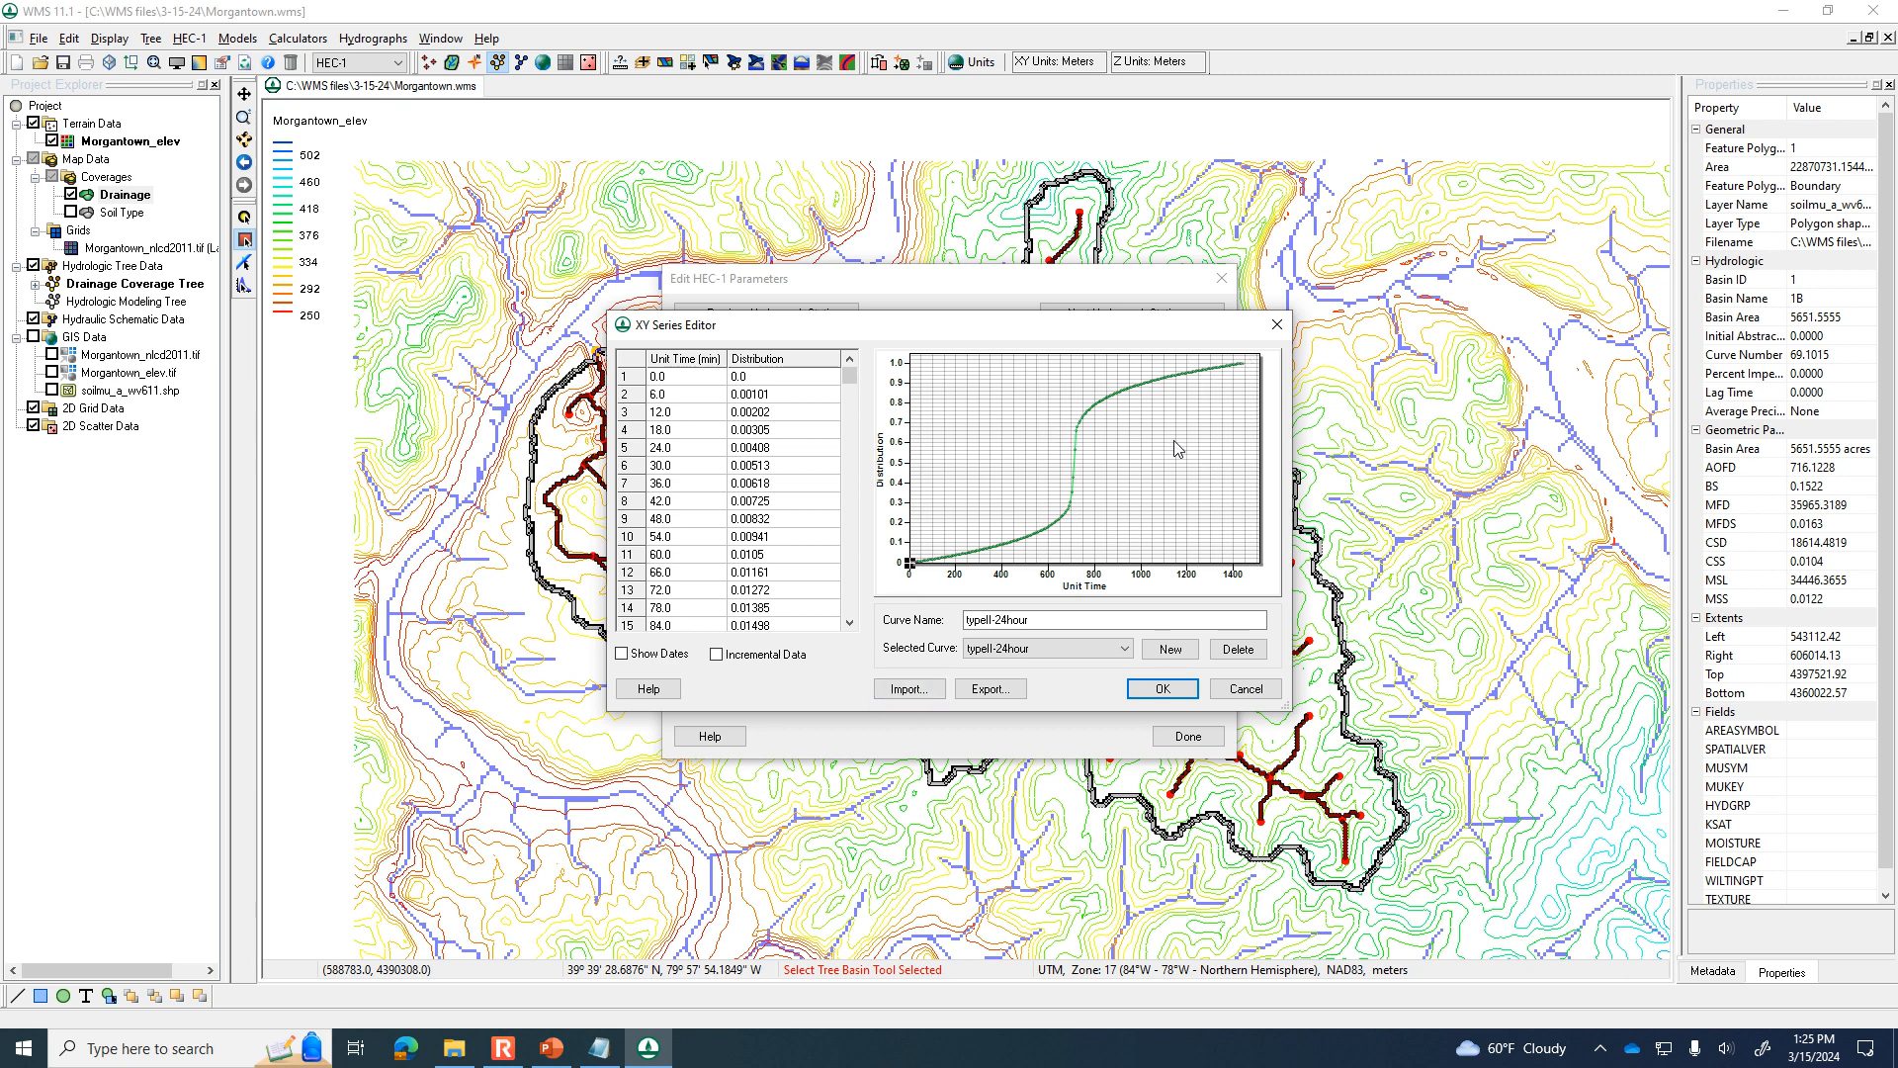
{"action": "left_click", "coordinate": [1165, 693]}
{"action": "left_click", "coordinate": [1014, 626]}
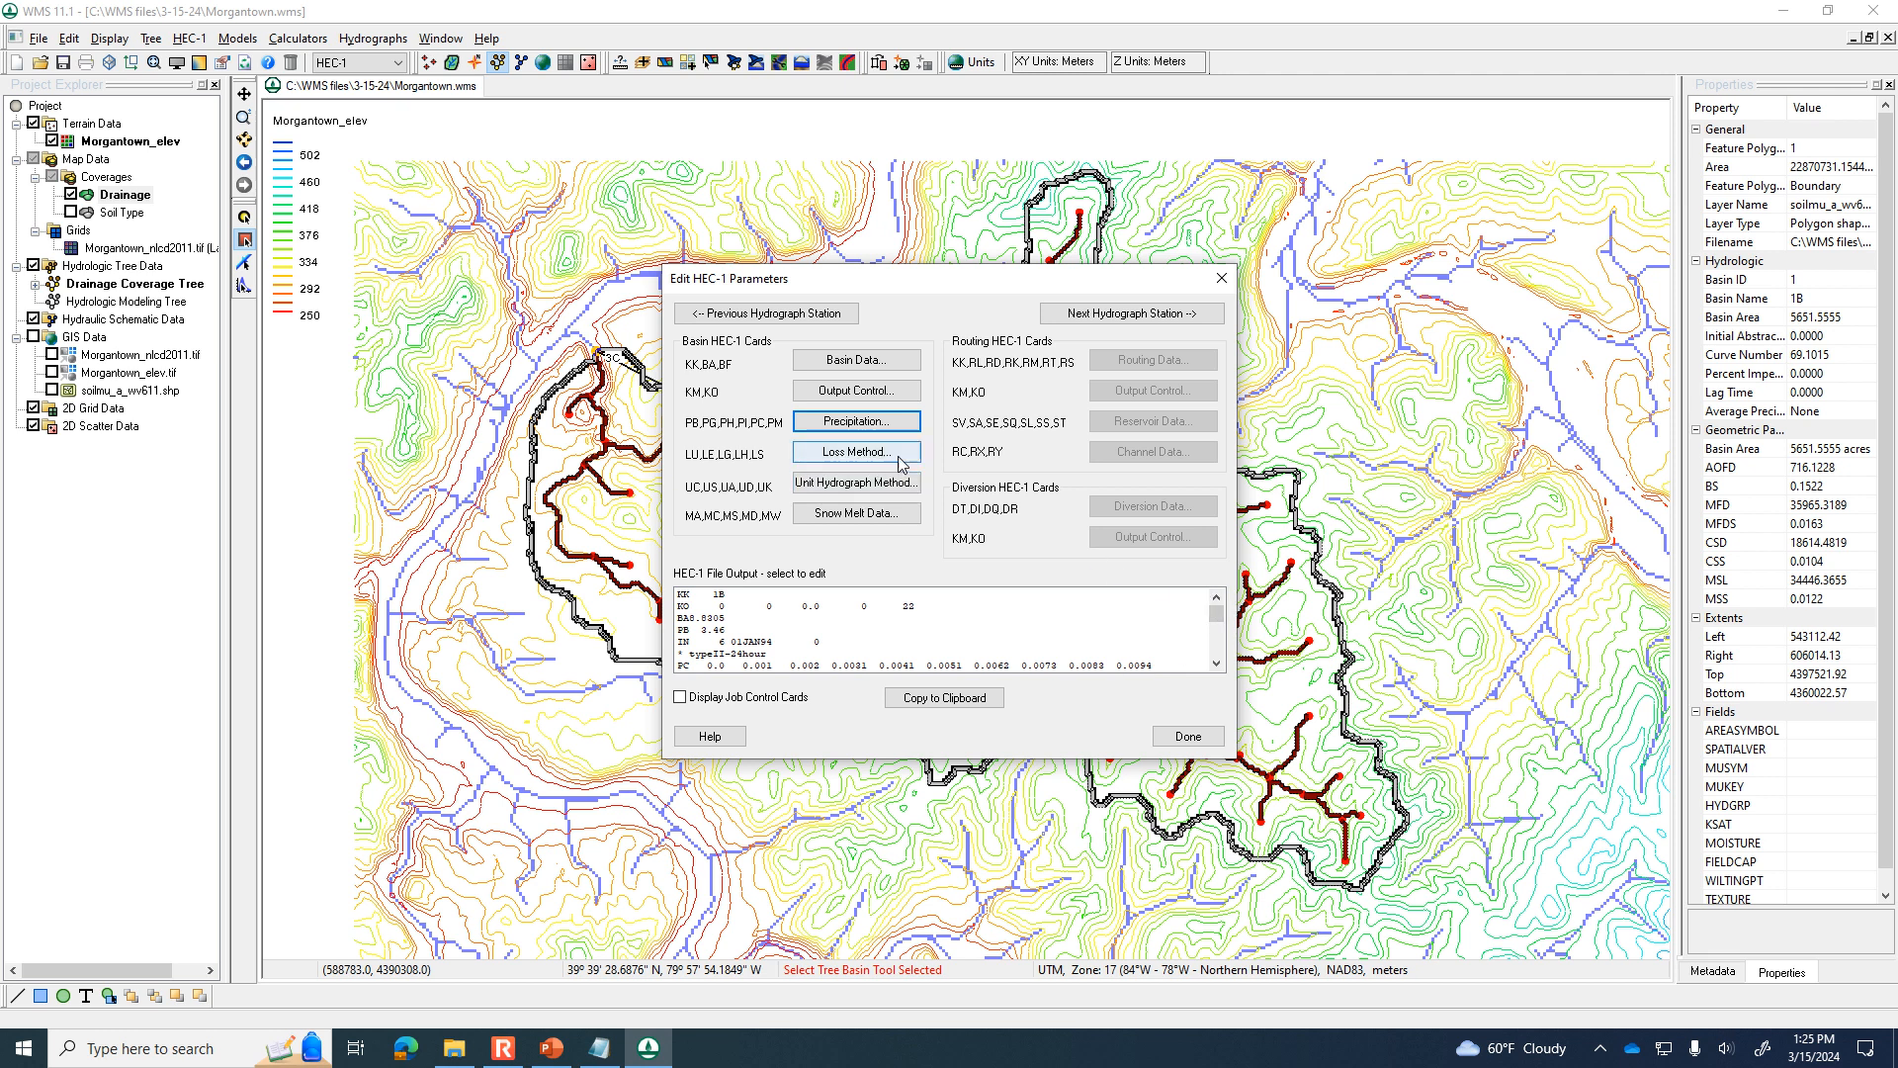
Check the curve number in basin 1B's SCS curve number (LS) loss method and accept the settings.
{"action": "left_click", "coordinate": [856, 452]}
{"action": "left_click_drag", "start_coordinate": [1066, 477], "coordinate": [996, 481]}
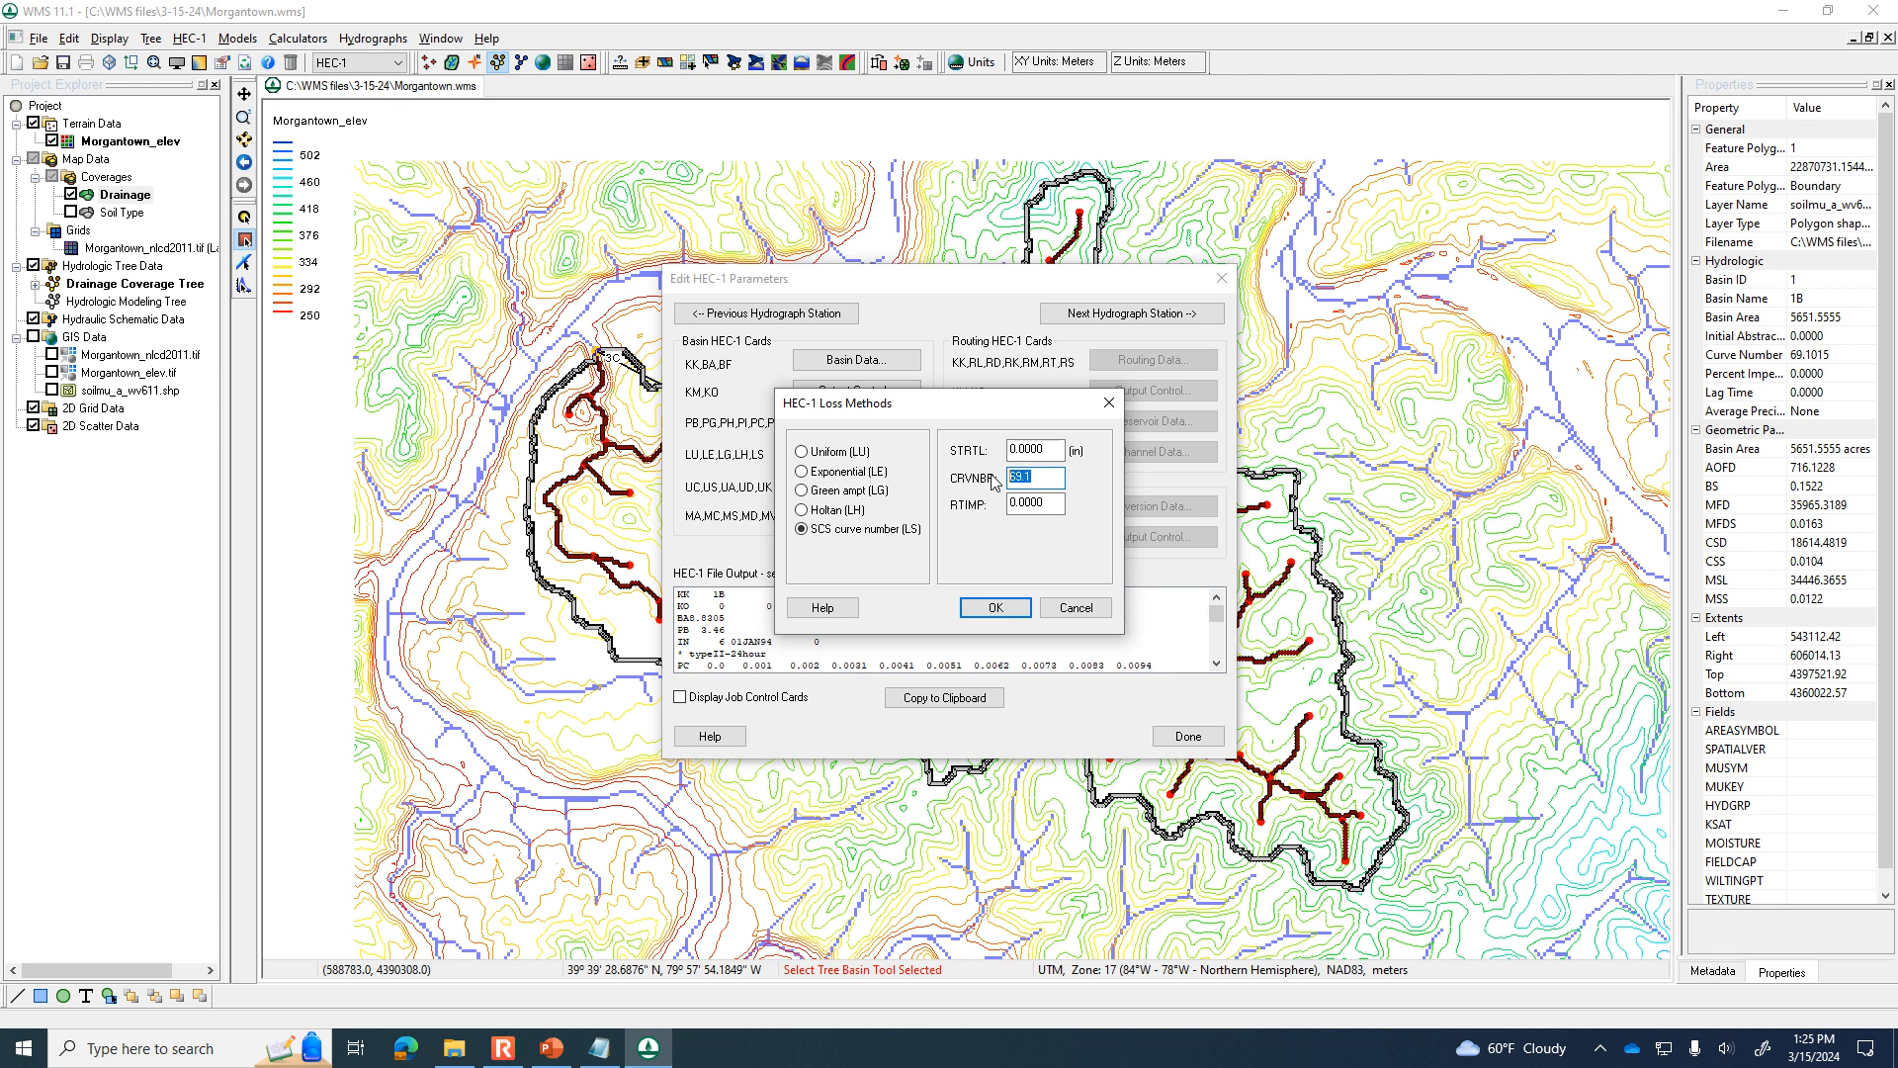
{"action": "left_click", "coordinate": [993, 606]}
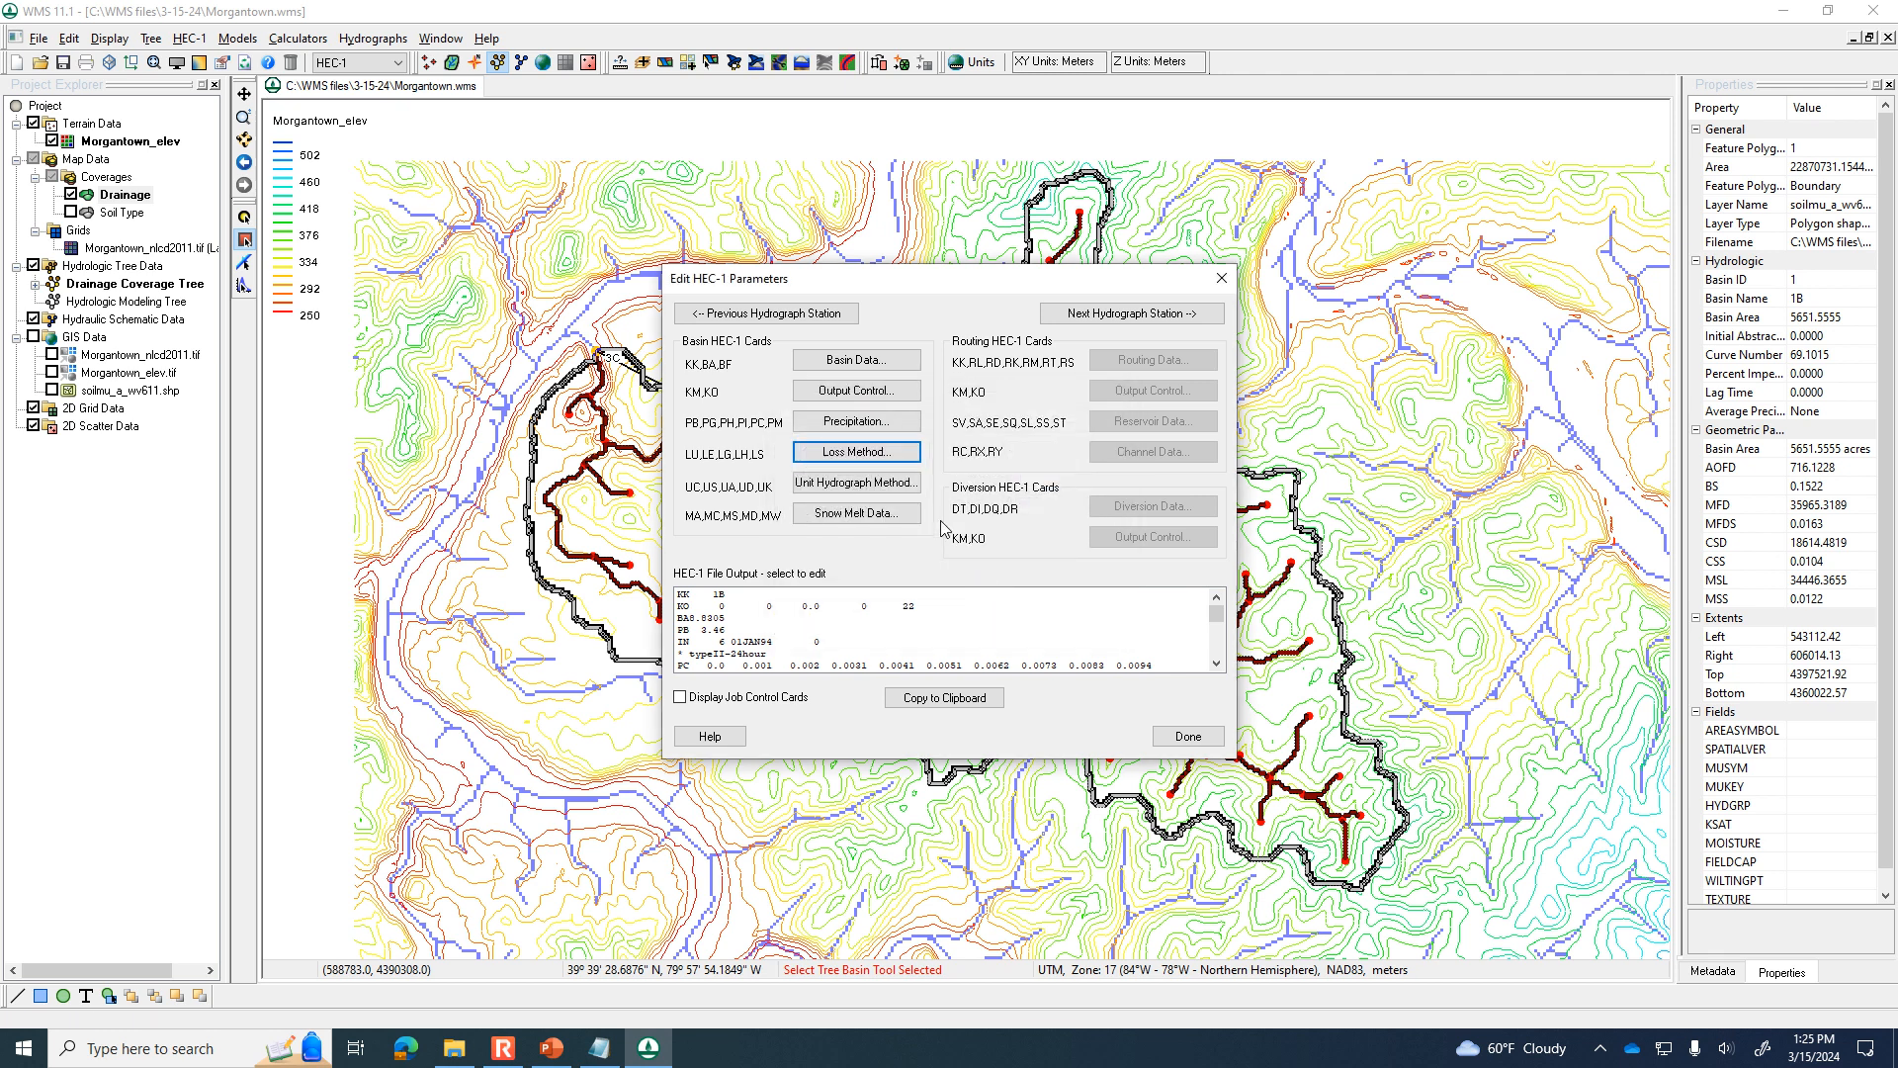
Compute the lag time from basin data with the SCS Method for the SCS dimensionless unit hydrograph, and finish editing the basin's parameters.
{"action": "left_click", "coordinate": [817, 487]}
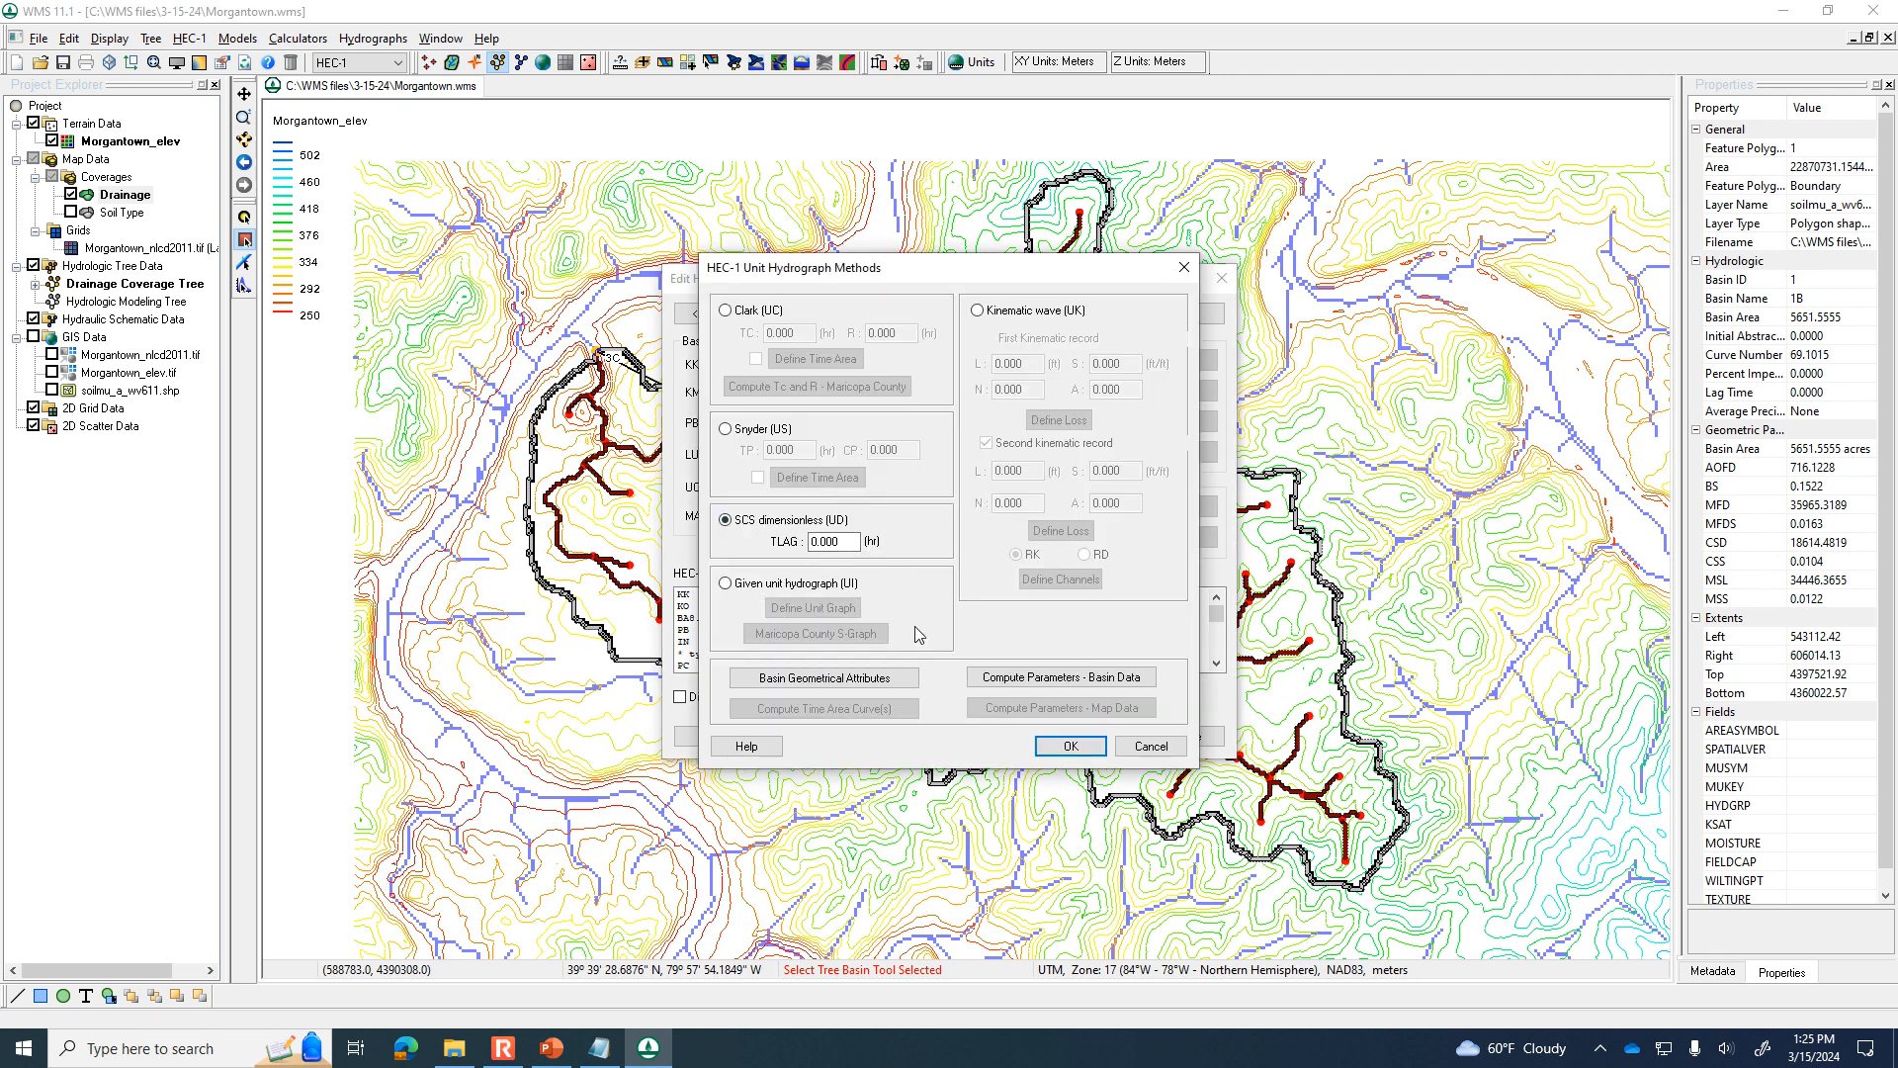
{"action": "left_click", "coordinate": [1077, 678]}
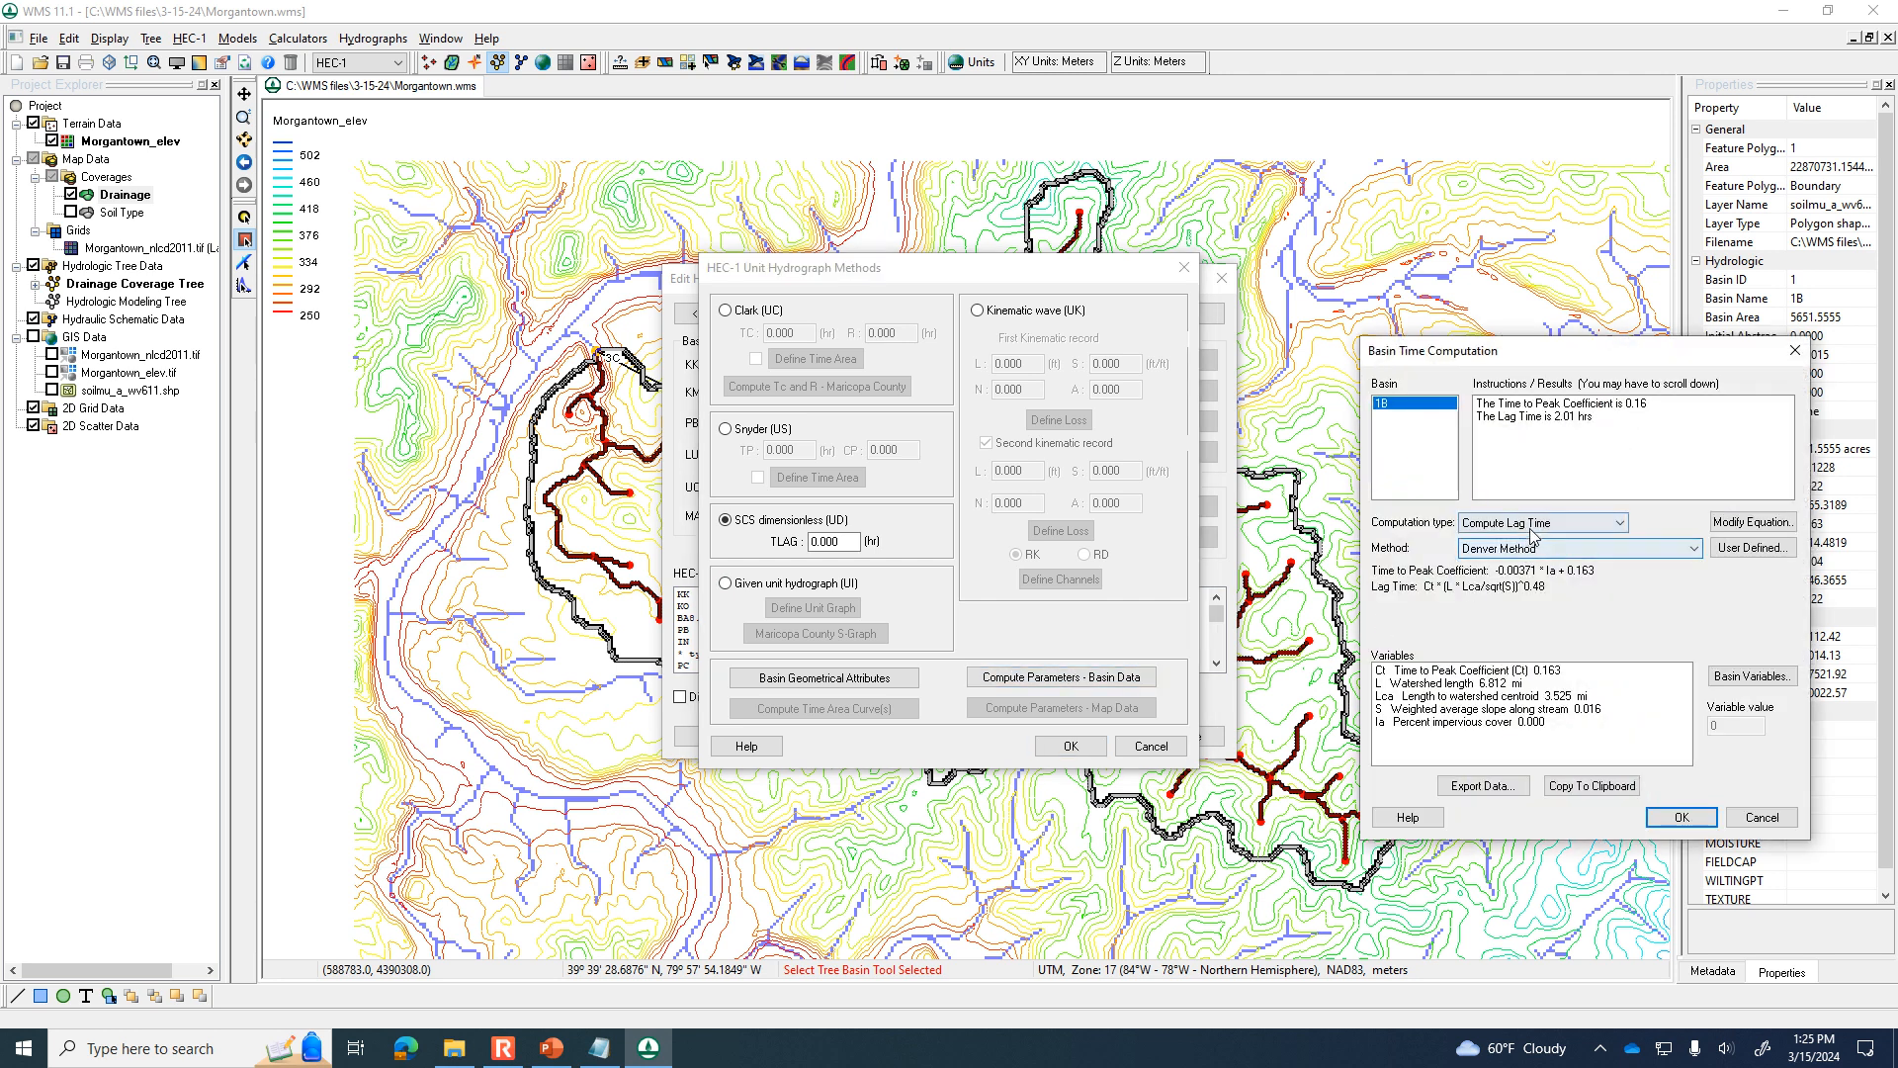
{"action": "left_click", "coordinate": [1552, 551]}
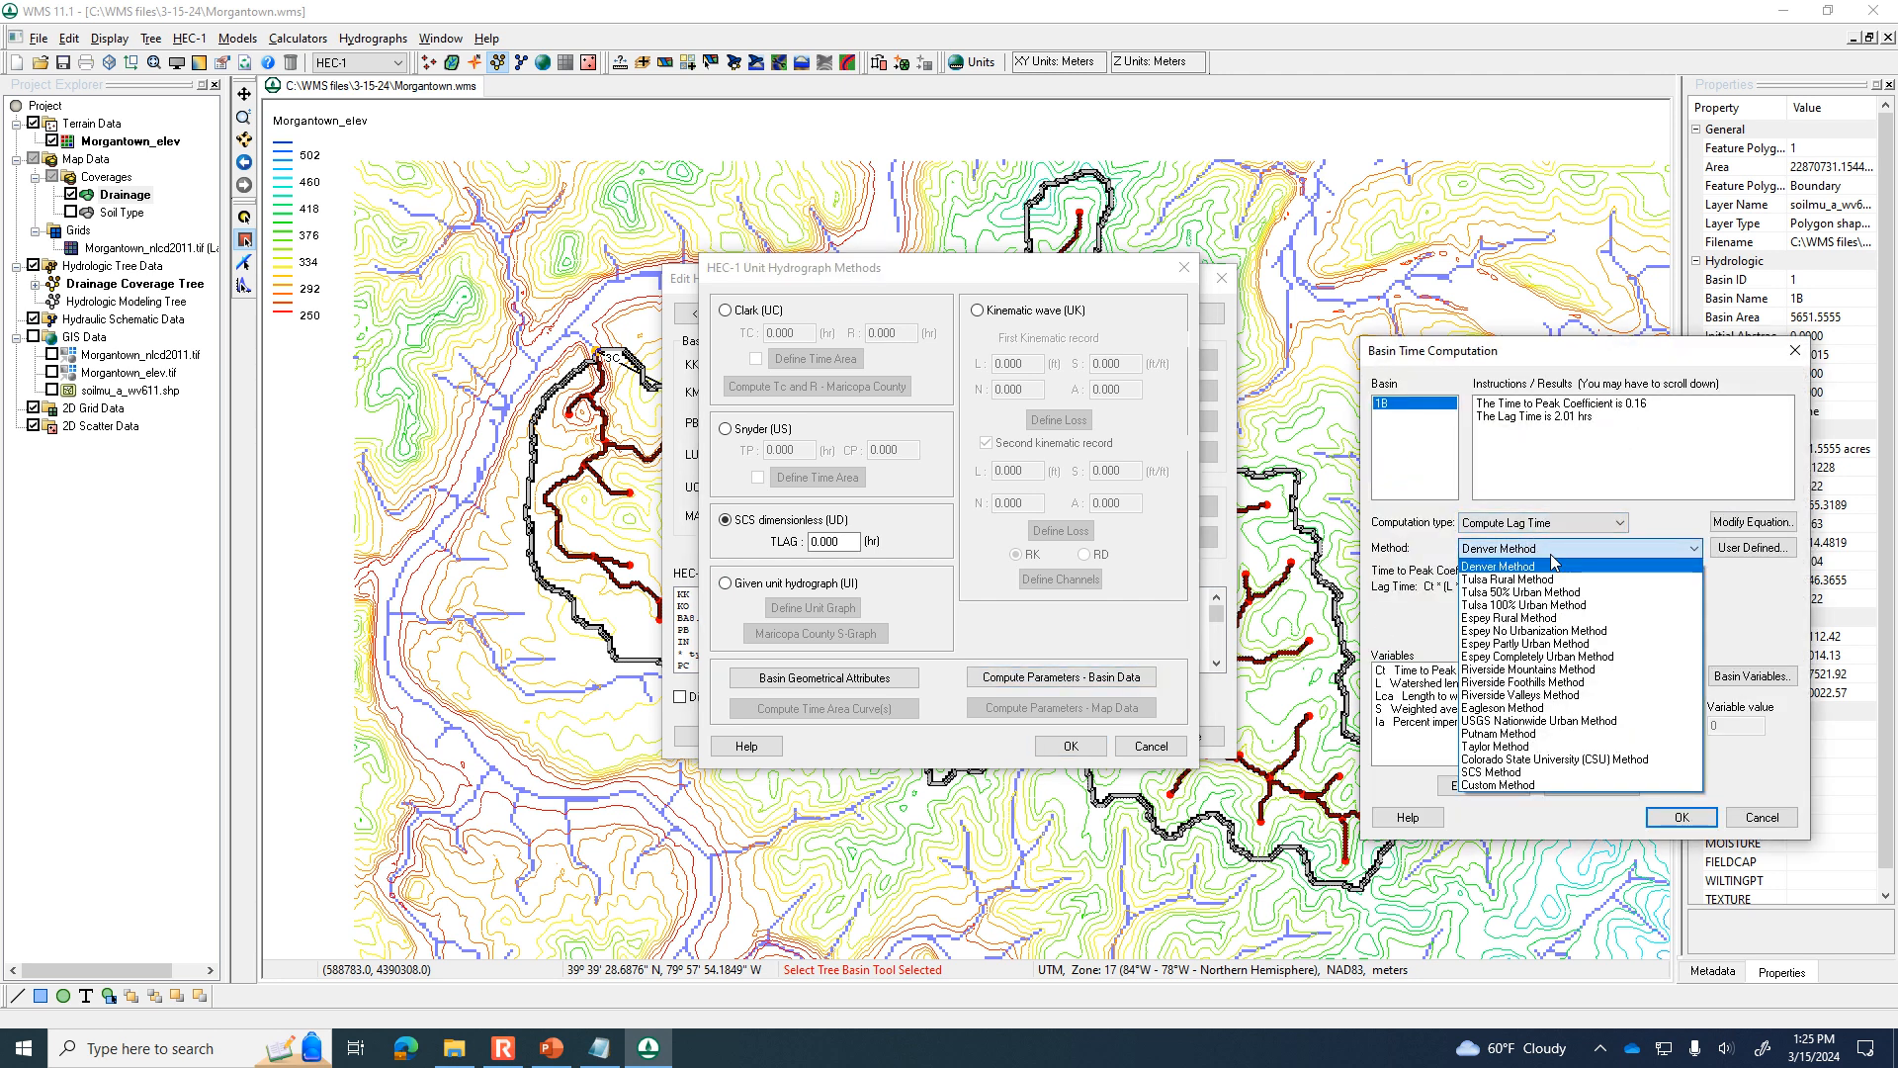
{"action": "left_click", "coordinate": [1527, 771]}
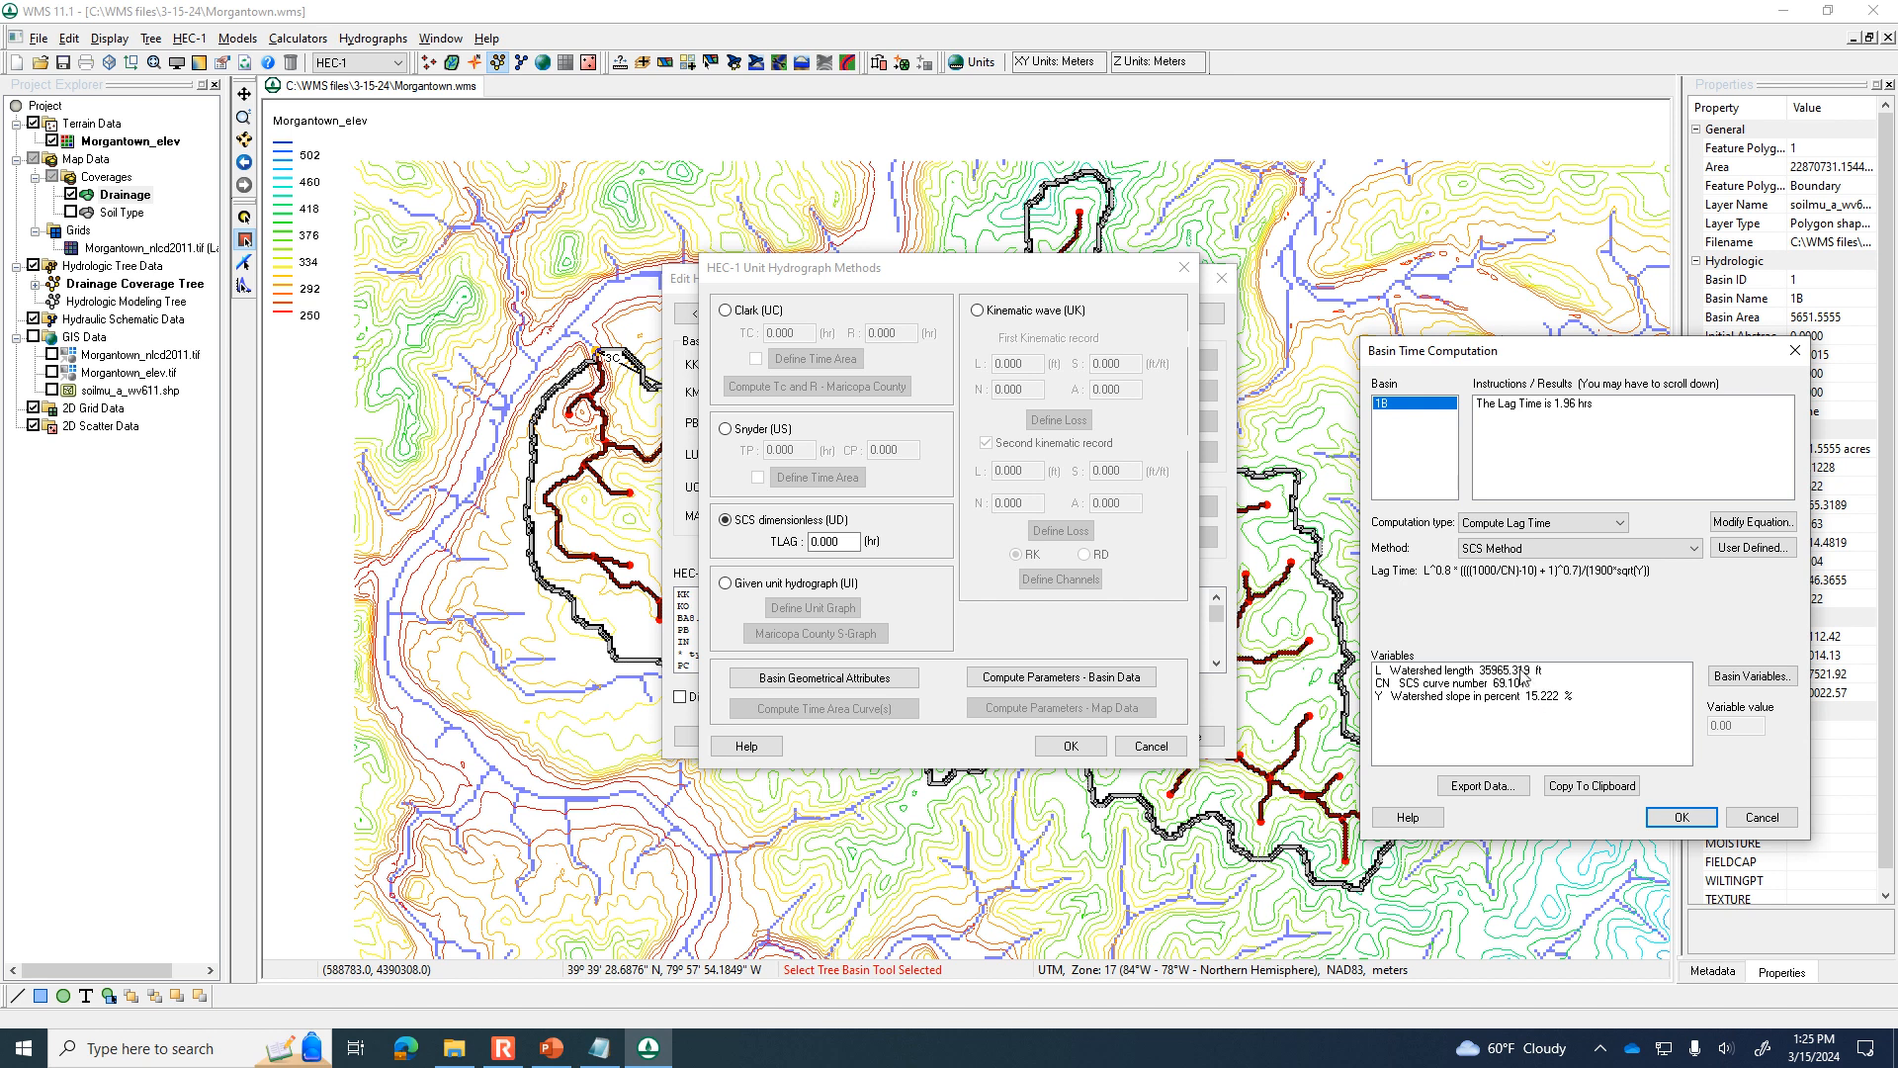
{"action": "left_click", "coordinate": [1680, 819]}
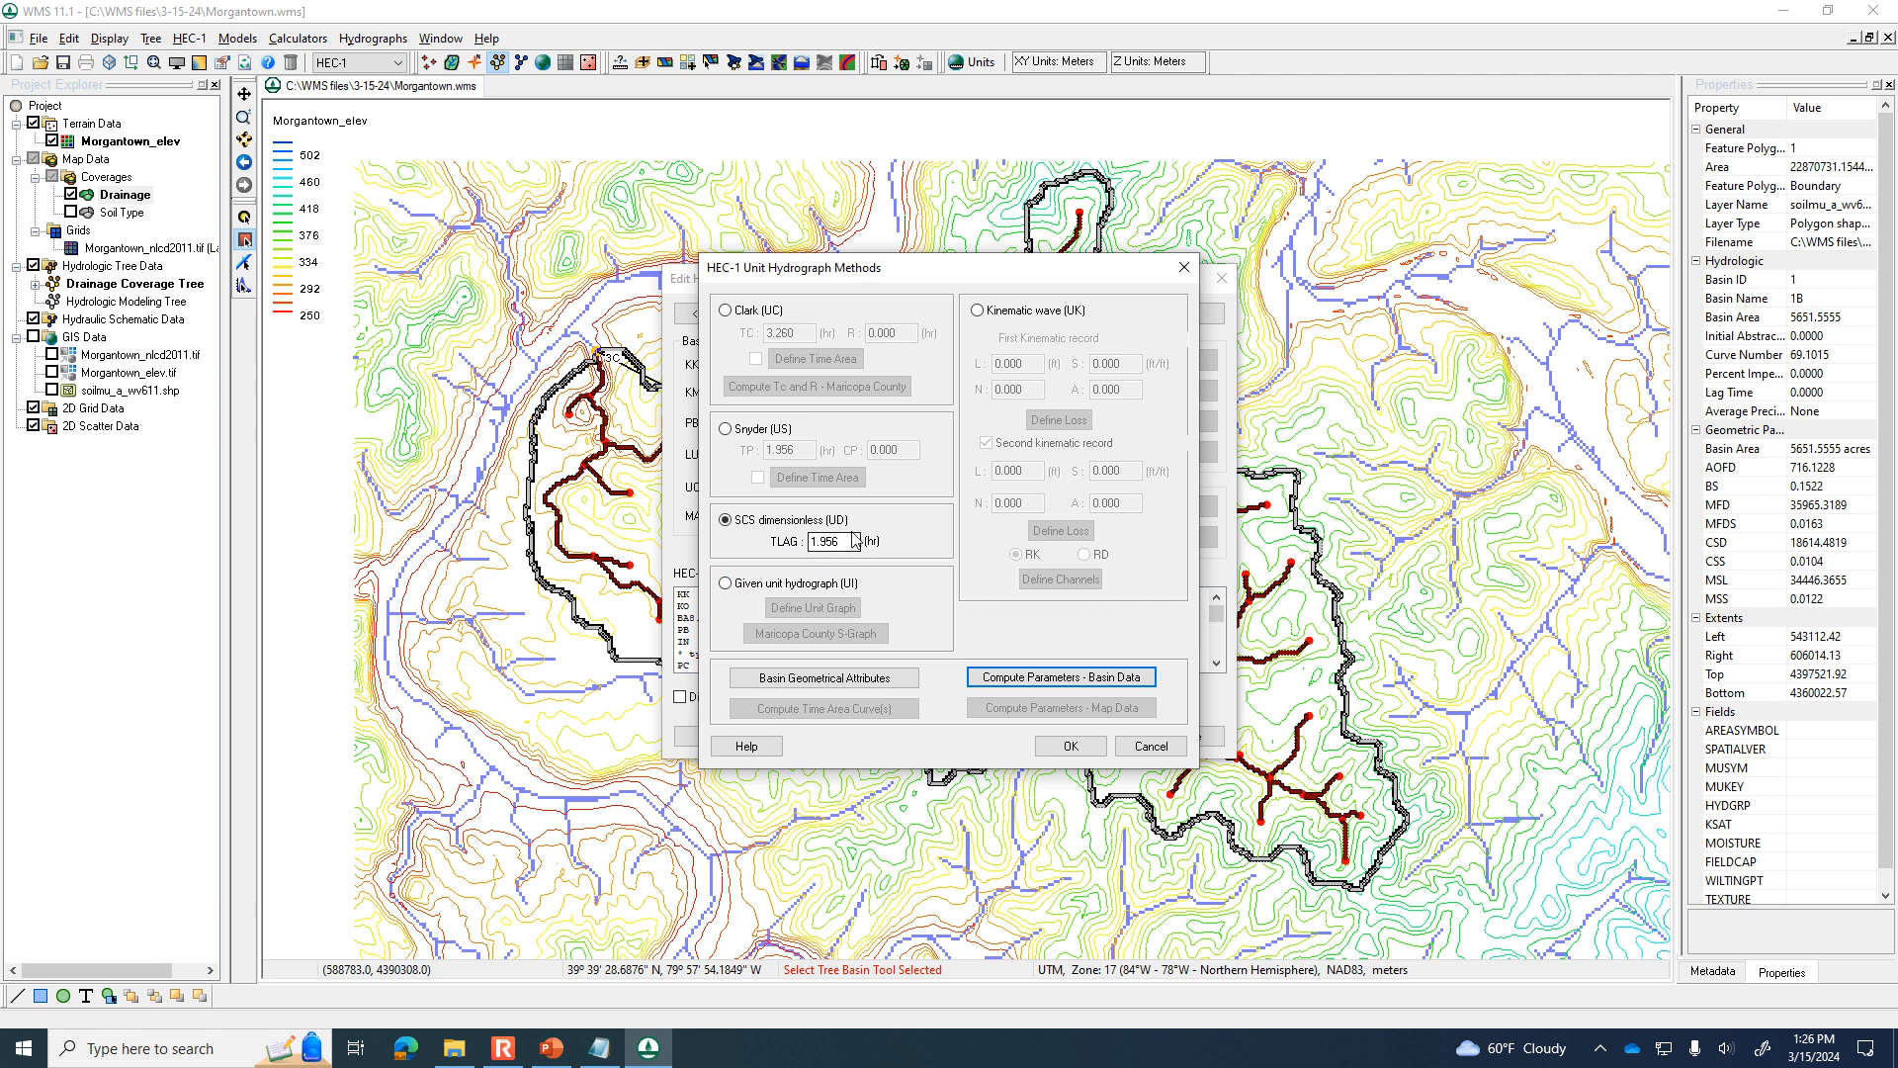
{"action": "left_click", "coordinate": [1071, 746]}
{"action": "left_click", "coordinate": [1181, 737]}
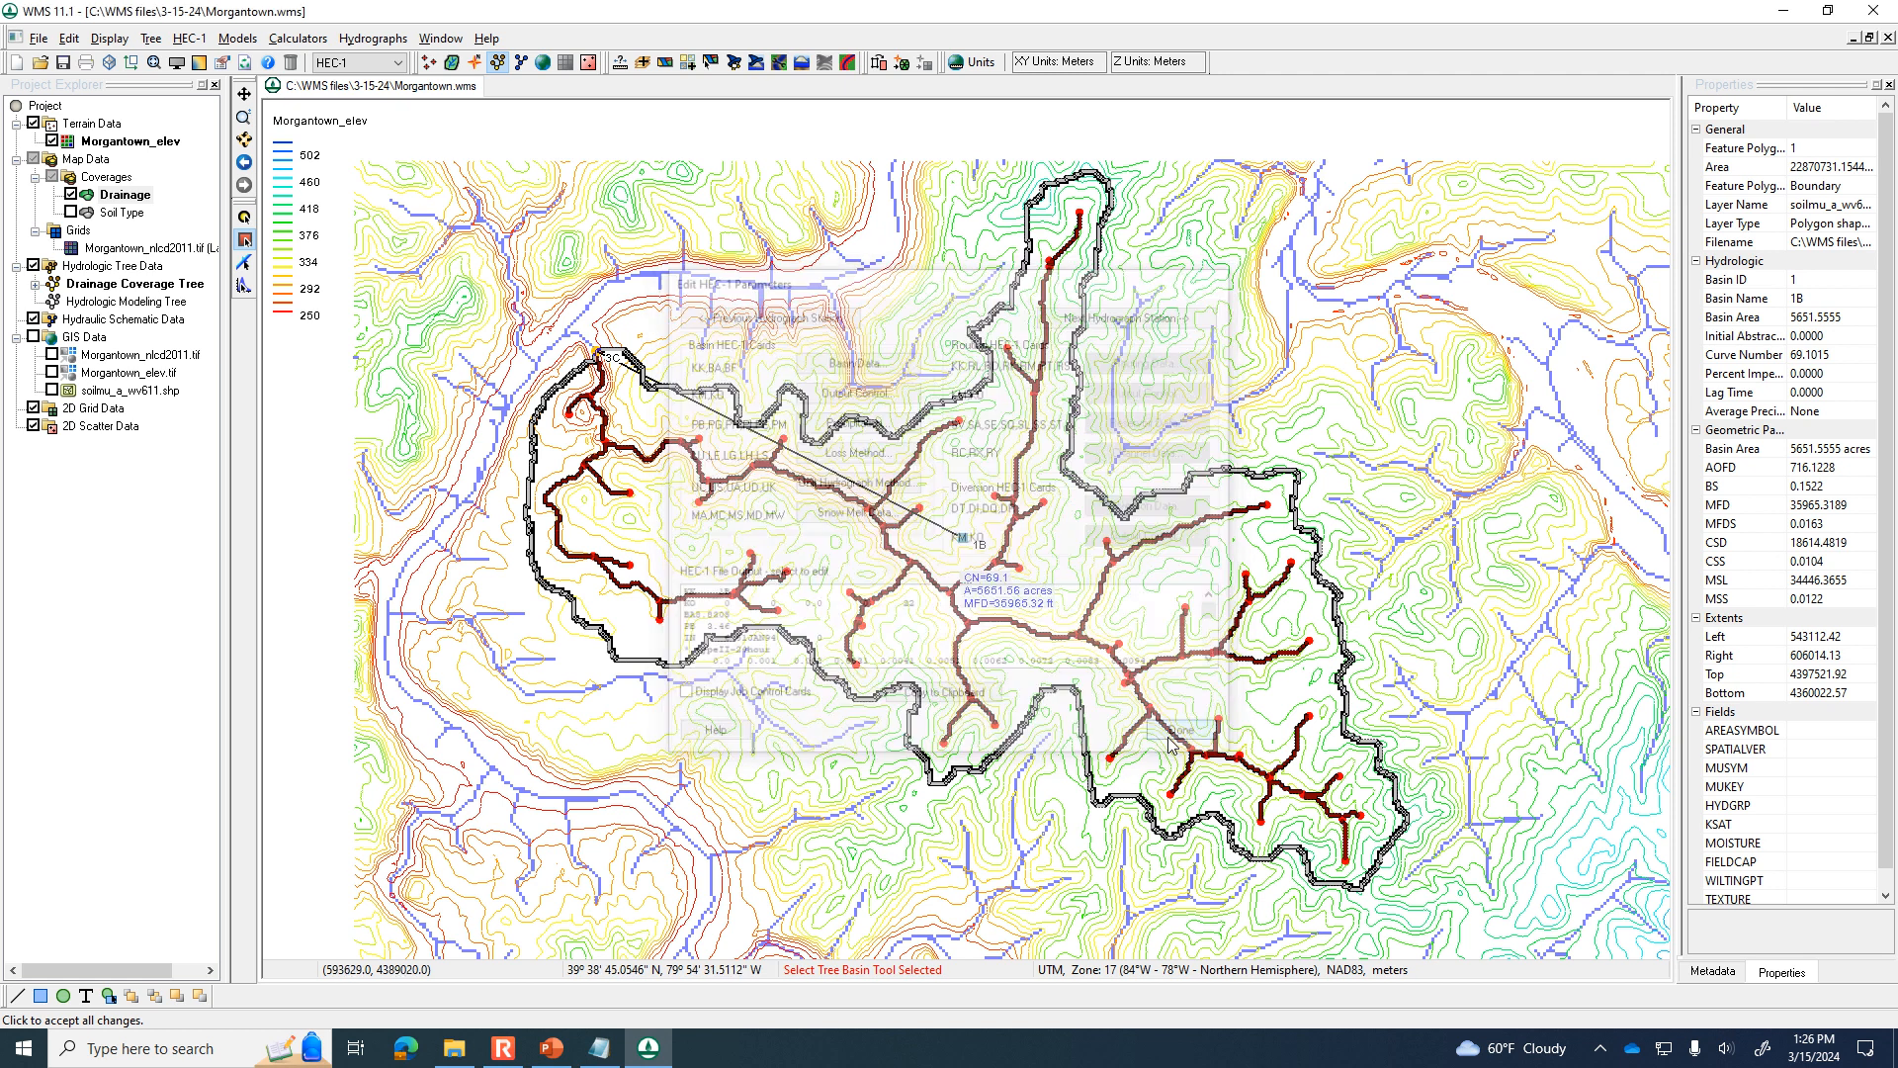
Review the HEC-1 parameters and the job control's time interval, hydrograph ordinates and units, and accept the job control settings.
{"action": "left_click", "coordinate": [187, 38]}
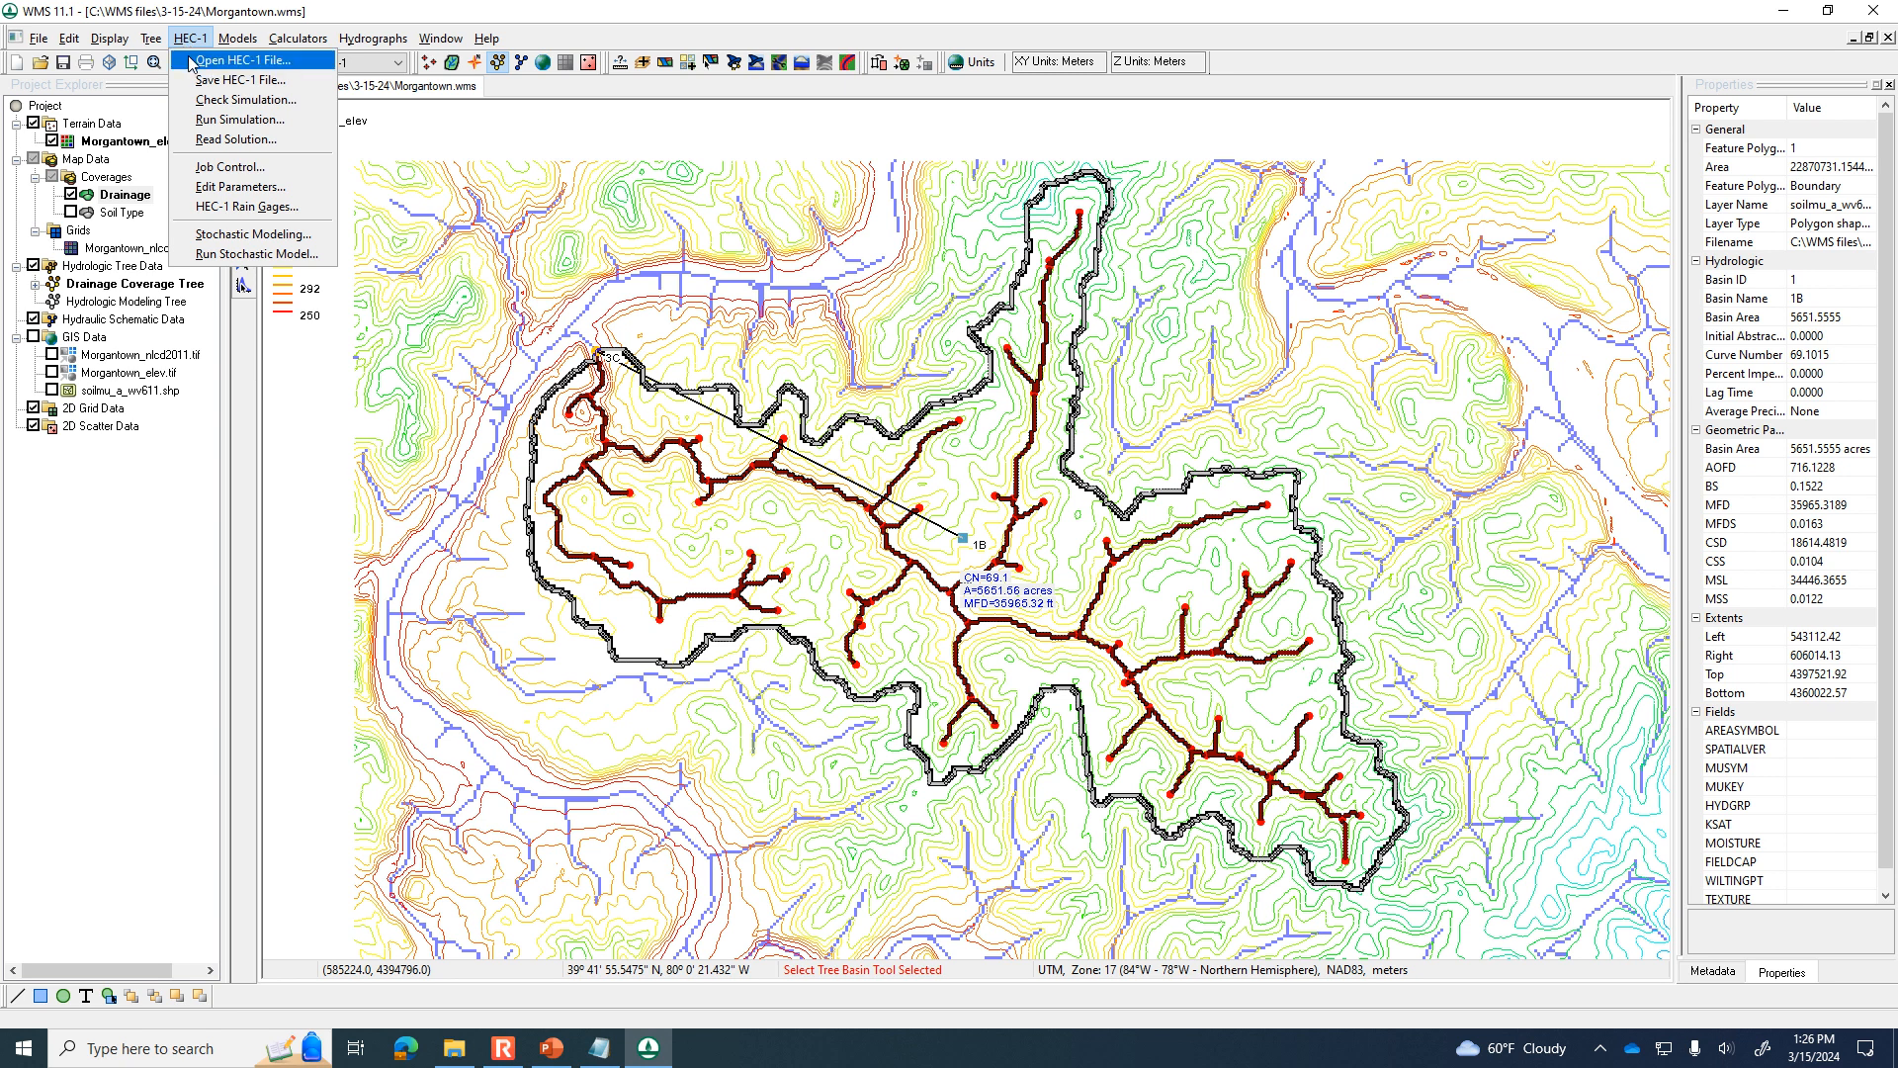
{"action": "left_click", "coordinate": [238, 187]}
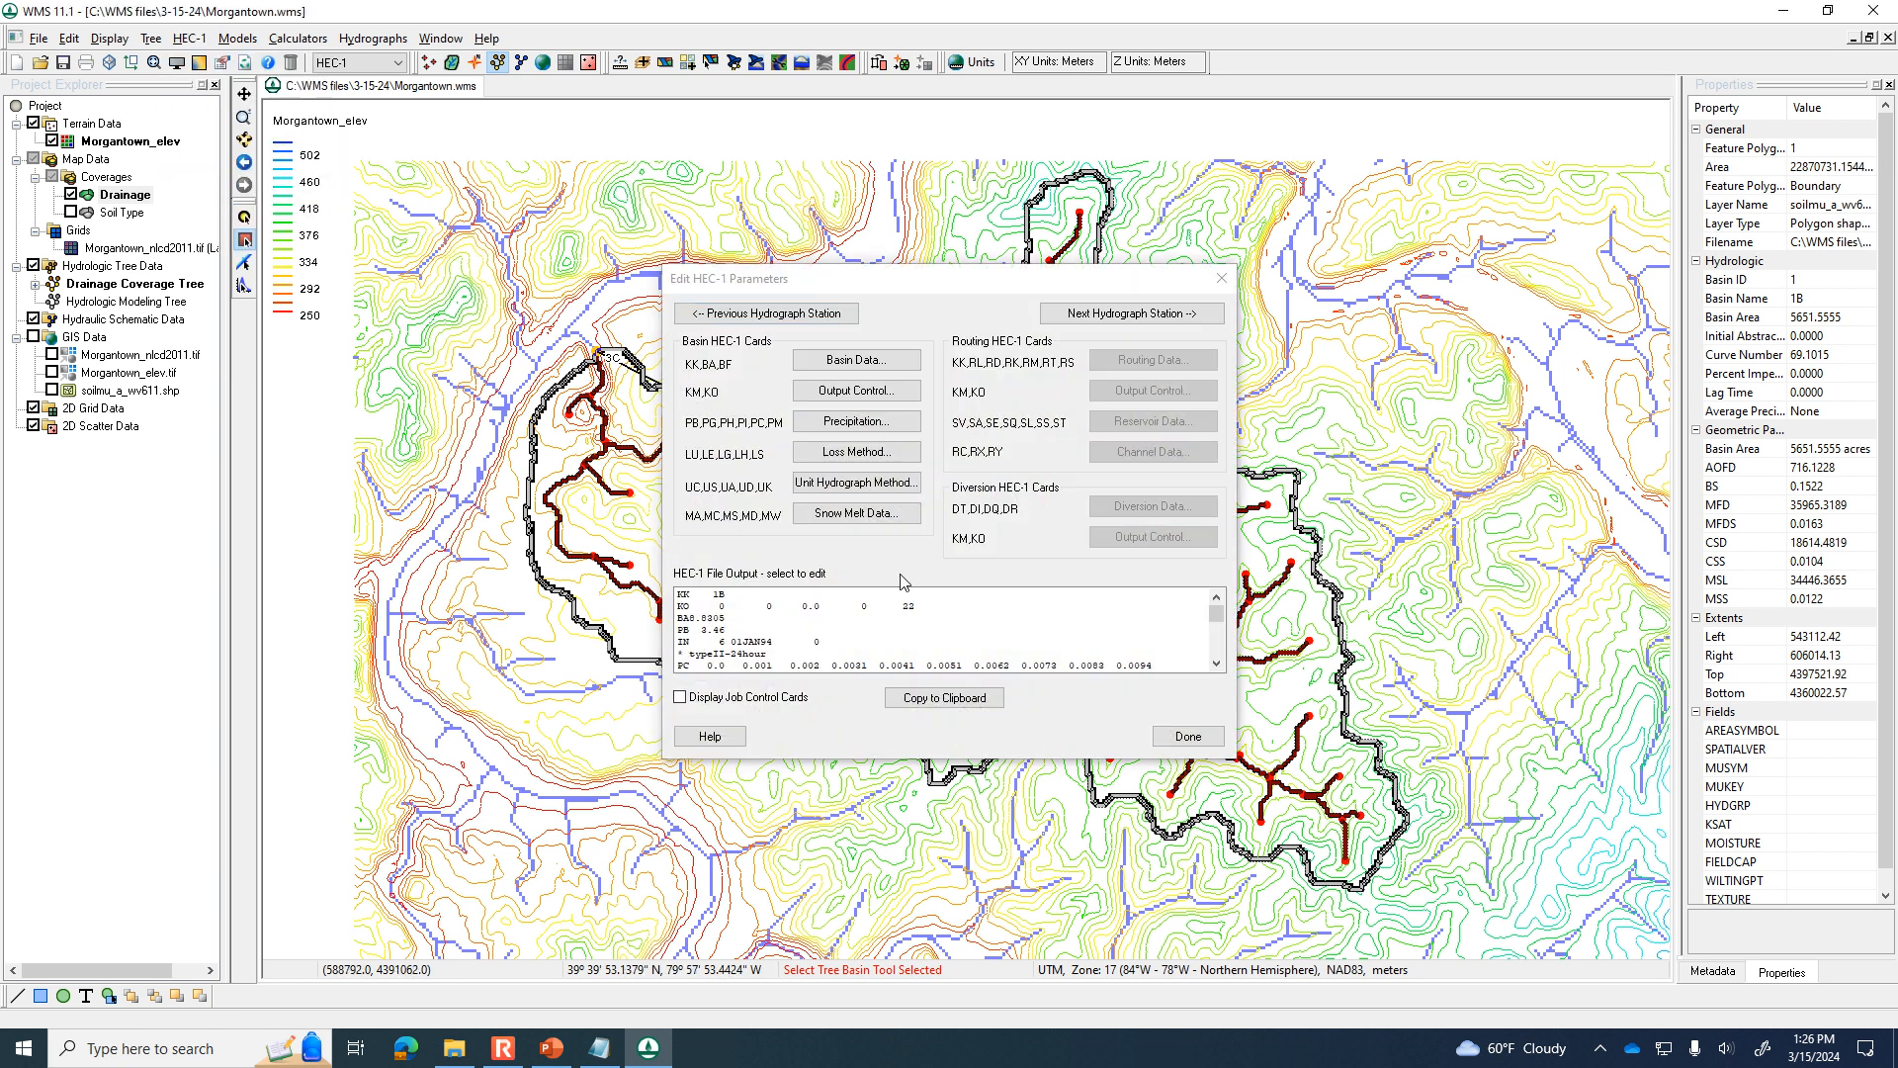
{"action": "left_click", "coordinate": [1188, 737]}
{"action": "left_click", "coordinate": [192, 38]}
{"action": "left_click", "coordinate": [233, 167]}
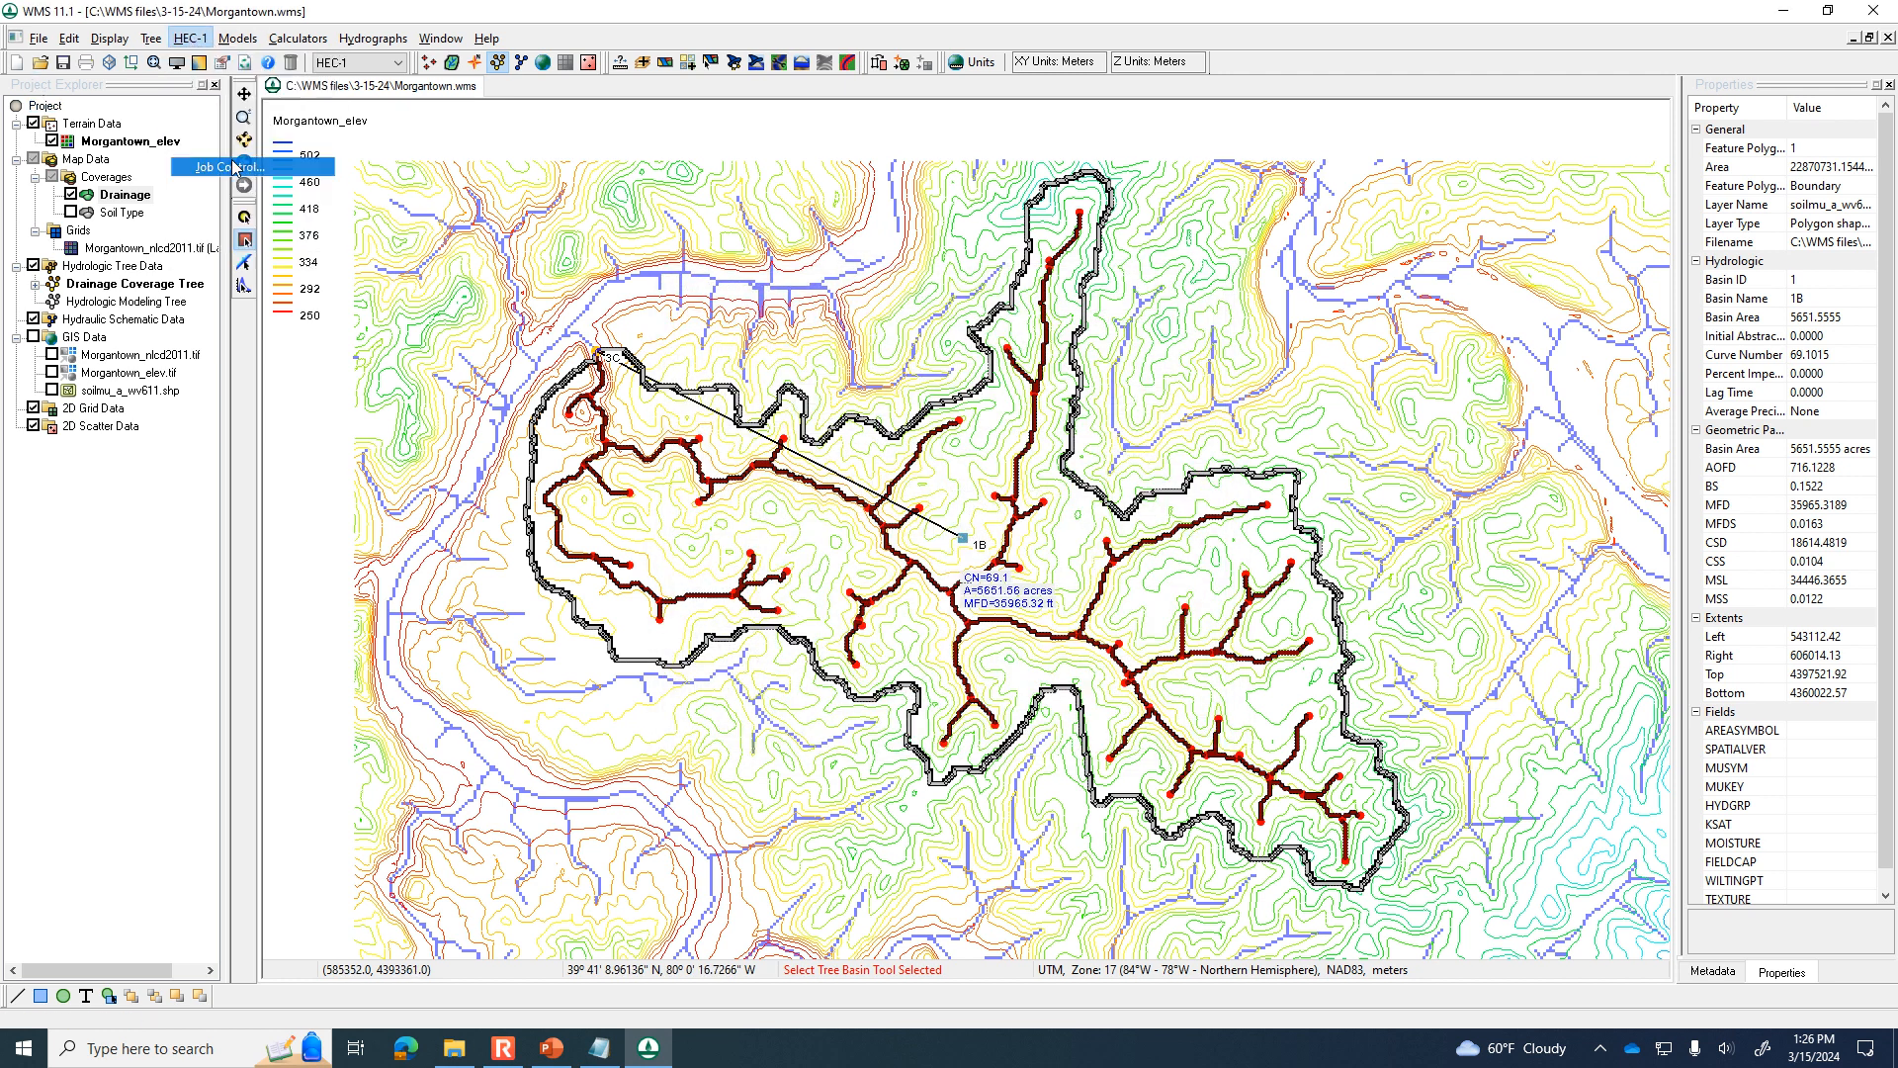
{"action": "left_click", "coordinate": [1073, 453]}
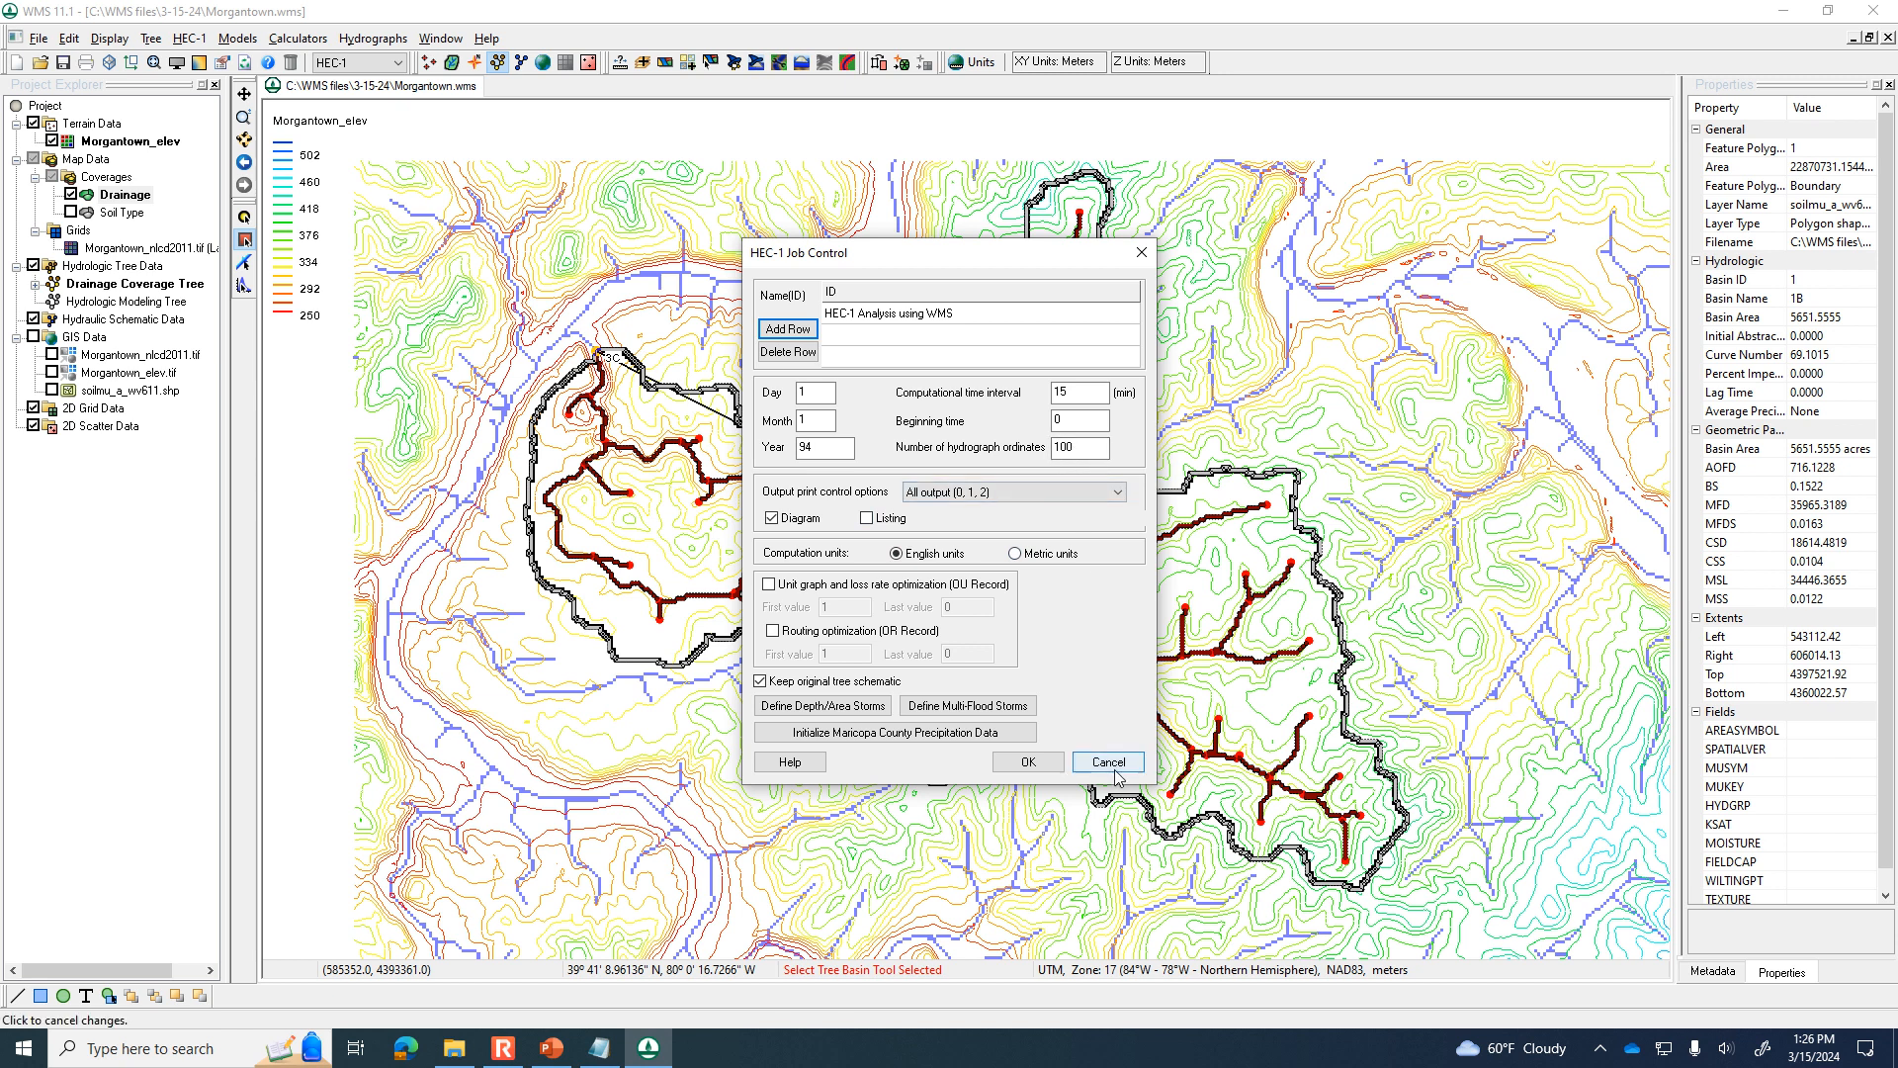
{"action": "left_click", "coordinate": [1028, 761]}
Run the HEC-1 simulation for the Morgantown watershed model.
{"action": "left_click", "coordinate": [191, 40]}
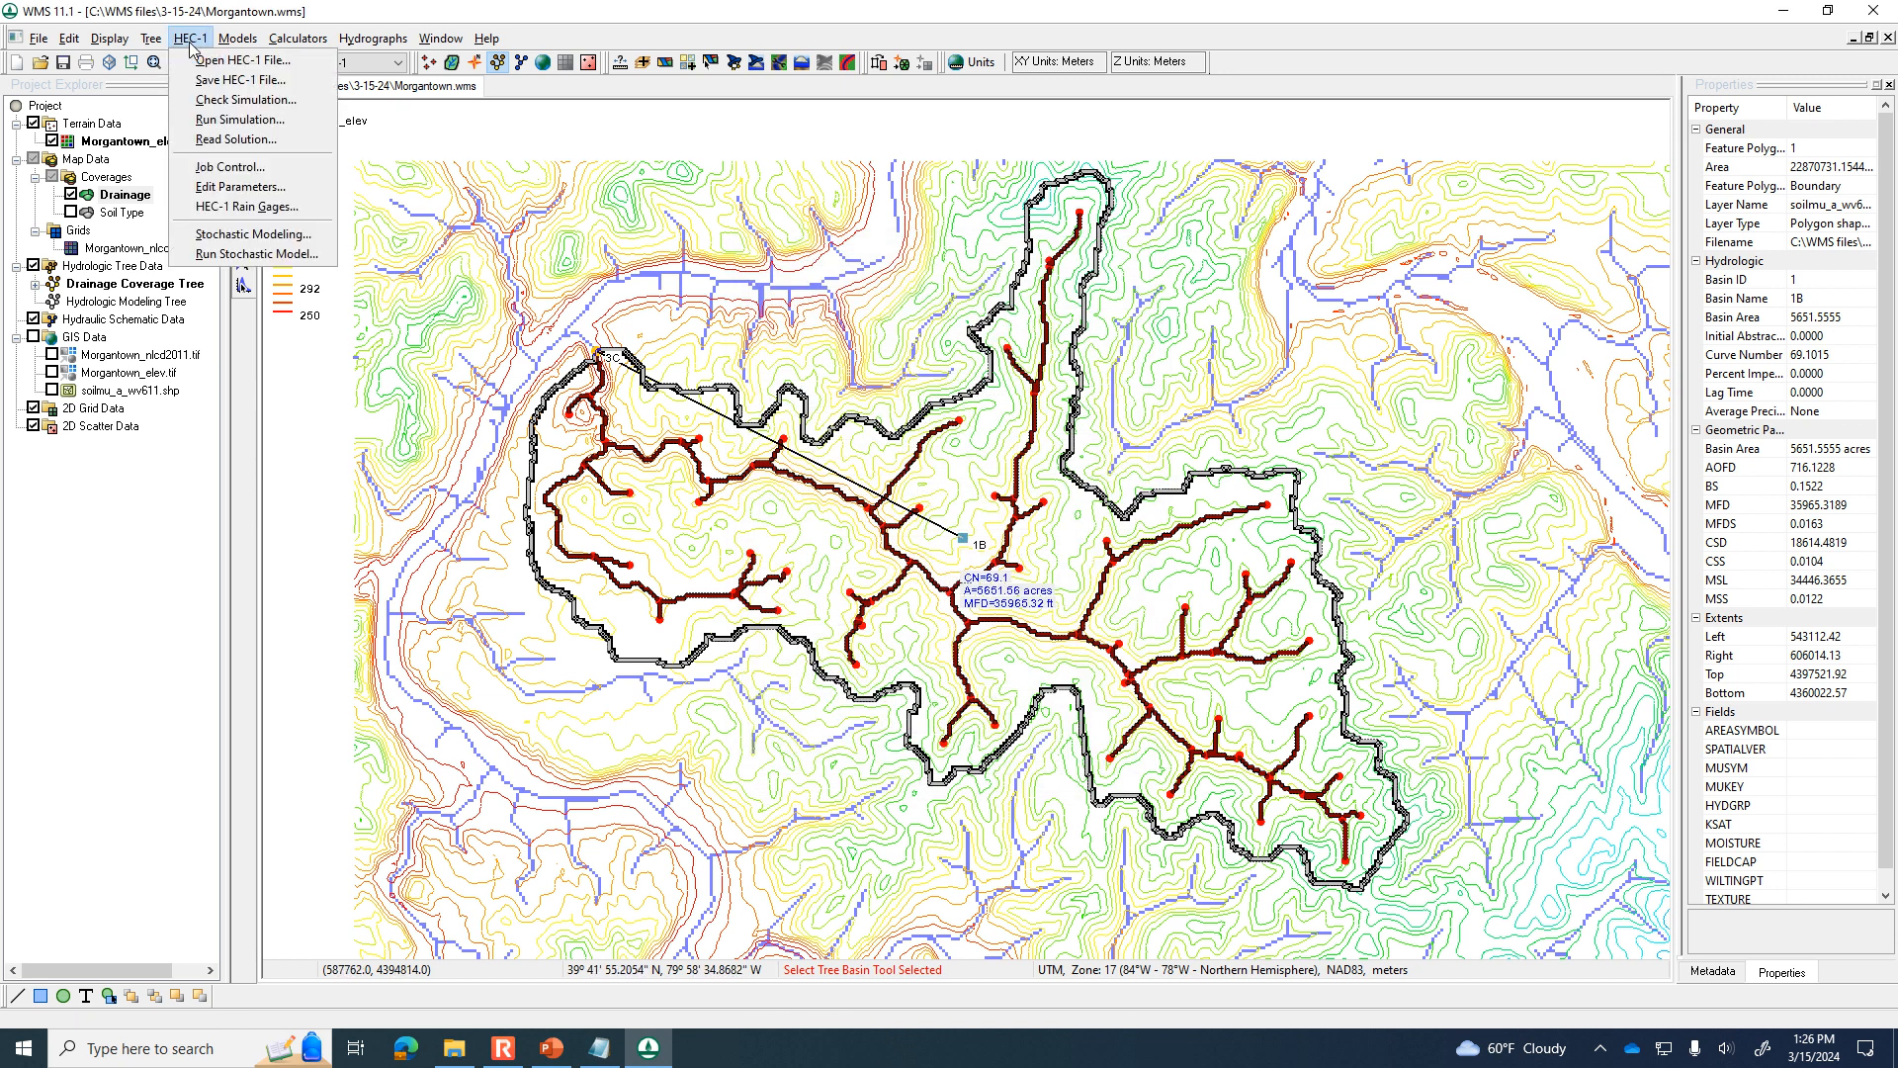
{"action": "left_click", "coordinate": [245, 119]}
{"action": "left_click", "coordinate": [966, 585]}
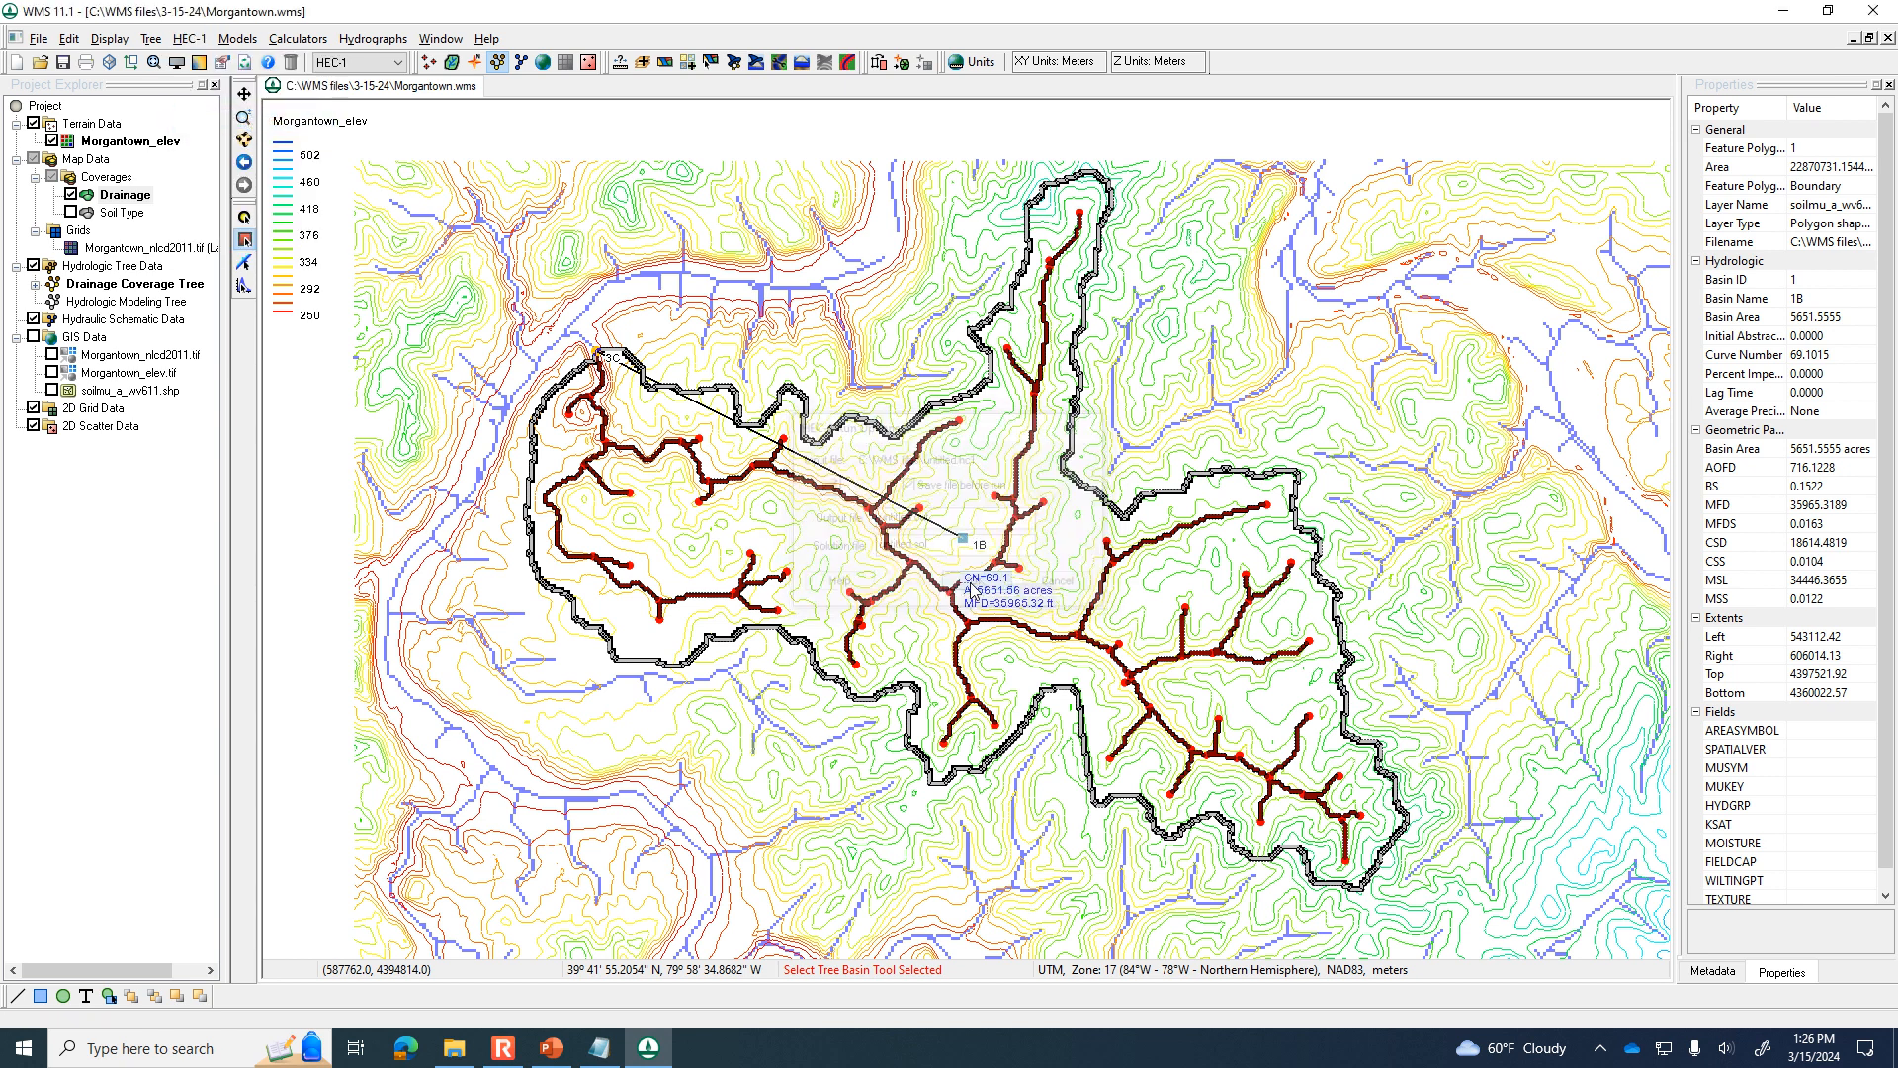
Dismiss the finished simulation, open basin 1B's outflow hydrograph, enlarge its plot to examine the peak flow, and close the plot.
{"action": "left_click", "coordinate": [1301, 687]}
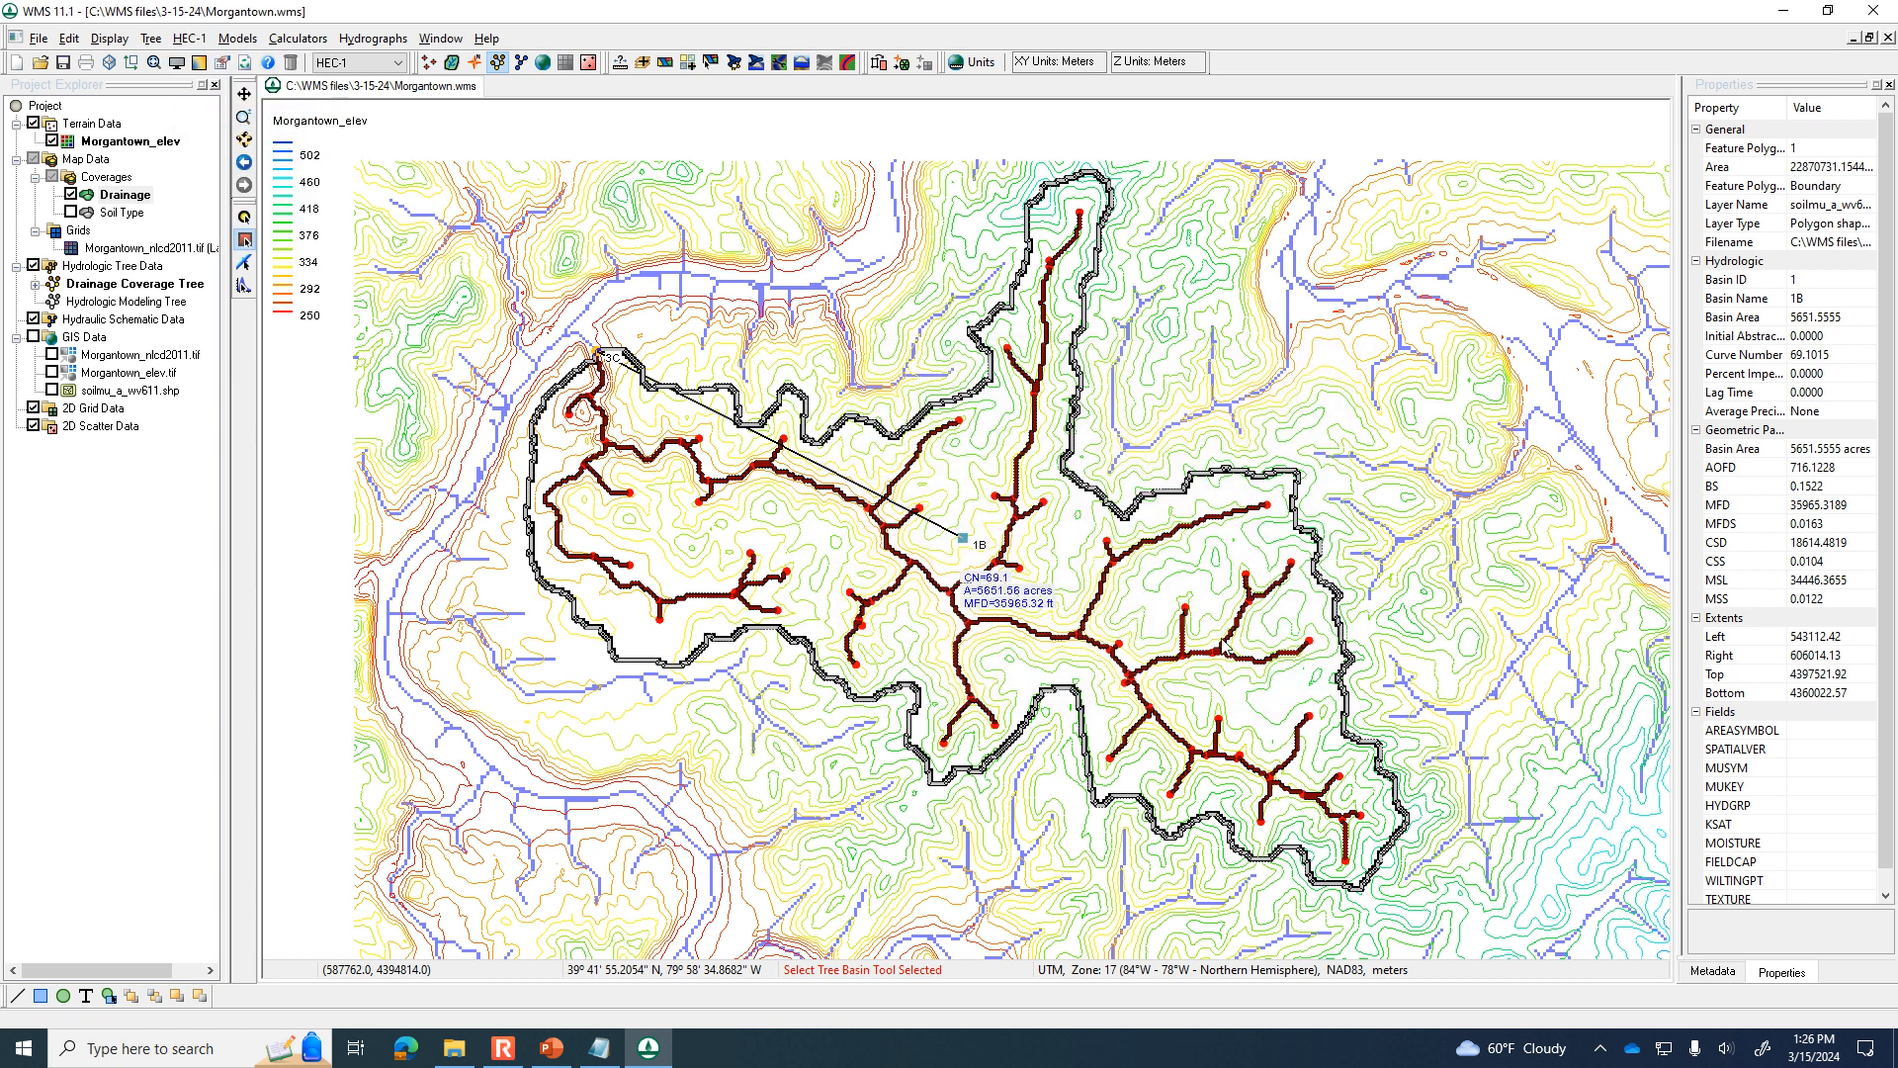
{"action": "double_click", "coordinate": [977, 525]}
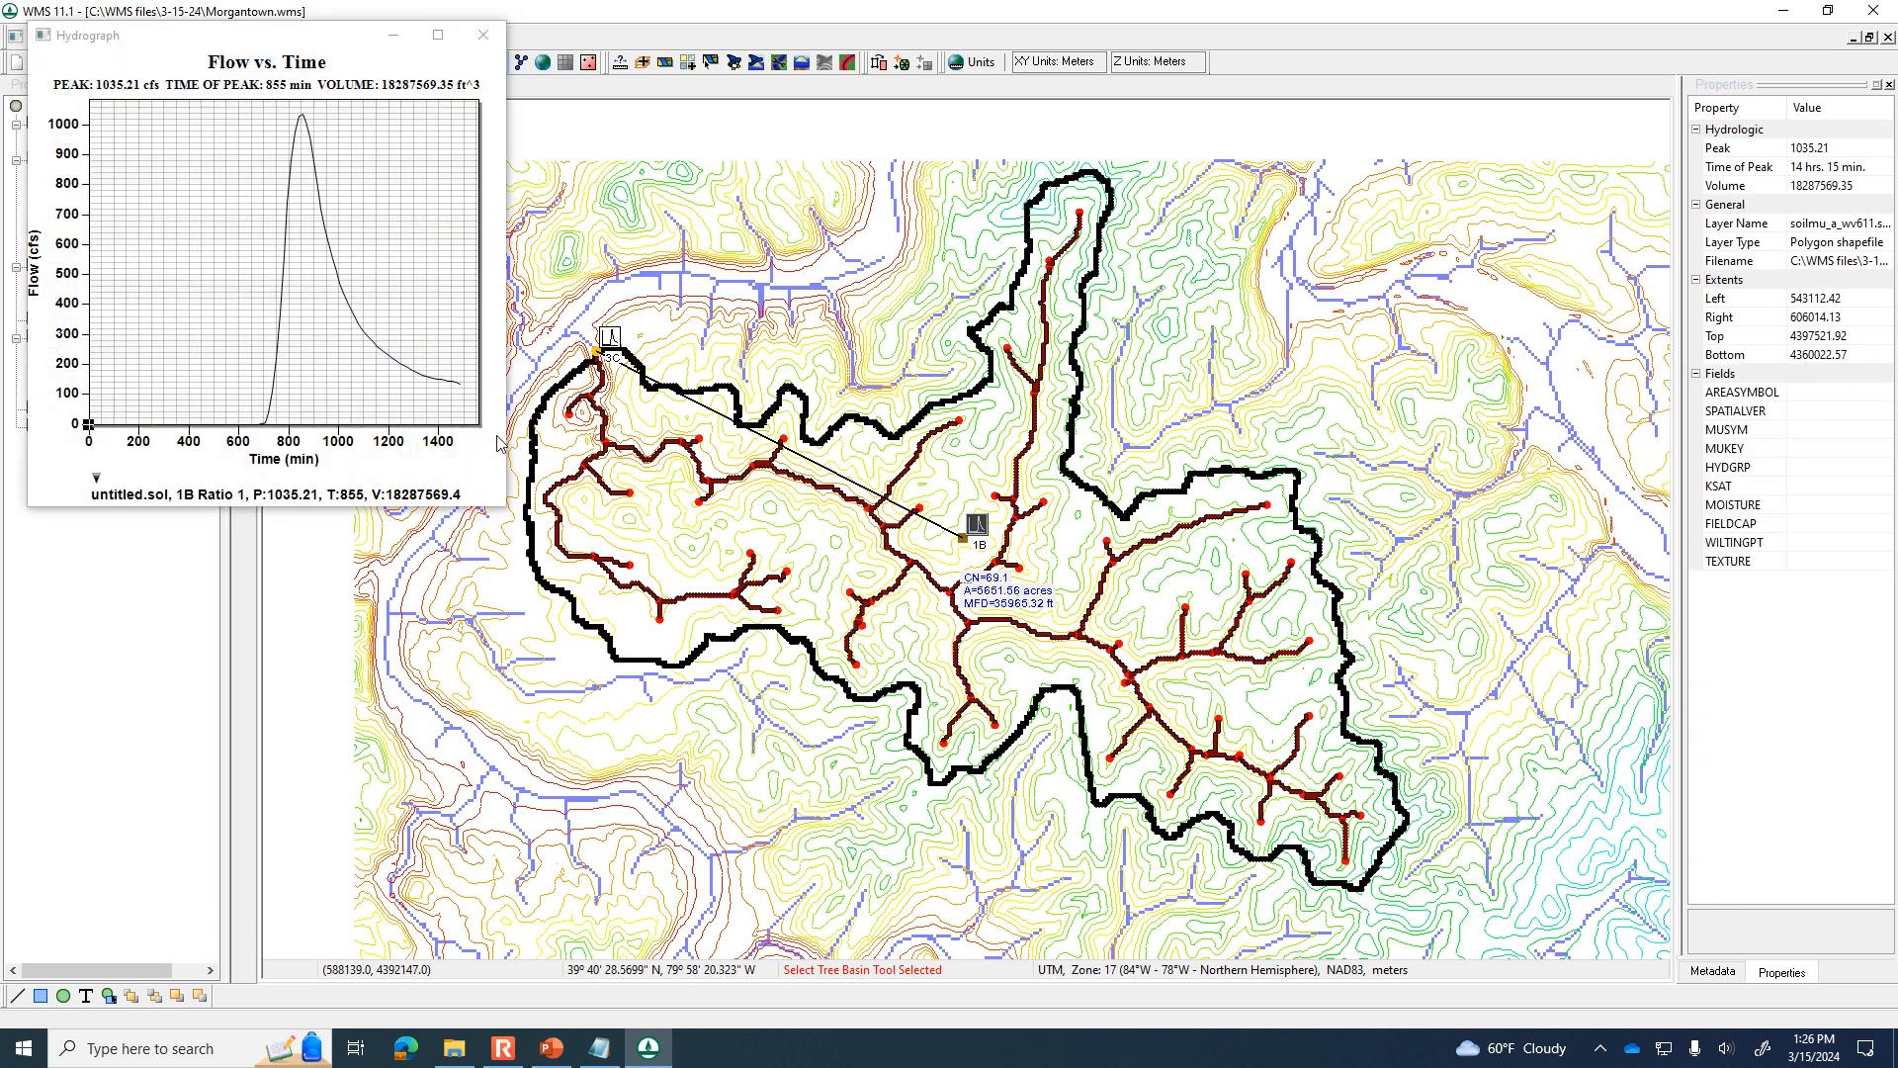
{"action": "left_click_drag", "start_coordinate": [508, 512], "coordinate": [1043, 778]}
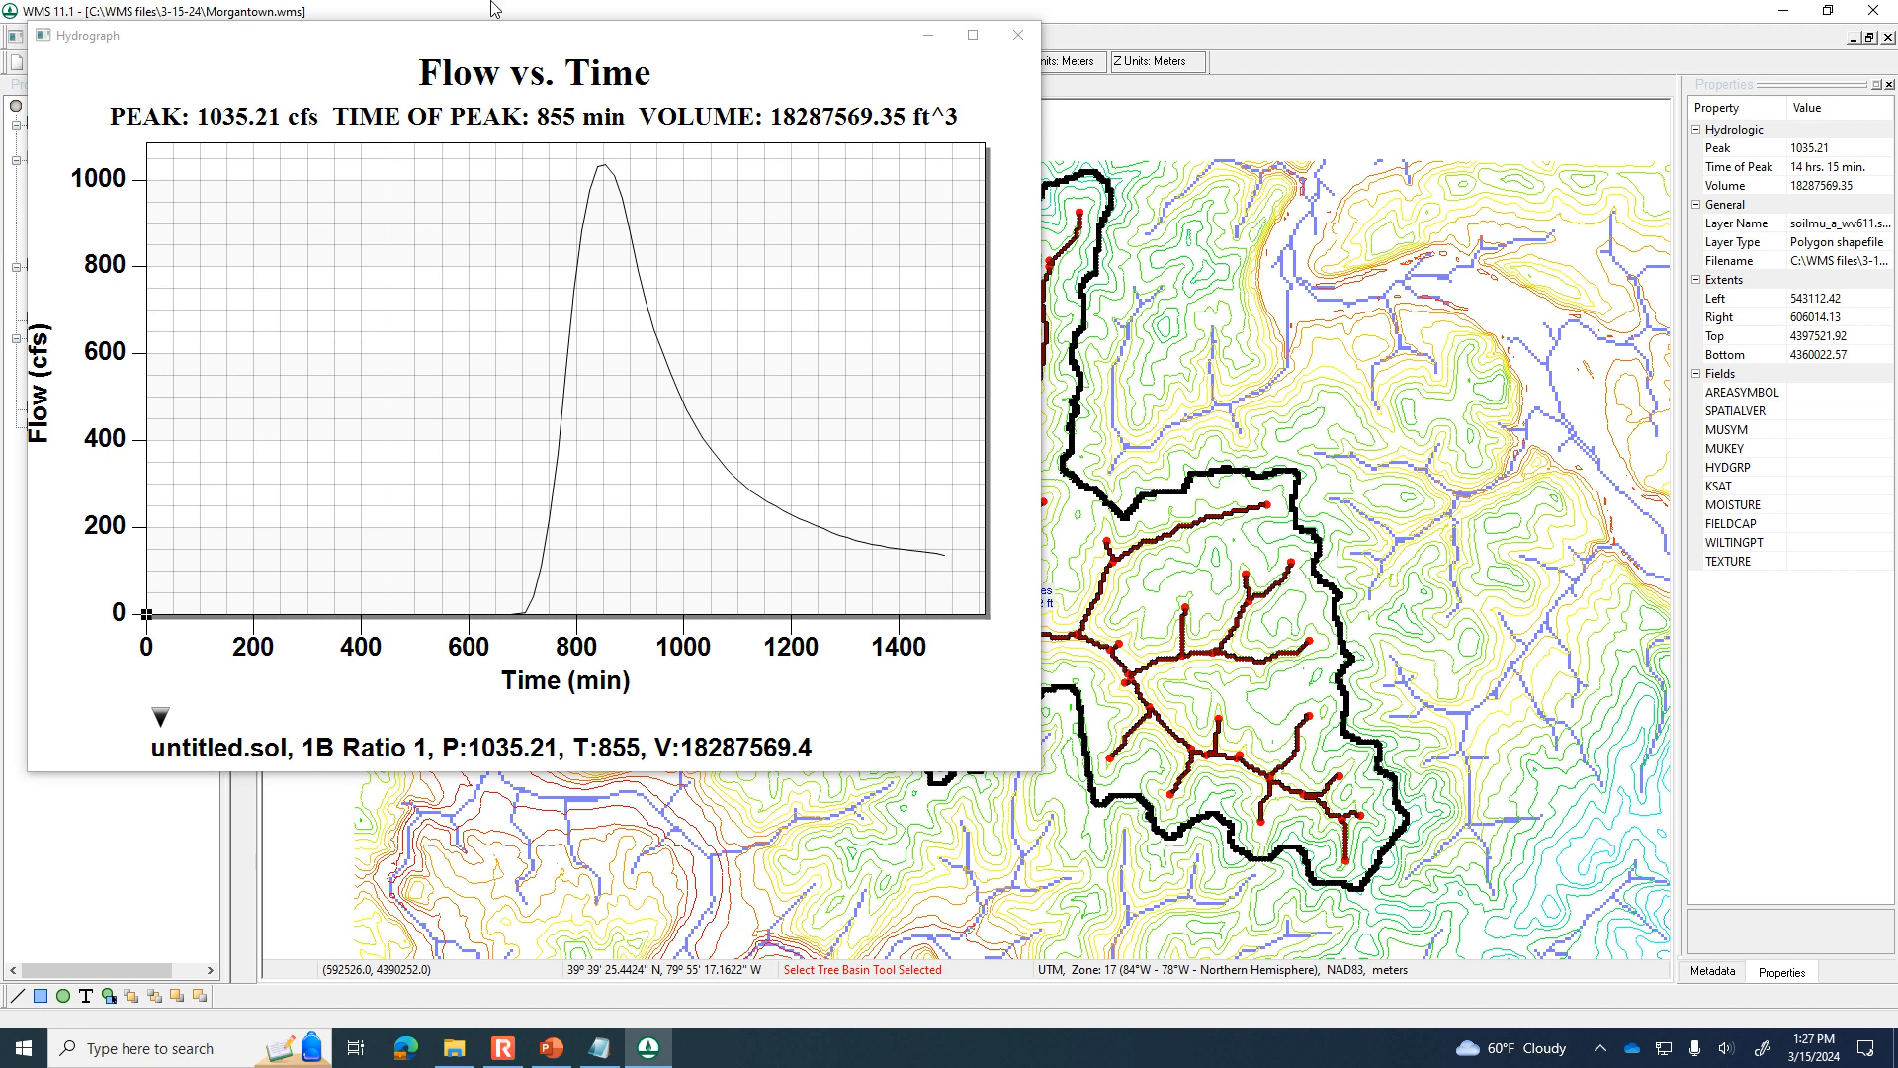
{"action": "left_click", "coordinate": [1013, 35]}
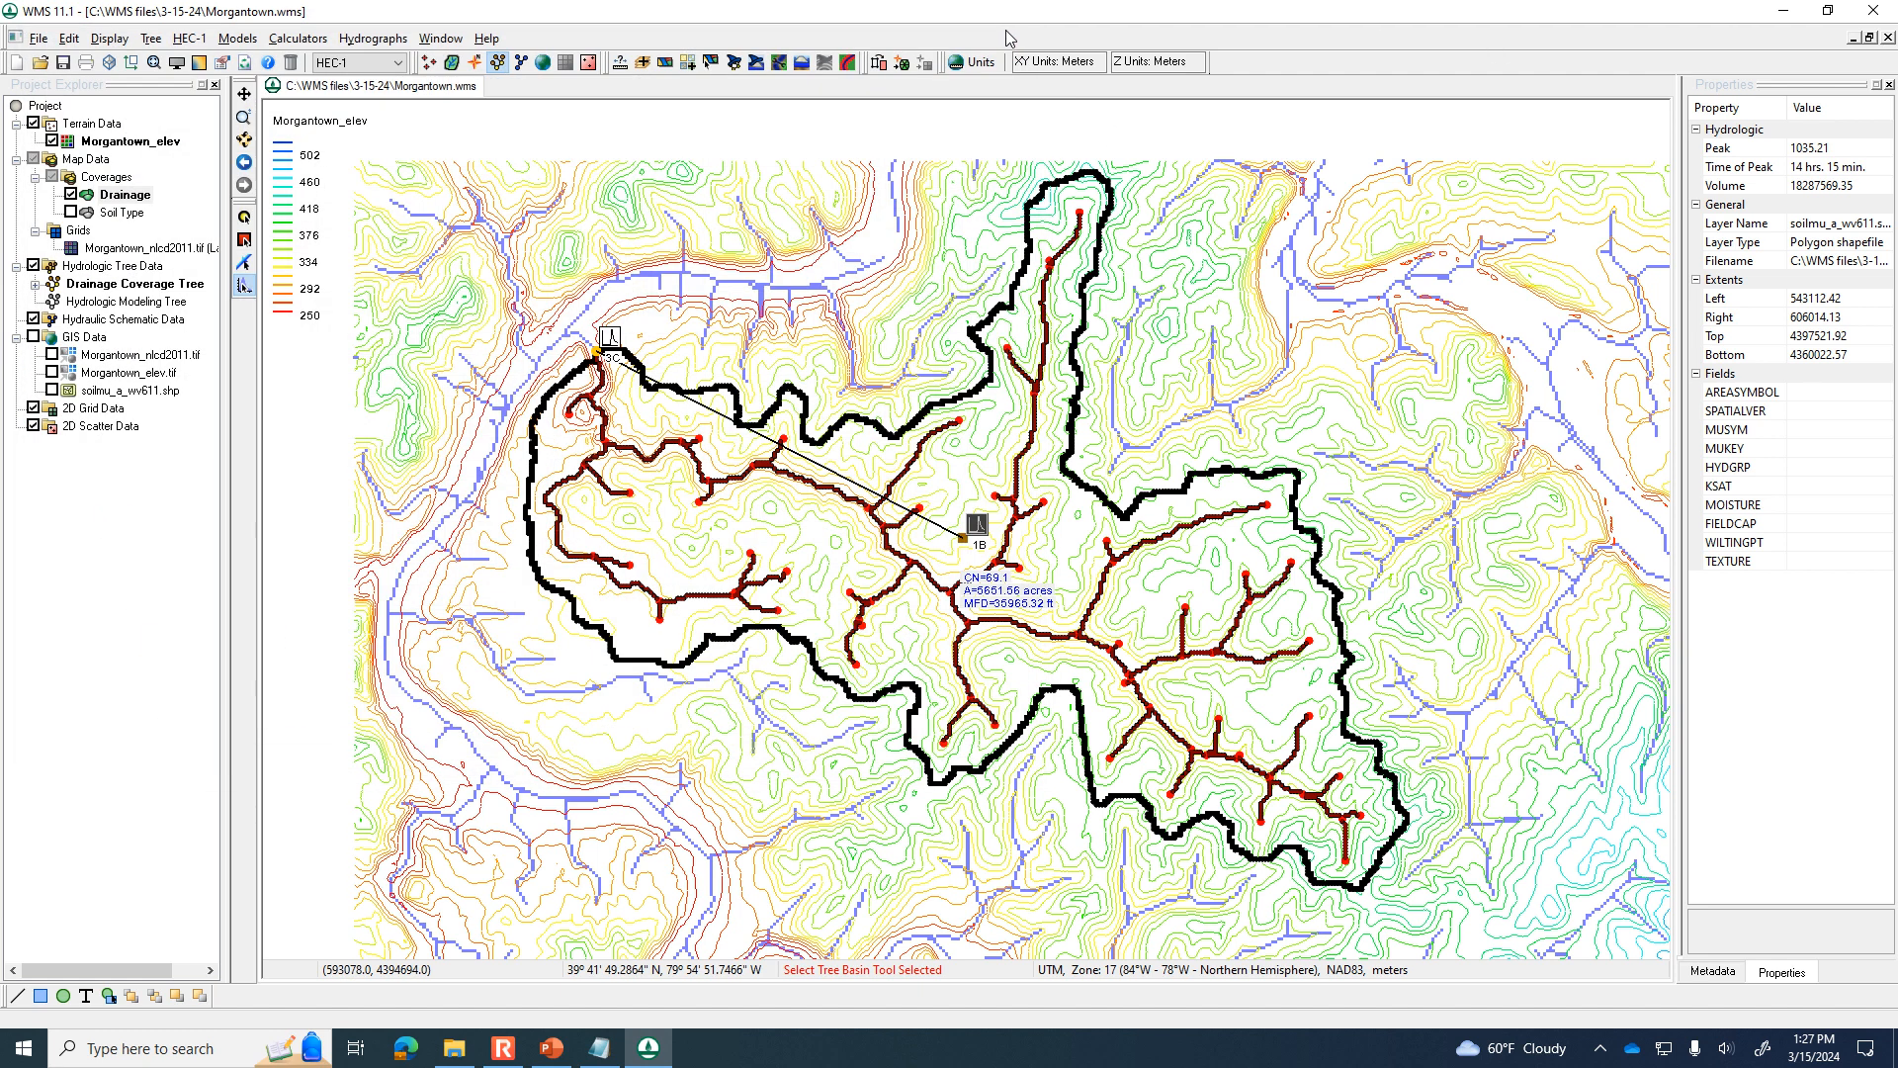
Switch to PowerPoint, find slide 369 with the West Virginia streamgage and region maps, view it as a slide show, and exit the show.
{"action": "left_click", "coordinate": [552, 1047]}
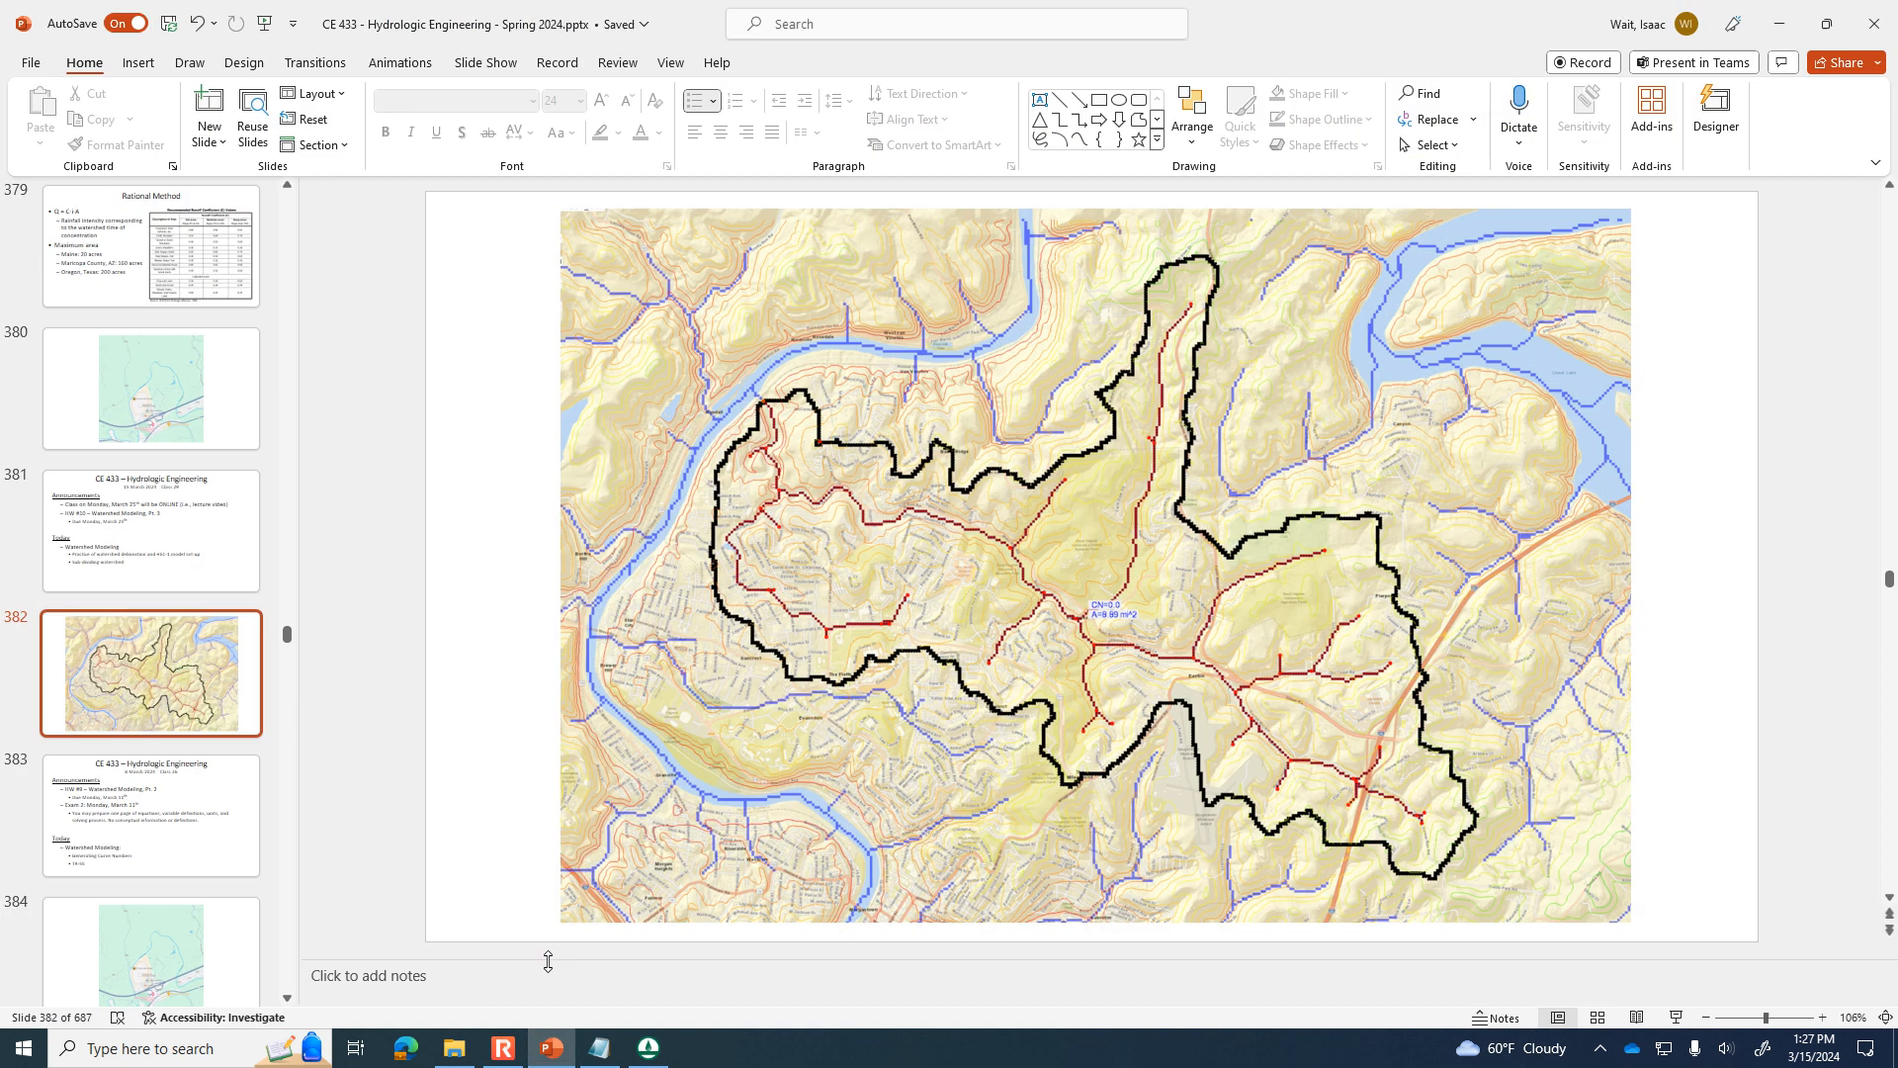
{"action": "left_click_drag", "start_coordinate": [287, 634], "coordinate": [290, 623]}
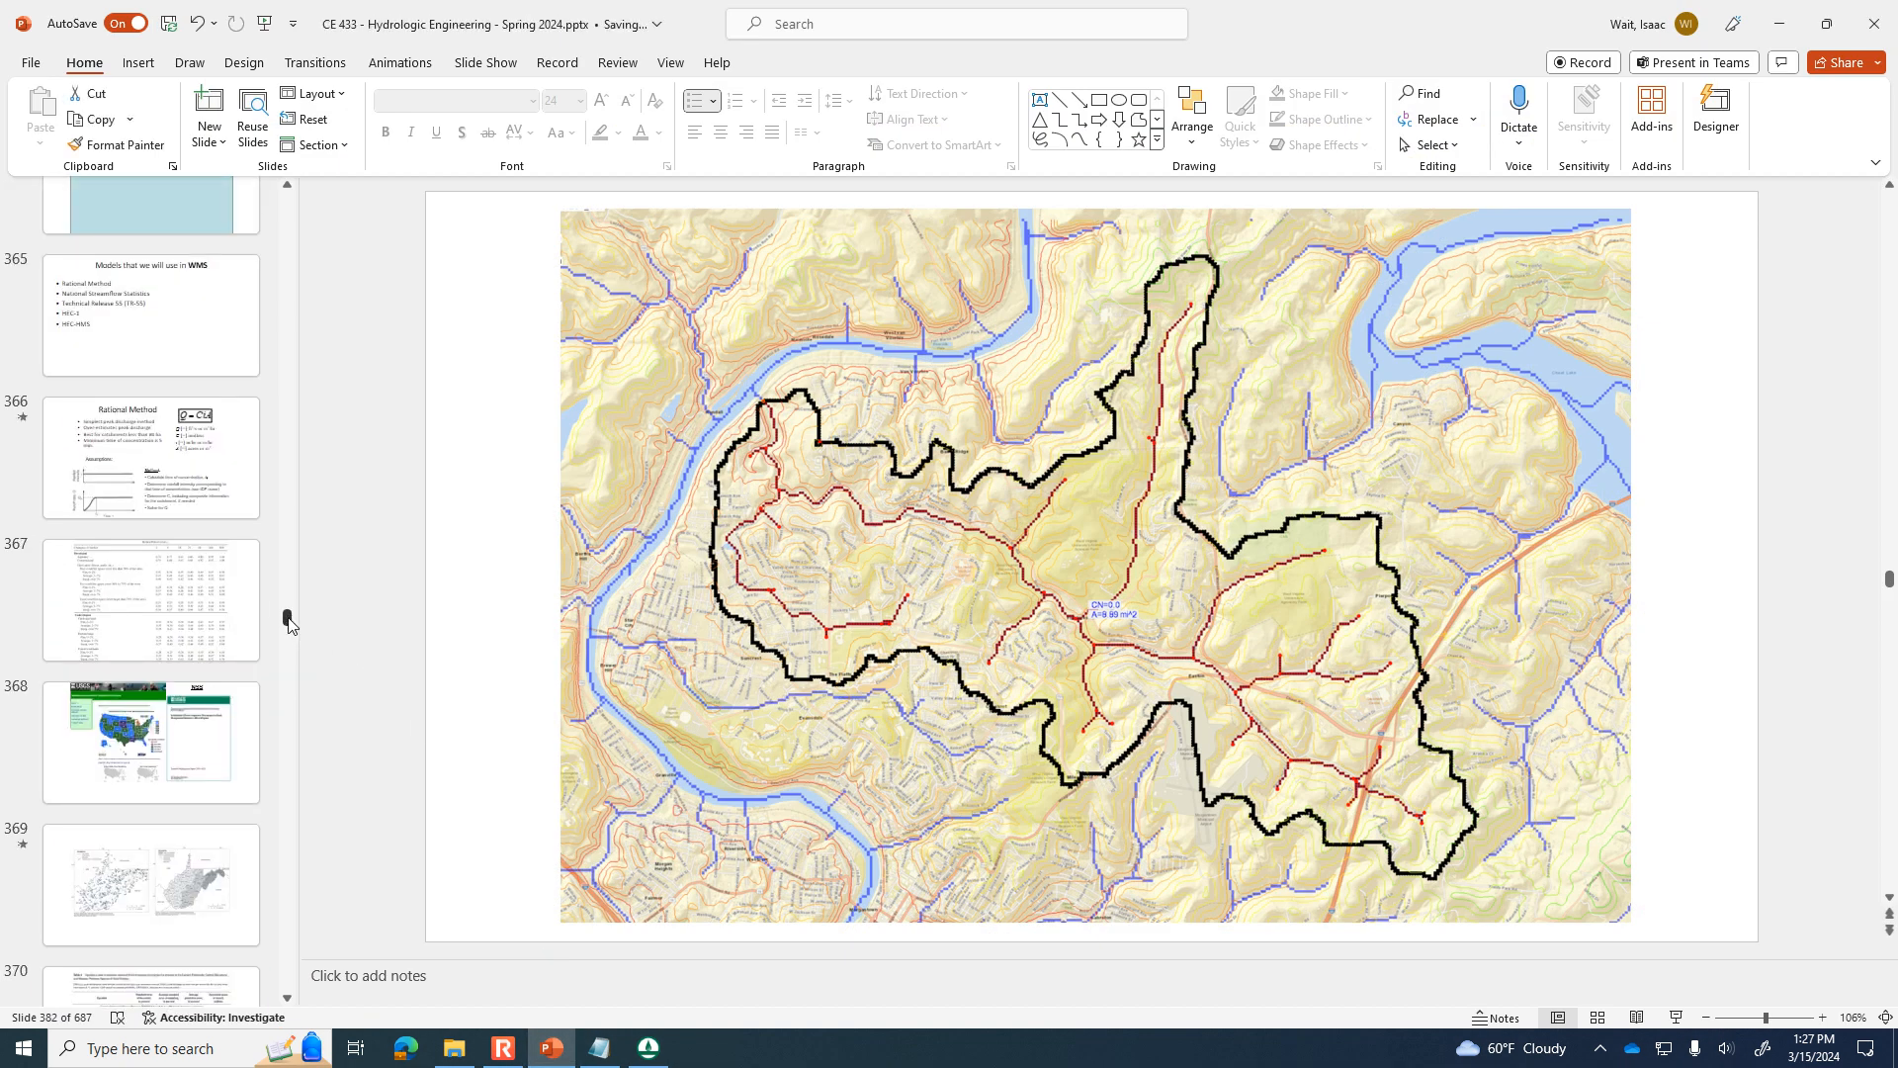
{"action": "left_click_drag", "start_coordinate": [288, 624], "coordinate": [292, 625]}
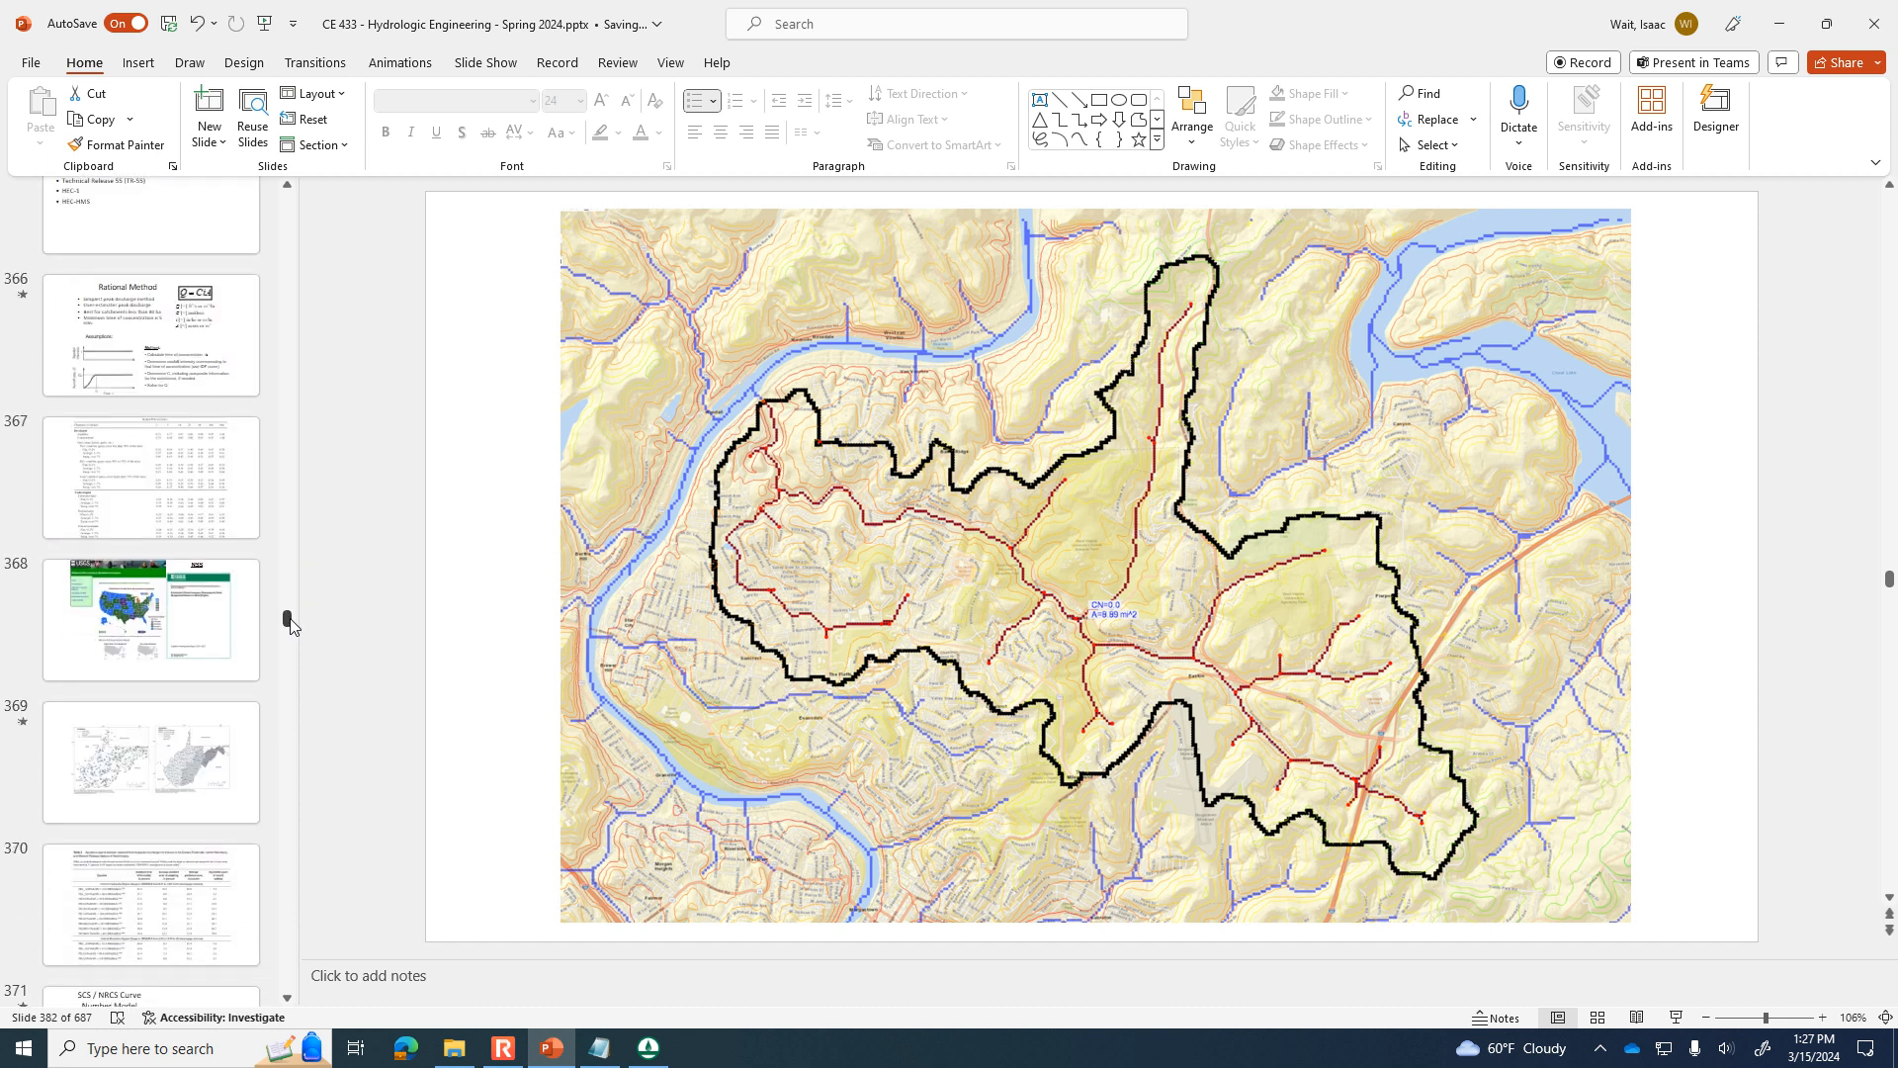
{"action": "left_click", "coordinate": [190, 744]}
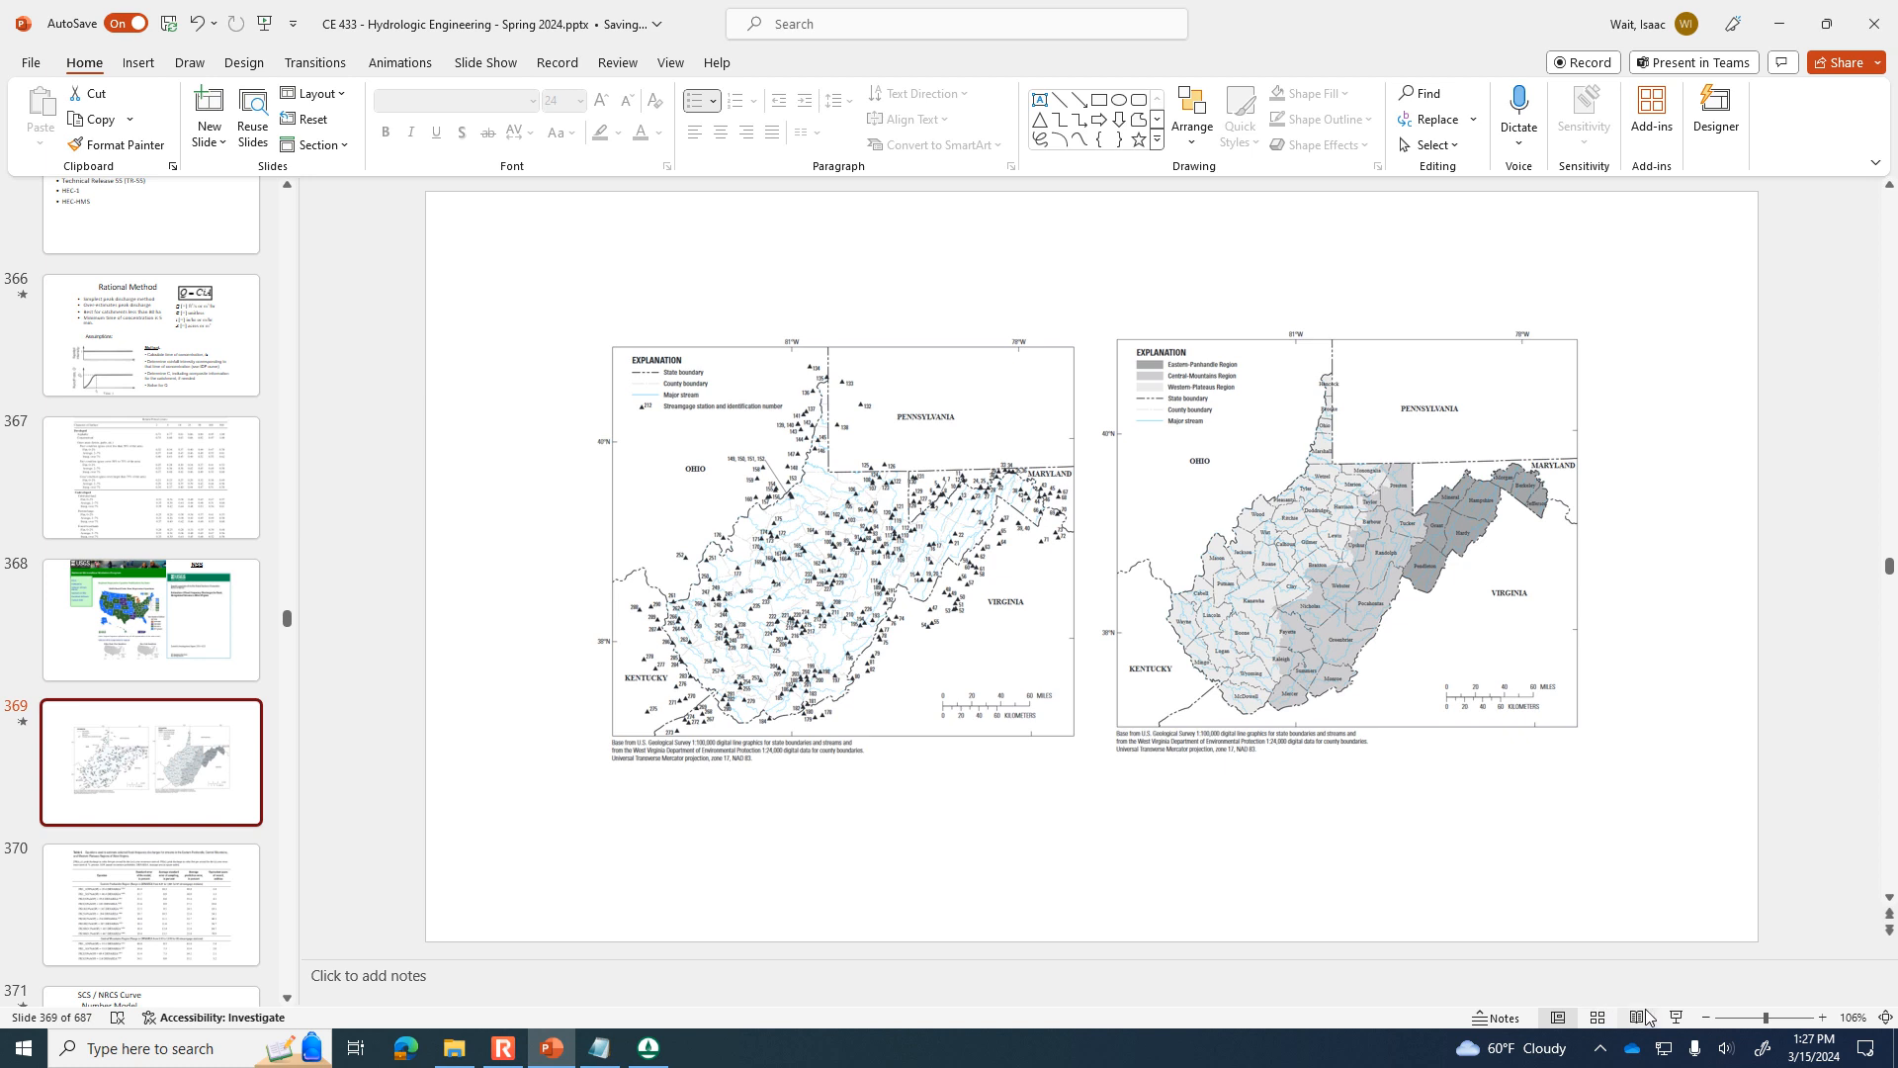
{"action": "left_click", "coordinate": [1676, 1017]}
{"action": "left_click", "coordinate": [682, 442]}
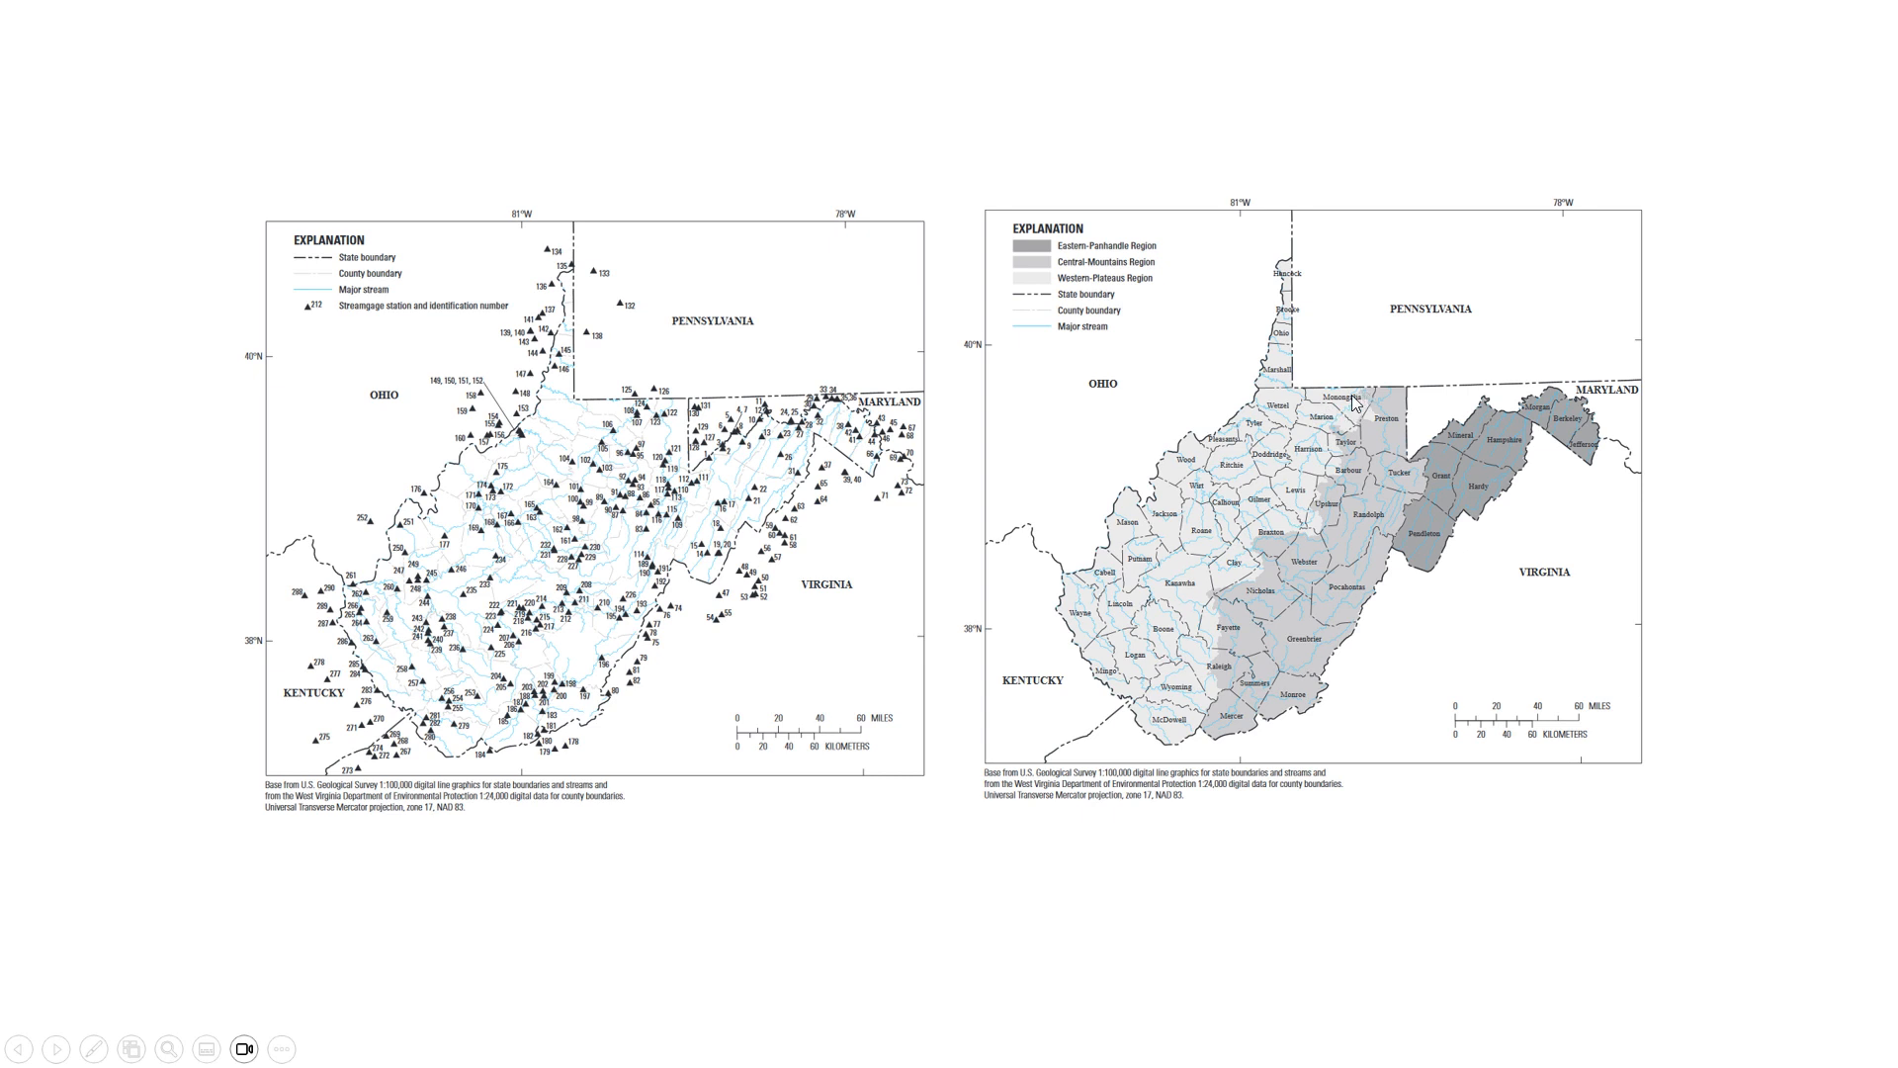
{"action": "key", "text": "Escape"}
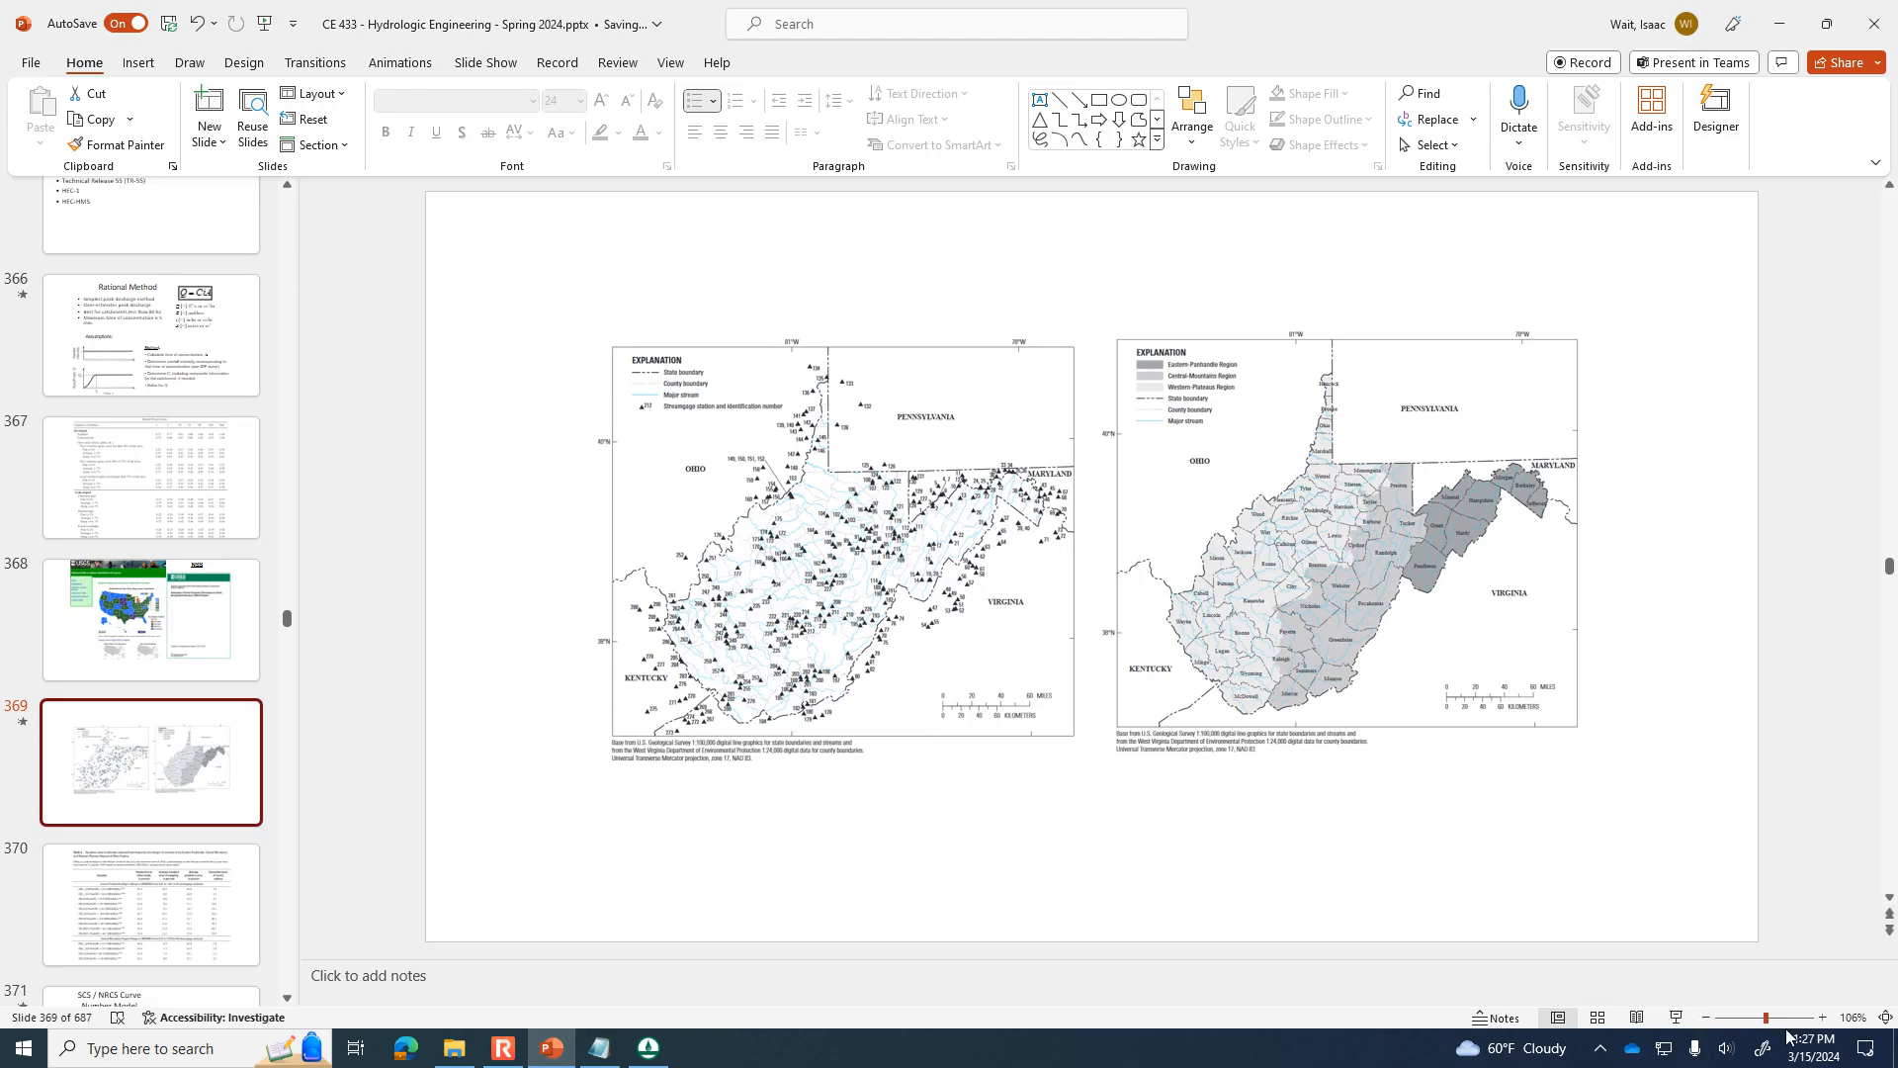
Examine the enlarged region map on slide 369 around Monongalia County to identify its peak-flow region.
{"action": "left_click", "coordinate": [1813, 1018]}
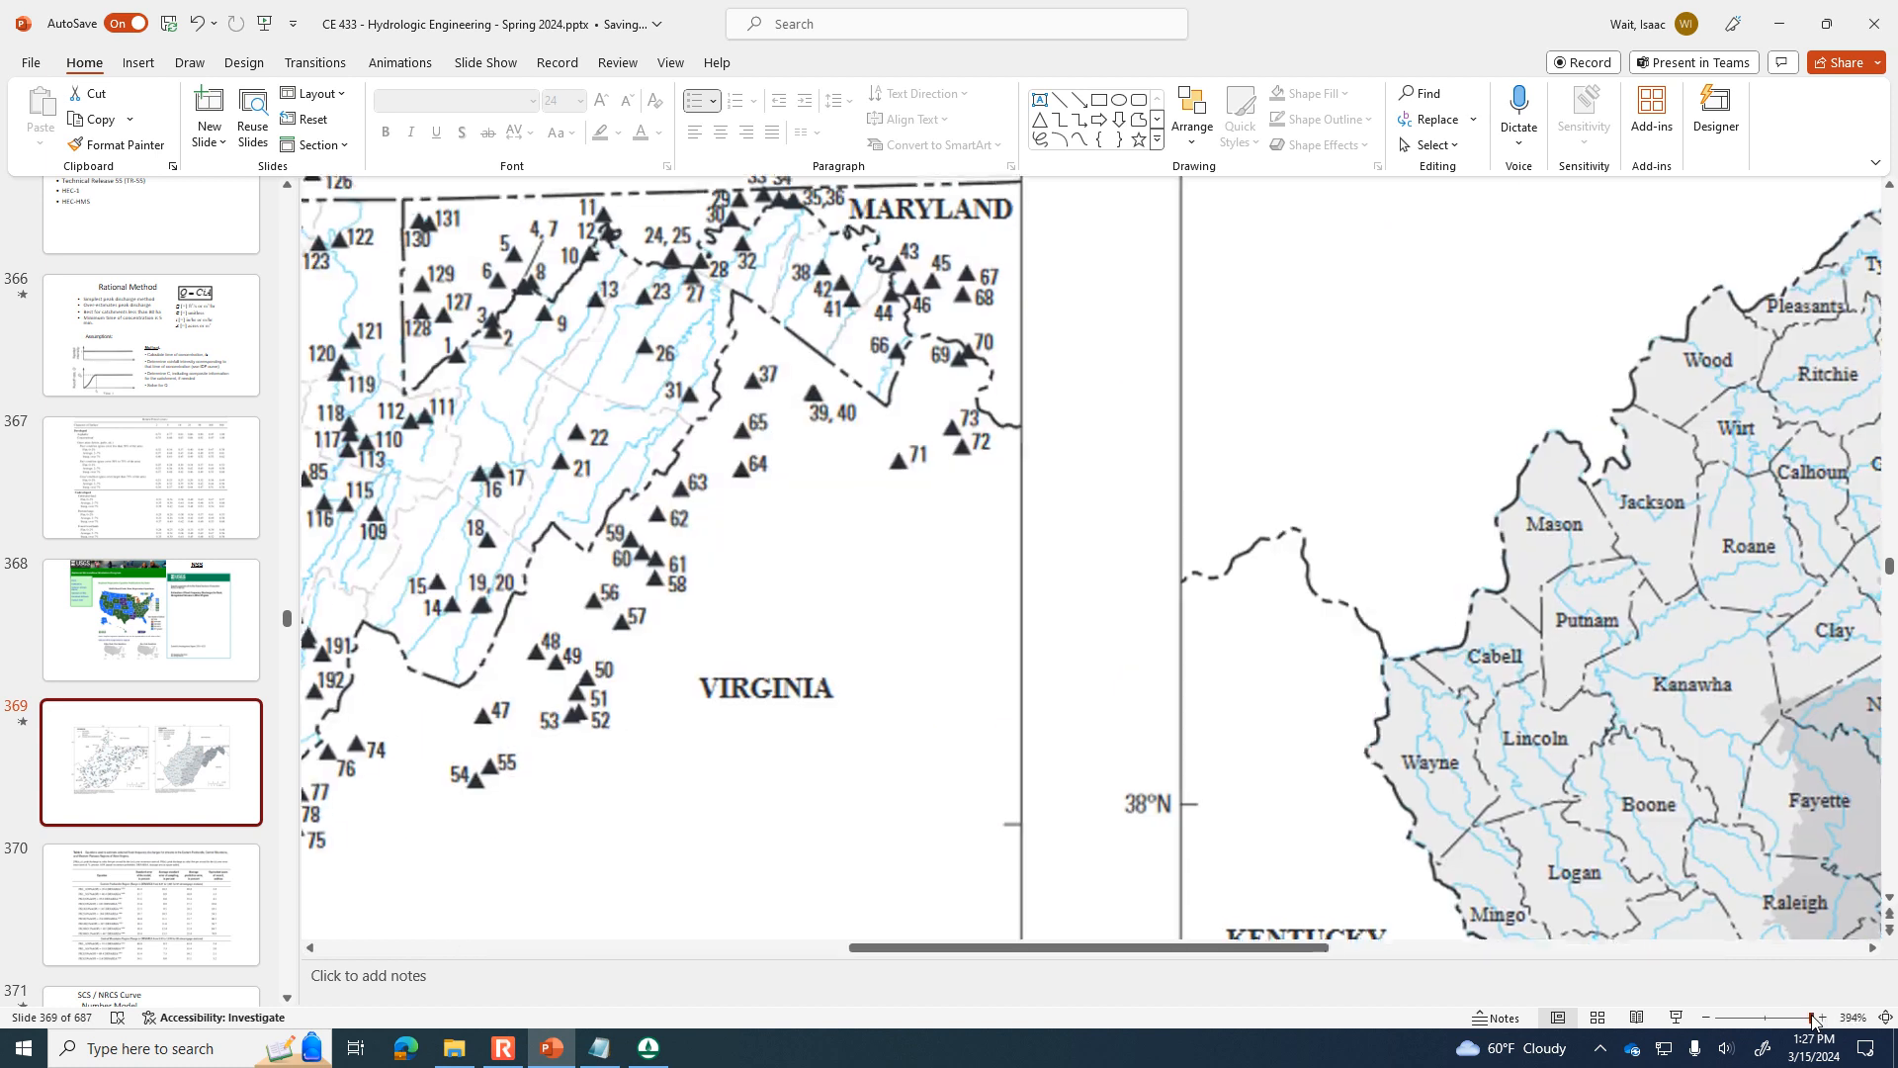
{"action": "left_click_drag", "start_coordinate": [1228, 951], "coordinate": [1501, 958]}
{"action": "scroll", "coordinate": [1339, 469], "scroll_direction": "up", "scroll_amount": 3}
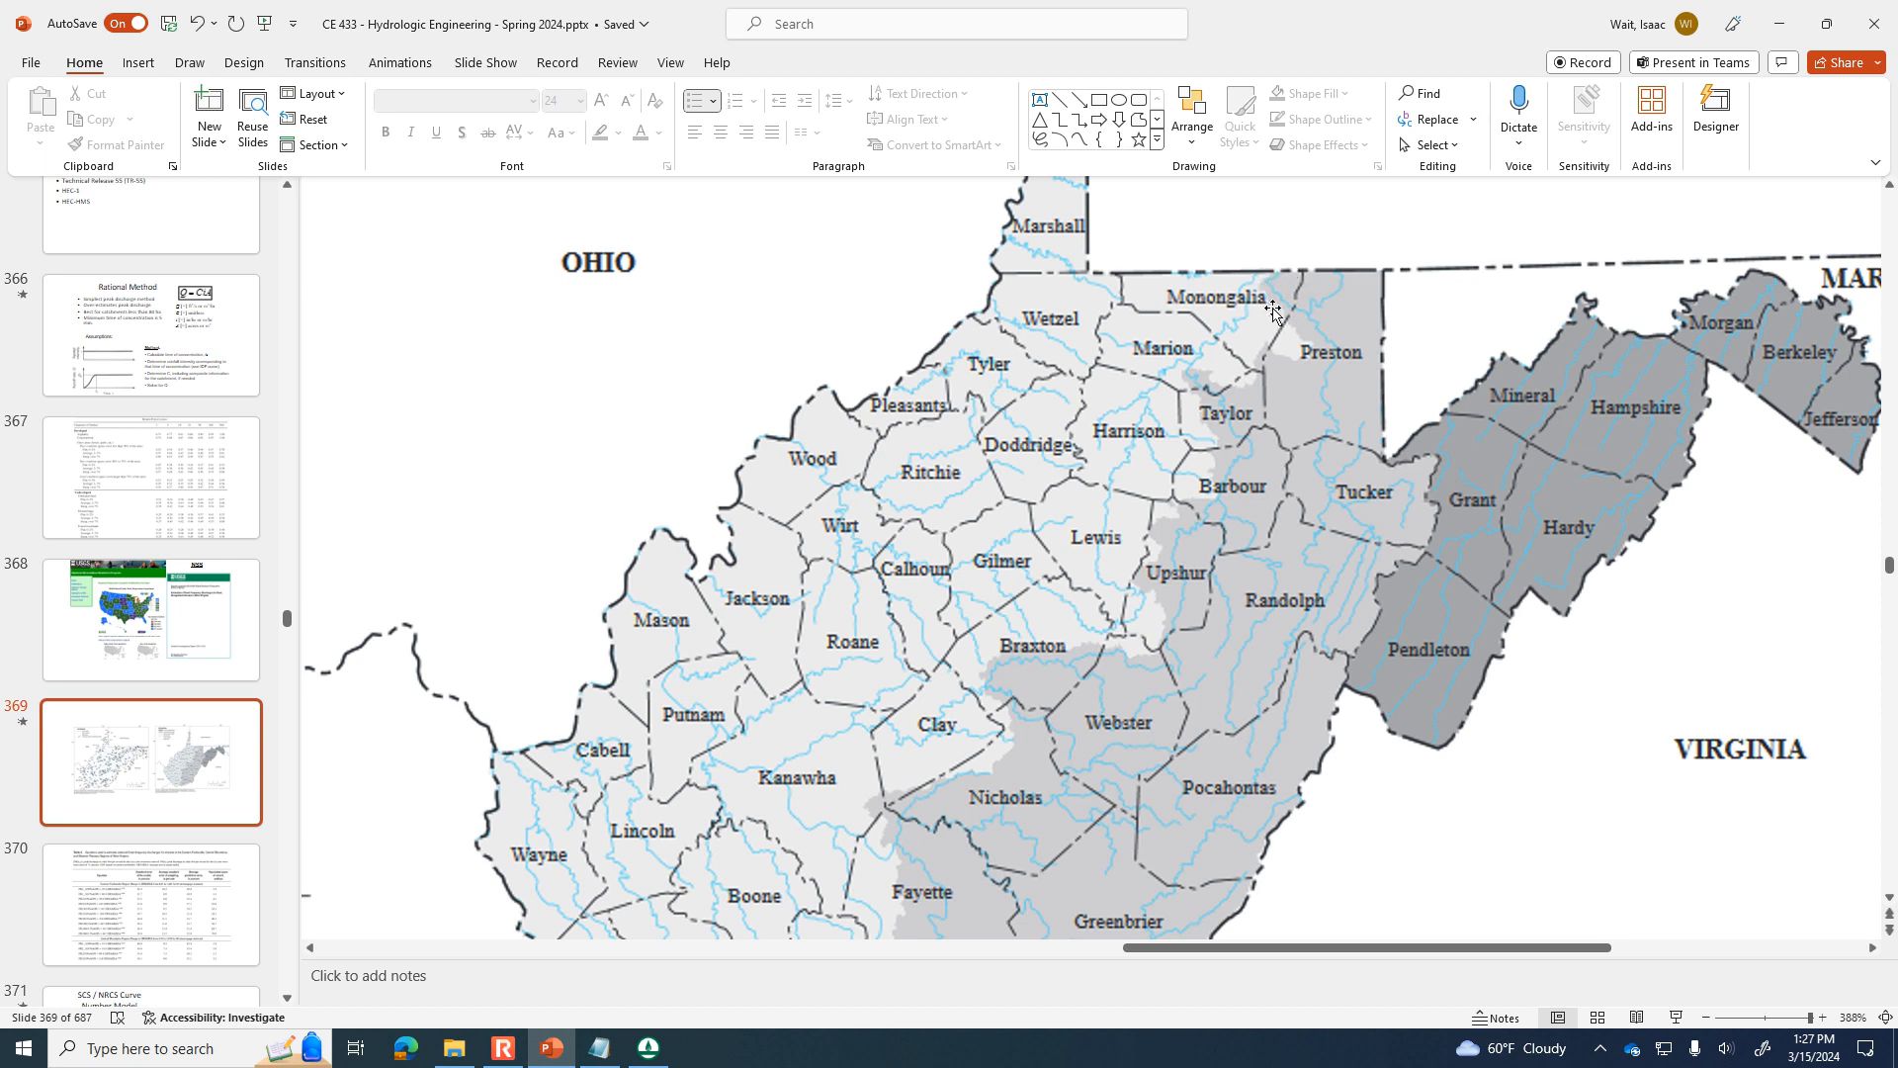
Switch to the web browser, open Google Maps and look up Monongalia County WV.
{"action": "left_click", "coordinate": [405, 1047]}
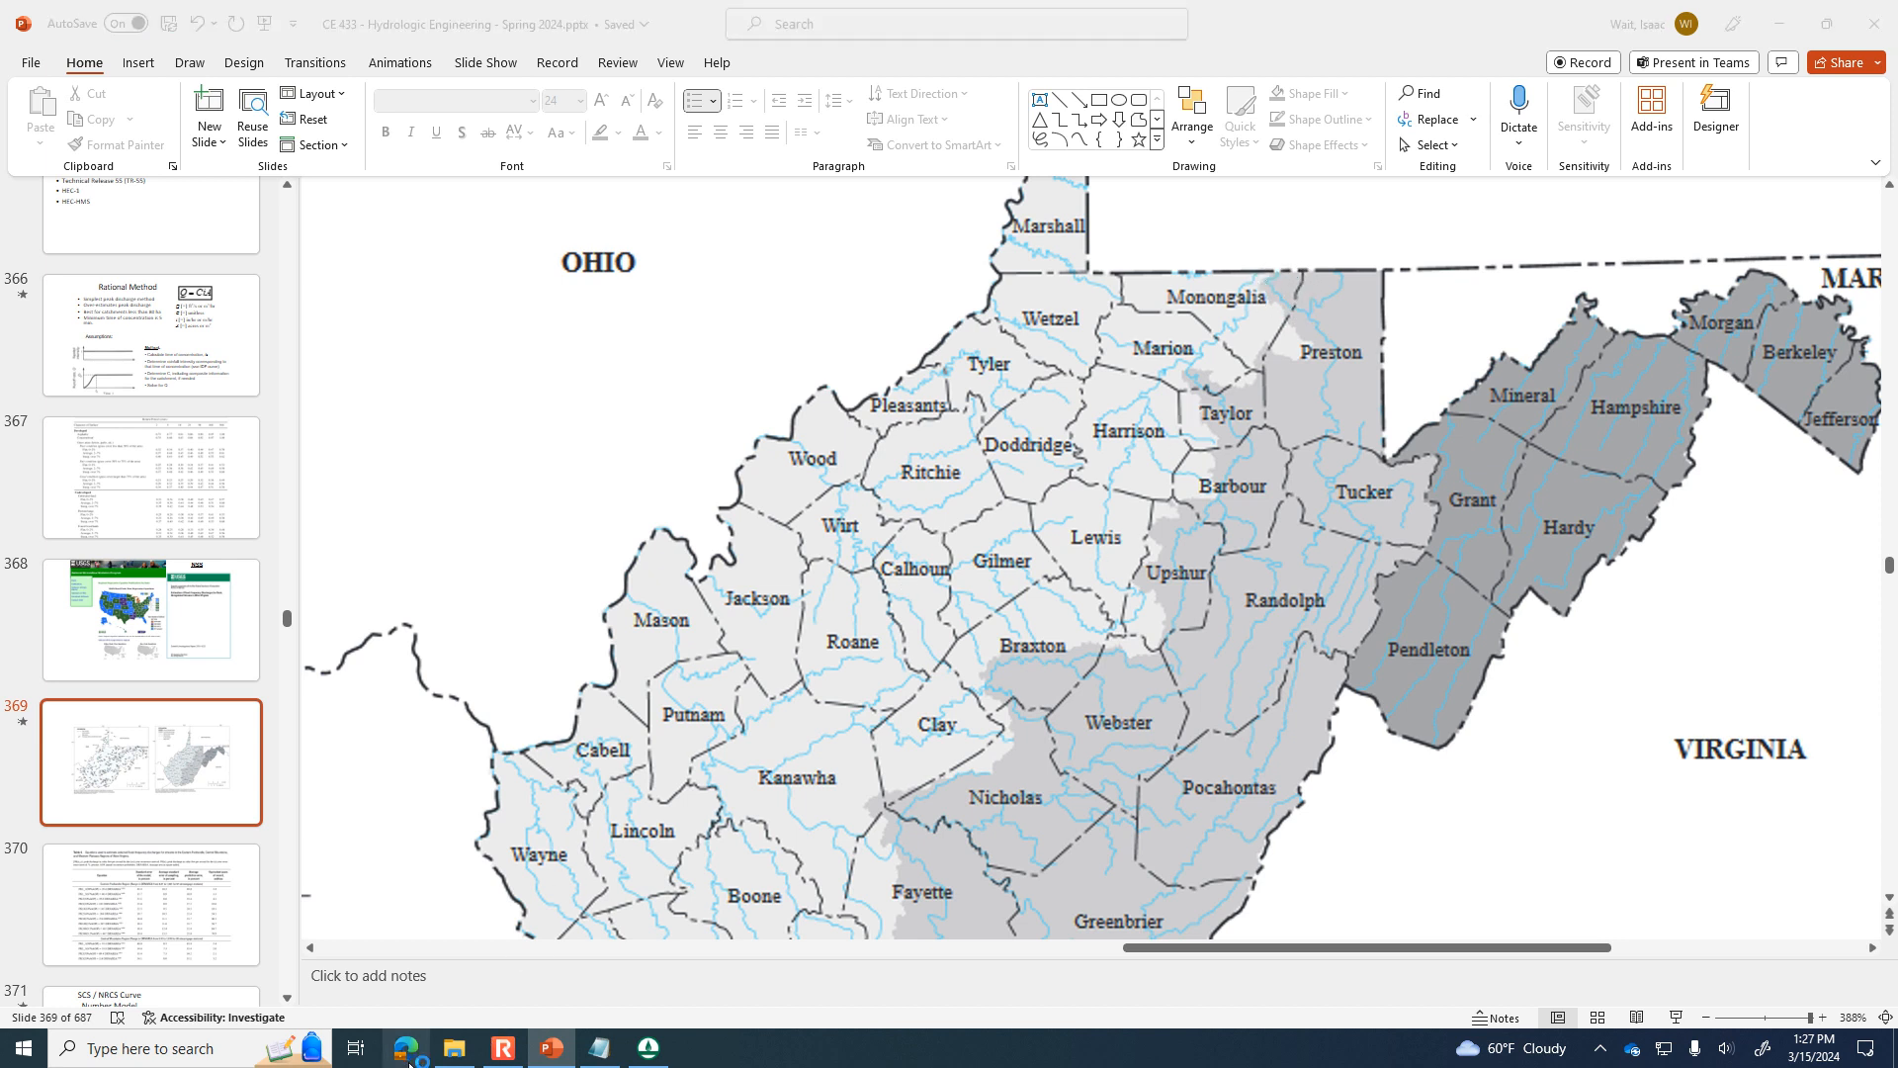
{"action": "left_click", "coordinate": [775, 47]}
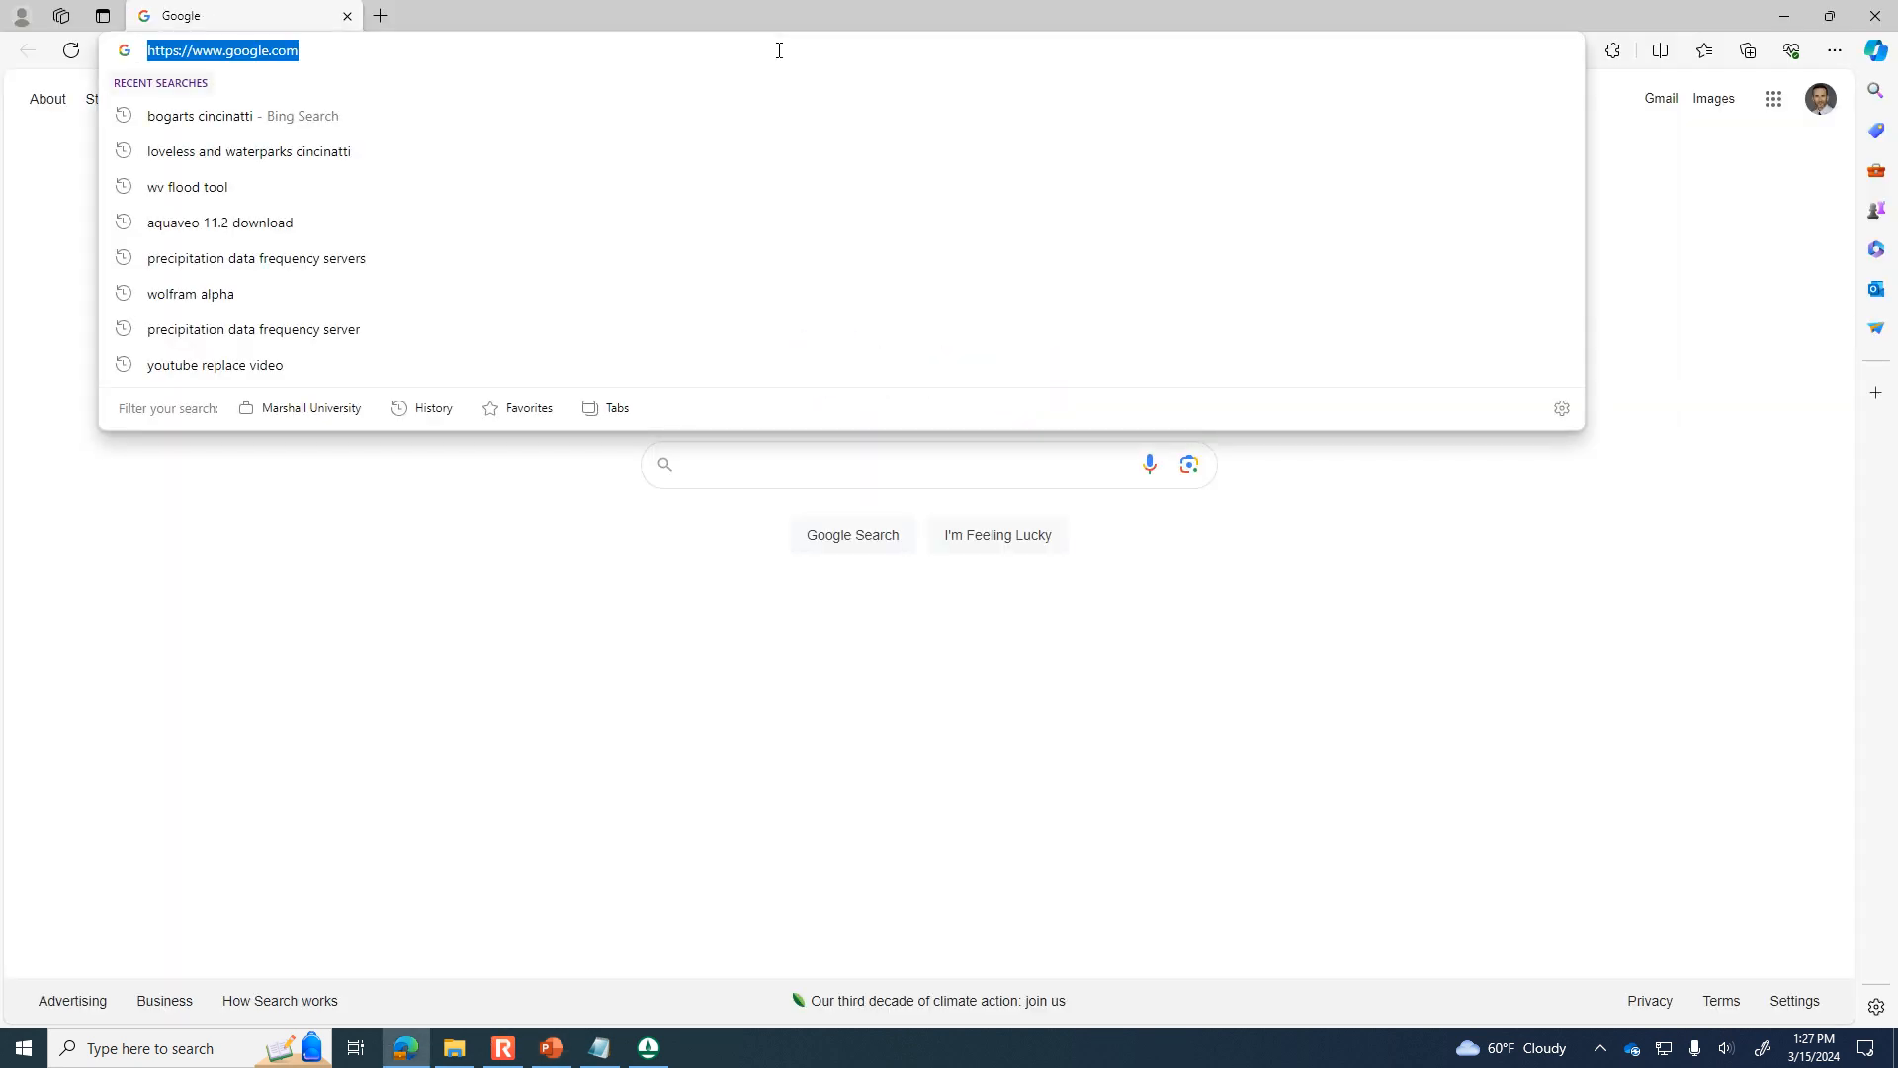
{"action": "type", "text": "maps"}
{"action": "key", "text": "Return"}
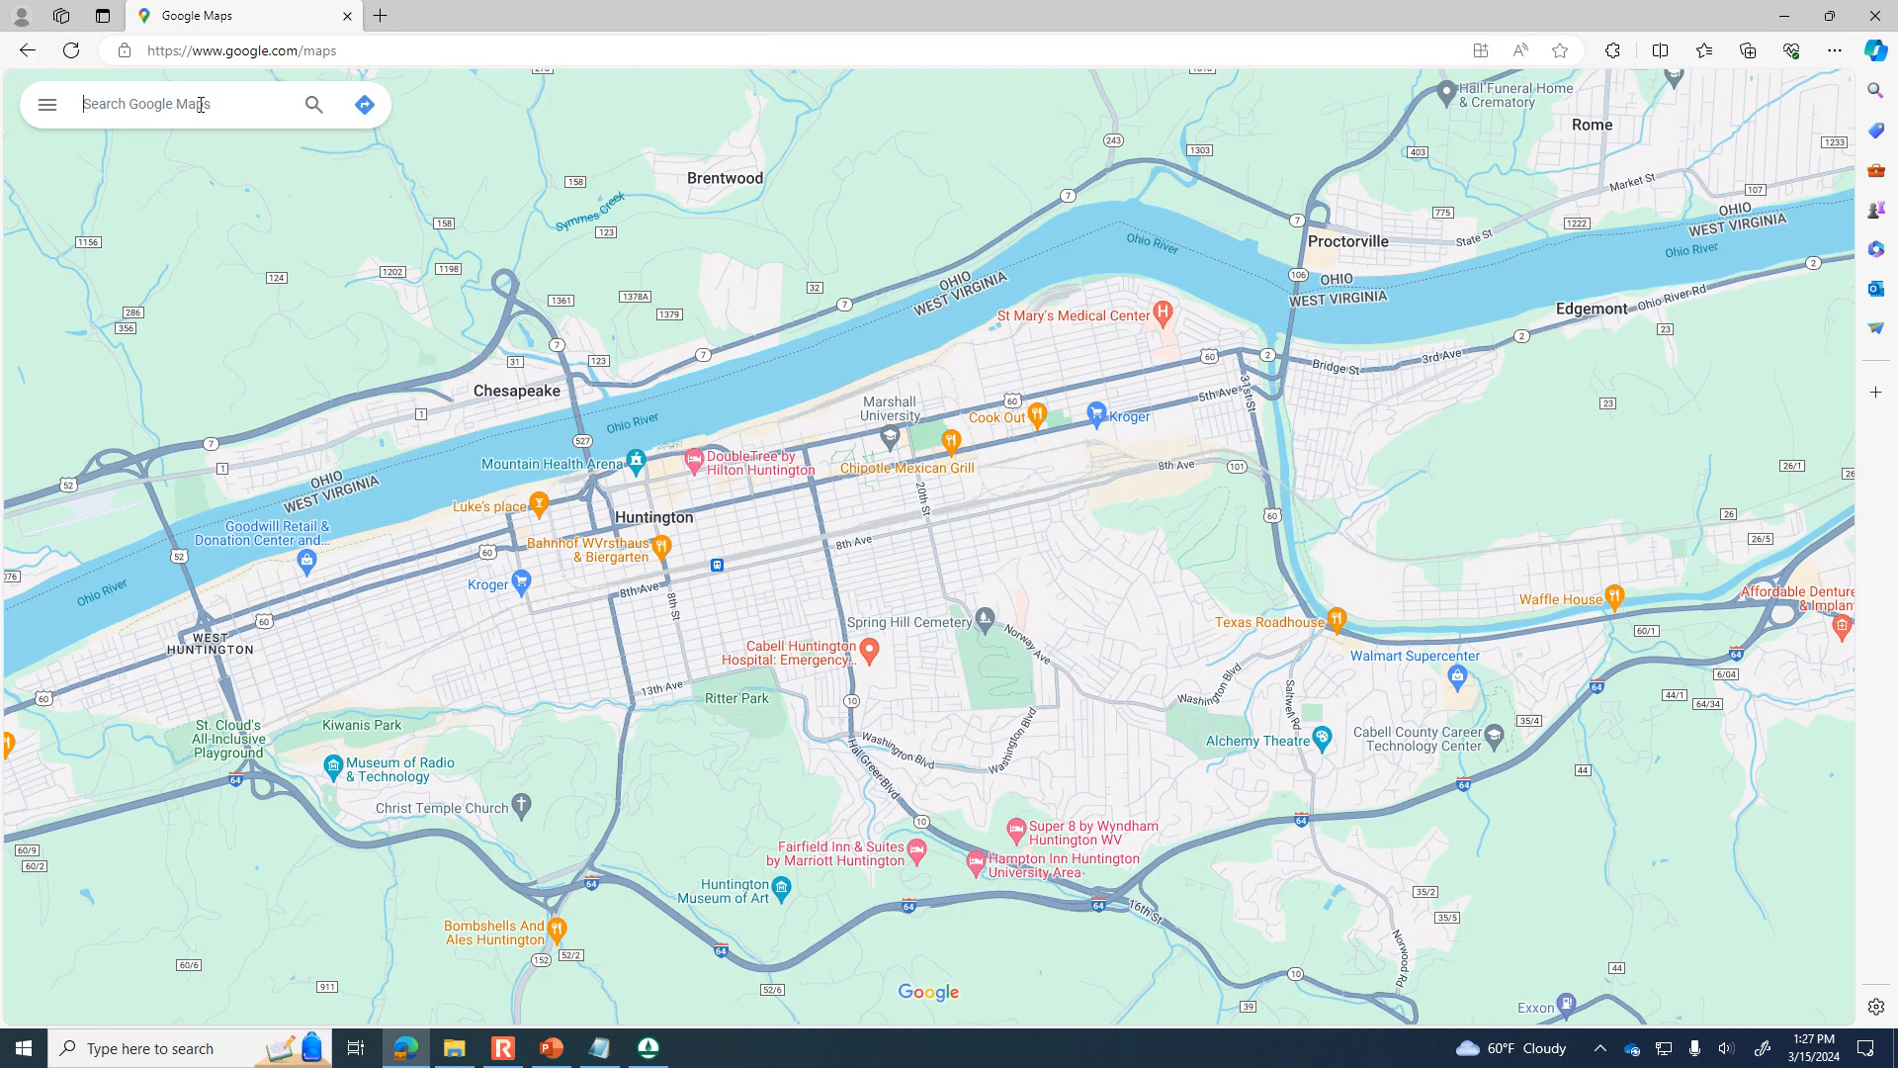
{"action": "left_click", "coordinate": [201, 104]}
{"action": "type", "text": "monongol"}
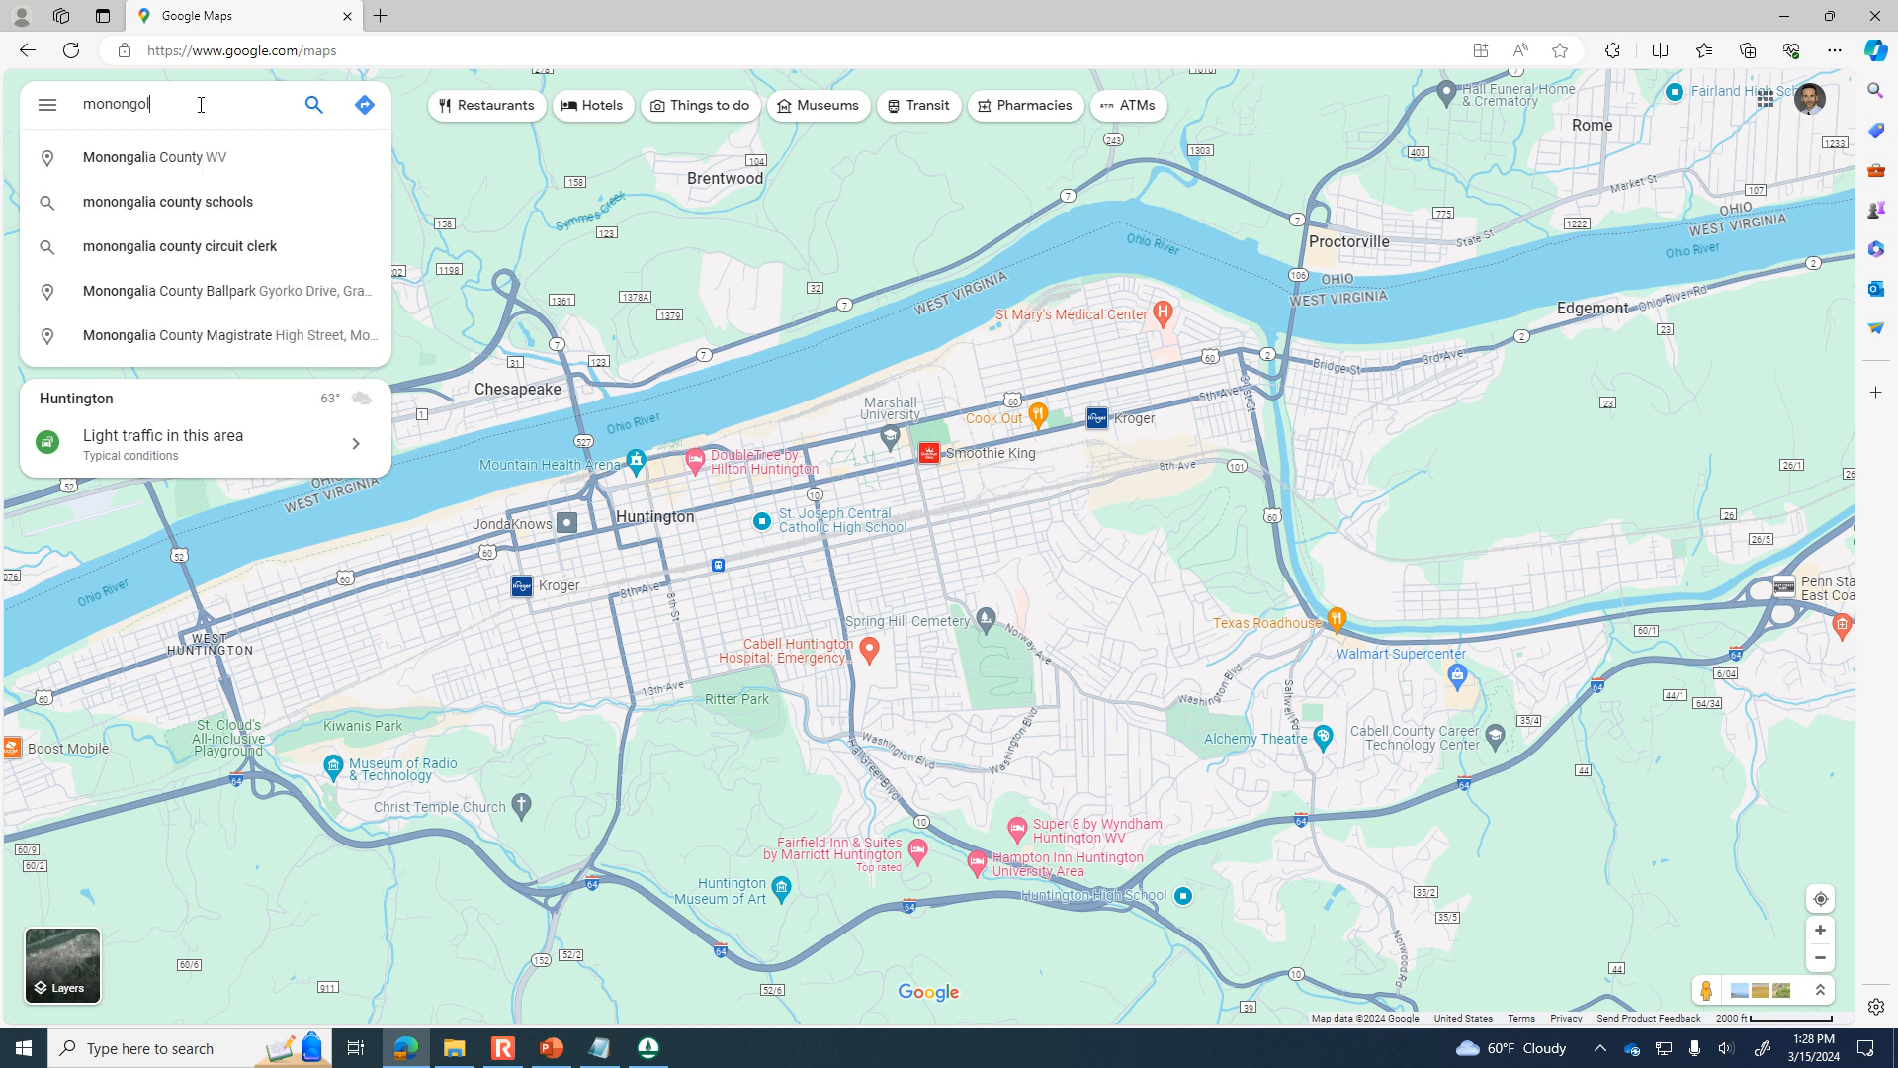
{"action": "left_click", "coordinate": [183, 156]}
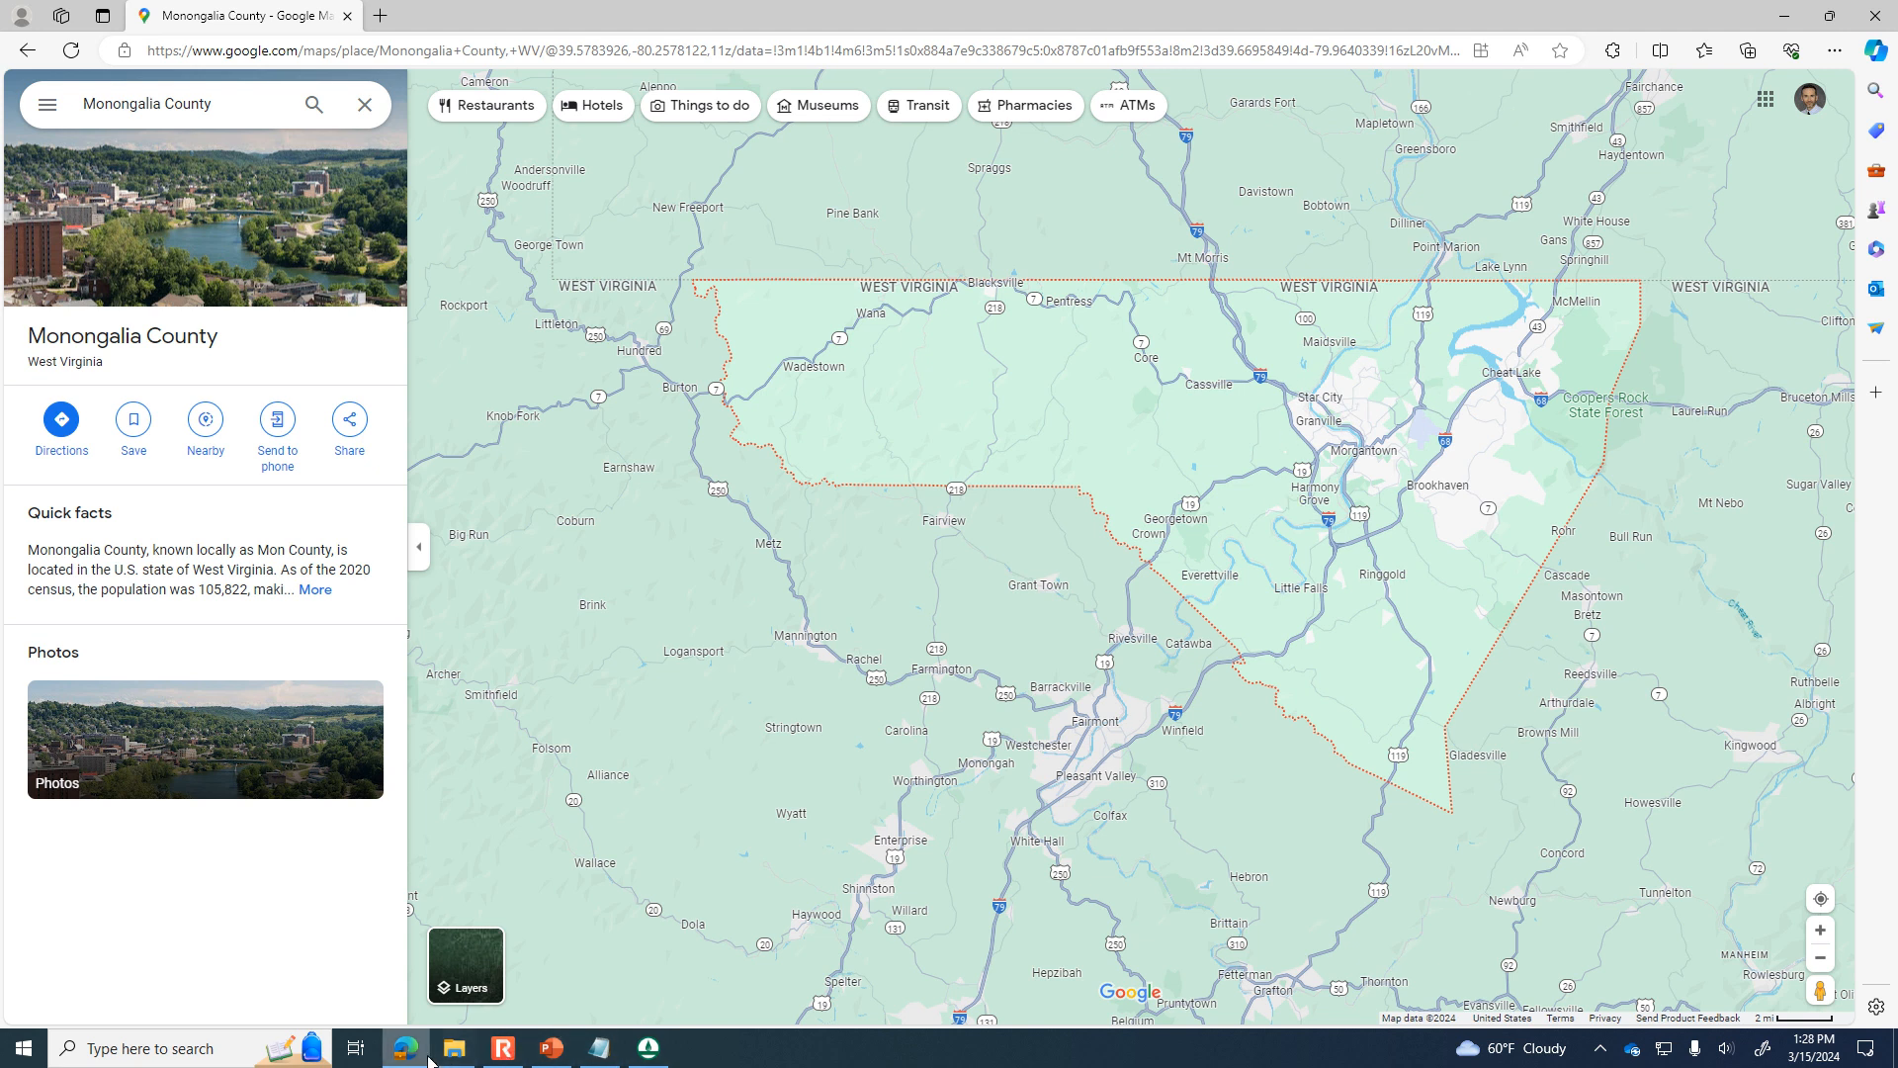
Compare Monongalia County's boundary in Google Maps with the region map in PowerPoint.
{"action": "left_click", "coordinate": [551, 1050]}
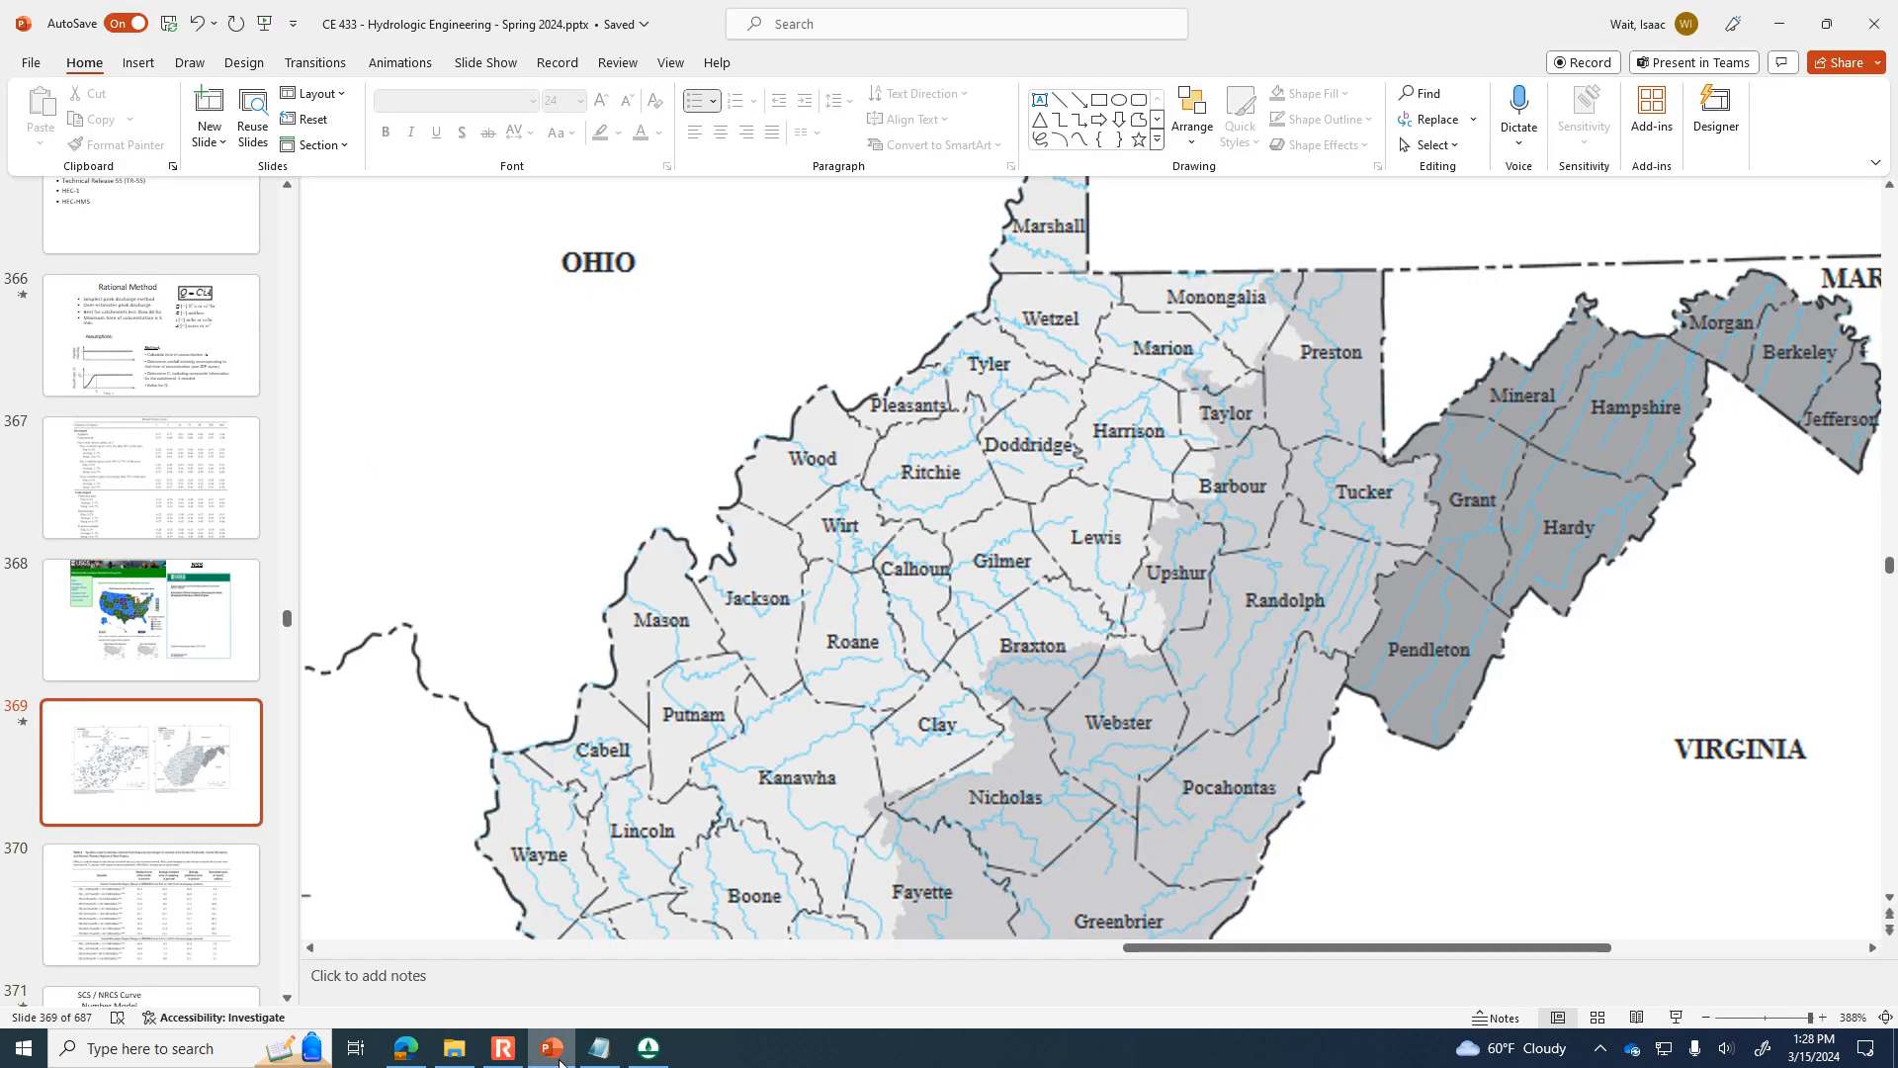
{"action": "left_click", "coordinate": [558, 1062]}
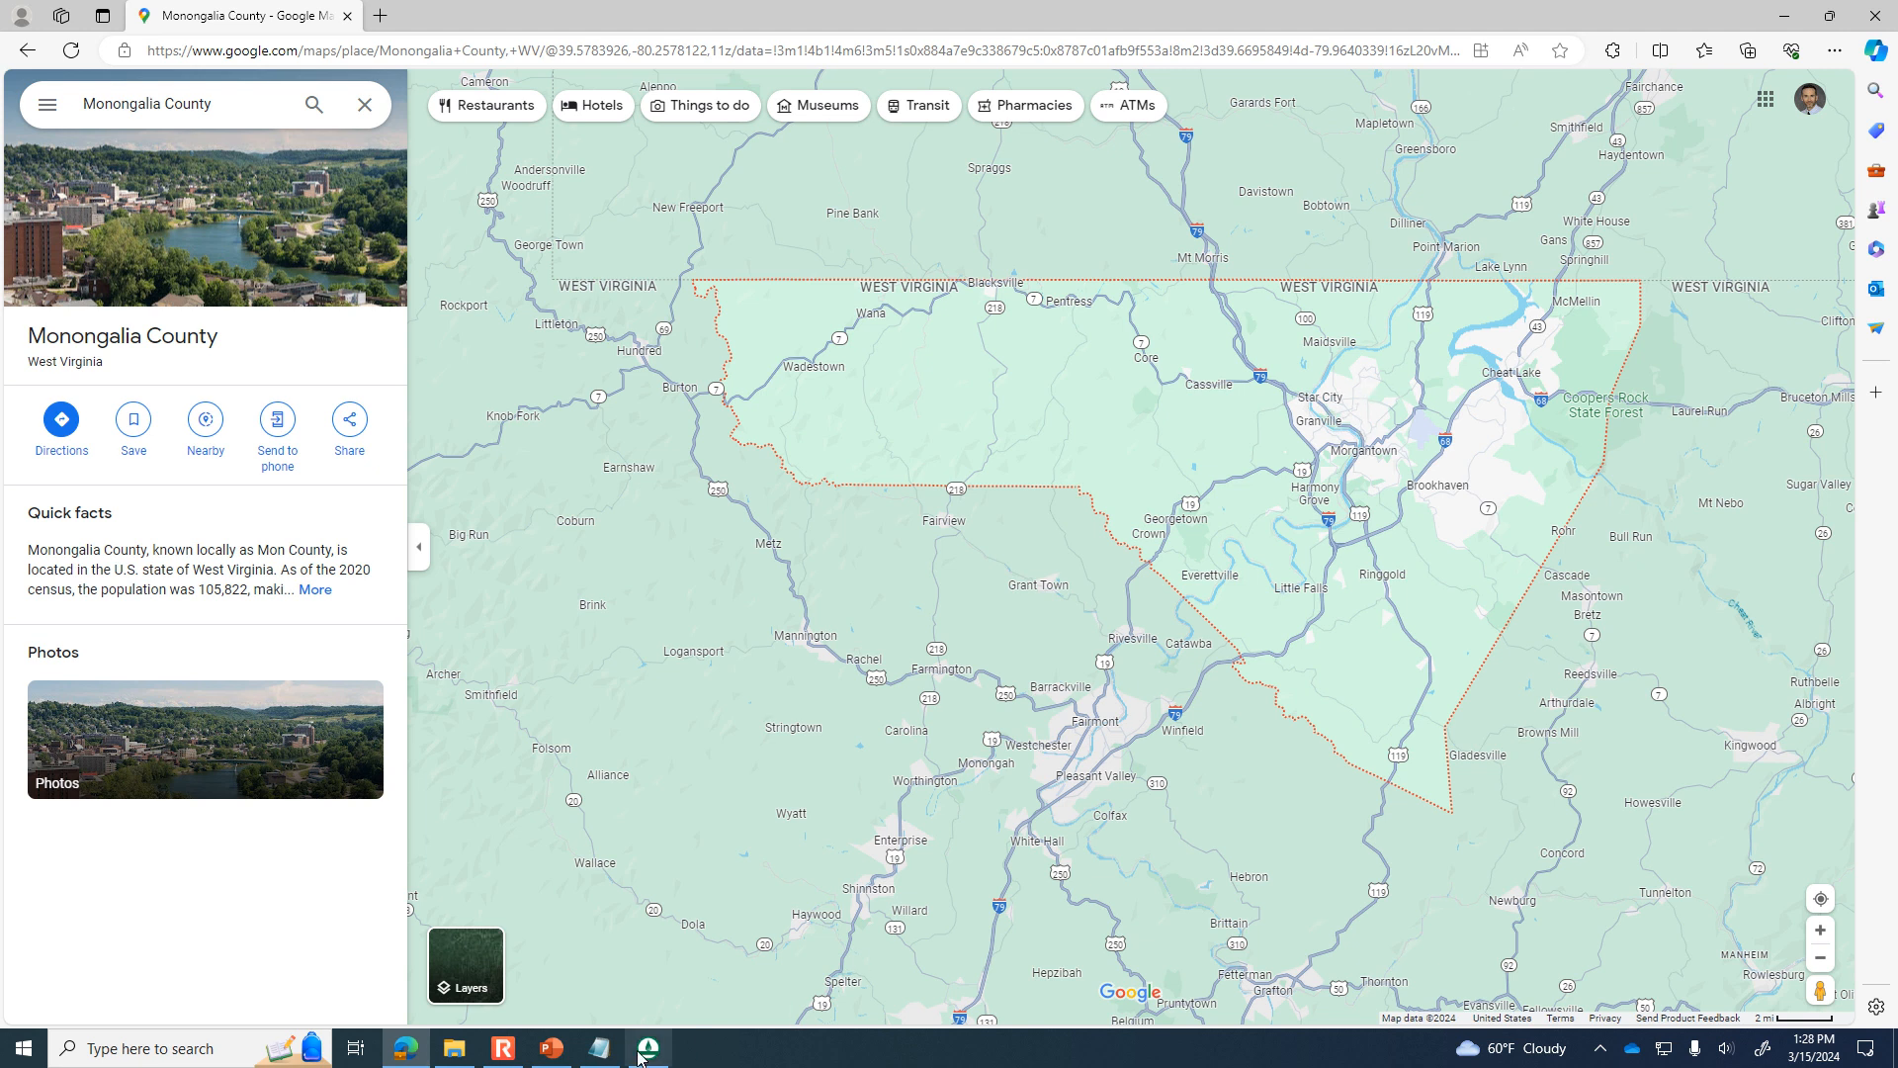
{"action": "left_click", "coordinate": [504, 1051]}
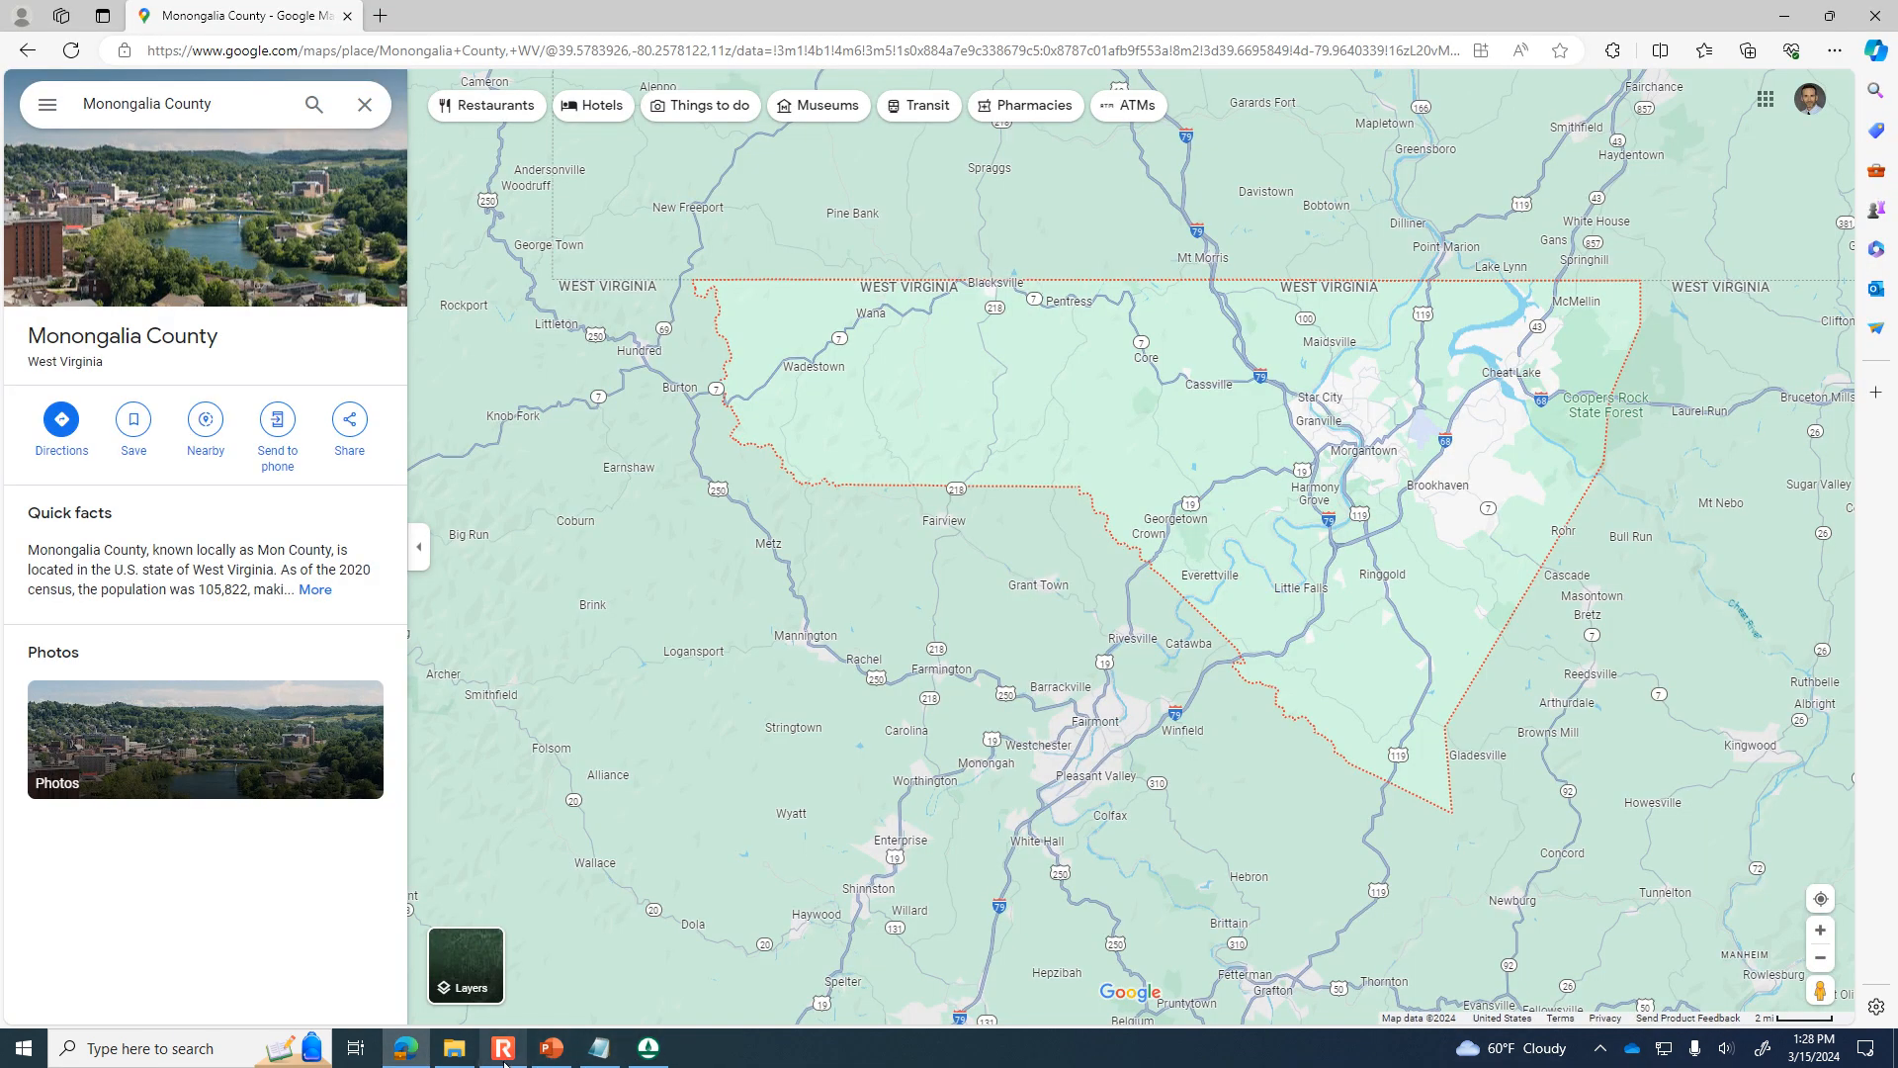
{"action": "left_click", "coordinate": [551, 1050]}
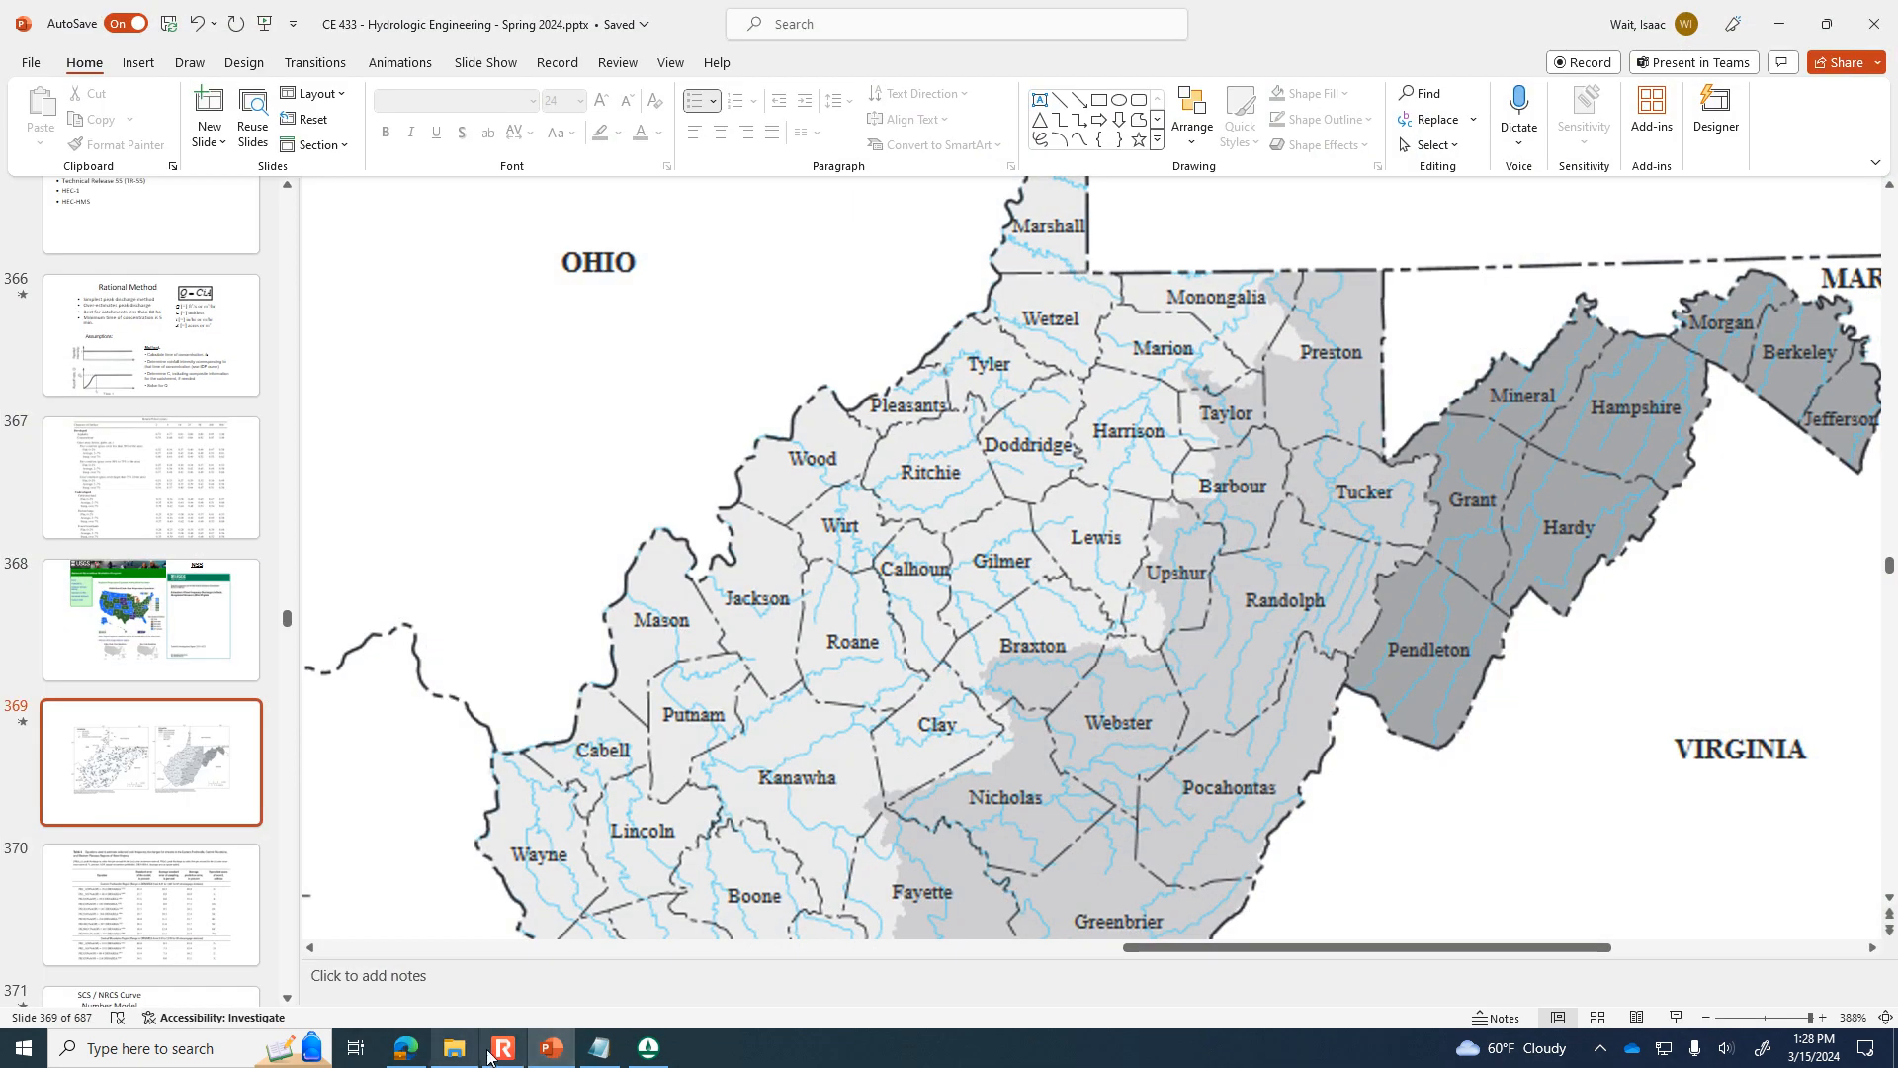
Switch to WMS, set the hydrologic model to NSS, and open basin 1B's National Streamflow Statistics settings.
{"action": "left_click", "coordinate": [649, 1048]}
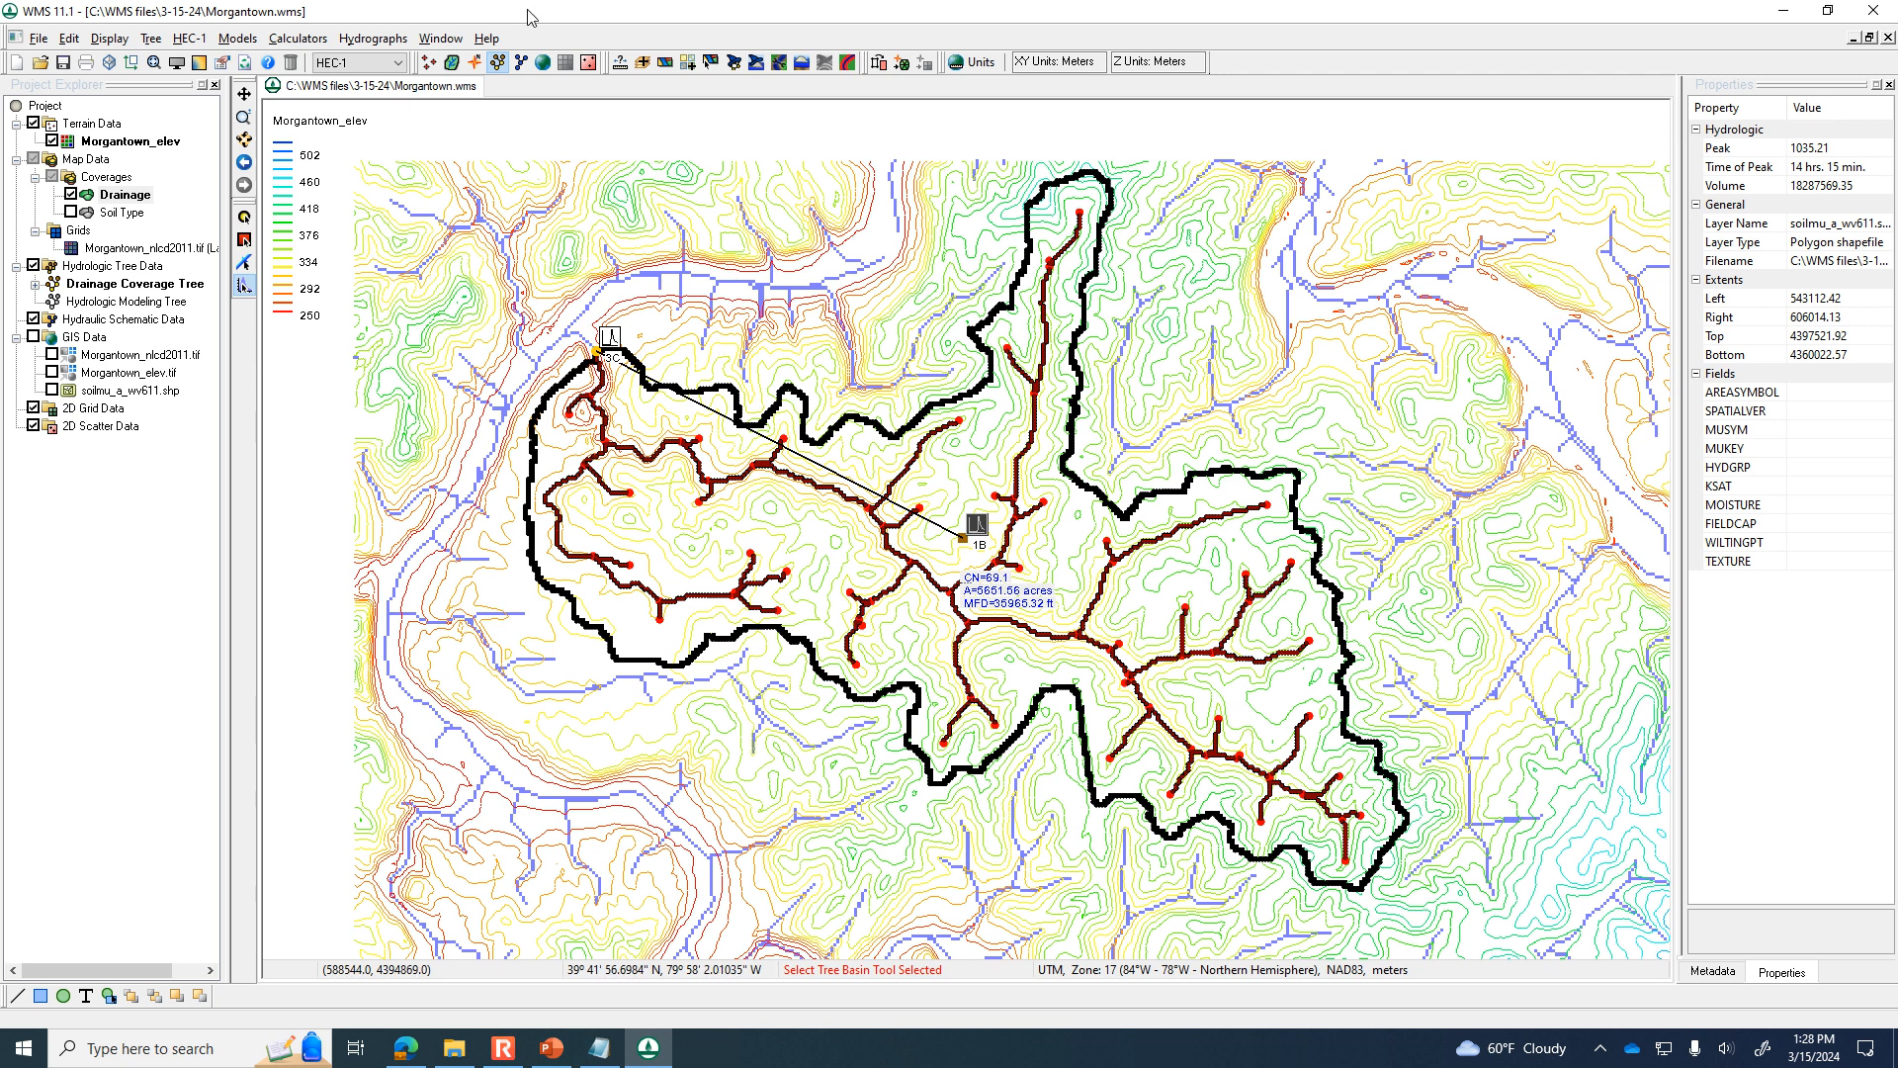
{"action": "left_click", "coordinate": [400, 62]}
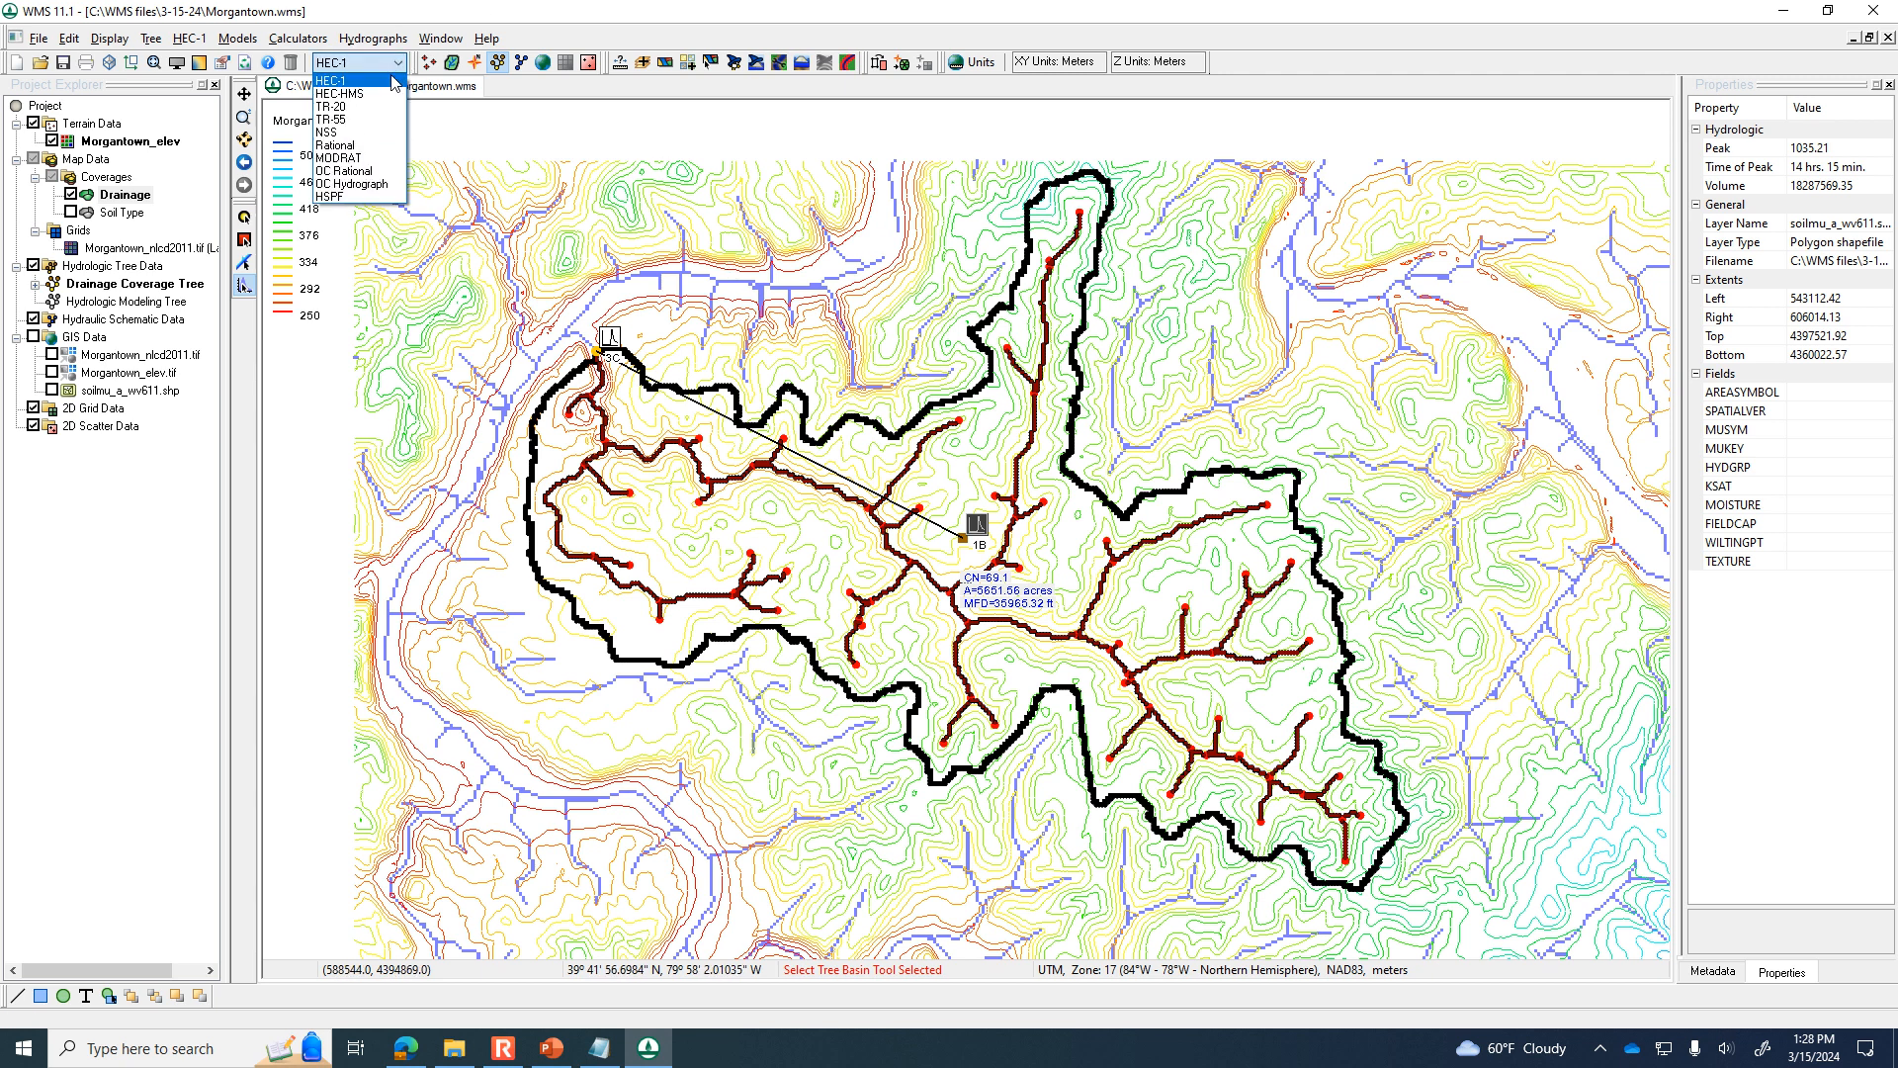
{"action": "left_click", "coordinate": [363, 128]}
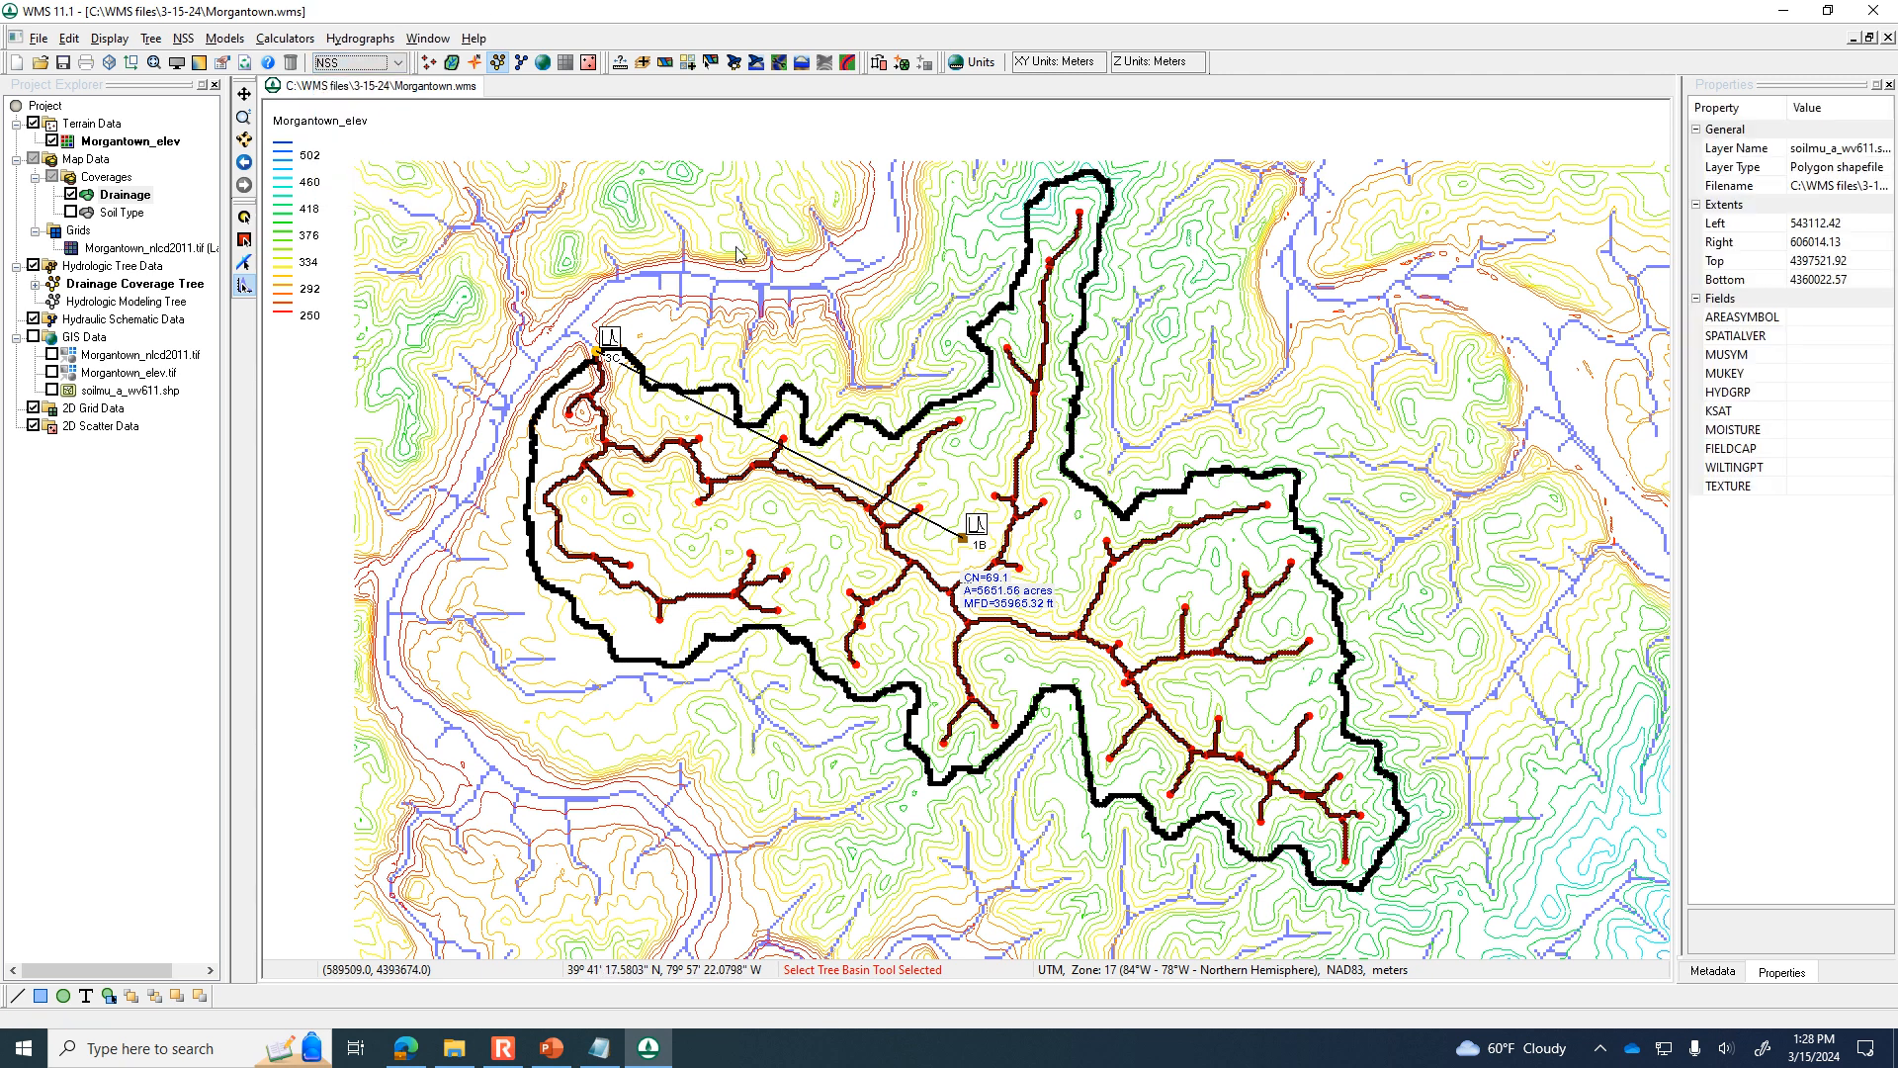
{"action": "left_click", "coordinate": [962, 540]}
{"action": "double_click", "coordinate": [962, 540]}
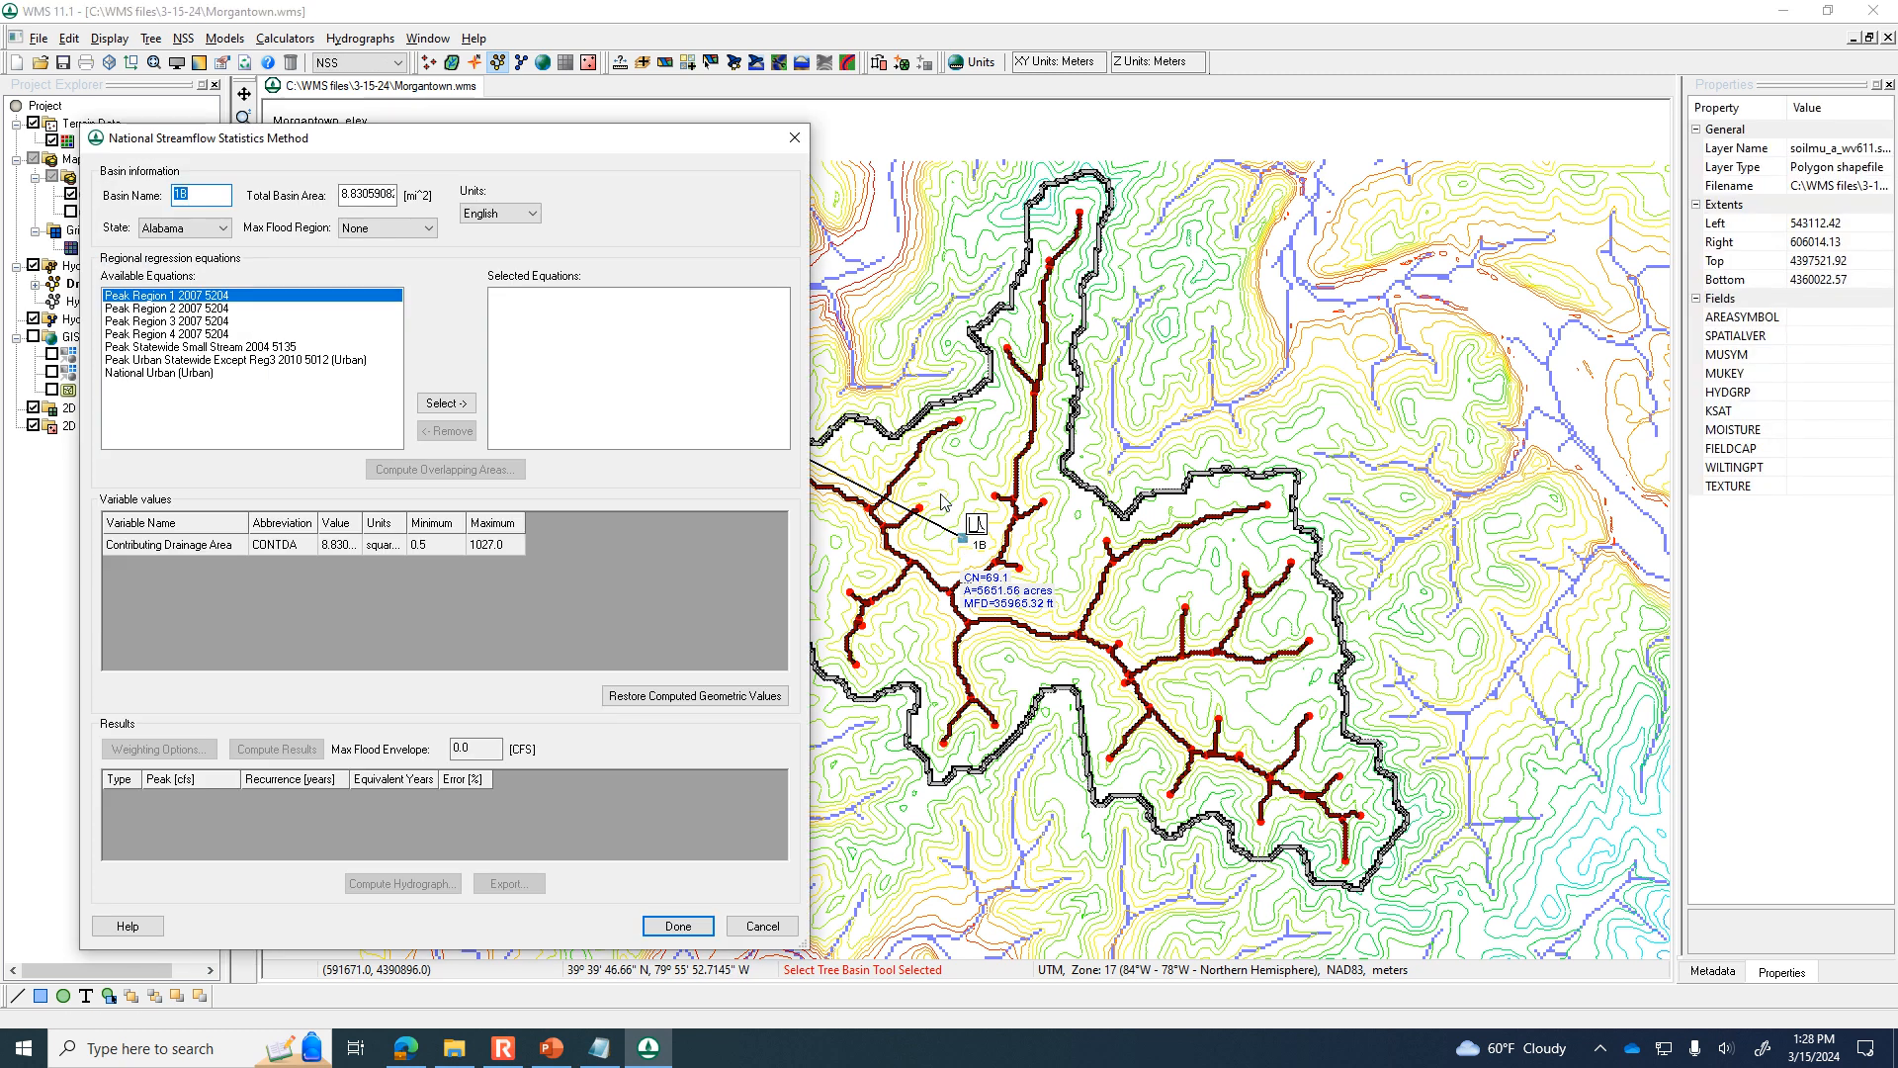
Set the state to West Virginia and select the Peak Flow Western Plateaus Region 2010 5033 regression equation for basin 1B.
{"action": "left_click", "coordinate": [224, 228]}
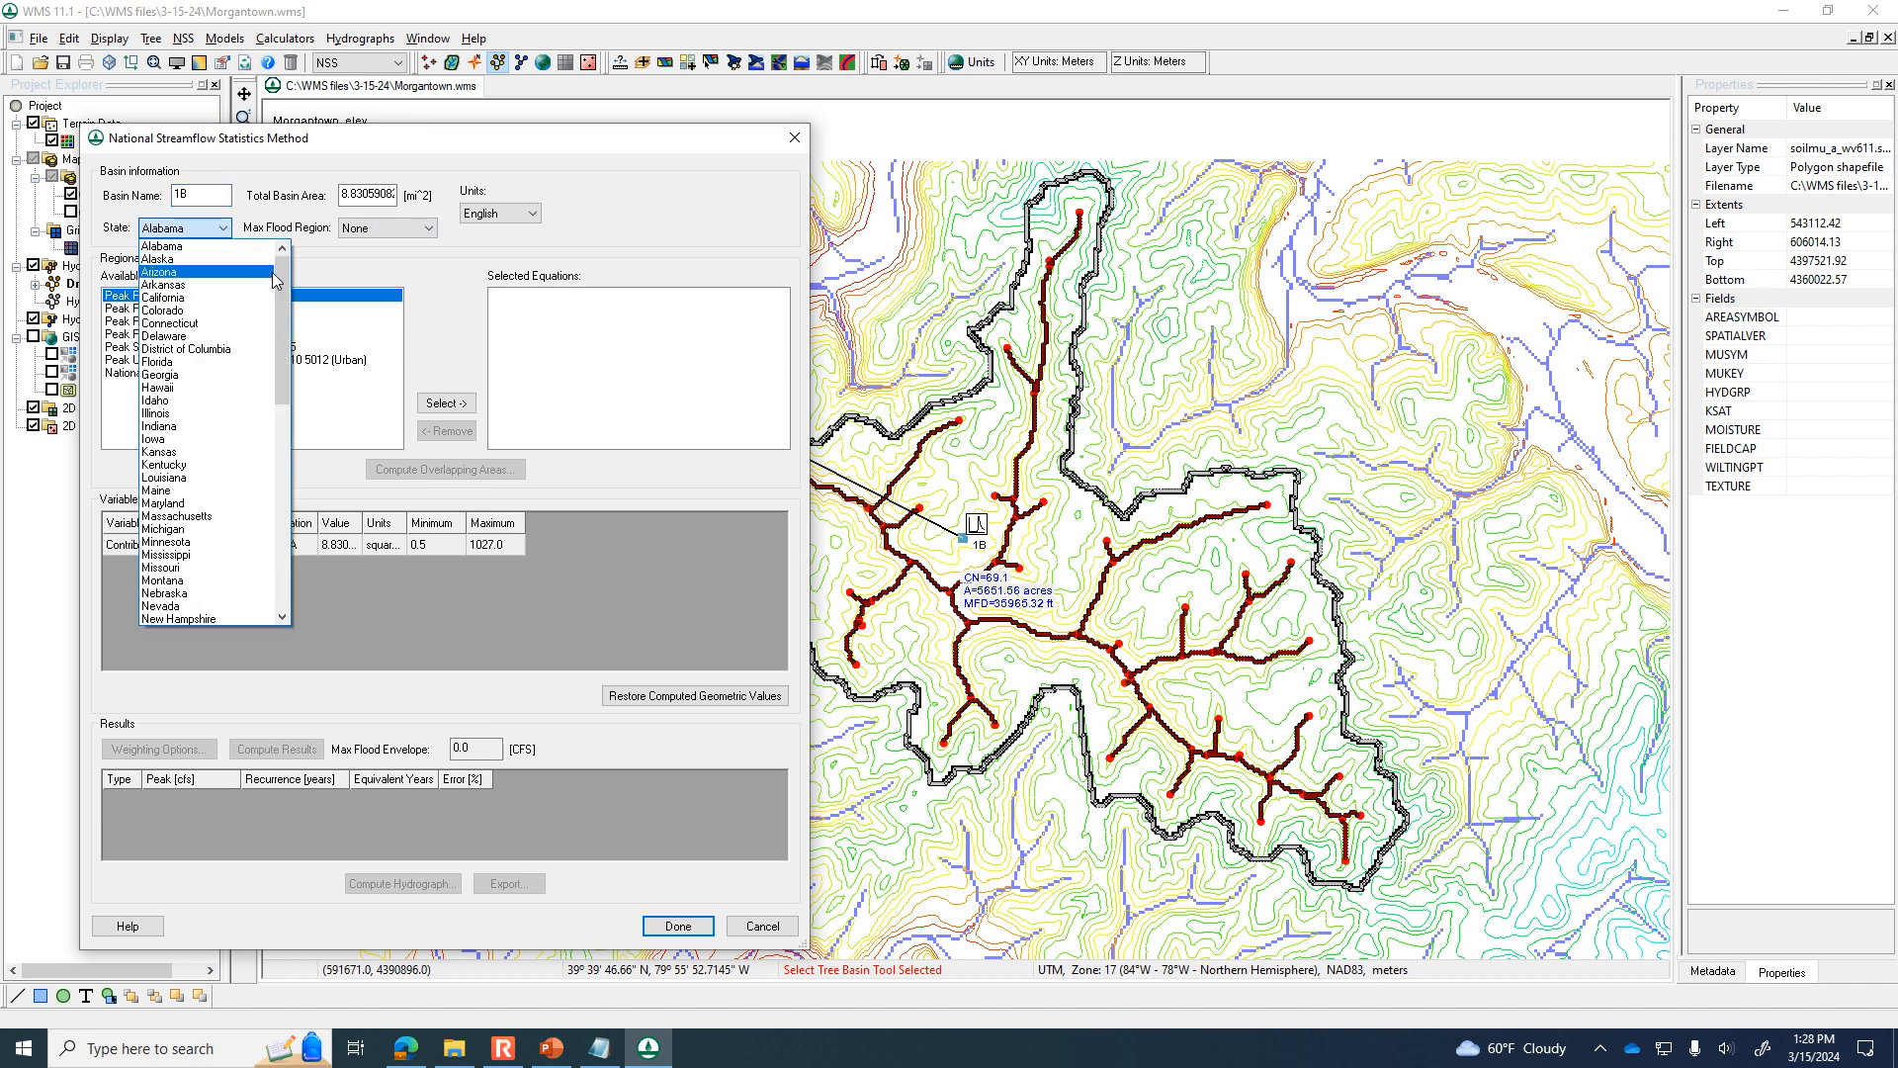
{"action": "left_click_drag", "start_coordinate": [276, 297], "coordinate": [275, 573]}
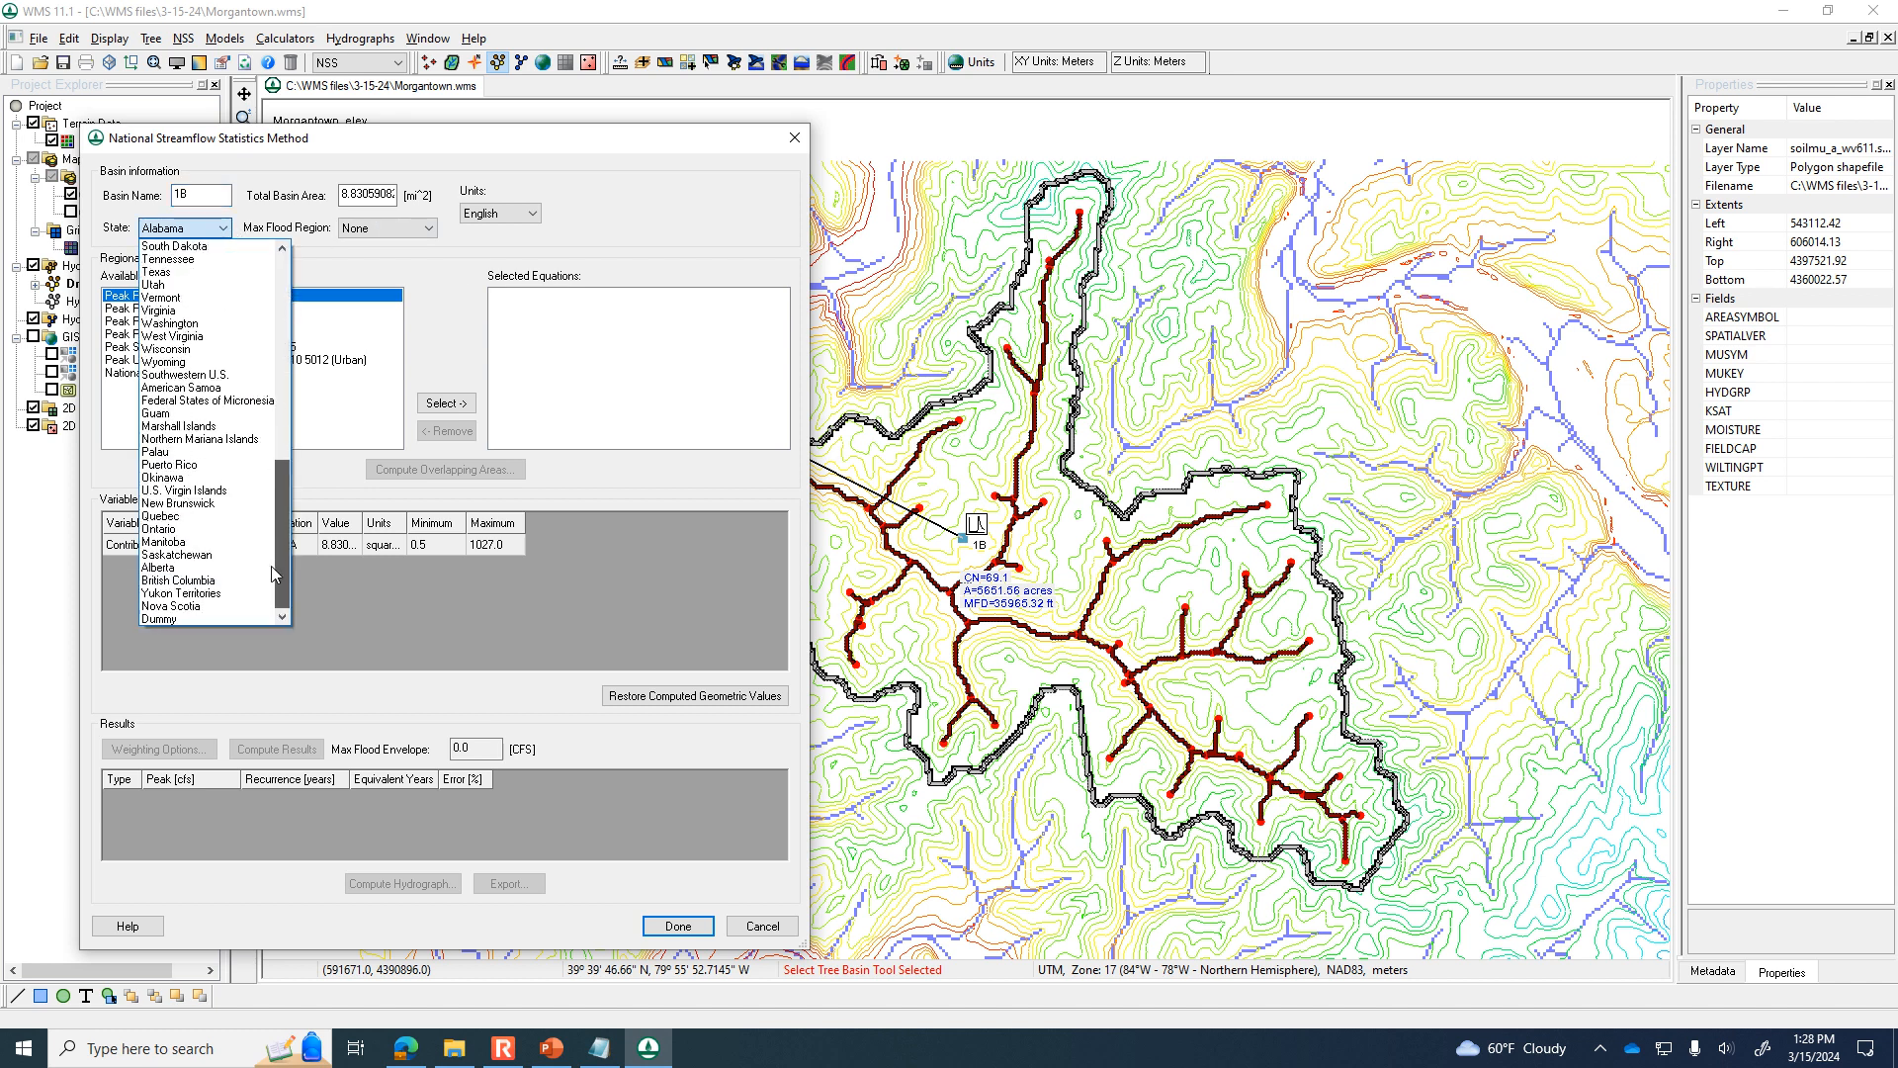
{"action": "left_click", "coordinate": [198, 337]}
{"action": "left_click_drag", "start_coordinate": [391, 341], "coordinate": [388, 419]}
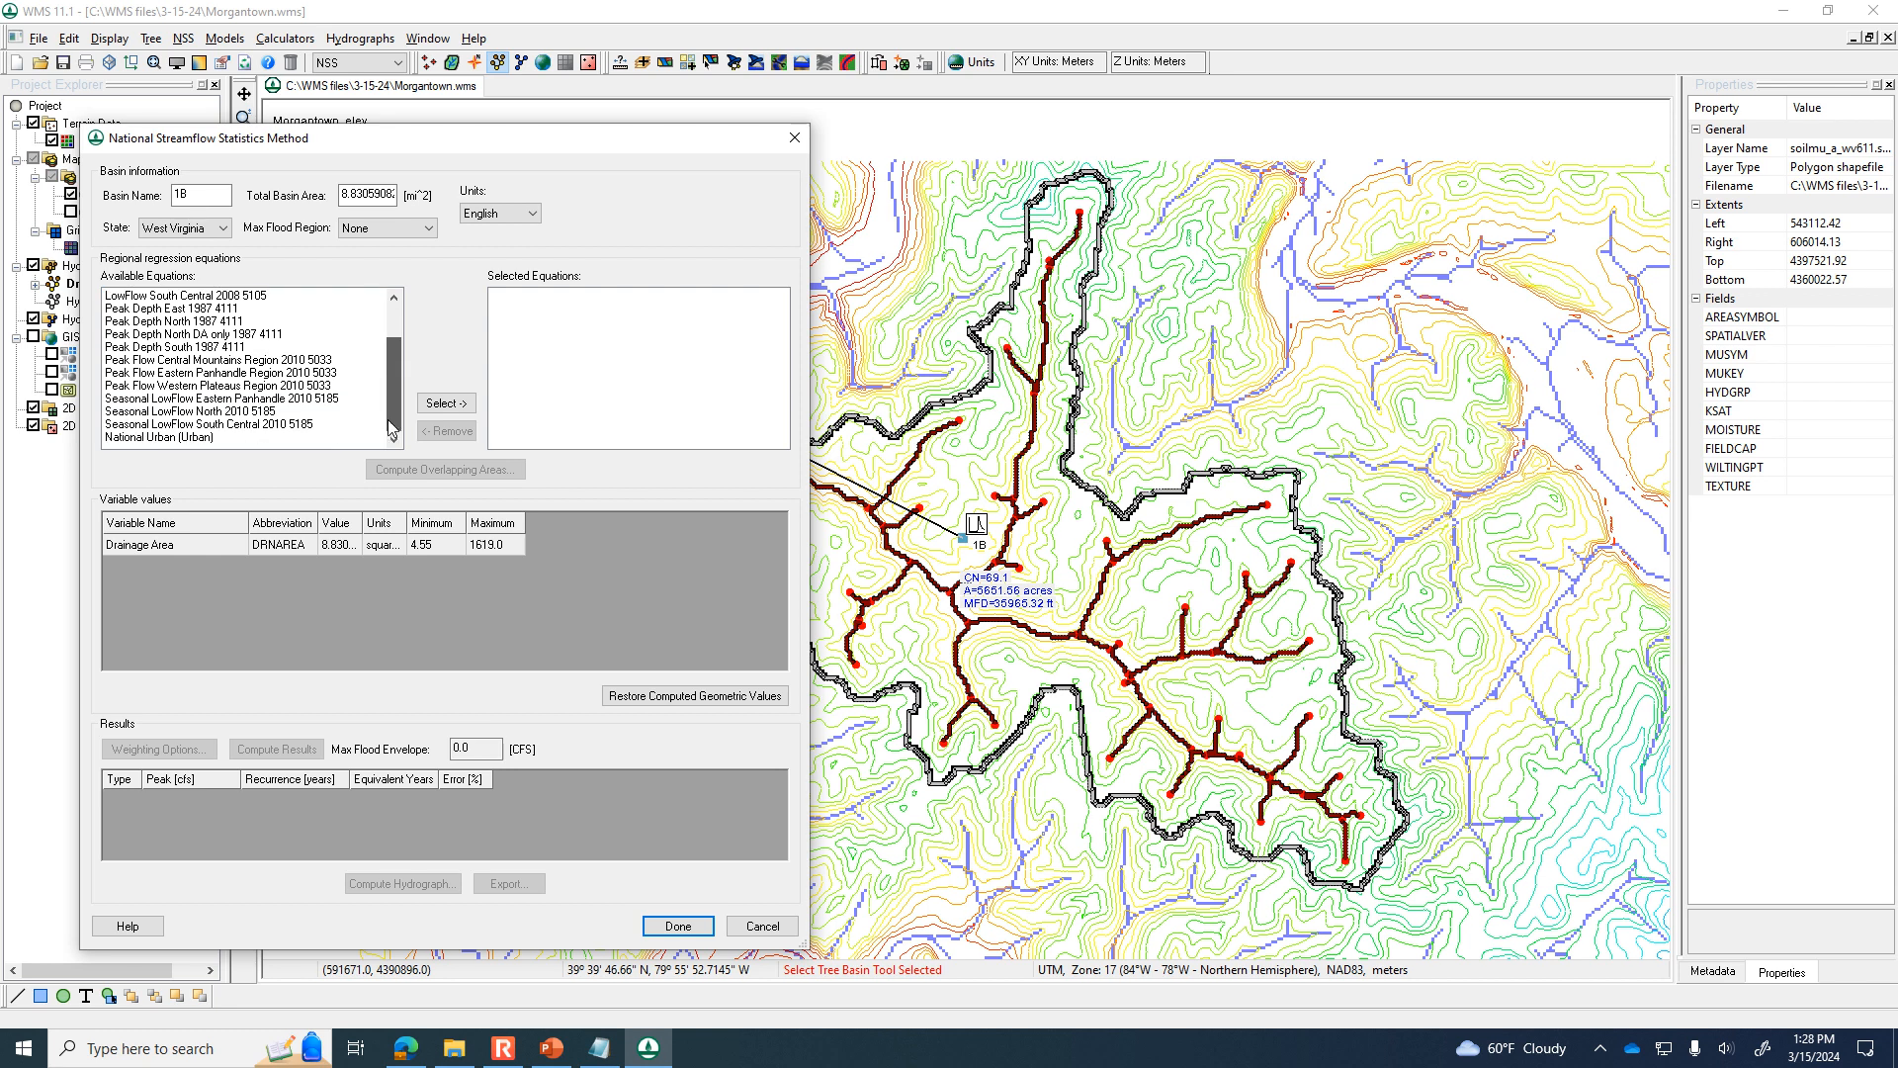
{"action": "left_click", "coordinate": [158, 385]}
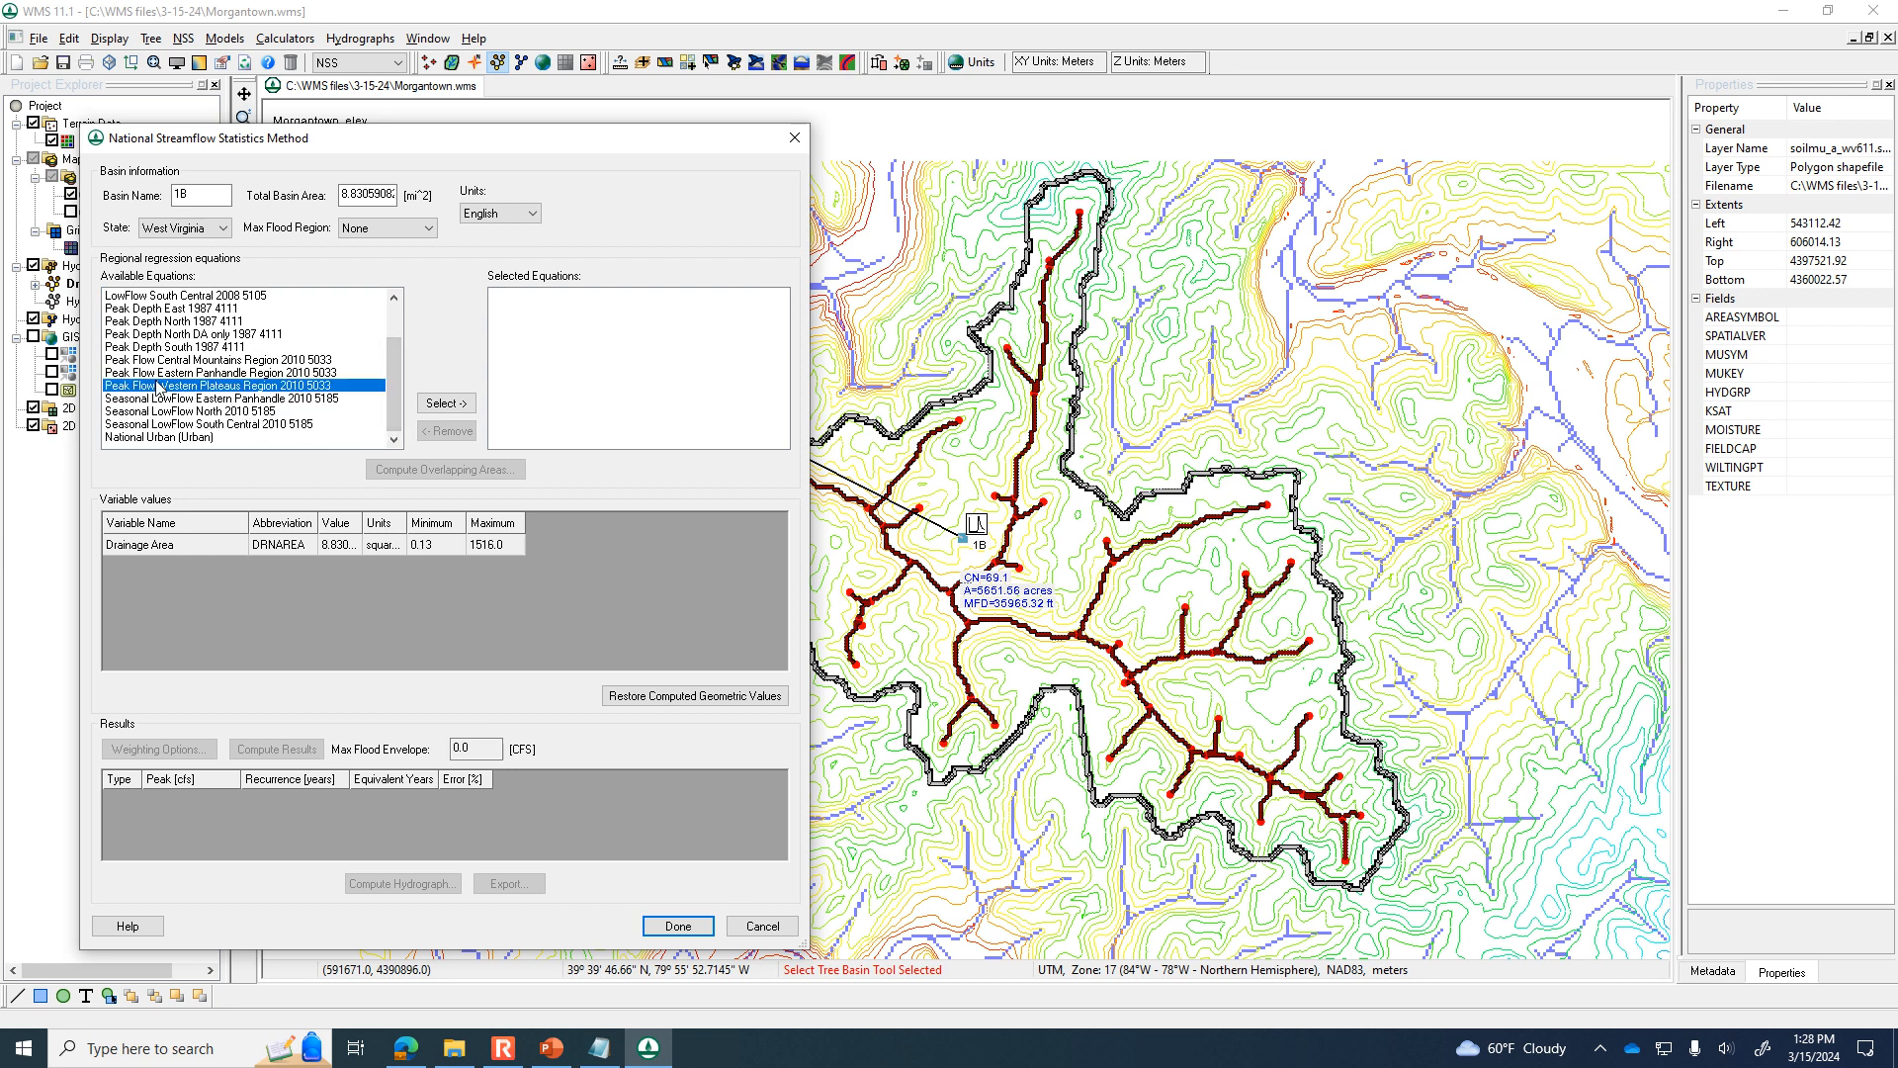
{"action": "left_click", "coordinate": [444, 402]}
Compute the NSS peak flows for basin 1B, review them by recurrence interval, and leave the National Streamflow Statistics dialog without saving.
{"action": "left_click", "coordinate": [281, 748]}
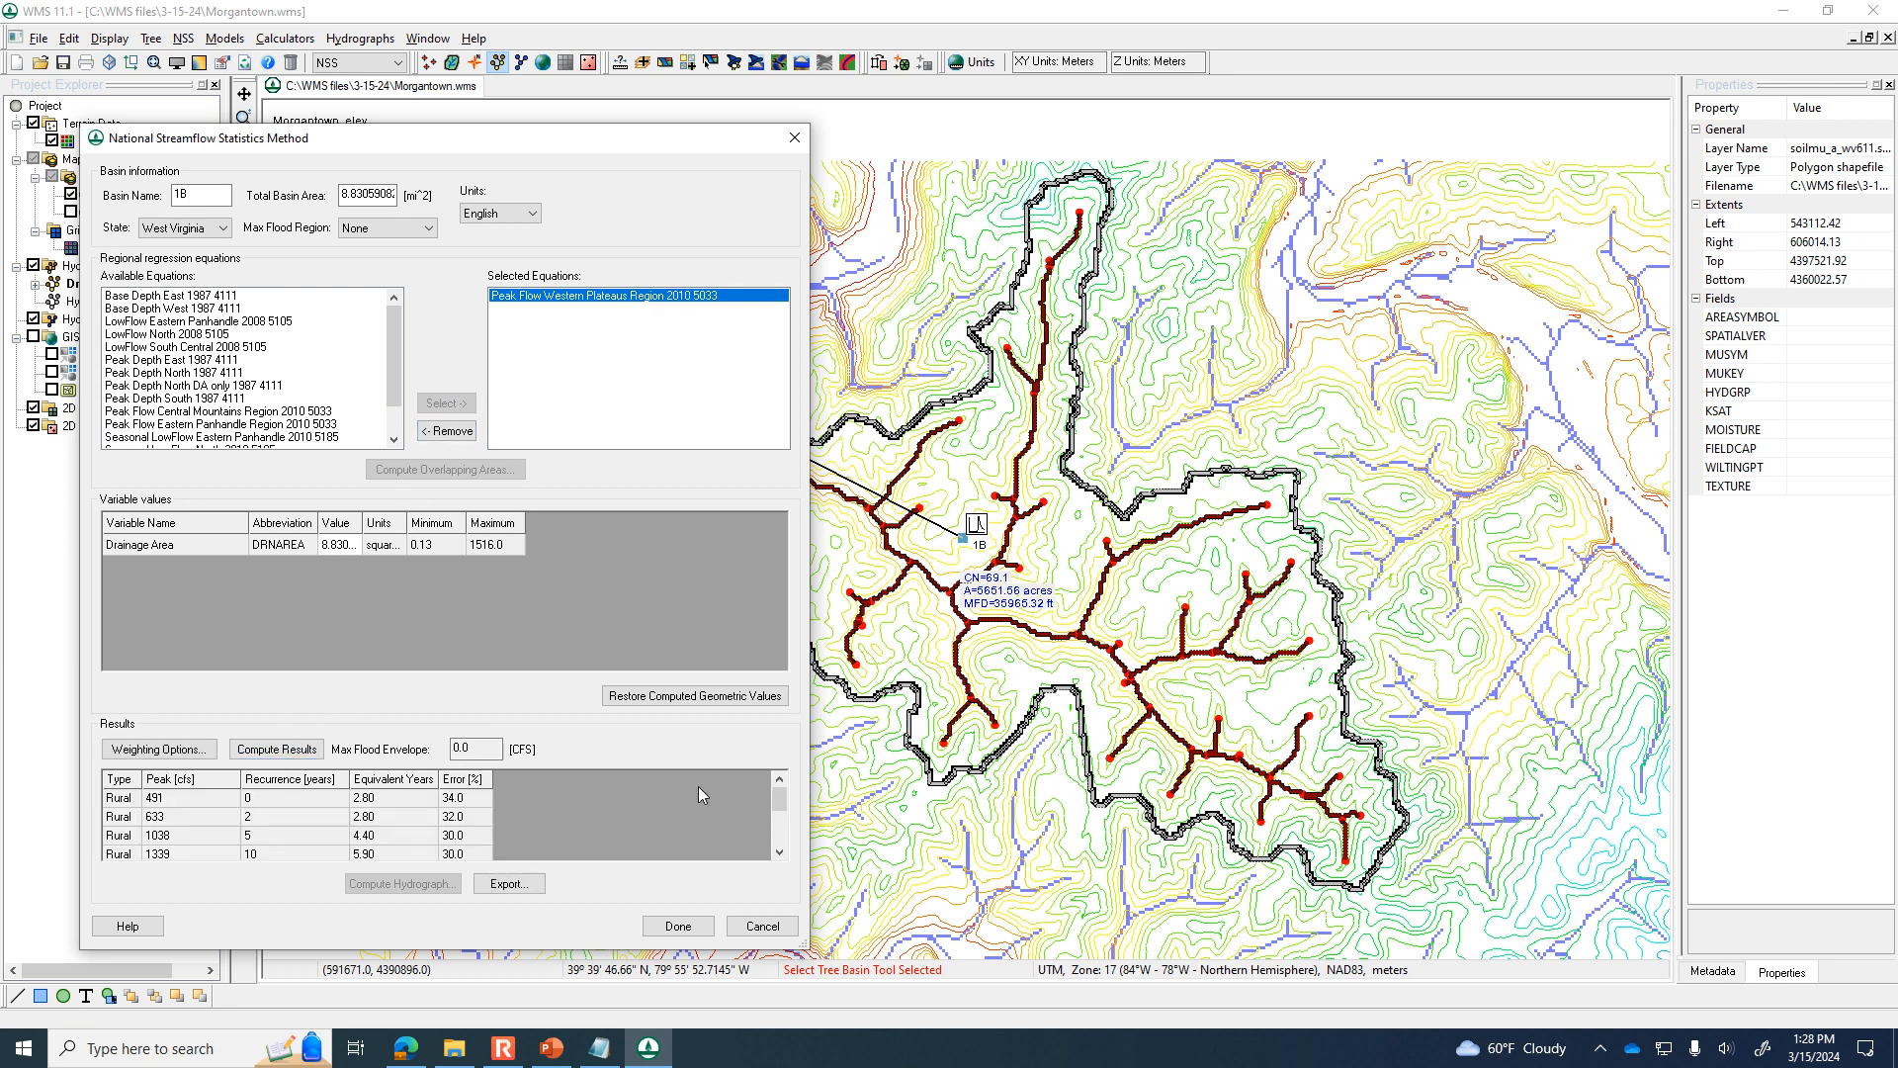
{"action": "left_click", "coordinate": [779, 851]}
{"action": "left_click", "coordinate": [766, 926]}
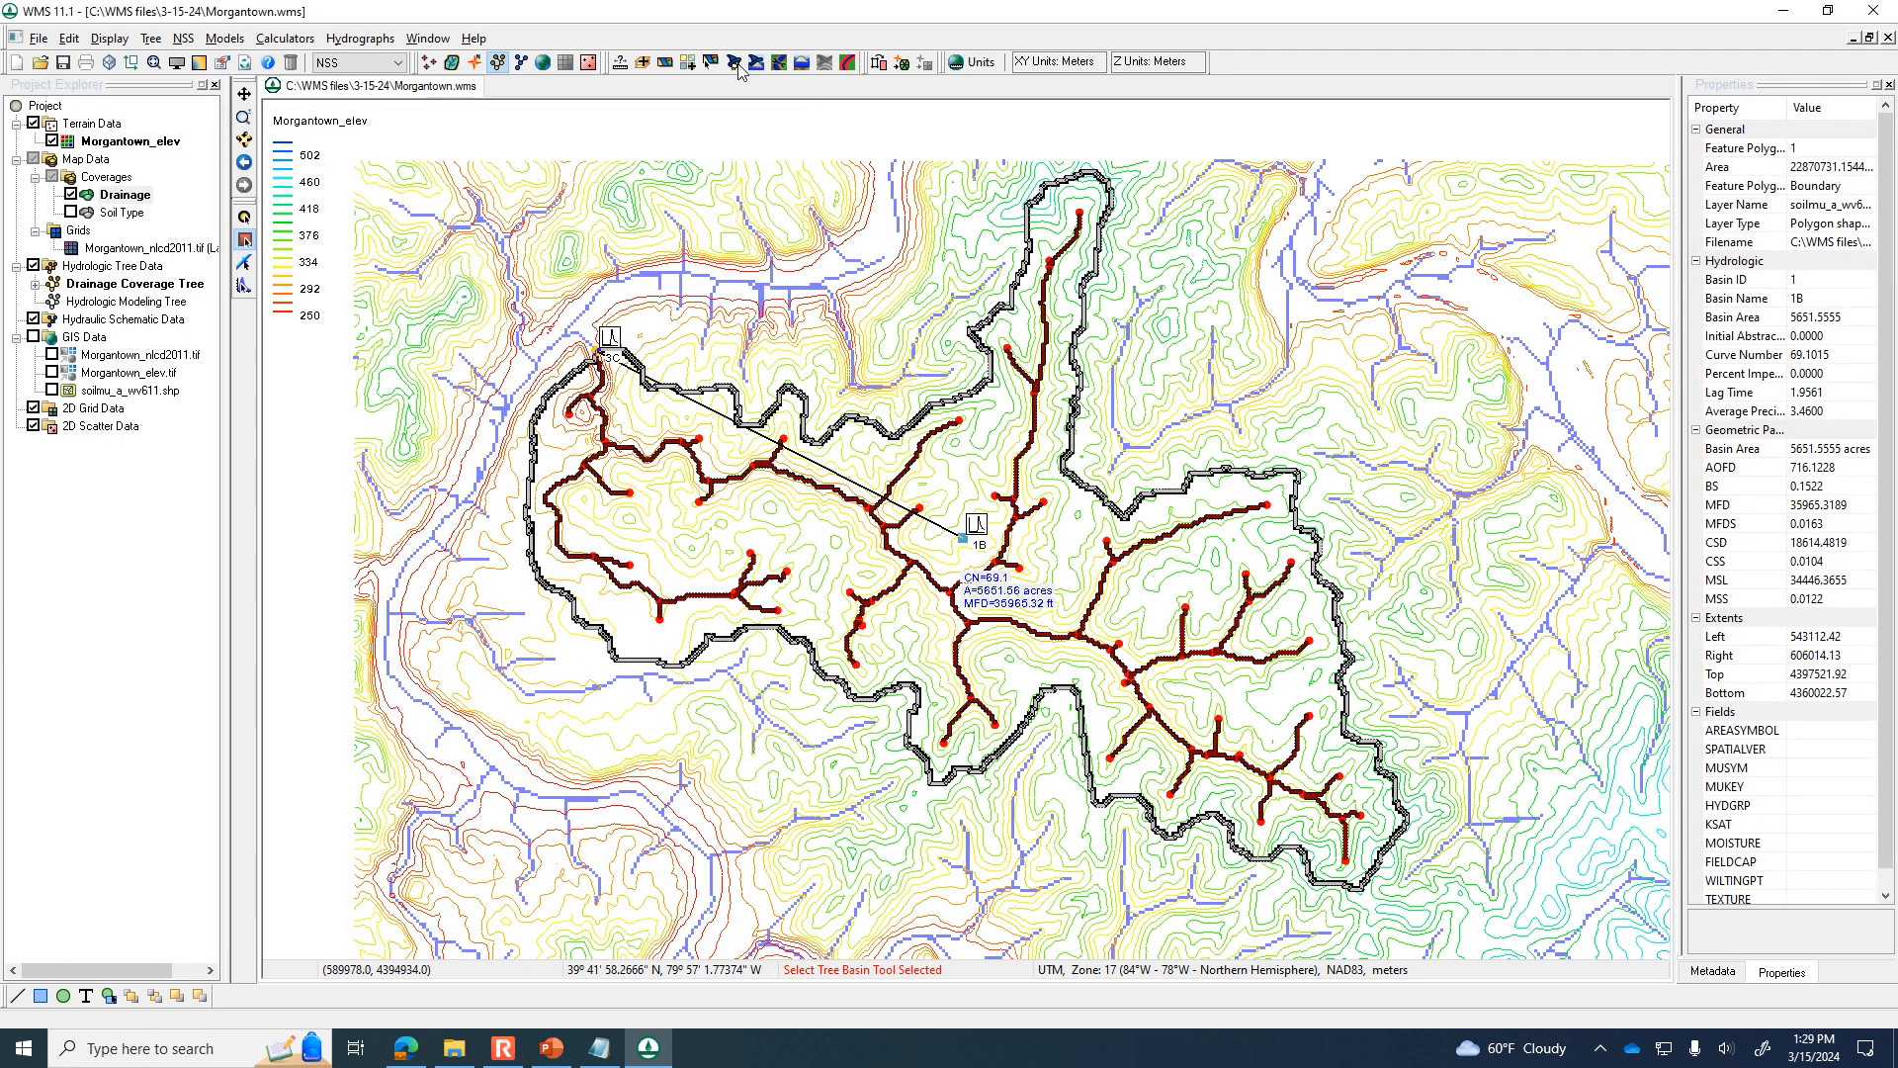
Set the hydrologic model back to HEC-1.
{"action": "left_click", "coordinate": [399, 64]}
{"action": "scroll", "coordinate": [374, 89], "scroll_direction": "up", "scroll_amount": 1}
{"action": "left_click", "coordinate": [370, 86]}
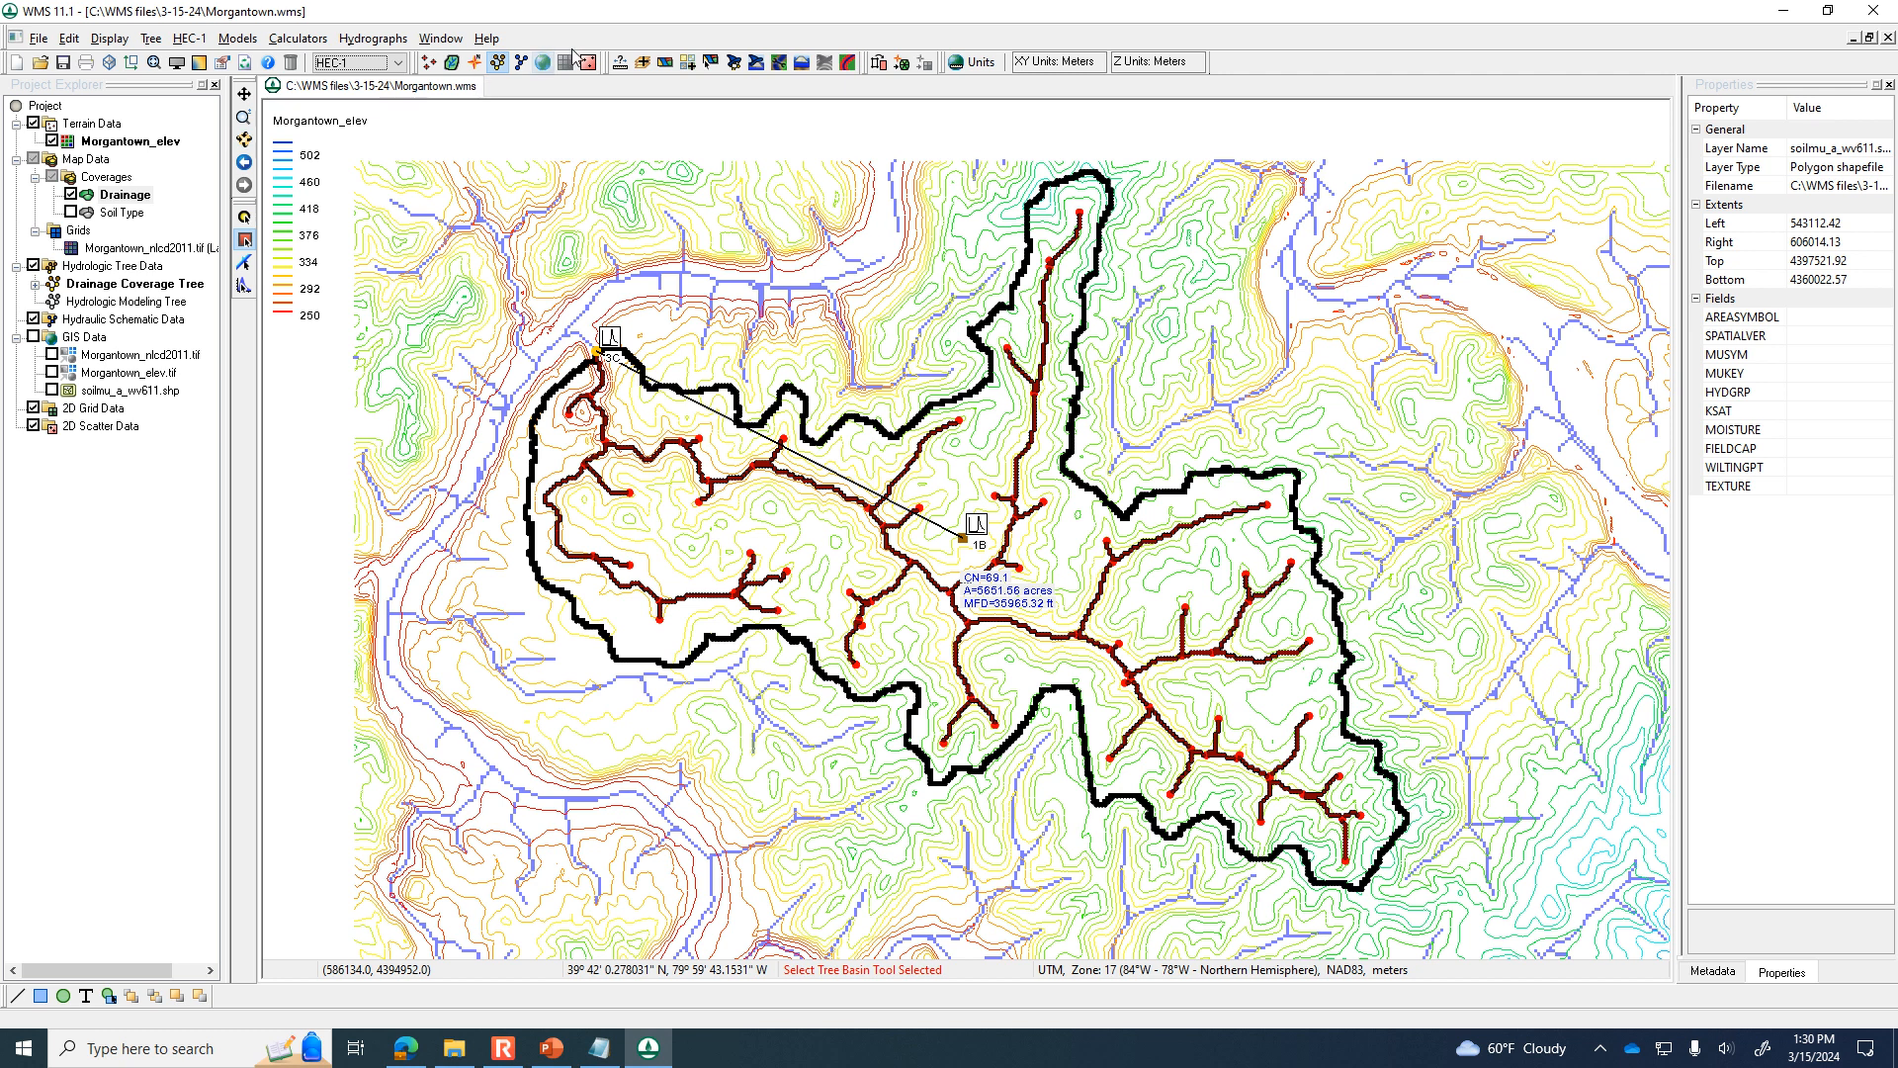
Add the World Street Map online map as a background behind the Morgantown watershed.
{"action": "left_click", "coordinate": [690, 66]}
{"action": "left_click", "coordinate": [1051, 480]}
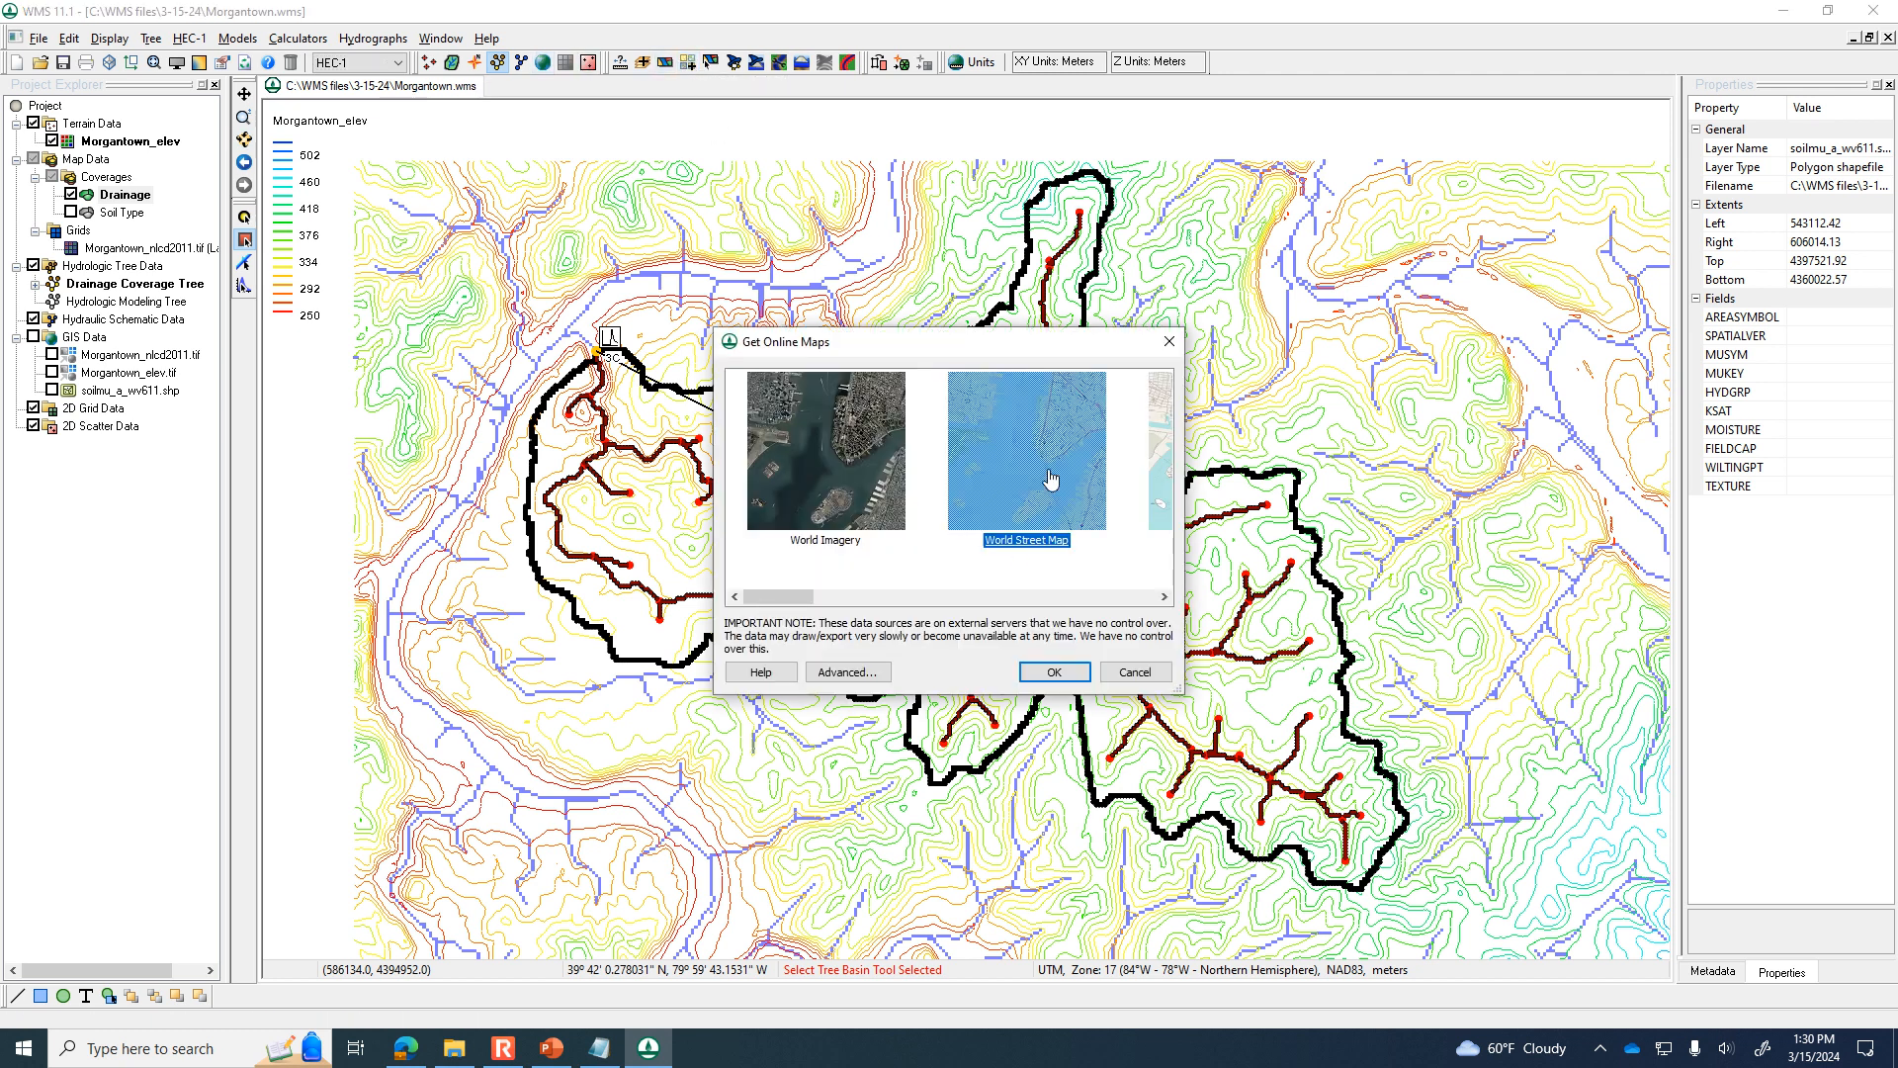
{"action": "left_click", "coordinate": [1054, 671]}
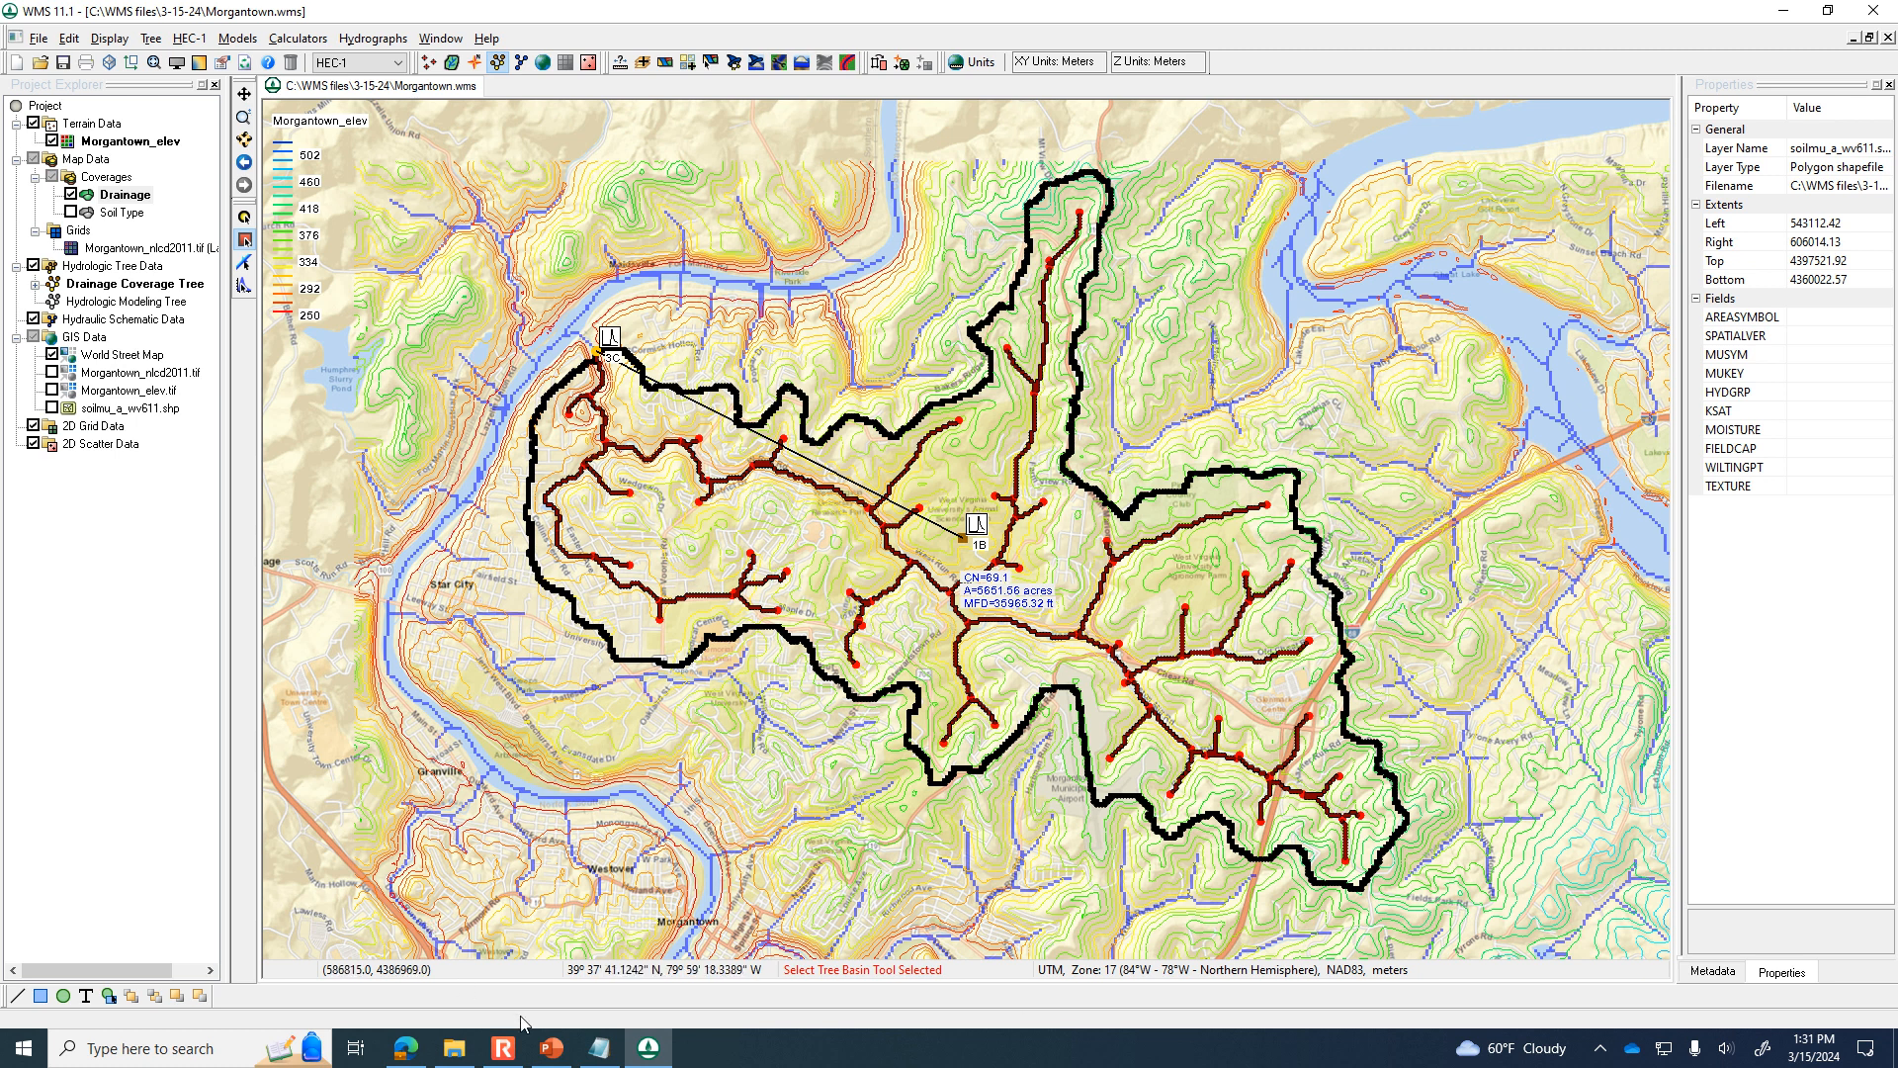
{"action": "left_click", "coordinate": [552, 1055]}
{"action": "left_click", "coordinate": [552, 1056]}
Hide the World Street Map background and delete all existing hydrographs.
{"action": "left_click", "coordinate": [632, 1052]}
{"action": "left_click", "coordinate": [638, 1050]}
{"action": "left_click", "coordinate": [52, 354]}
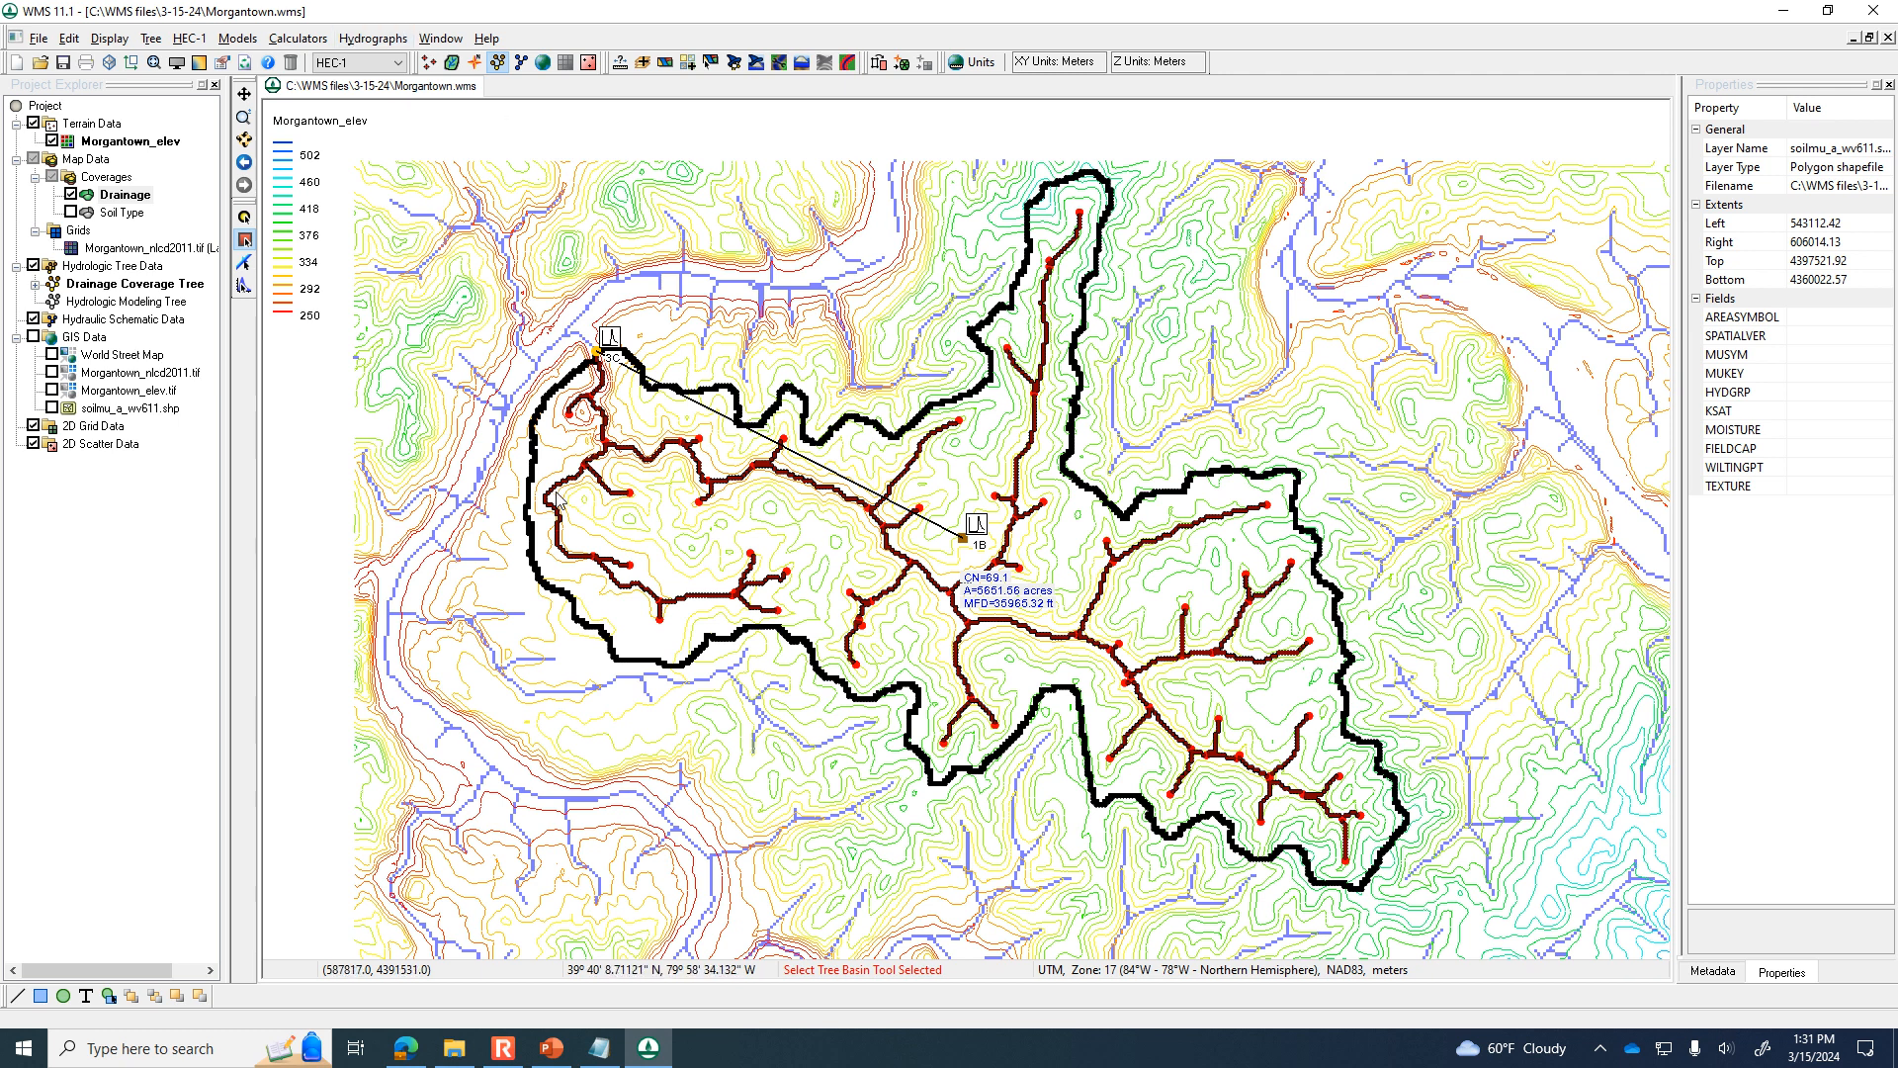
{"action": "left_click", "coordinate": [371, 38]}
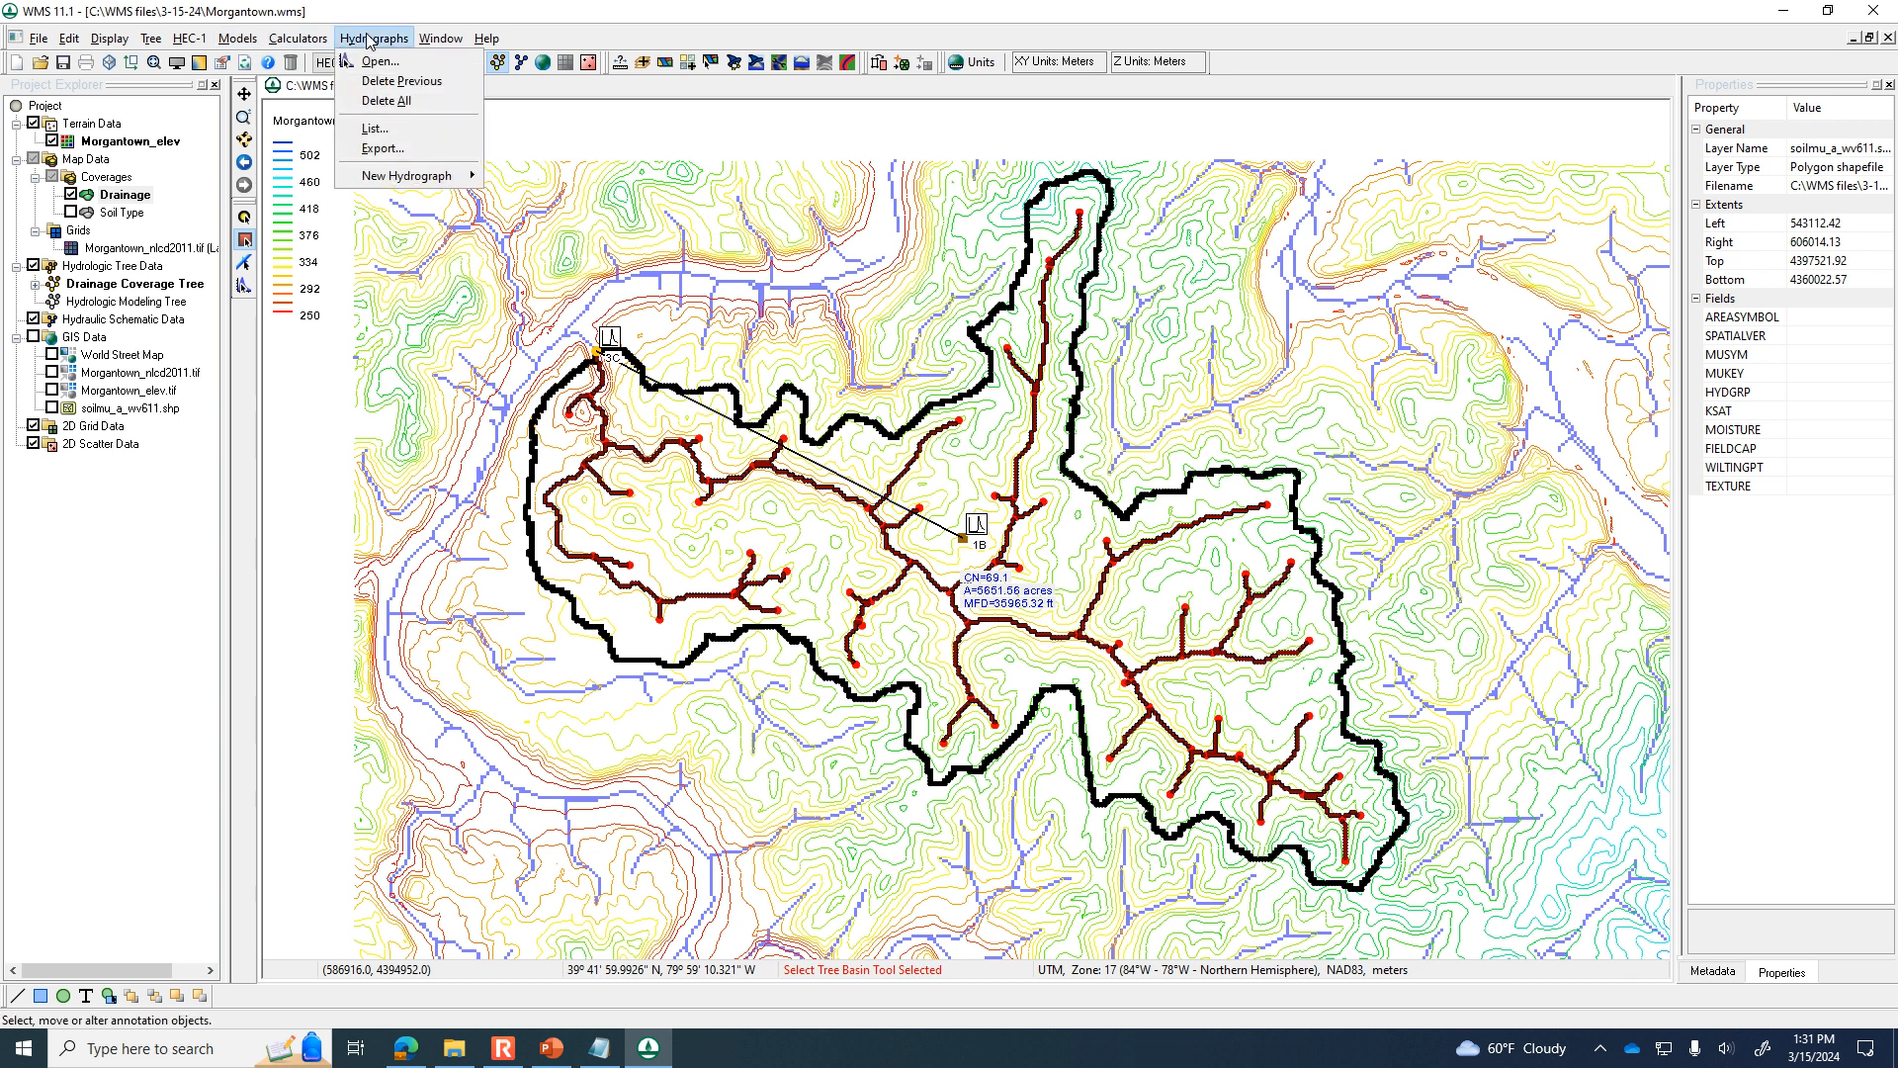
{"action": "left_click", "coordinate": [392, 101]}
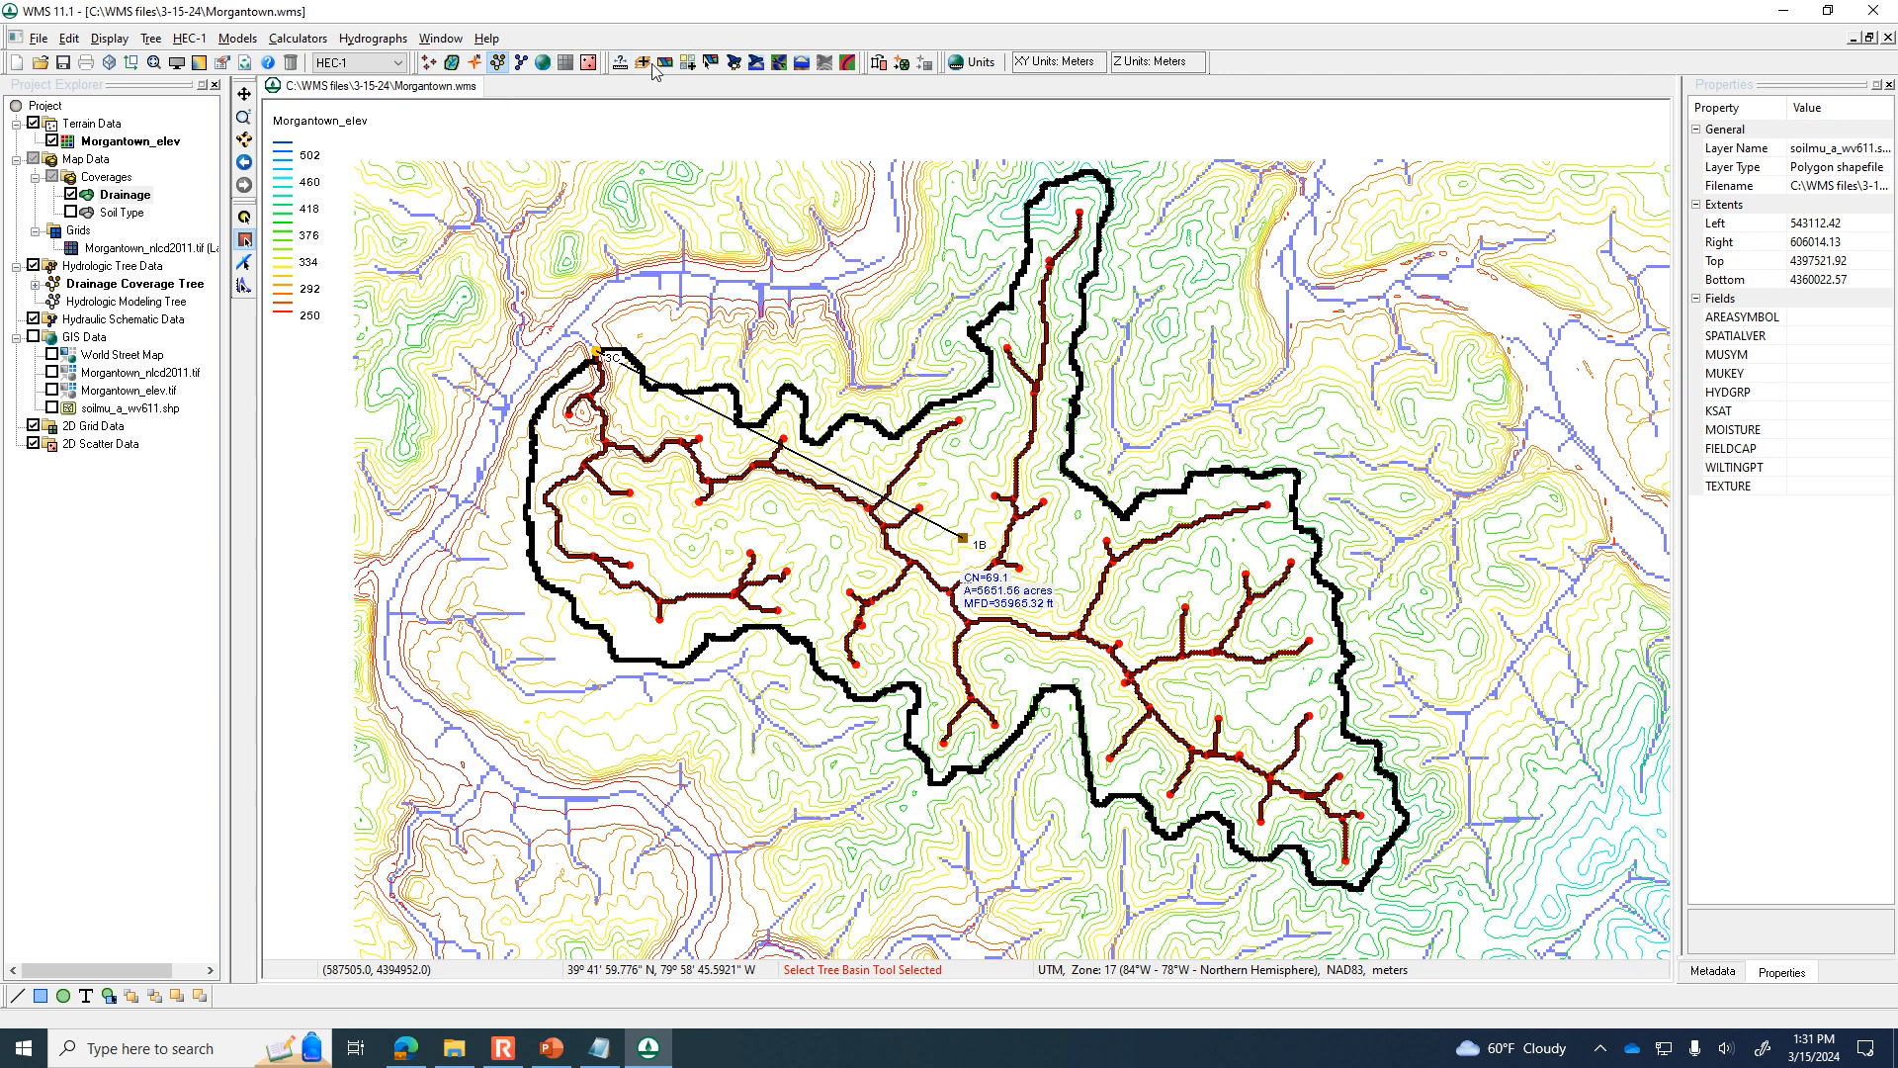
Create an outlet point on the main stream mid-watershed, just downstream of the confluence with the long northern tributary.
{"action": "left_click", "coordinate": [734, 61]}
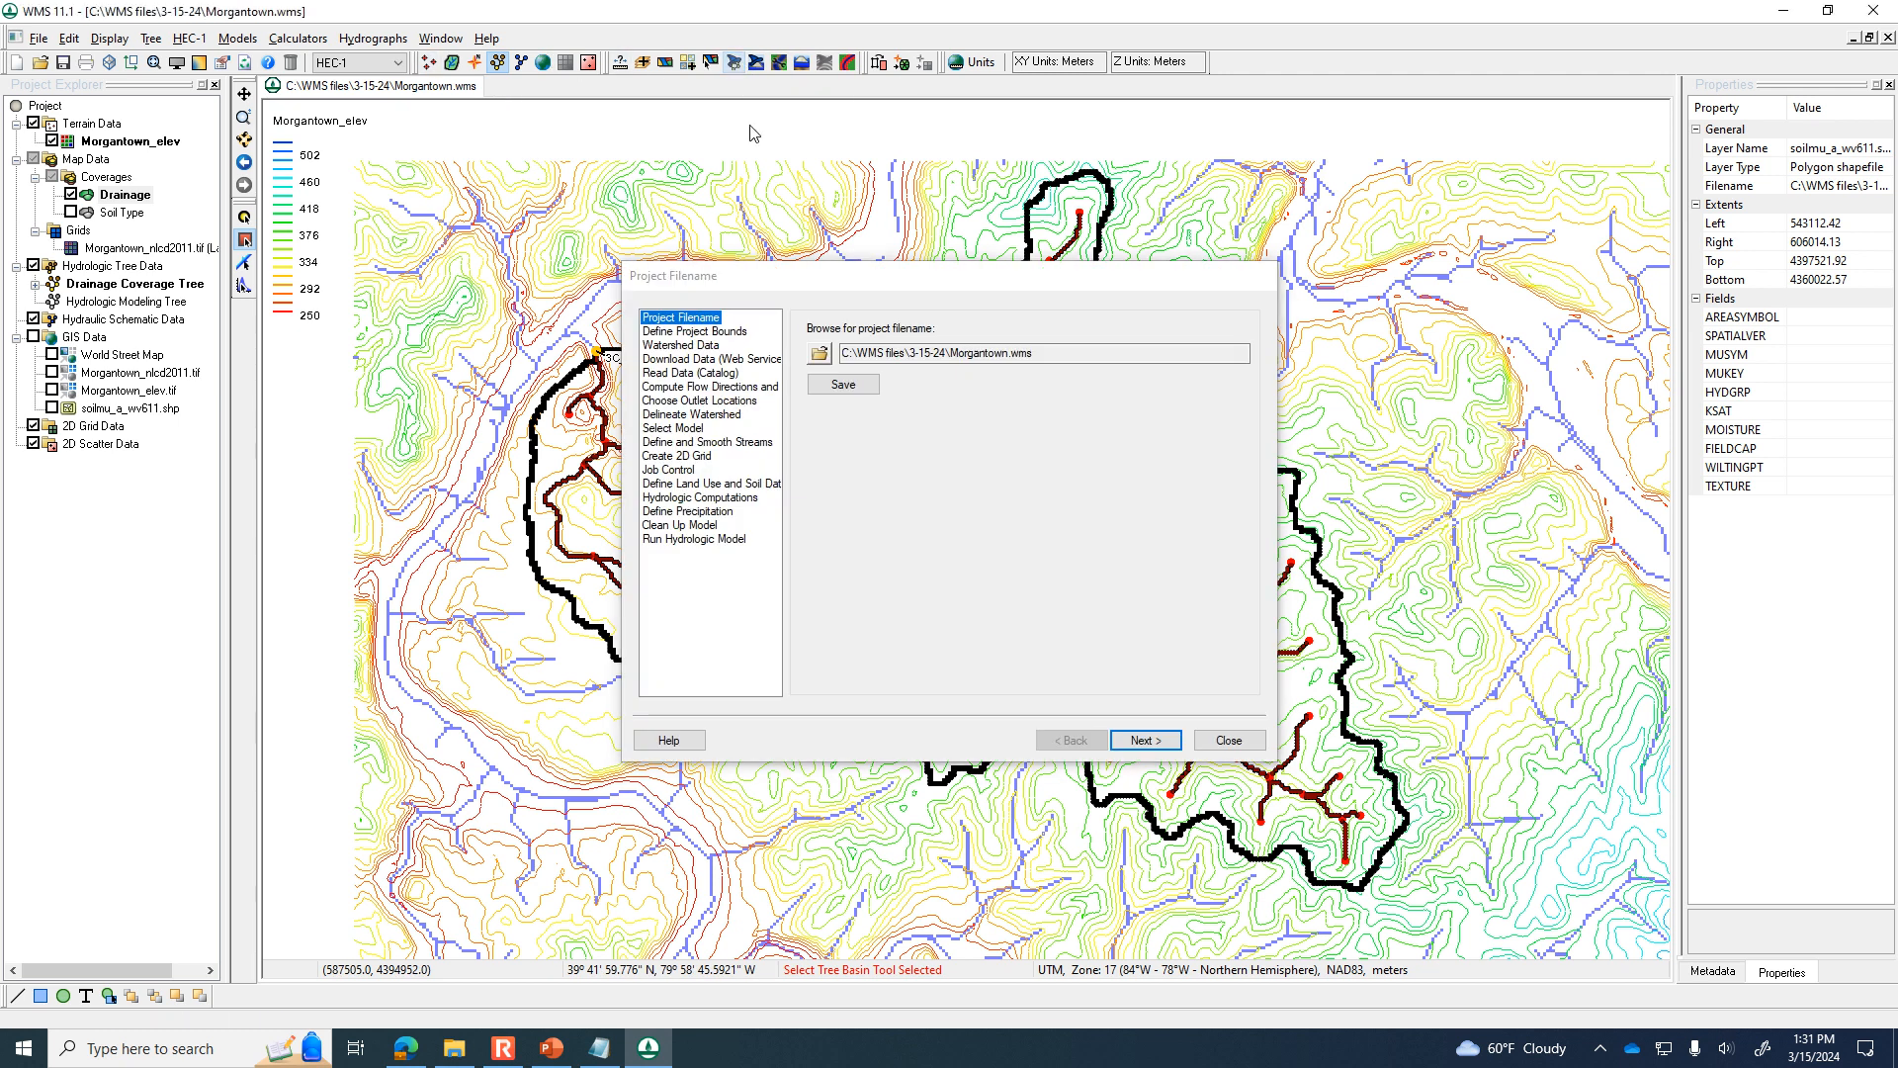
{"action": "left_click", "coordinate": [702, 400]}
{"action": "left_click_drag", "start_coordinate": [887, 282], "coordinate": [1478, 156]}
{"action": "left_click", "coordinate": [1178, 231]}
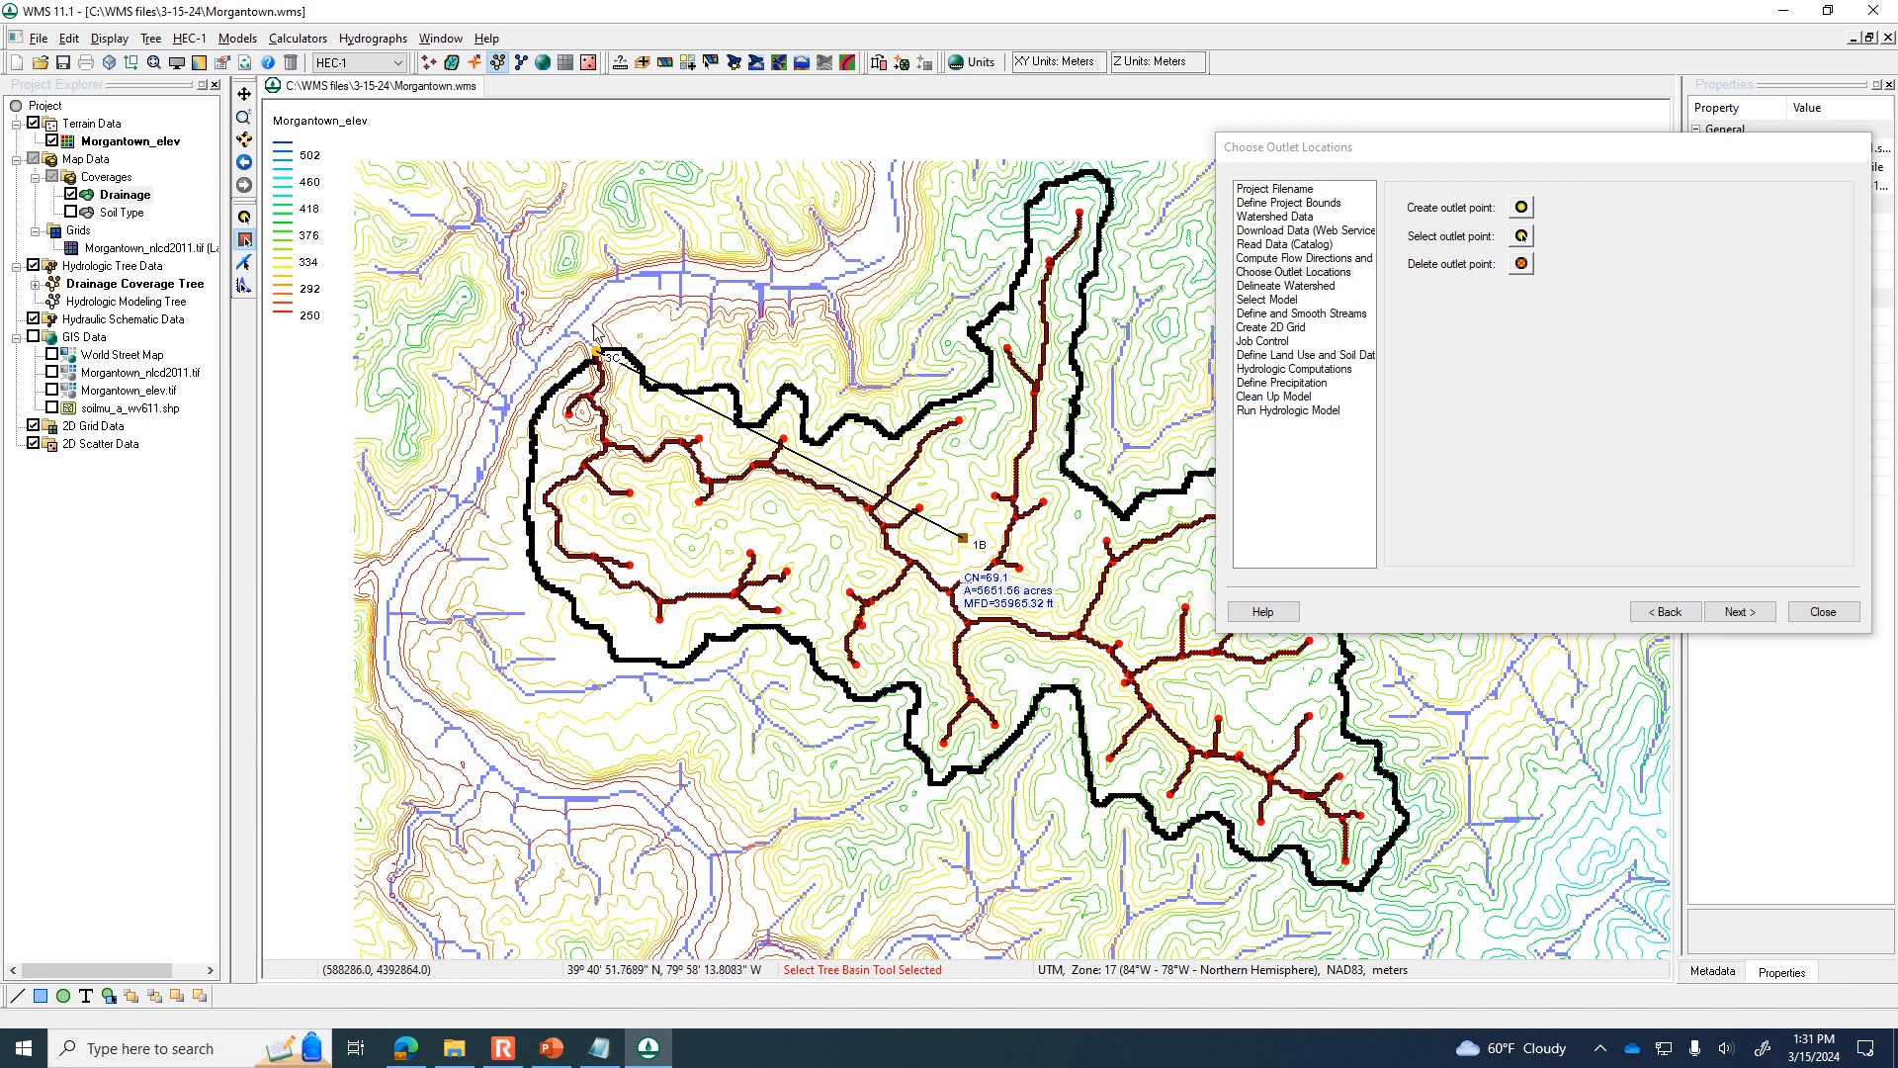
{"action": "left_click", "coordinate": [1523, 209]}
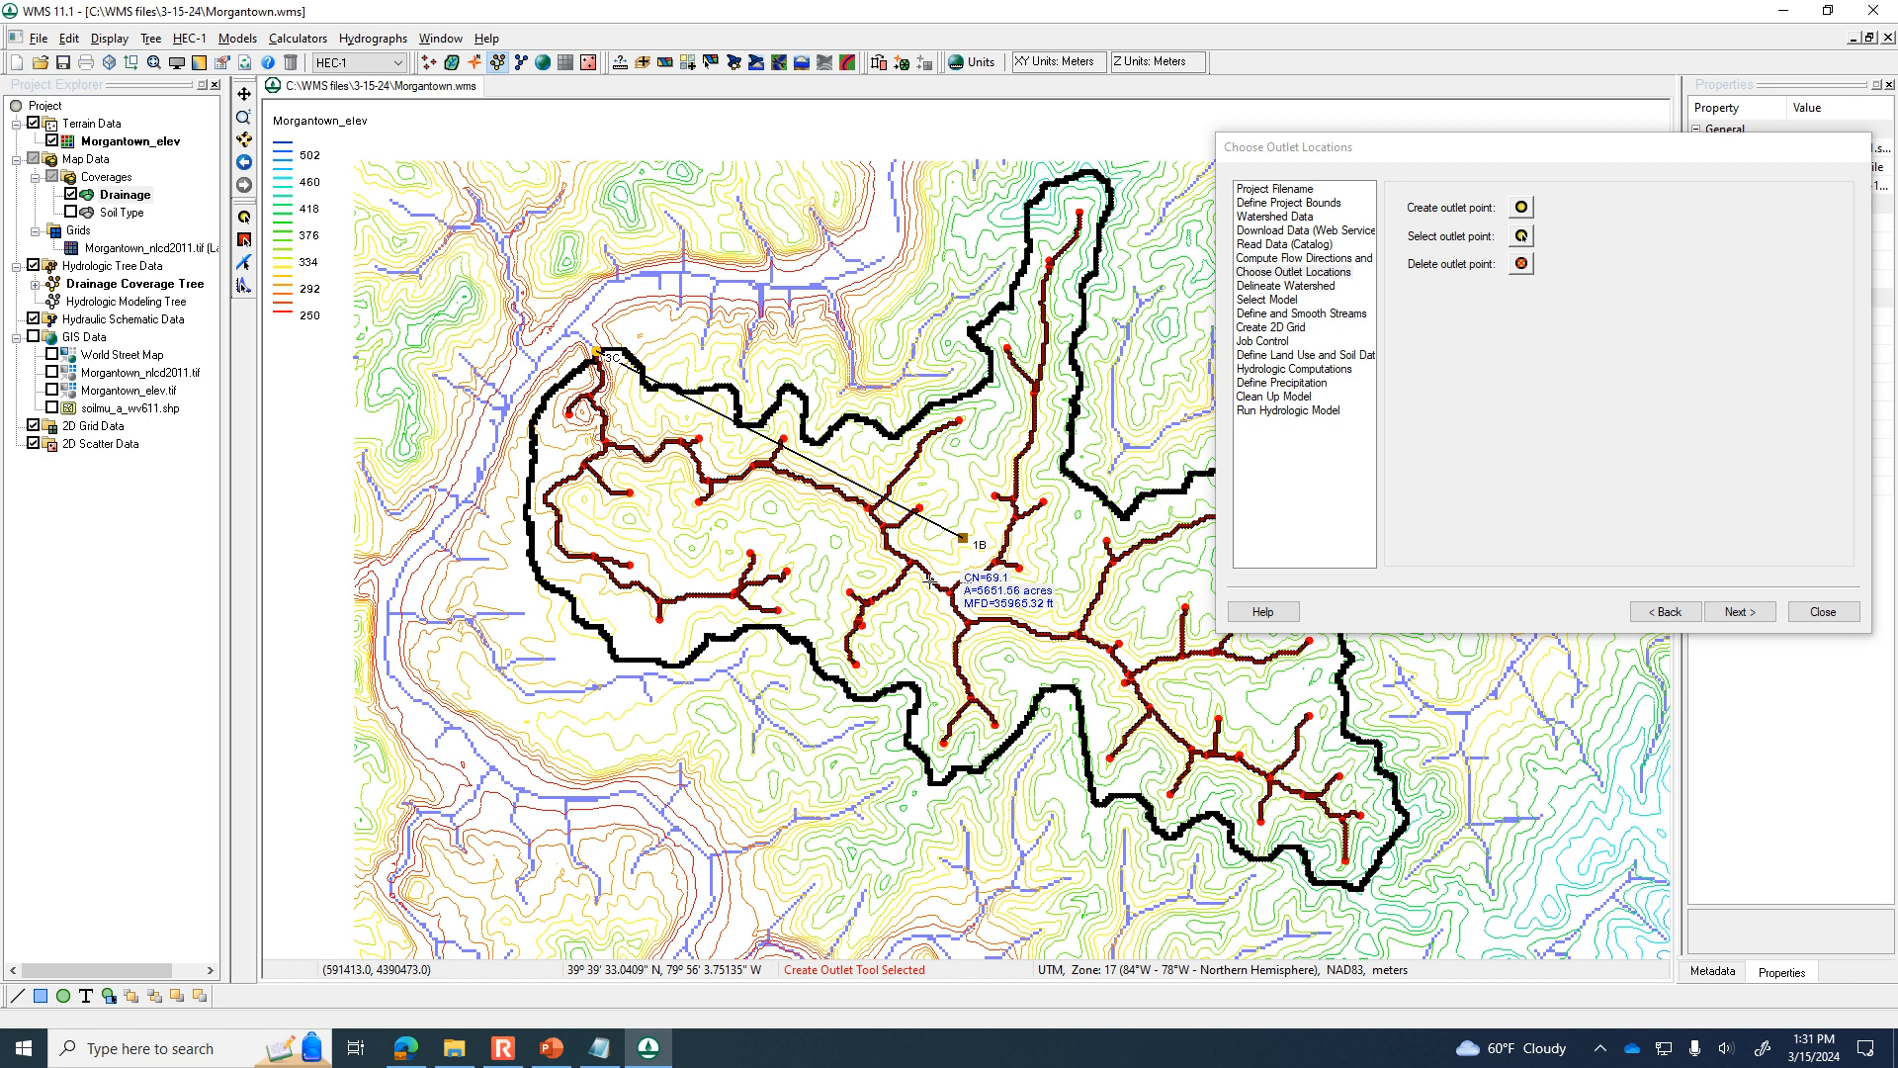
{"action": "scroll", "coordinate": [930, 582], "scroll_direction": "up", "scroll_amount": 2}
{"action": "scroll", "coordinate": [930, 573], "scroll_direction": "up", "scroll_amount": 2}
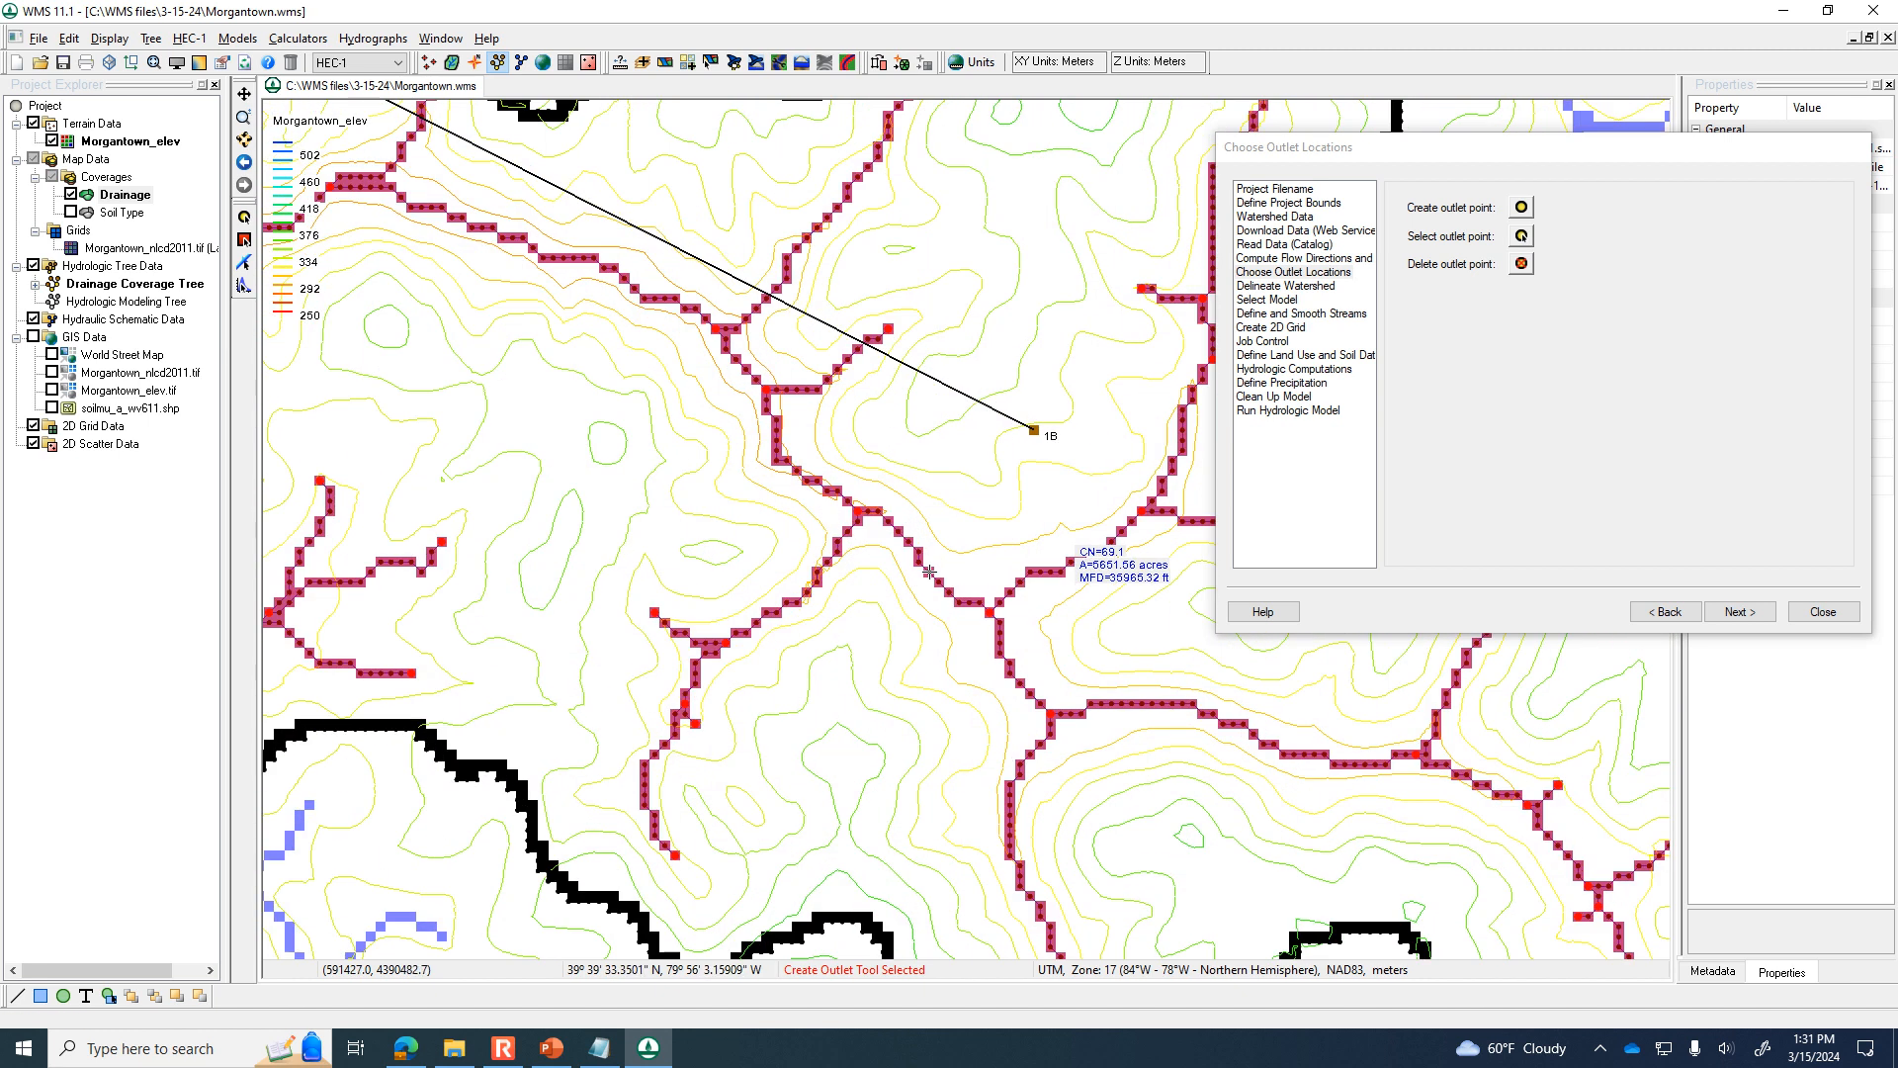
{"action": "left_click", "coordinate": [929, 572]}
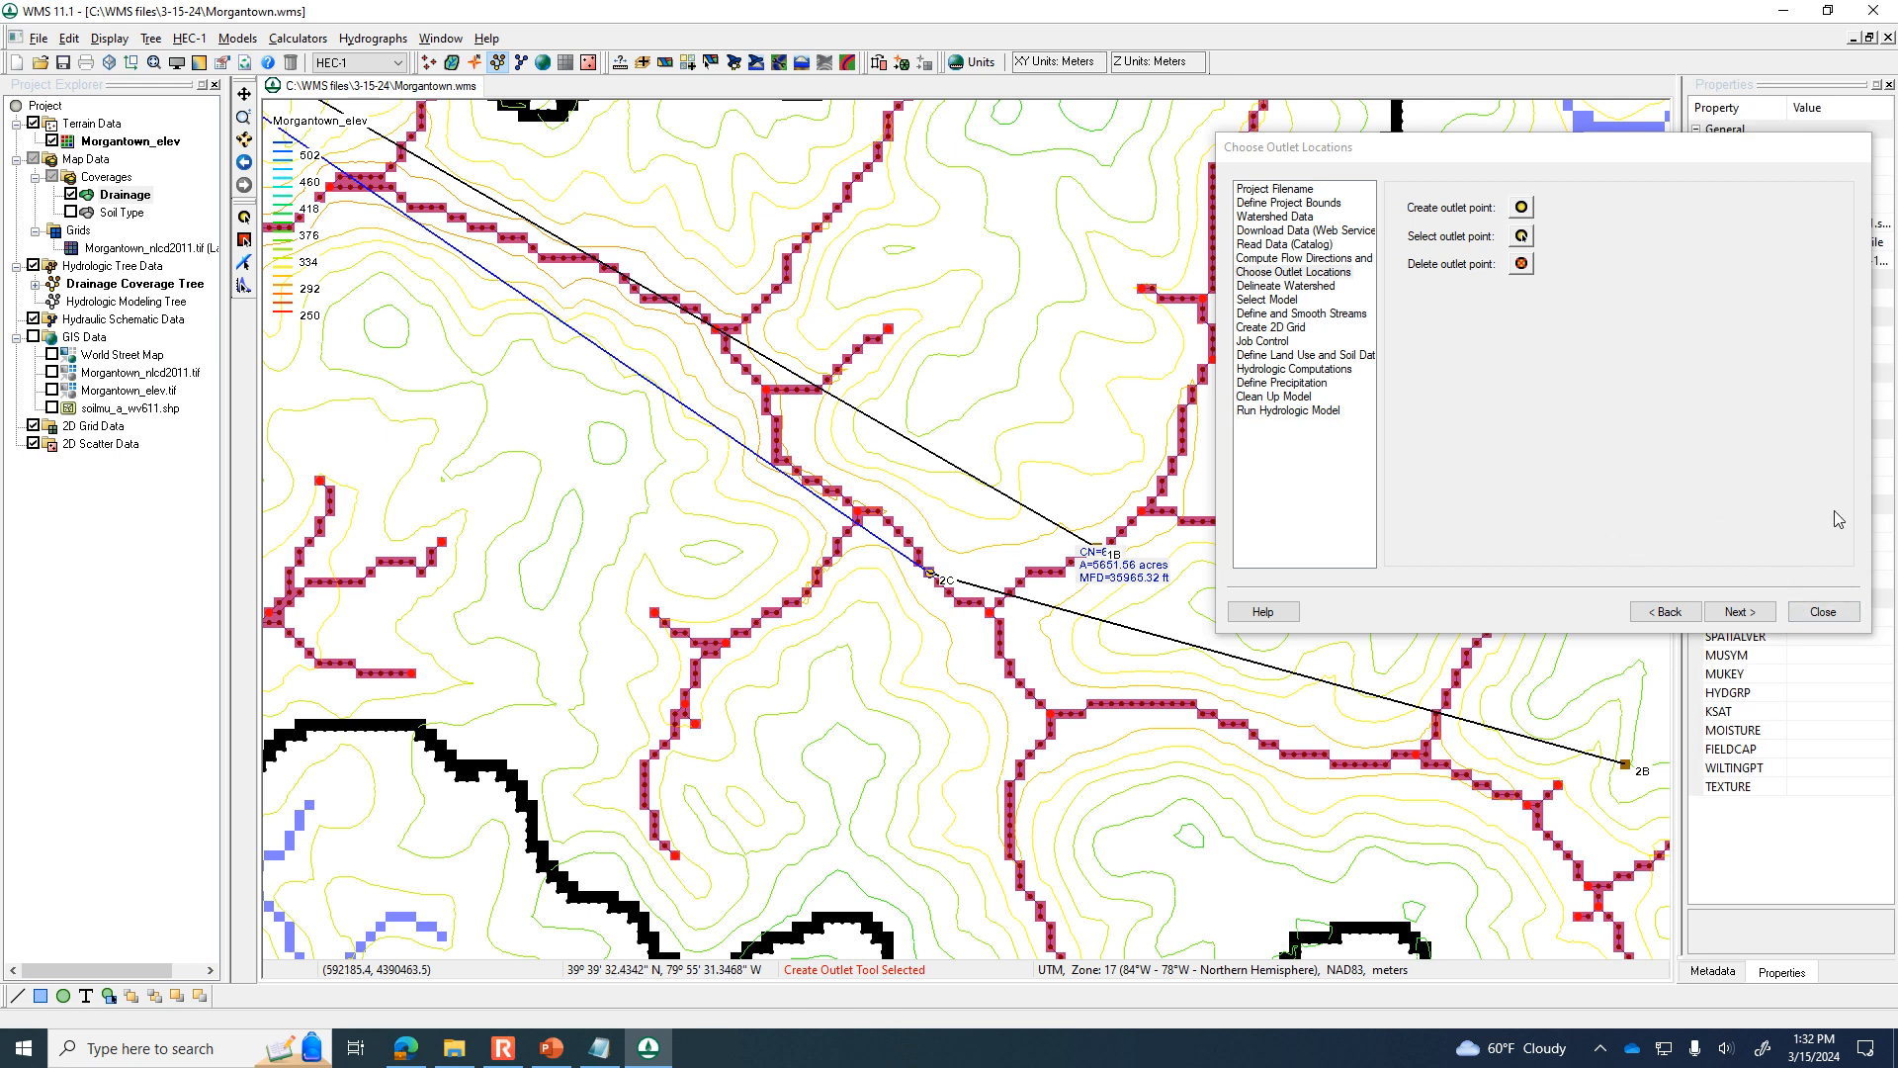
{"action": "left_click", "coordinate": [1823, 611]}
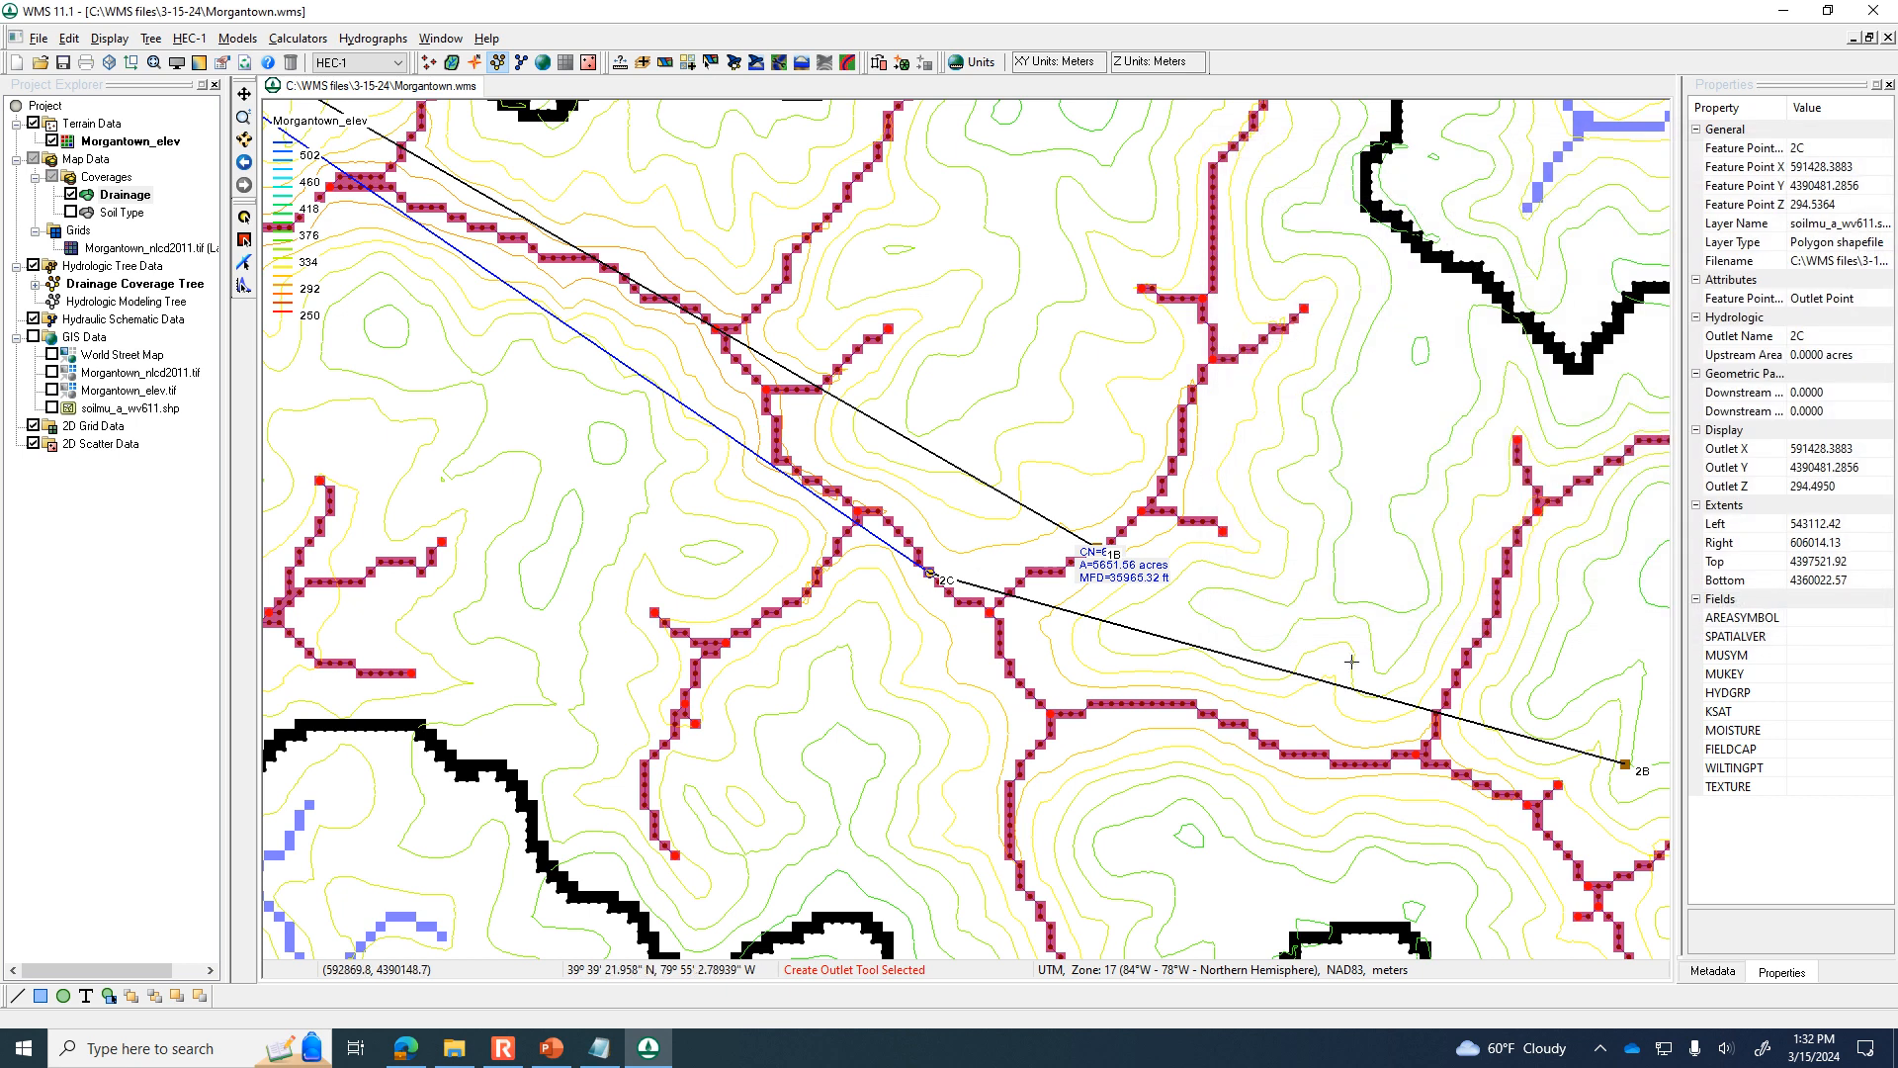
Hide the Morgantown_elev terrain data so only the drainage boundary and streams are displayed.
{"action": "left_click", "coordinate": [51, 140]}
{"action": "scroll", "coordinate": [778, 423], "scroll_direction": "down", "scroll_amount": 2}
{"action": "scroll", "coordinate": [777, 423], "scroll_direction": "down", "scroll_amount": 3}
{"action": "scroll", "coordinate": [777, 423], "scroll_direction": "up", "scroll_amount": 2}
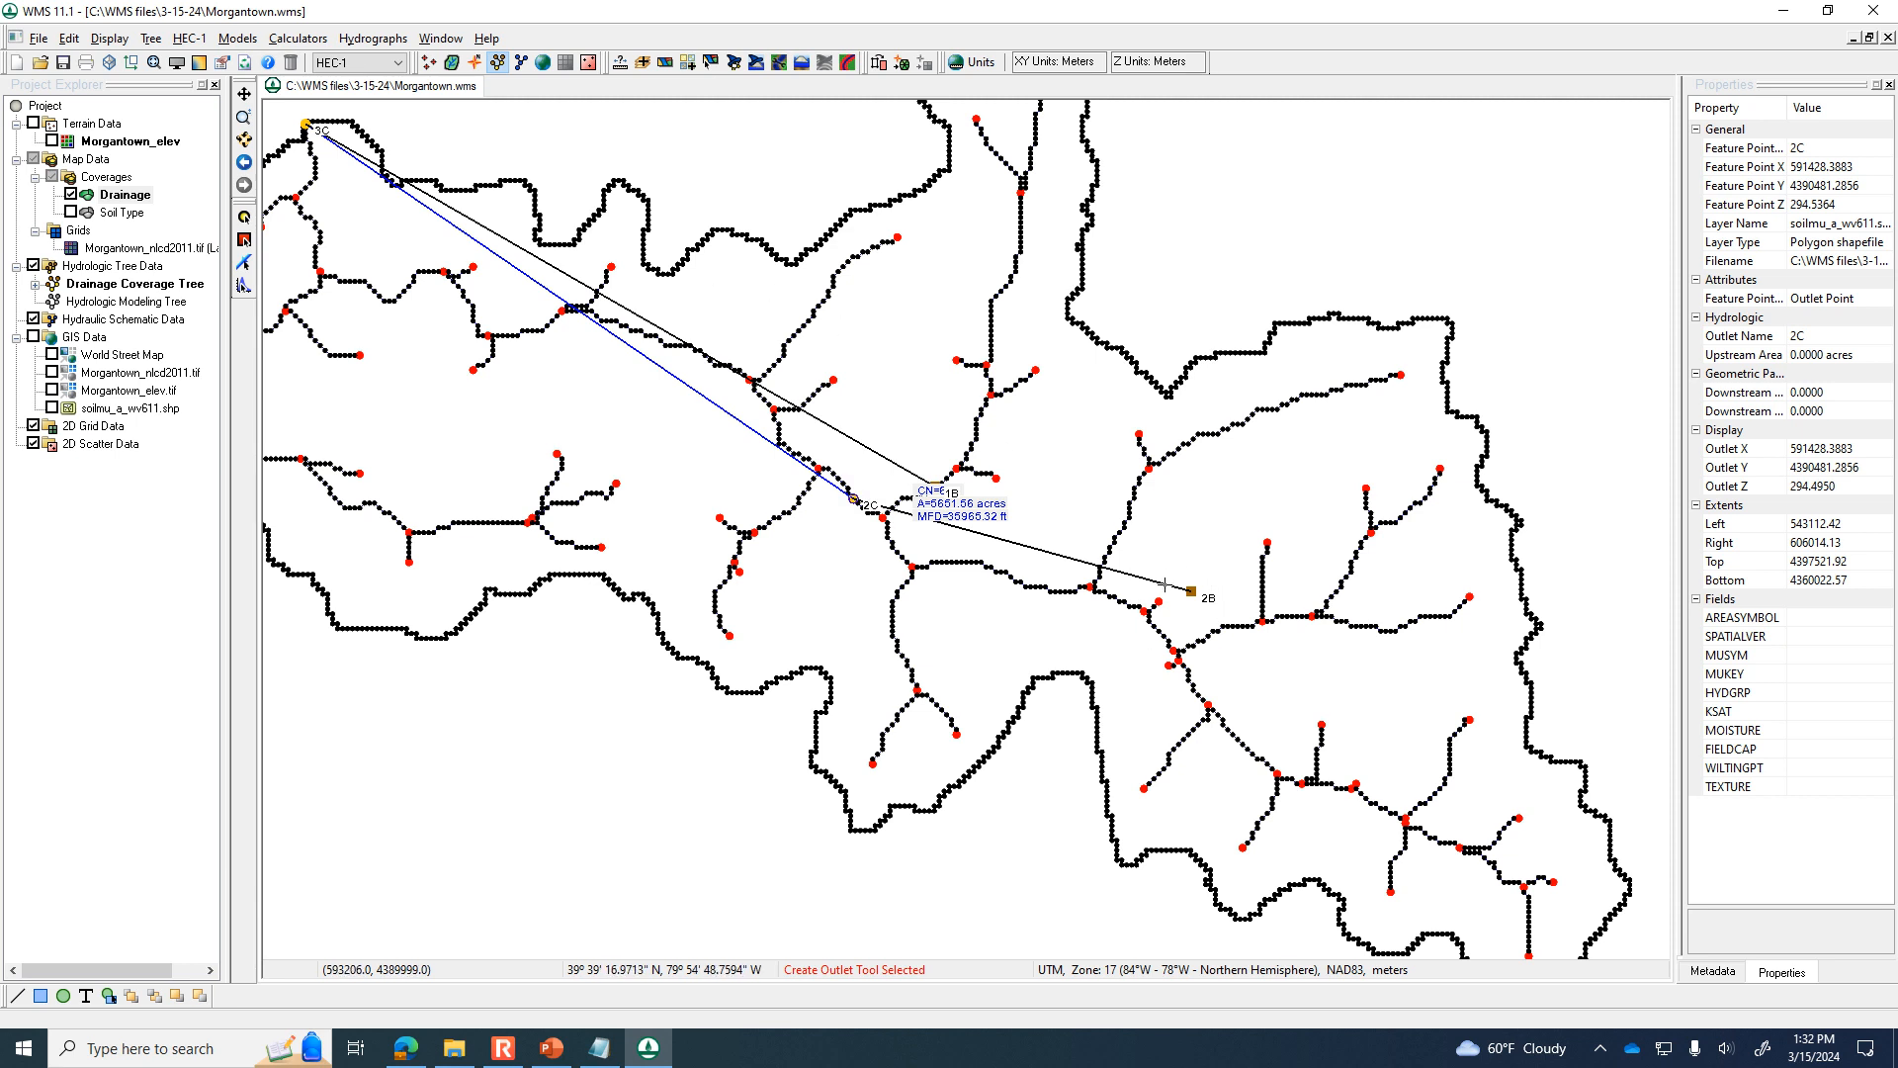
{"action": "scroll", "coordinate": [988, 543], "scroll_direction": "down", "scroll_amount": 2}
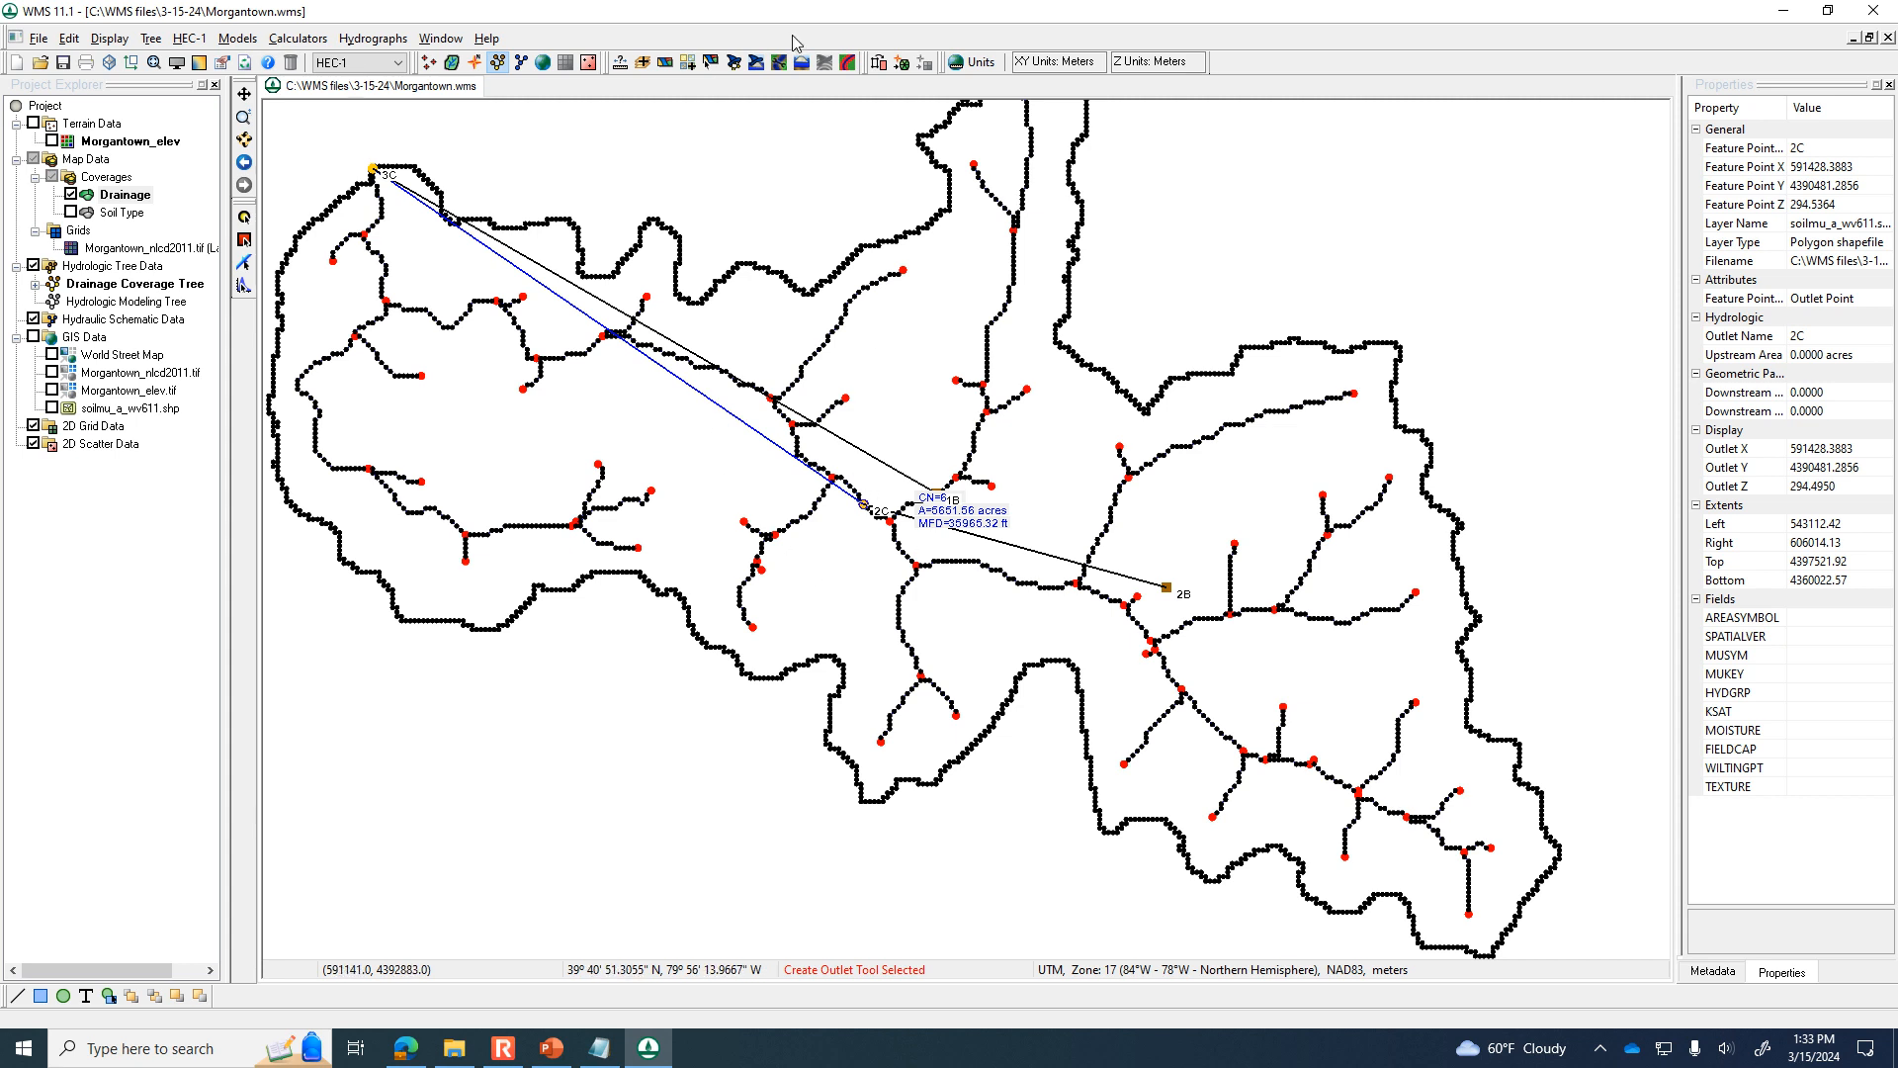
Delineate the watershed again with the added outlet, accepting that the existing drainage coverage features are recreated.
{"action": "left_click", "coordinate": [735, 66]}
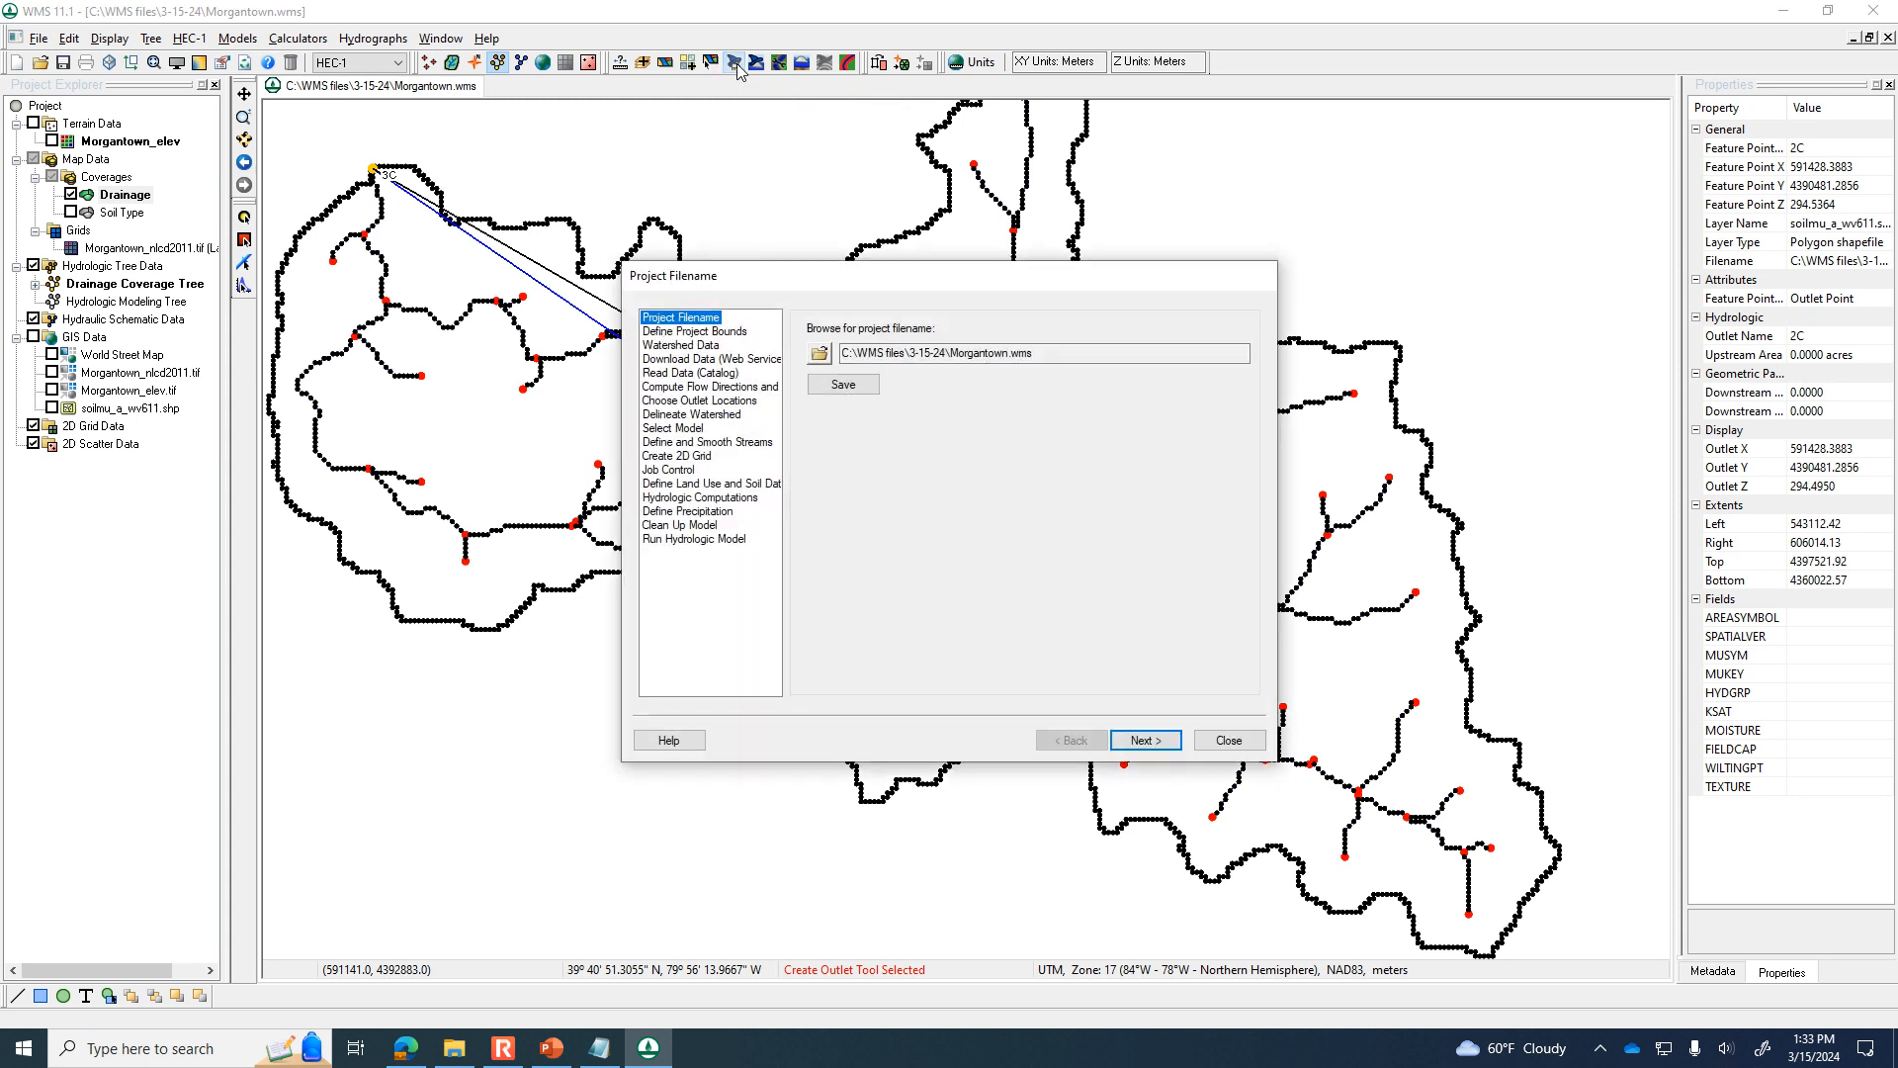
{"action": "left_click", "coordinate": [704, 400]}
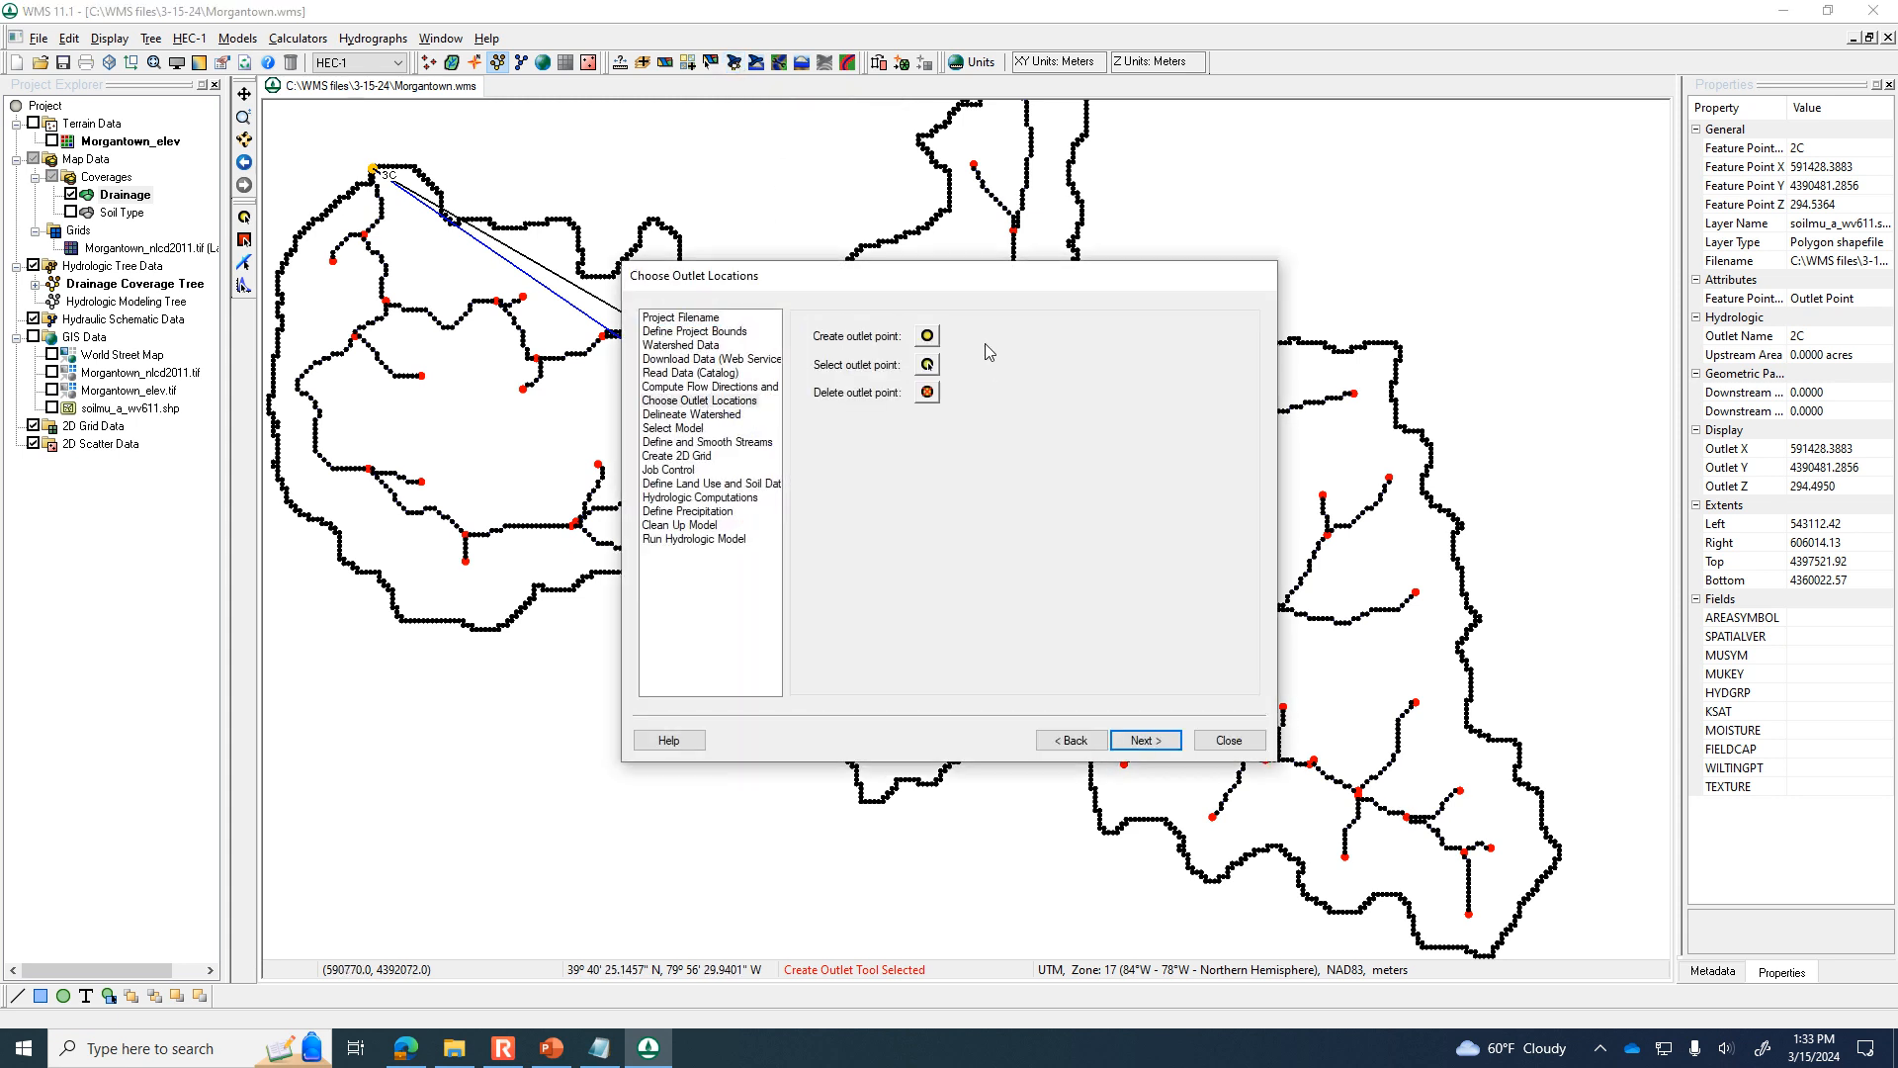
{"action": "left_click_drag", "start_coordinate": [940, 276], "coordinate": [1387, 141]}
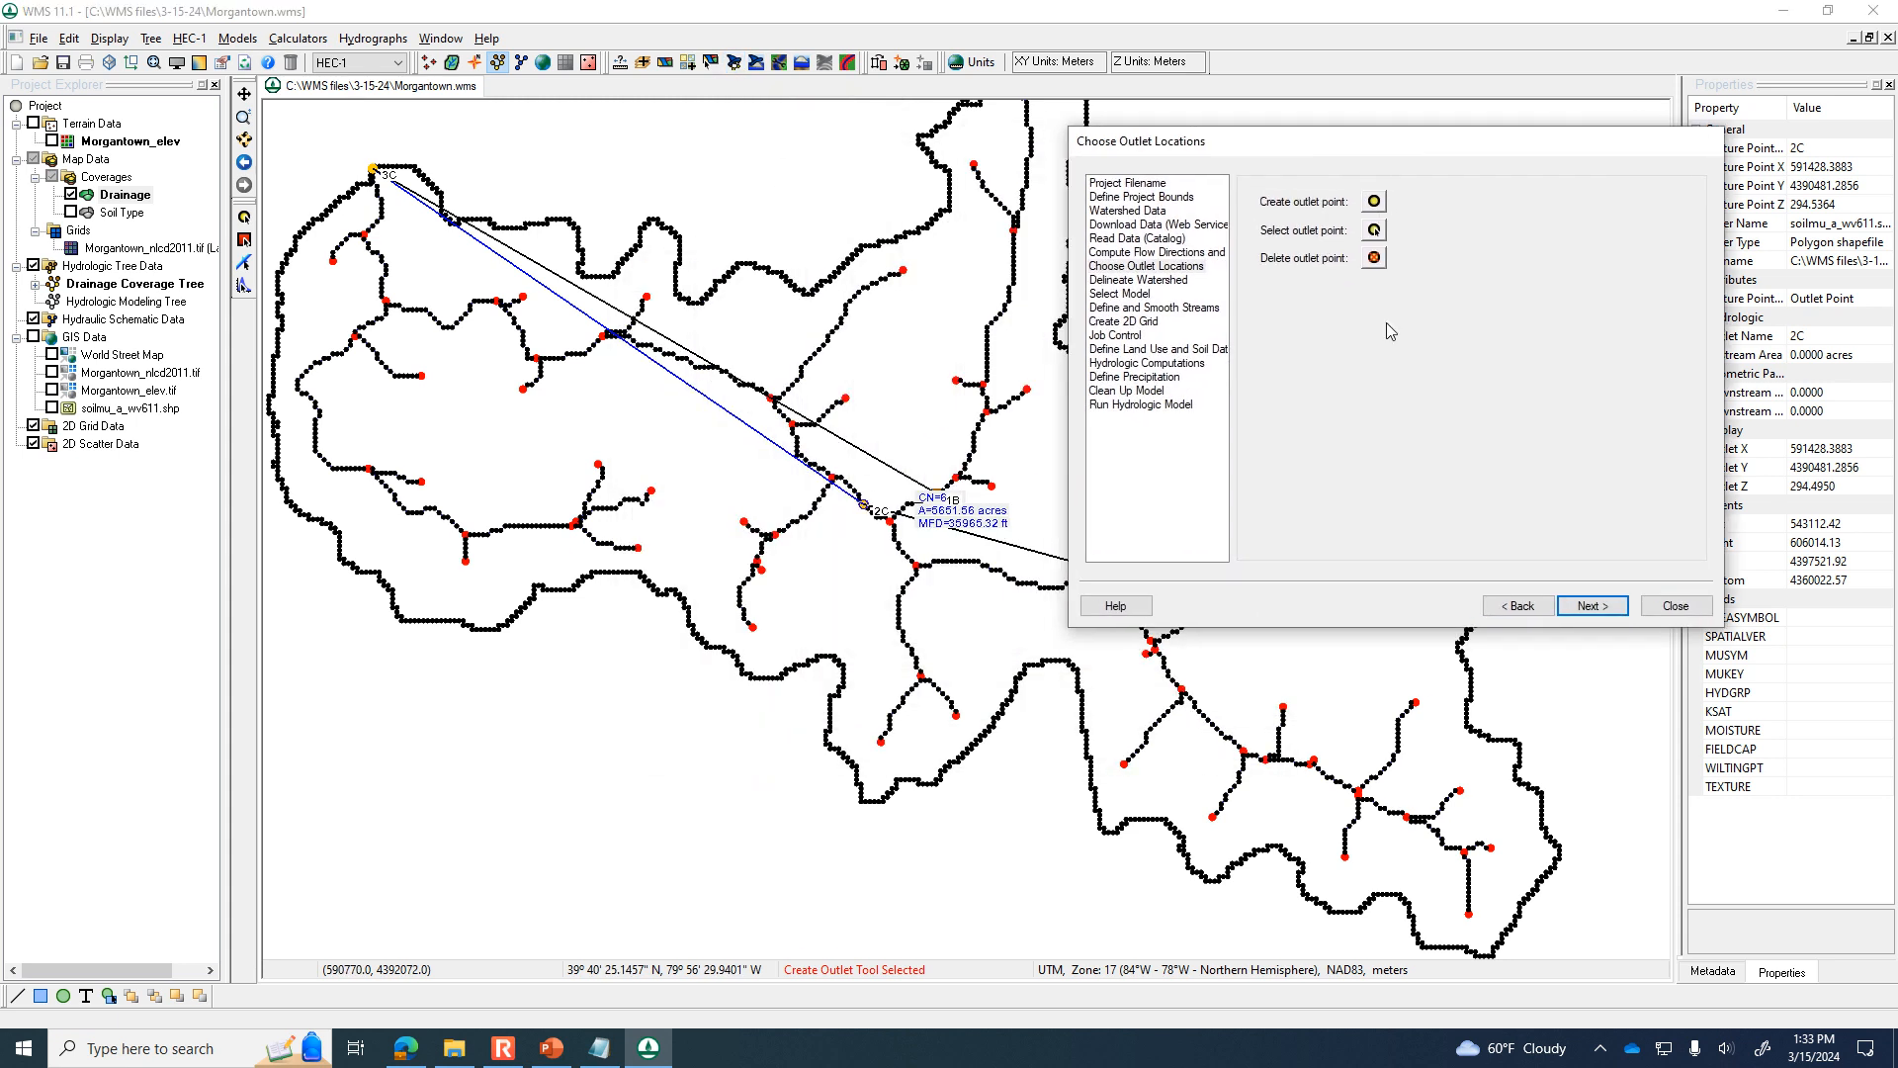
{"action": "left_click", "coordinate": [1592, 605]}
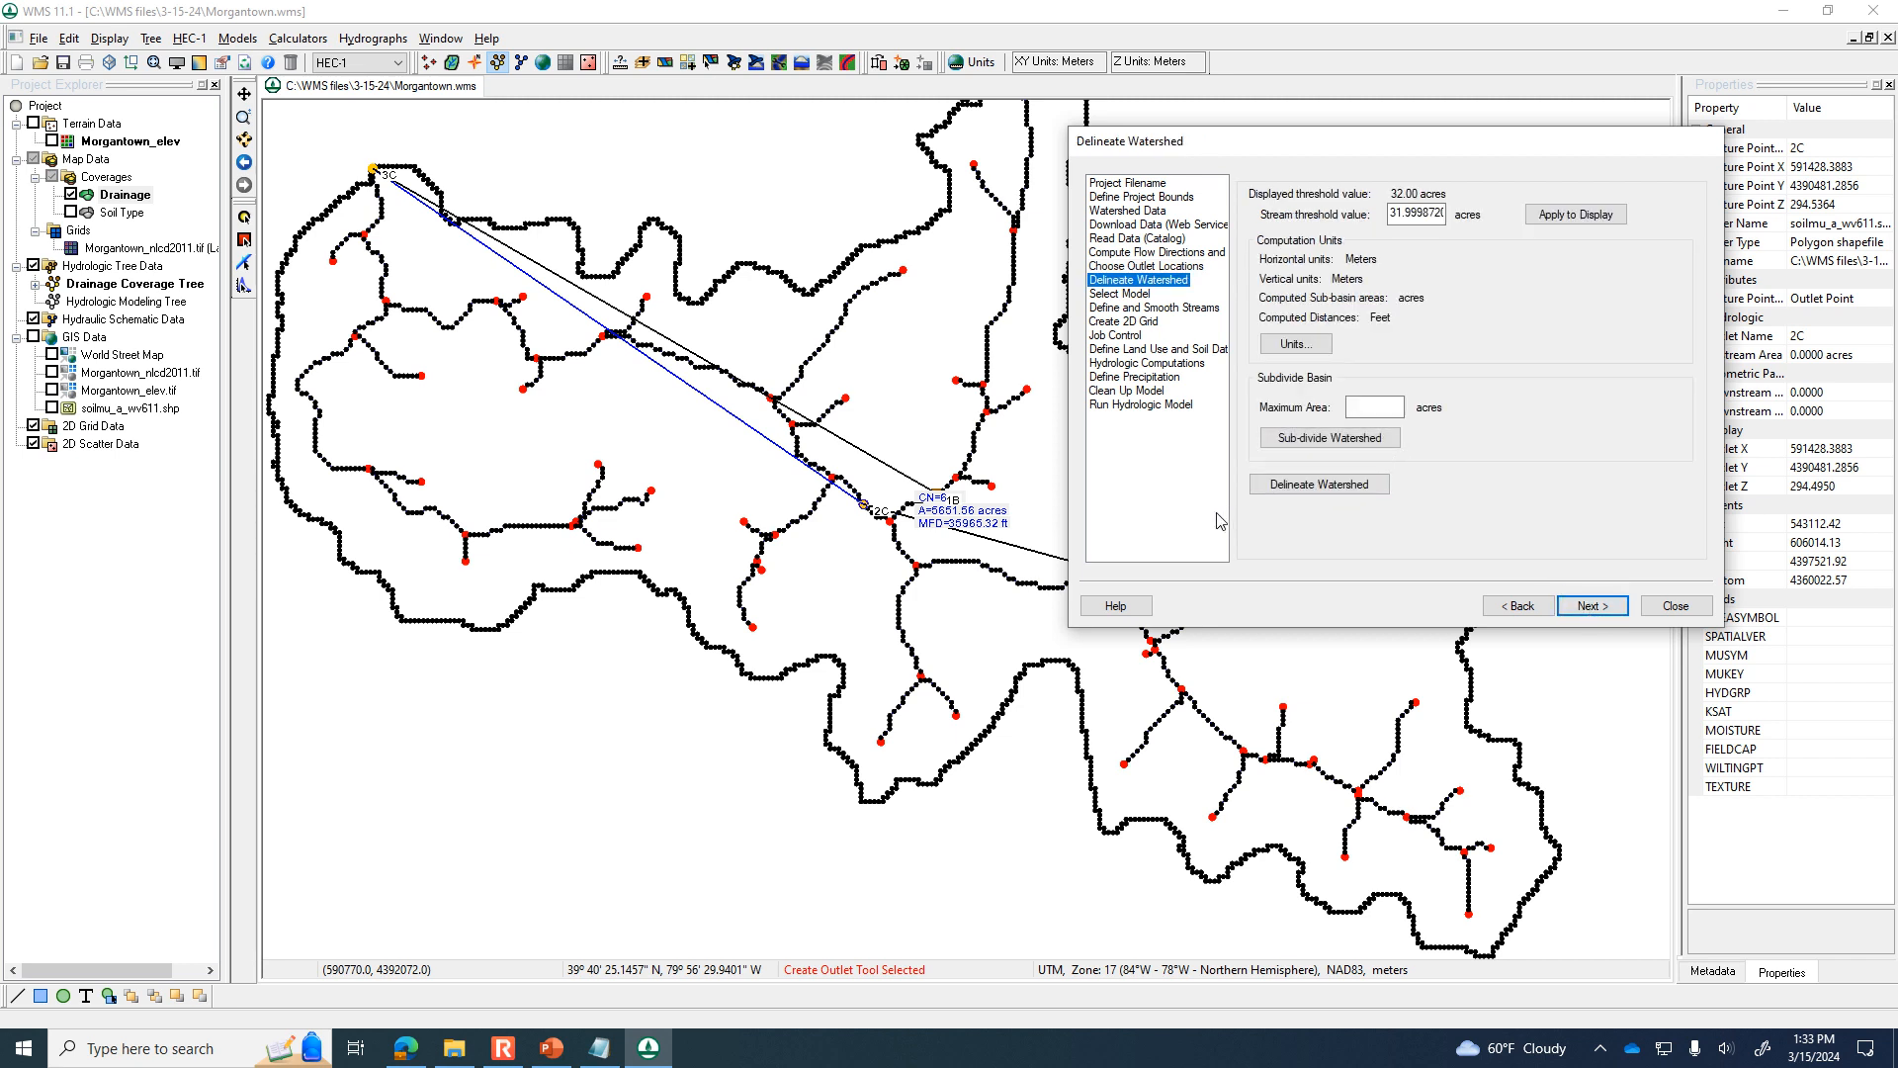
{"action": "left_click", "coordinate": [1283, 485]}
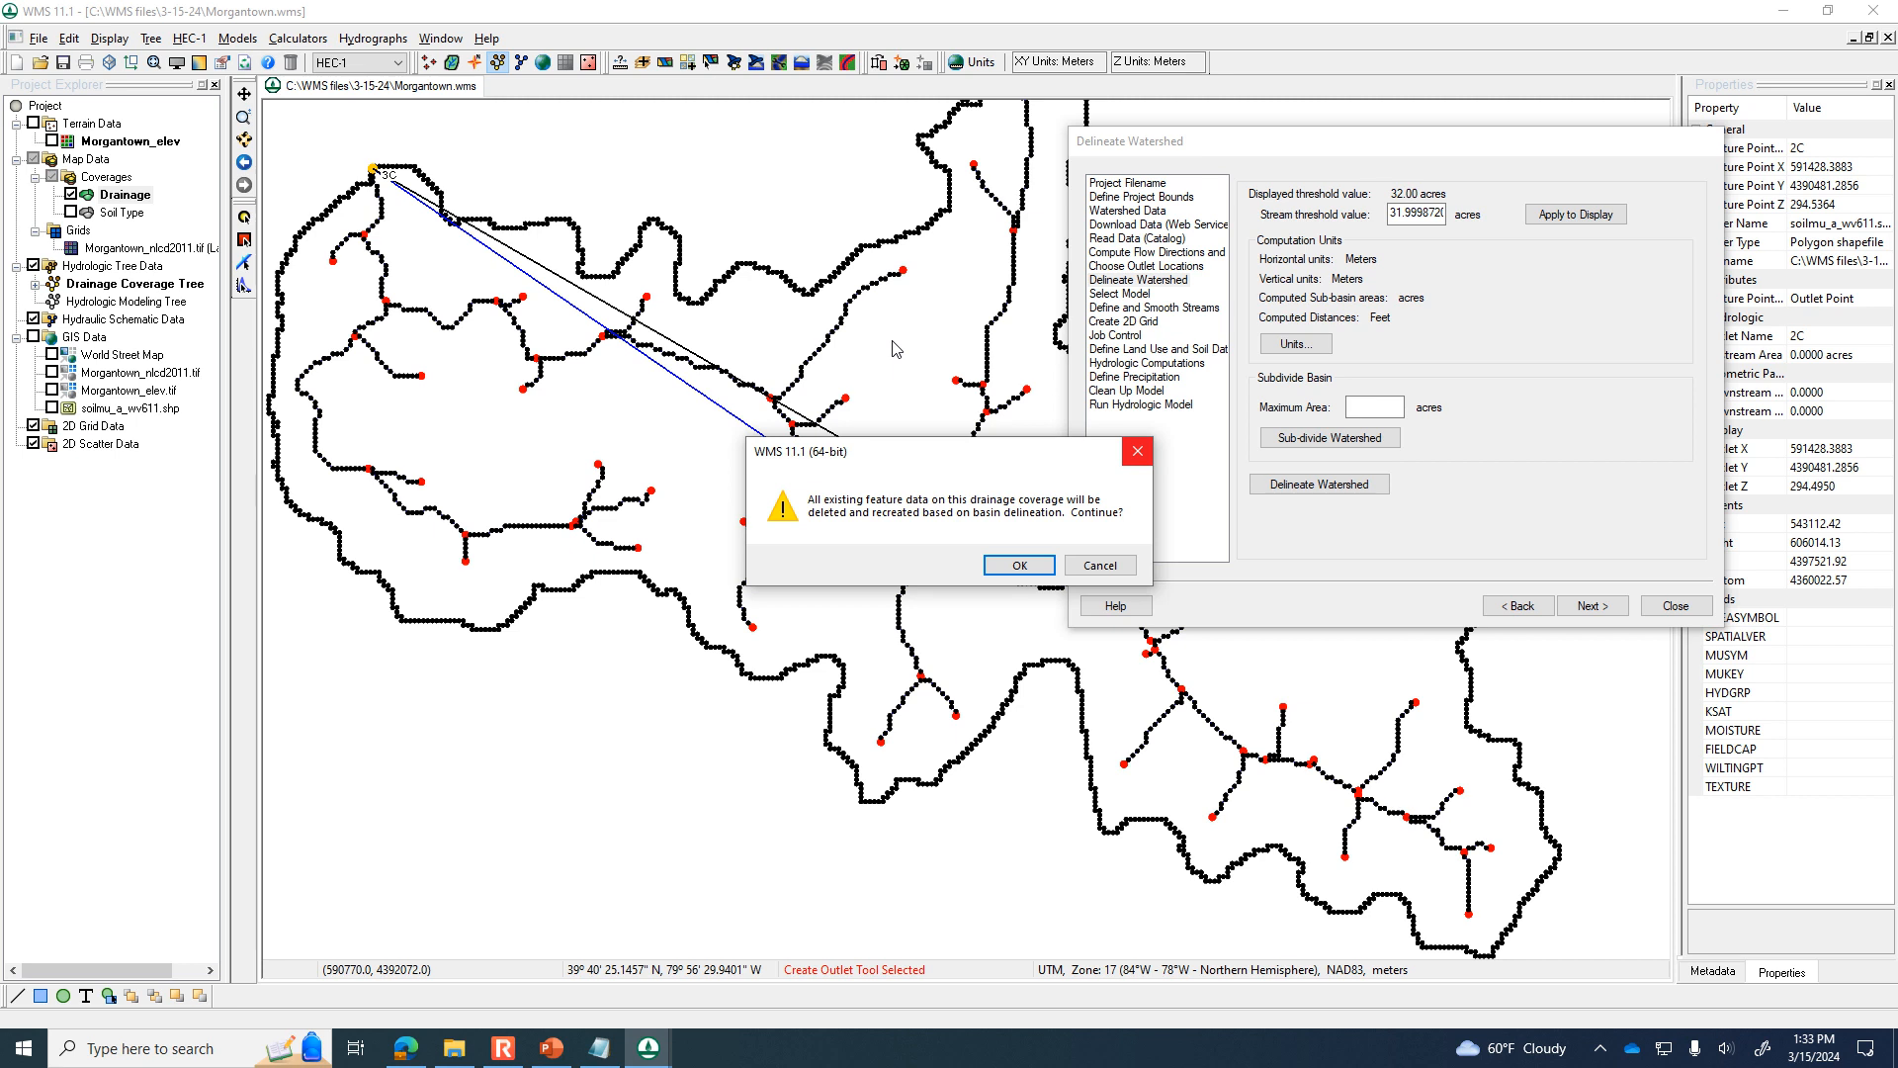
{"action": "left_click", "coordinate": [1020, 568]}
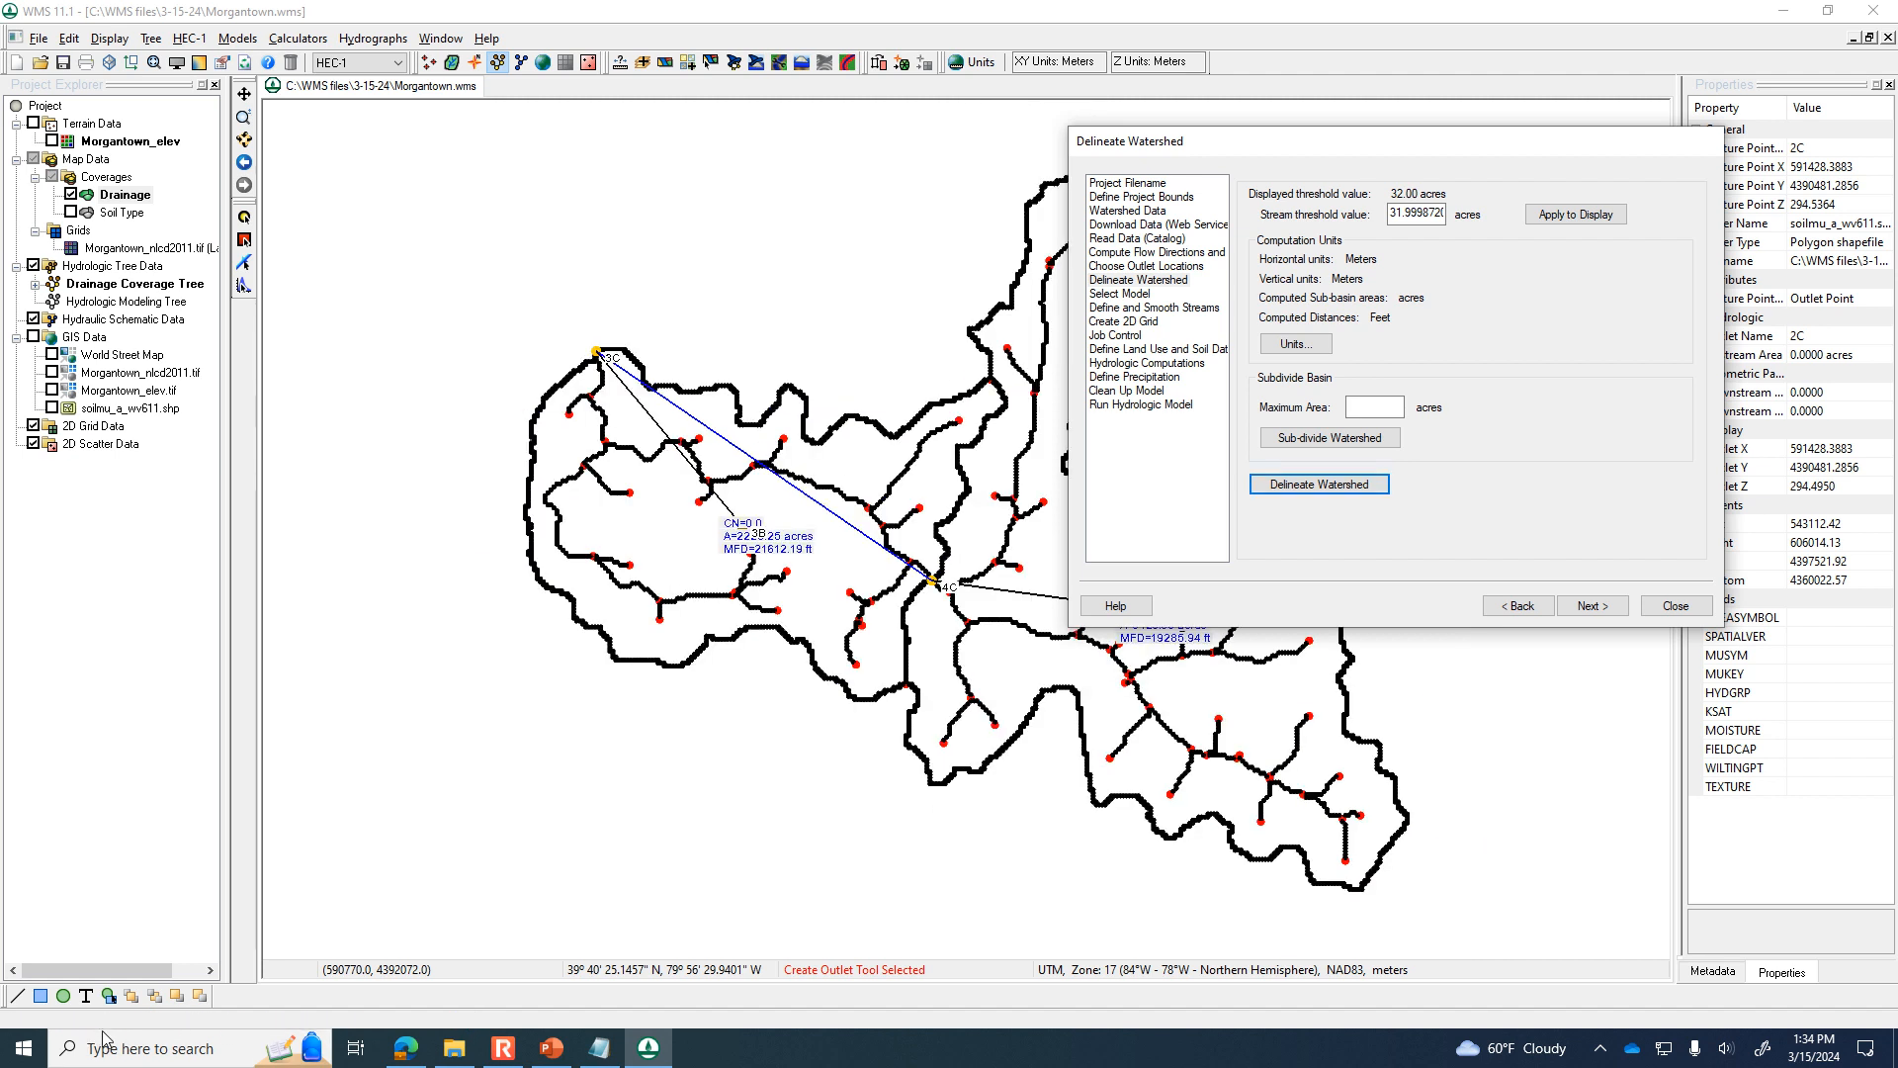
{"action": "left_click", "coordinate": [1676, 605]}
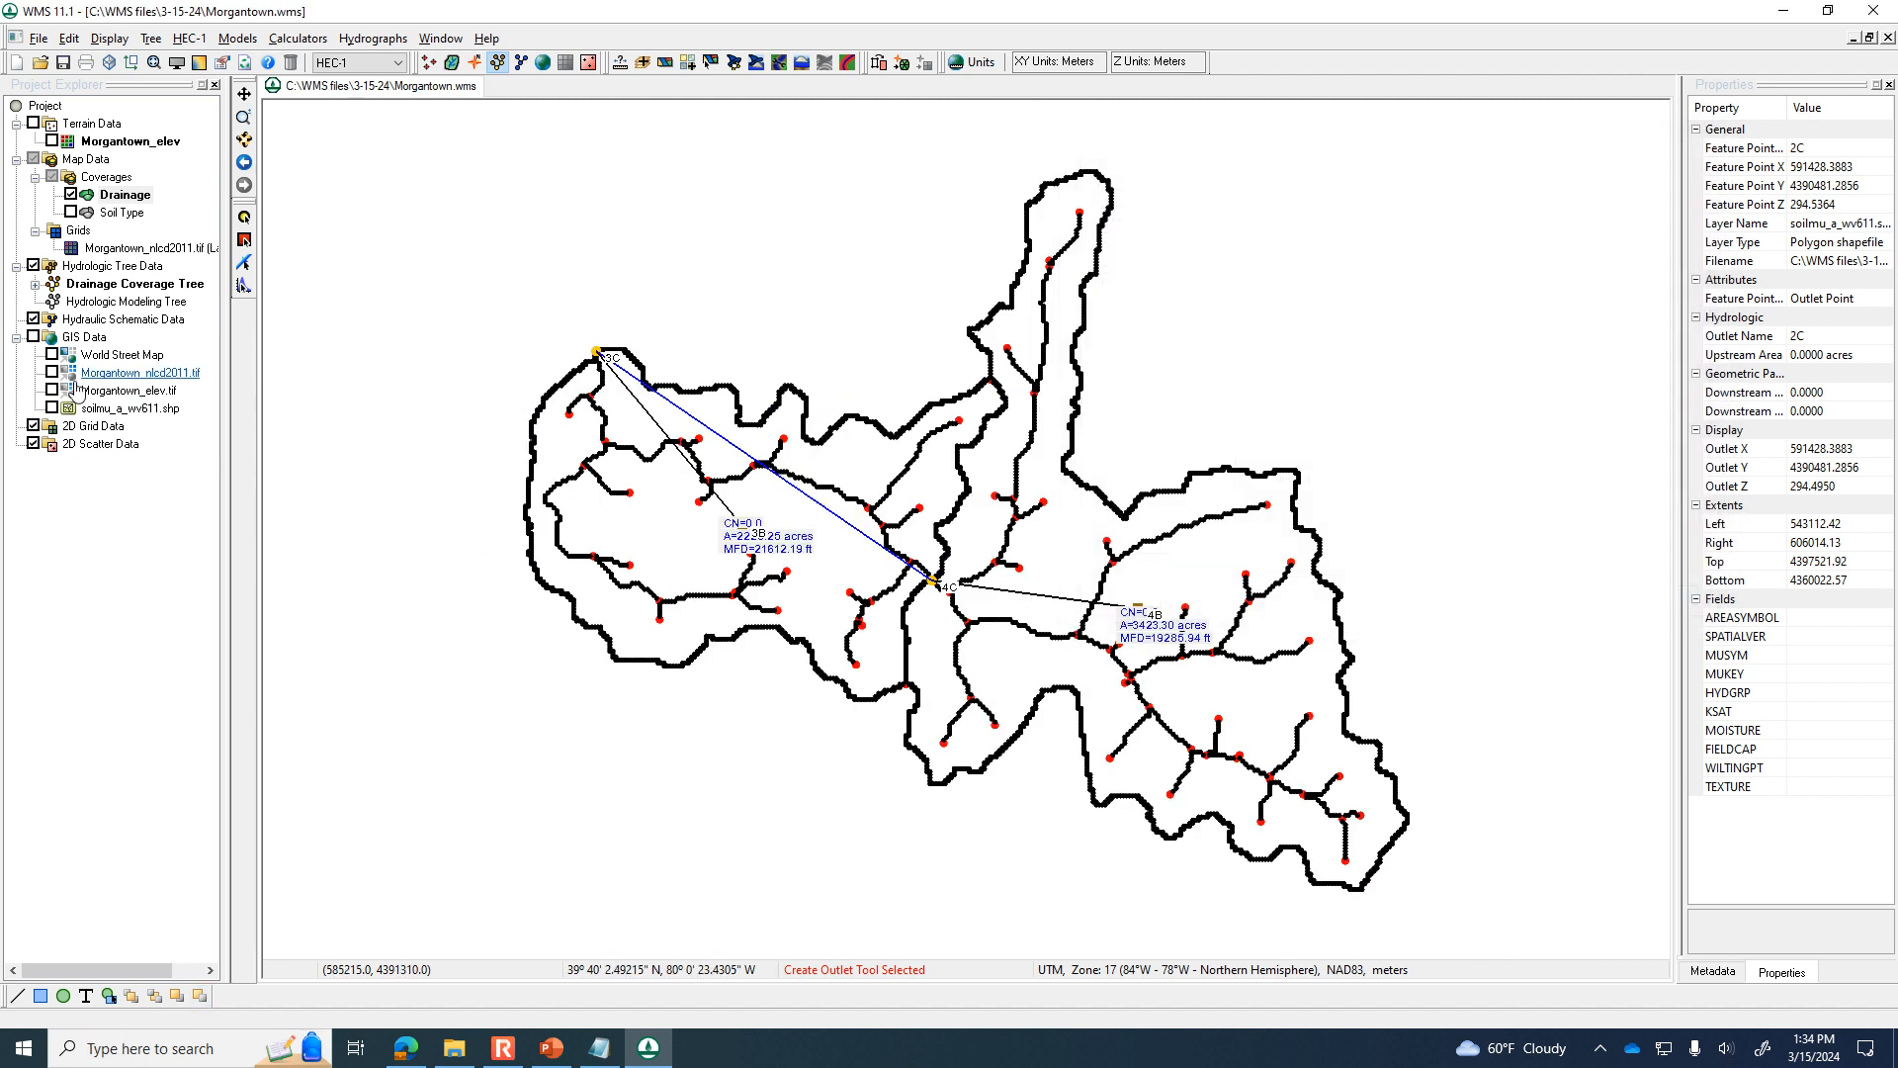
Check the Morgantown_elev terrain and the Soil Type coverage by showing each briefly and hiding it again.
{"action": "left_click", "coordinate": [52, 141]}
{"action": "left_click", "coordinate": [52, 142]}
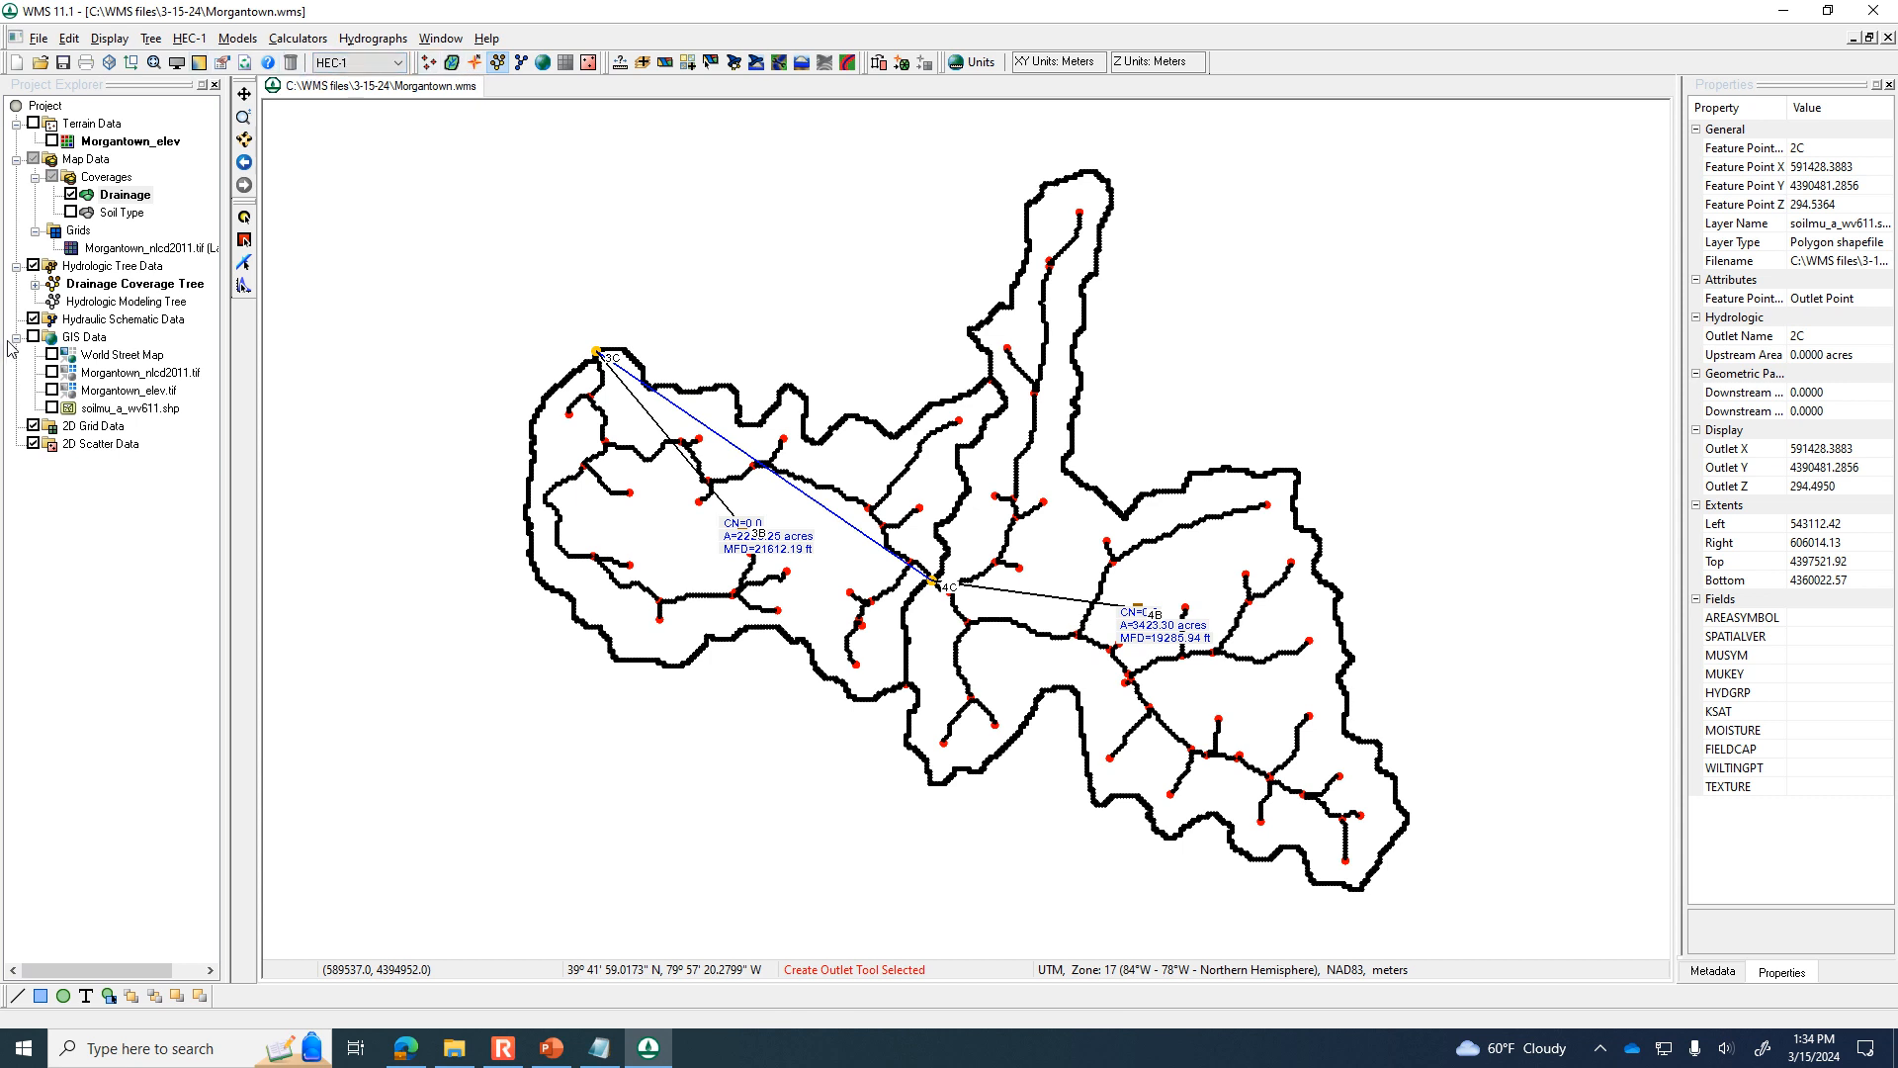
{"action": "left_click", "coordinate": [69, 211]}
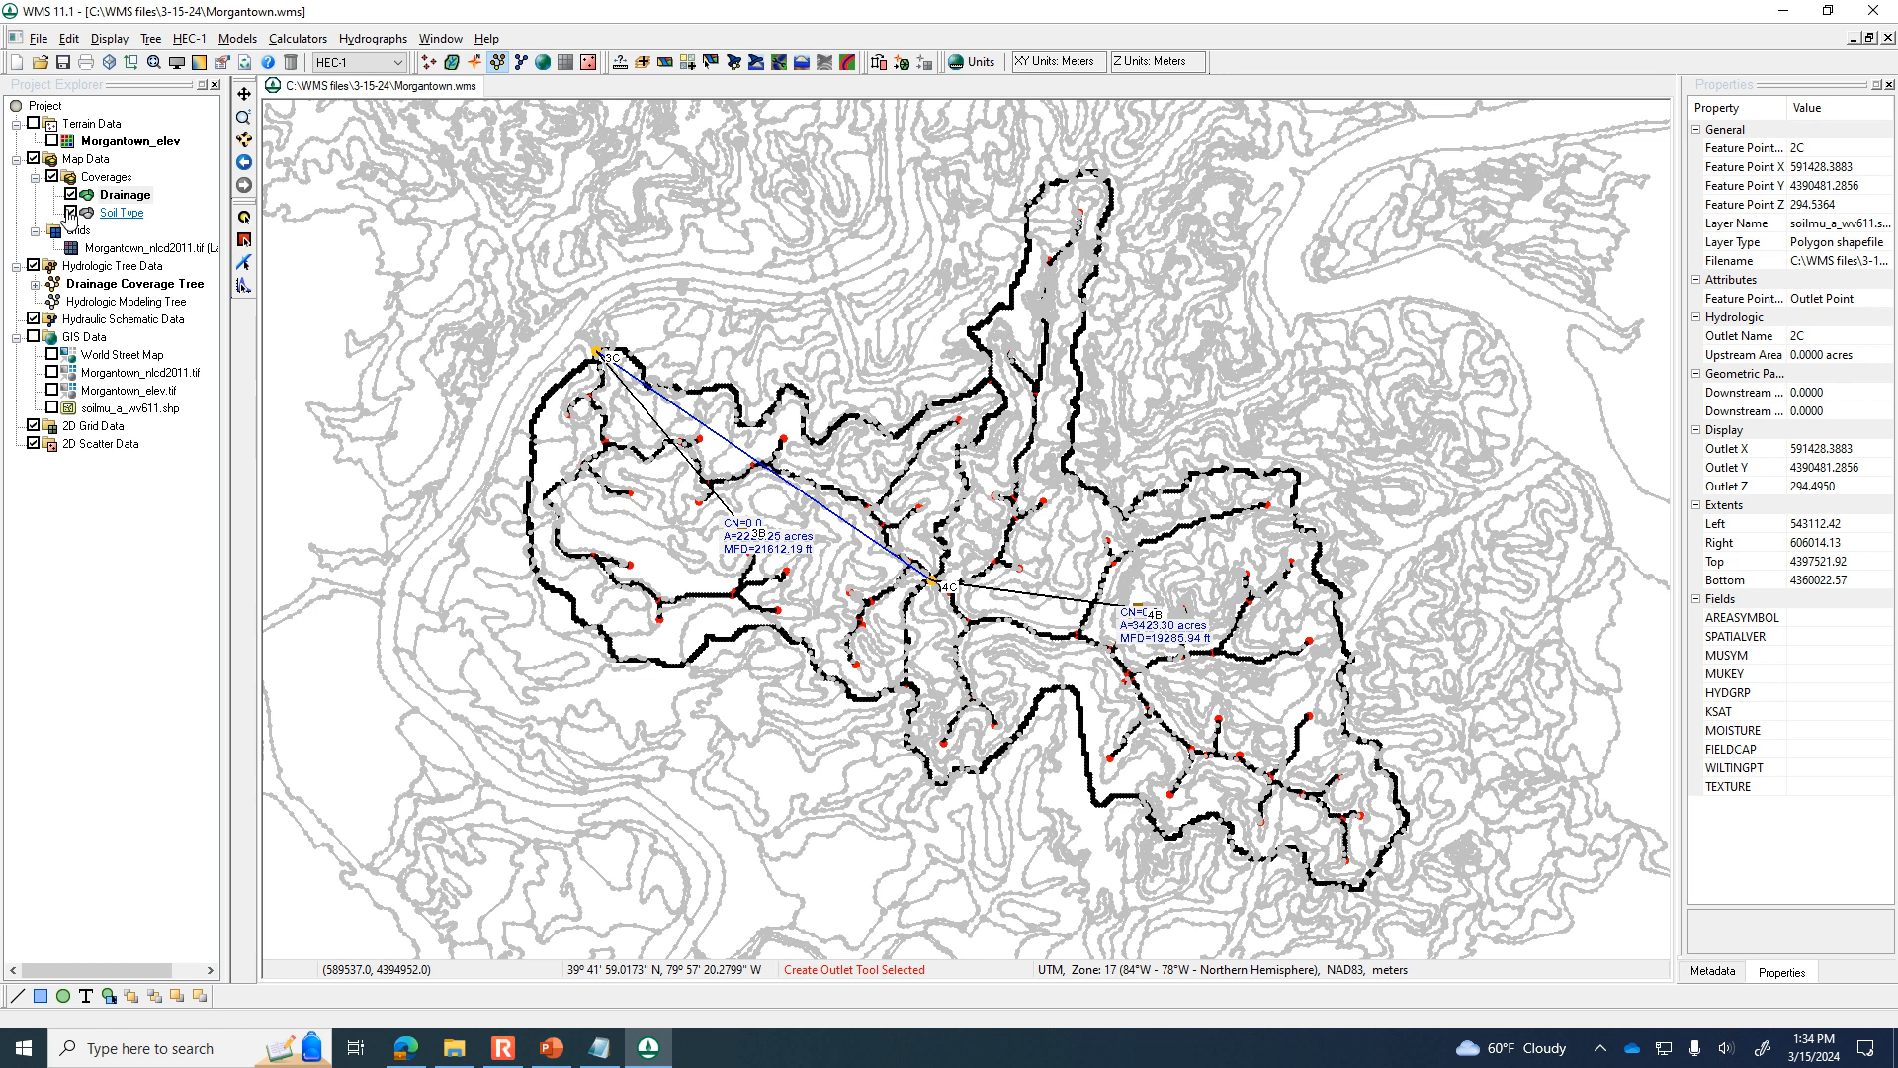
{"action": "left_click", "coordinate": [69, 212]}
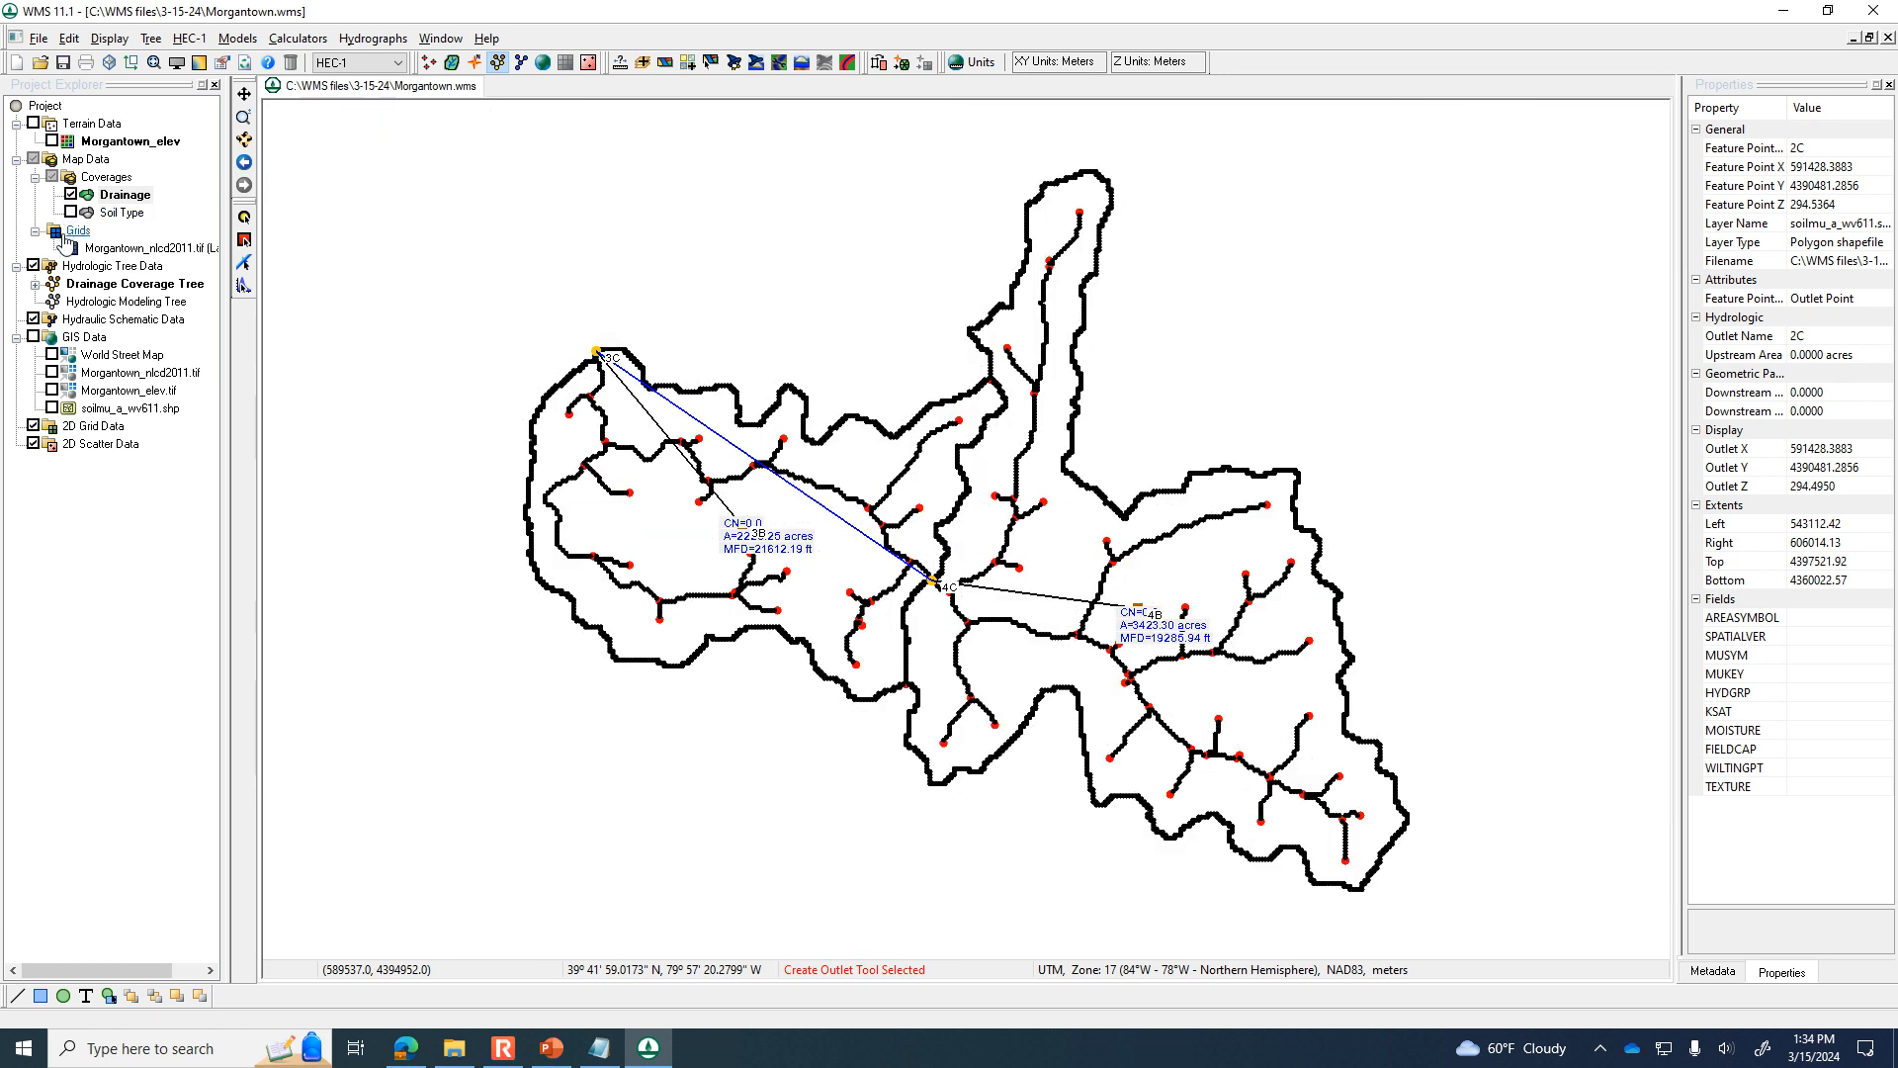
Compute SCS curve numbers for the sub-basins from the Soil Type coverage and the land use grid, and open the report in Notepad.
{"action": "left_click", "coordinate": [299, 41]}
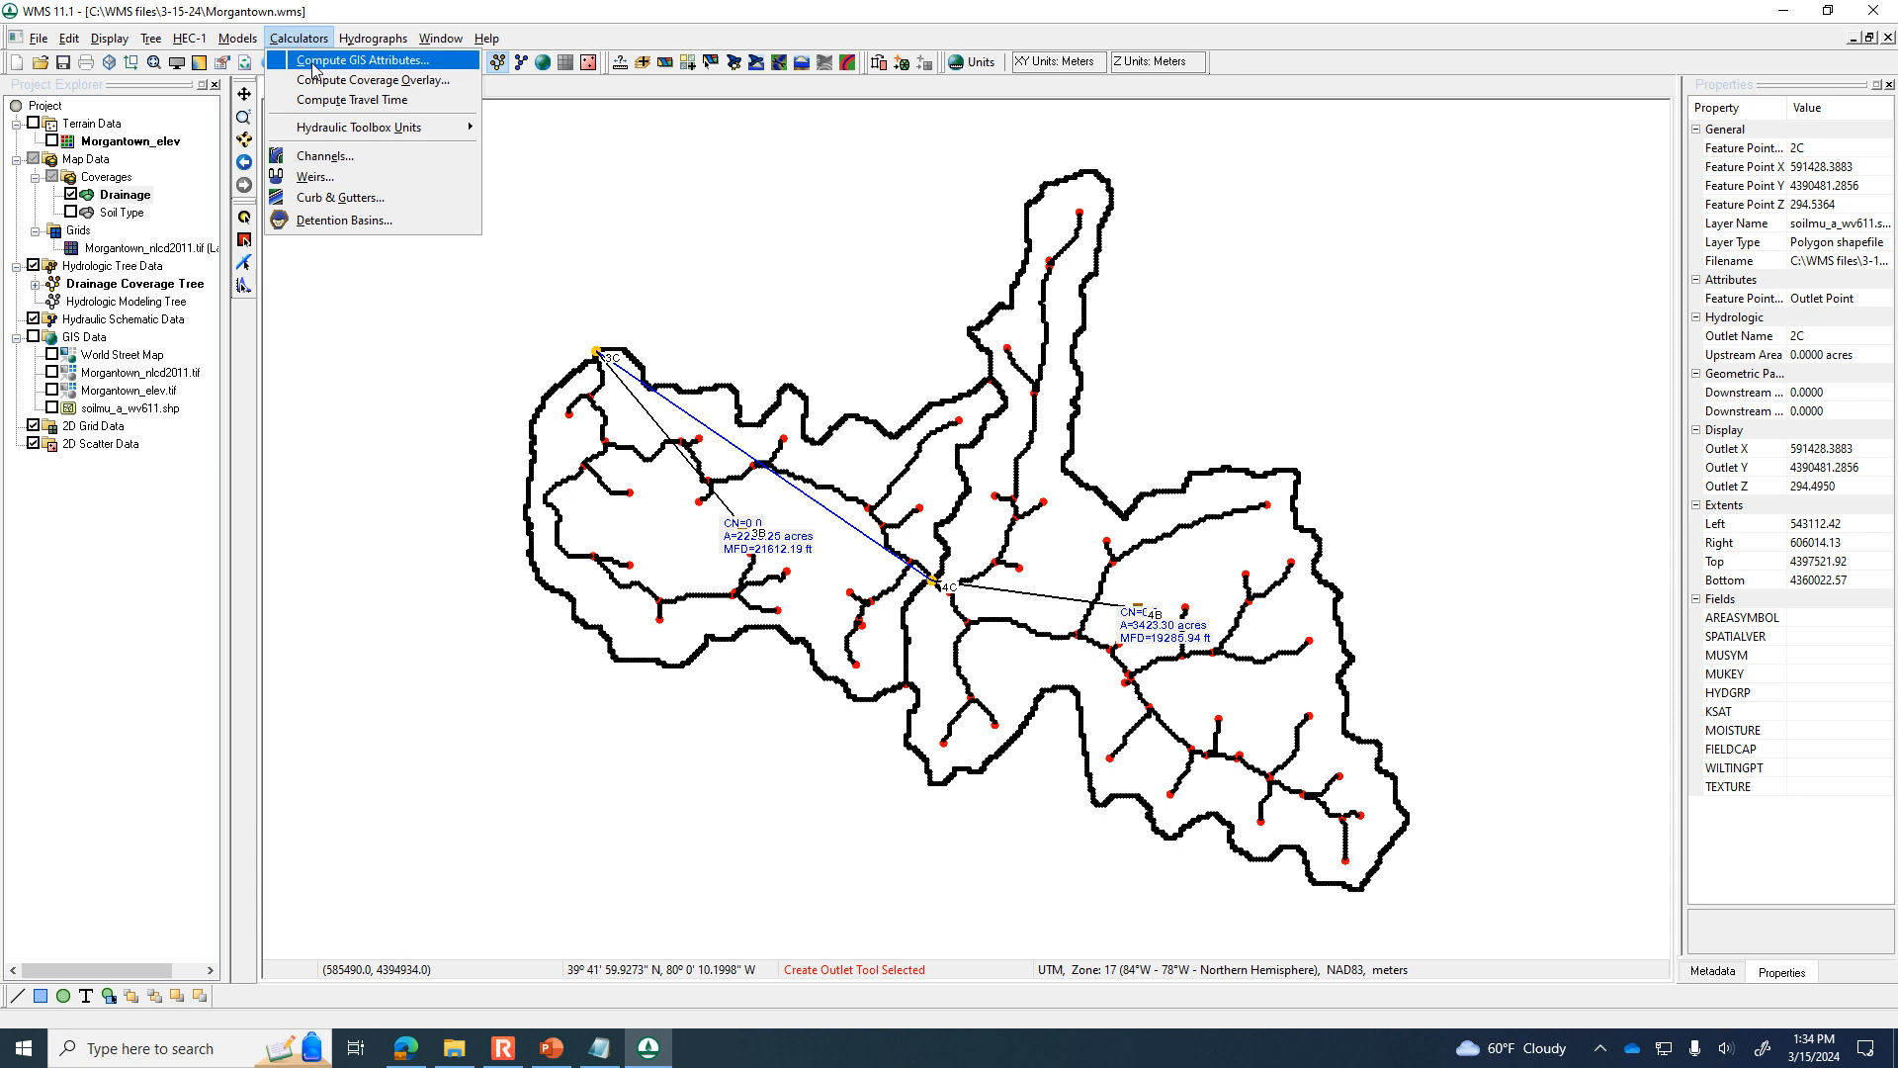
{"action": "left_click", "coordinate": [314, 62]}
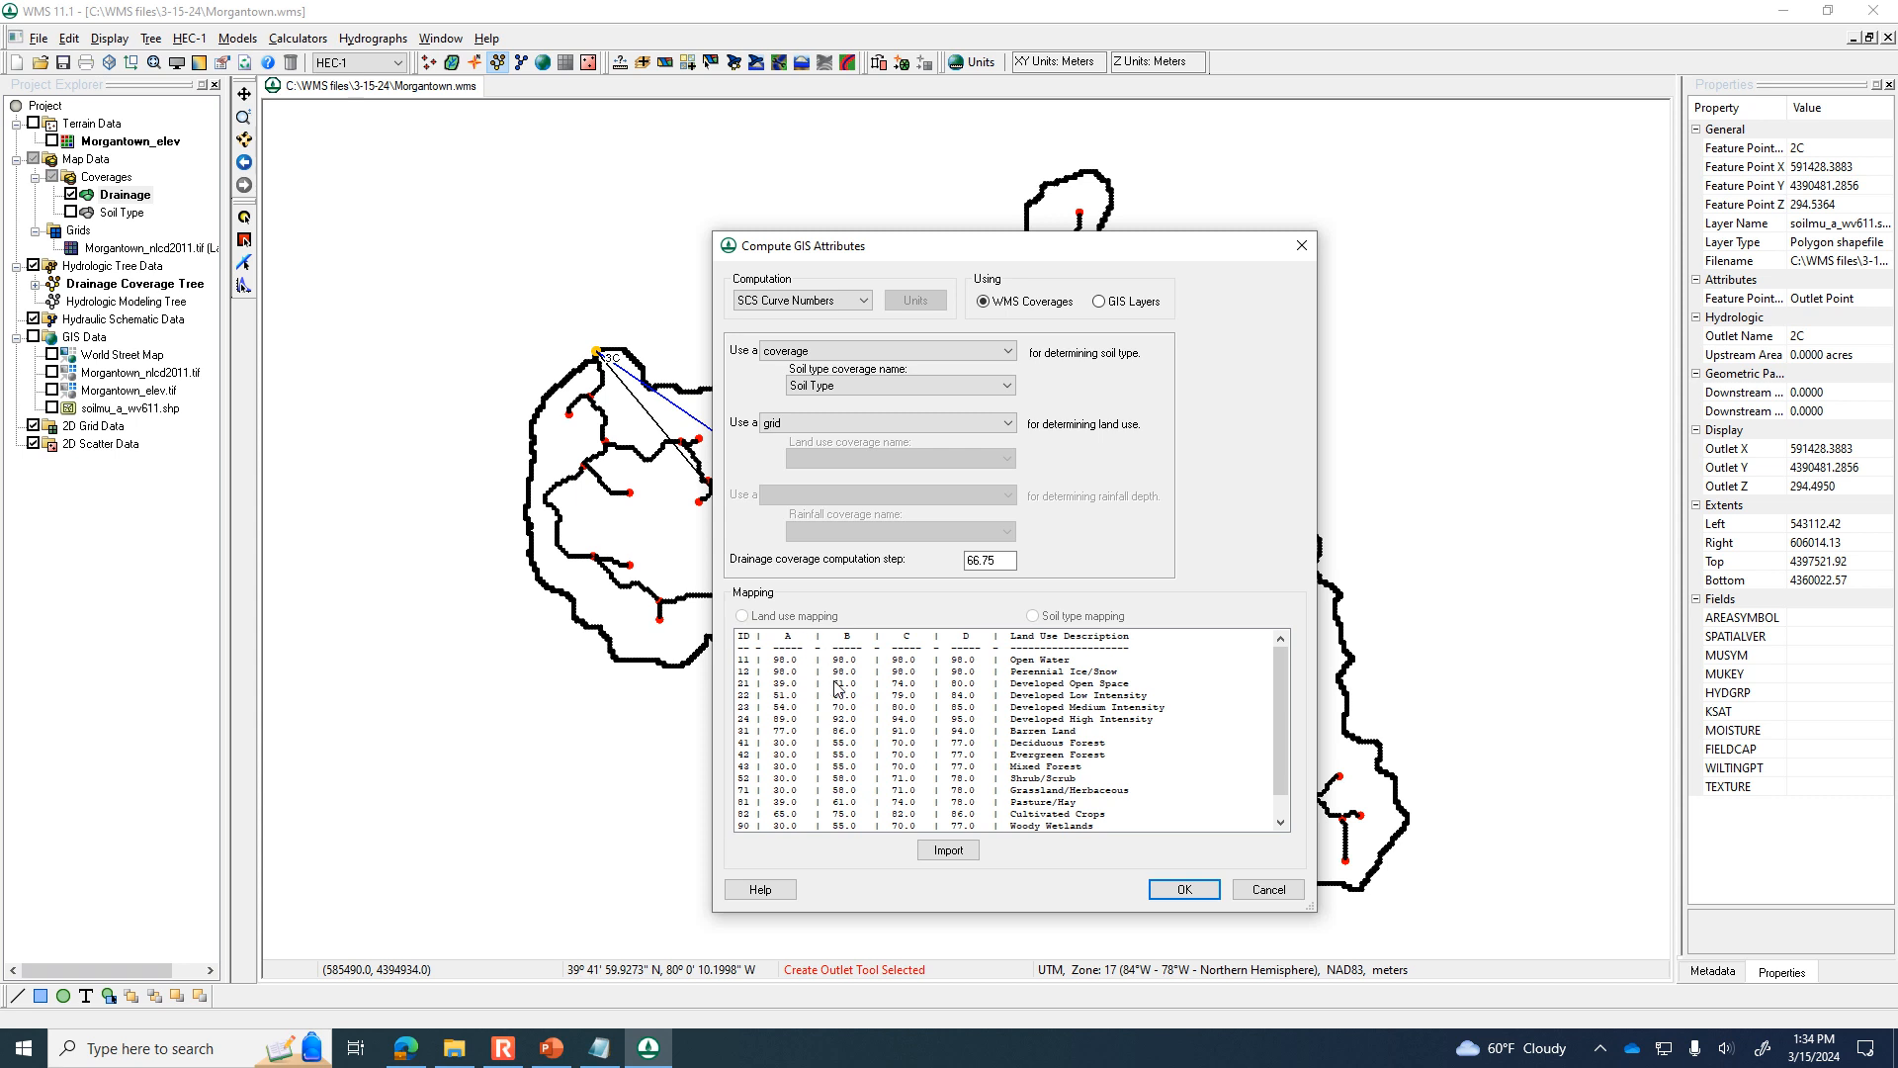
{"action": "left_click", "coordinate": [1191, 889]}
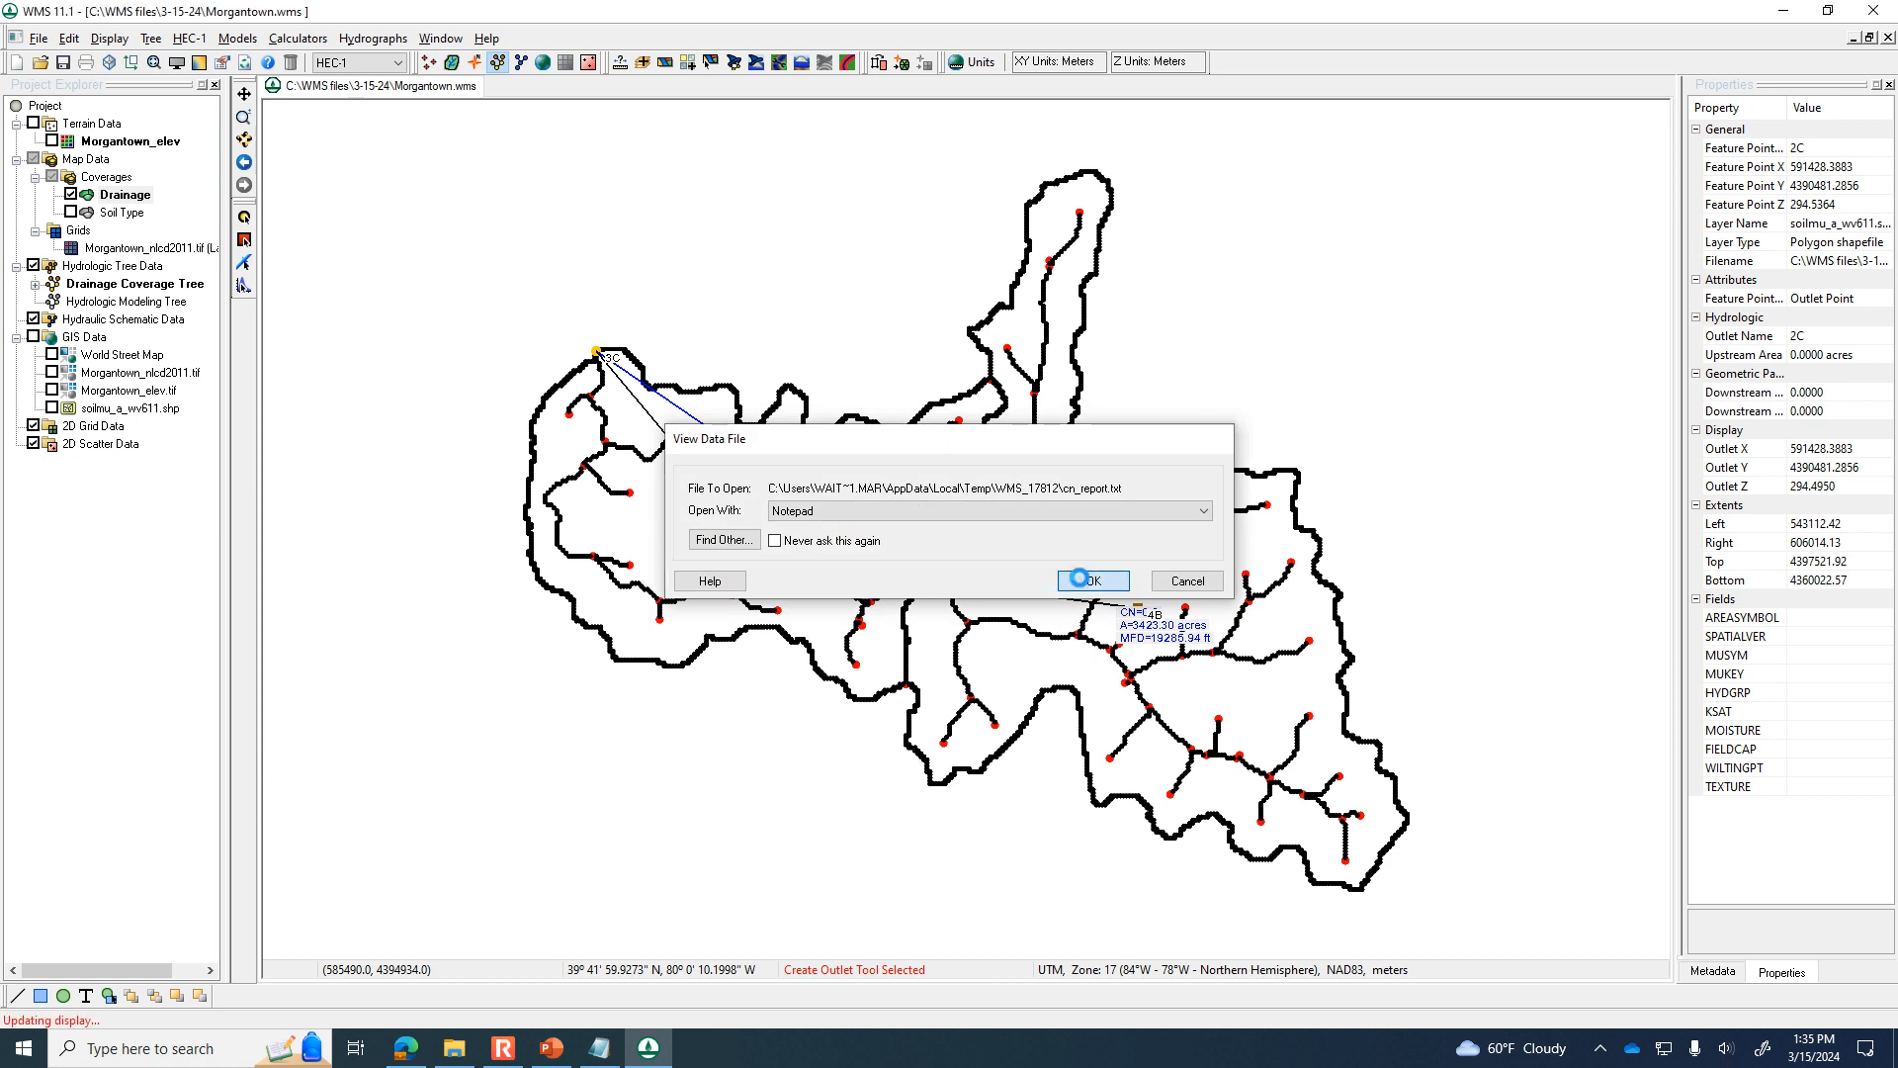
{"action": "left_click", "coordinate": [1079, 578]}
Review the runoff curve number report, examining the weighted curve numbers of basins 3B and 4B, and close it.
{"action": "left_click_drag", "start_coordinate": [1261, 316], "coordinate": [1264, 134]}
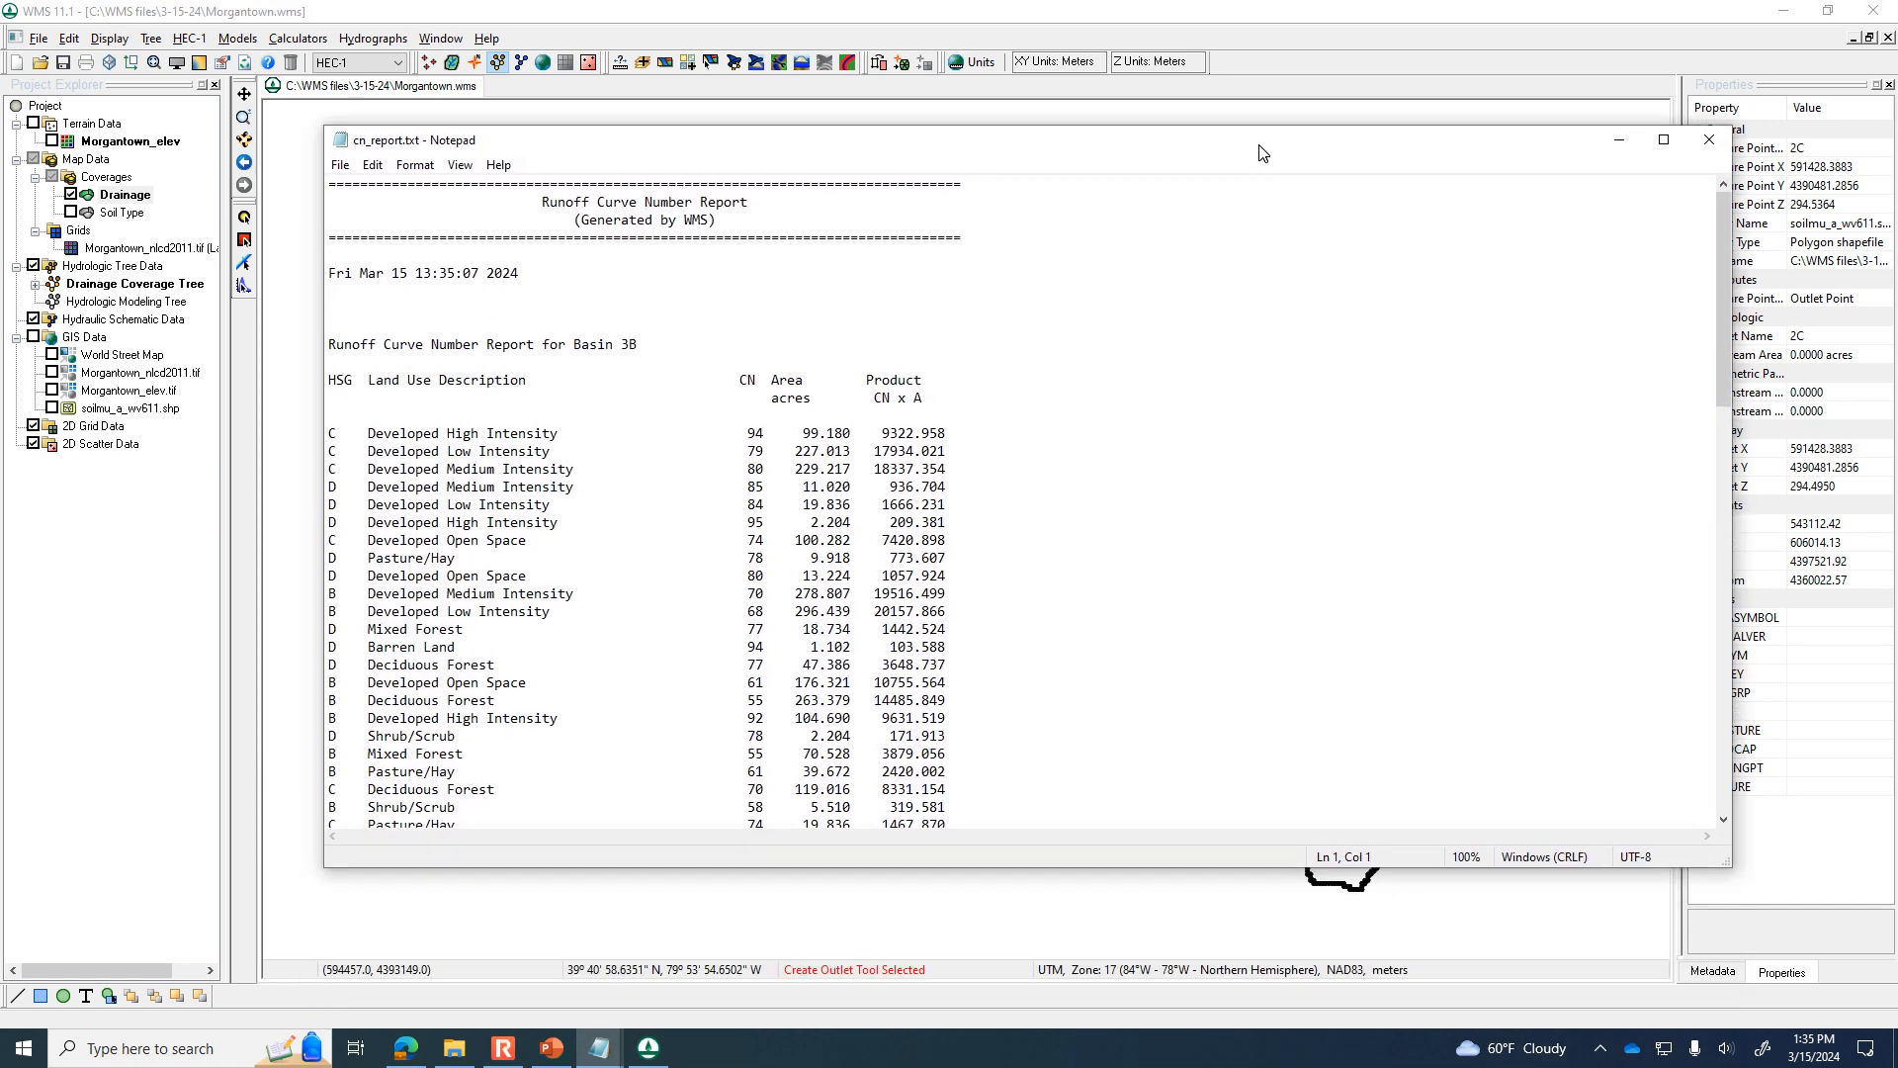
{"action": "left_click_drag", "start_coordinate": [578, 333], "coordinate": [641, 332]}
{"action": "left_click_drag", "start_coordinate": [1023, 147], "coordinate": [1290, 811]}
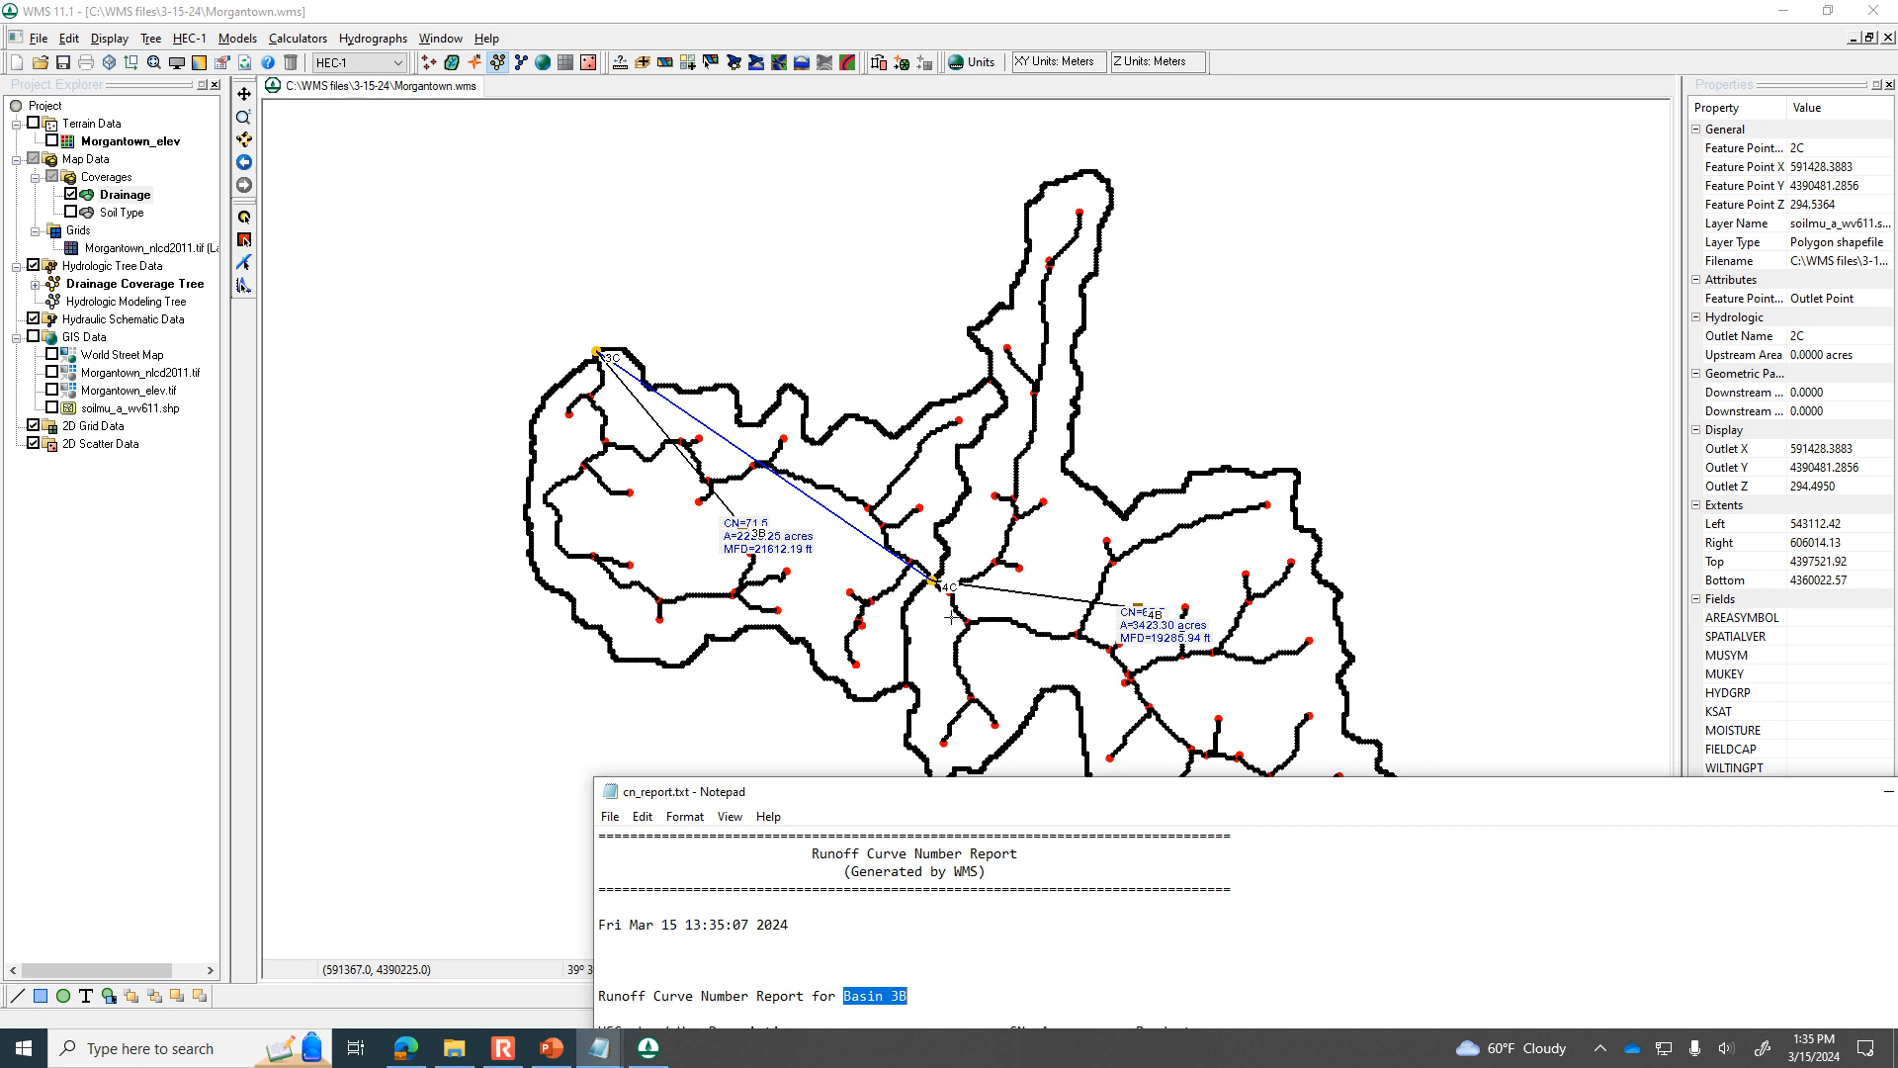
{"action": "left_click_drag", "start_coordinate": [1139, 797], "coordinate": [838, 137]}
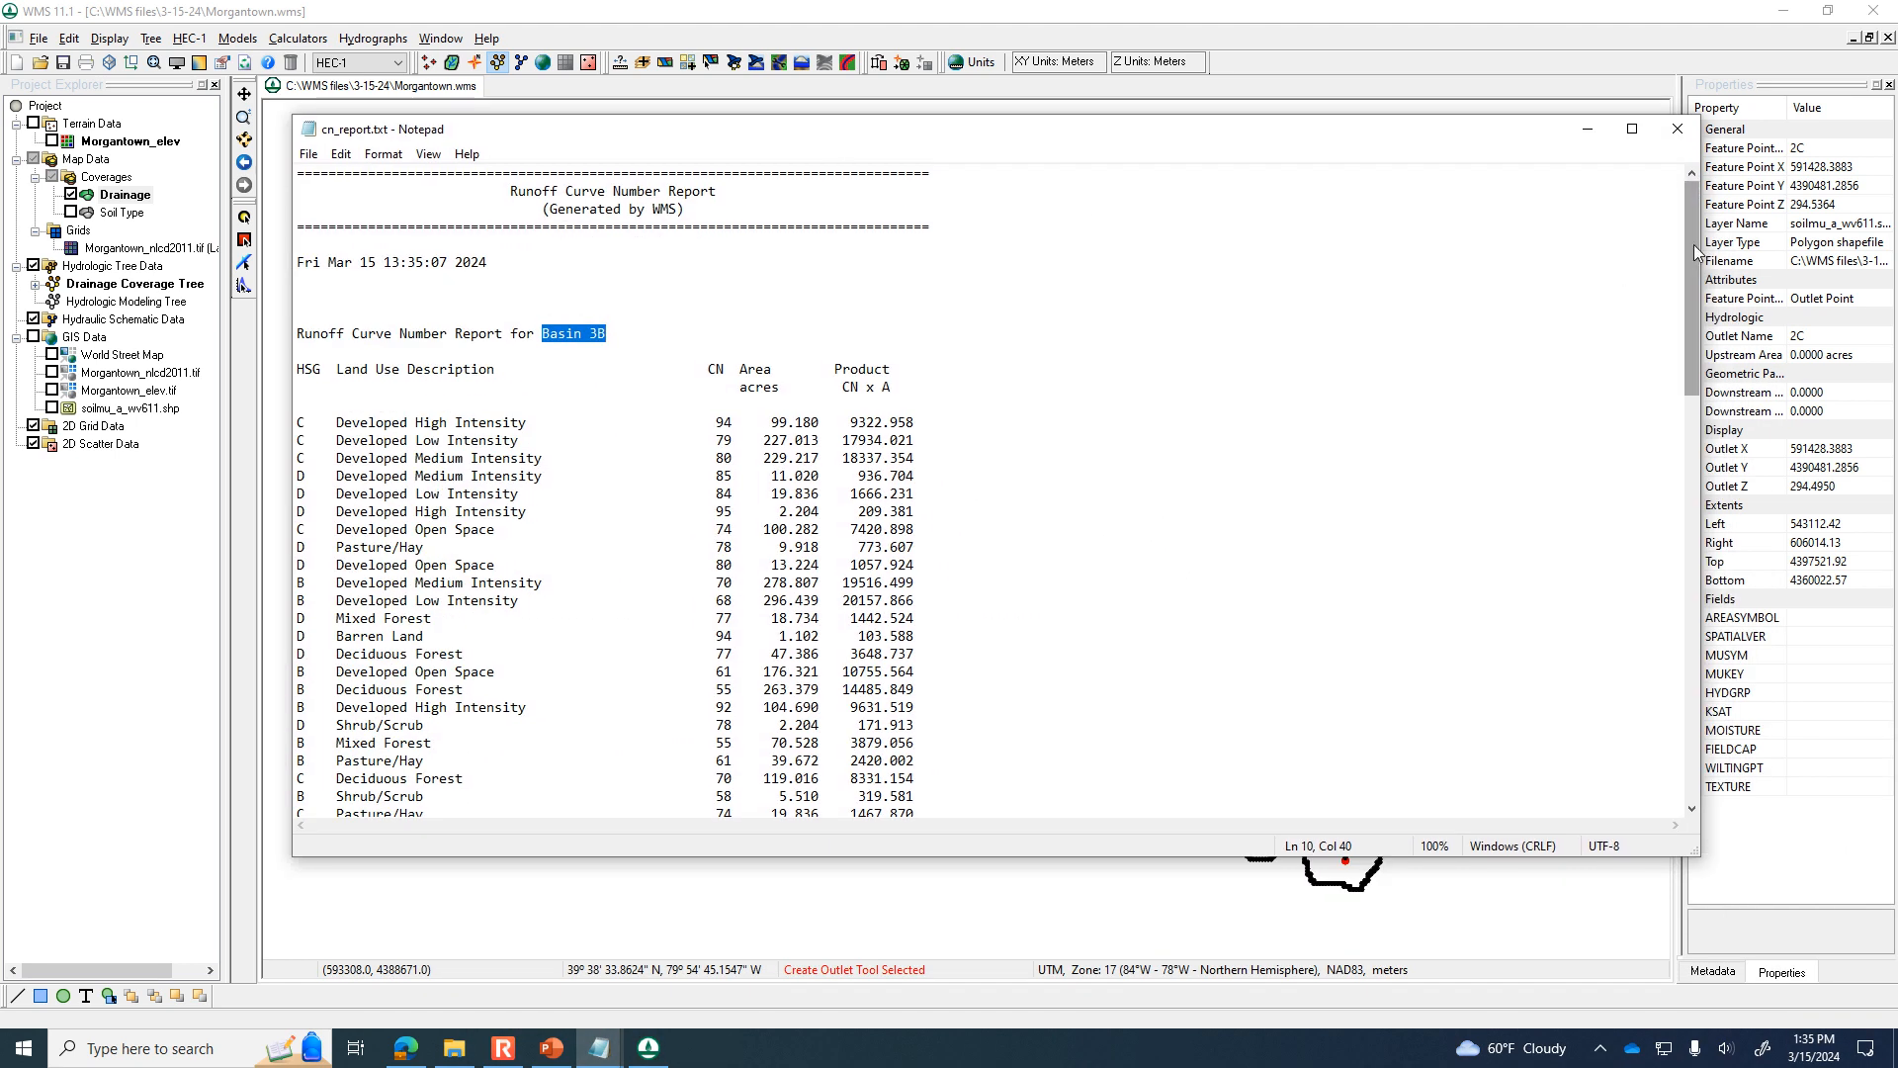
{"action": "left_click_drag", "start_coordinate": [1696, 246], "coordinate": [1694, 342]}
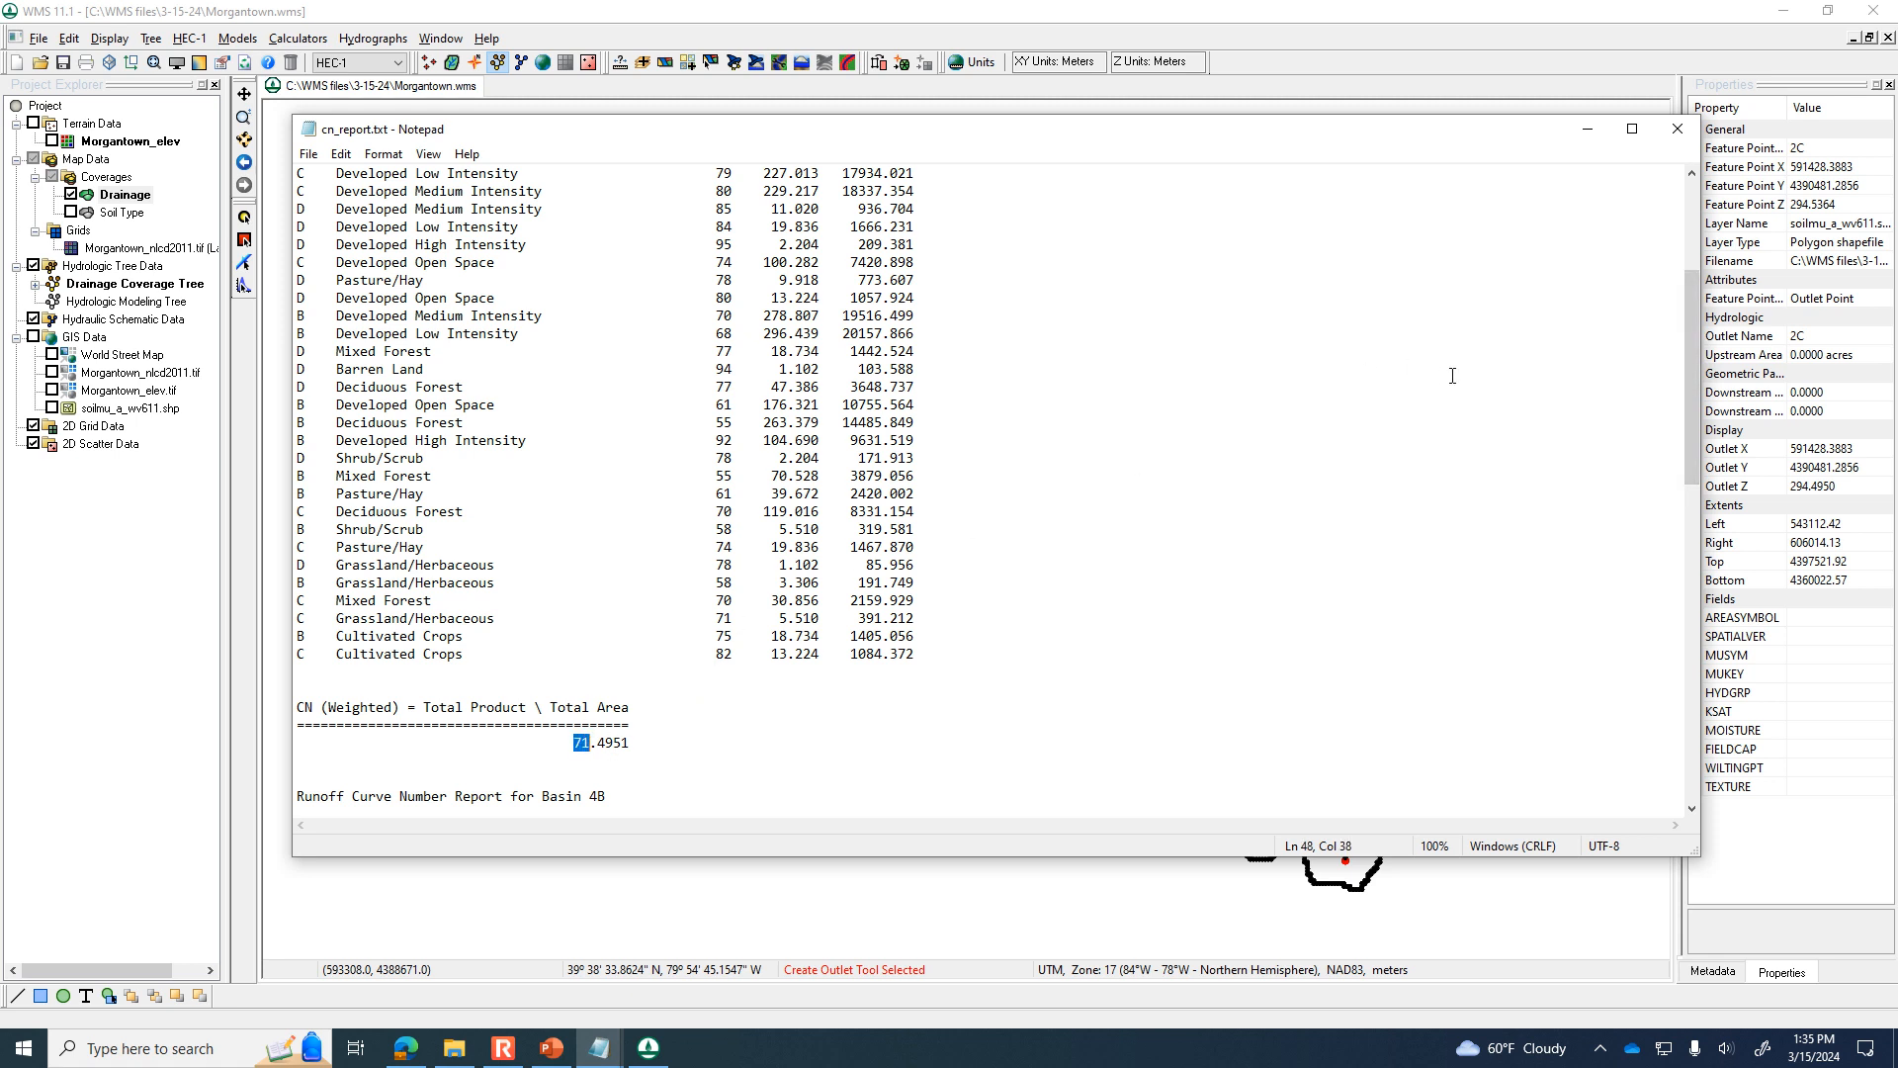
{"action": "left_click_drag", "start_coordinate": [1688, 366], "coordinate": [1681, 689]}
{"action": "left_click_drag", "start_coordinate": [573, 743], "coordinate": [583, 745]}
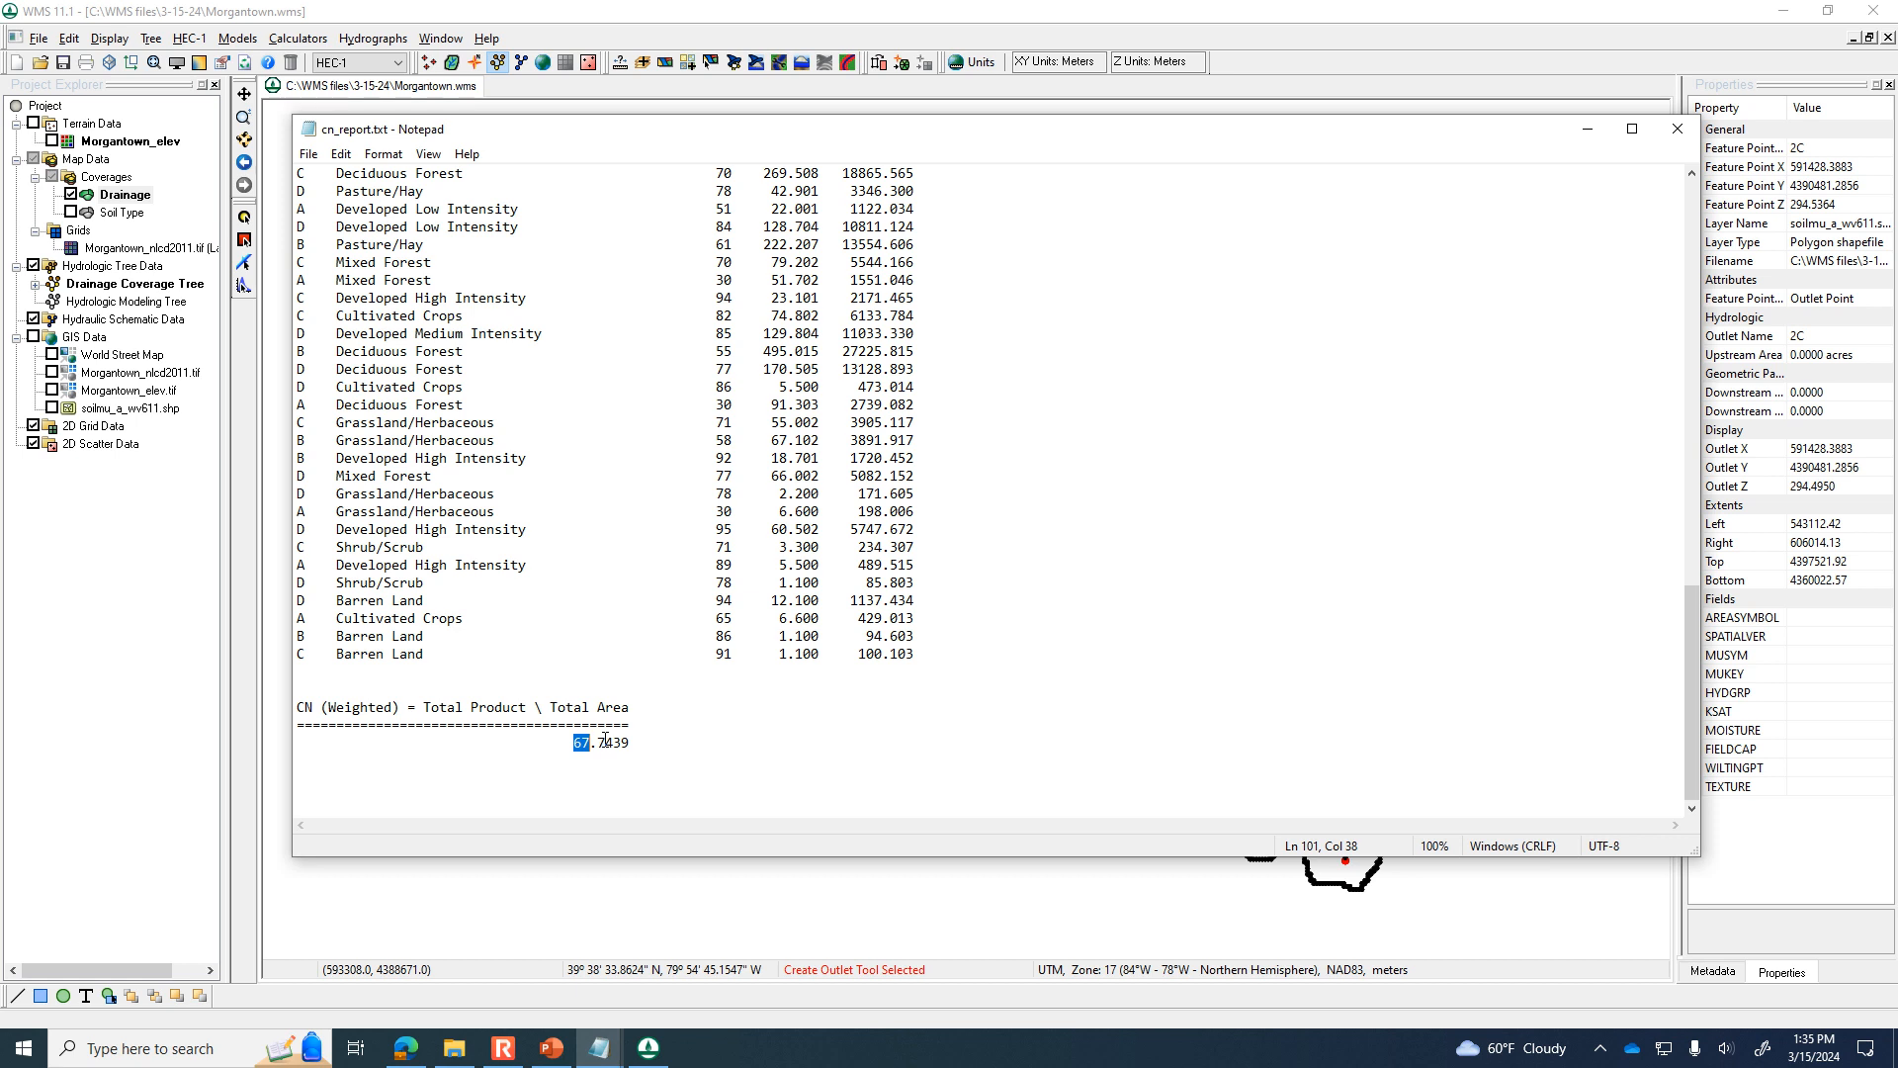
{"action": "left_click", "coordinate": [1675, 129]}
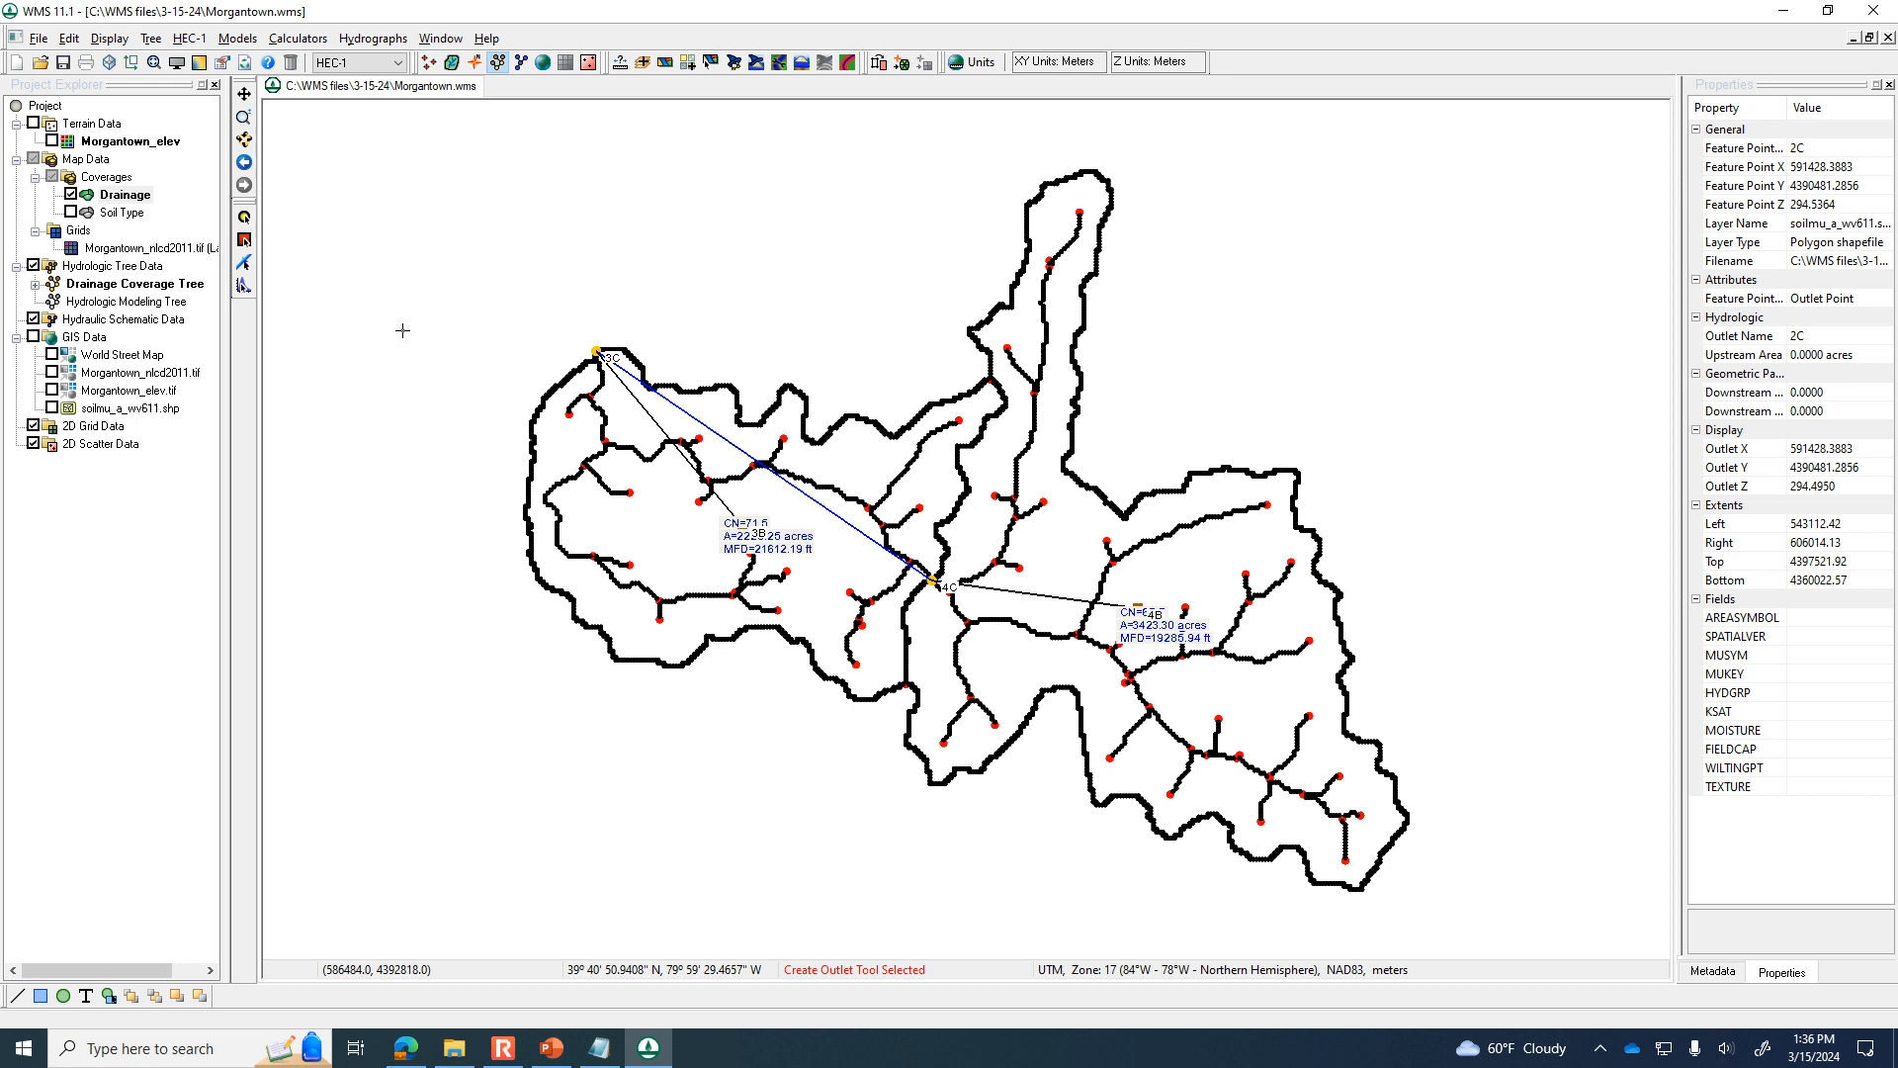
Open the HEC-1 parameters of basin 3B and view its basin data without changing anything.
{"action": "left_click", "coordinate": [244, 241]}
{"action": "double_click", "coordinate": [741, 538]}
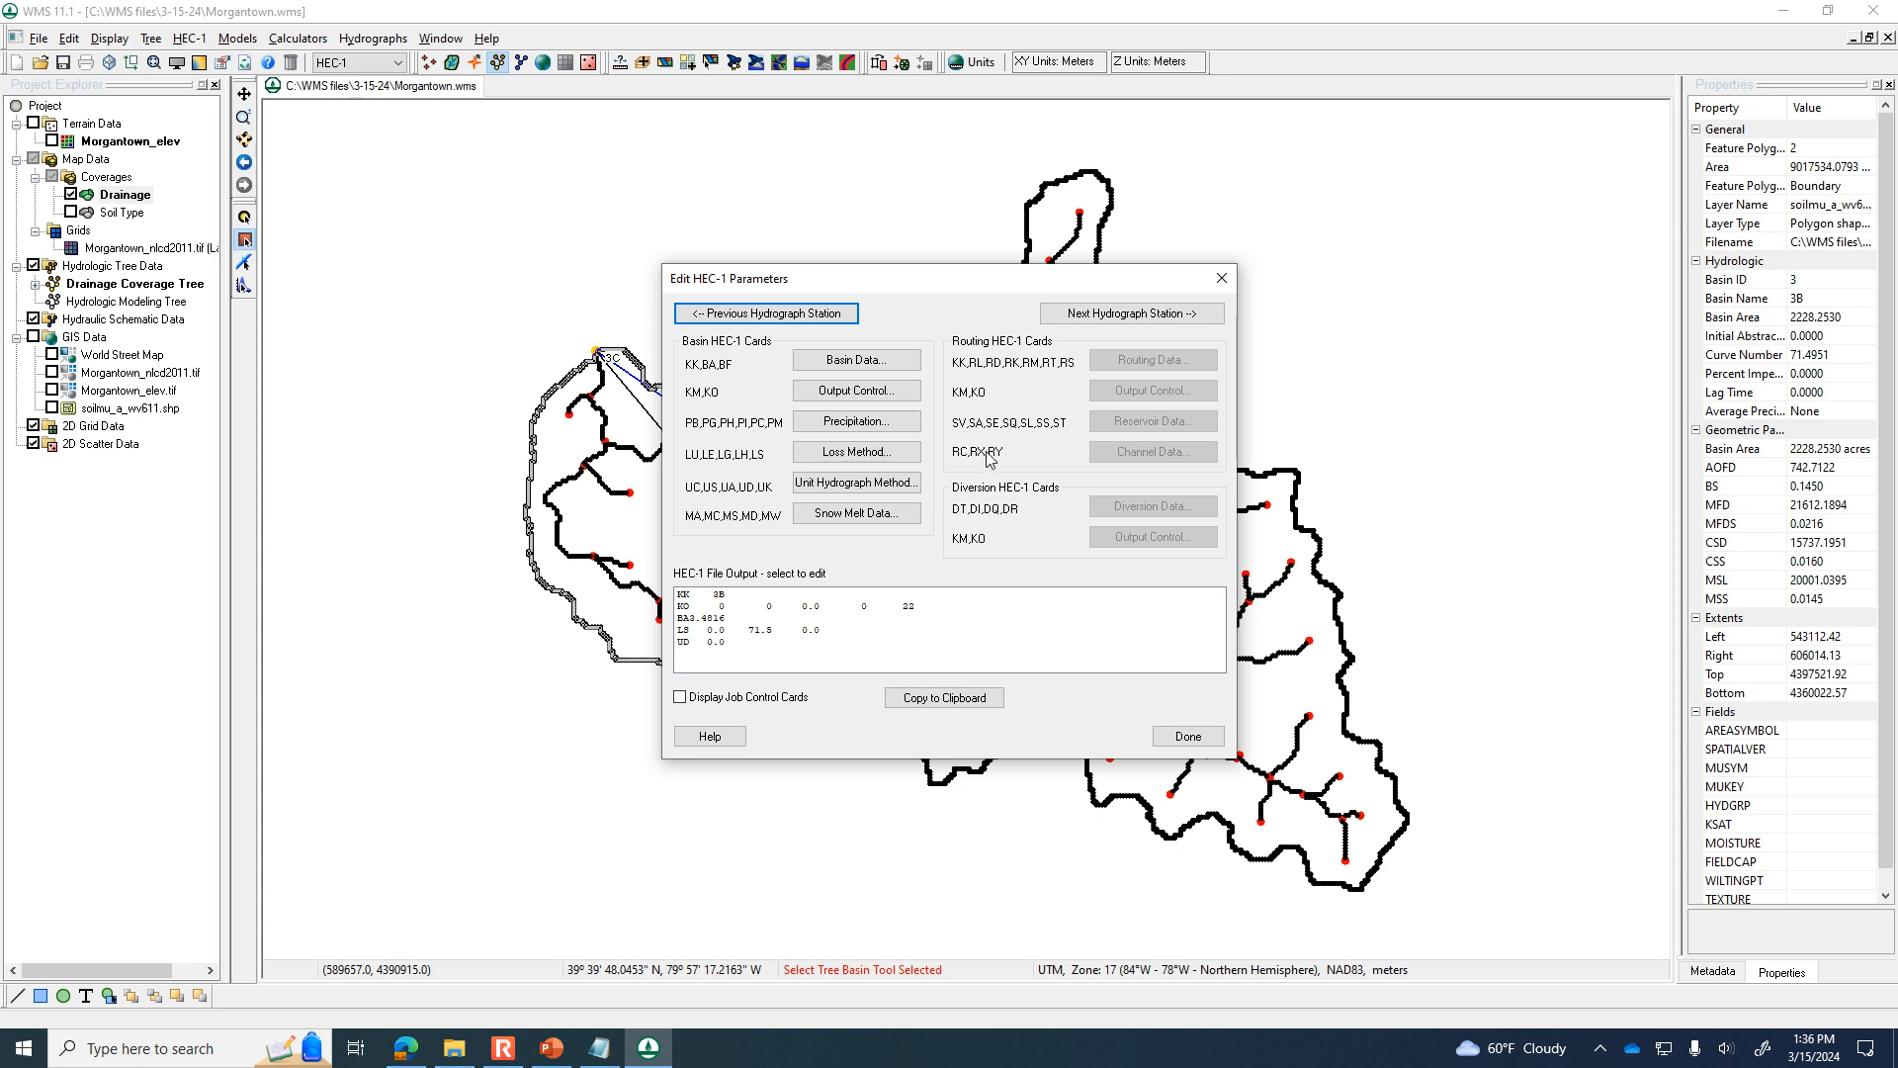
{"action": "left_click_drag", "start_coordinate": [947, 286], "coordinate": [1579, 53]}
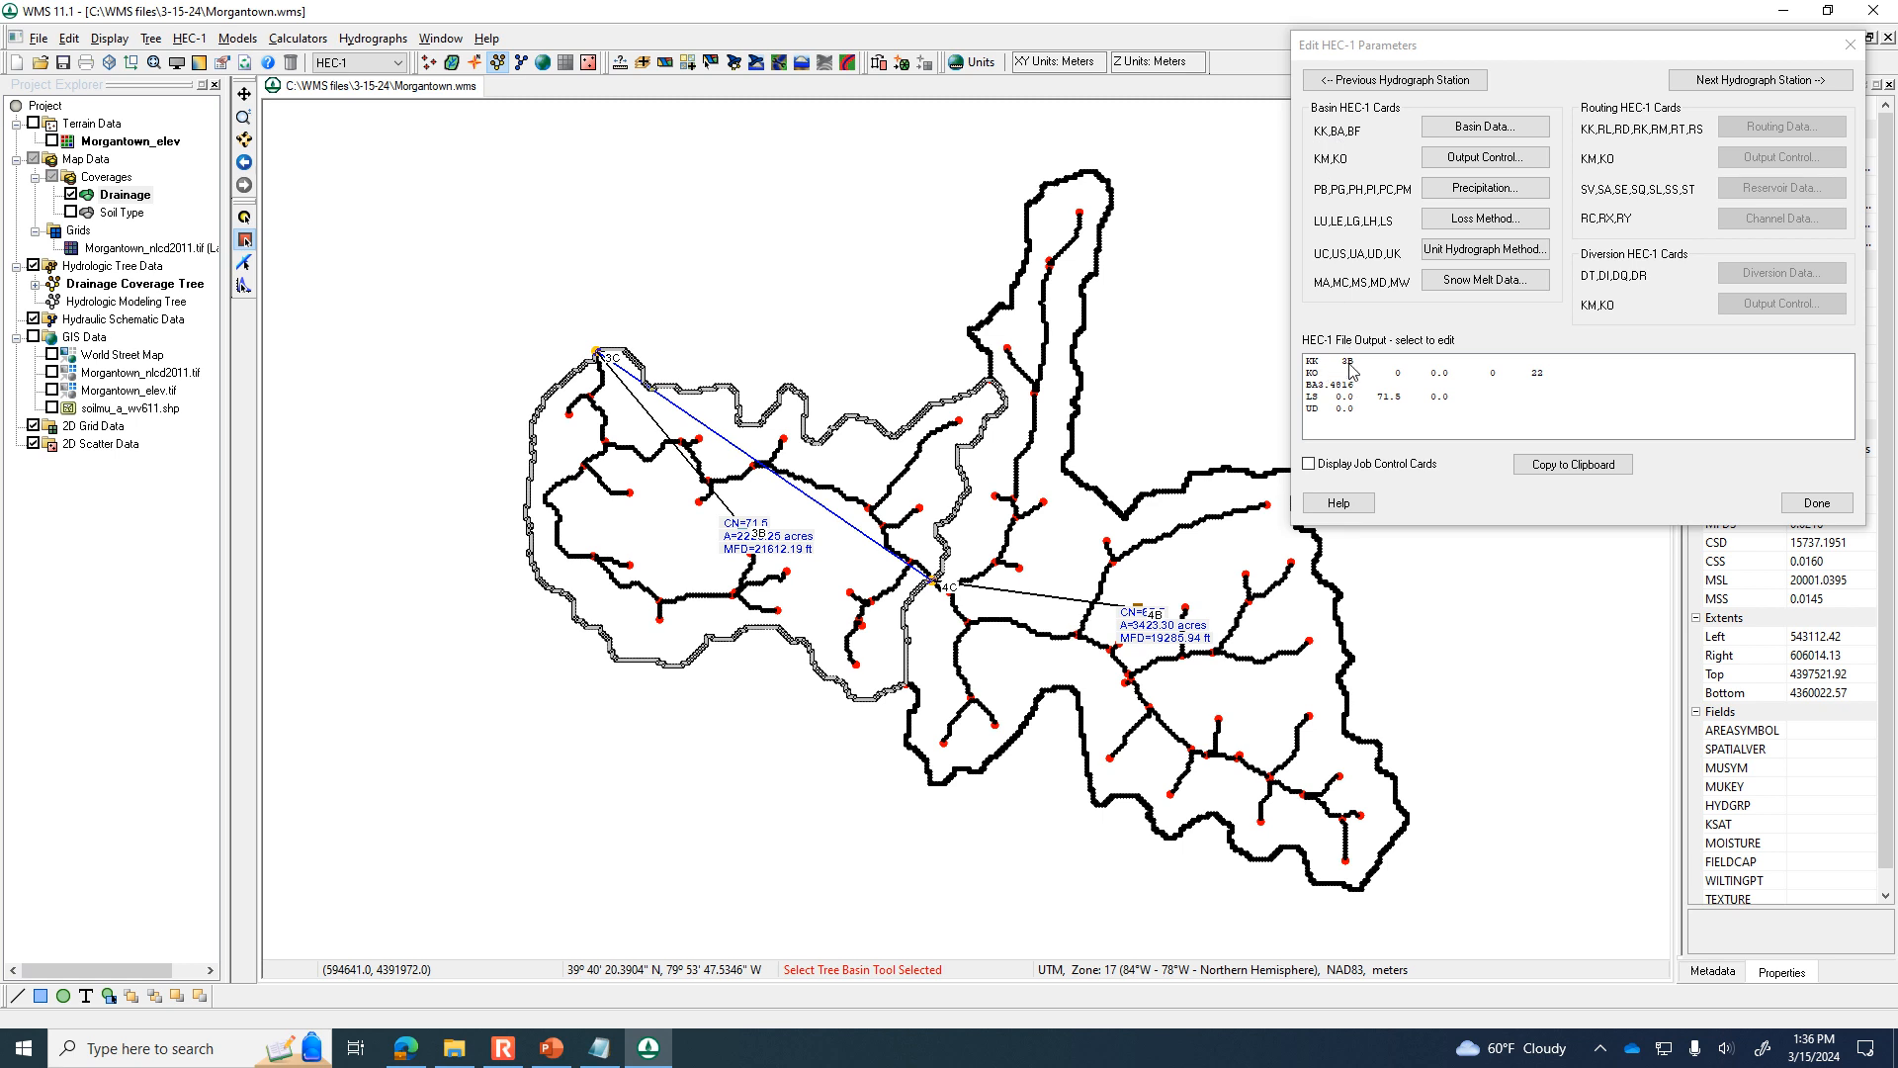
{"action": "left_click", "coordinate": [1496, 130]}
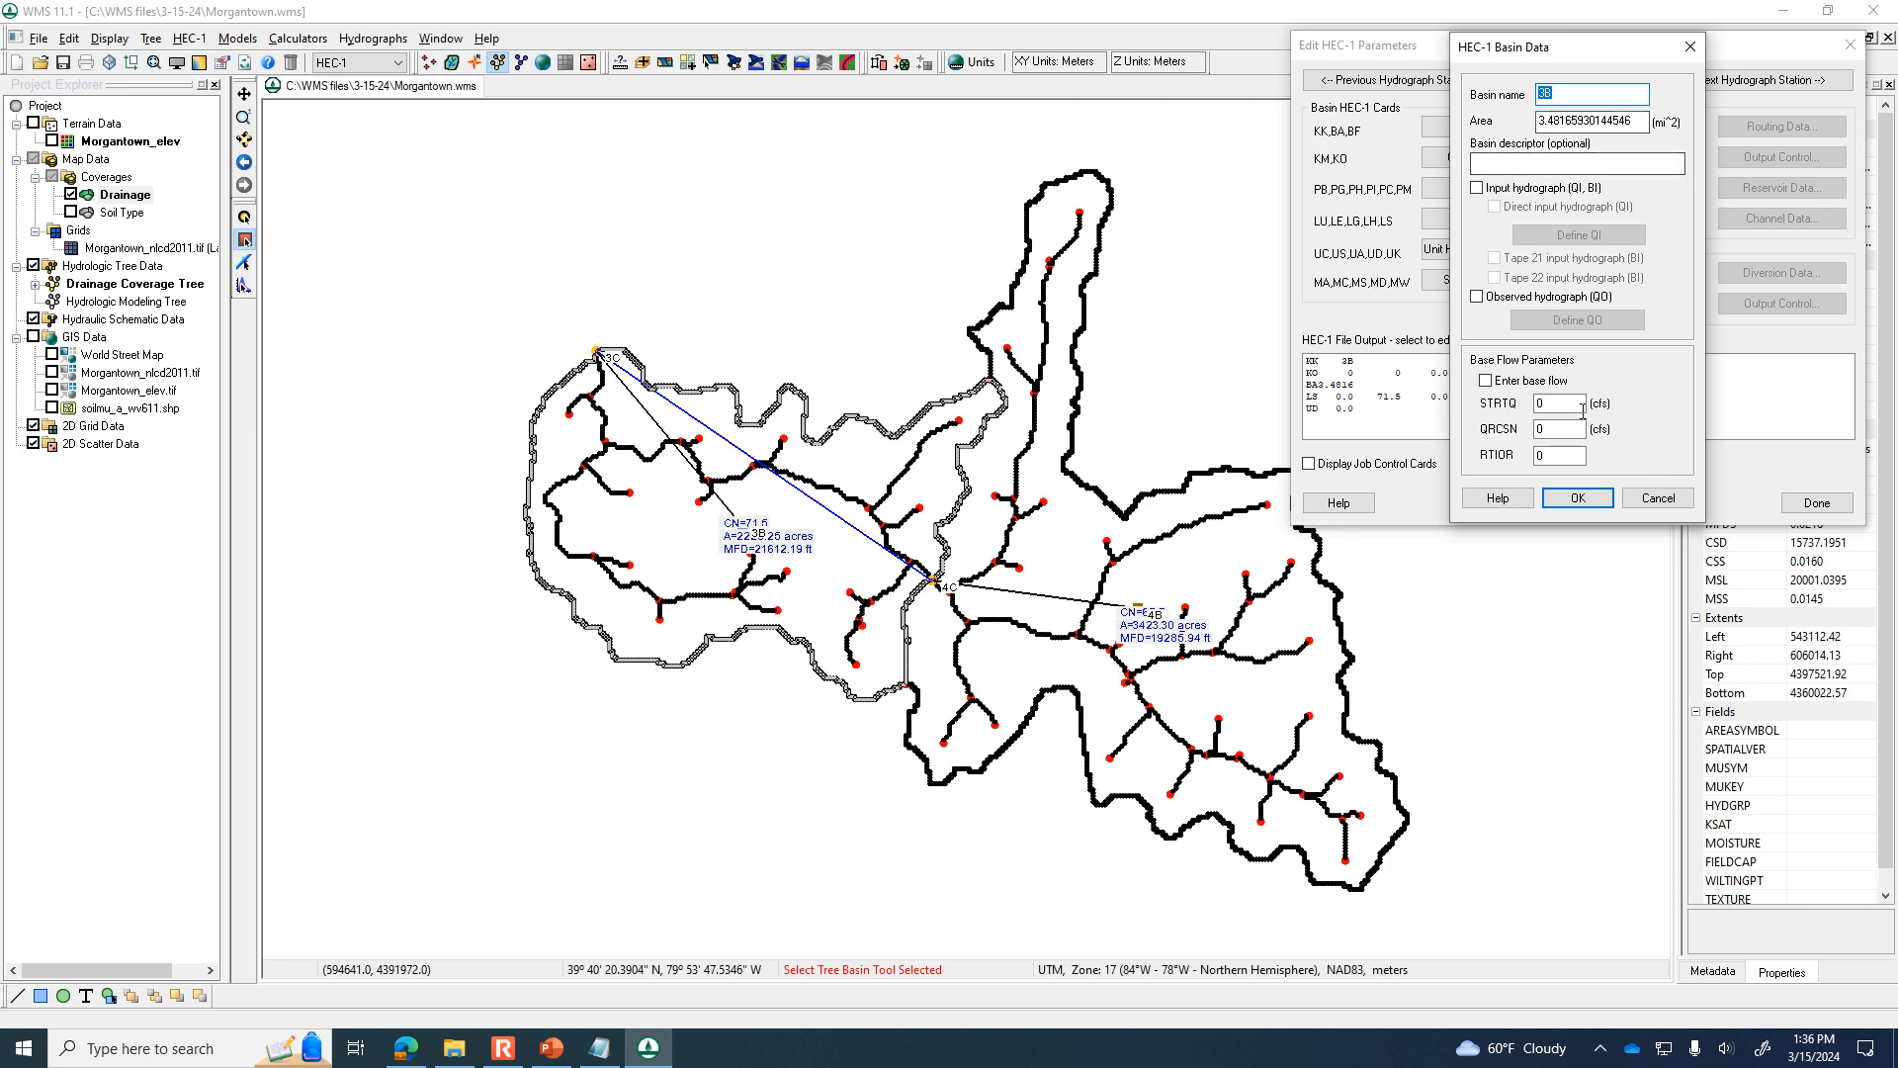
{"action": "left_click", "coordinate": [1659, 497]}
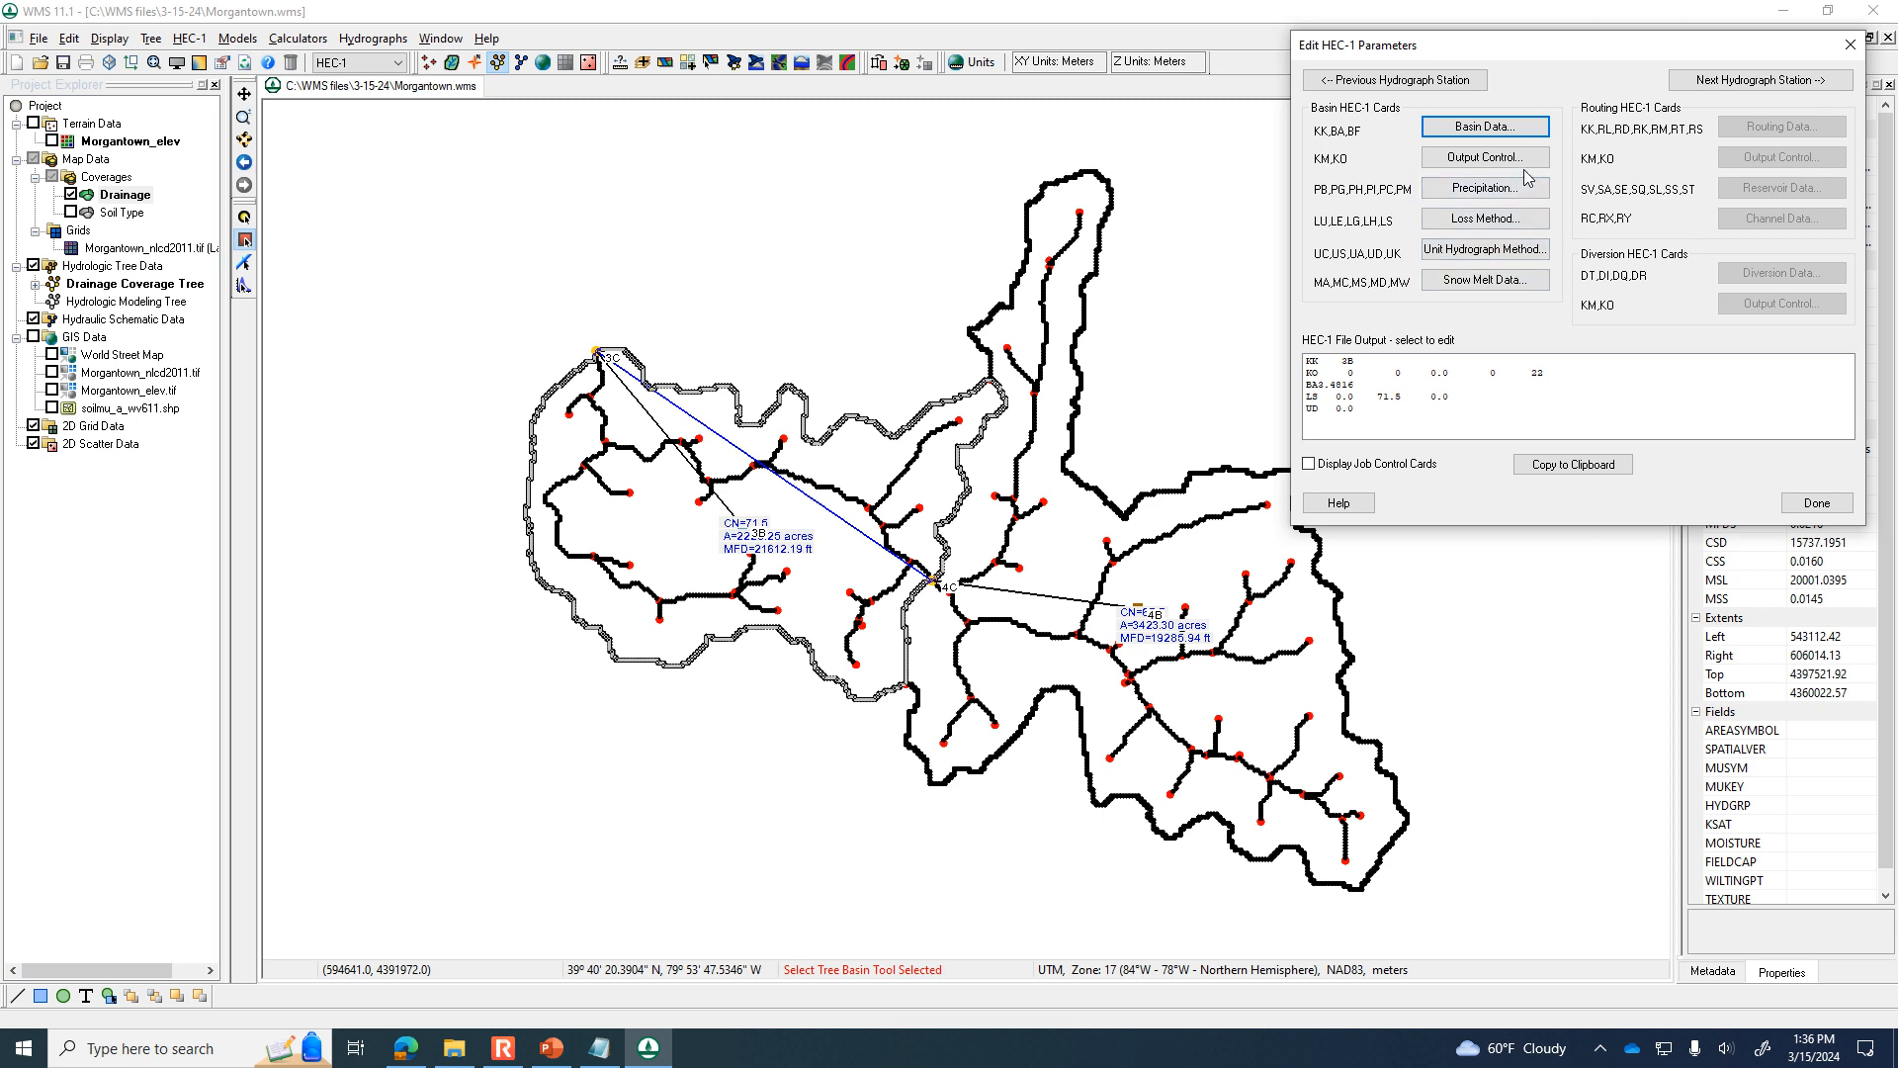
Set basin 3B's precipitation to Basin average (PB), taking the 24-hr, 10 year depth in inches from online NOAA Atlas 14 data.
{"action": "left_click", "coordinate": [1507, 192]}
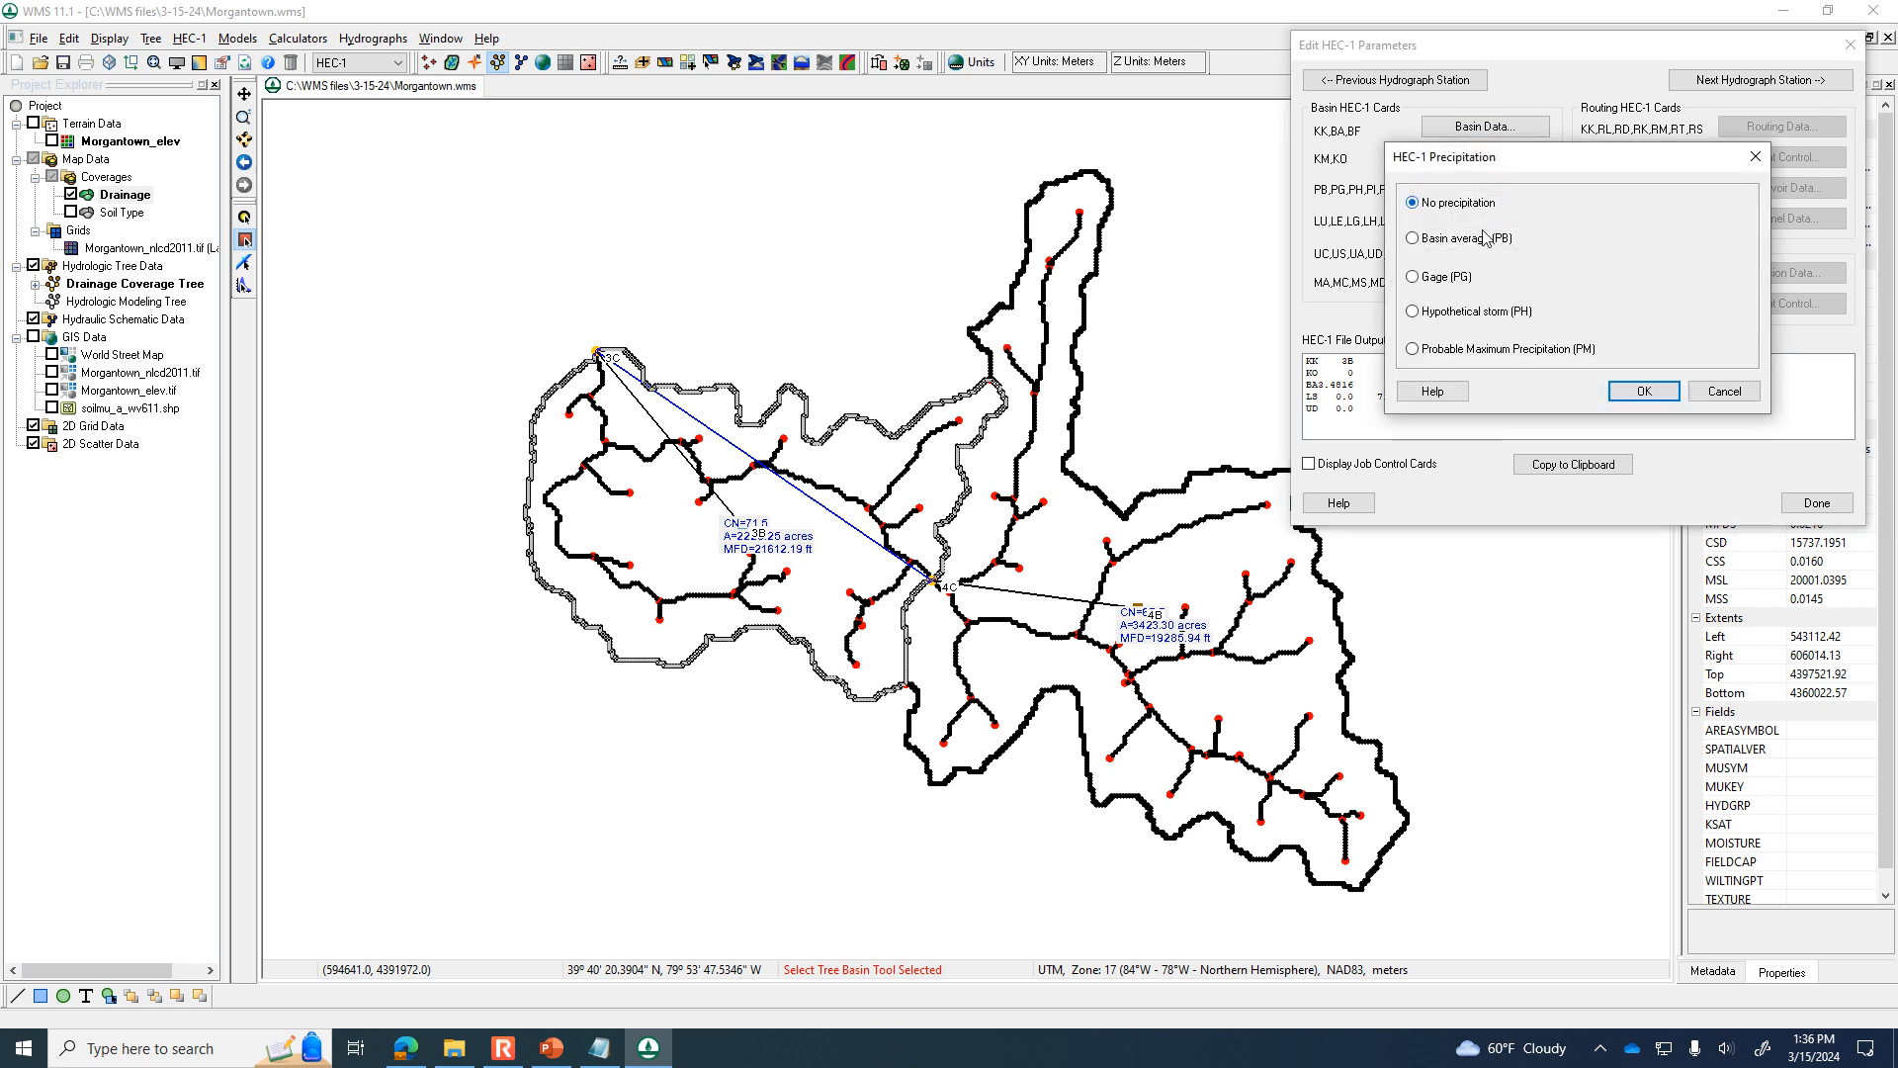
{"action": "left_click", "coordinate": [1482, 242]}
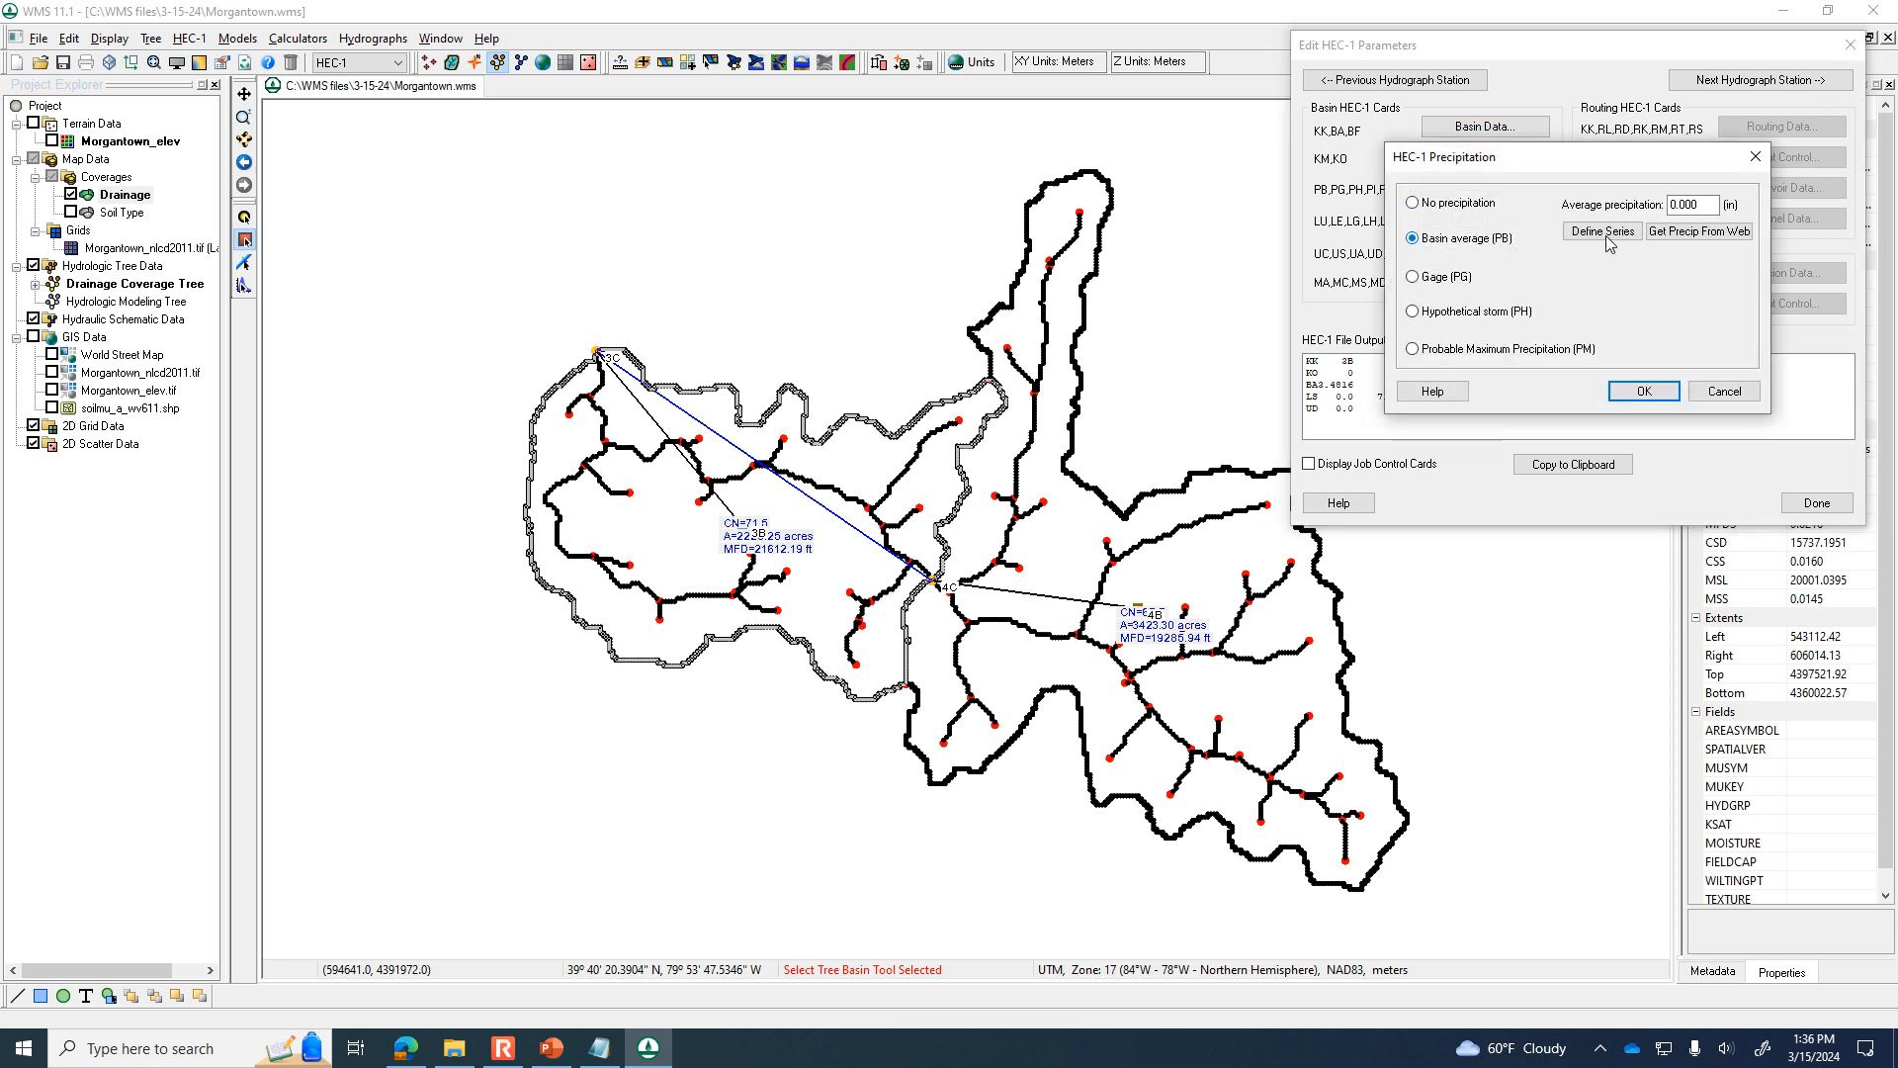
{"action": "left_click", "coordinate": [1699, 233]}
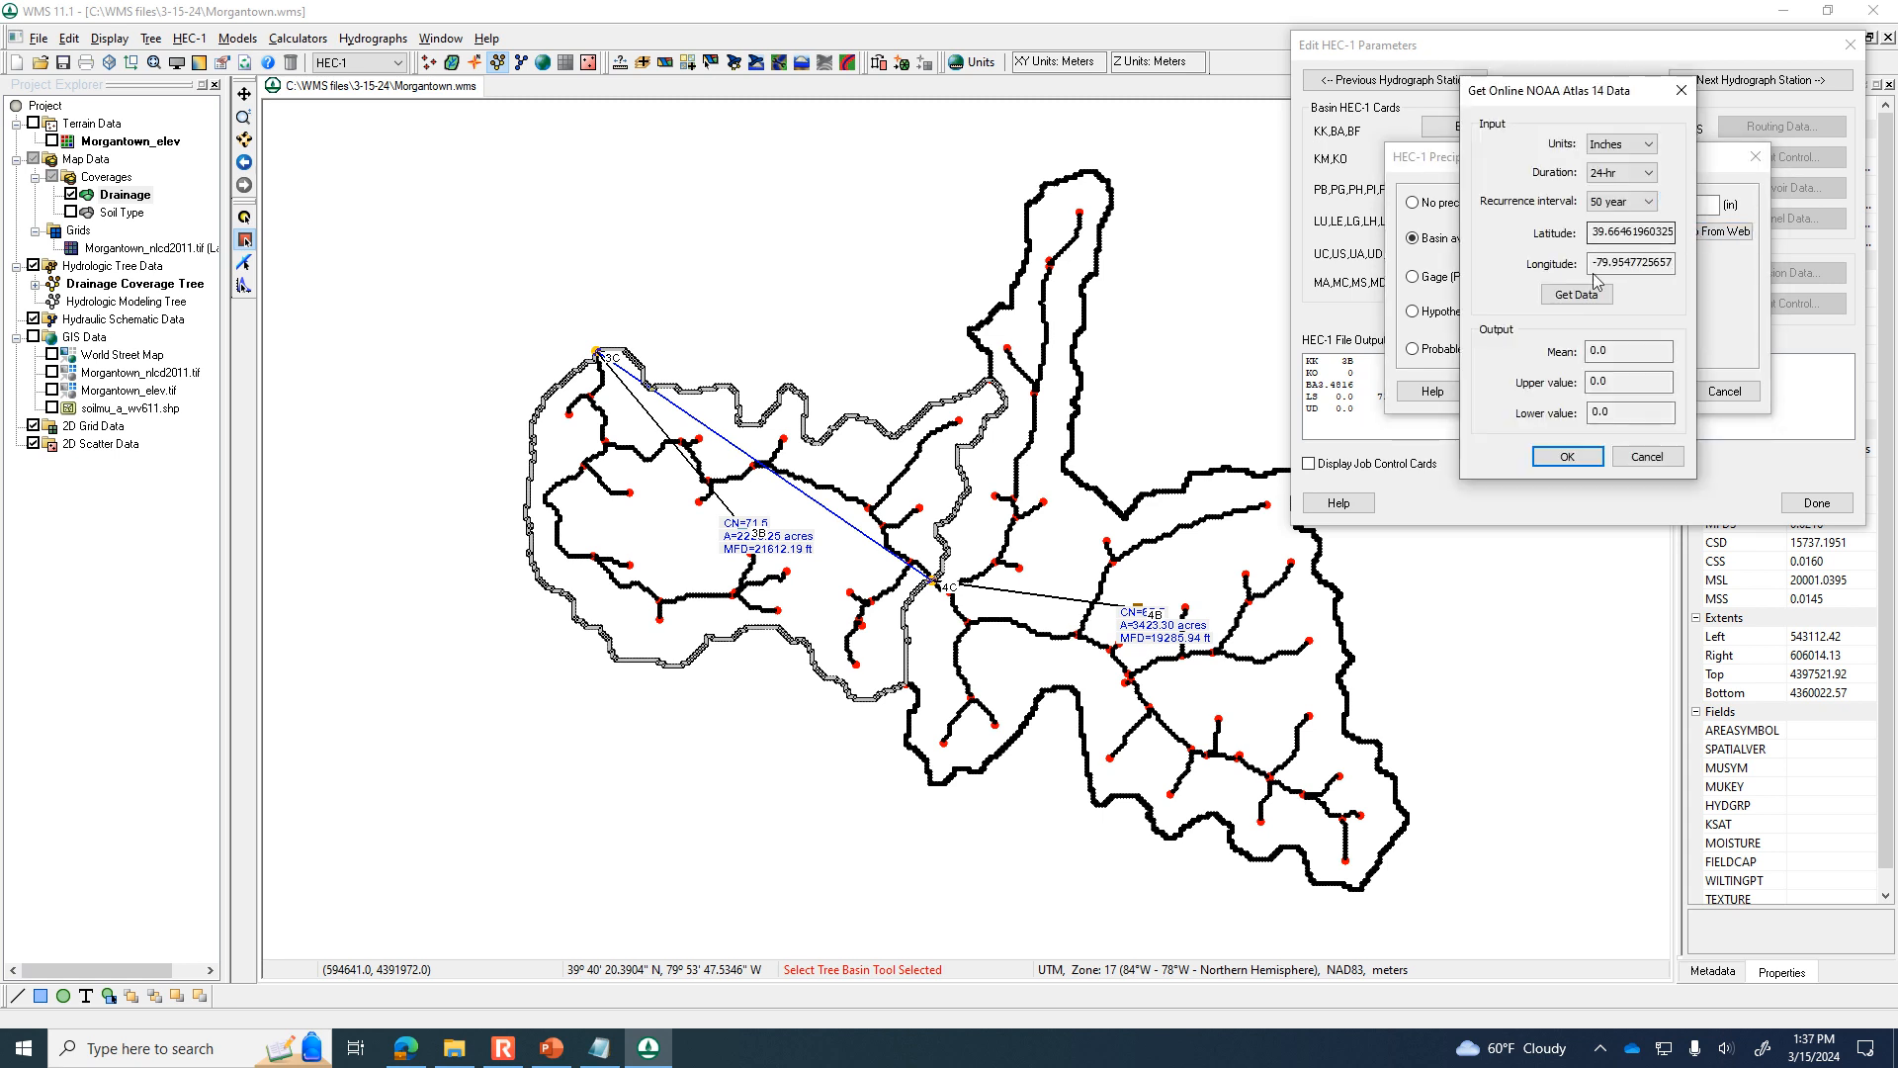
{"action": "left_click", "coordinate": [1577, 297]}
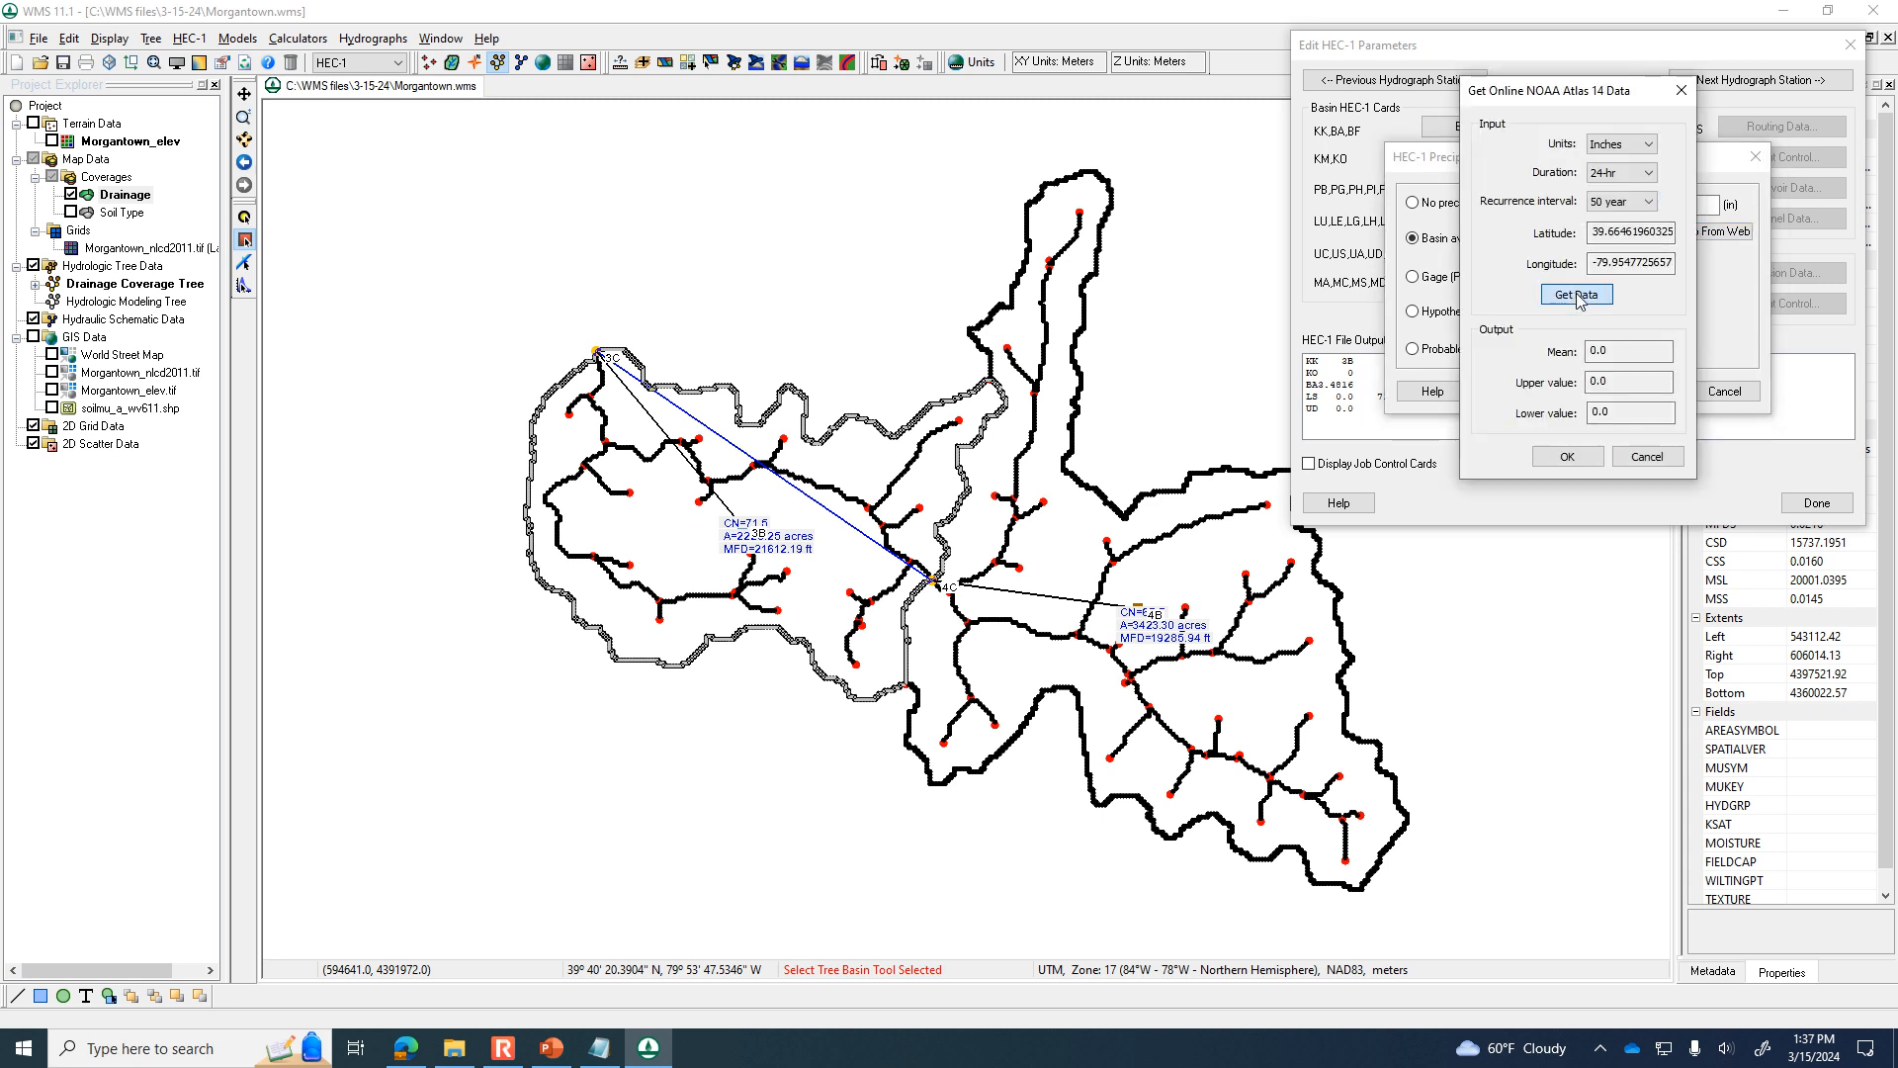
{"action": "left_click", "coordinate": [1628, 203]}
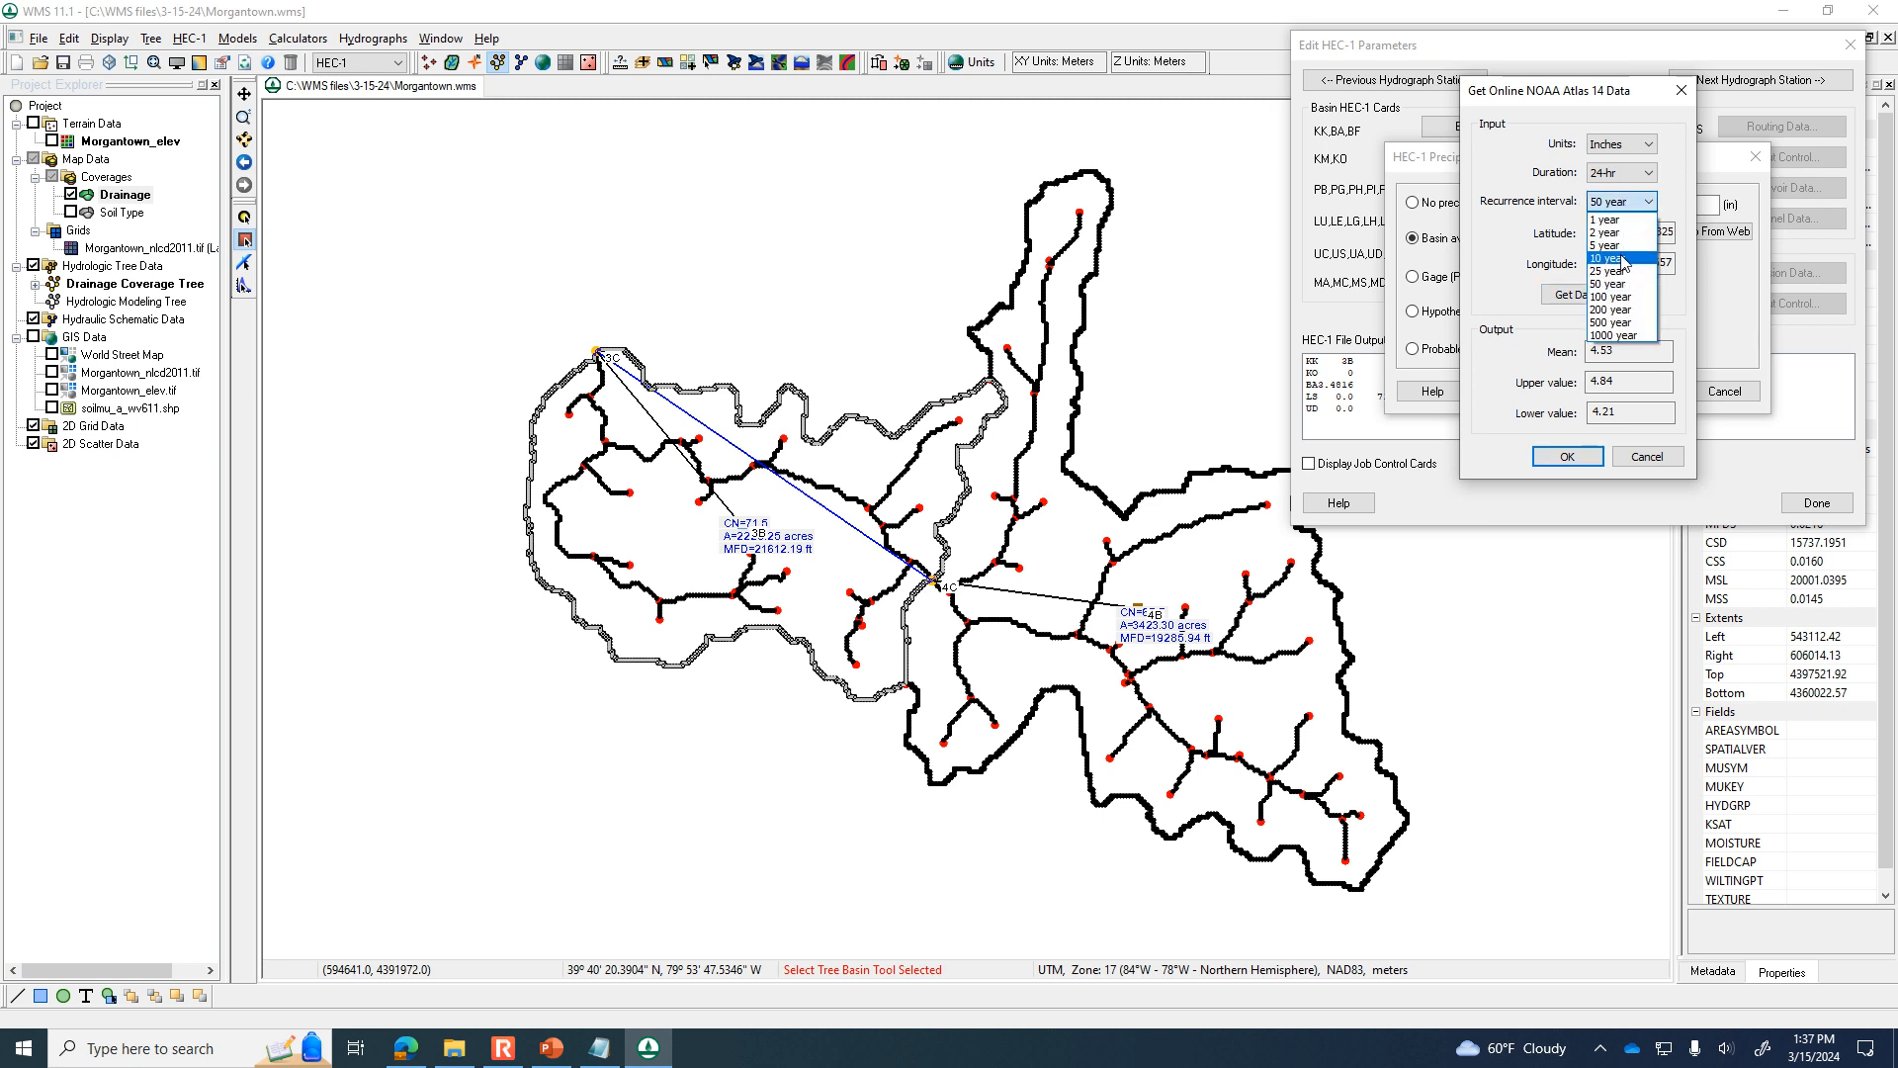
{"action": "left_click", "coordinate": [1623, 255]}
{"action": "left_click", "coordinate": [1594, 296]}
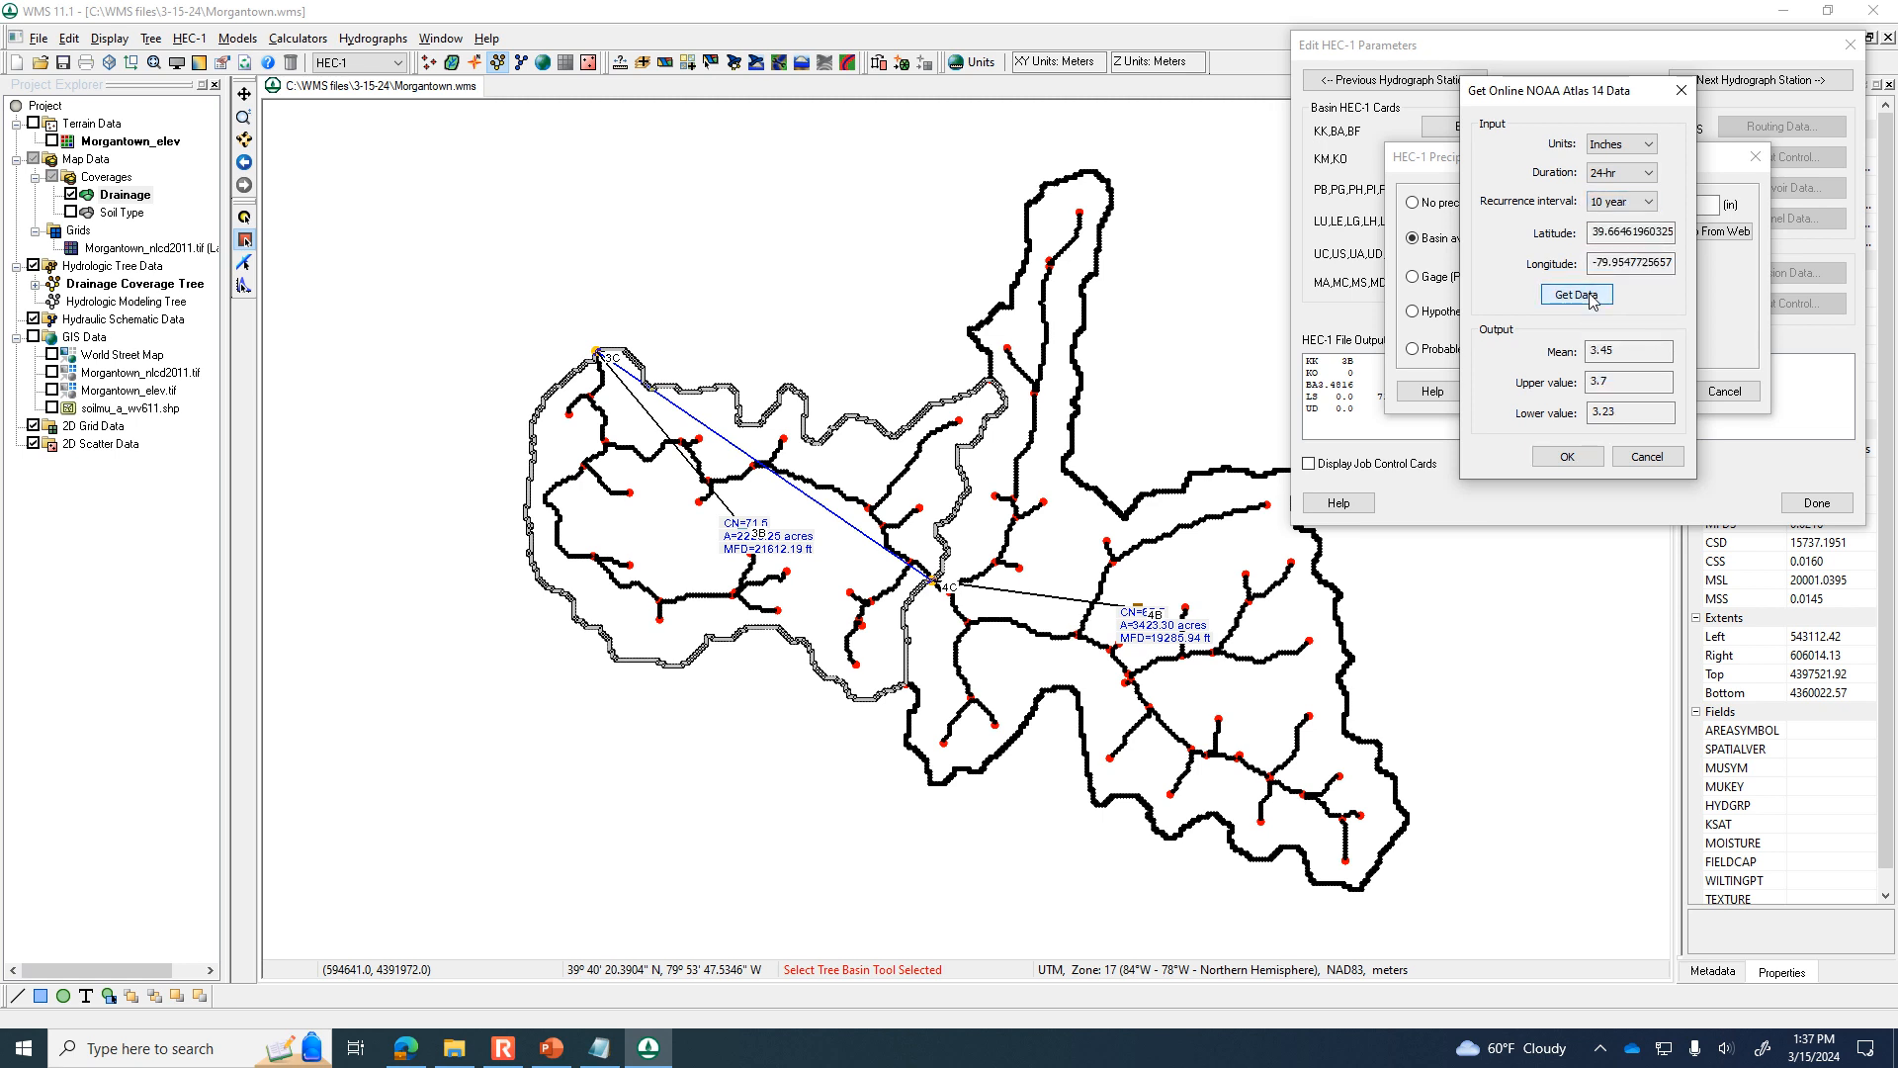
{"action": "left_click", "coordinate": [1567, 456]}
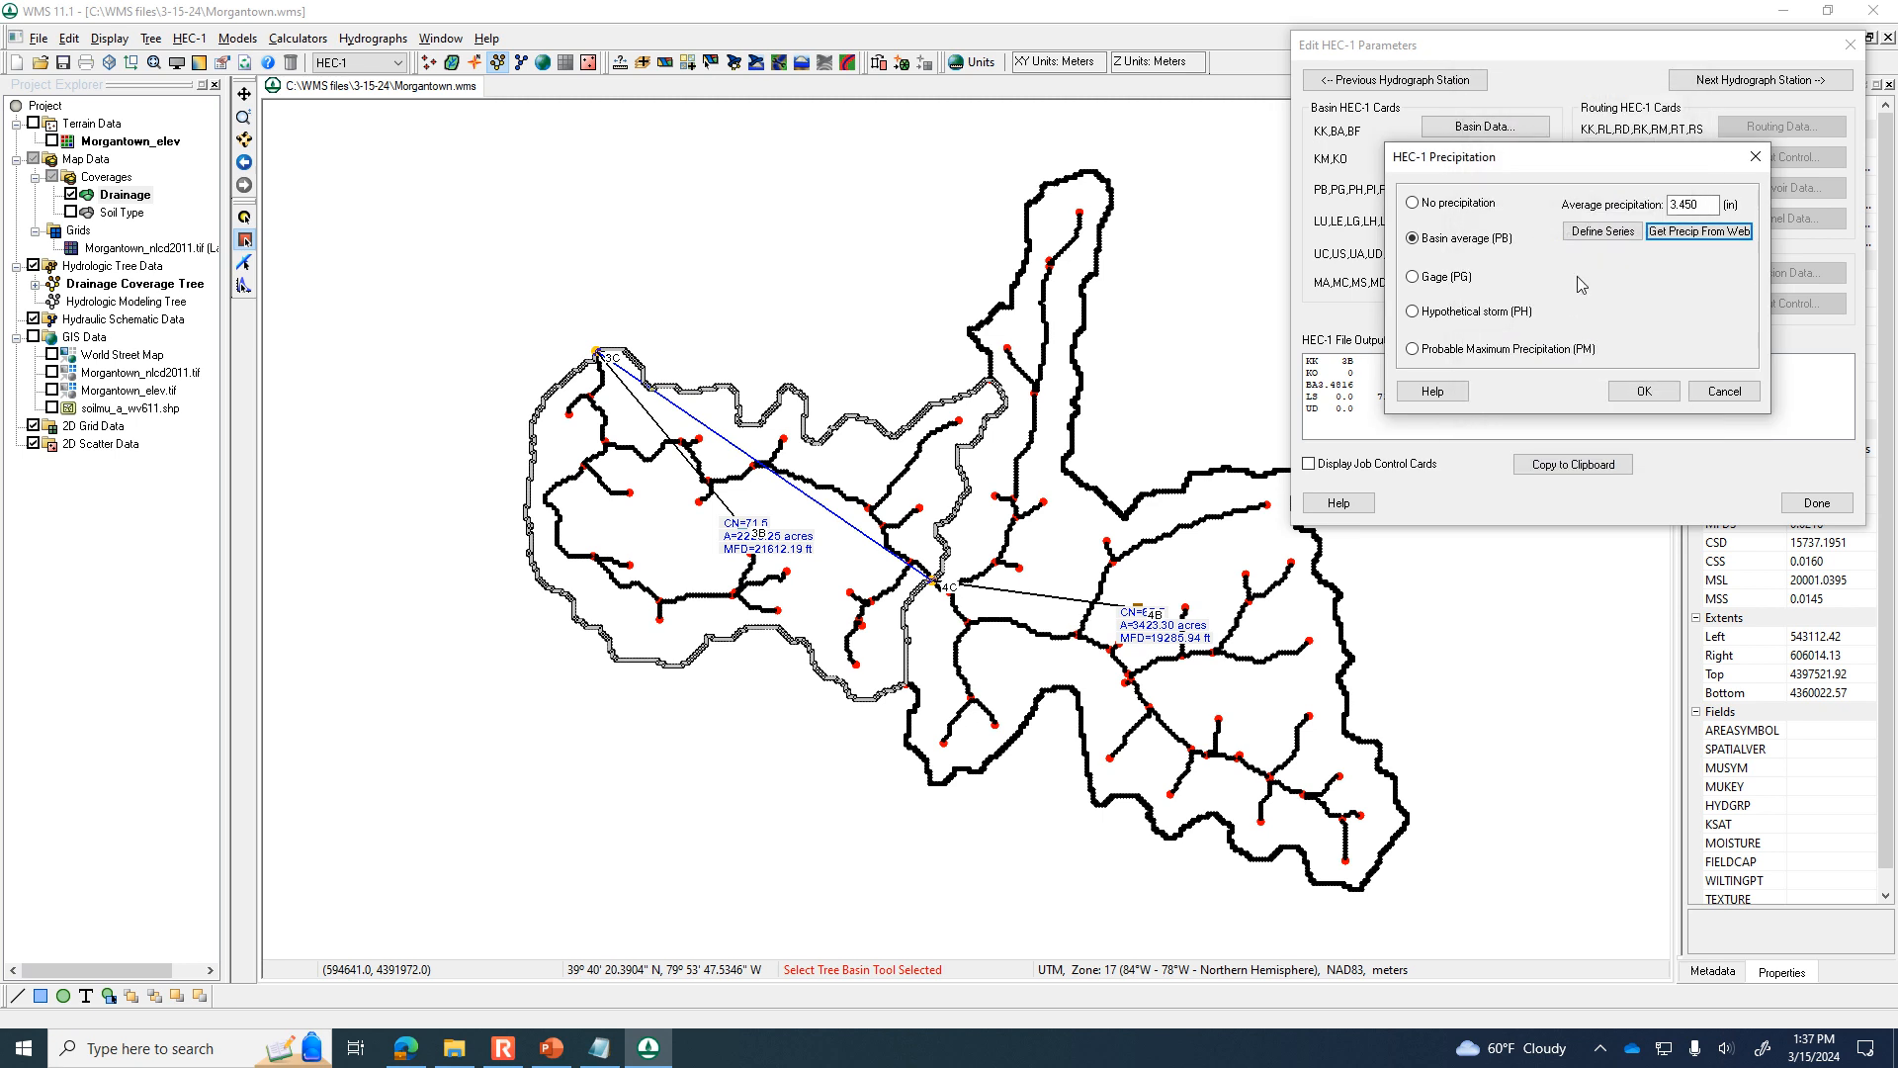
Assign the typeII-24hour distribution curve to basin 3B's average precipitation and accept the precipitation settings.
{"action": "left_click", "coordinate": [1603, 234]}
{"action": "left_click", "coordinate": [1694, 414]}
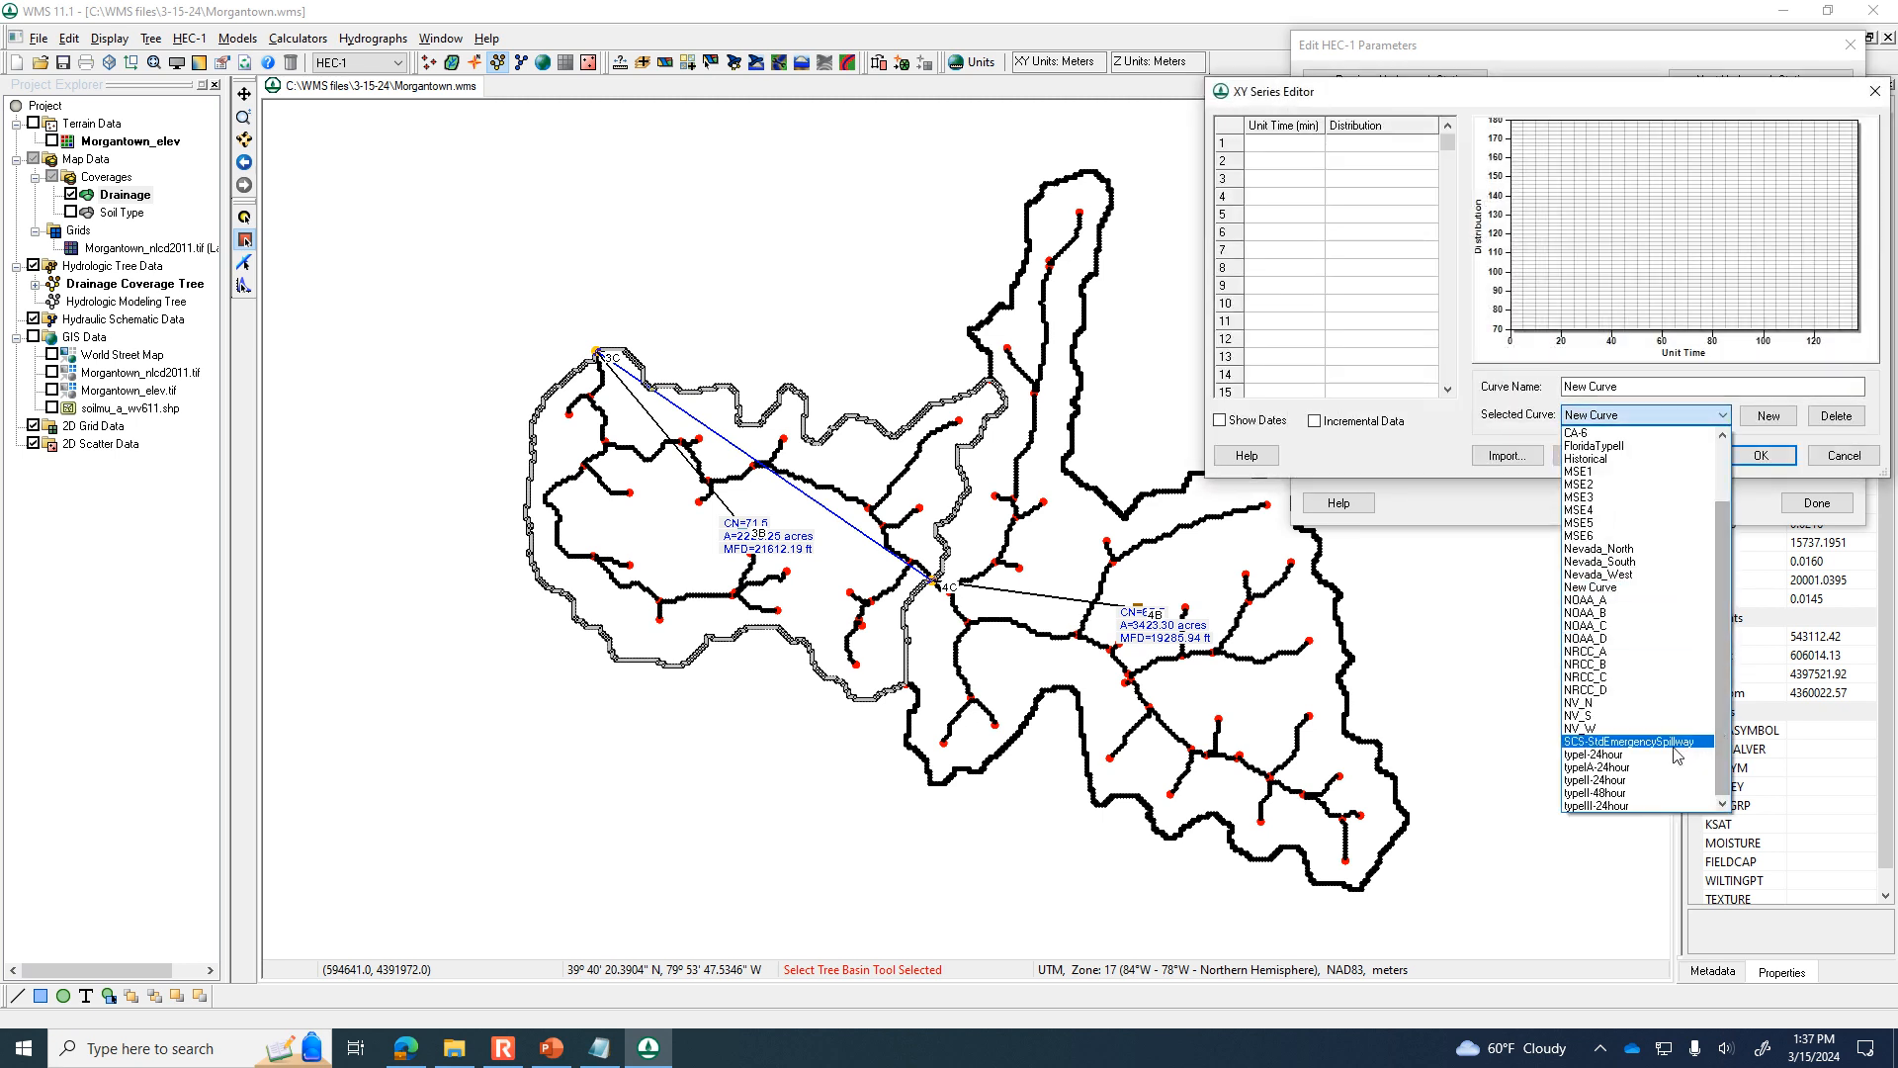
{"action": "left_click", "coordinate": [1671, 779]}
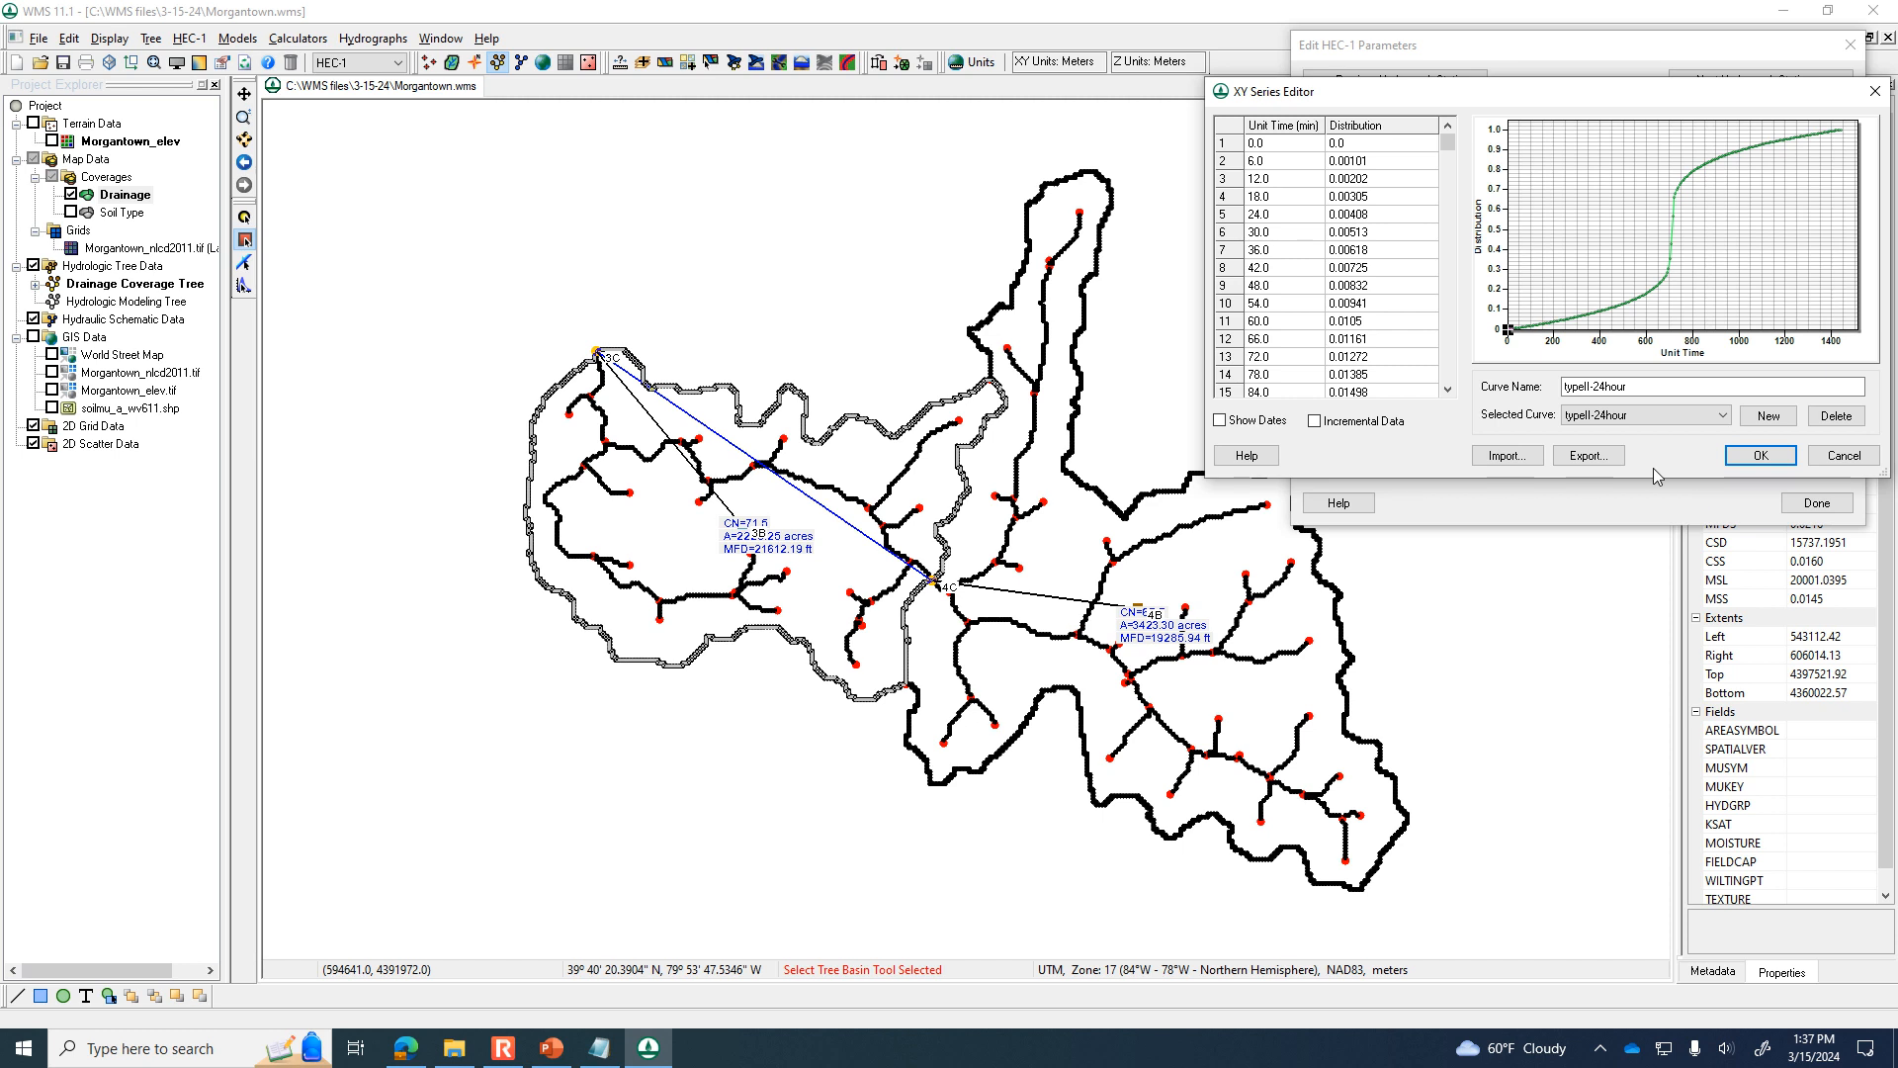
{"action": "left_click", "coordinate": [1752, 456]}
{"action": "left_click", "coordinate": [1668, 396]}
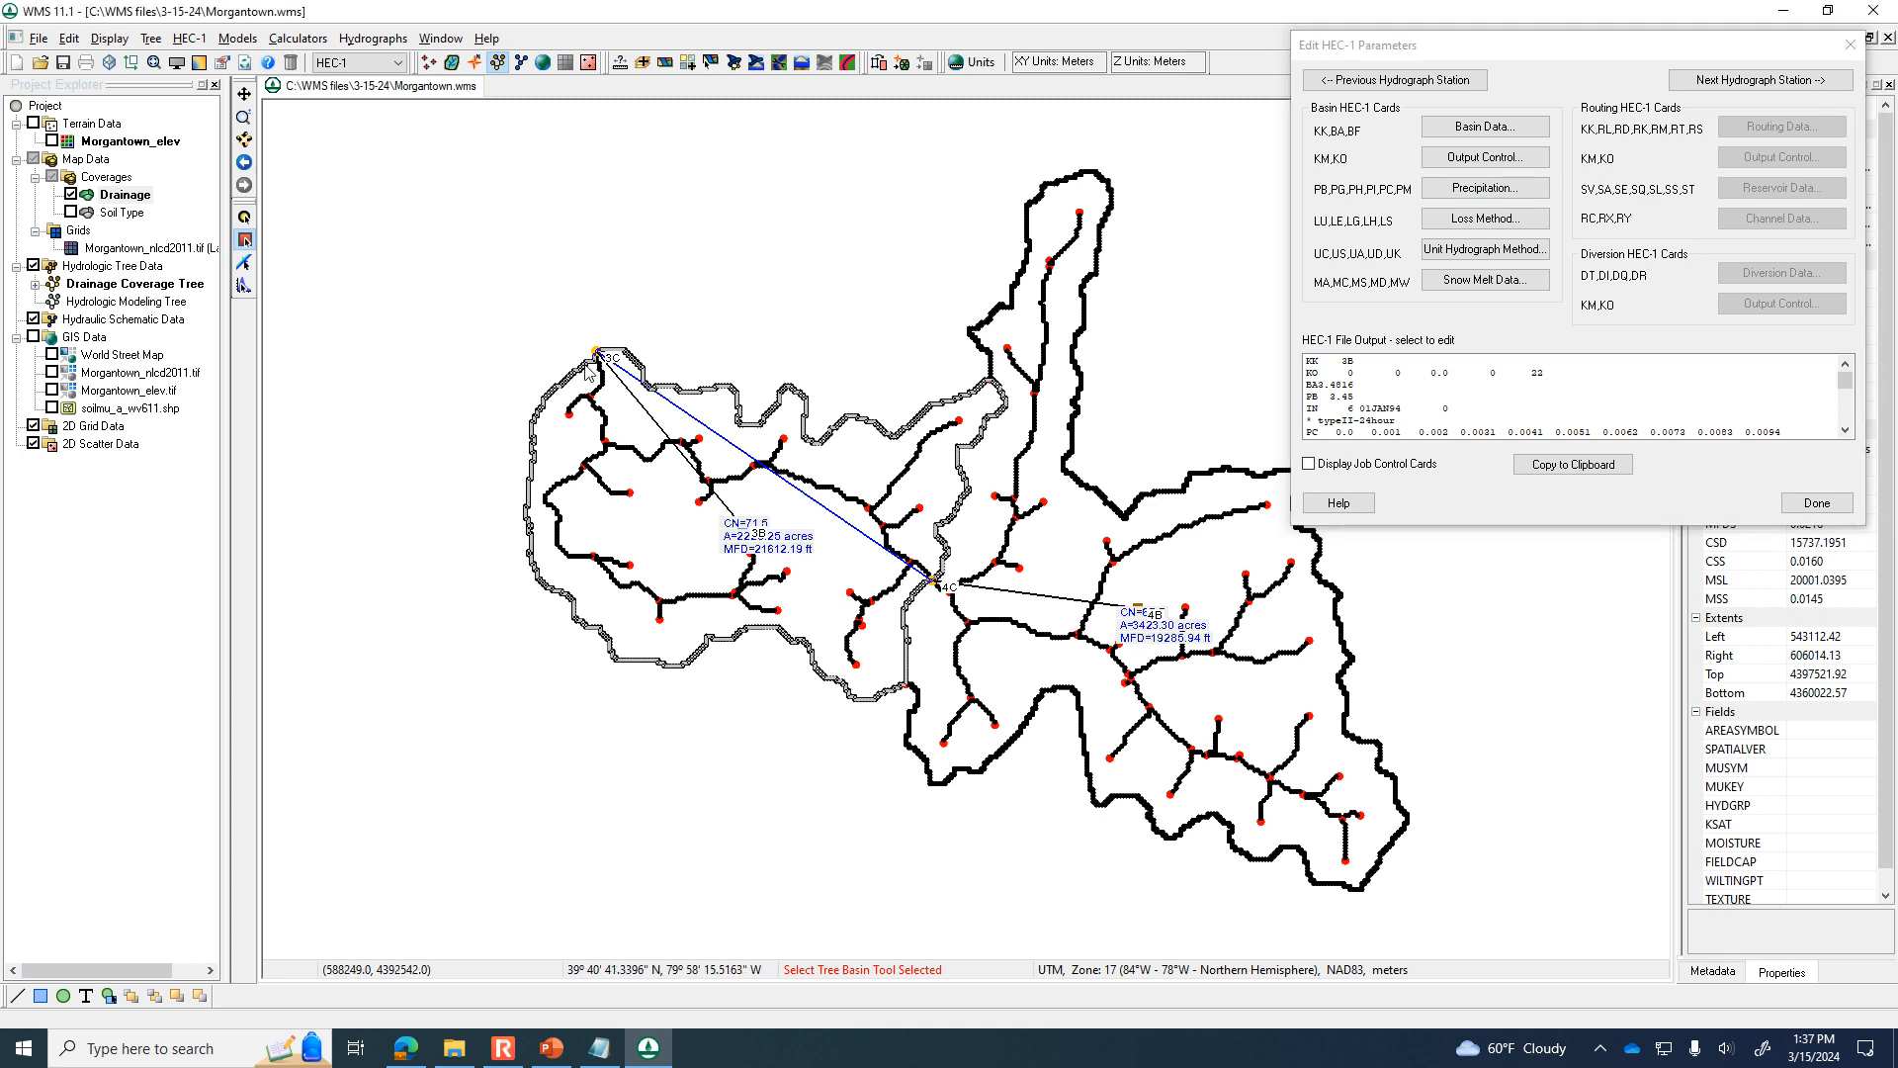
Check the SCS curve number loss method settings of basin 3B without changing them.
{"action": "left_click", "coordinate": [1483, 219]}
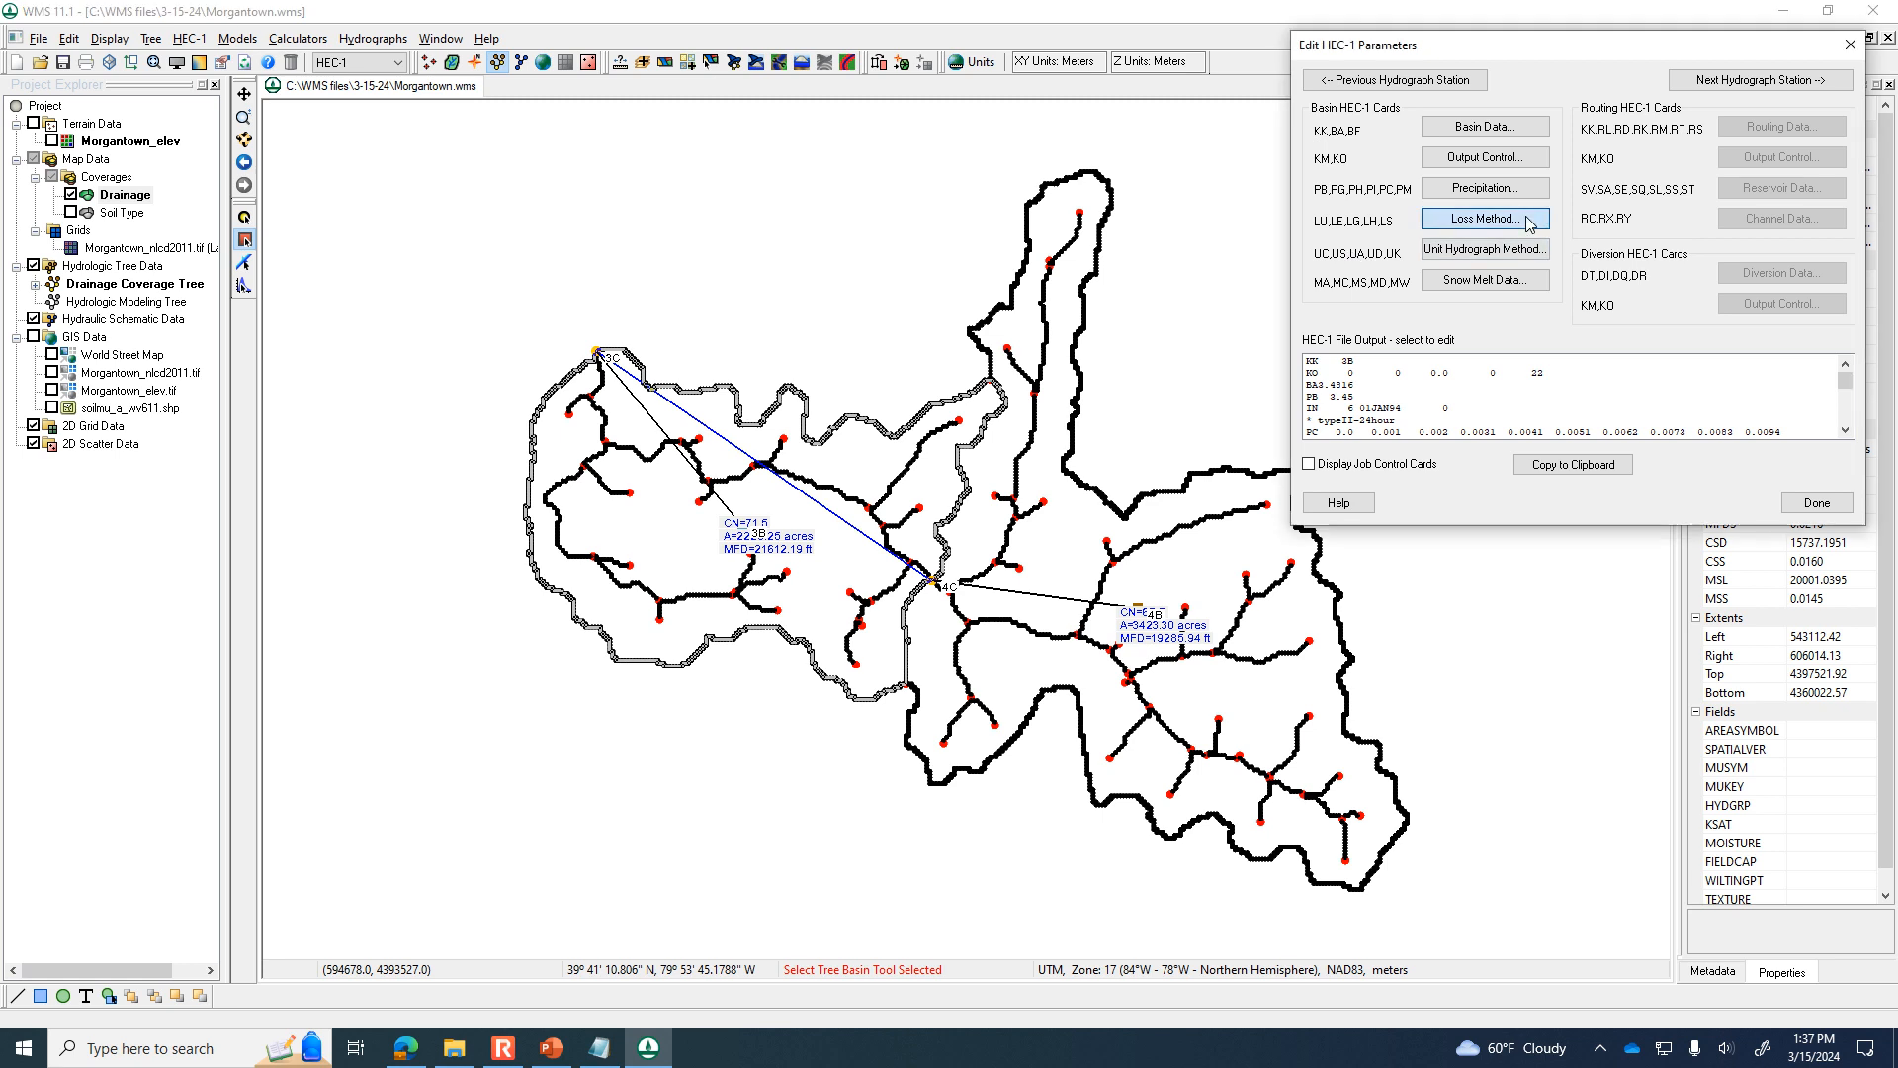
{"action": "left_click", "coordinate": [1655, 247]}
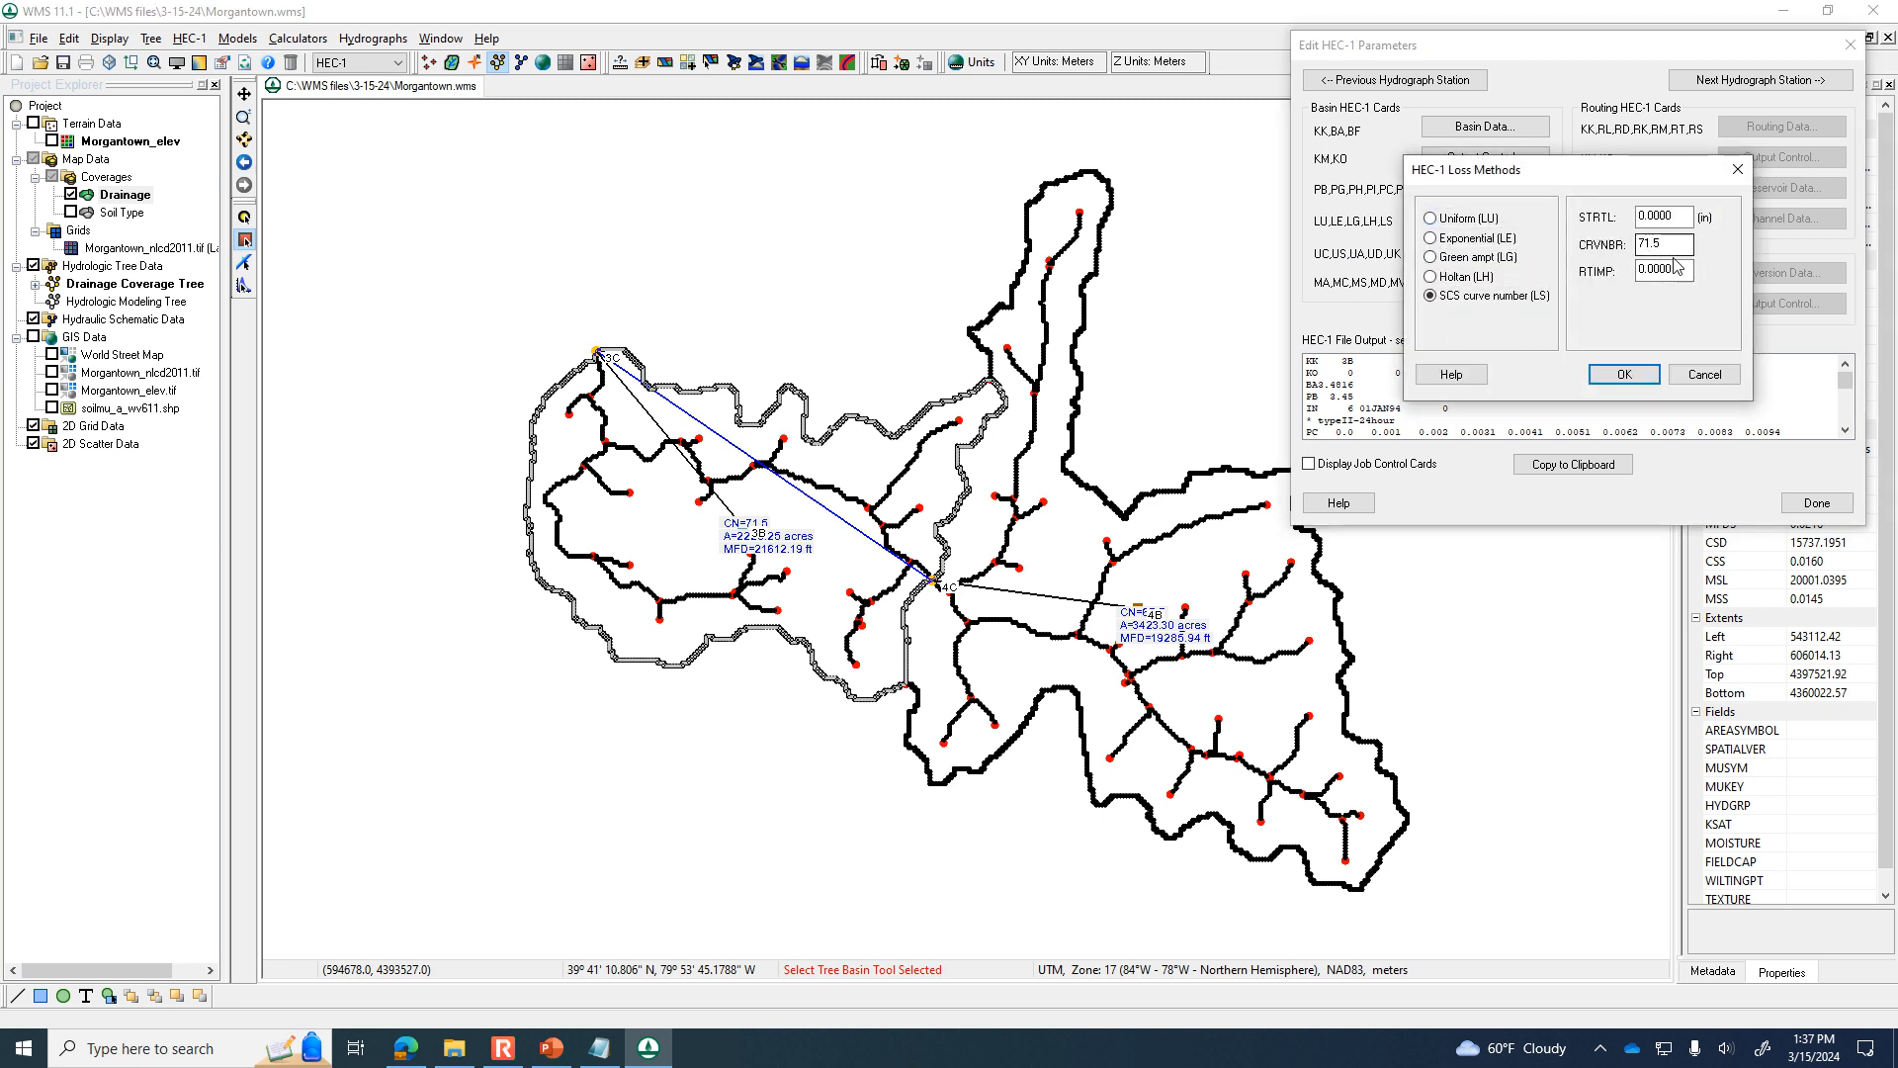
{"action": "left_click", "coordinate": [1704, 374]}
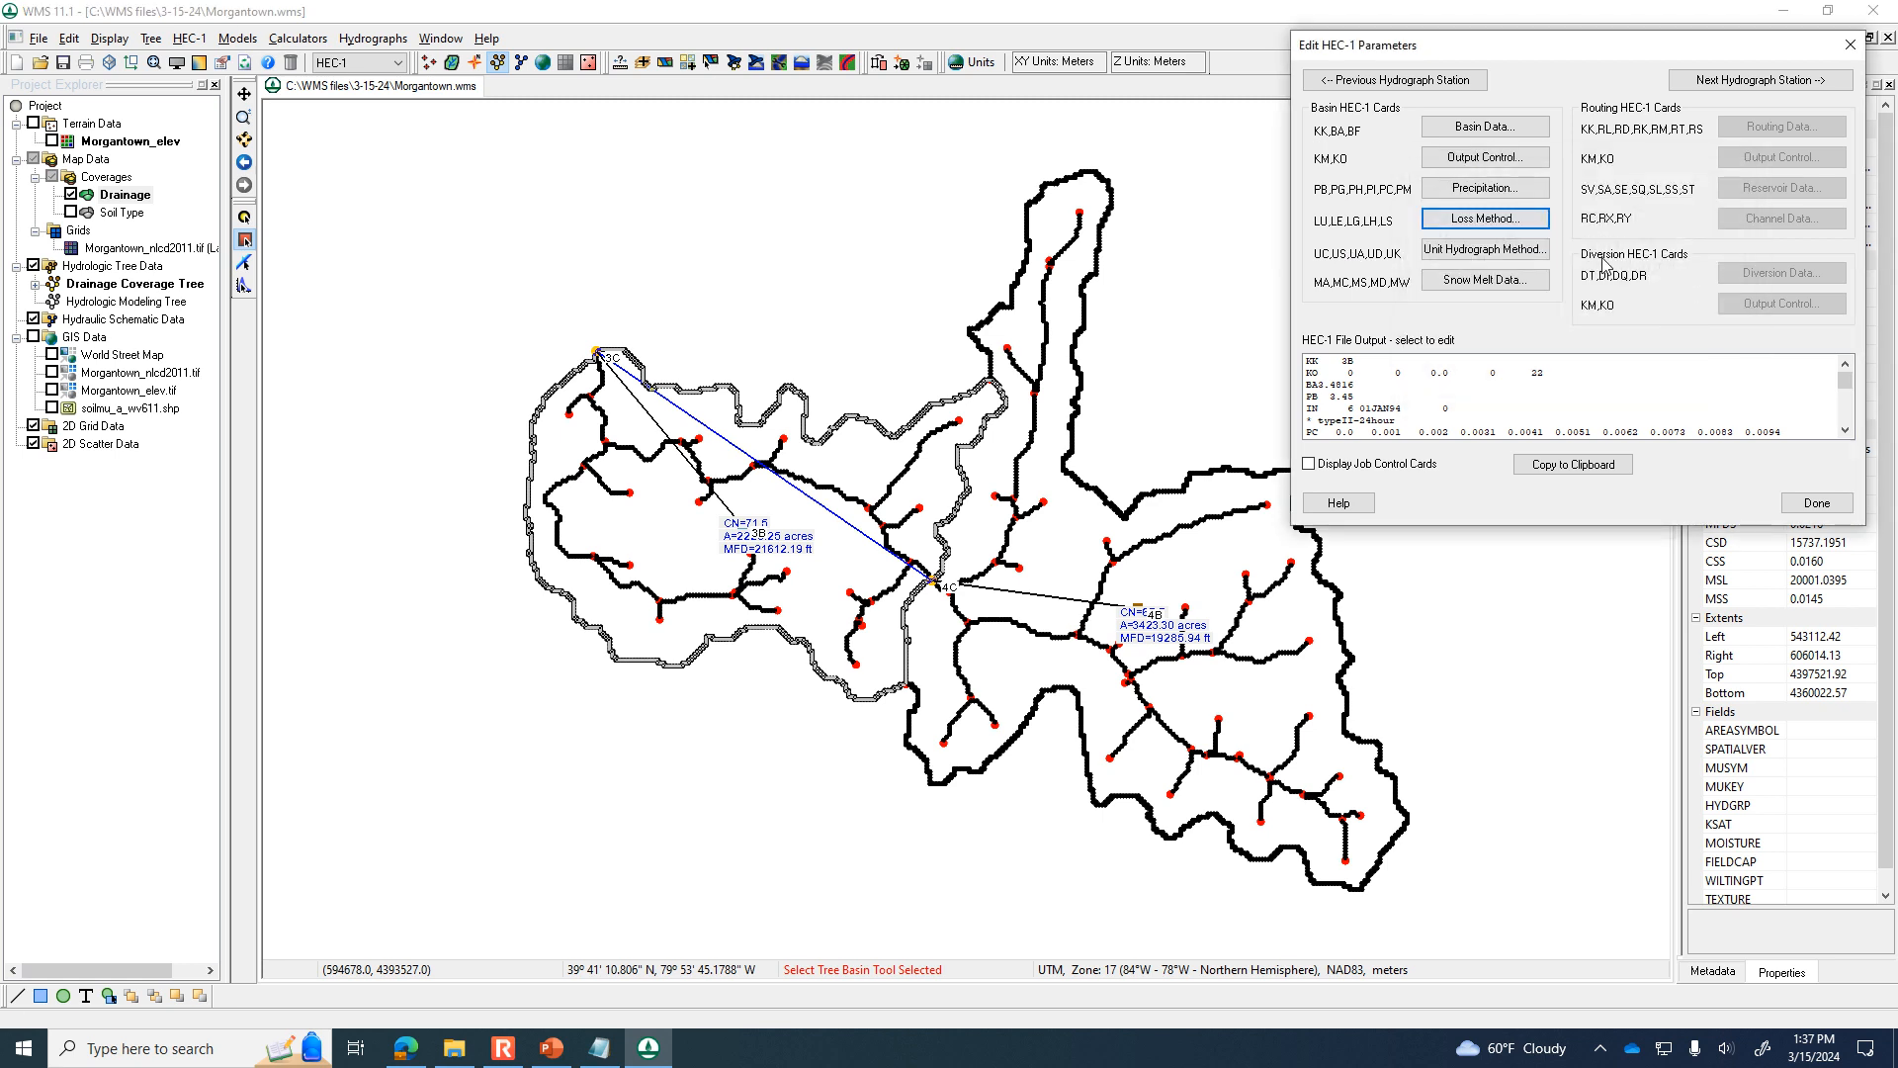
Compute basin 3B's lag time from basin data with the SCS Method, apply it to the SCS dimensionless unit hydrograph, and finish its parameters.
{"action": "left_click", "coordinate": [1514, 253]}
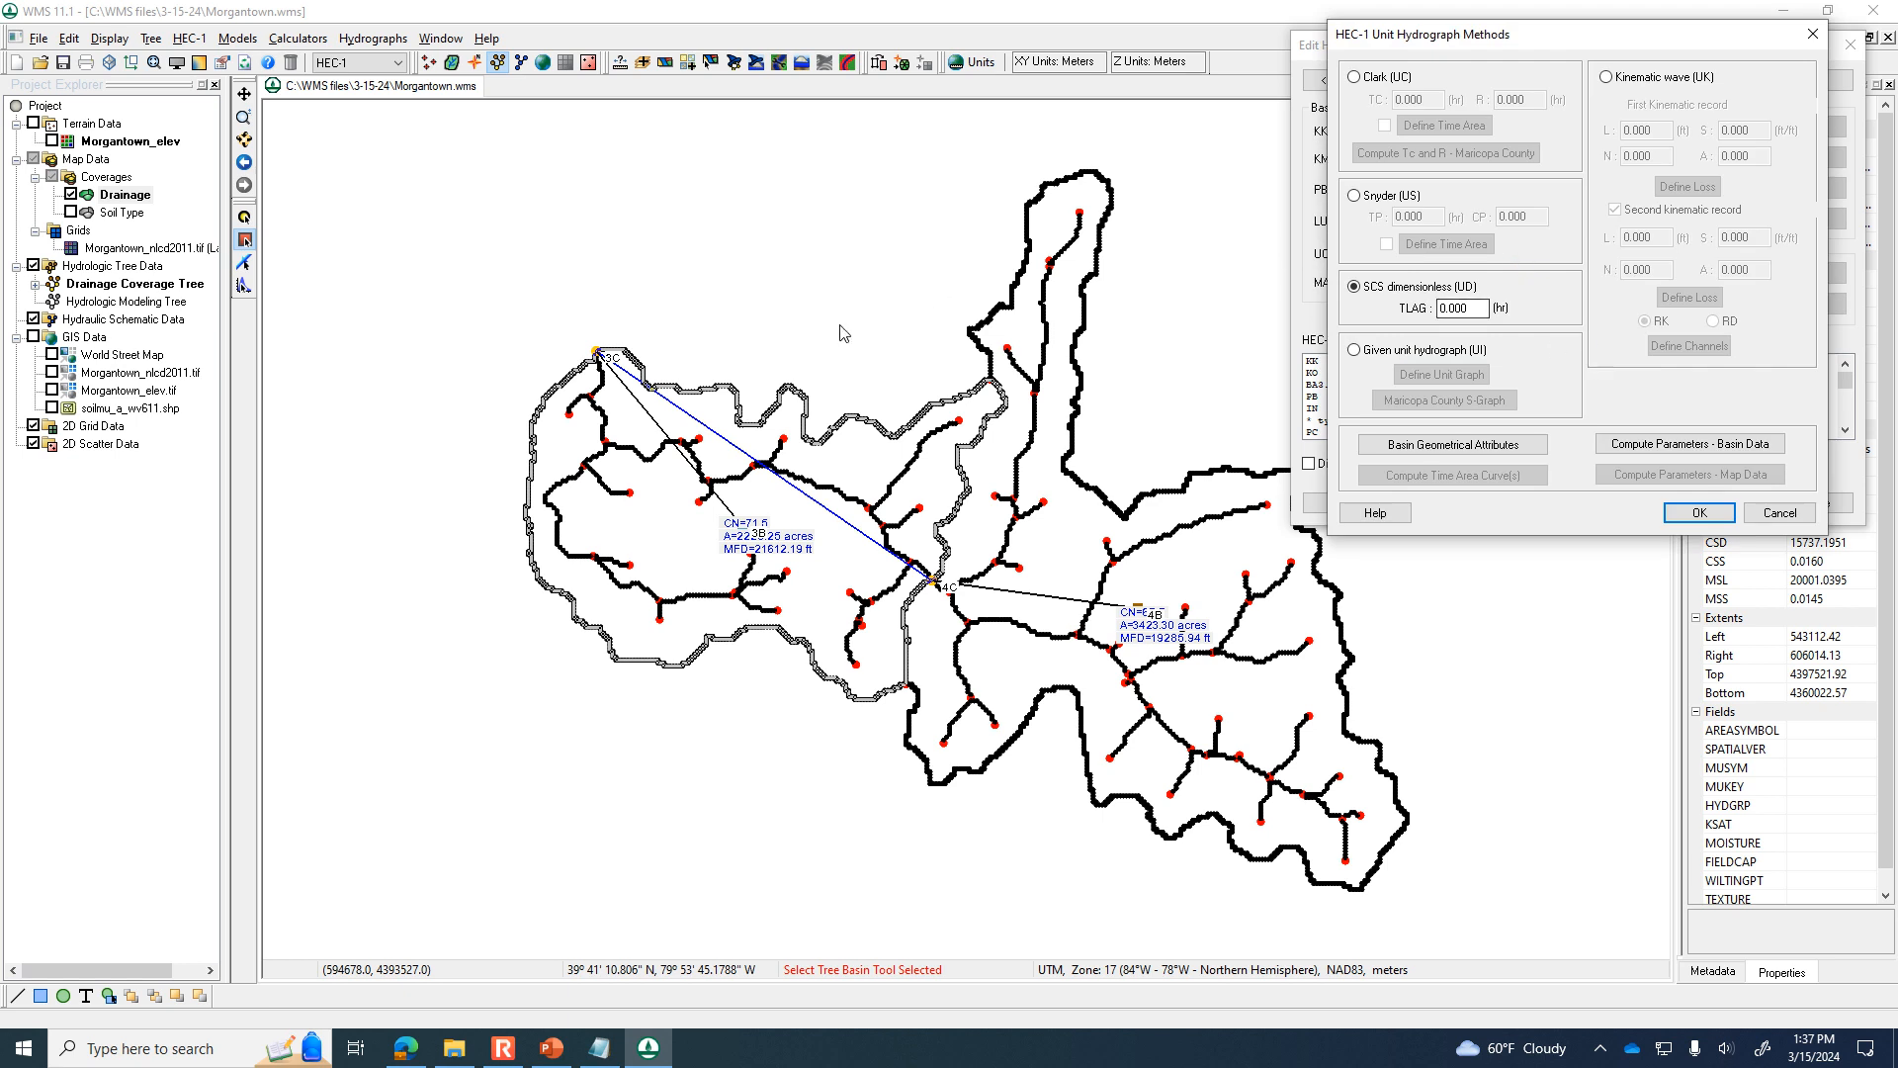
{"action": "left_click", "coordinate": [1756, 478]}
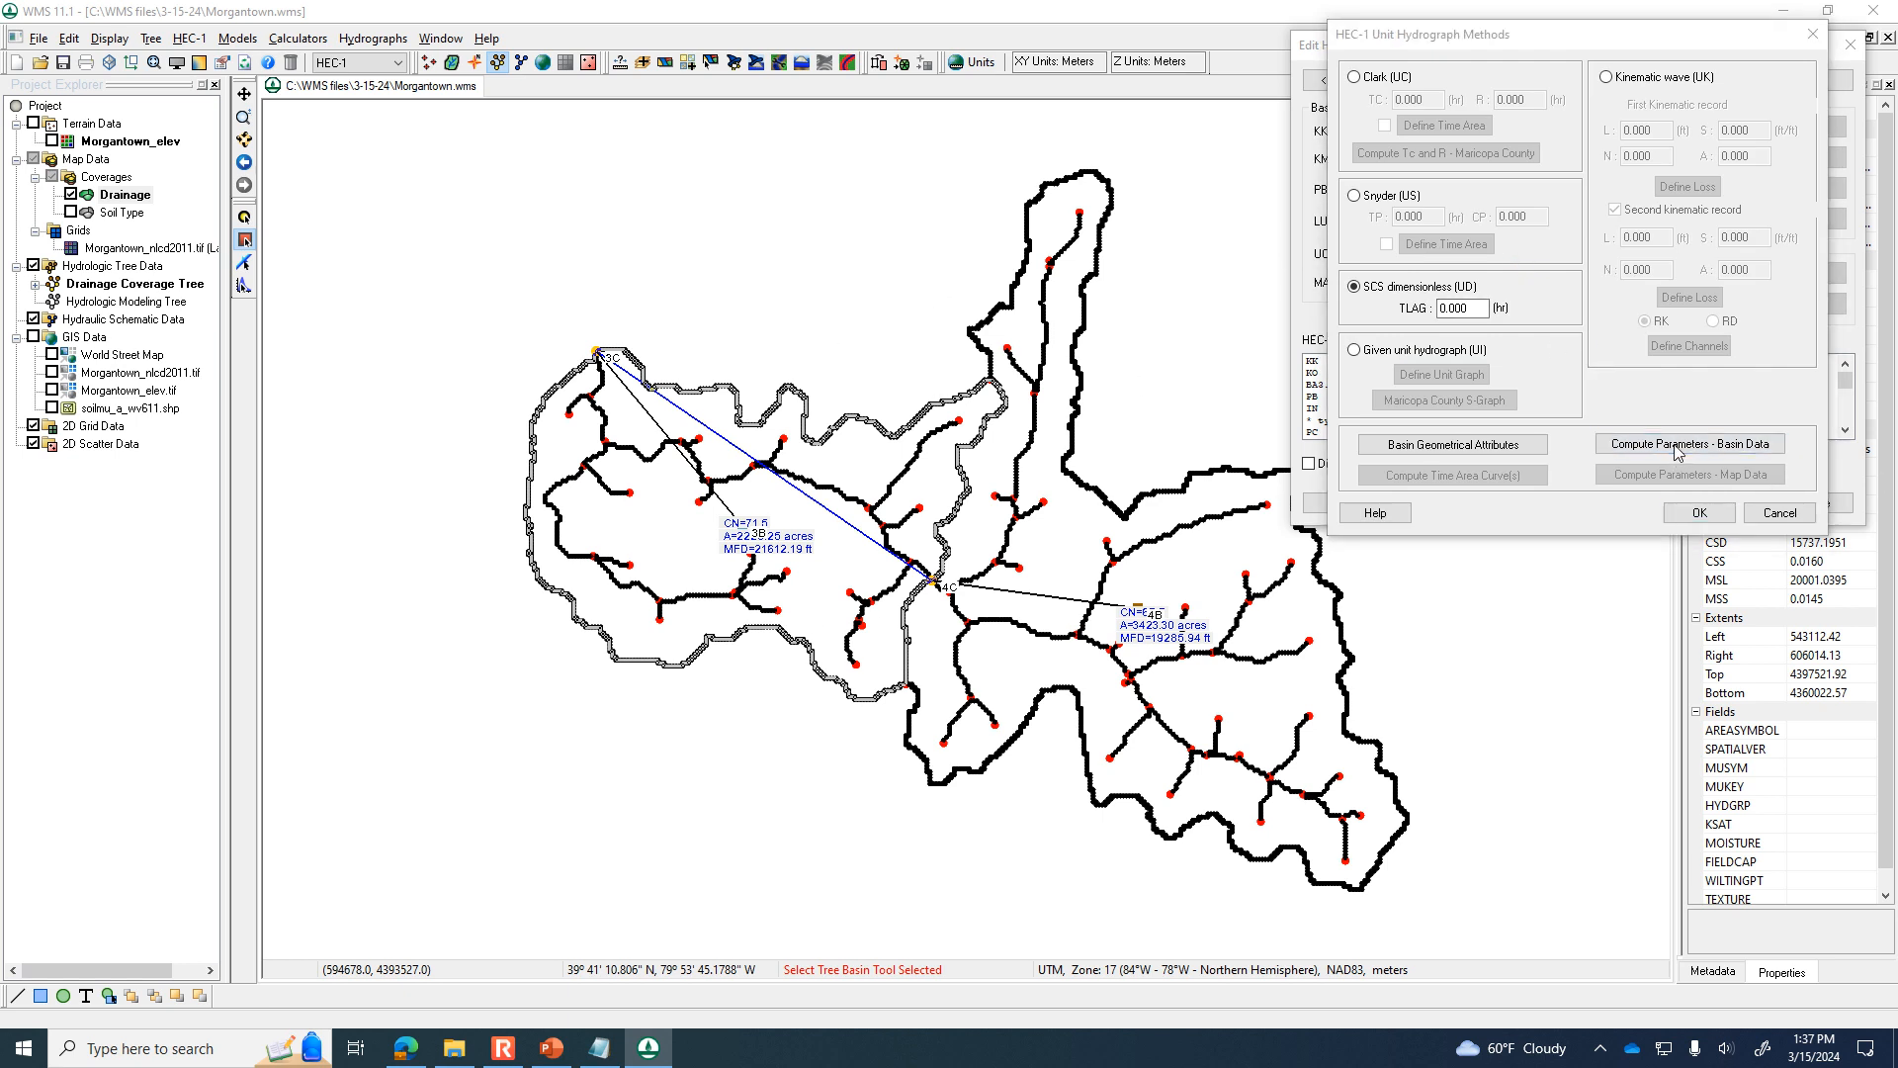
{"action": "left_click", "coordinate": [1716, 315]}
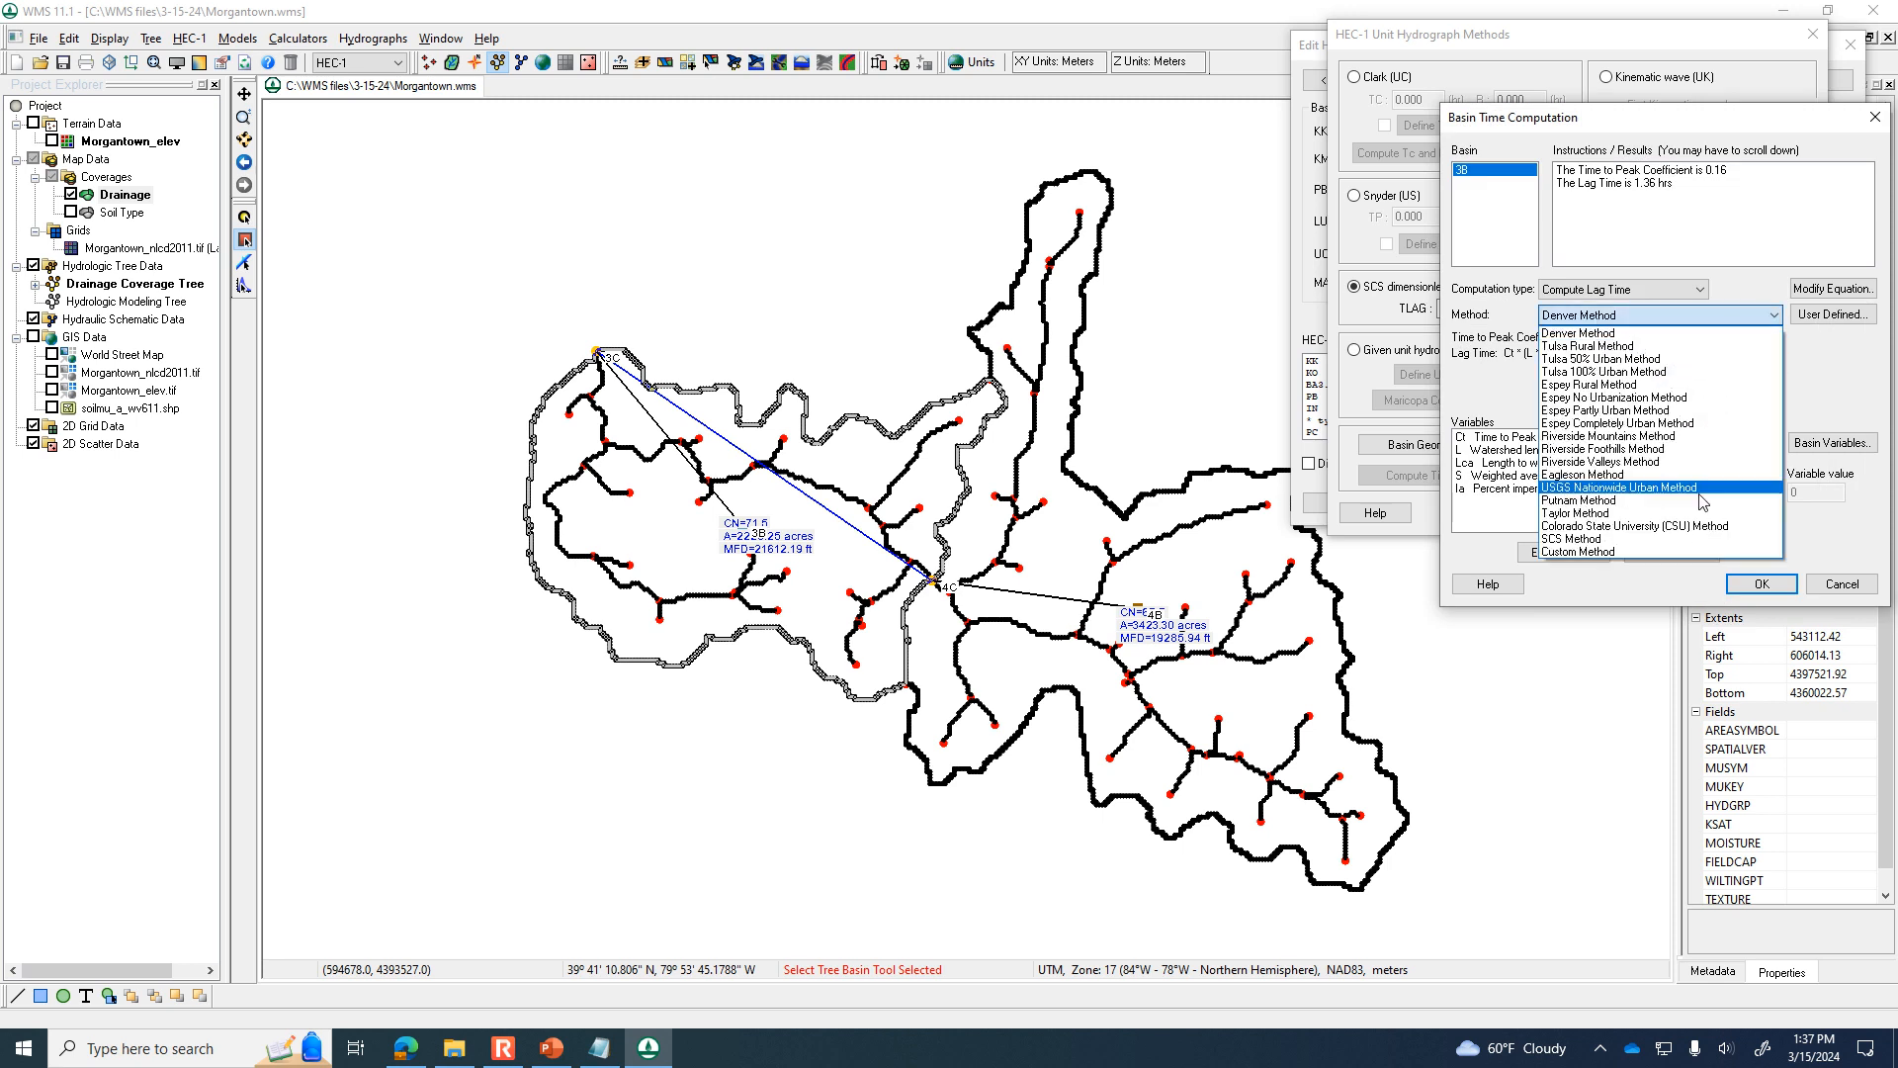
{"action": "left_click", "coordinate": [1694, 540]}
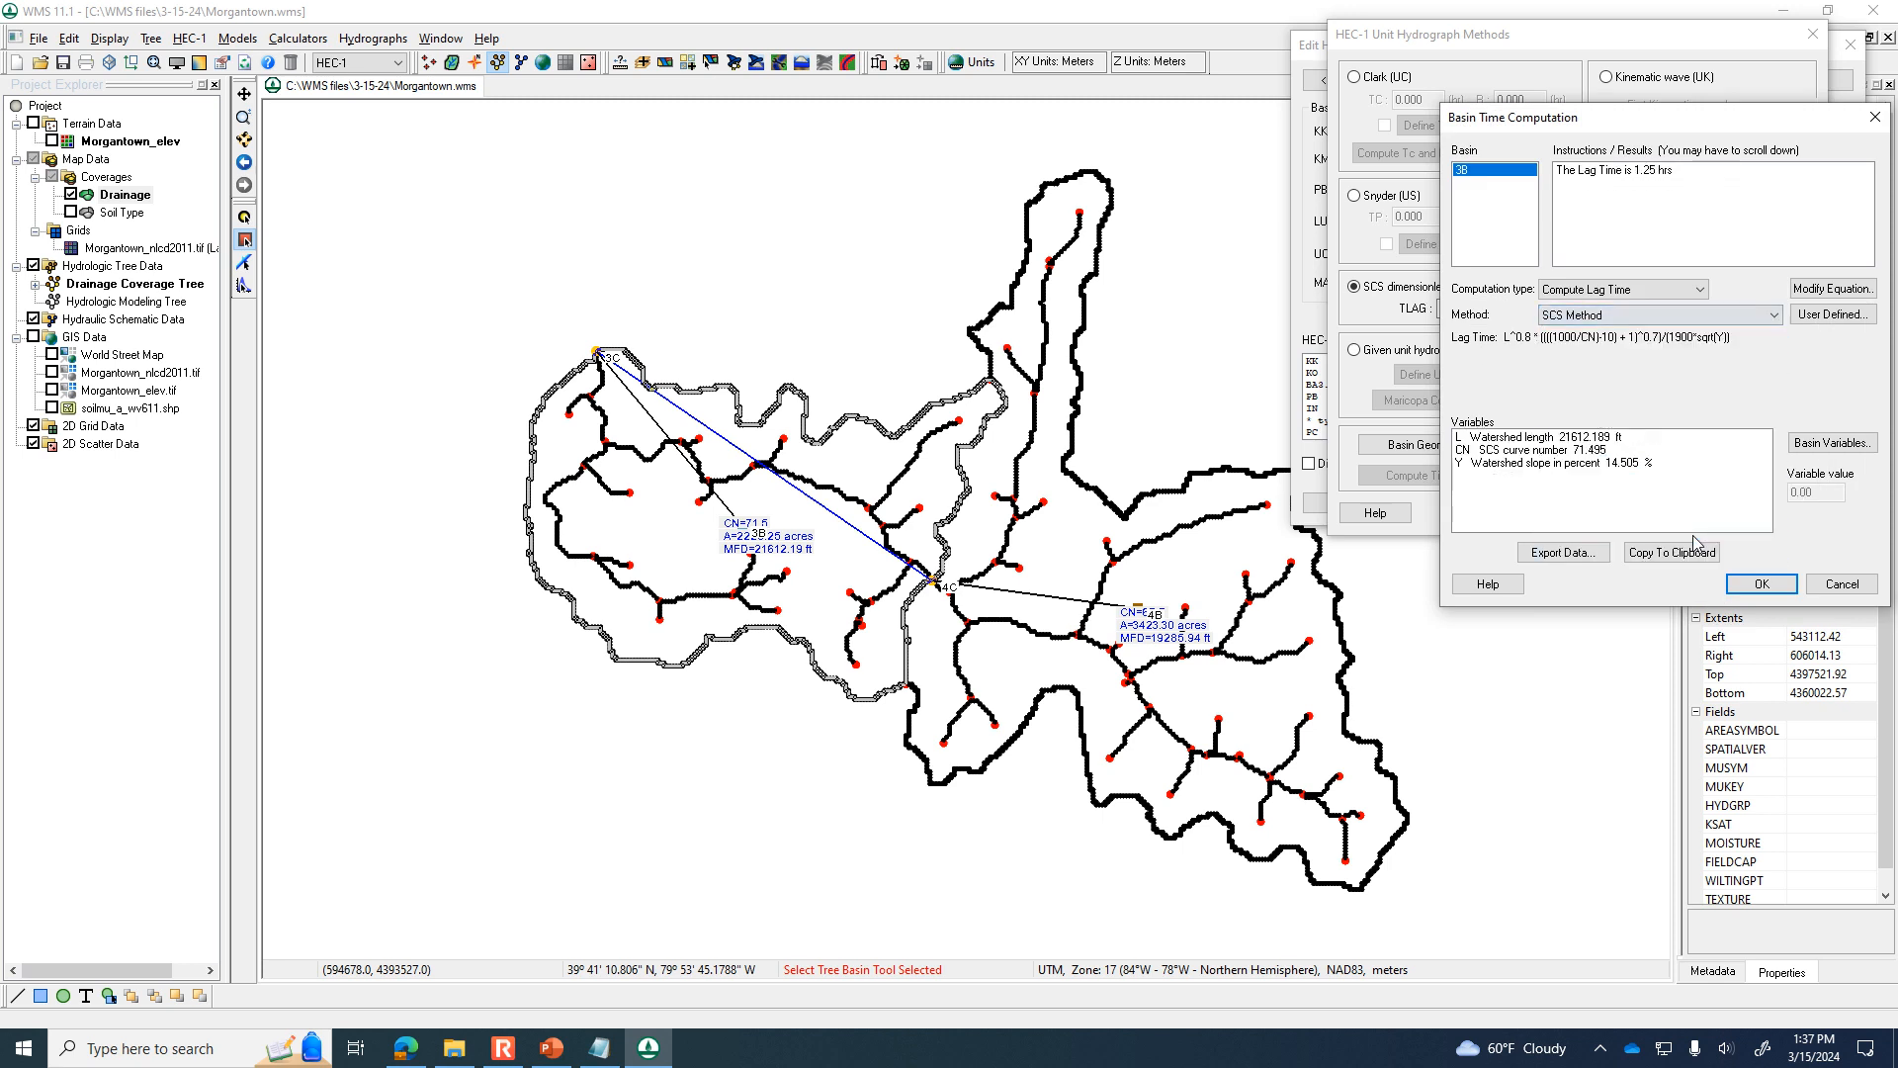
{"action": "left_click", "coordinate": [1761, 584]}
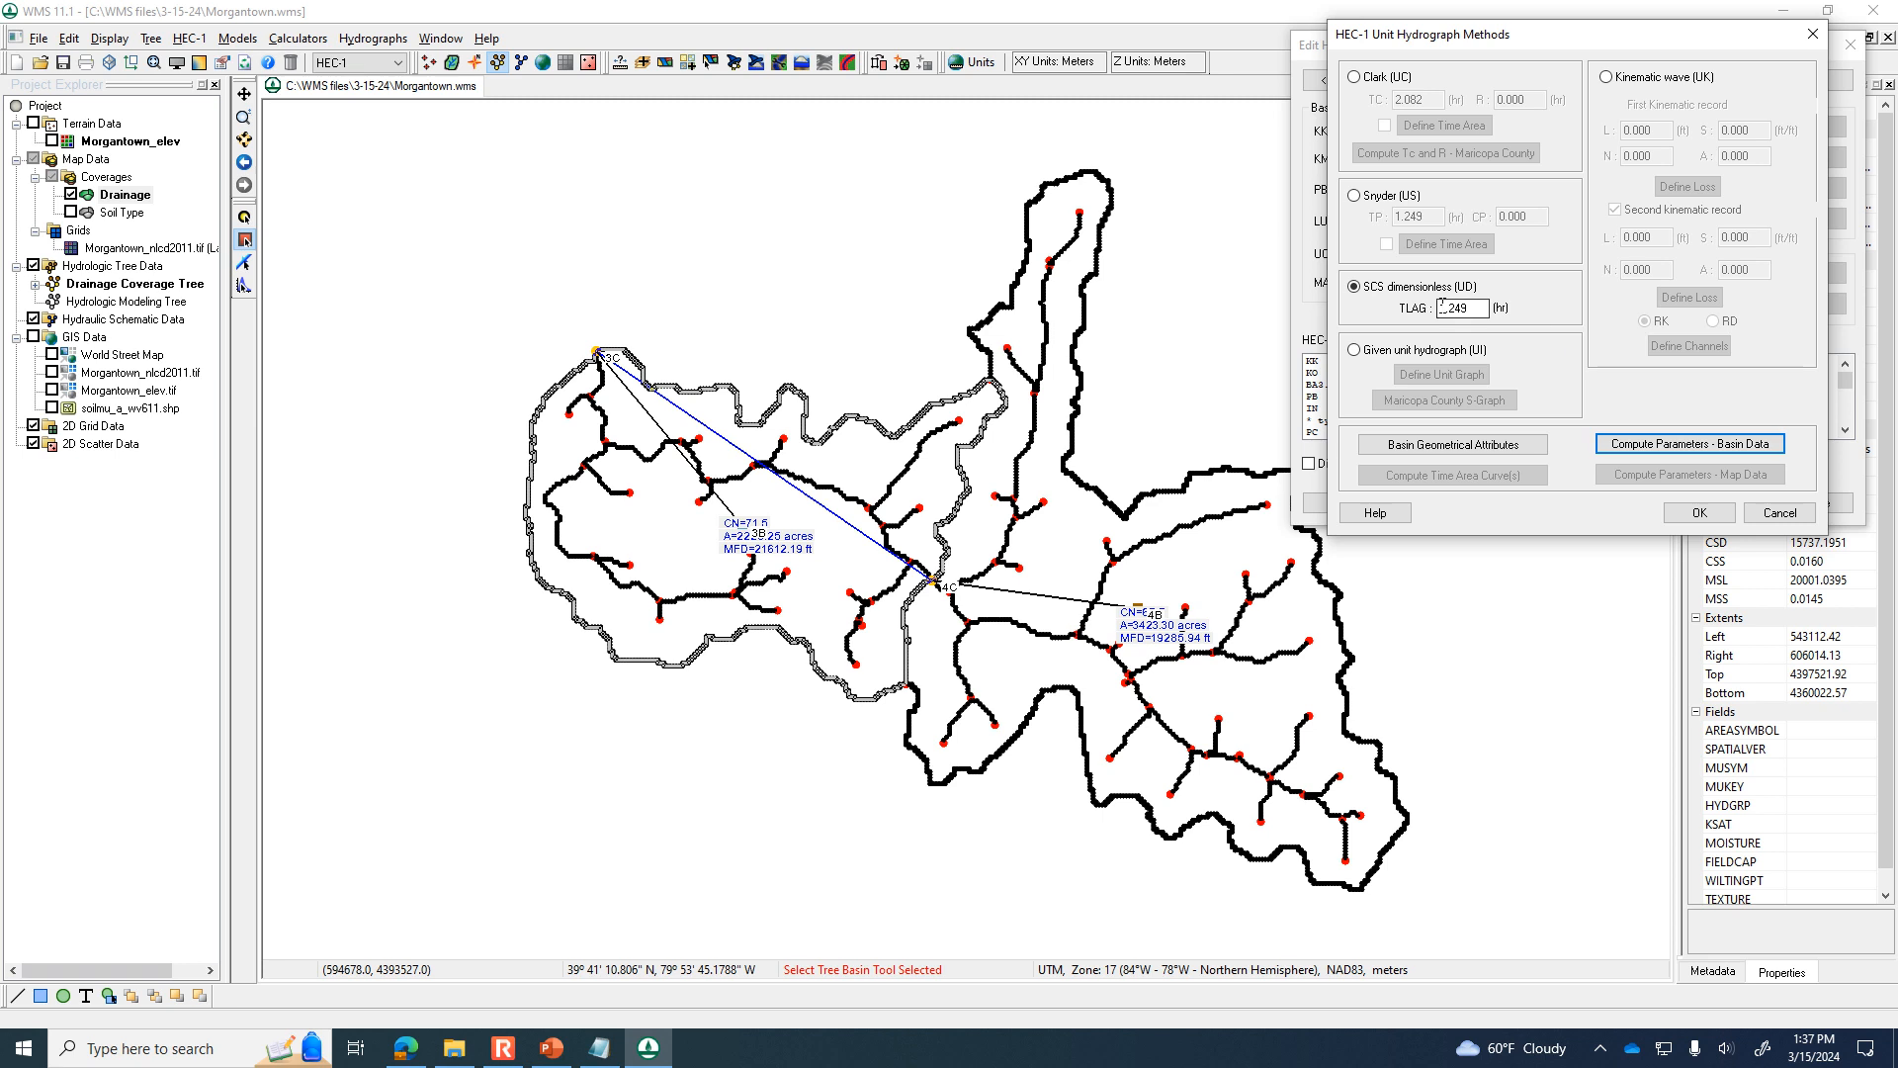
{"action": "left_click", "coordinate": [1698, 512]}
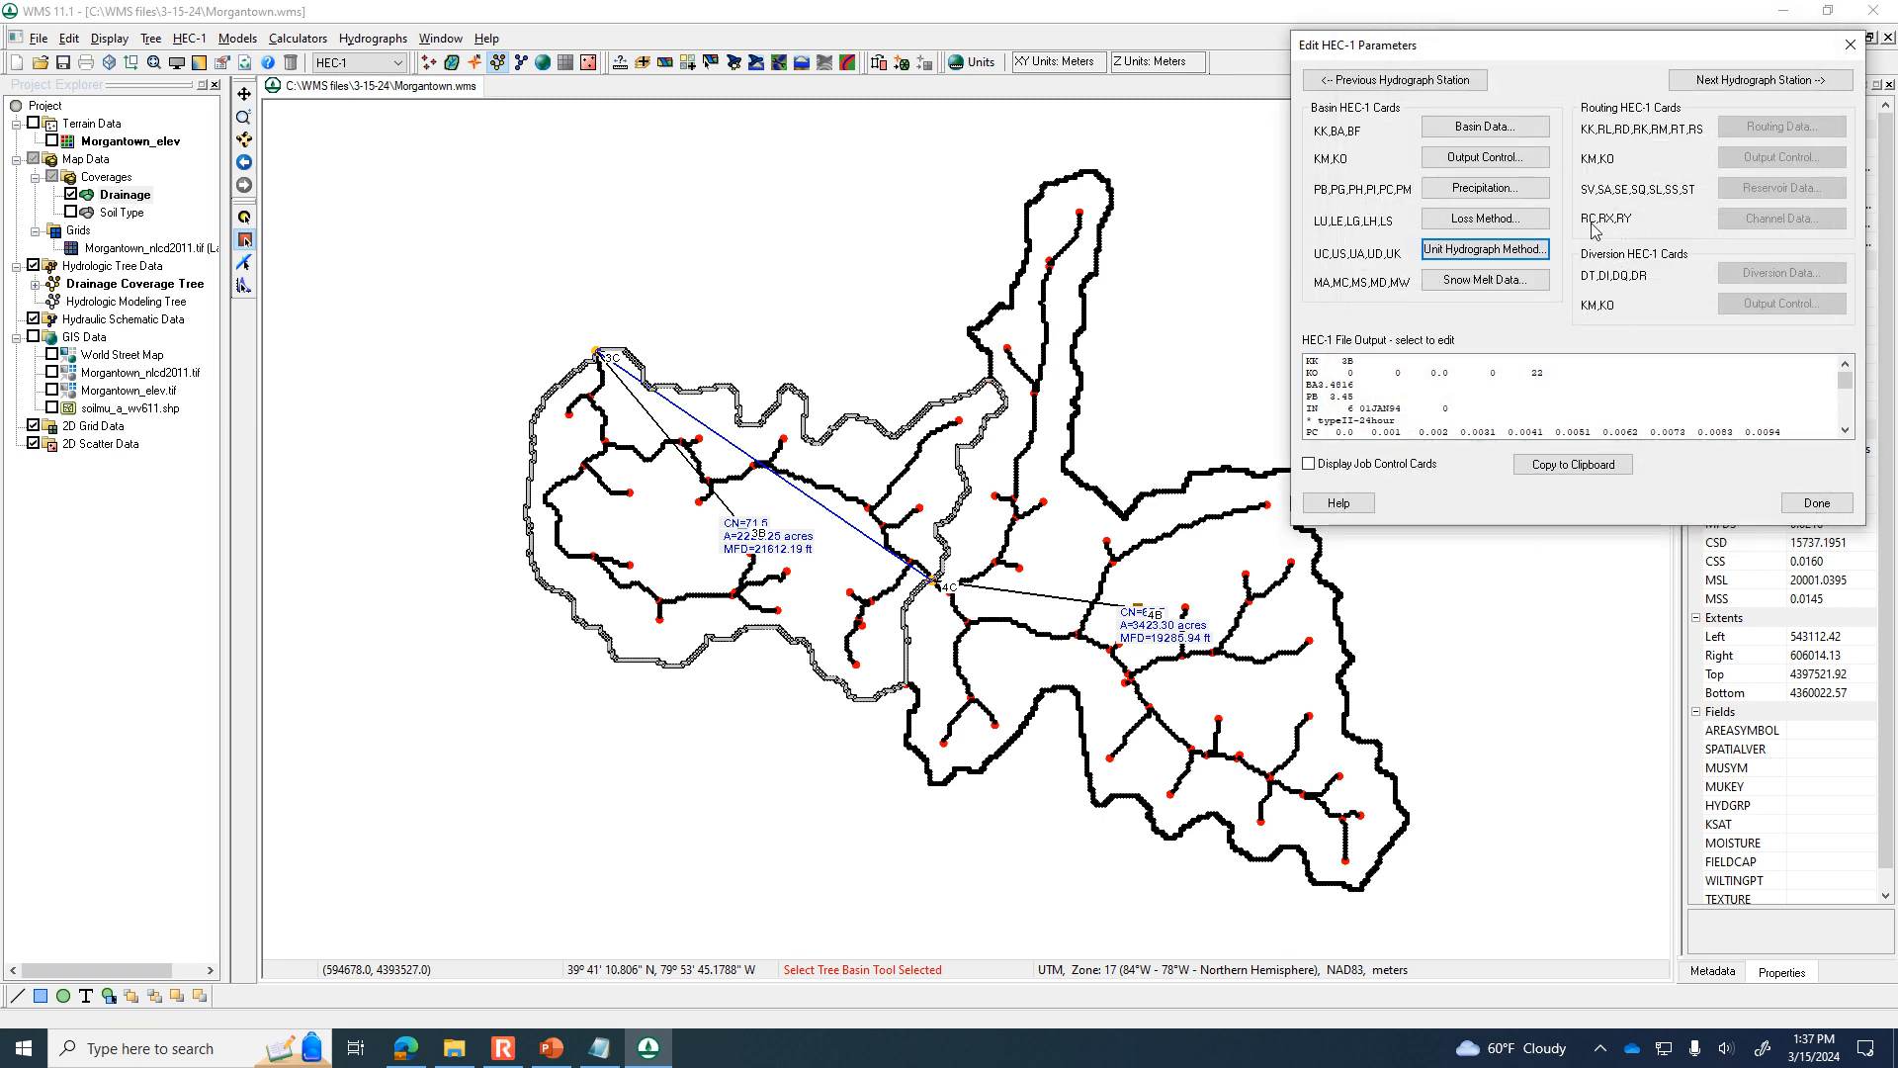
{"action": "left_click", "coordinate": [200, 587]}
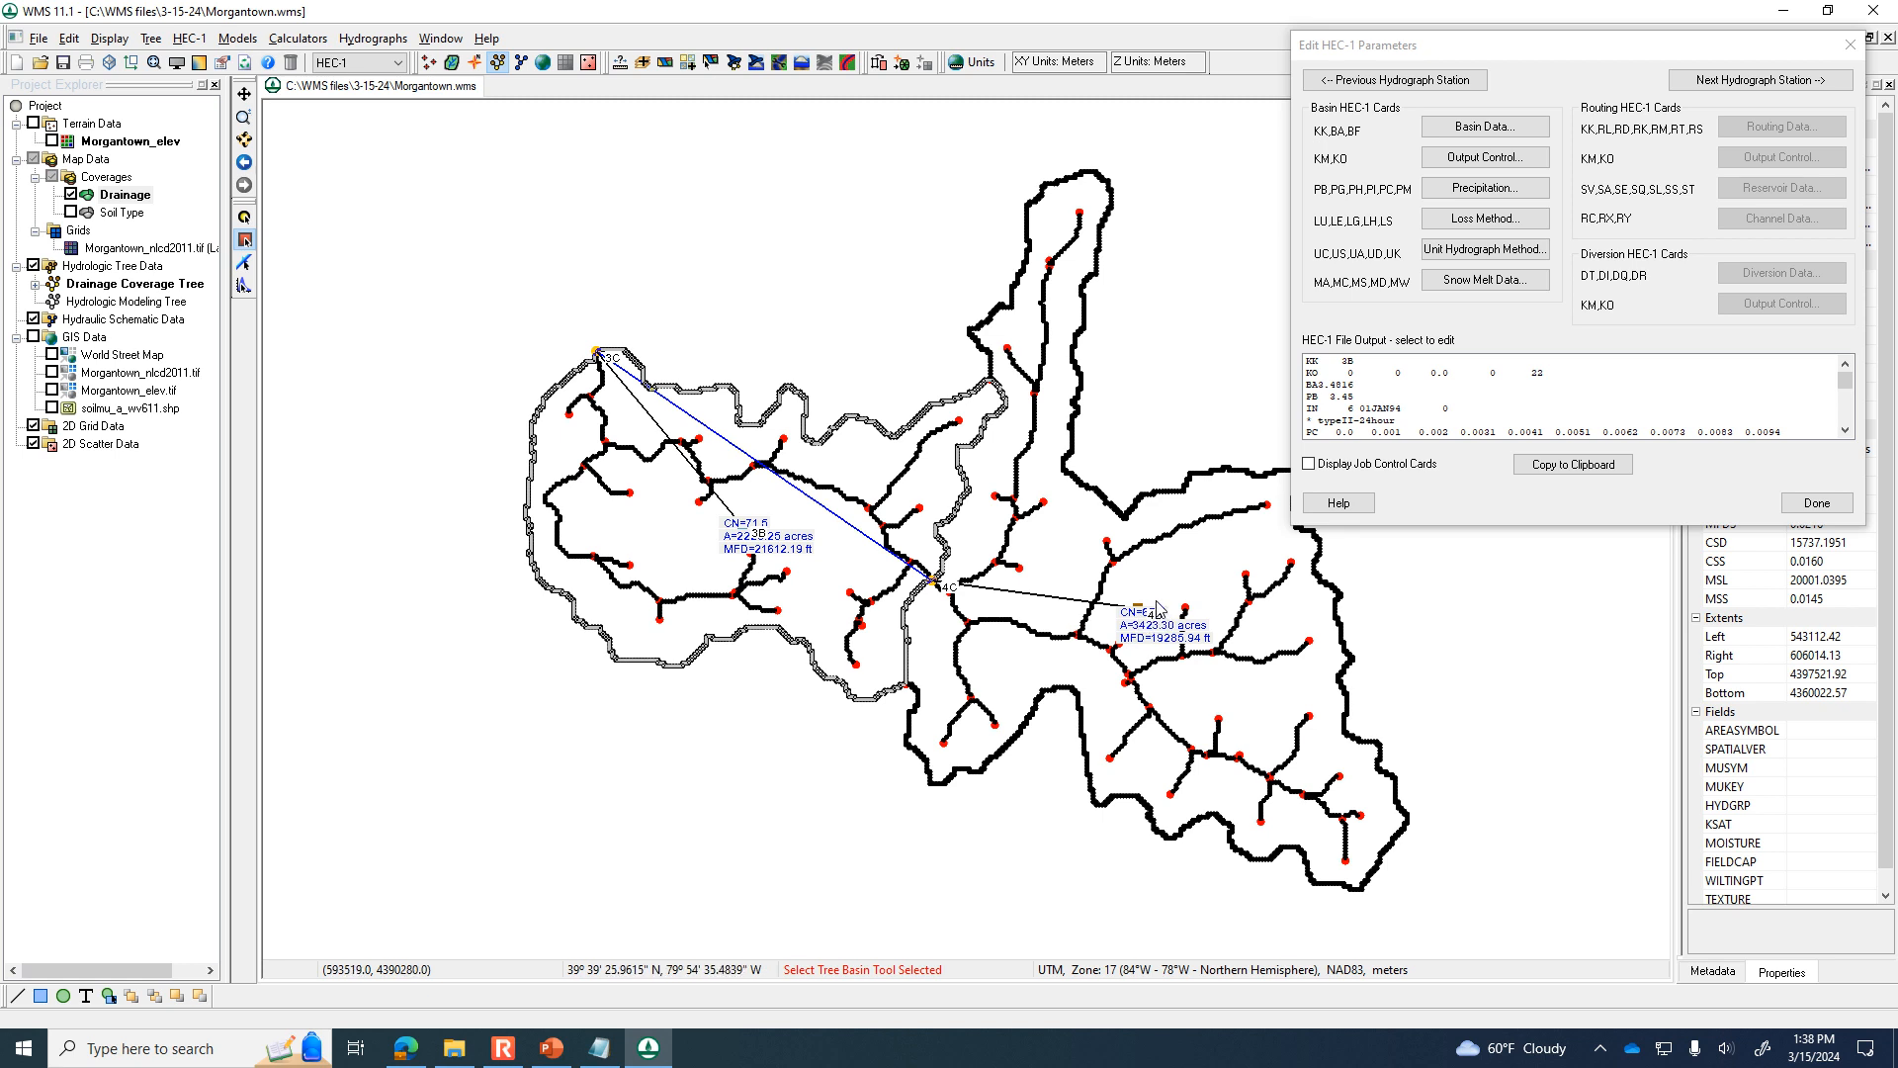
{"action": "left_click", "coordinate": [1809, 506]}
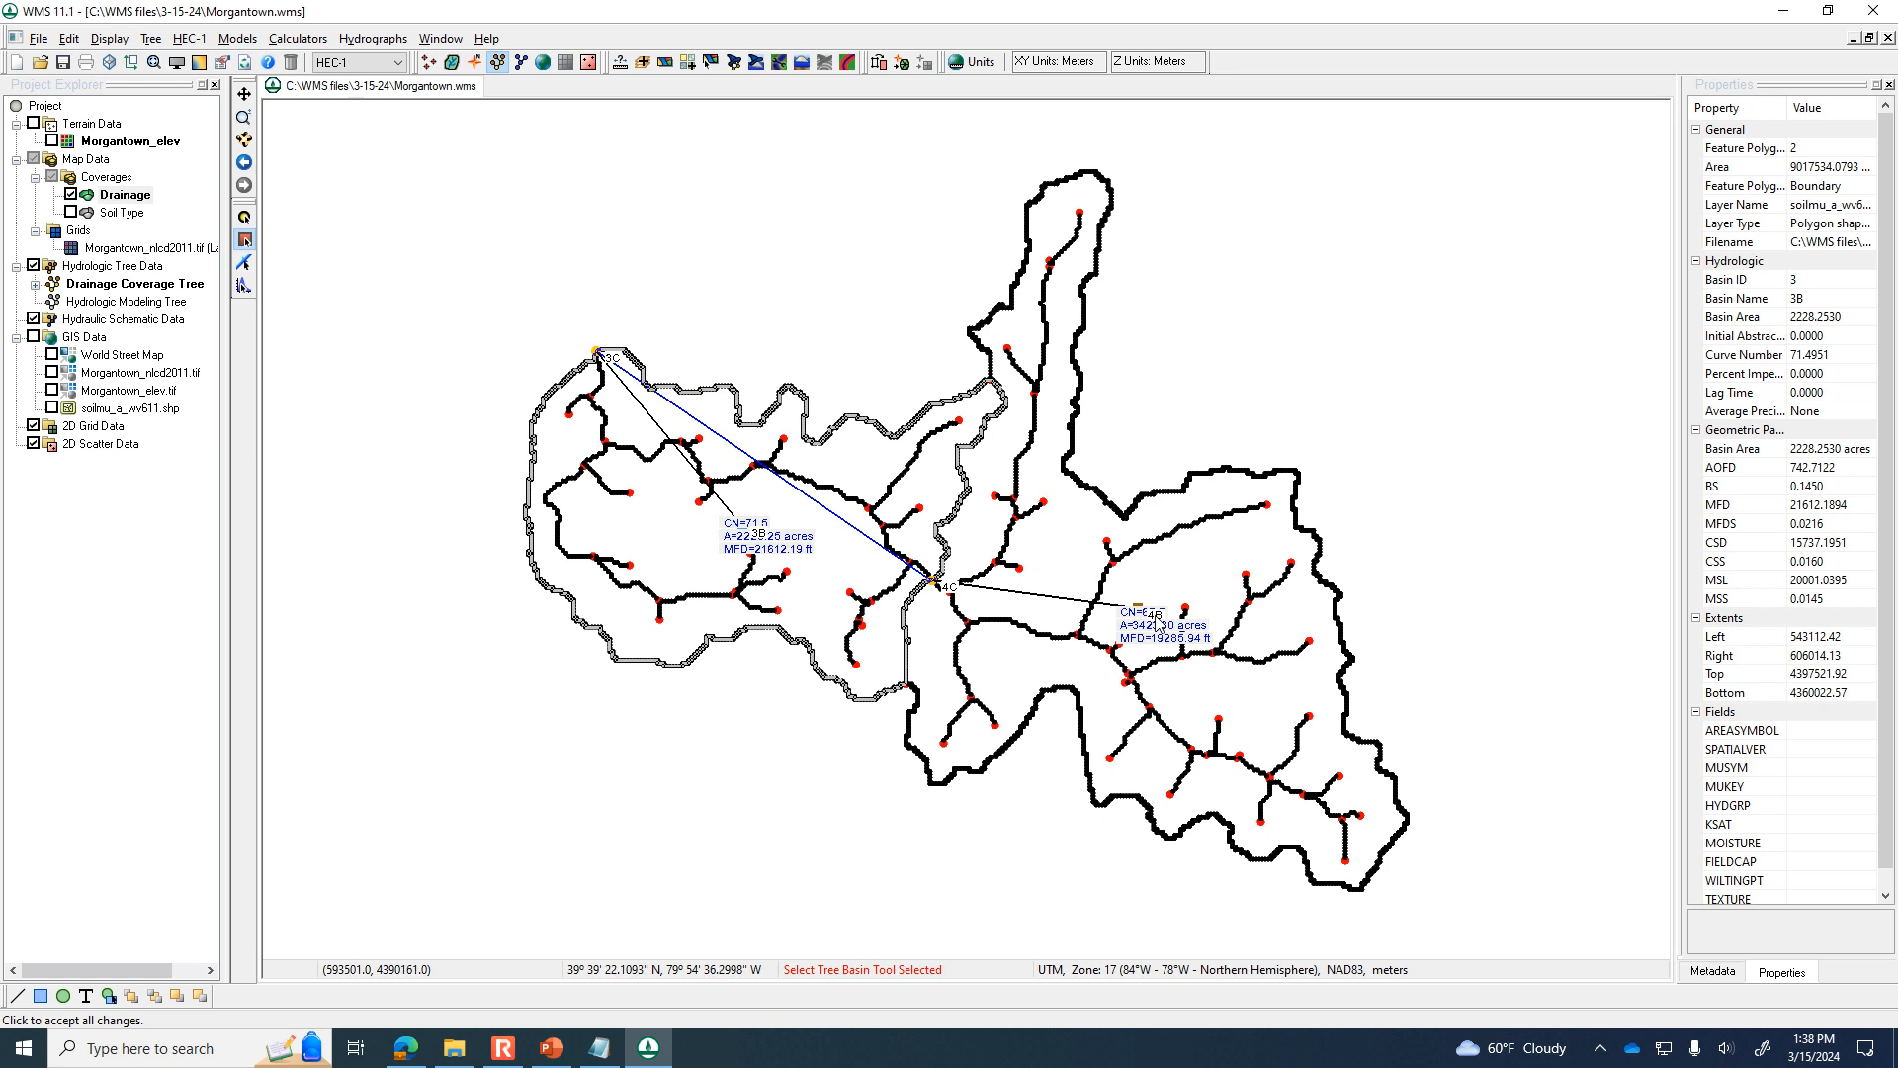
Look through the HEC-1 parameters of basins 4B and 3B, stepping backward through the hydrograph stations and stopping at basin 4B.
{"action": "double_click", "coordinate": [1157, 626]}
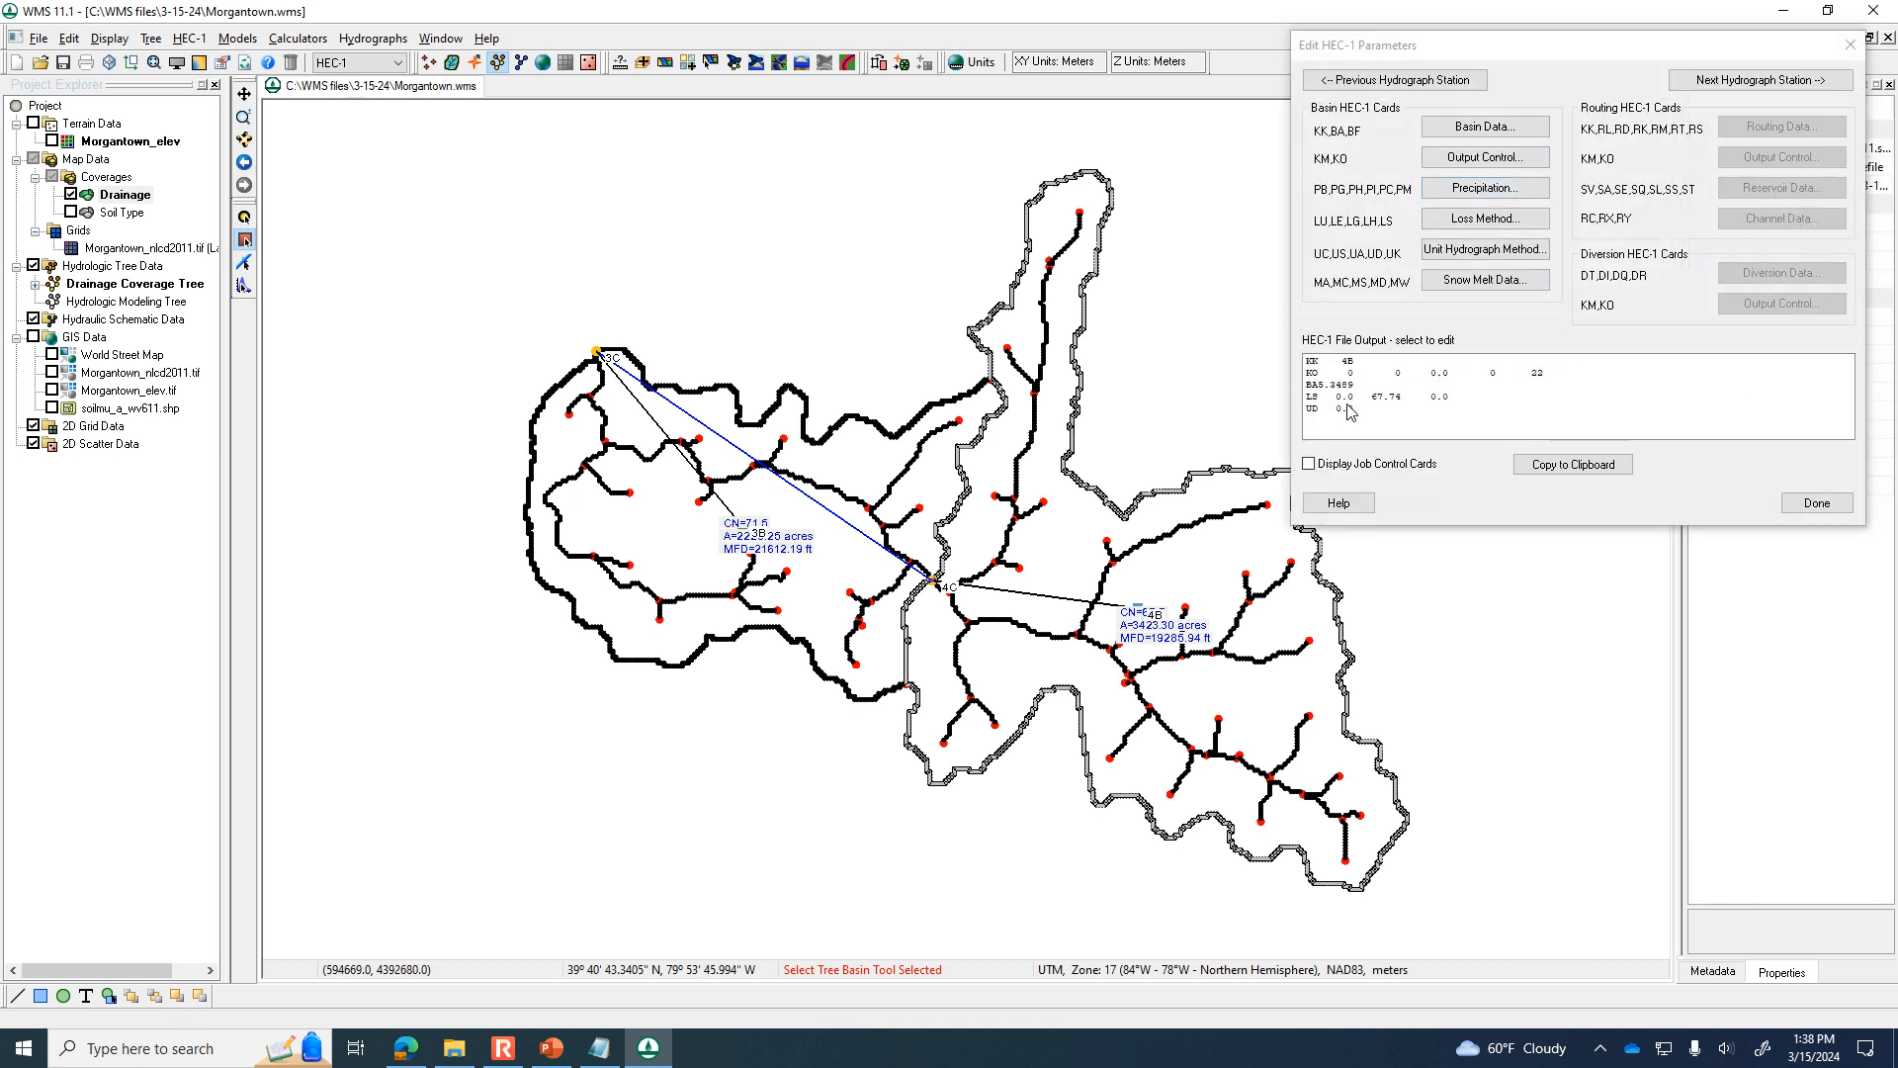
{"action": "left_click", "coordinate": [1850, 44]}
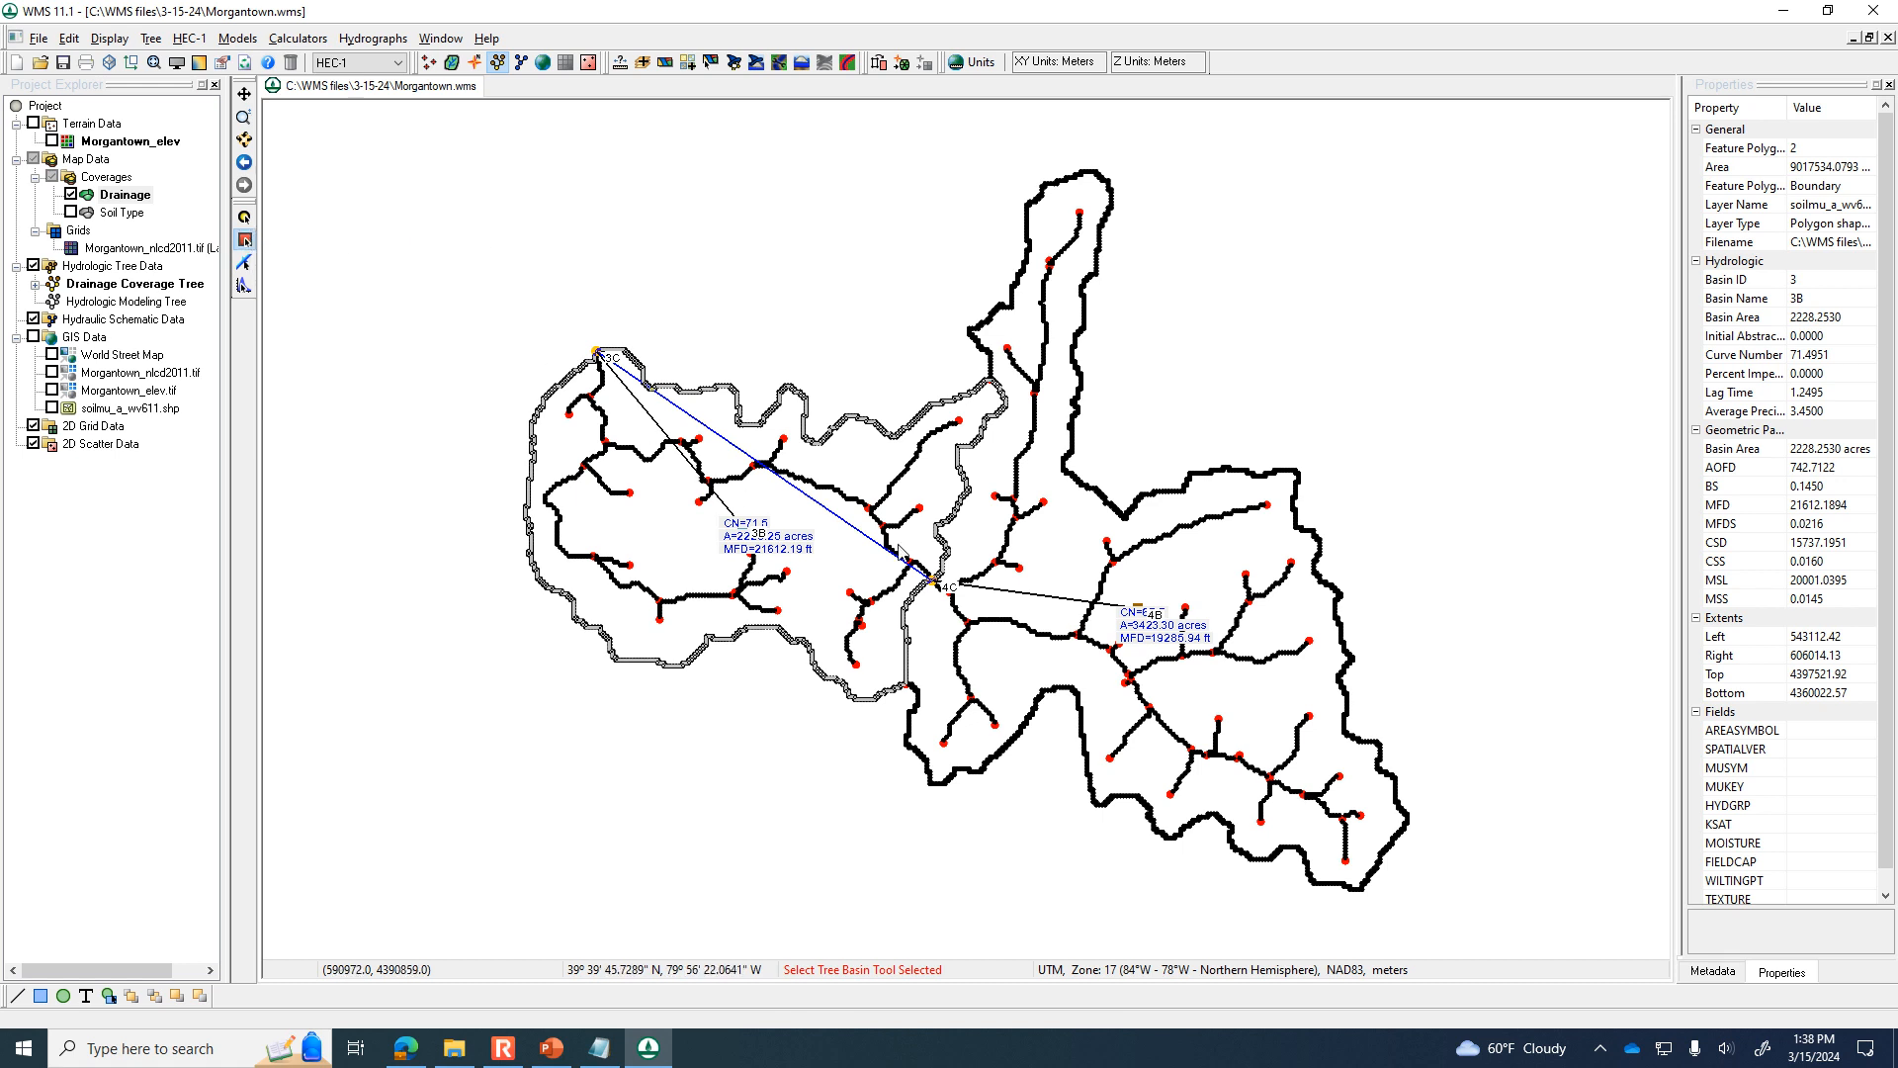
{"action": "double_click", "coordinate": [756, 549]}
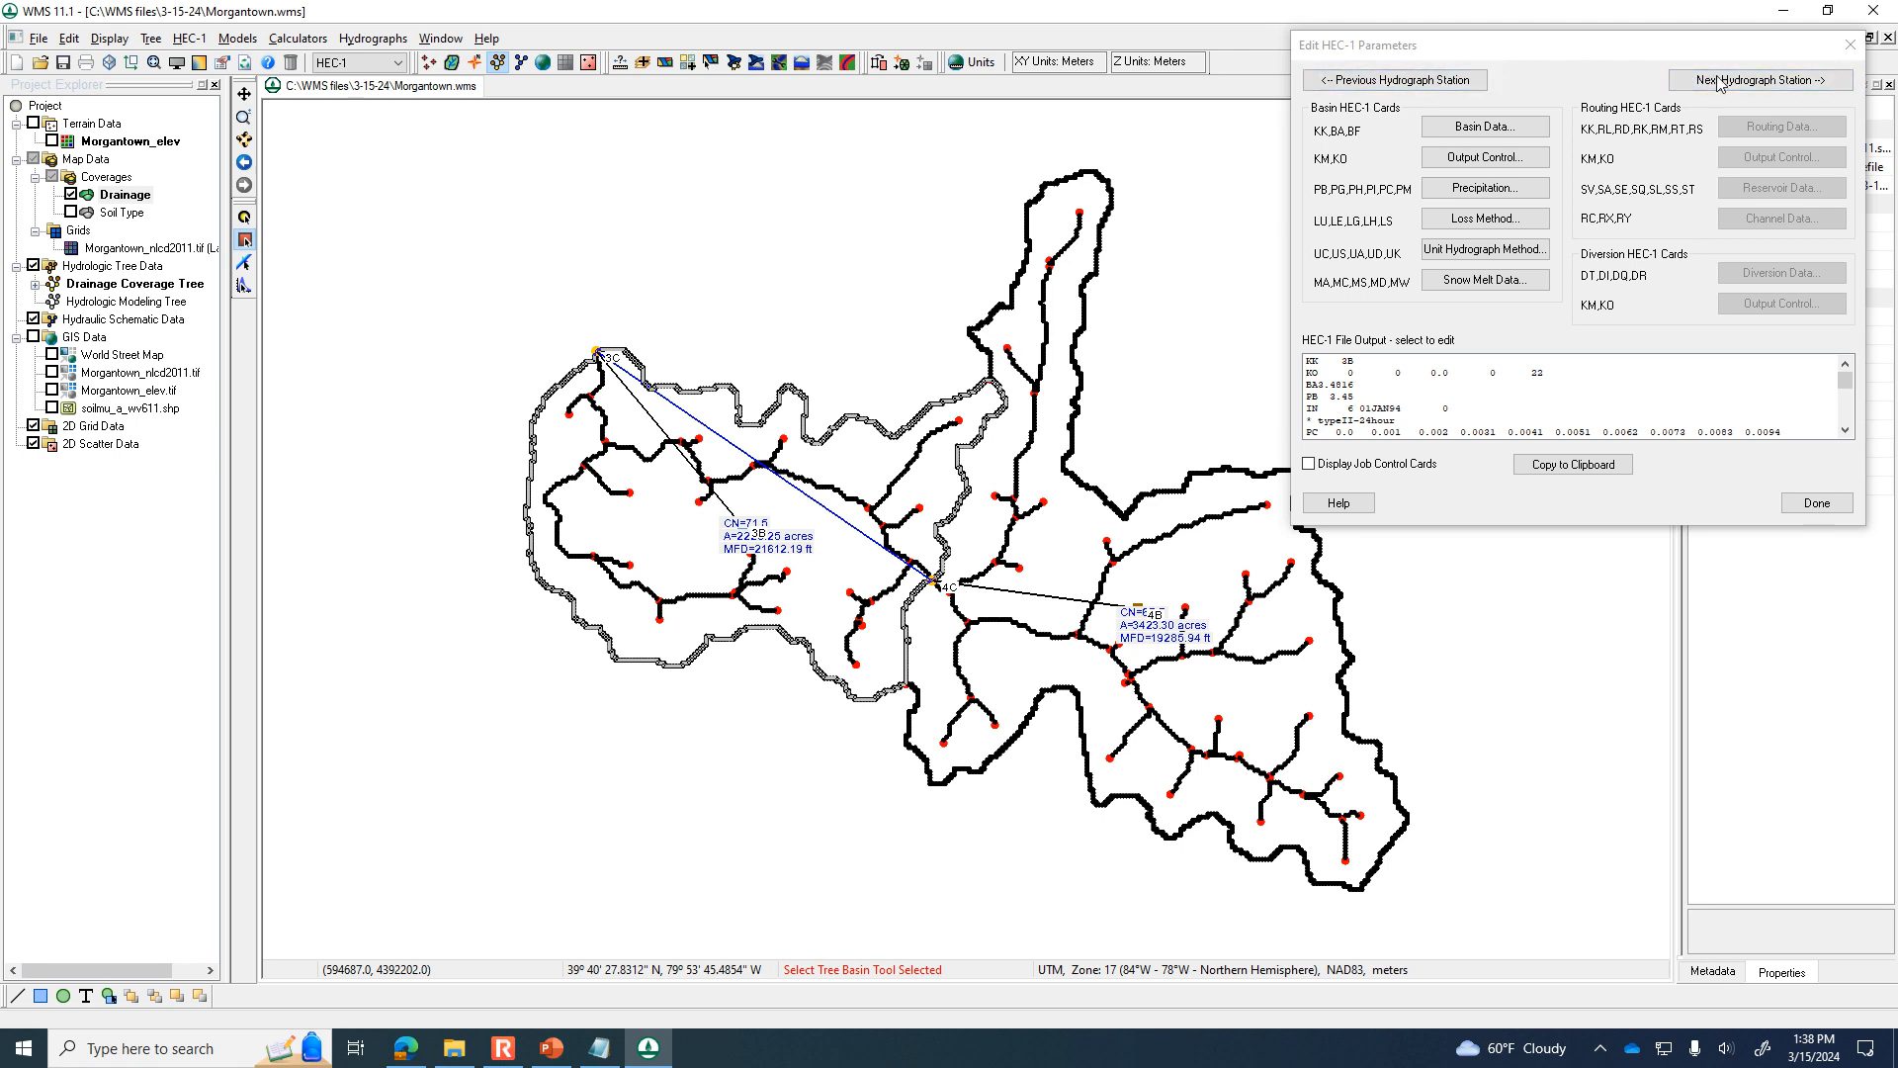
{"action": "left_click", "coordinate": [1431, 80]}
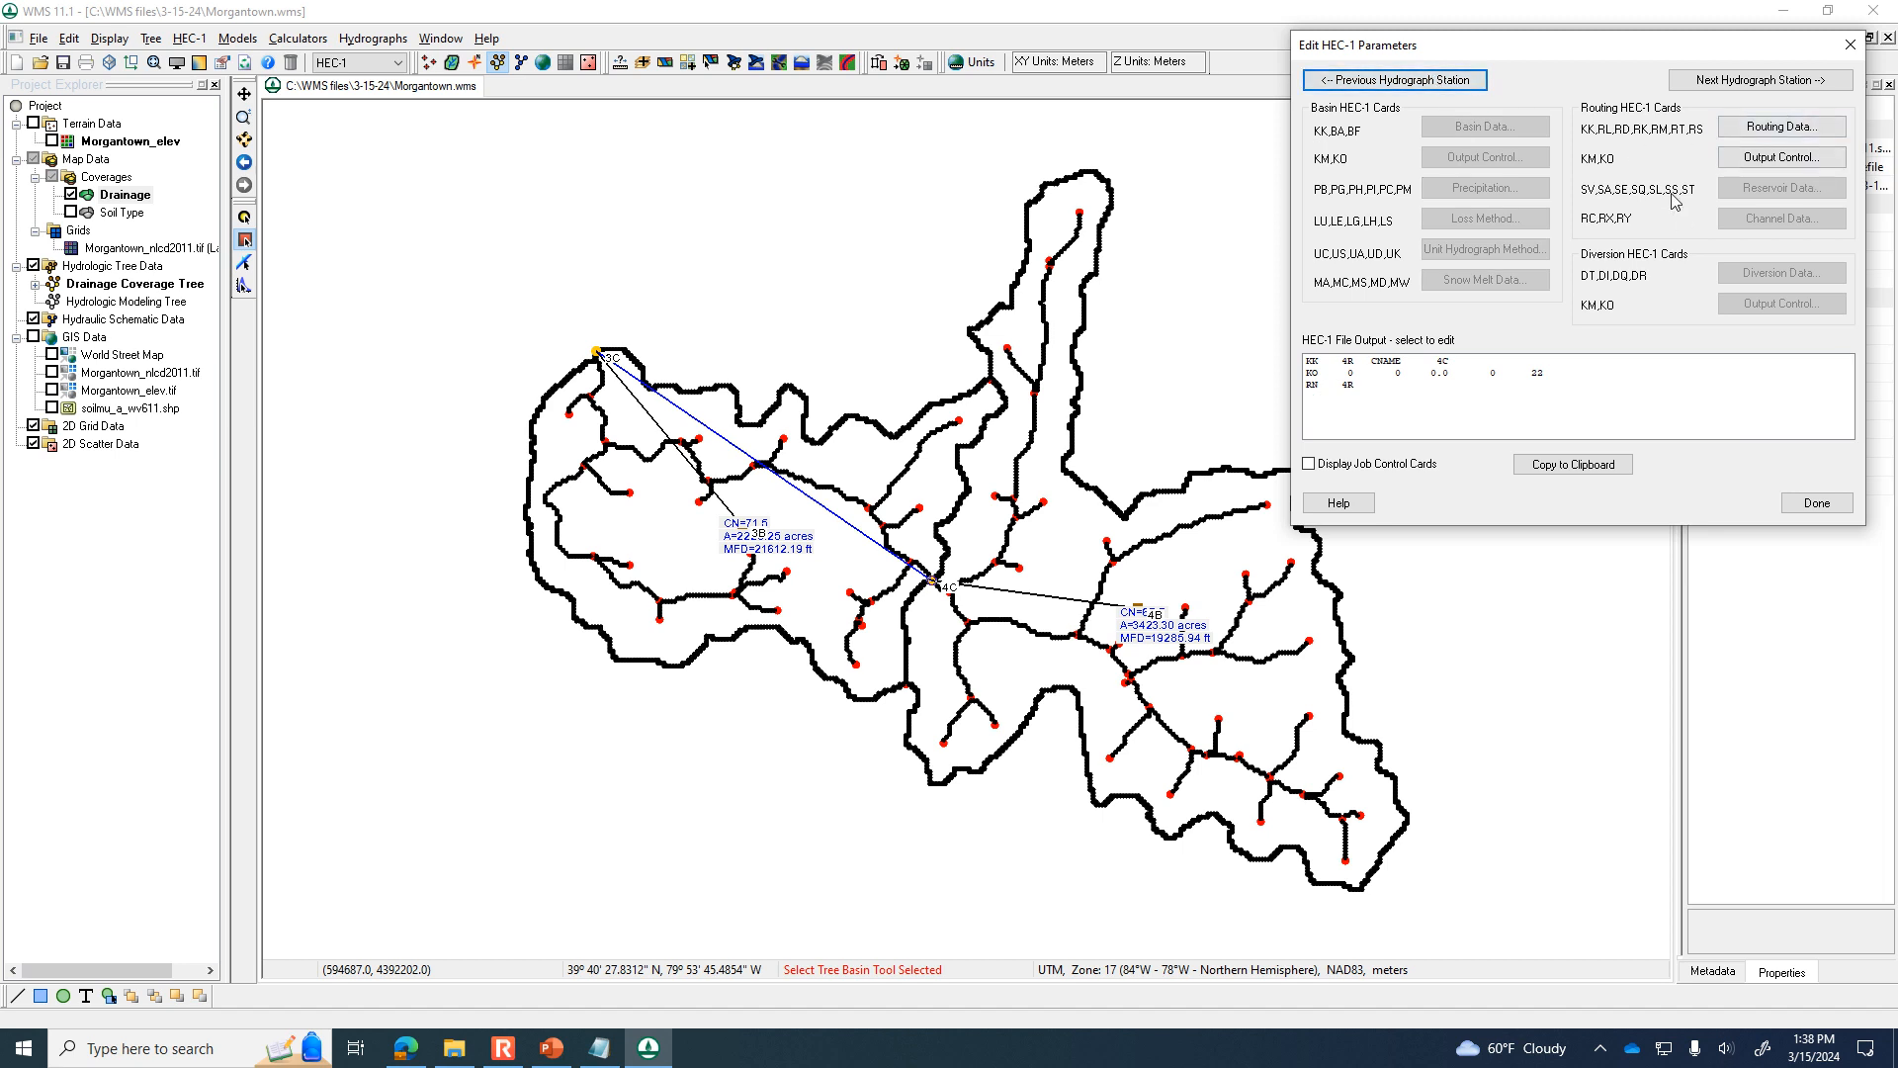
{"action": "left_click", "coordinate": [1385, 80]}
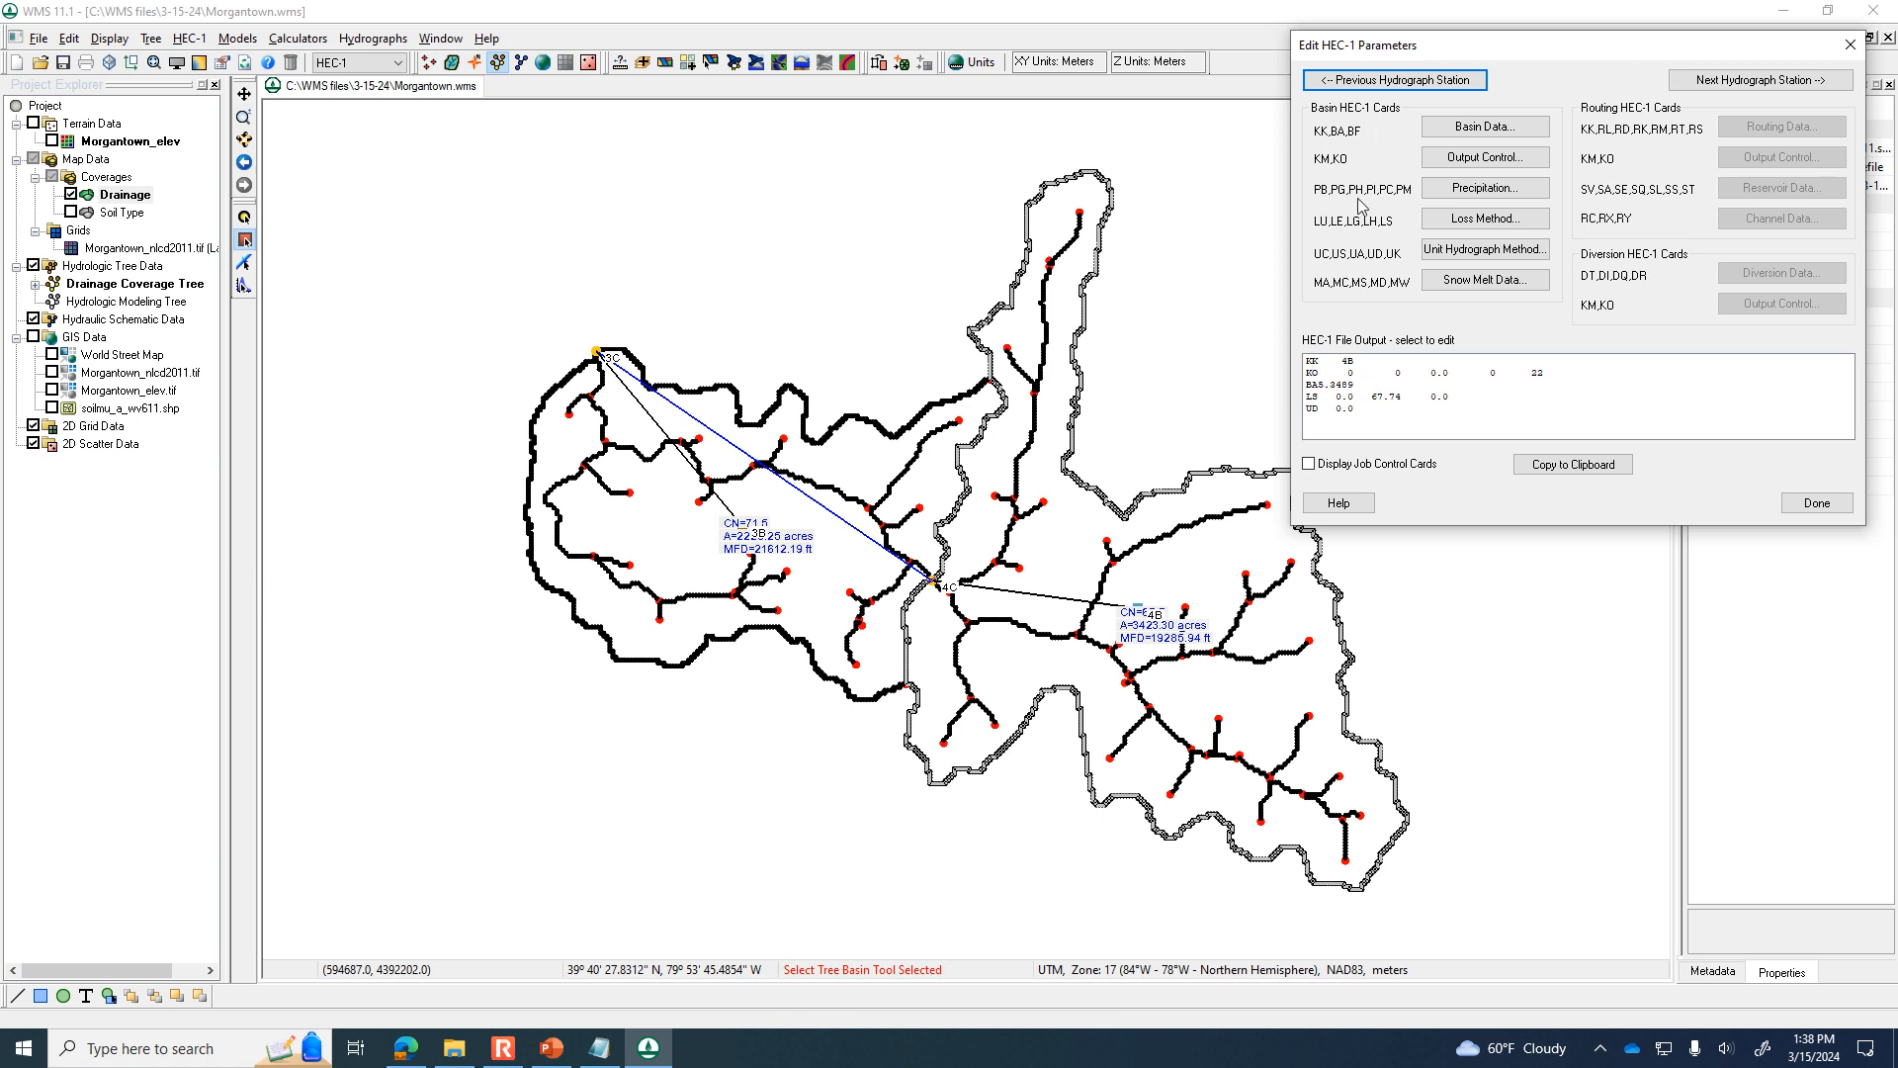
{"action": "left_click", "coordinate": [1395, 85]}
{"action": "left_click", "coordinate": [1395, 84]}
{"action": "left_click", "coordinate": [1395, 84]}
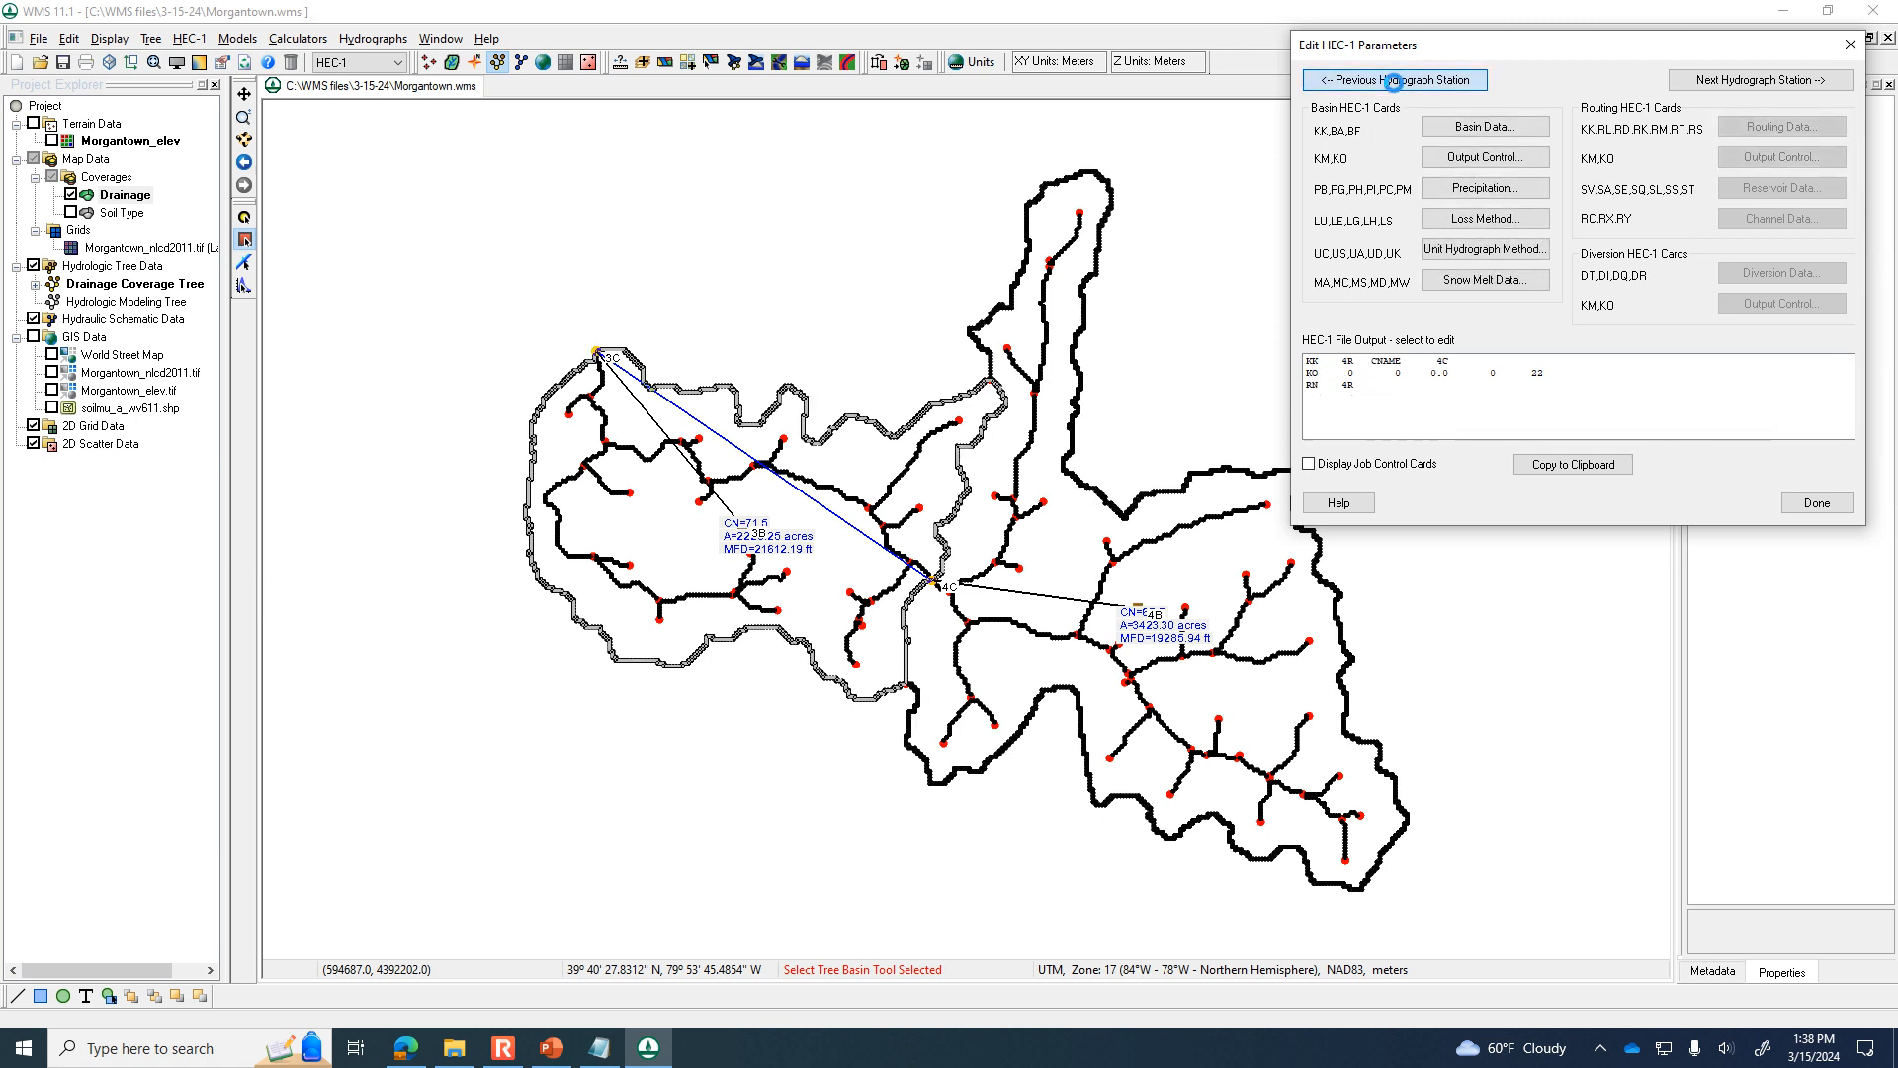
{"action": "left_click", "coordinate": [1397, 83]}
{"action": "left_click", "coordinate": [1397, 83]}
{"action": "left_click", "coordinate": [1397, 83]}
{"action": "left_click", "coordinate": [1397, 83]}
{"action": "left_click", "coordinate": [1397, 83]}
{"action": "left_click", "coordinate": [1397, 83]}
{"action": "left_click", "coordinate": [1397, 83]}
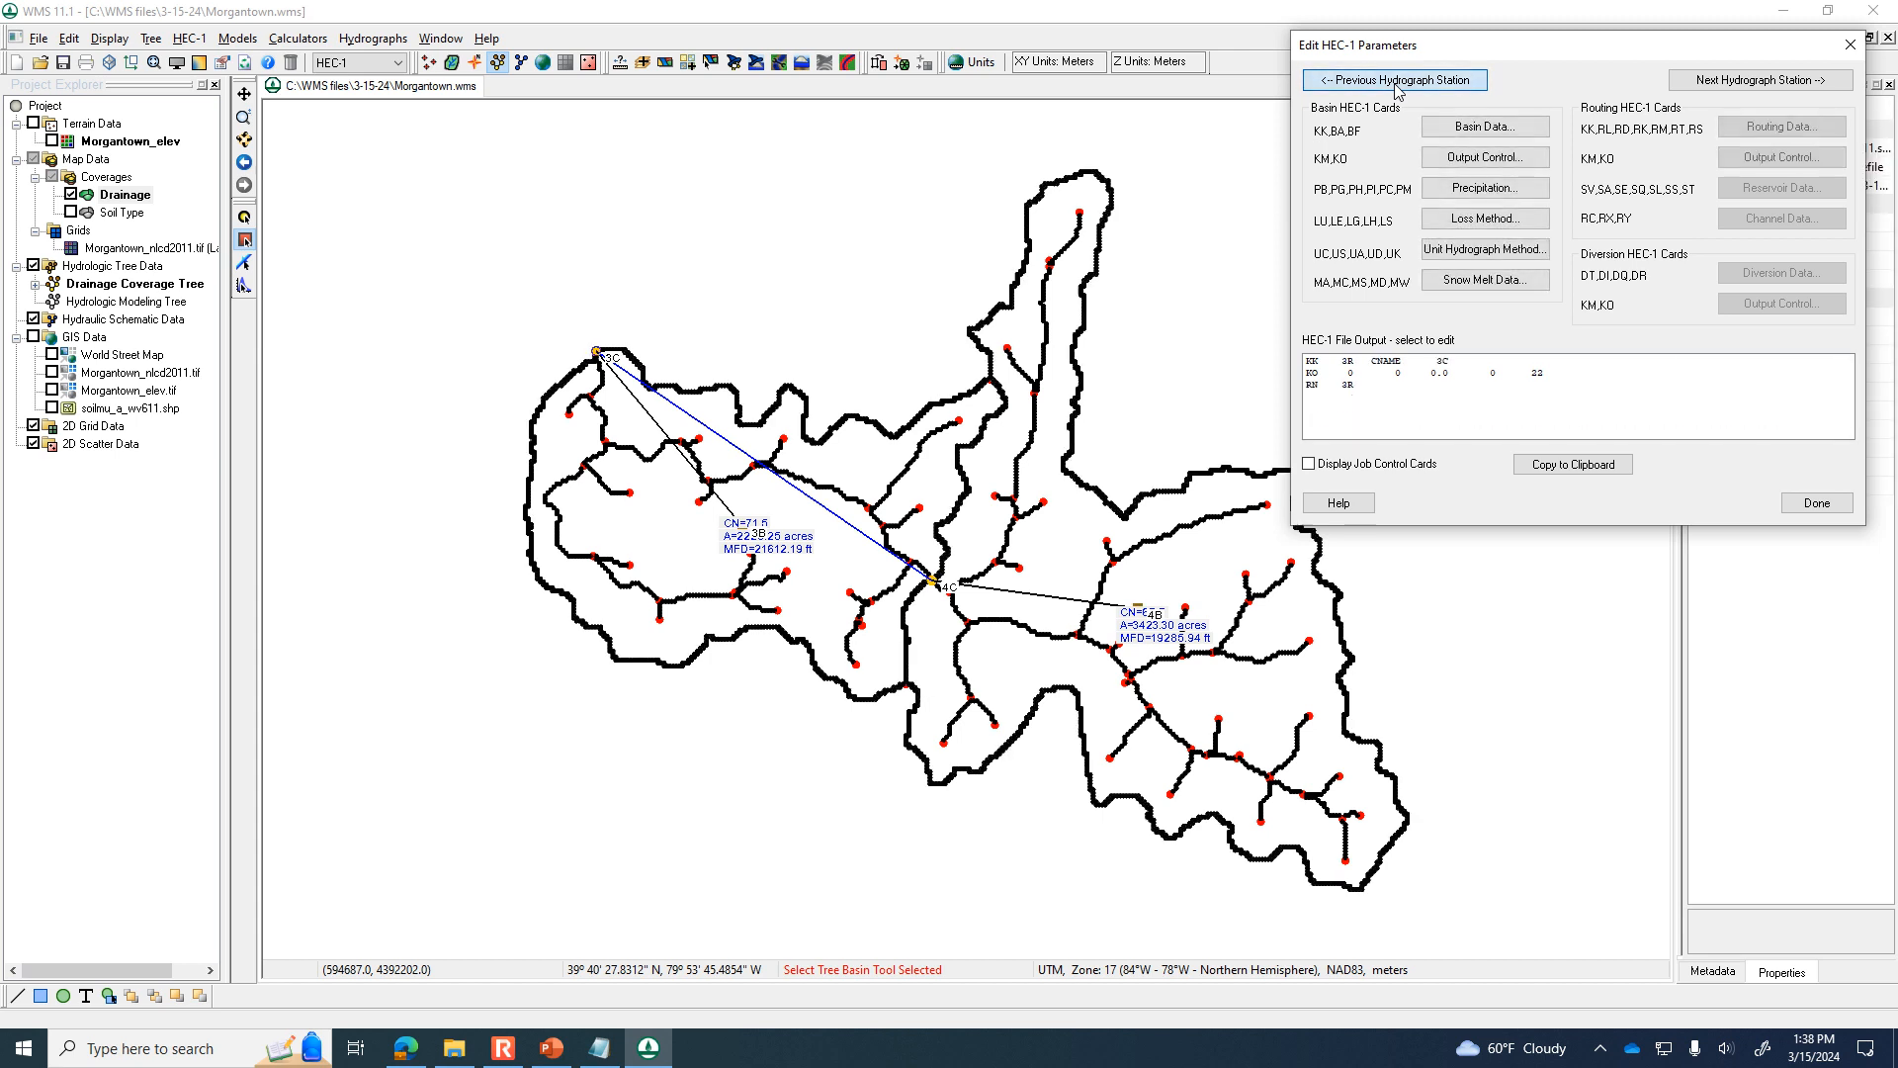
{"action": "left_click", "coordinate": [1397, 83]}
{"action": "left_click", "coordinate": [1397, 83]}
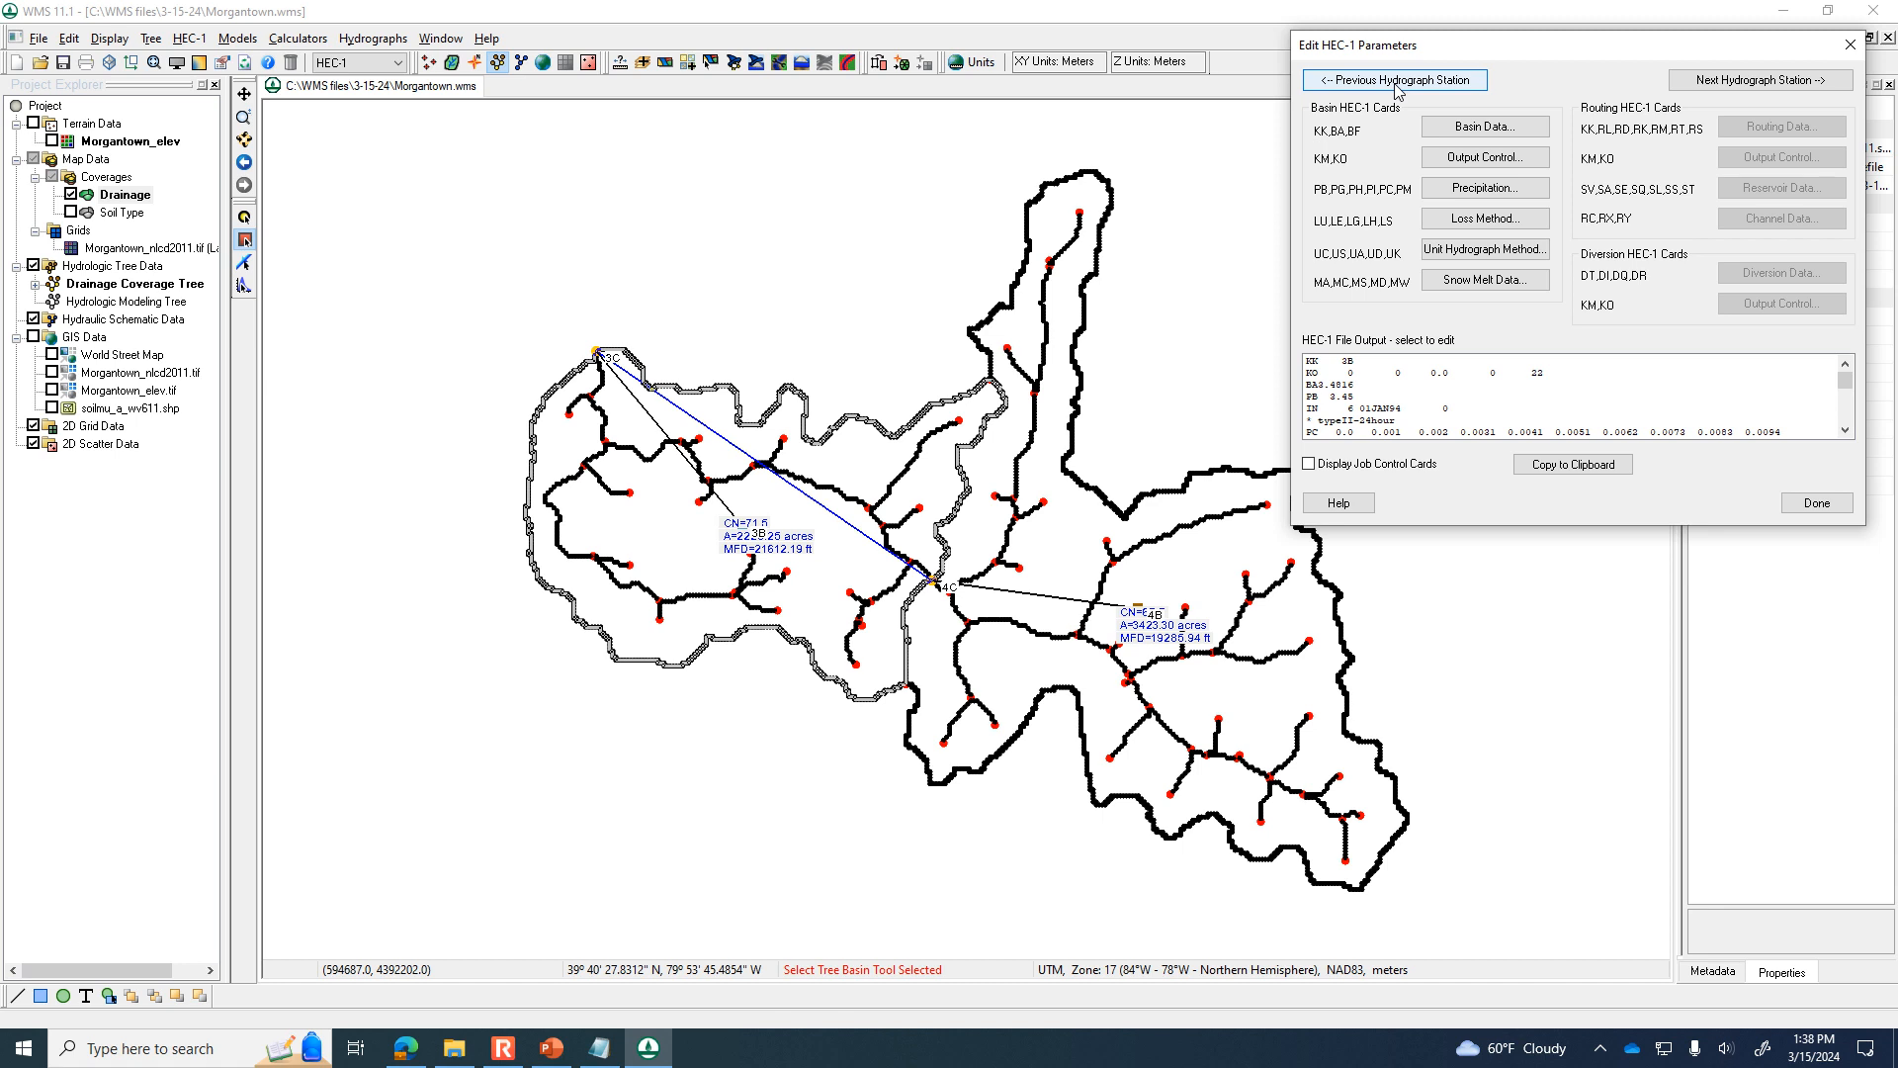
{"action": "left_click", "coordinate": [1397, 83]}
{"action": "left_click", "coordinate": [1397, 83]}
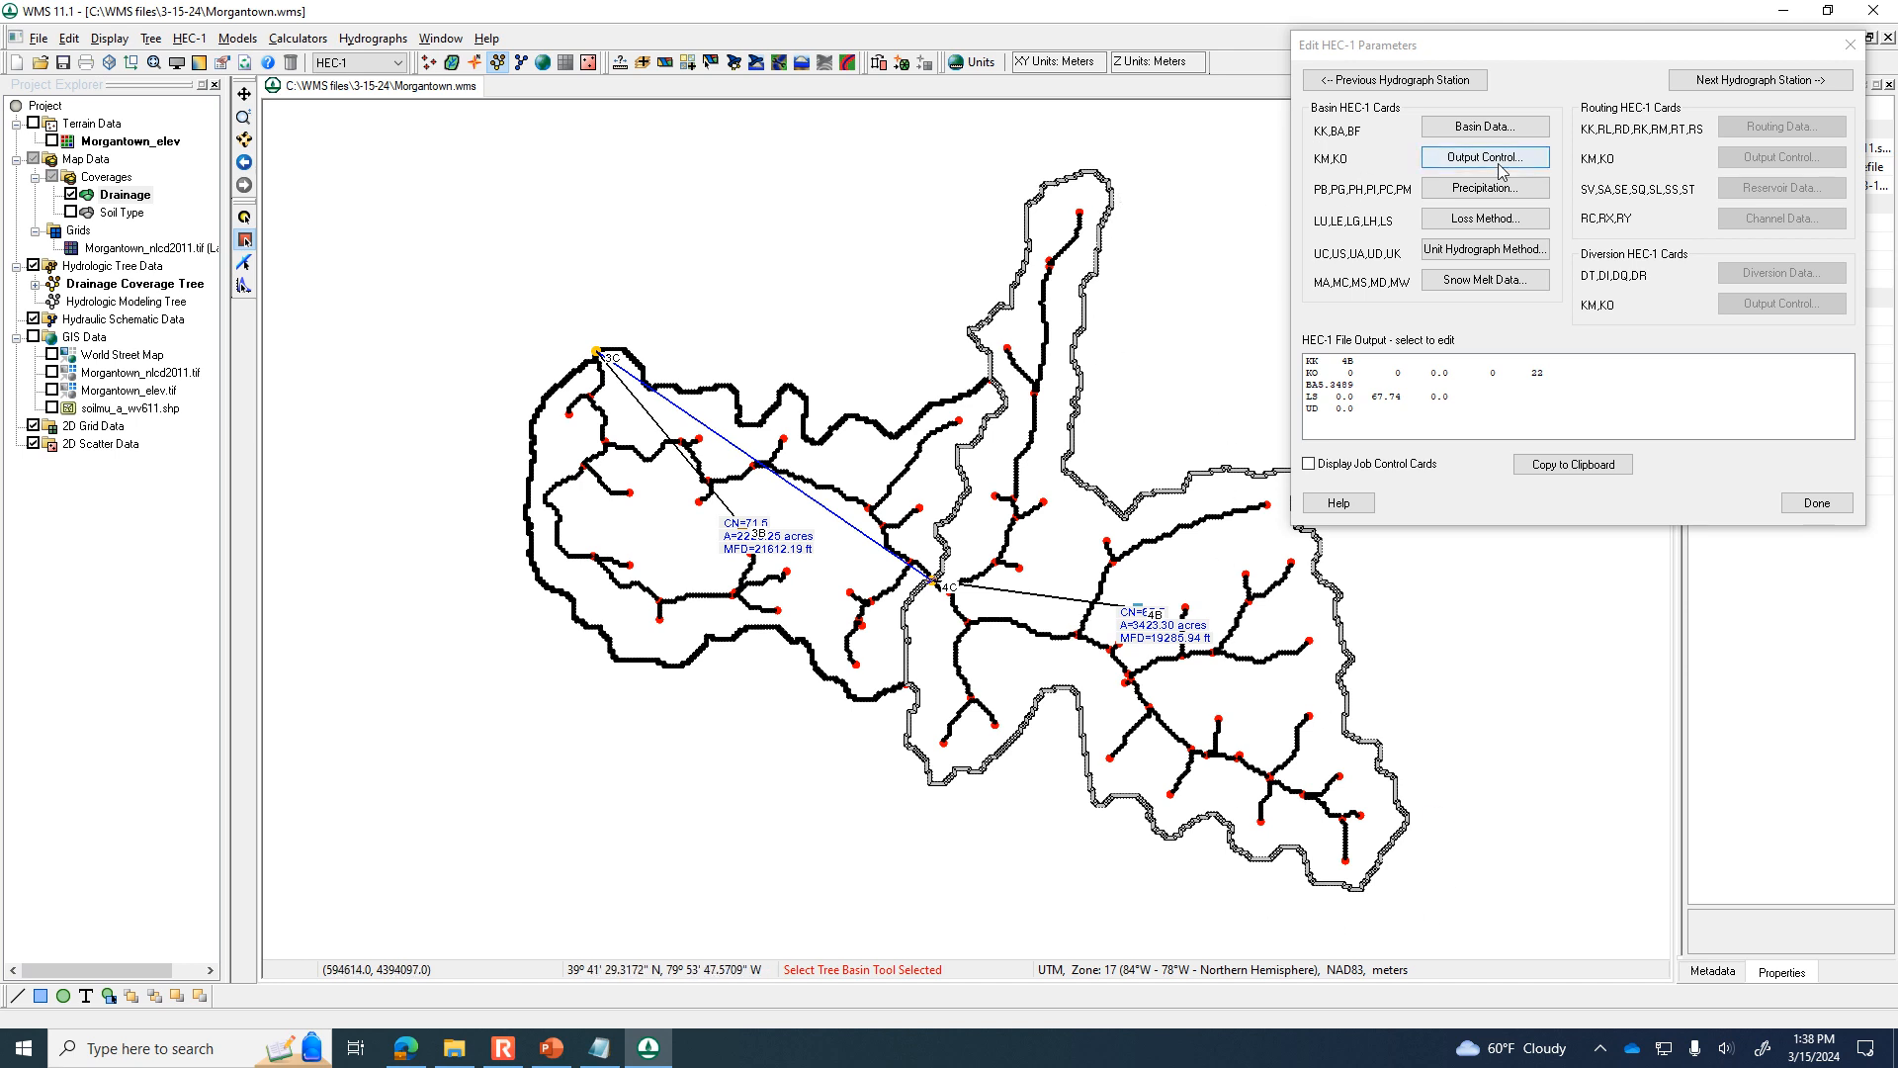
Set basin 4B's precipitation to Basin average (PB), using the 24-hr, 10 year NOAA Atlas 14 depth in inches.
{"action": "left_click", "coordinate": [1508, 194]}
{"action": "left_click", "coordinate": [1508, 190]}
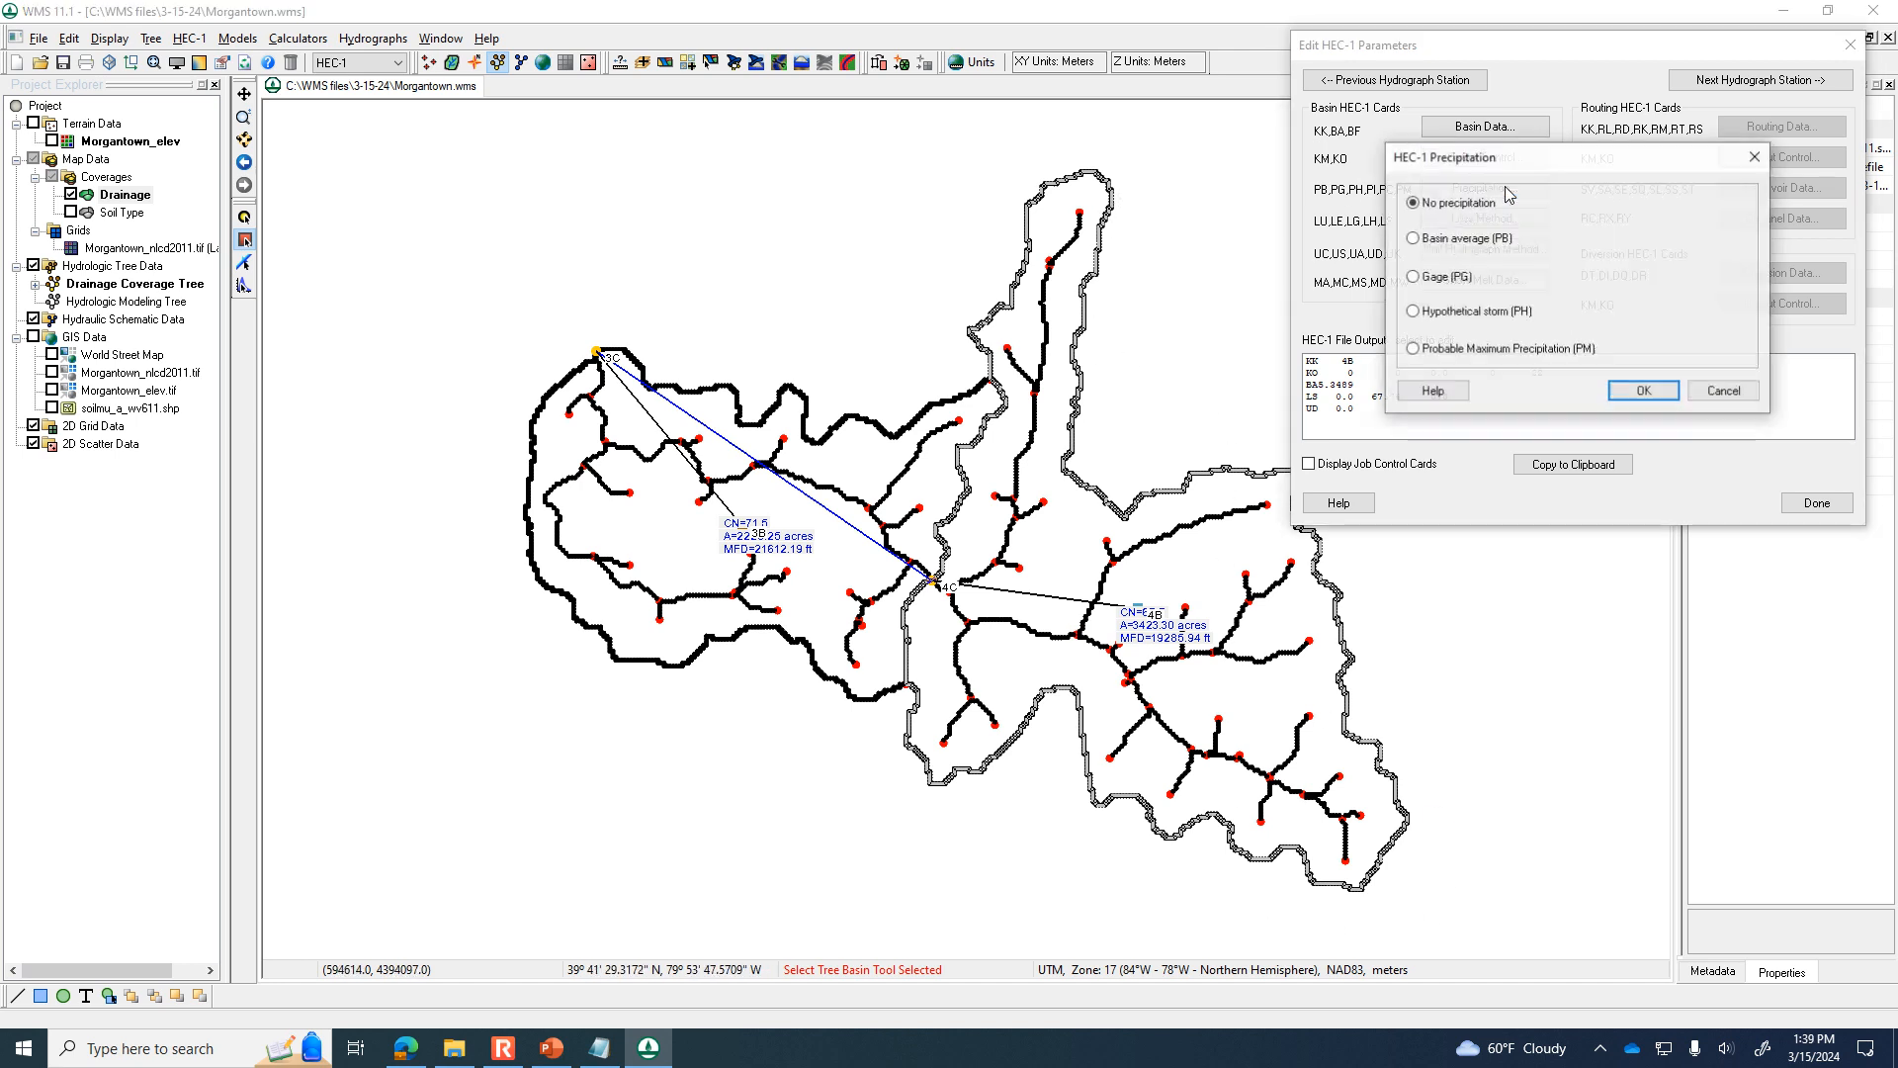
{"action": "left_click", "coordinate": [1478, 238]}
{"action": "left_click", "coordinate": [1697, 237]}
{"action": "left_click", "coordinate": [1629, 202]}
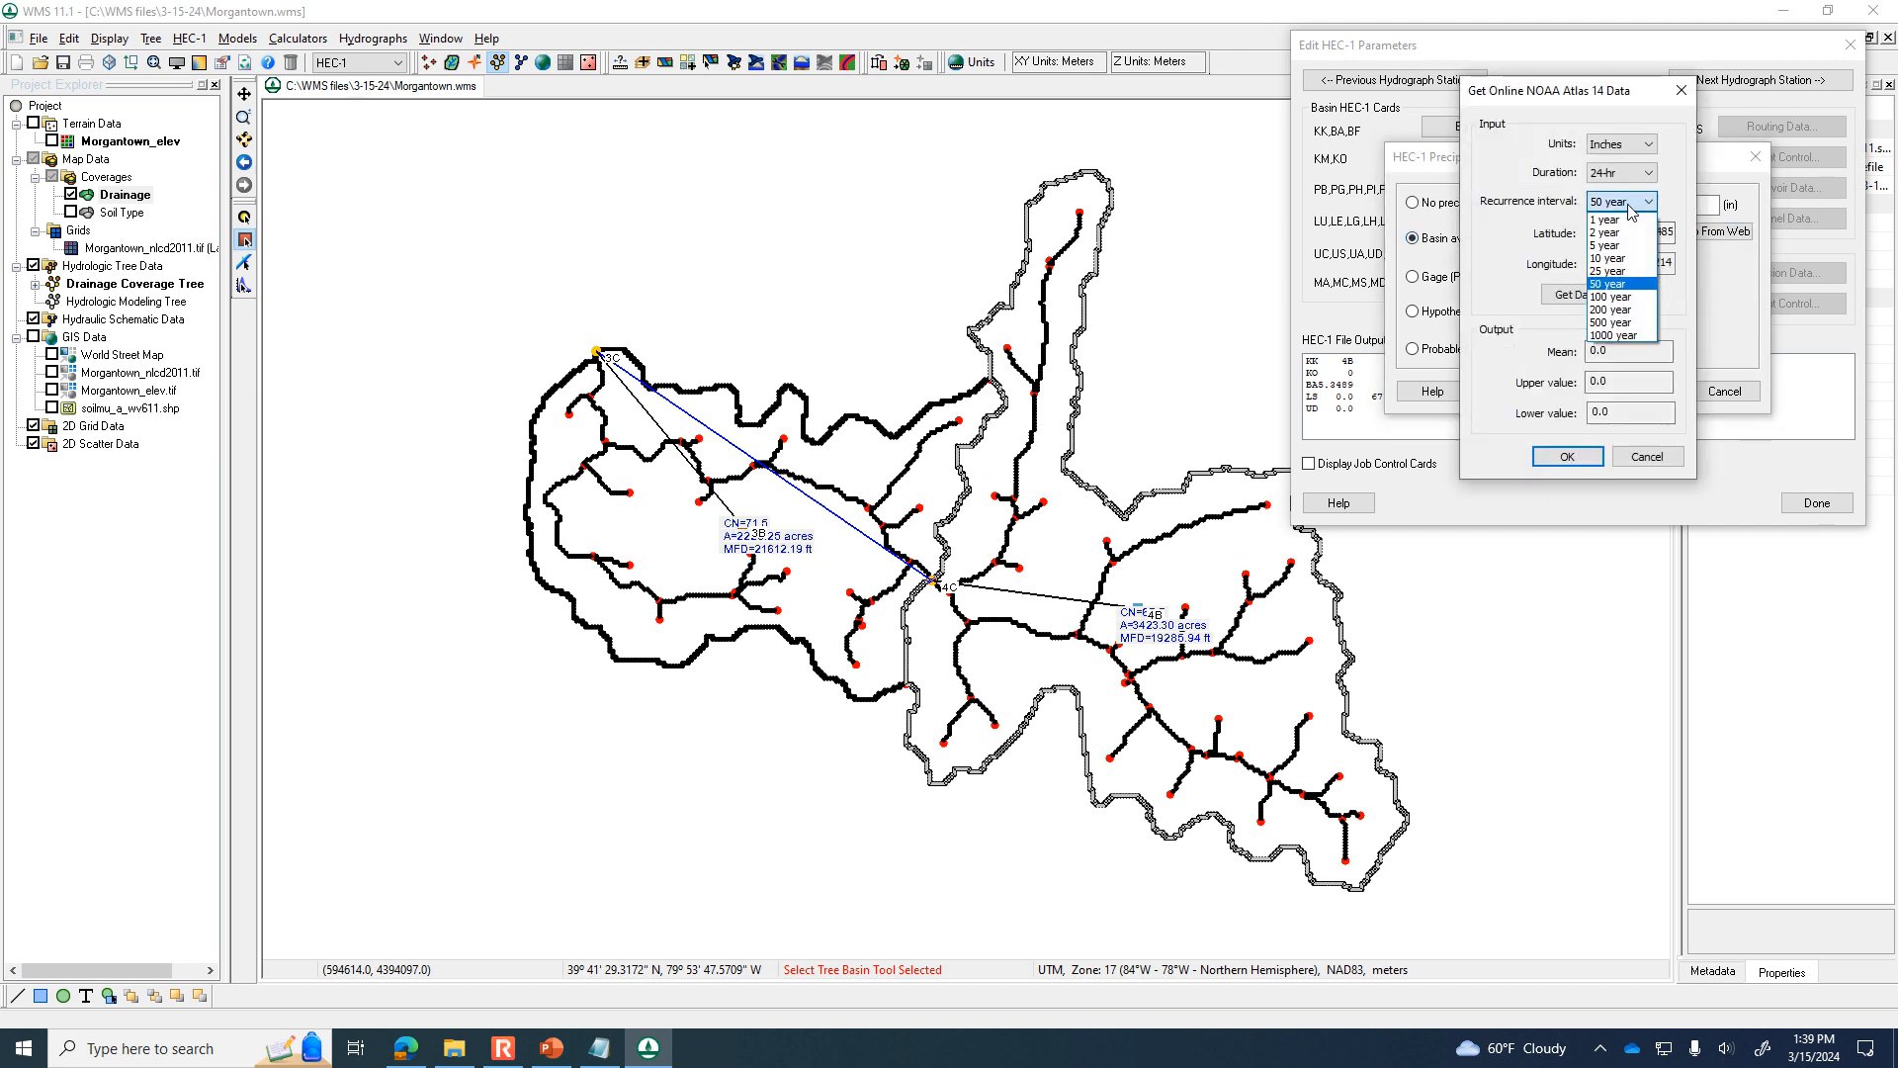
{"action": "left_click", "coordinate": [1607, 258]}
{"action": "left_click", "coordinate": [1585, 296]}
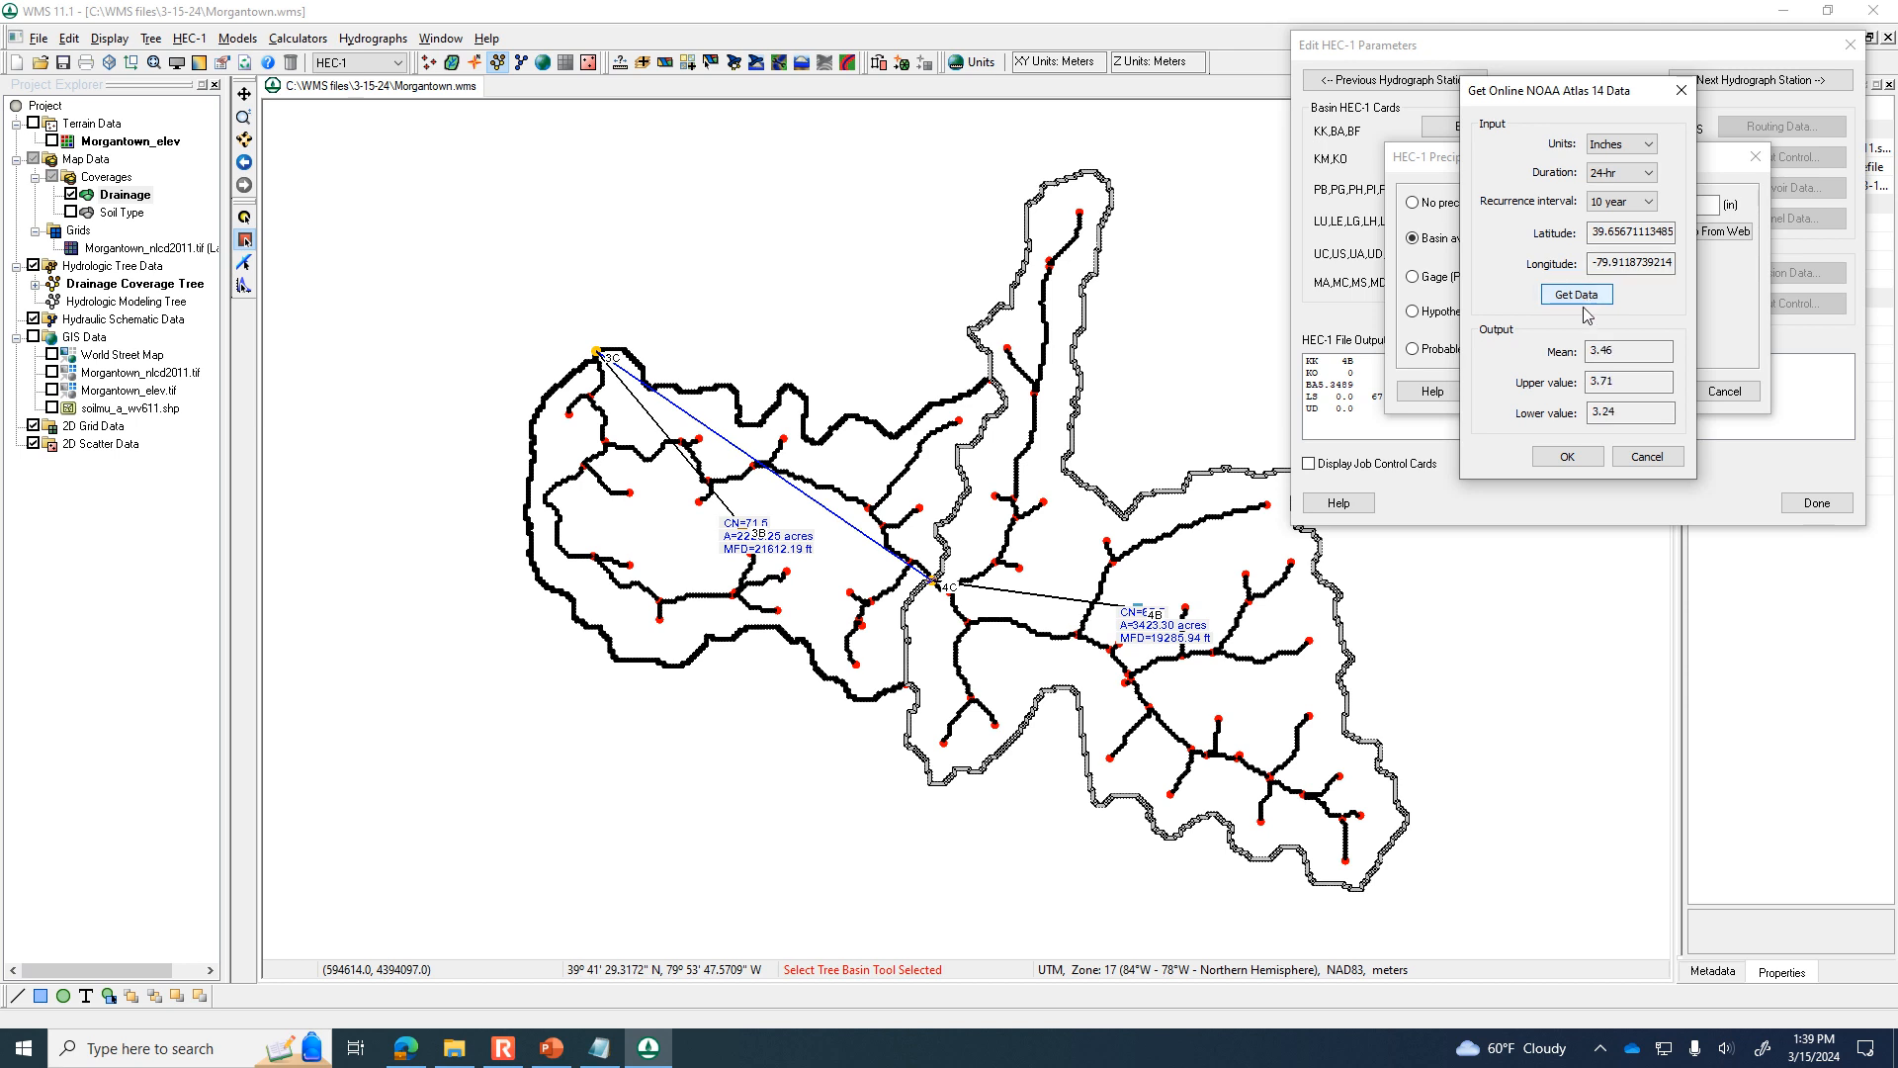
{"action": "left_click", "coordinate": [1568, 455]}
Assign the typeII-24hour rainfall distribution curve to basin 4B's basin average precipitation and accept the precipitation settings.
{"action": "left_click", "coordinate": [1601, 233]}
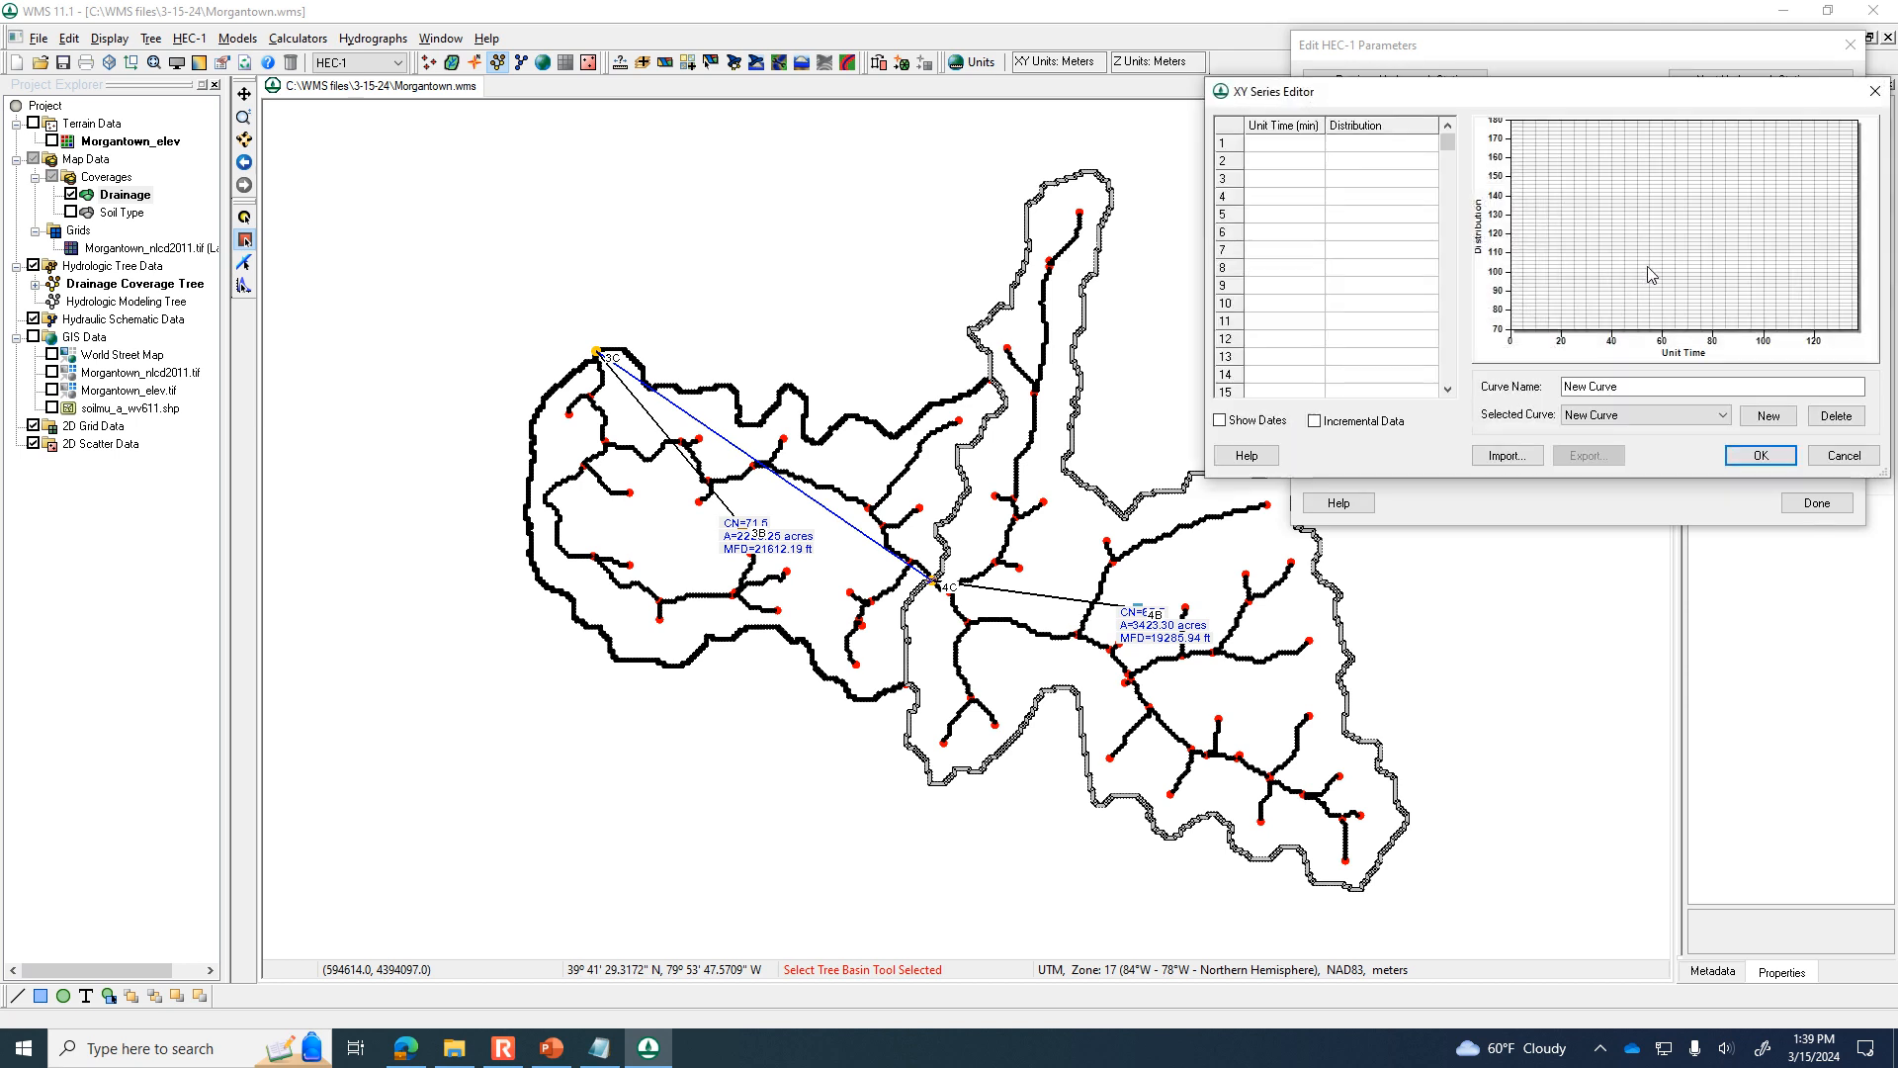
{"action": "left_click", "coordinate": [1649, 416]}
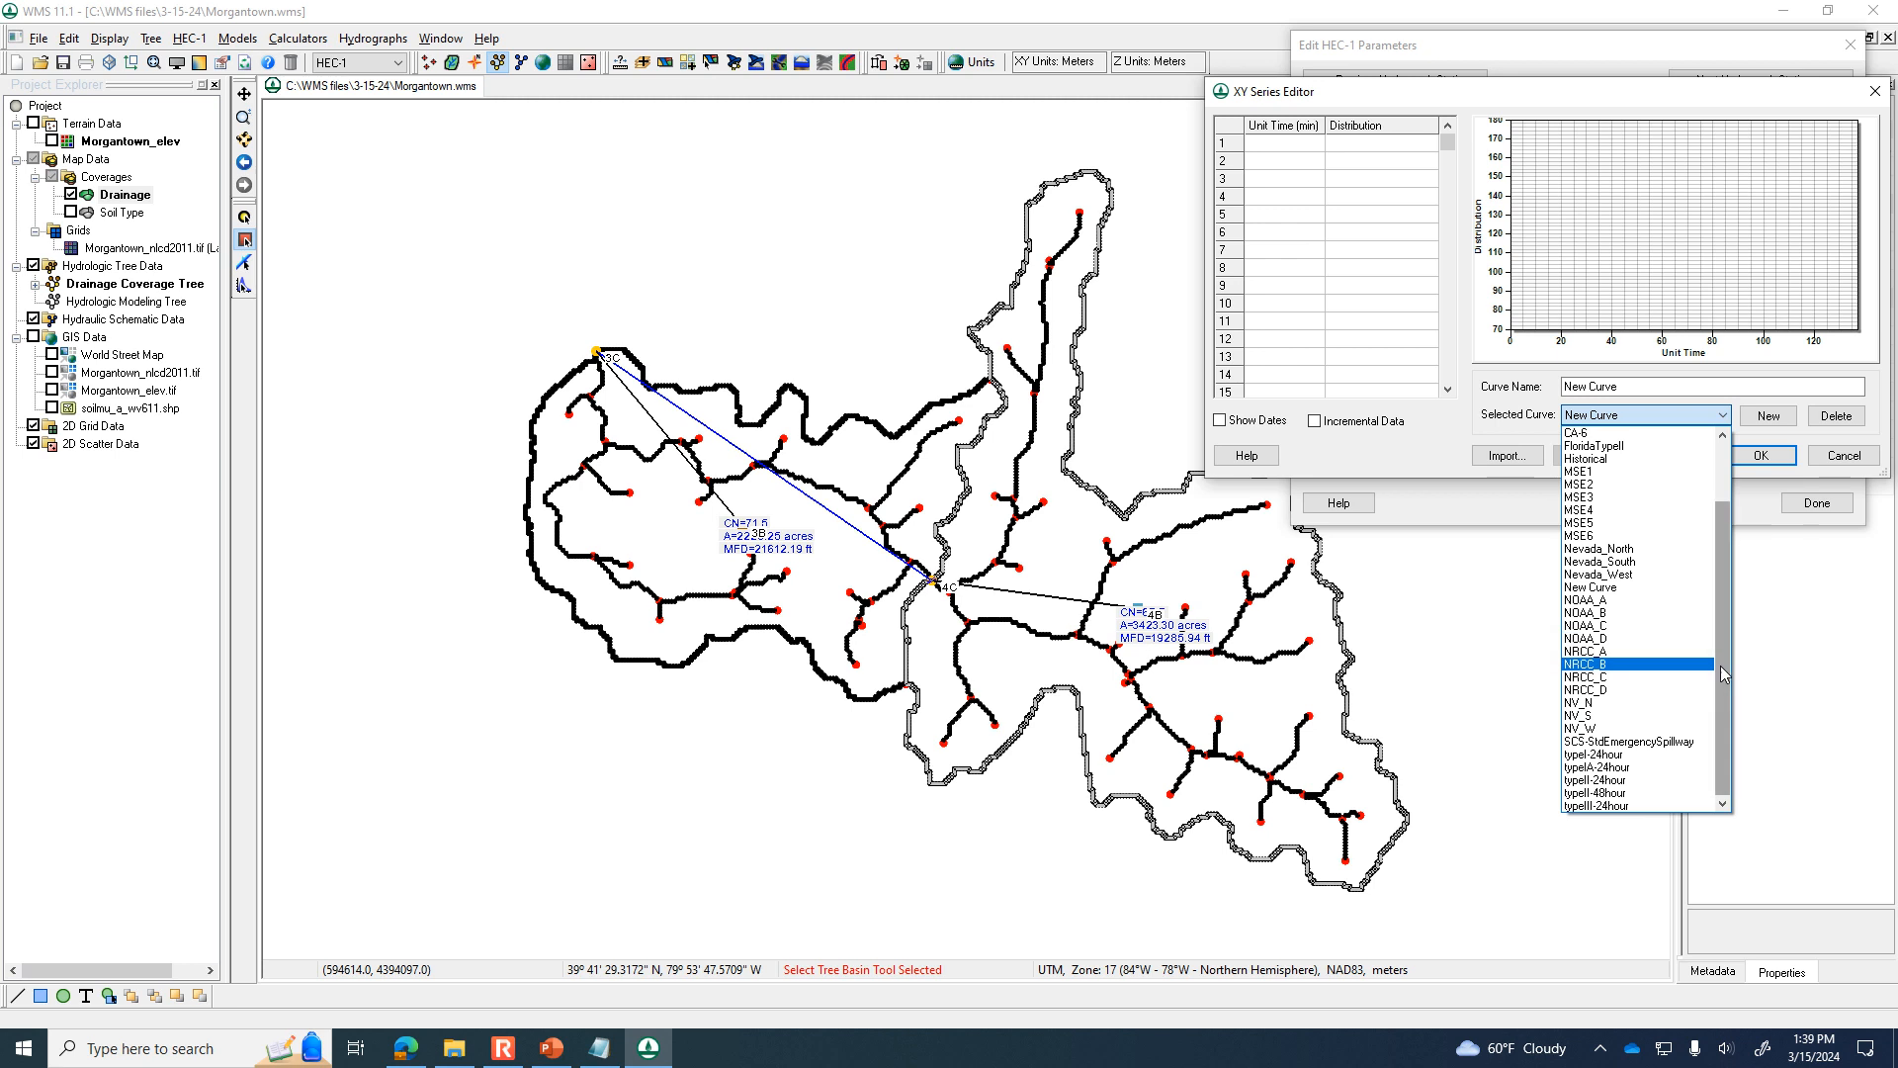
{"action": "left_click", "coordinate": [1649, 779]}
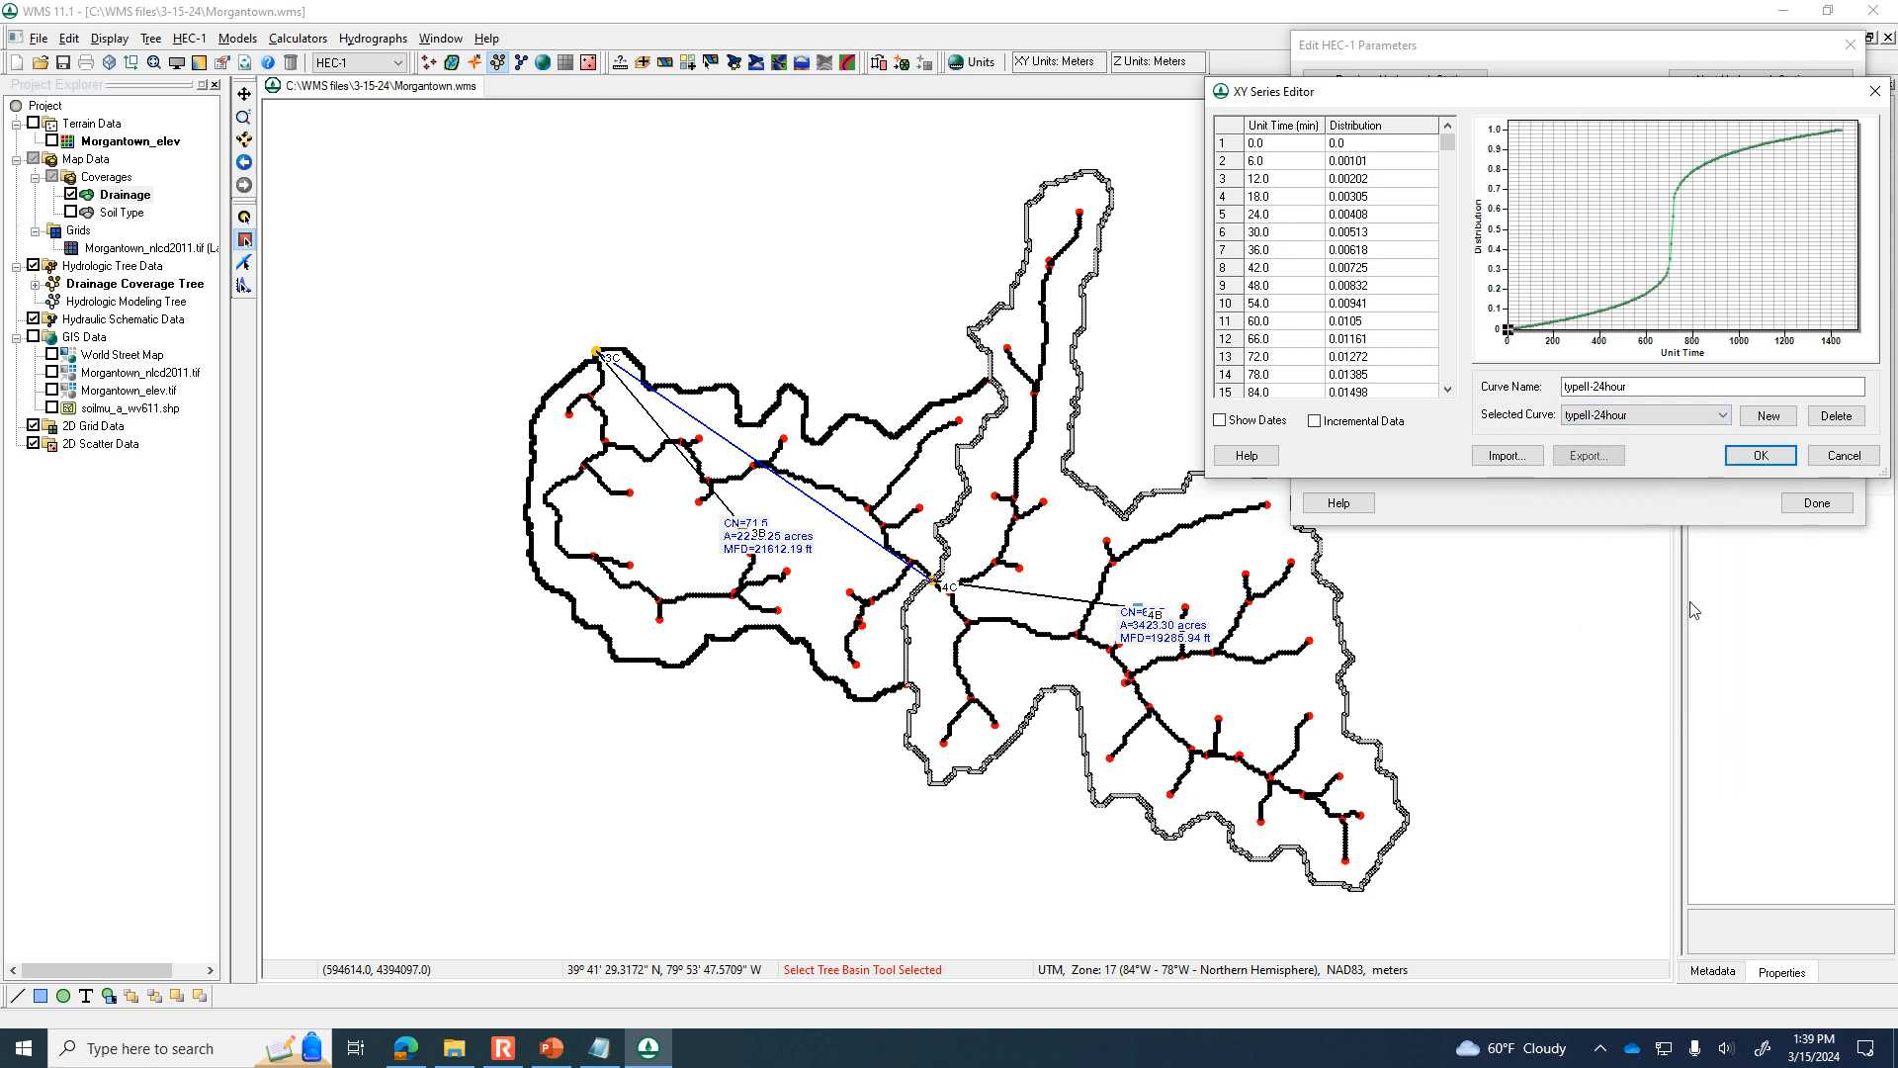
{"action": "left_click", "coordinate": [1761, 454]}
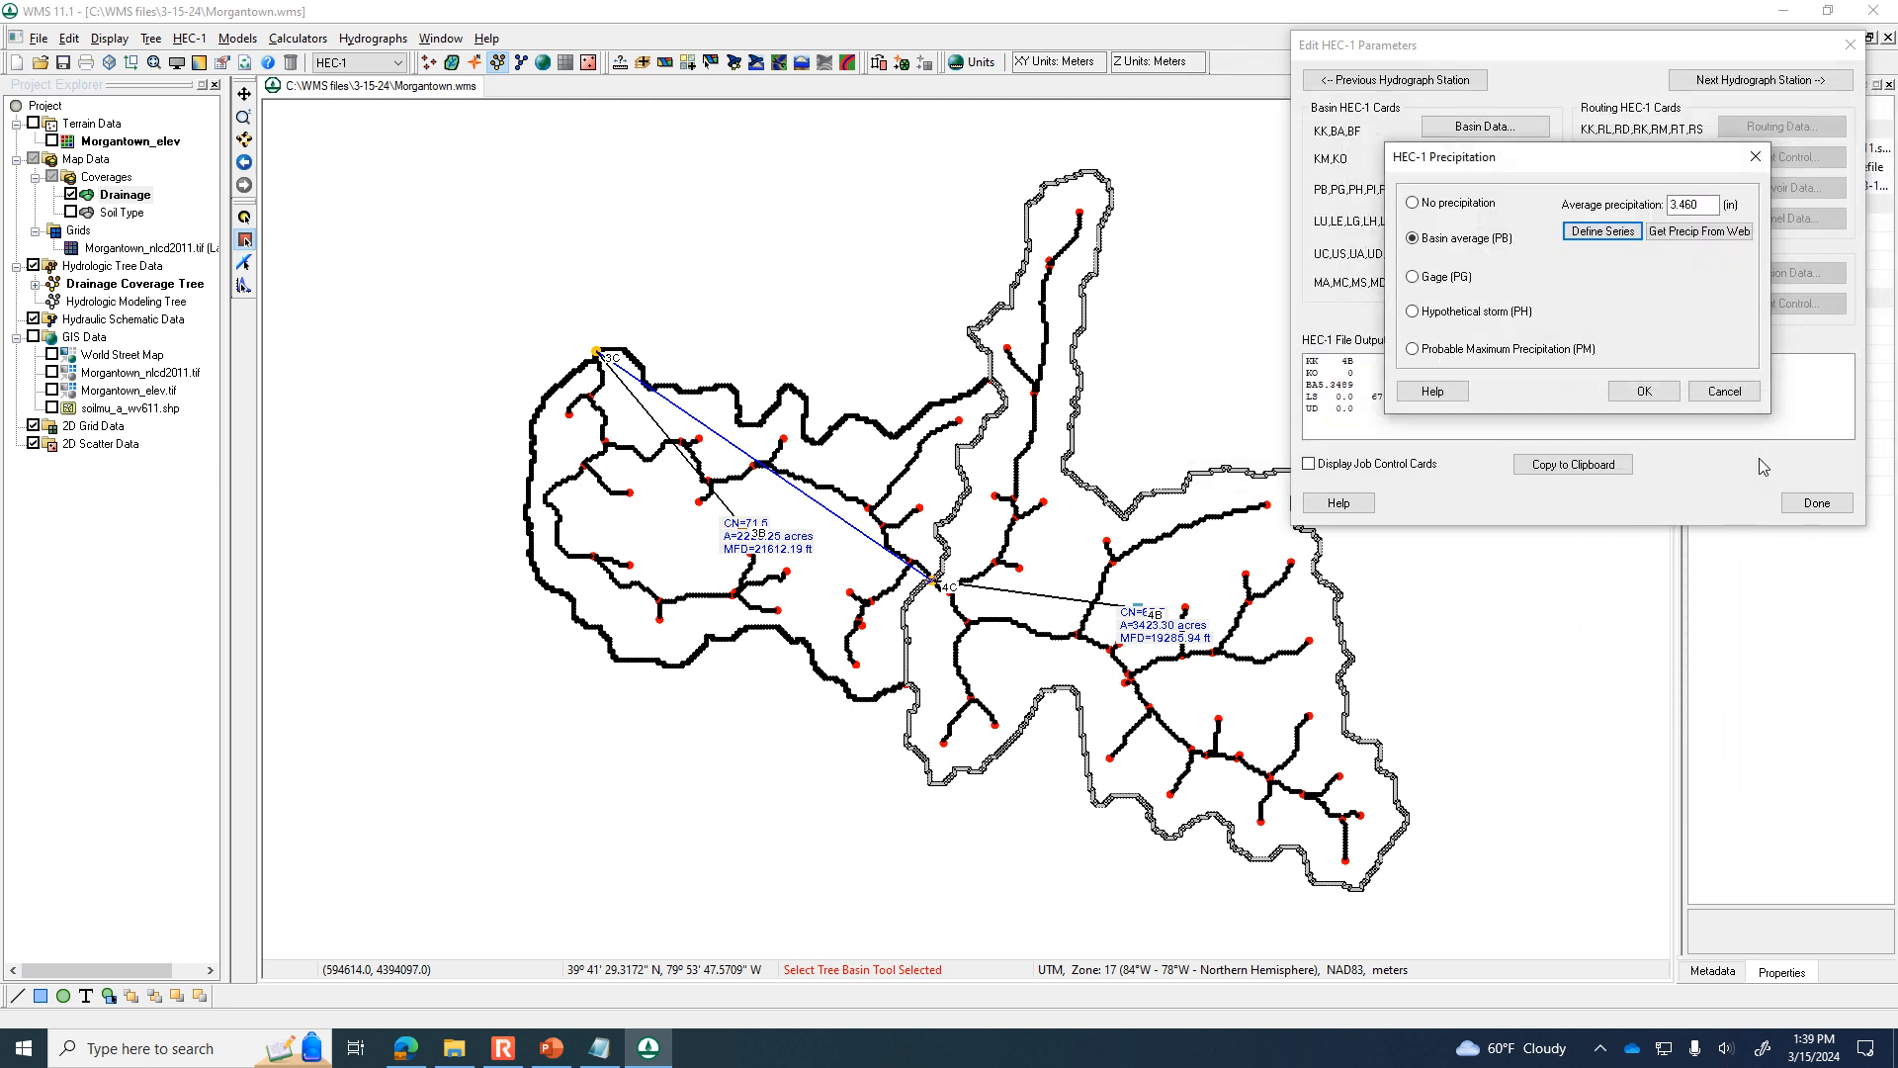
{"action": "left_click", "coordinate": [1641, 390]}
Check basin 4B's loss method, compute its lag time from basin data with the SCS Method, apply it to the unit hydrograph, and finish its parameters.
{"action": "left_click", "coordinate": [1488, 219]}
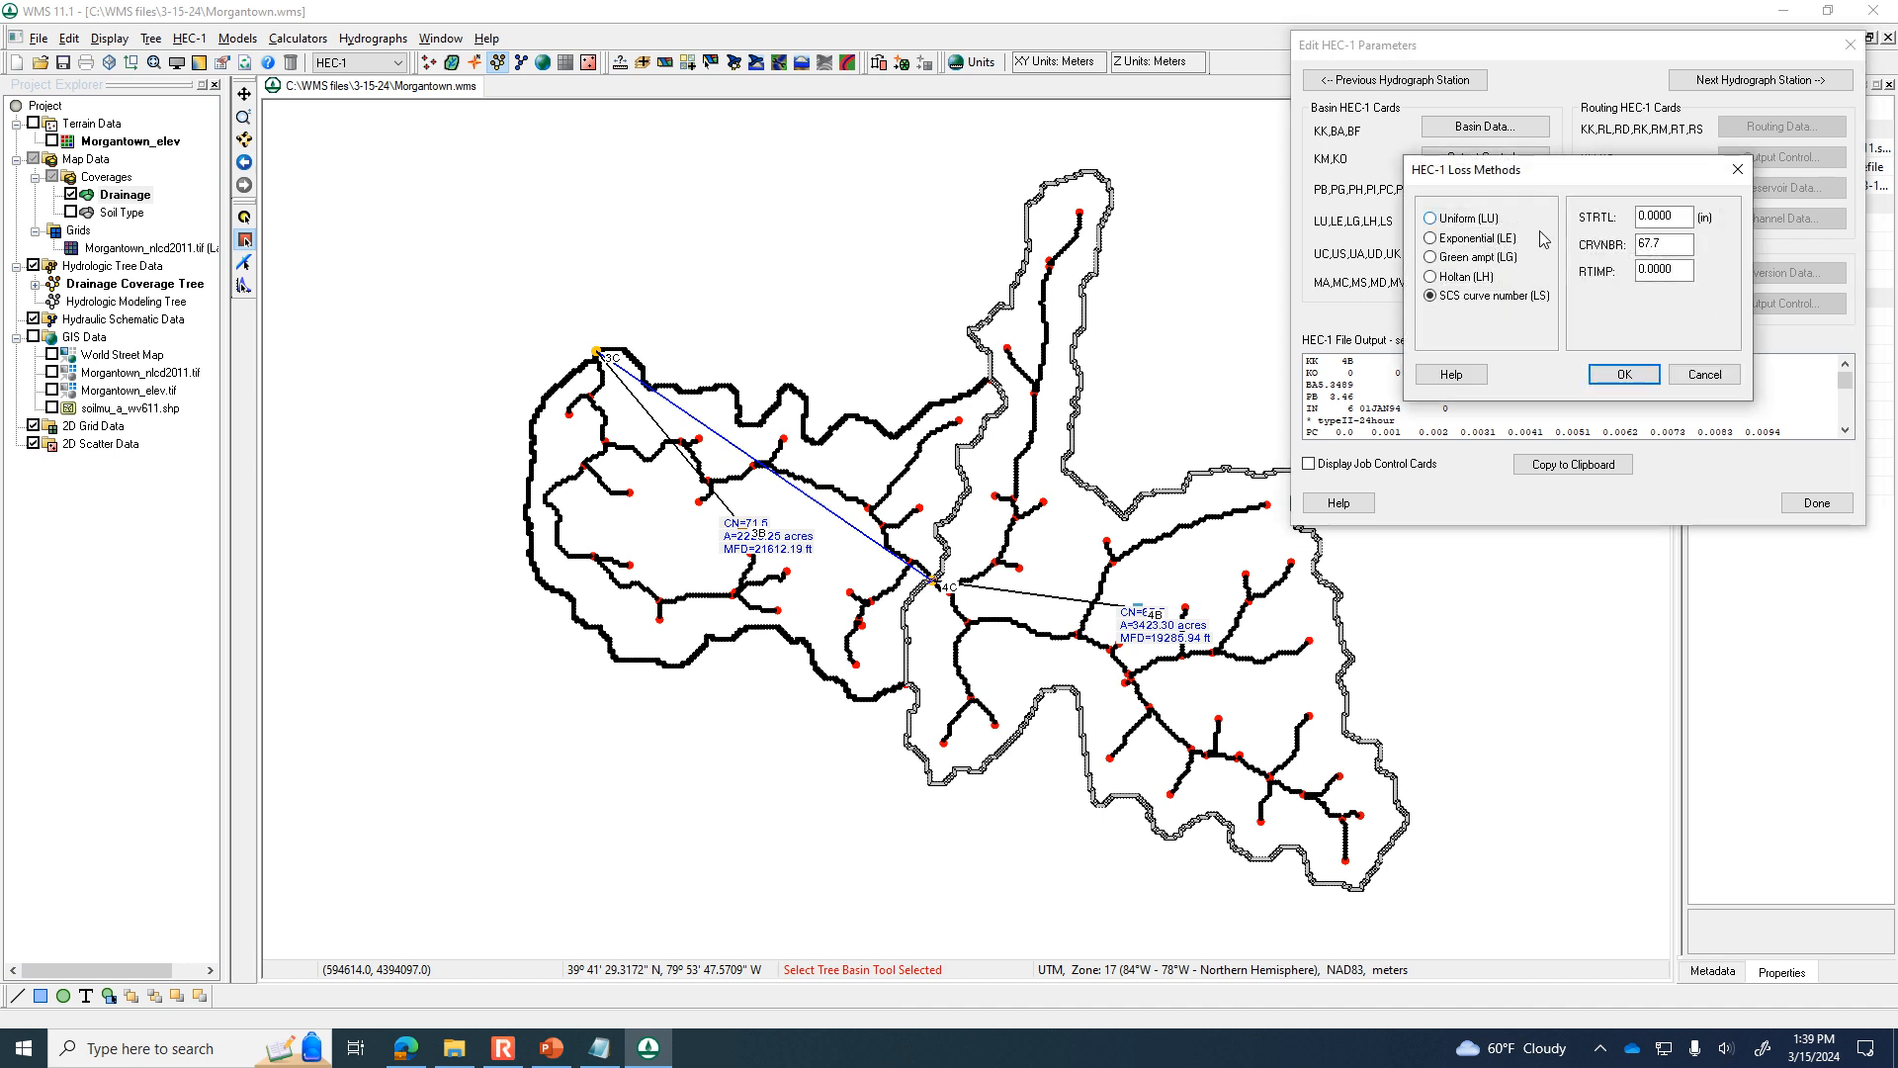
{"action": "left_click", "coordinate": [1702, 375]}
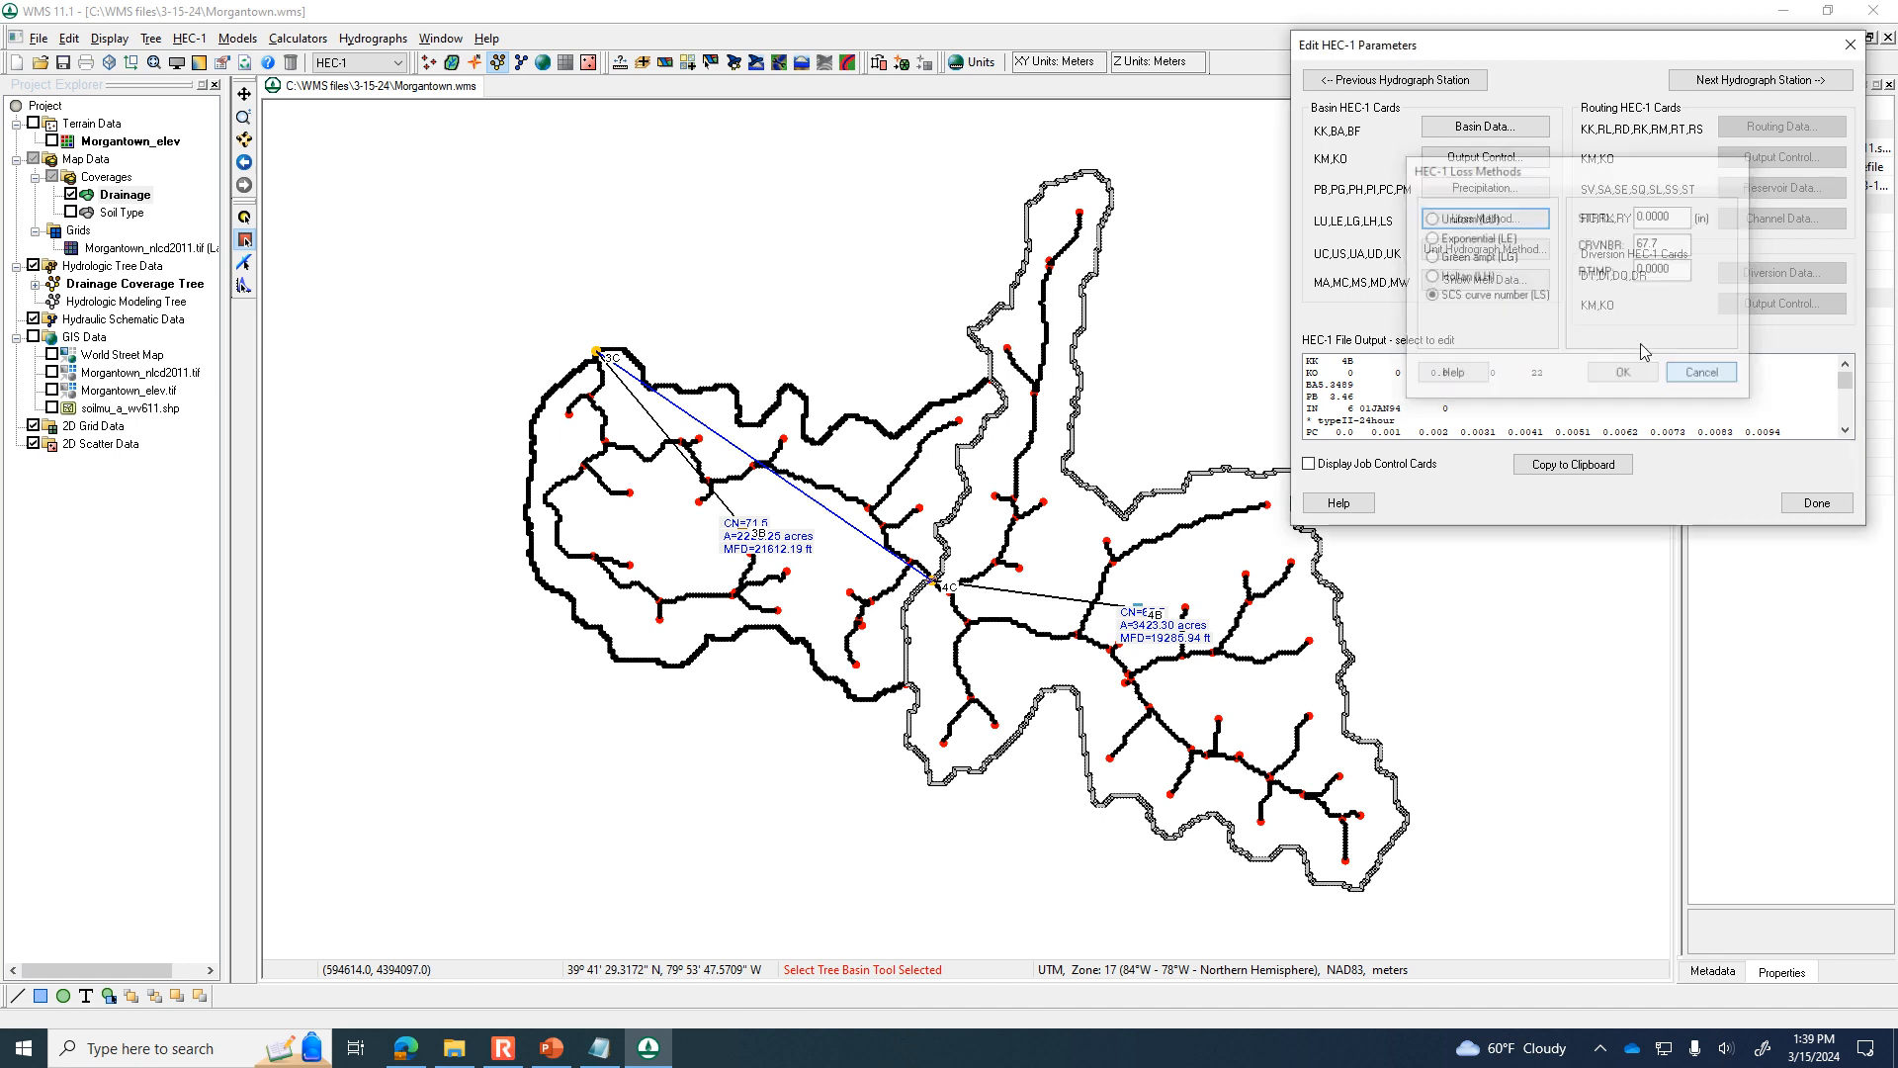
{"action": "left_click", "coordinate": [1531, 267]}
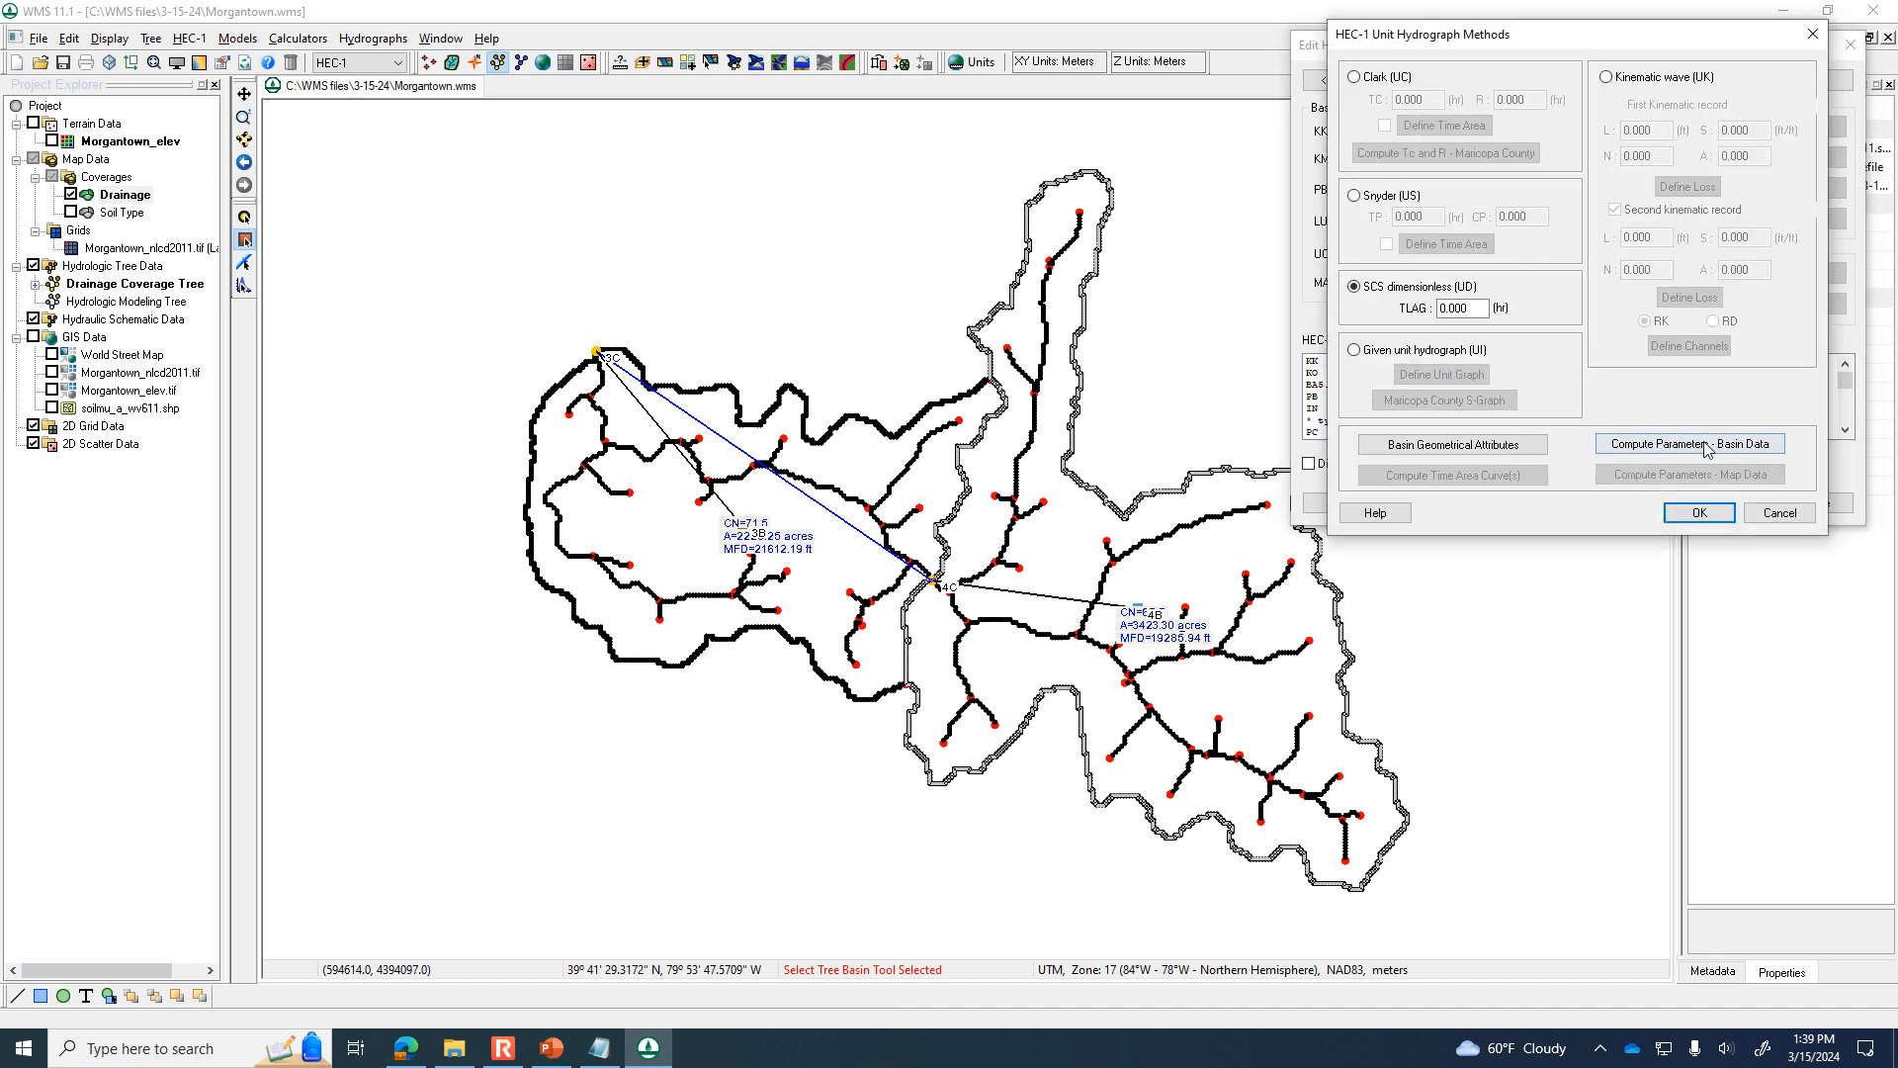
{"action": "left_click", "coordinate": [1704, 444]}
{"action": "left_click", "coordinate": [1680, 315]}
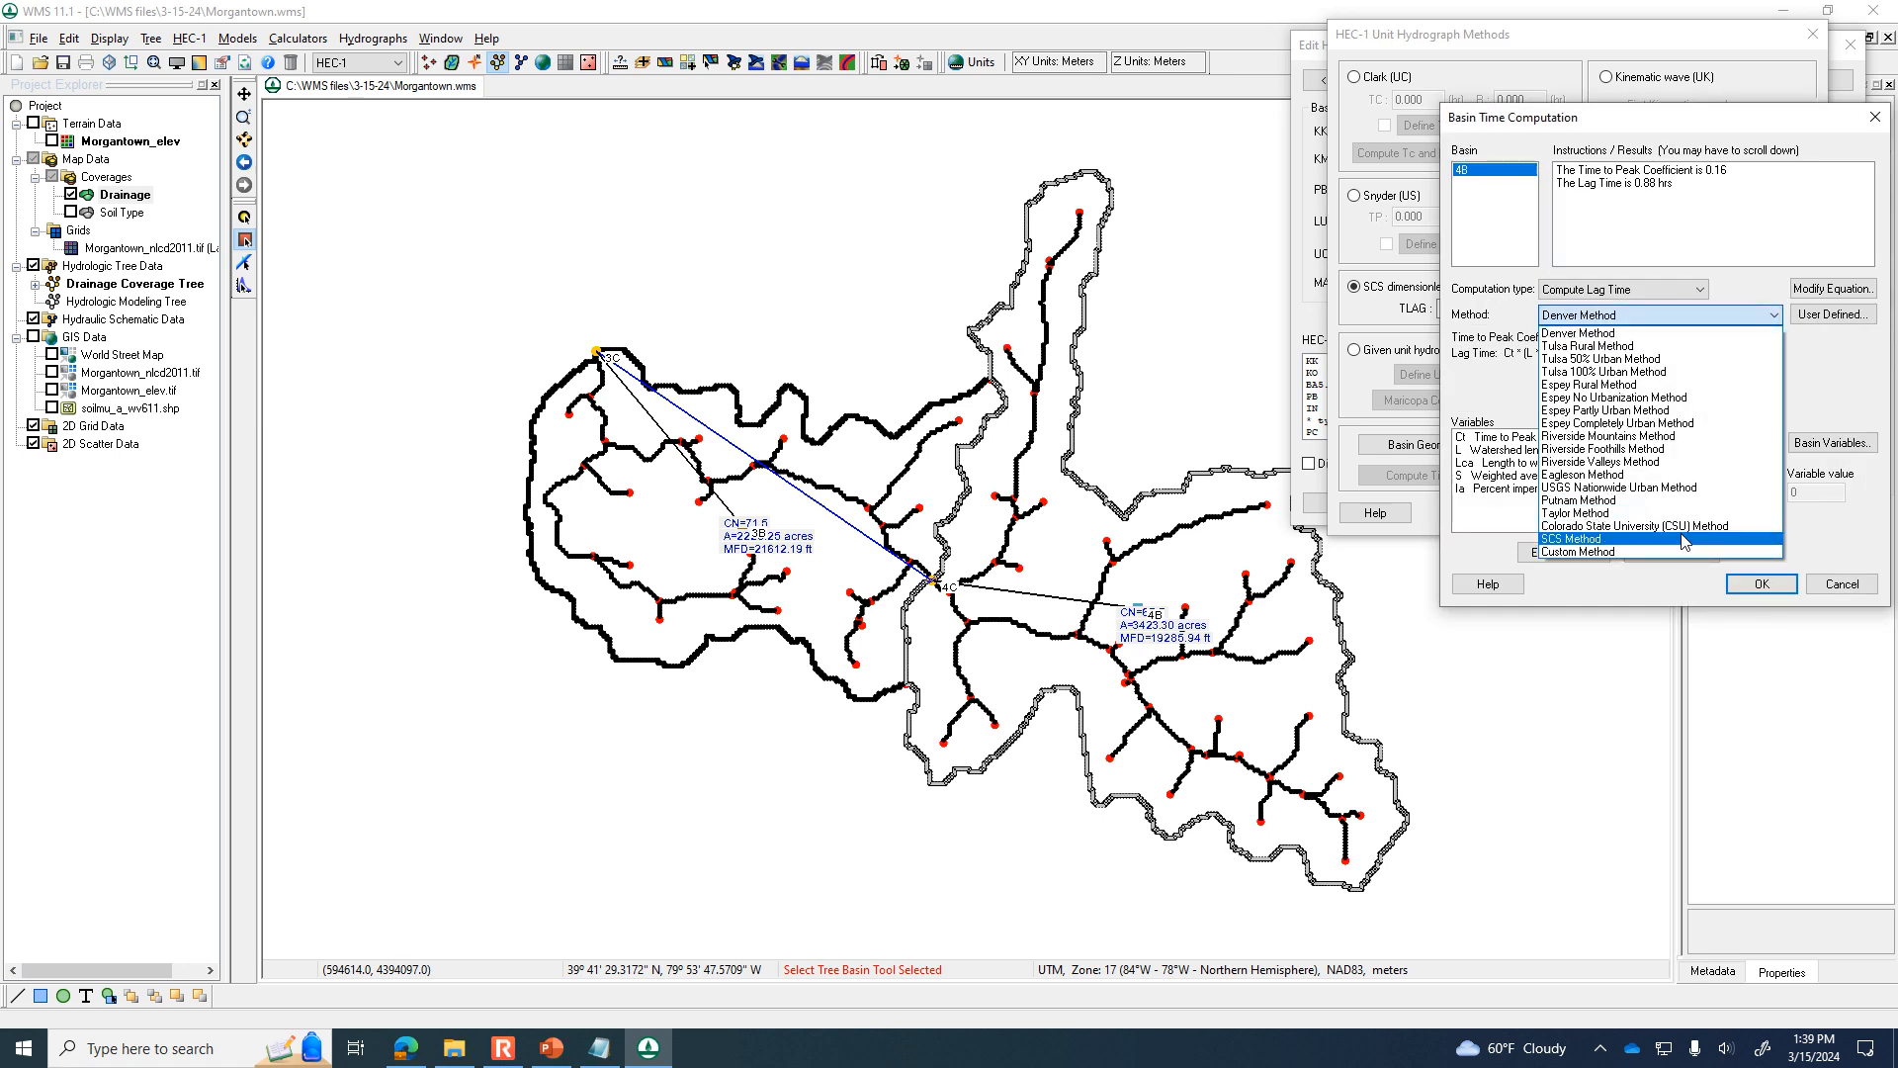
{"action": "left_click", "coordinate": [1683, 539]}
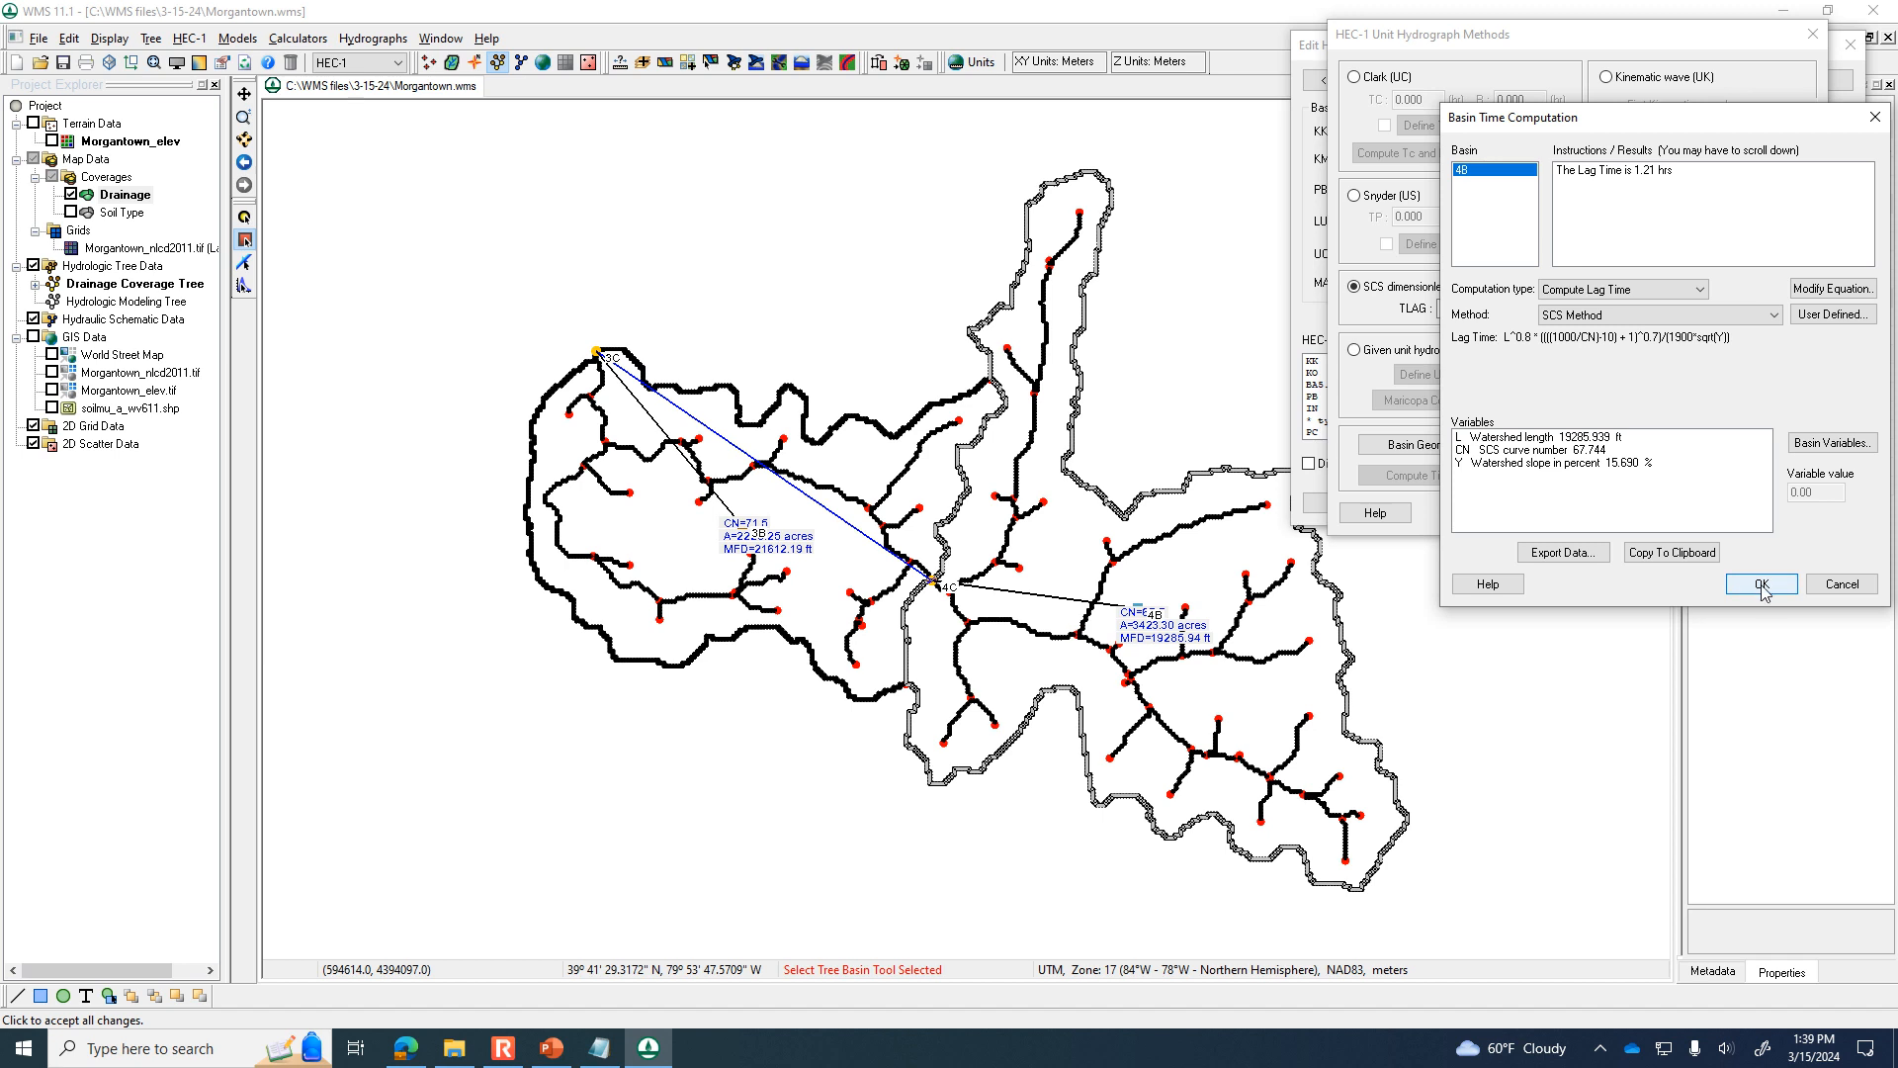
{"action": "left_click", "coordinate": [1760, 585]}
{"action": "left_click", "coordinate": [1700, 513]}
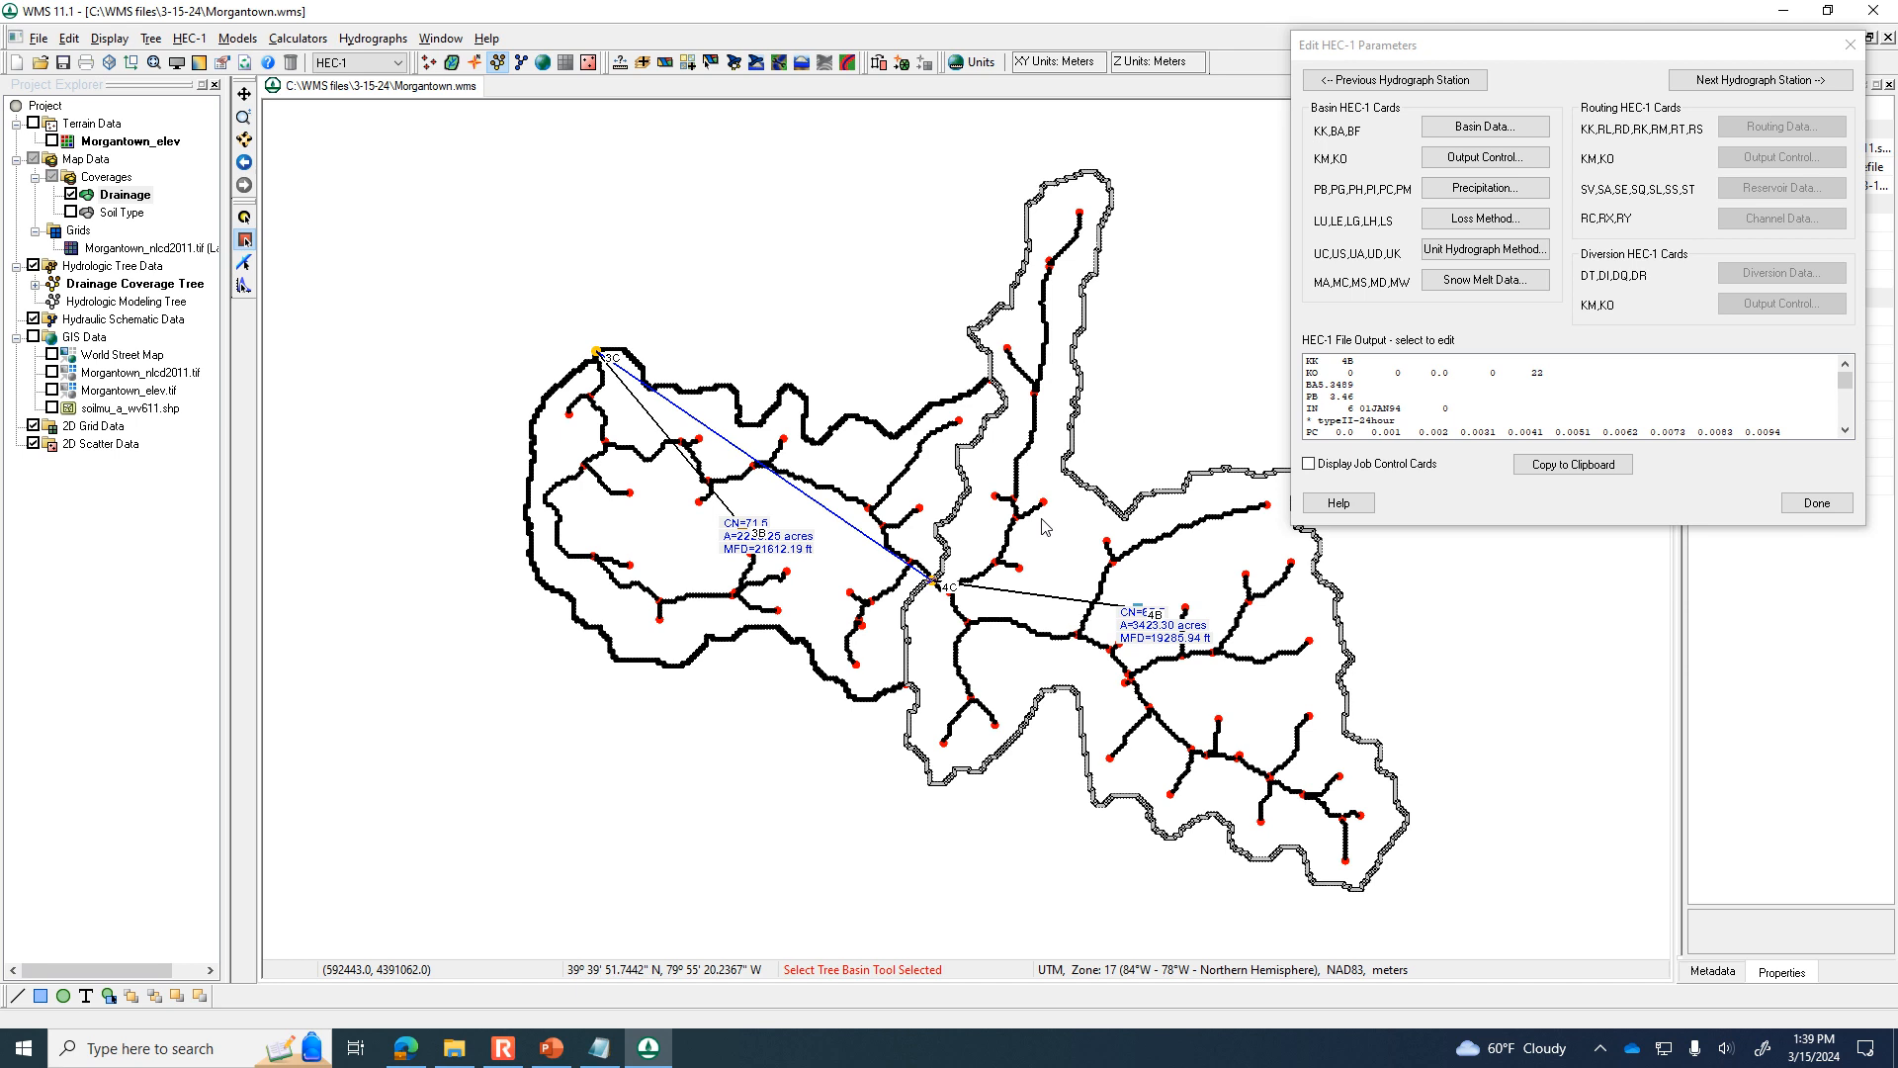
{"action": "left_click", "coordinate": [1850, 45]}
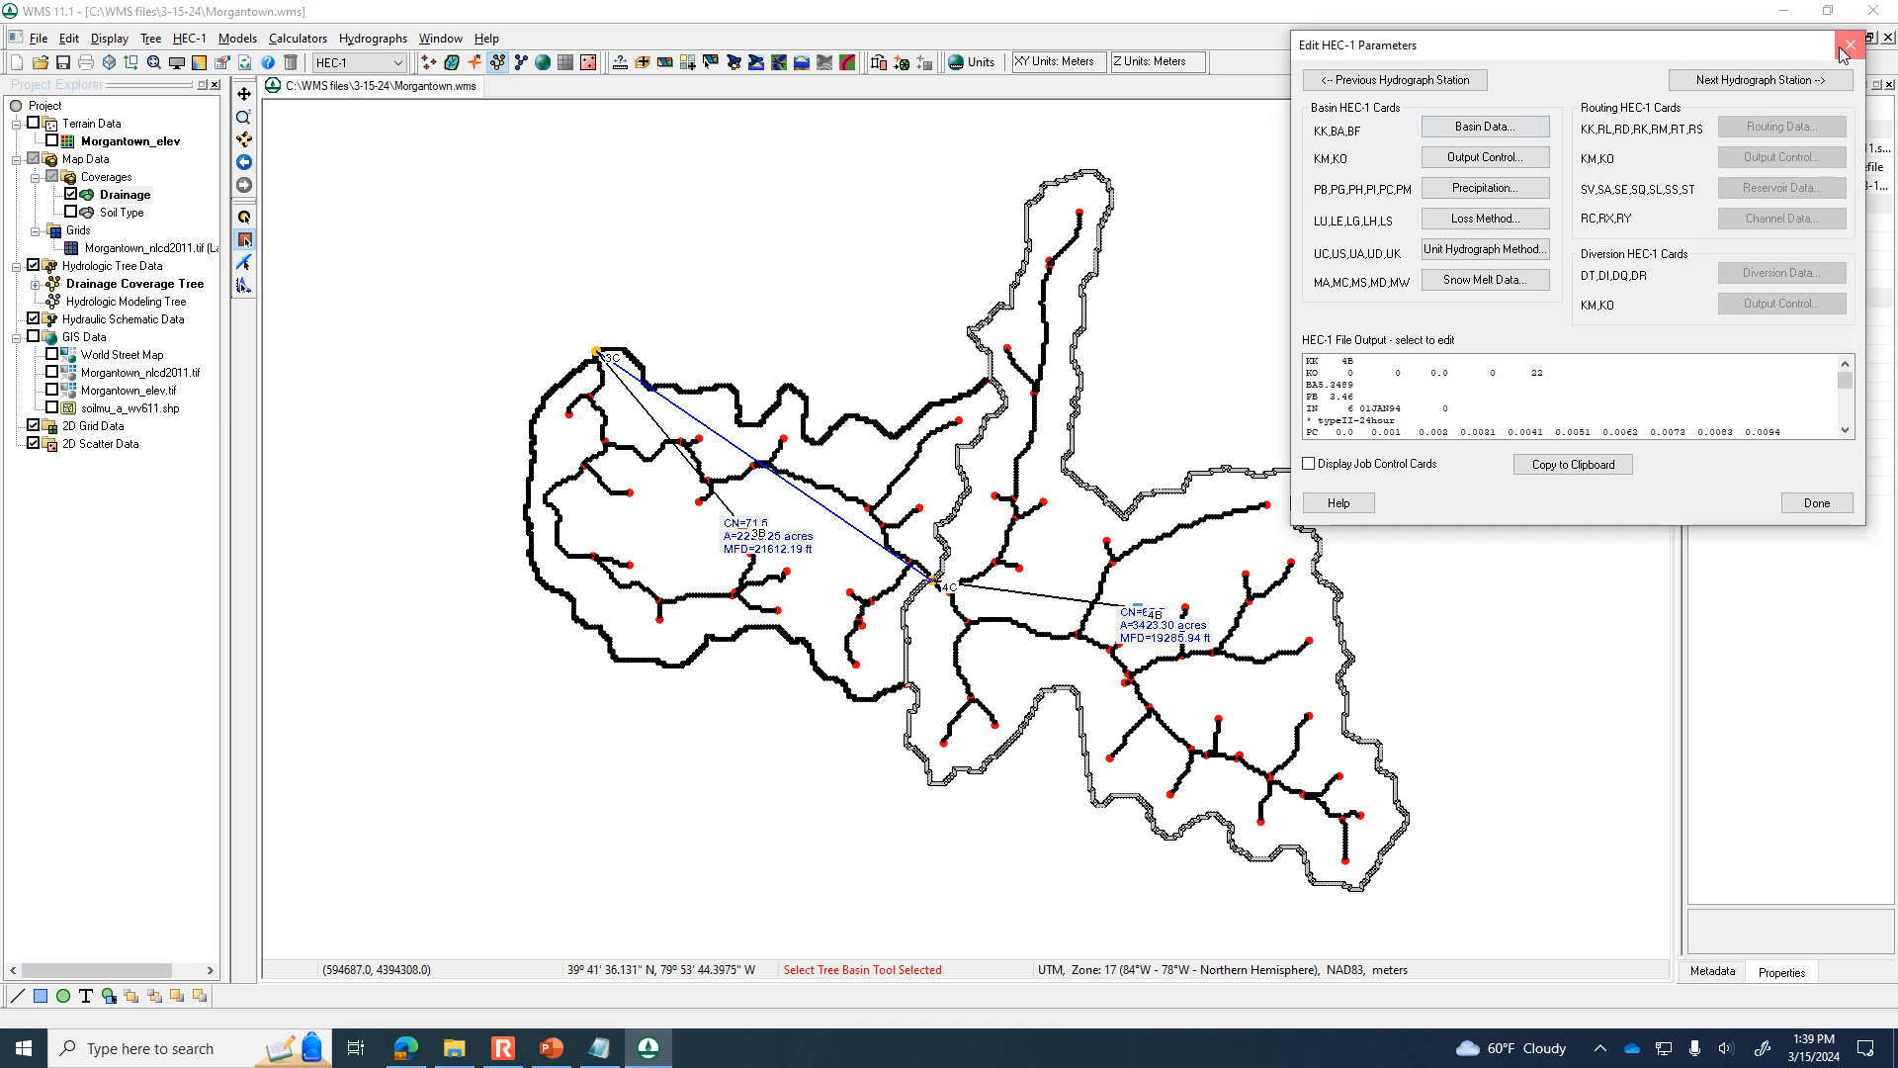
Starting from basin 3B's HEC-1 parameters, step forward through the hydrograph stations and view the routing data of outlets 4C and 3C without changes.
{"action": "left_click", "coordinate": [248, 265]}
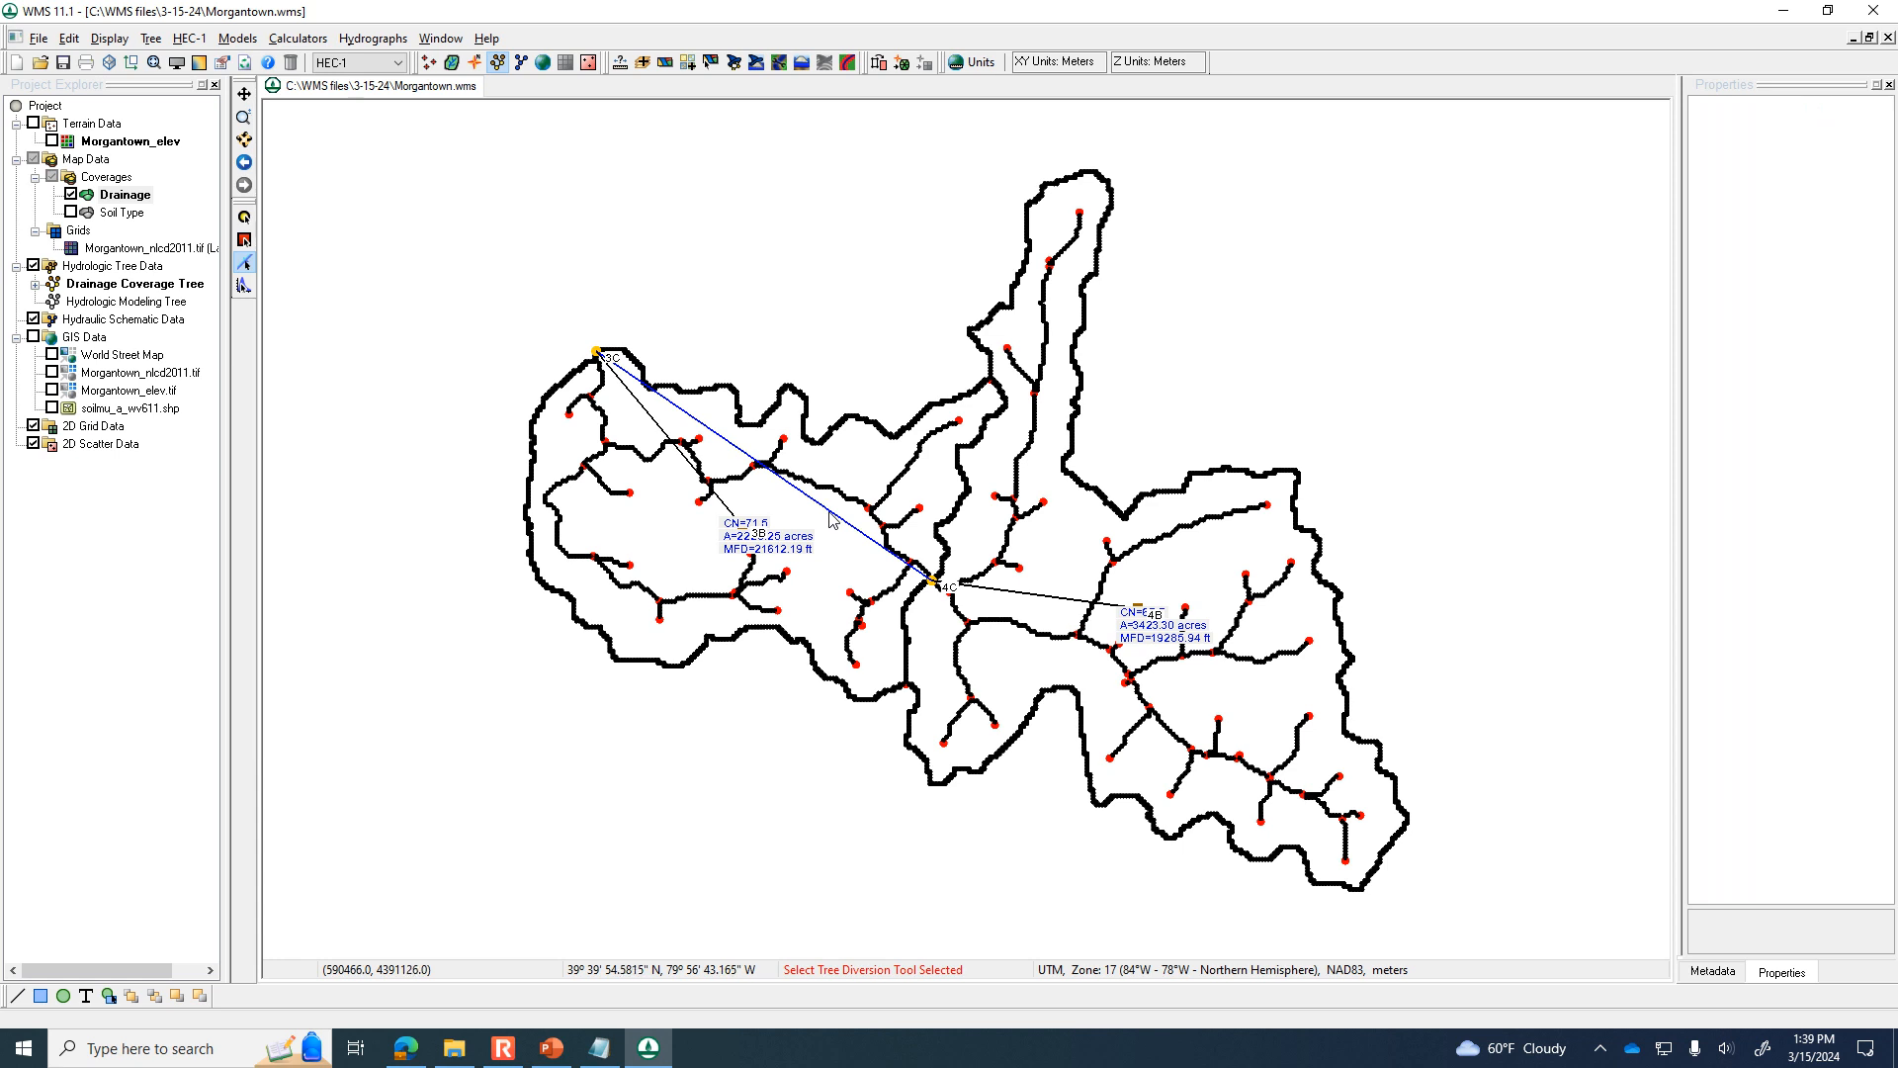
{"action": "left_click", "coordinate": [245, 239]}
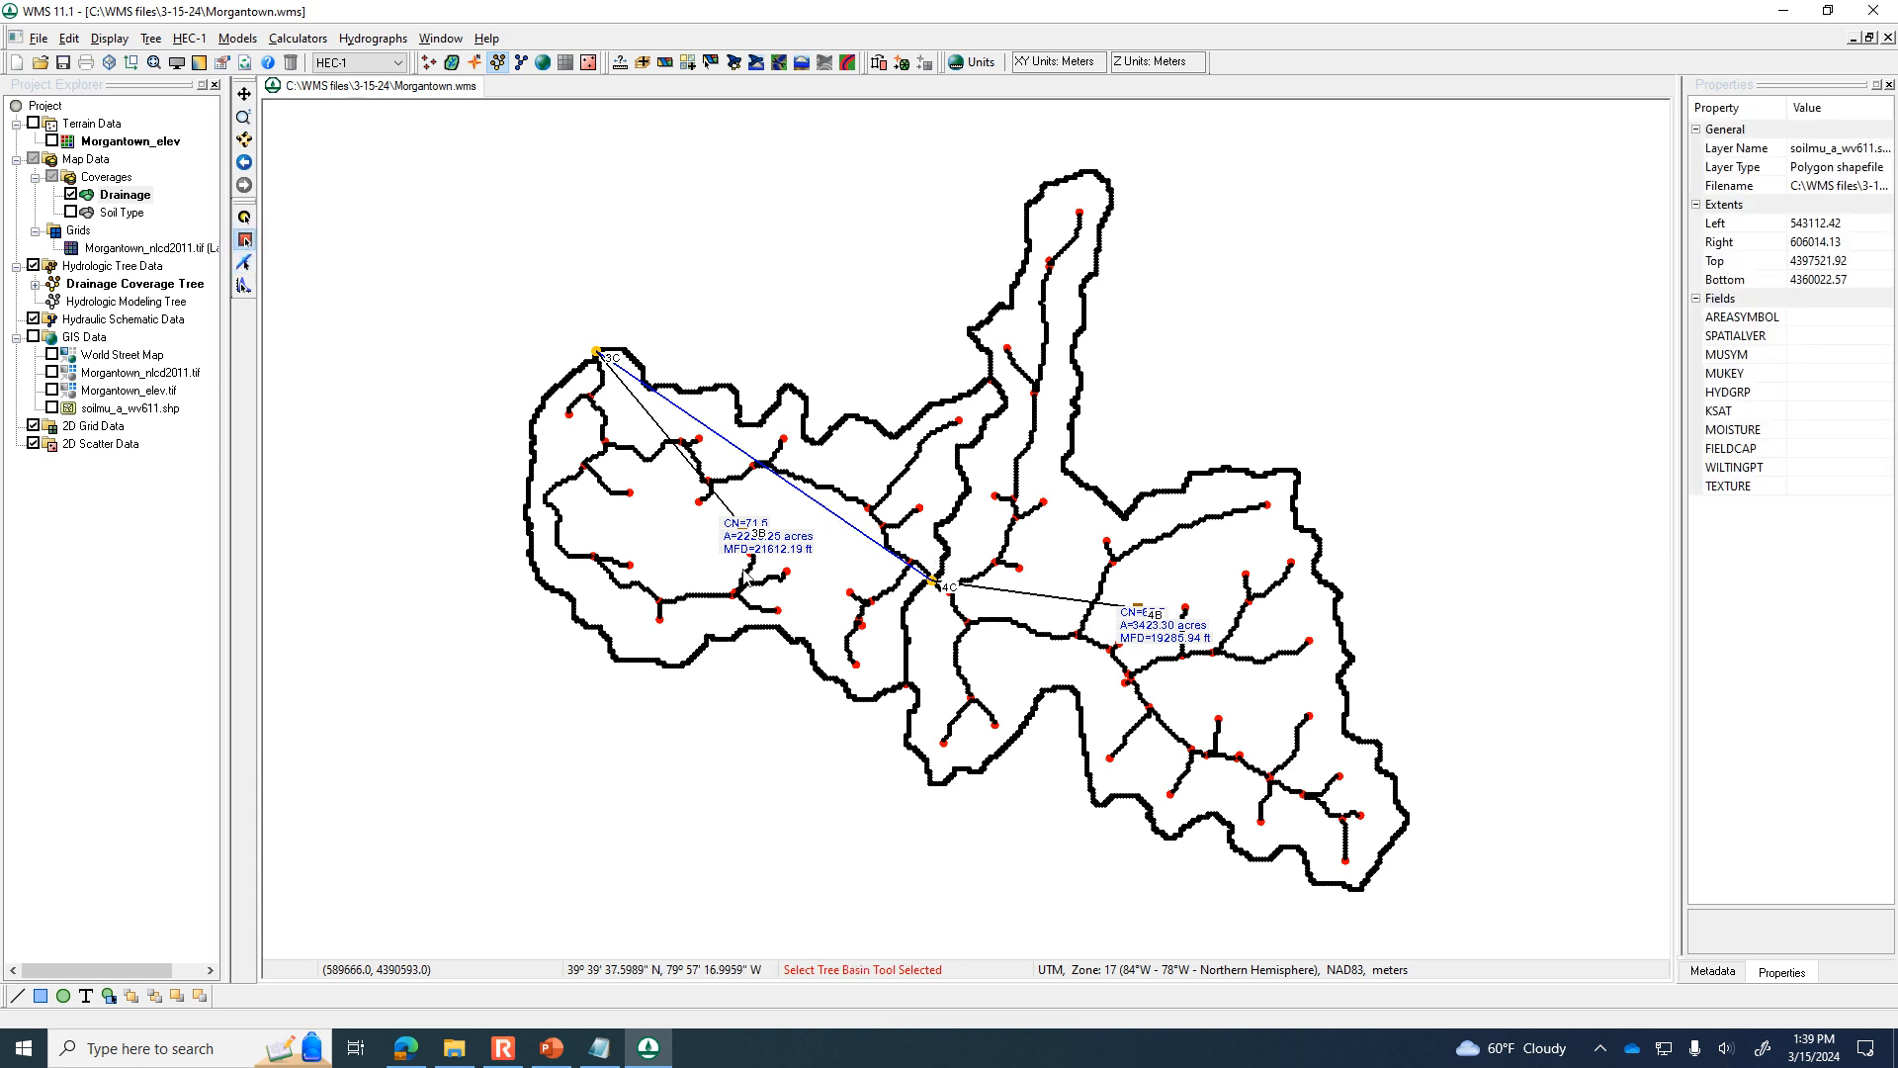
{"action": "double_click", "coordinate": [759, 538]}
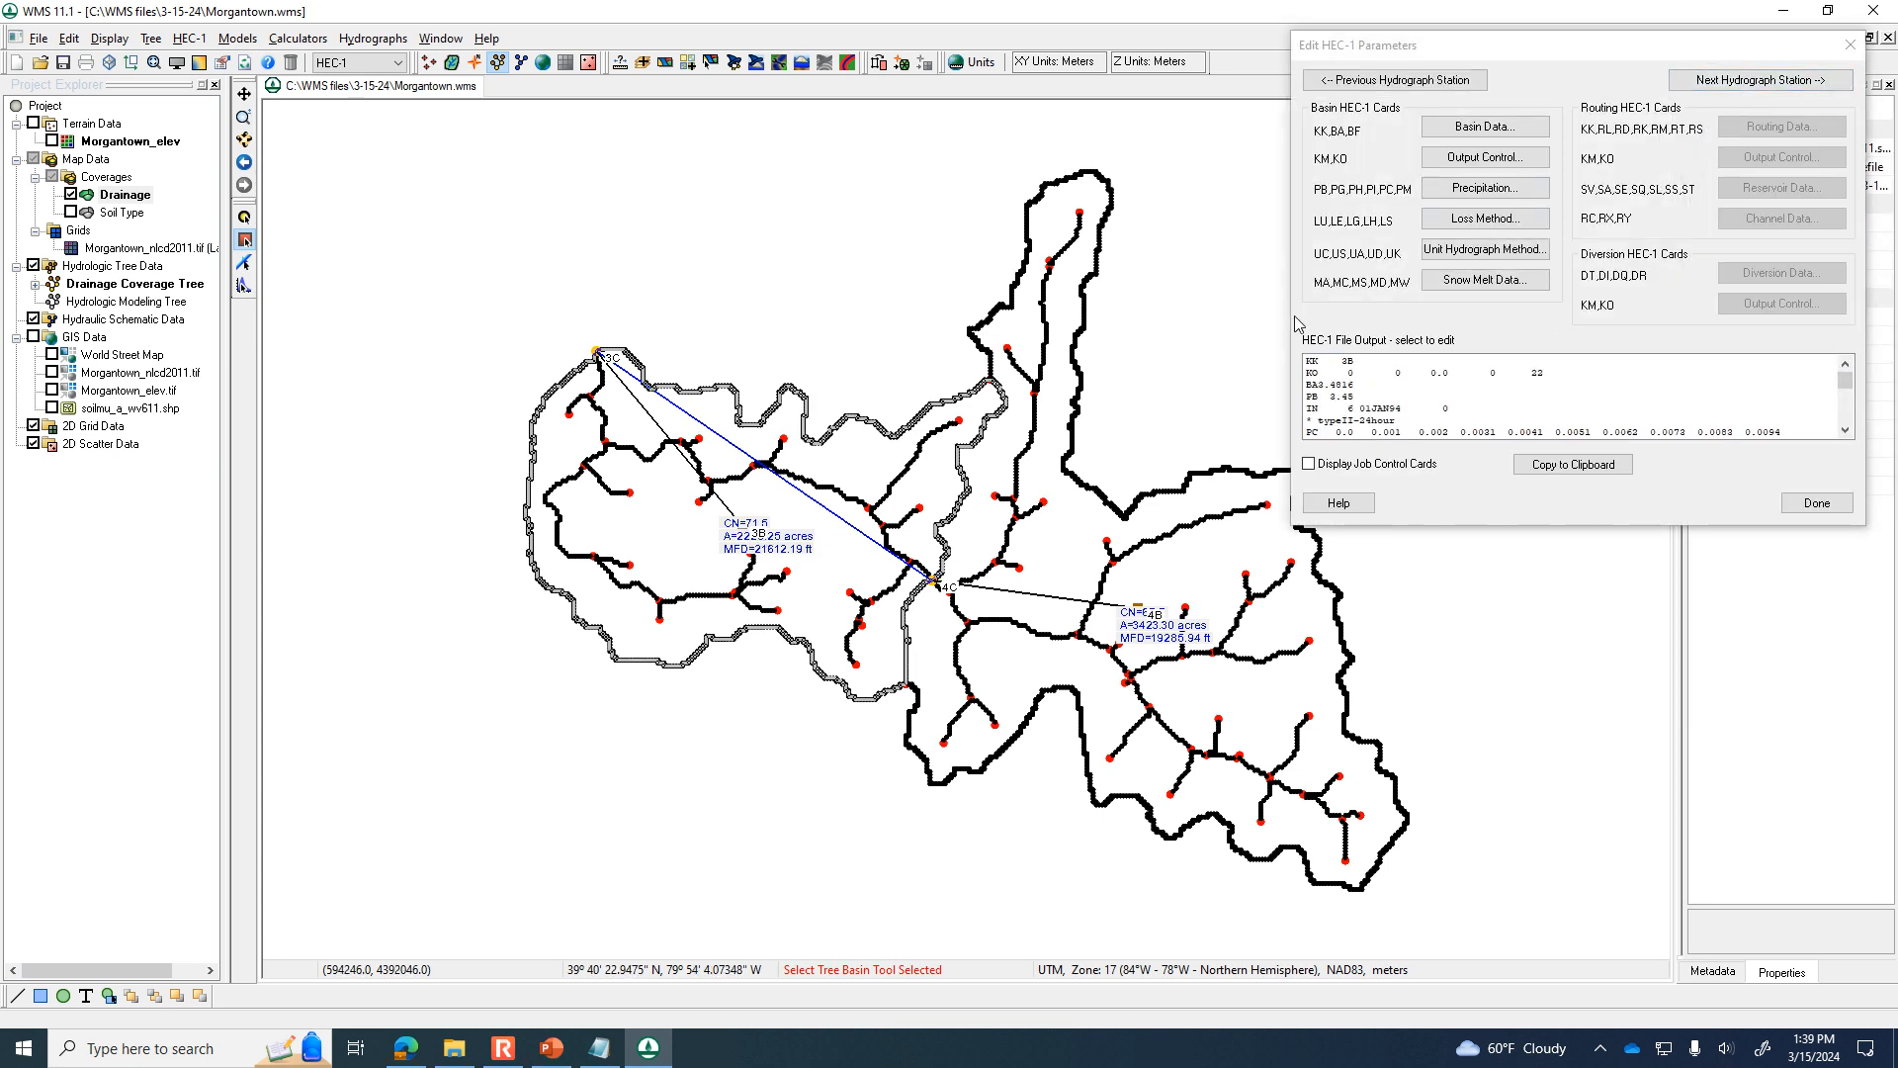
{"action": "left_click", "coordinate": [1730, 83]}
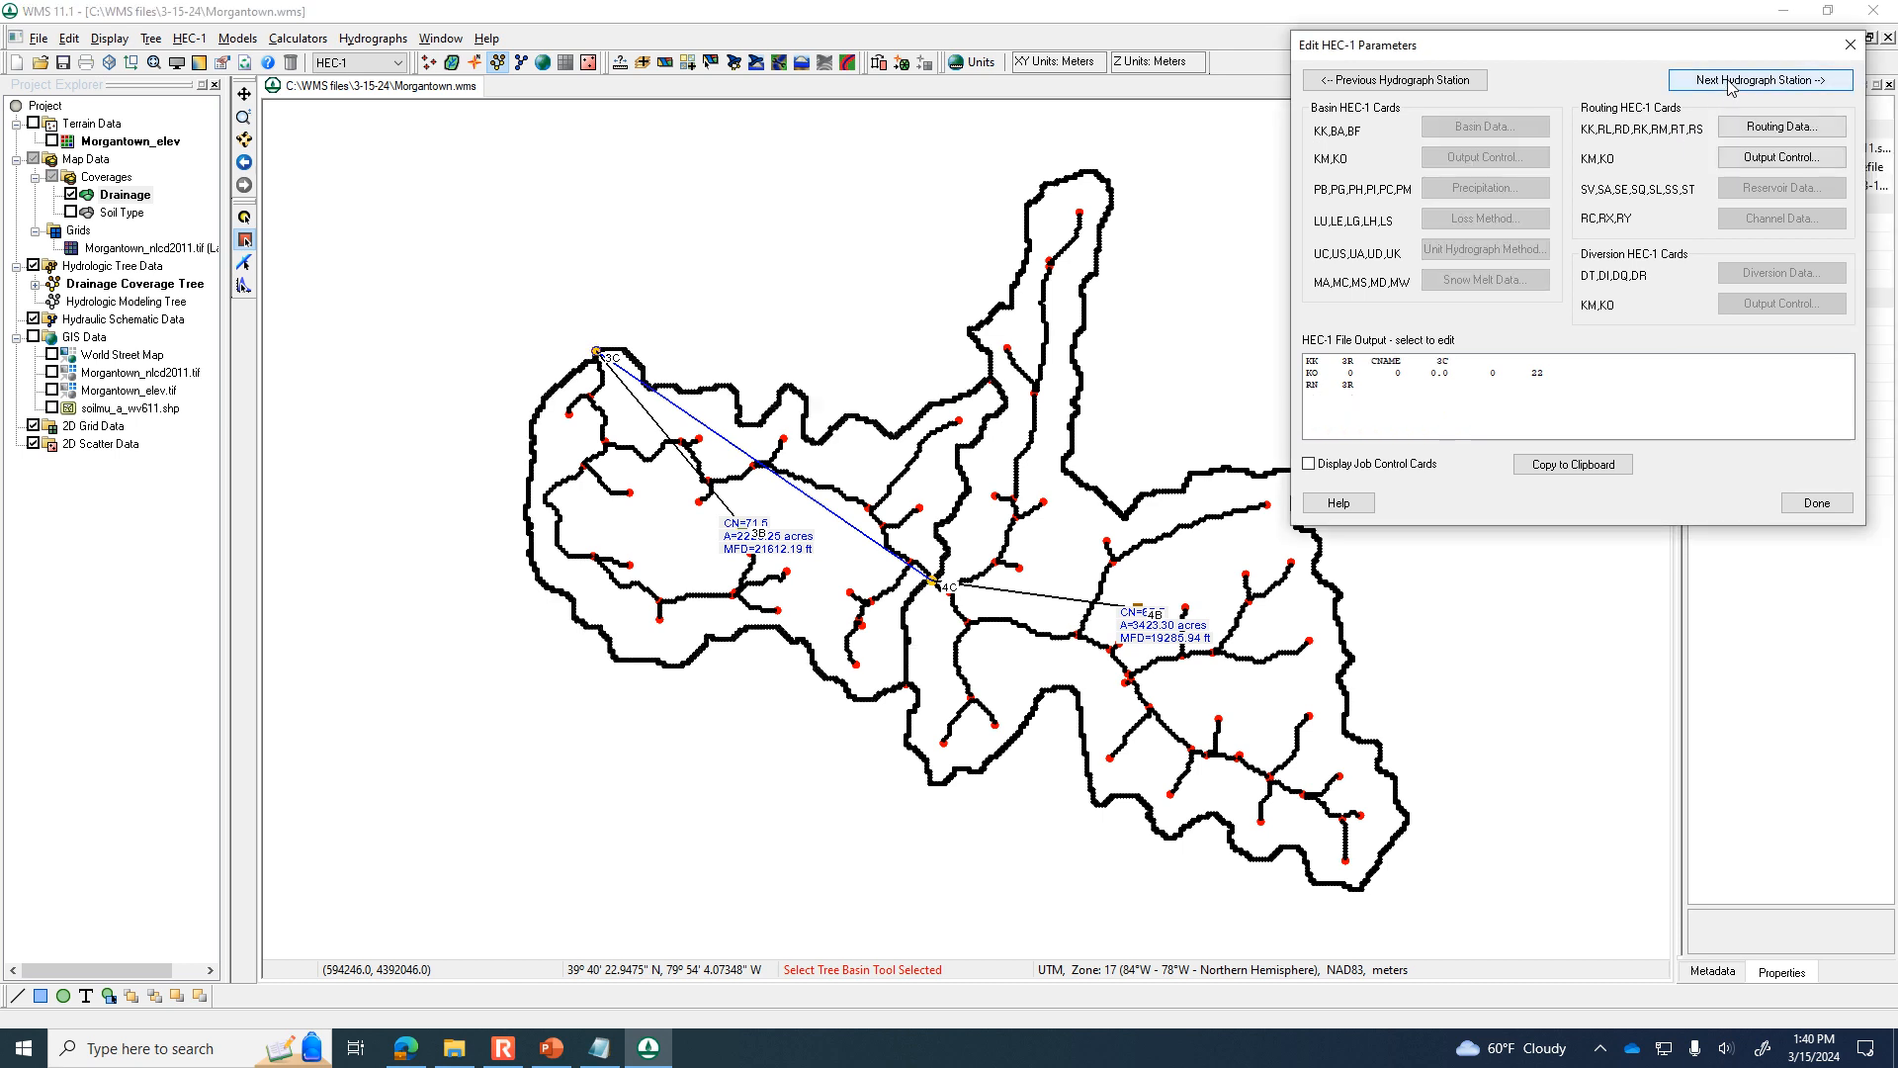
{"action": "left_click", "coordinate": [1729, 83]}
{"action": "left_click", "coordinate": [1729, 83]}
{"action": "left_click", "coordinate": [1770, 128]}
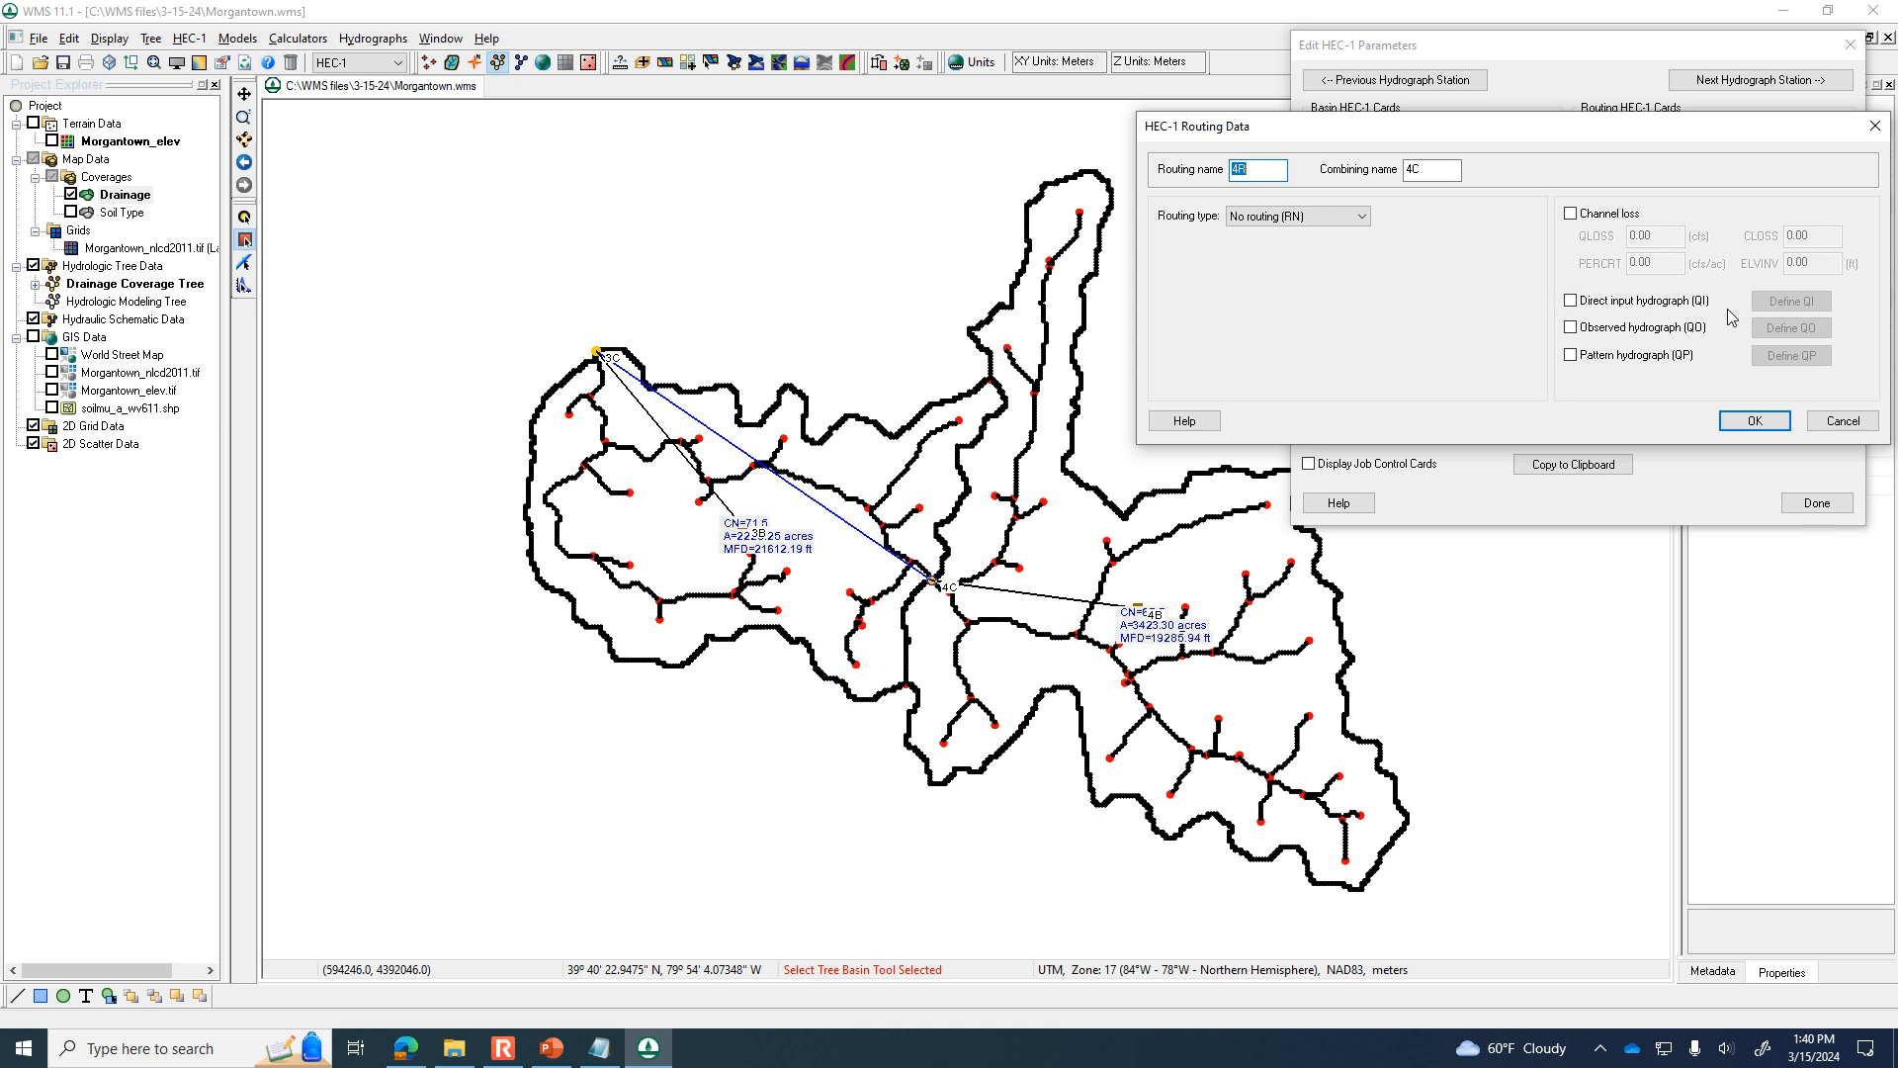
{"action": "left_click", "coordinate": [1843, 420]}
{"action": "left_click", "coordinate": [1760, 80]}
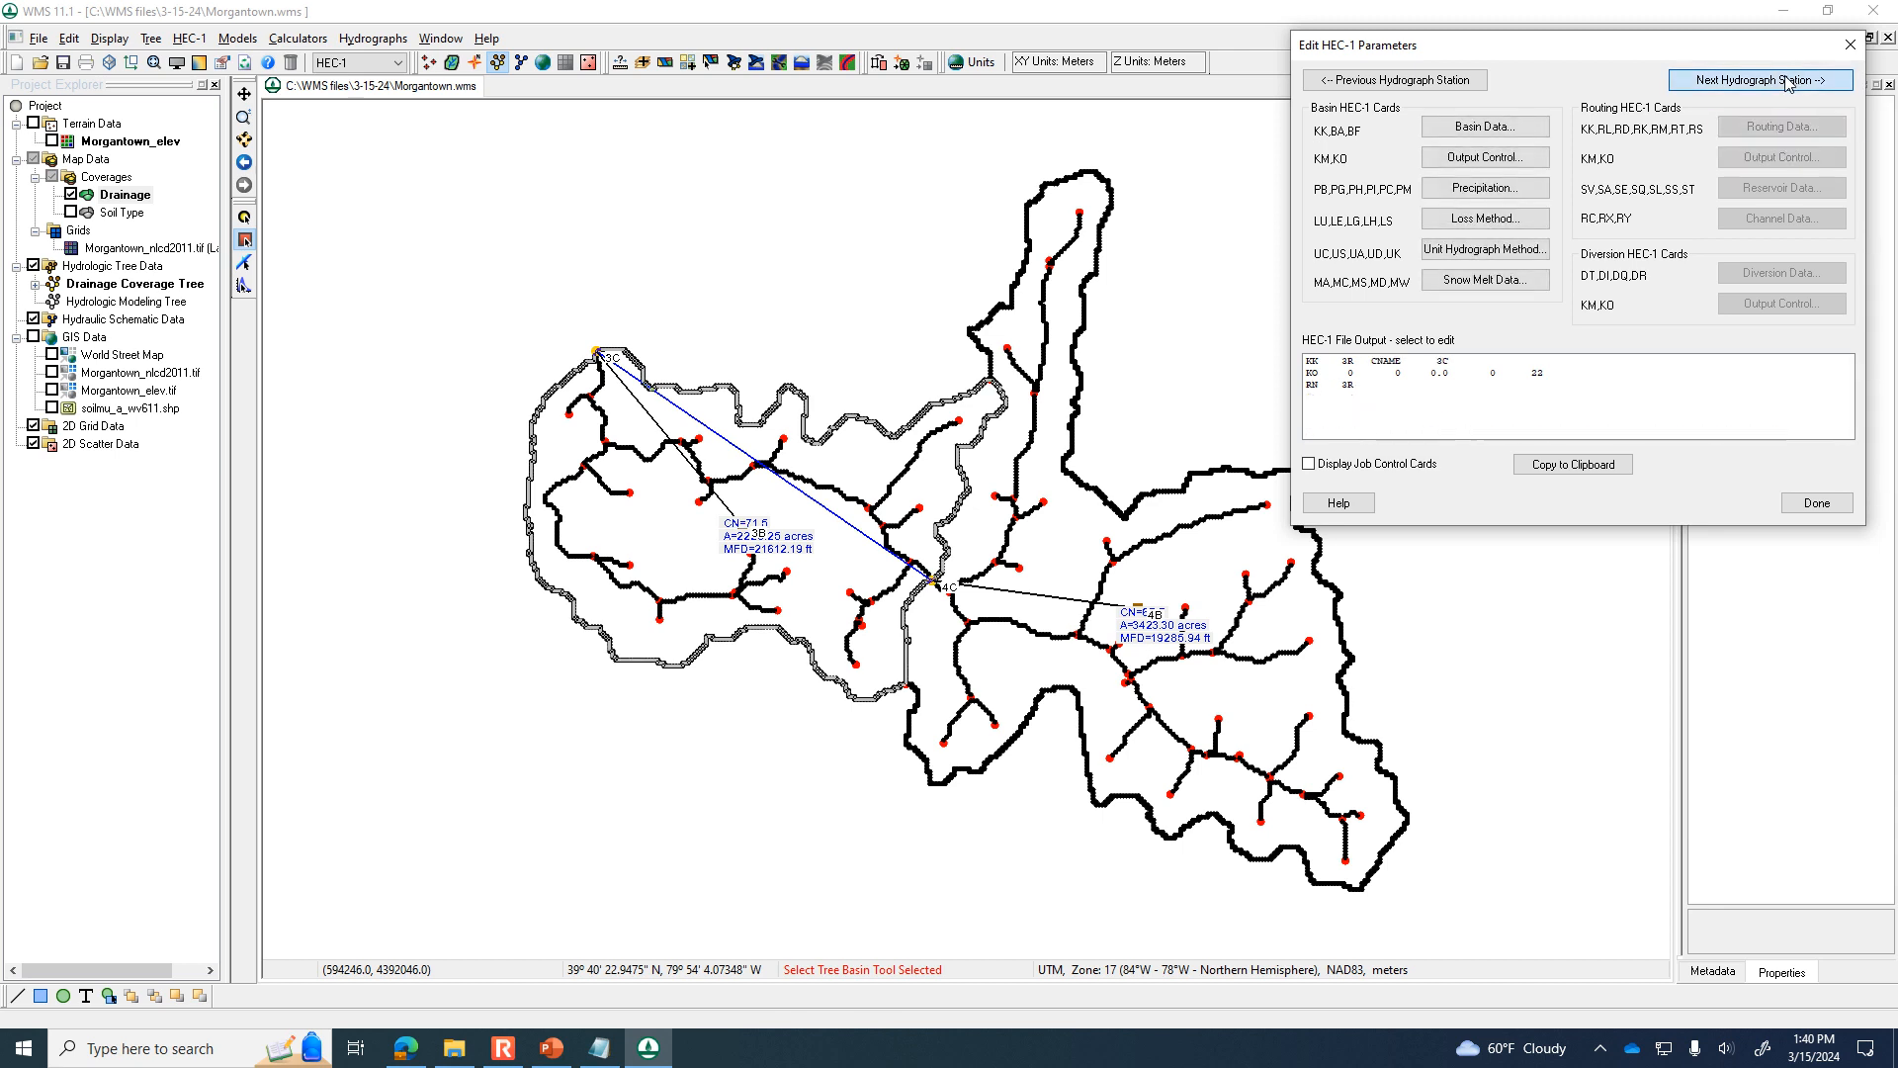
{"action": "left_click", "coordinate": [1827, 128]}
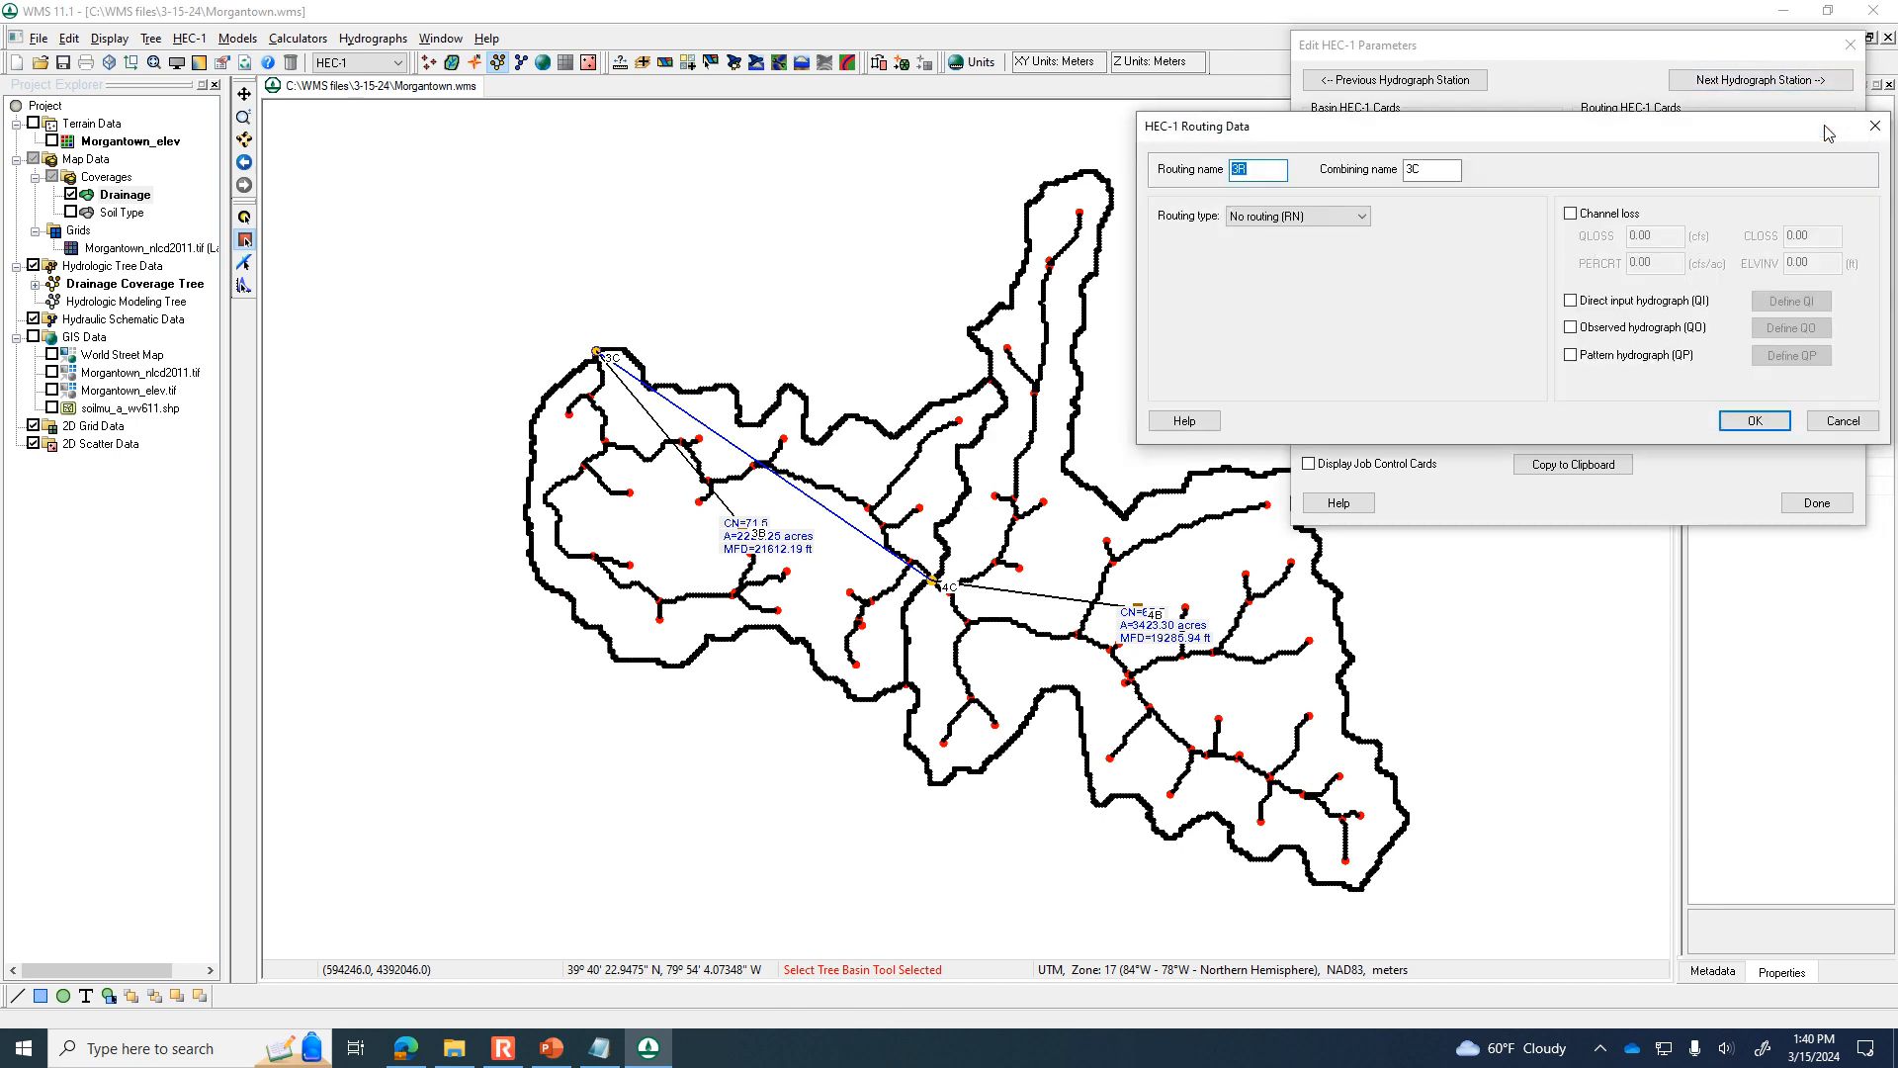
{"action": "left_click", "coordinate": [1829, 422]}
Advance to outlet 4C's routing data and set the routing type of 4R to Kinematic wave (RK).
{"action": "left_click", "coordinate": [1809, 81]}
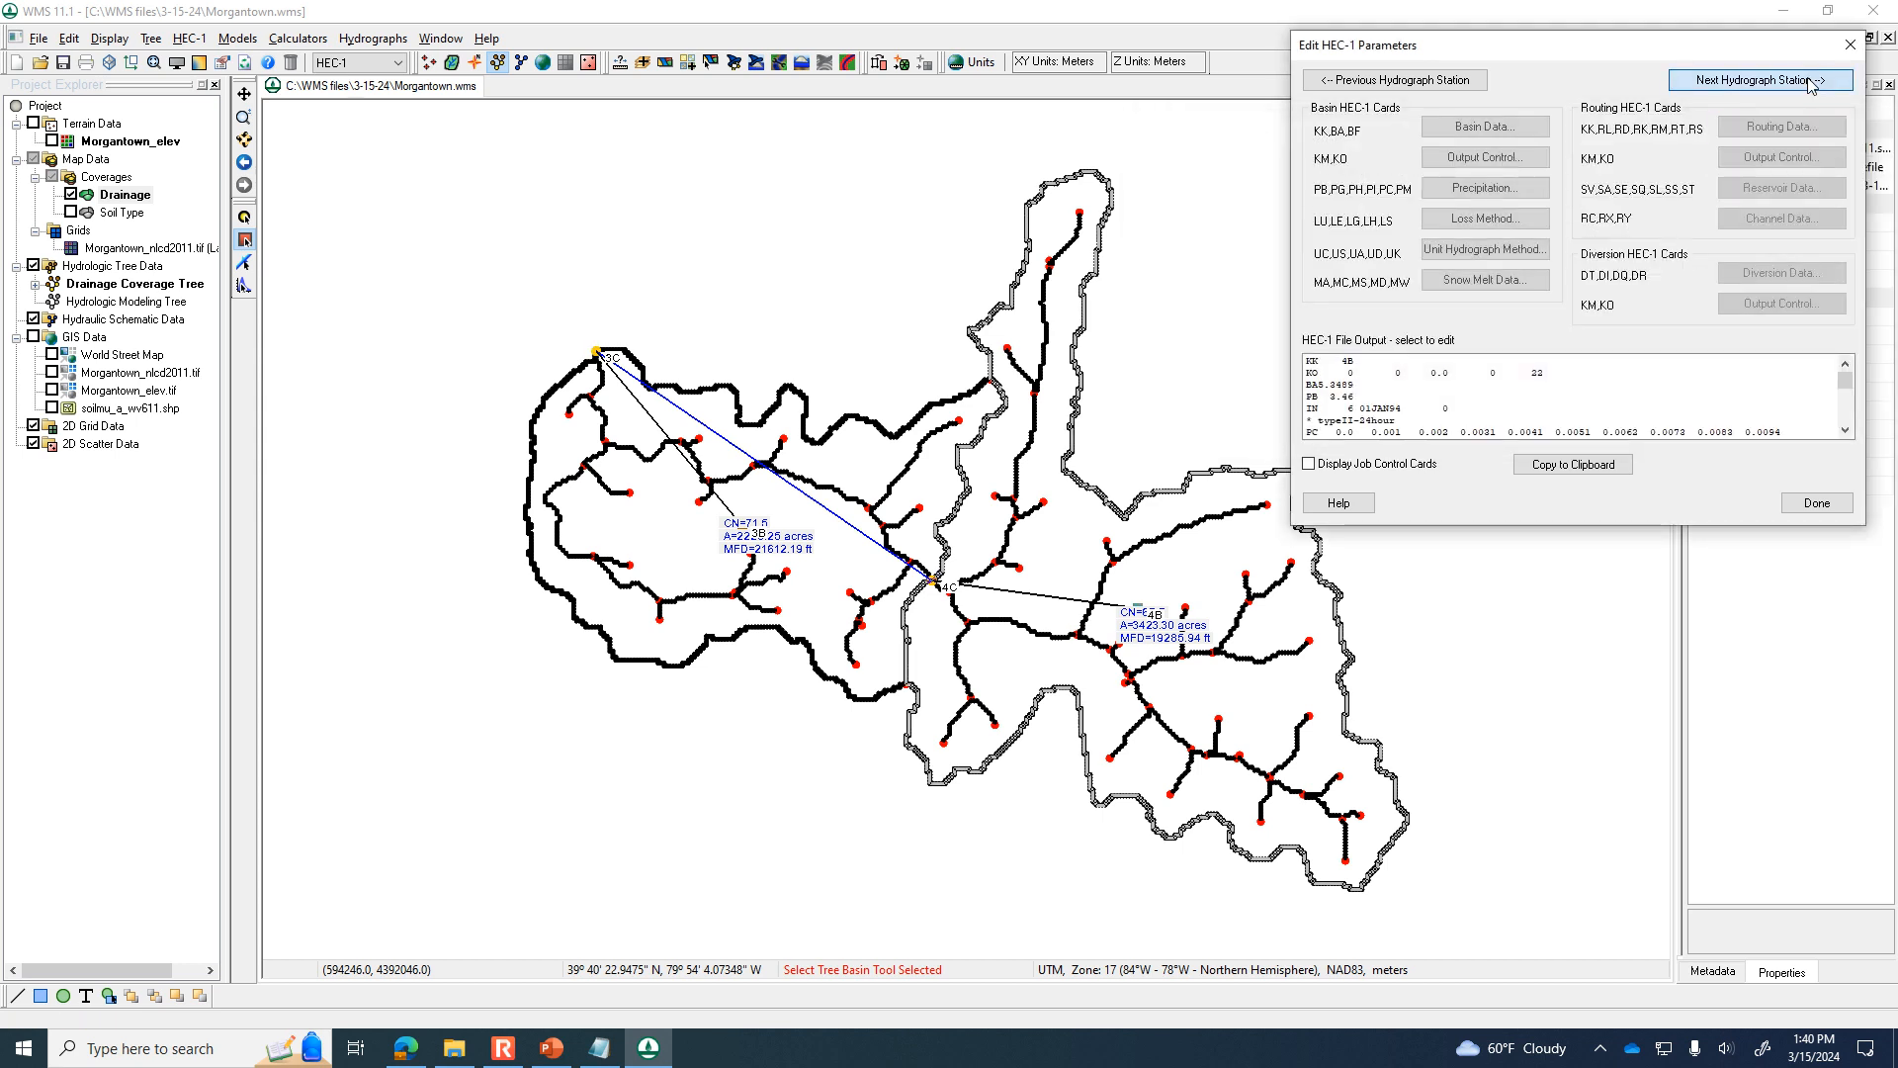
{"action": "left_click", "coordinate": [1809, 81]}
{"action": "left_click", "coordinate": [1798, 130]}
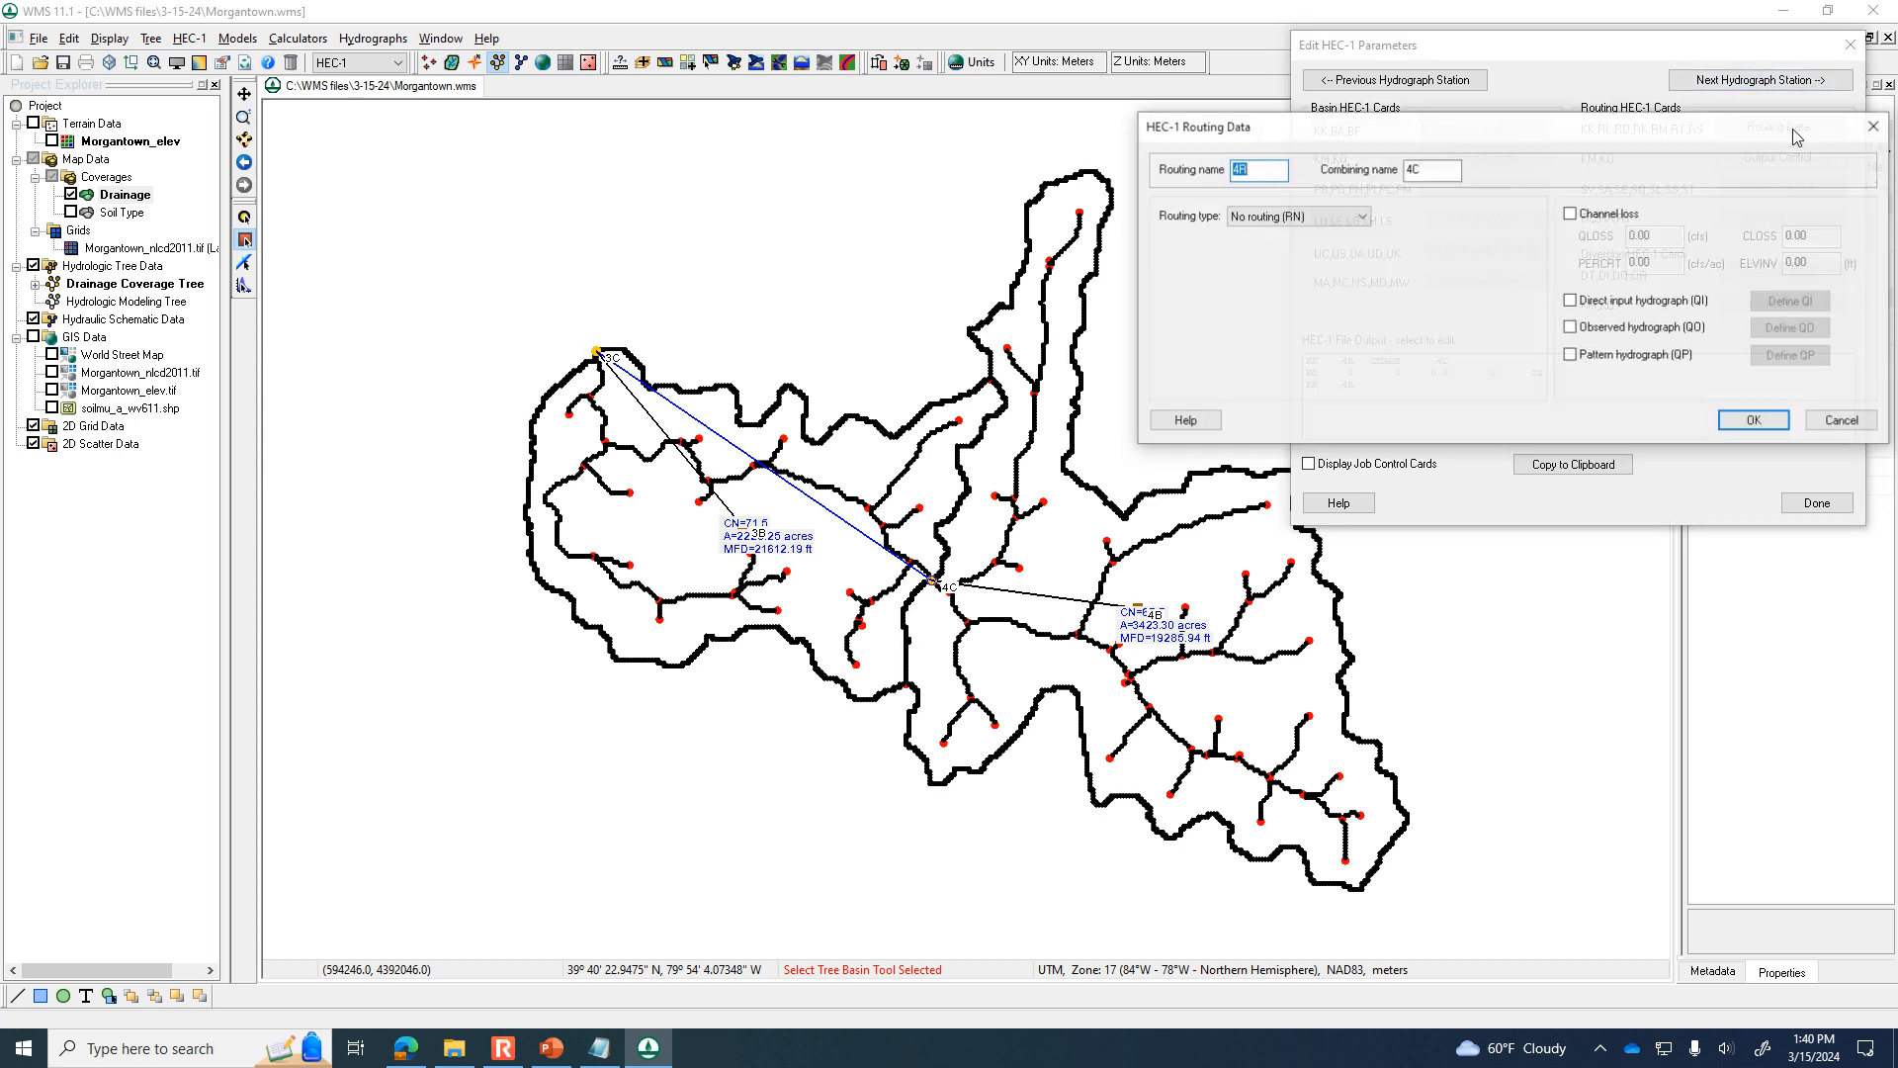
{"action": "left_click_drag", "start_coordinate": [1587, 134], "coordinate": [1307, 111]}
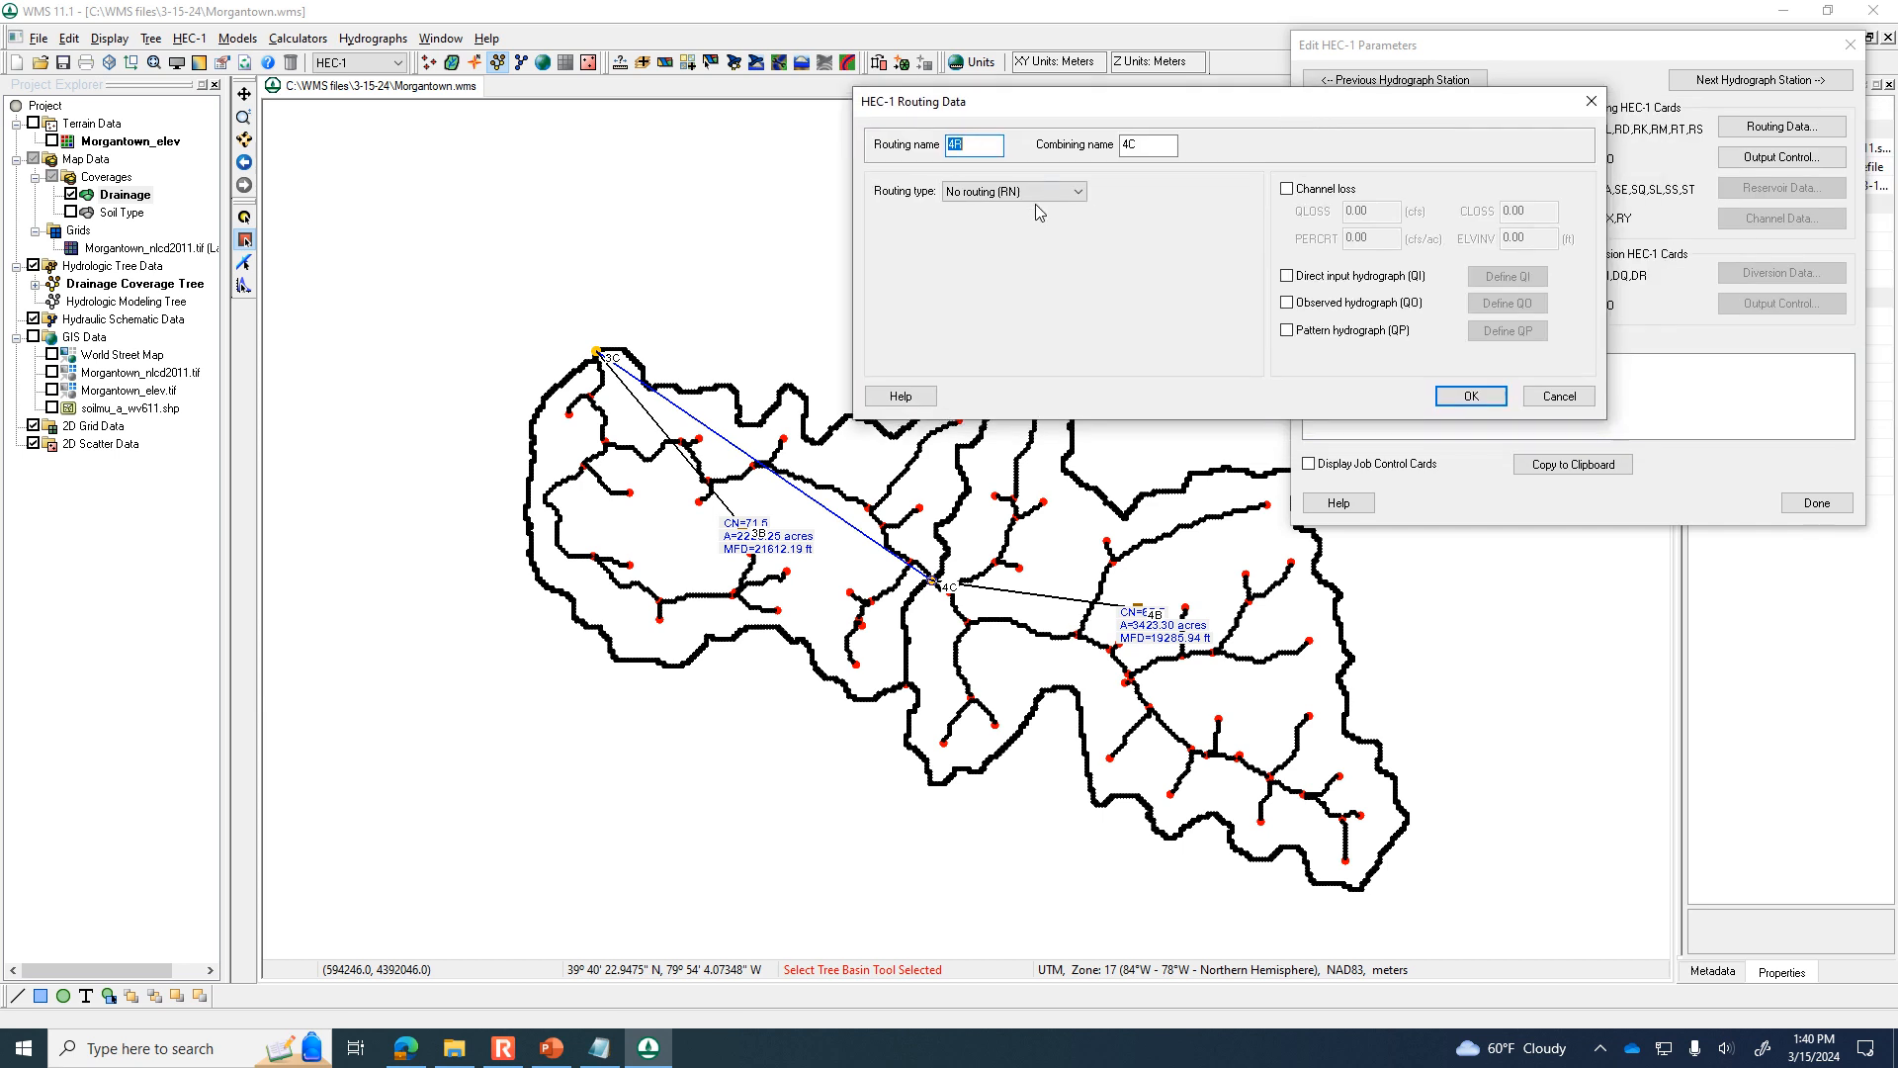
{"action": "left_click", "coordinate": [997, 196]}
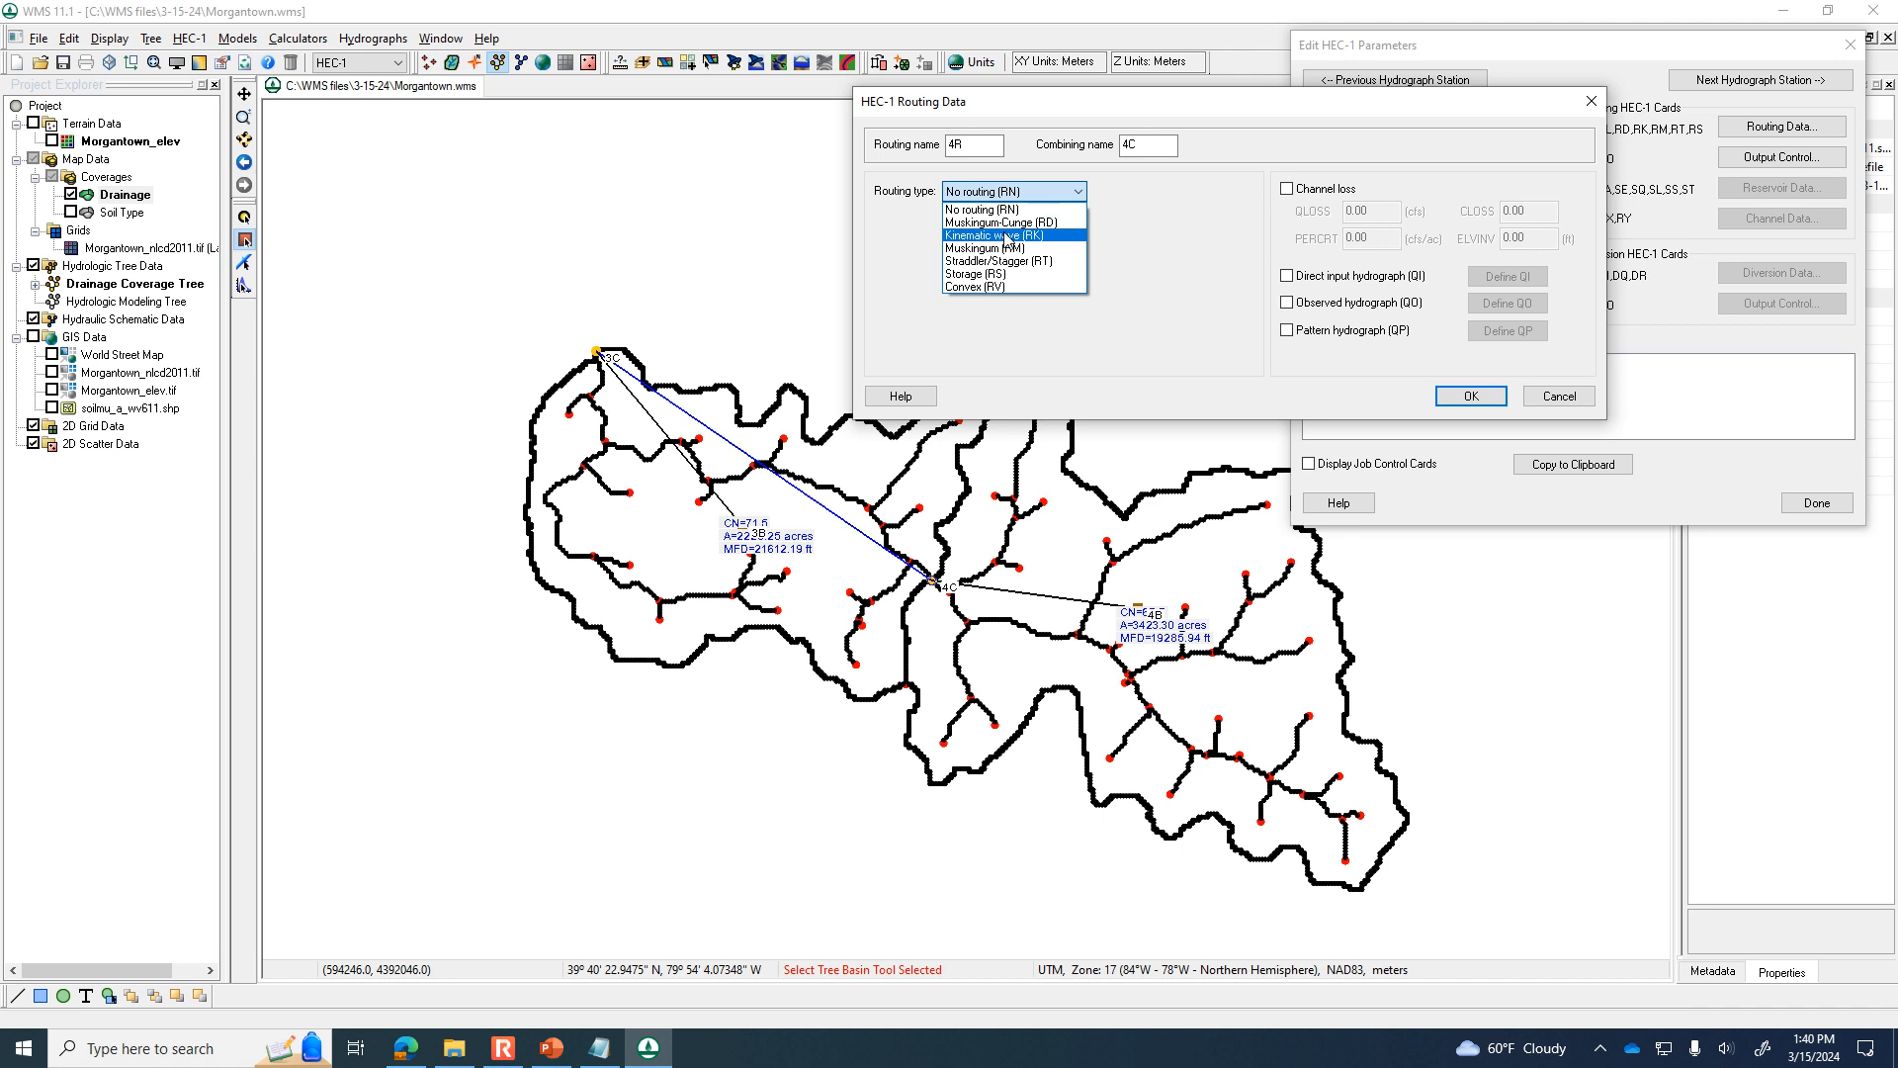
{"action": "left_click", "coordinate": [1066, 236]}
{"action": "left_click", "coordinate": [1024, 193]}
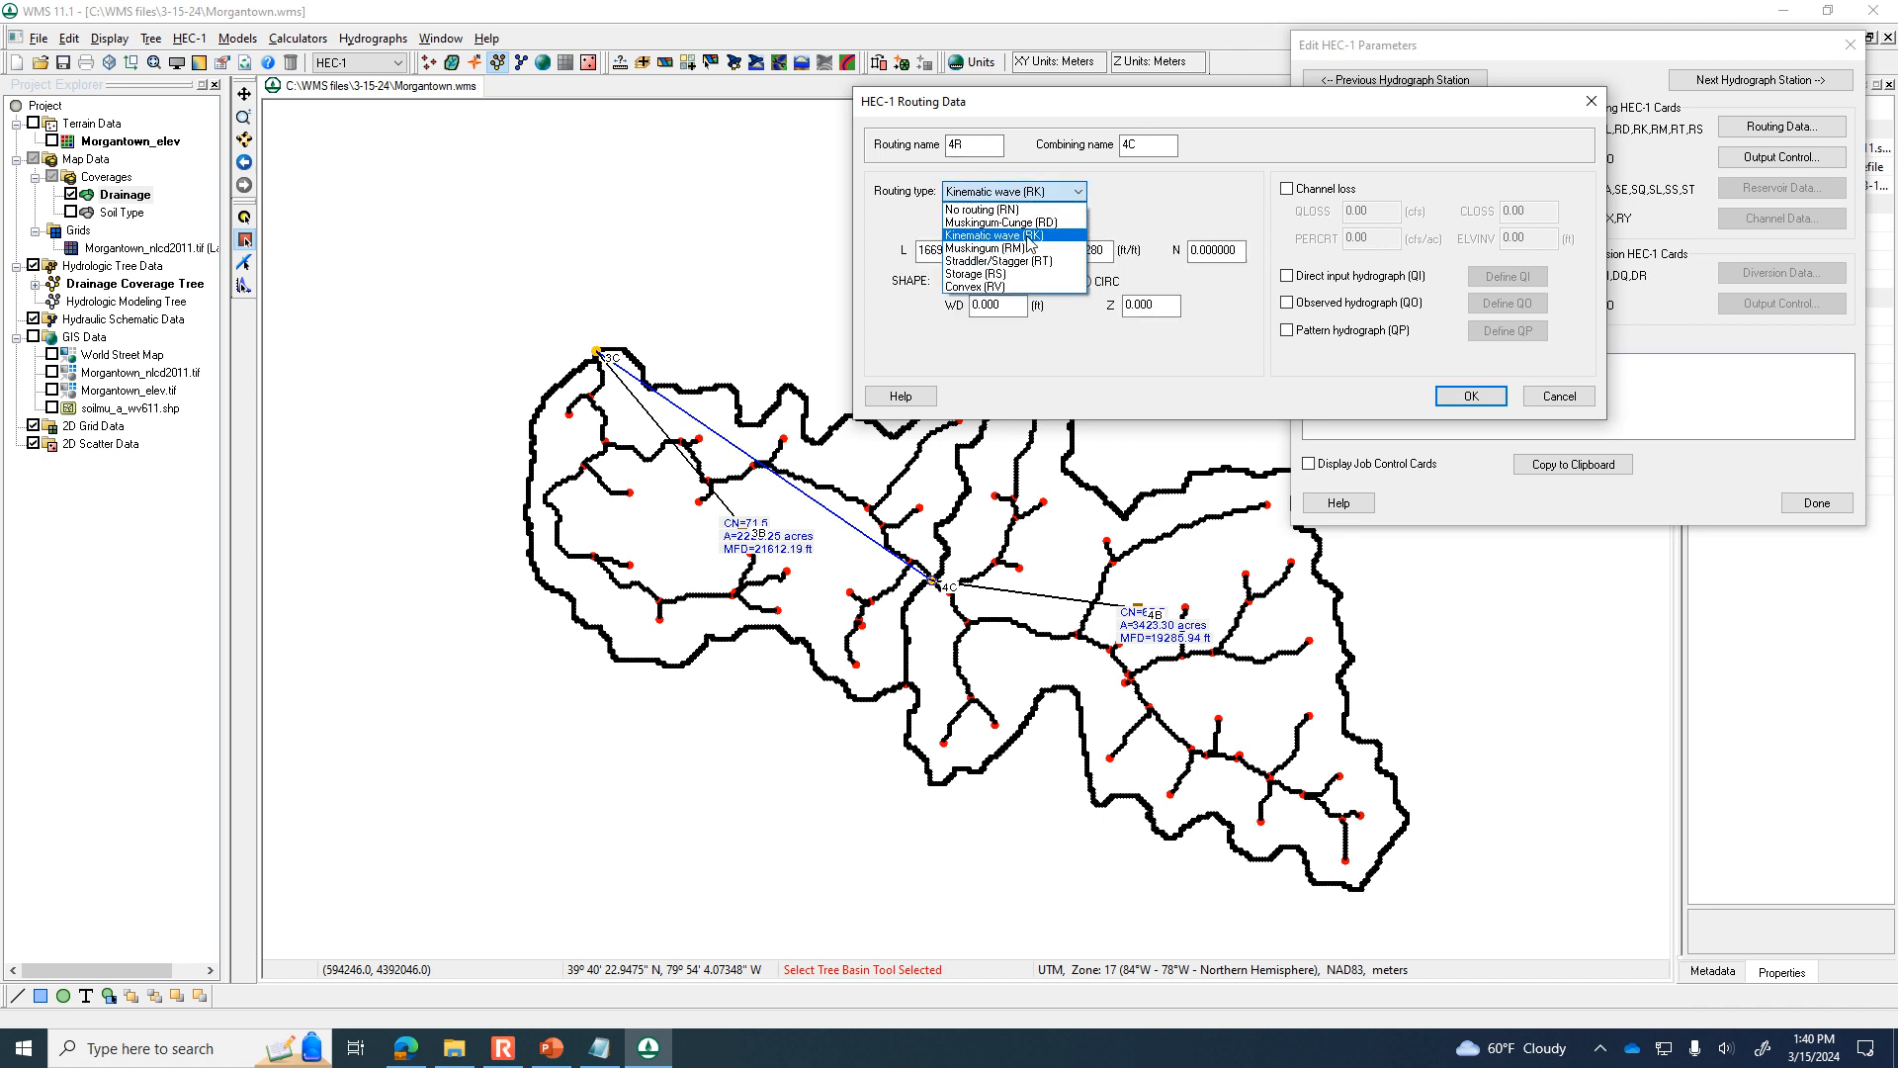
{"action": "left_click", "coordinate": [1029, 238]}
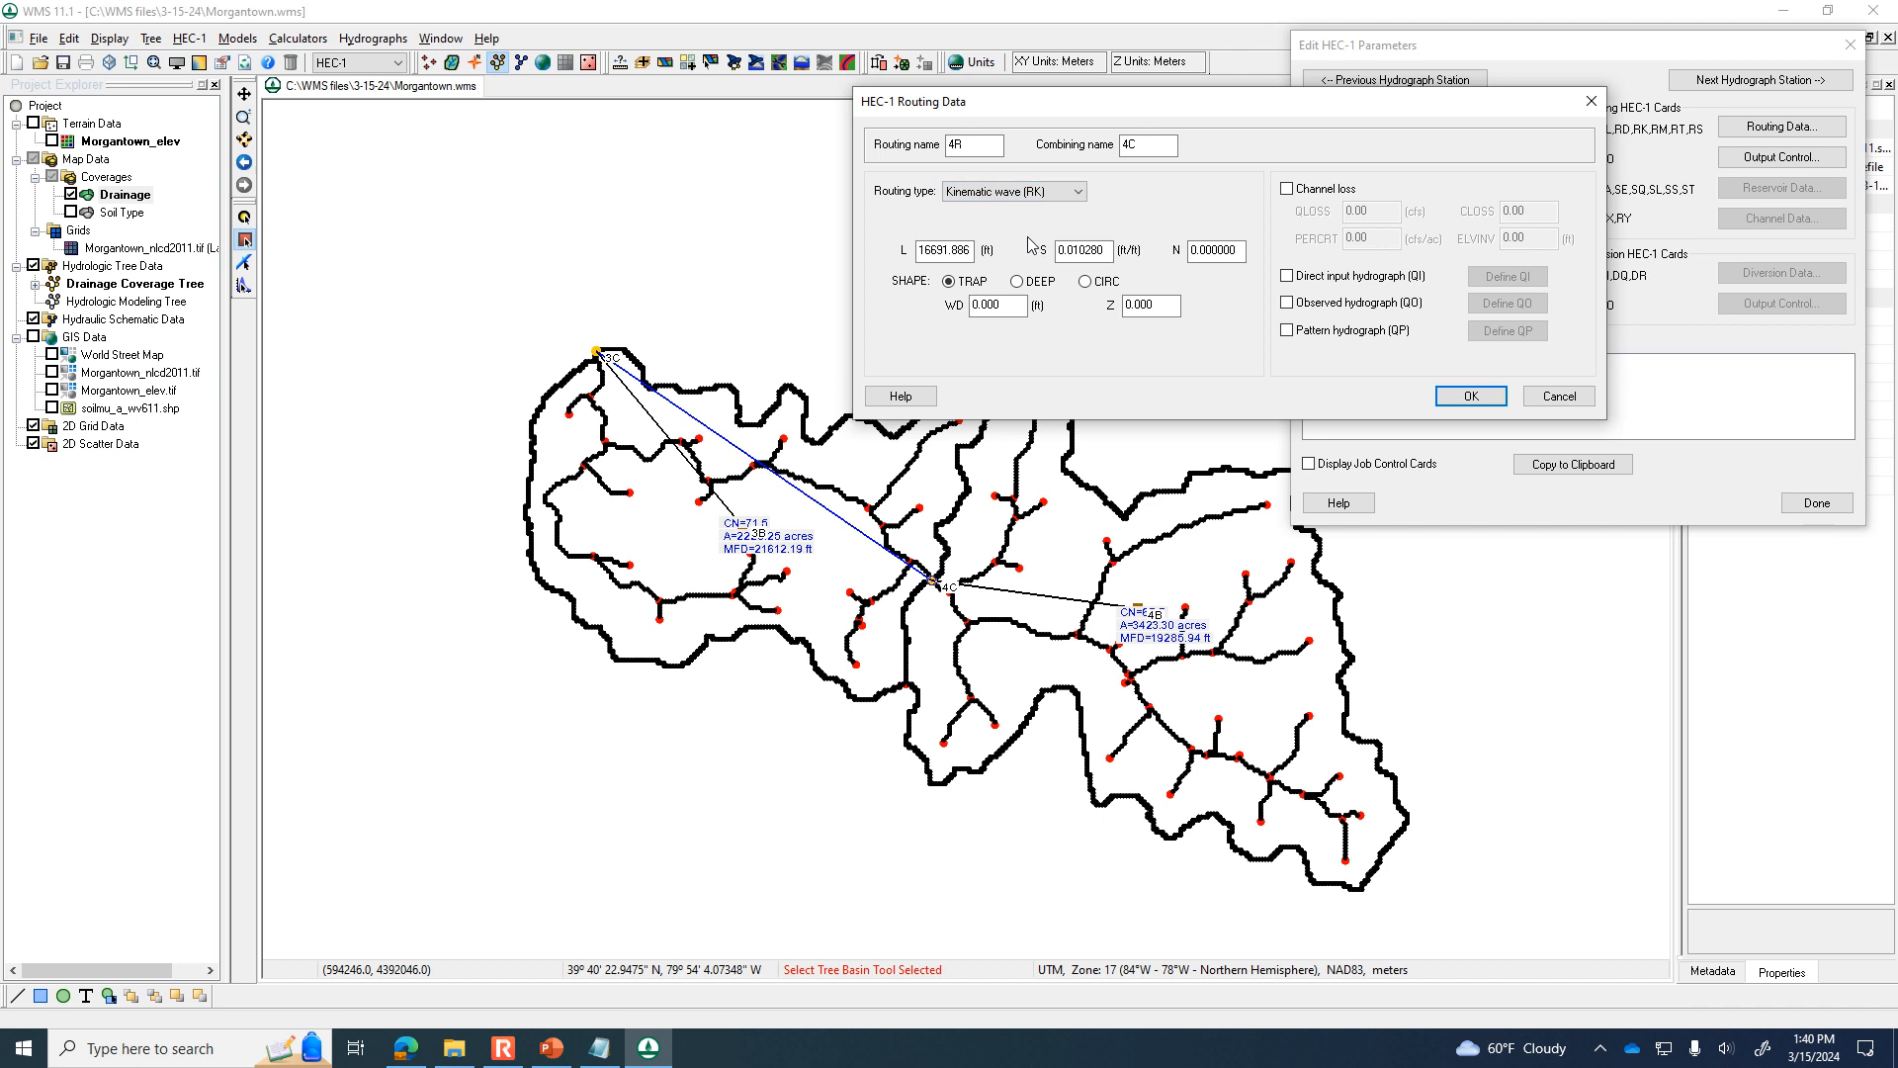
{"action": "left_click", "coordinate": [1089, 250]}
{"action": "left_click", "coordinate": [1013, 191]}
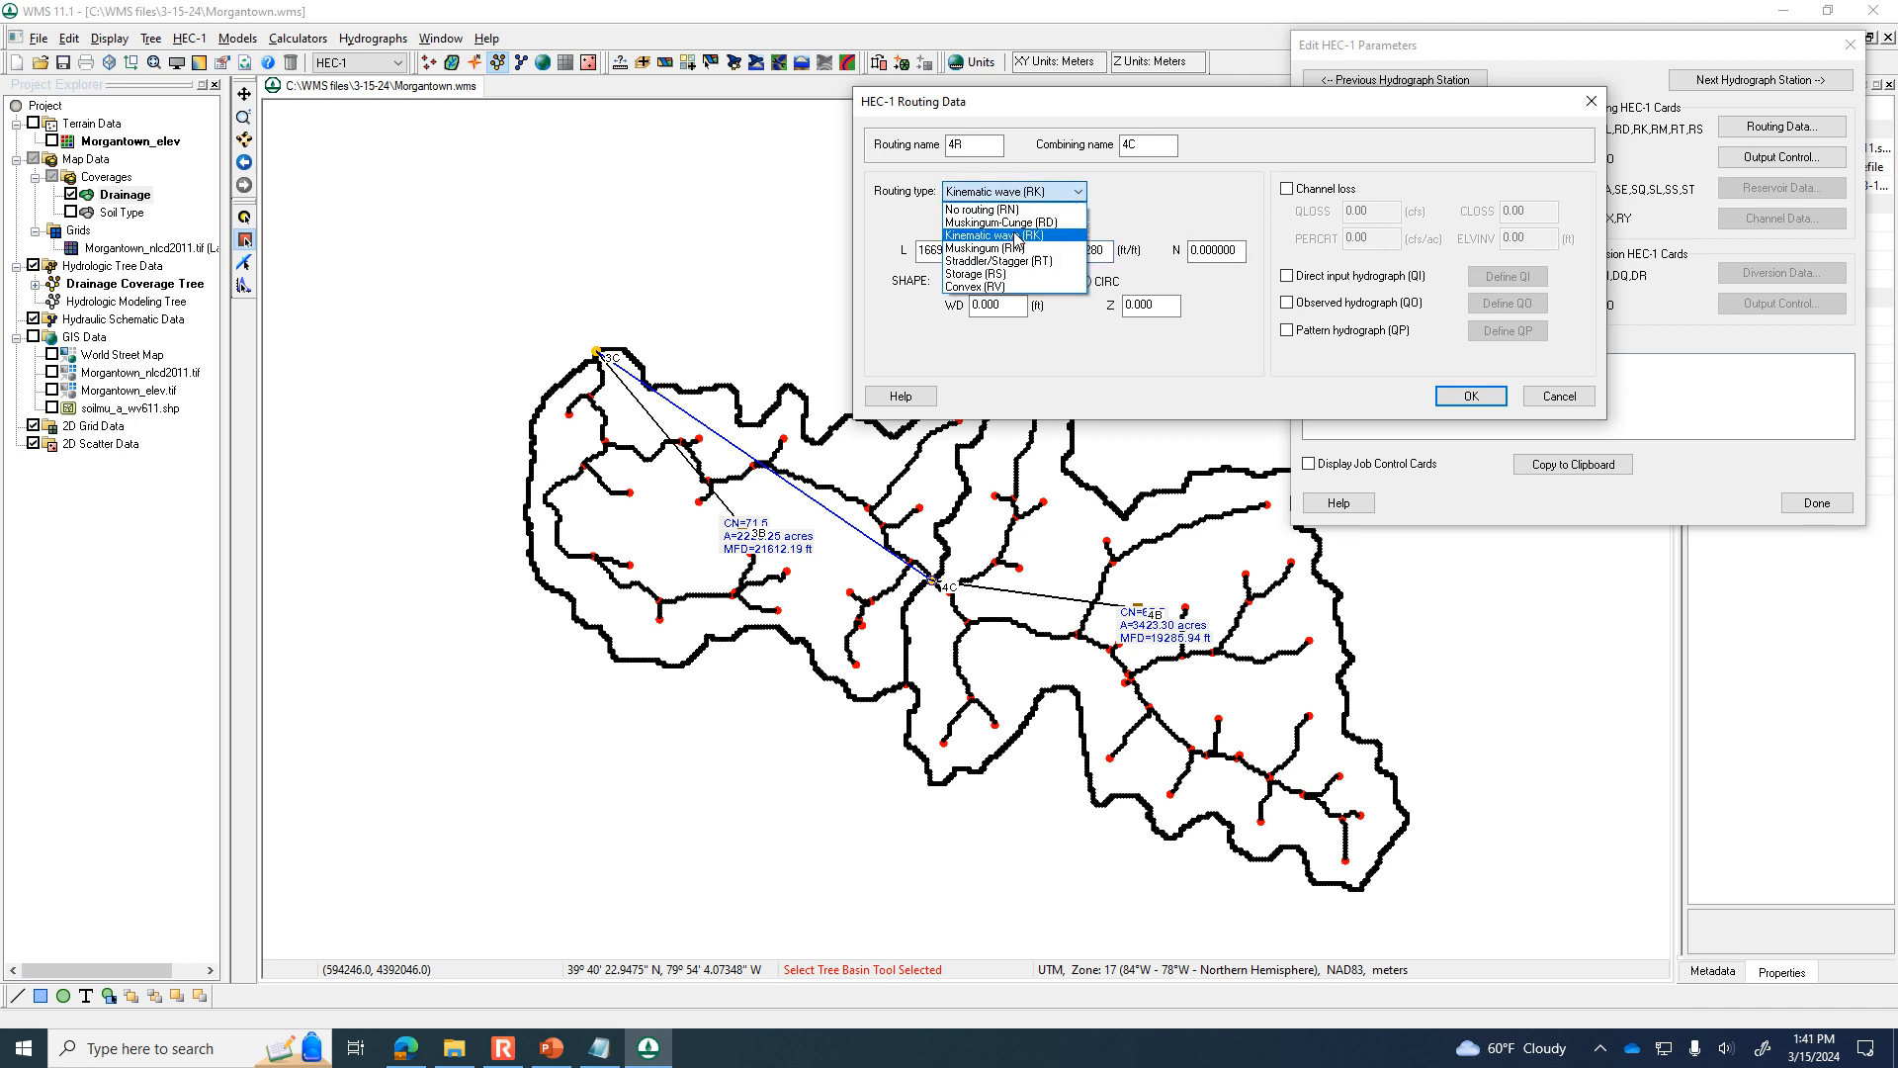
{"action": "left_click", "coordinate": [1017, 237]}
Review the channel length L and slope S of routing 4R and open its roughness N for editing.
{"action": "left_click", "coordinate": [944, 250]}
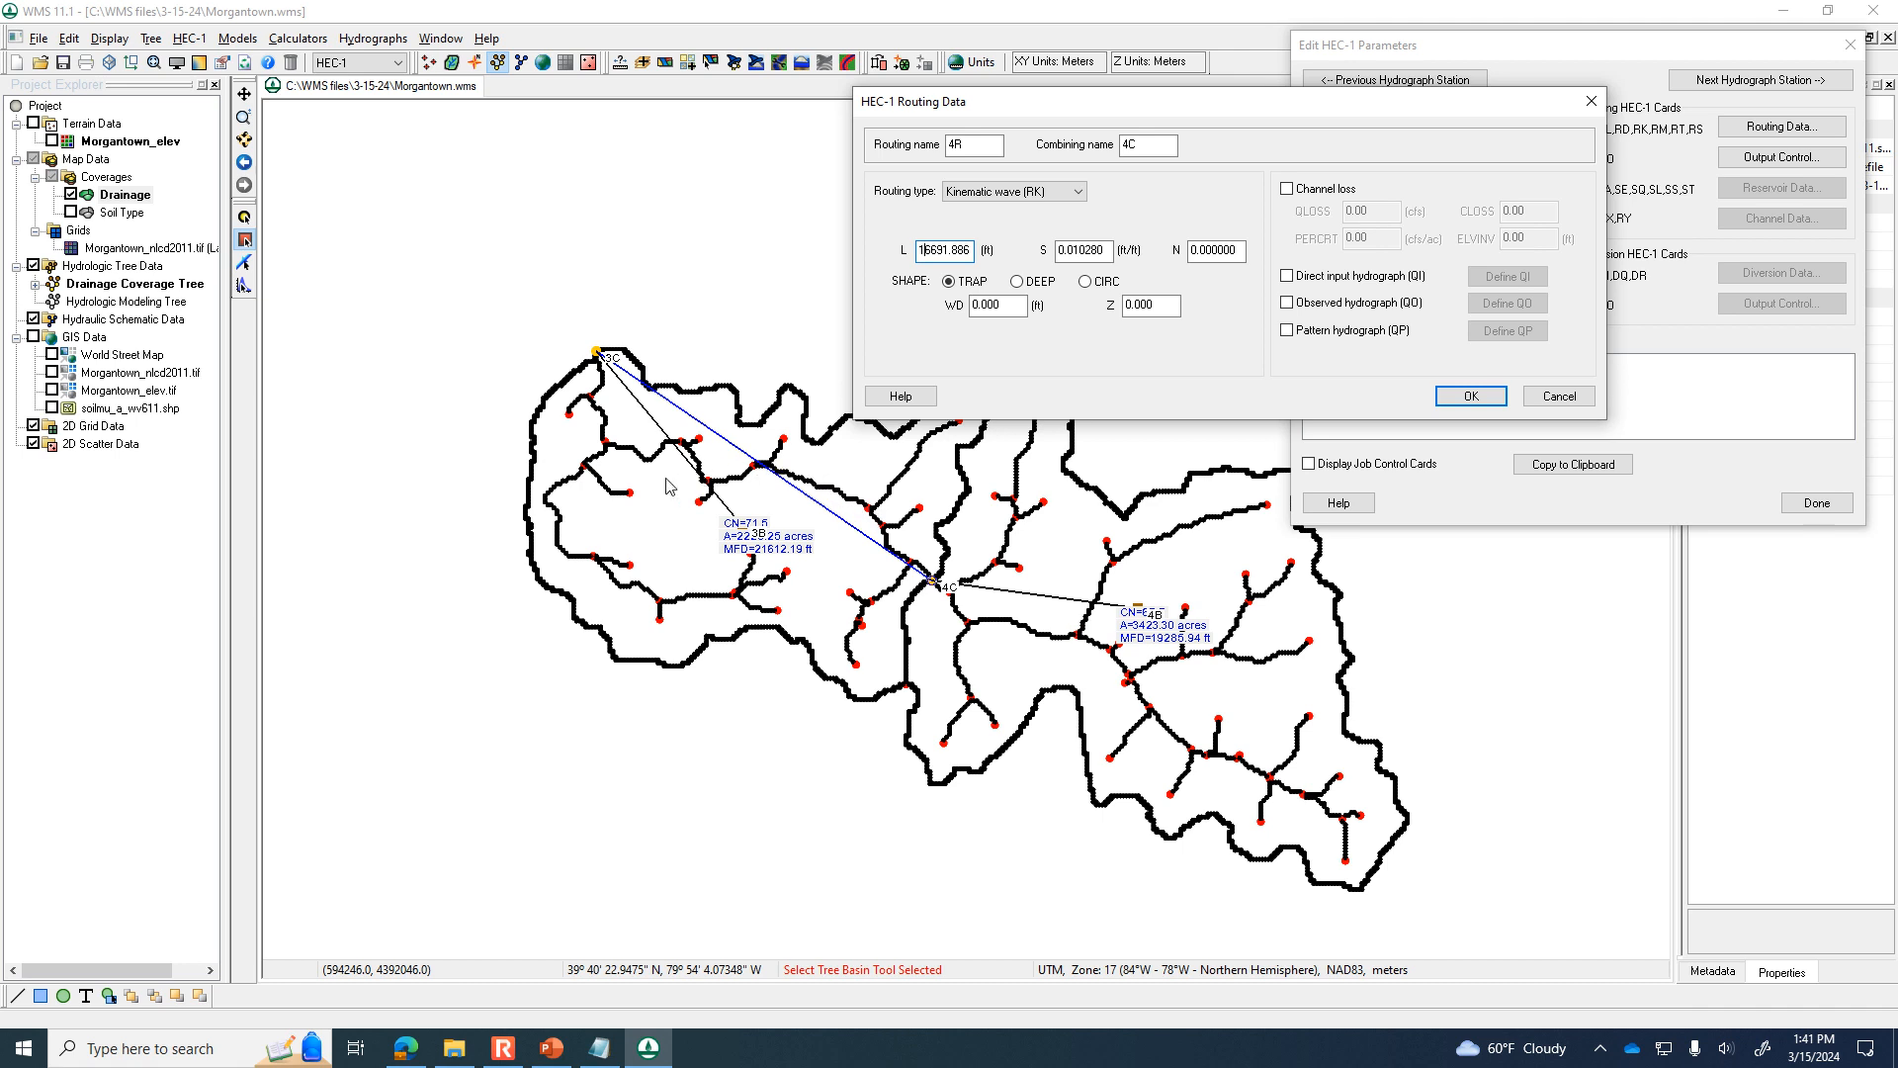
{"action": "left_click", "coordinate": [932, 253]}
{"action": "left_click", "coordinate": [1071, 249]}
{"action": "left_click", "coordinate": [1216, 249]}
{"action": "double_click", "coordinate": [1237, 248]}
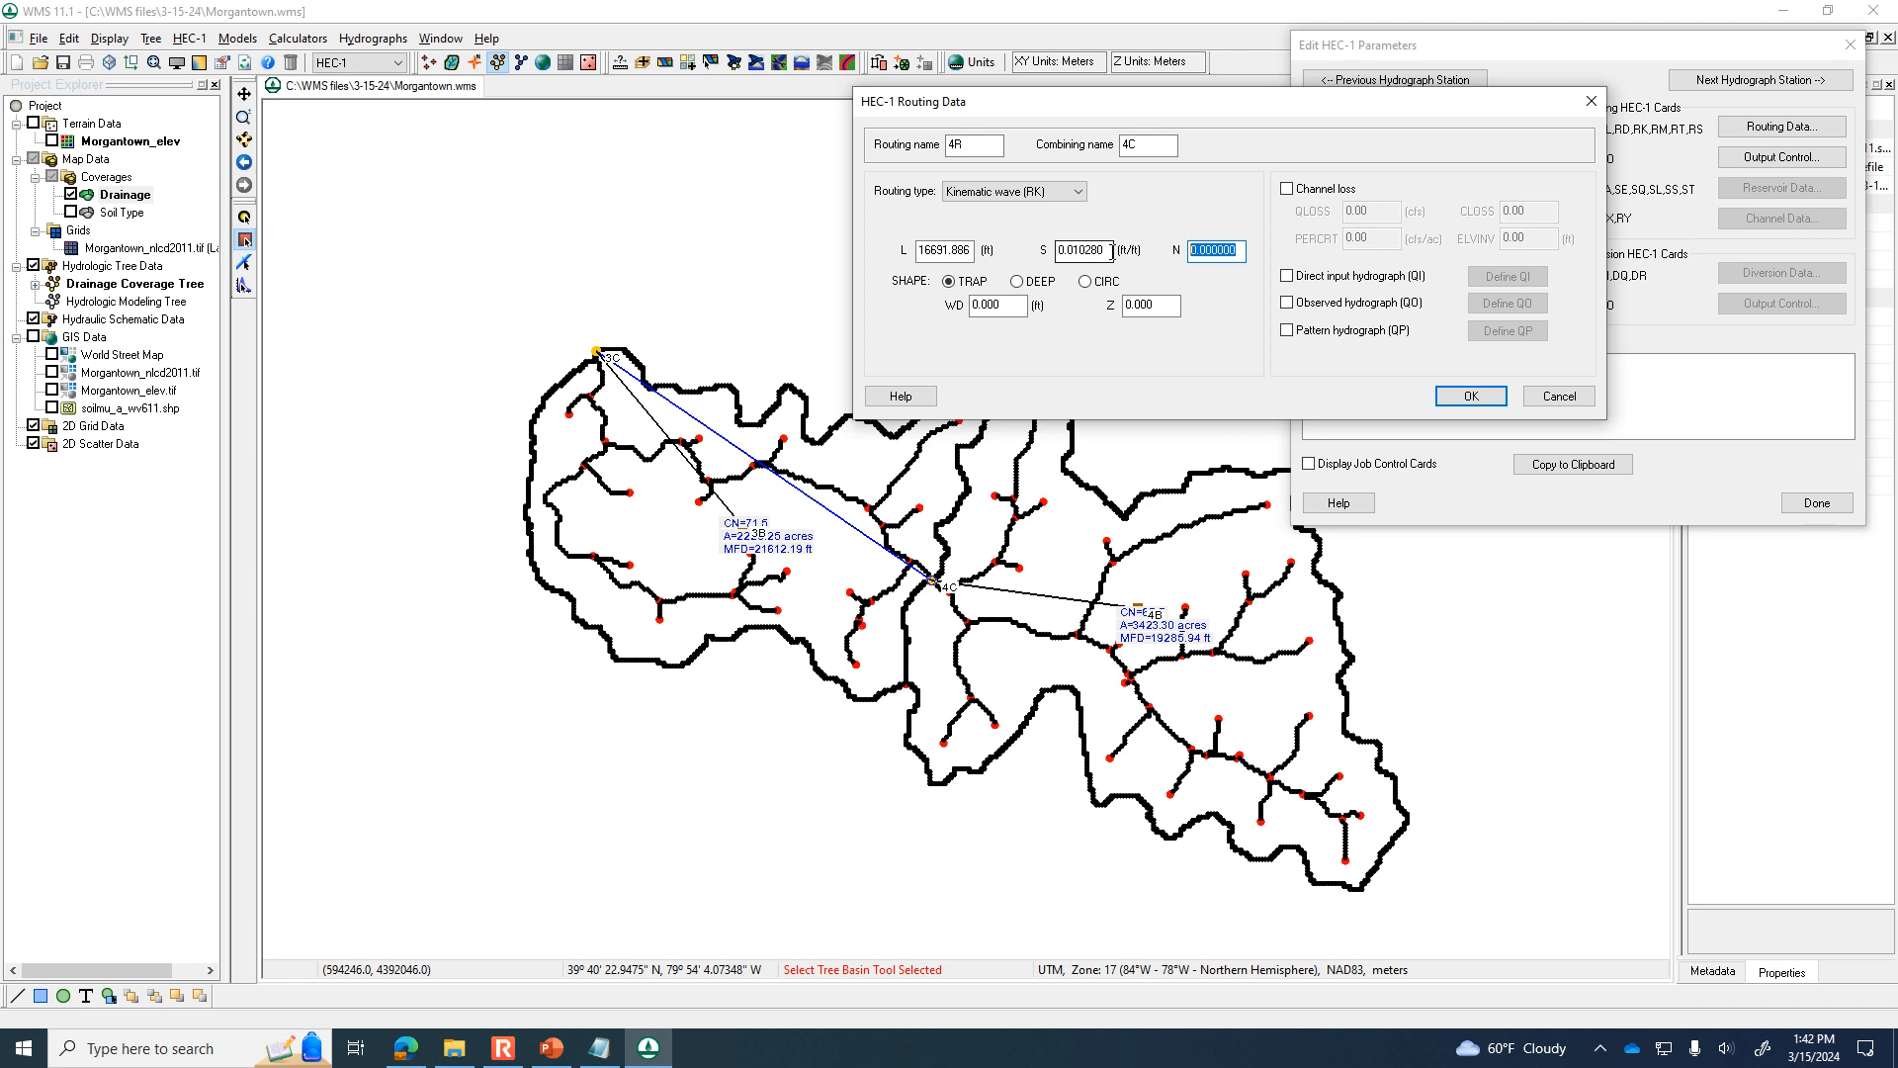
Set routing 4R's roughness N to 0.025, keep the trapezoidal channel shape, and set its width WD to 35 ft.
{"action": "type", "text": ".025"}
{"action": "left_click", "coordinate": [1020, 306]}
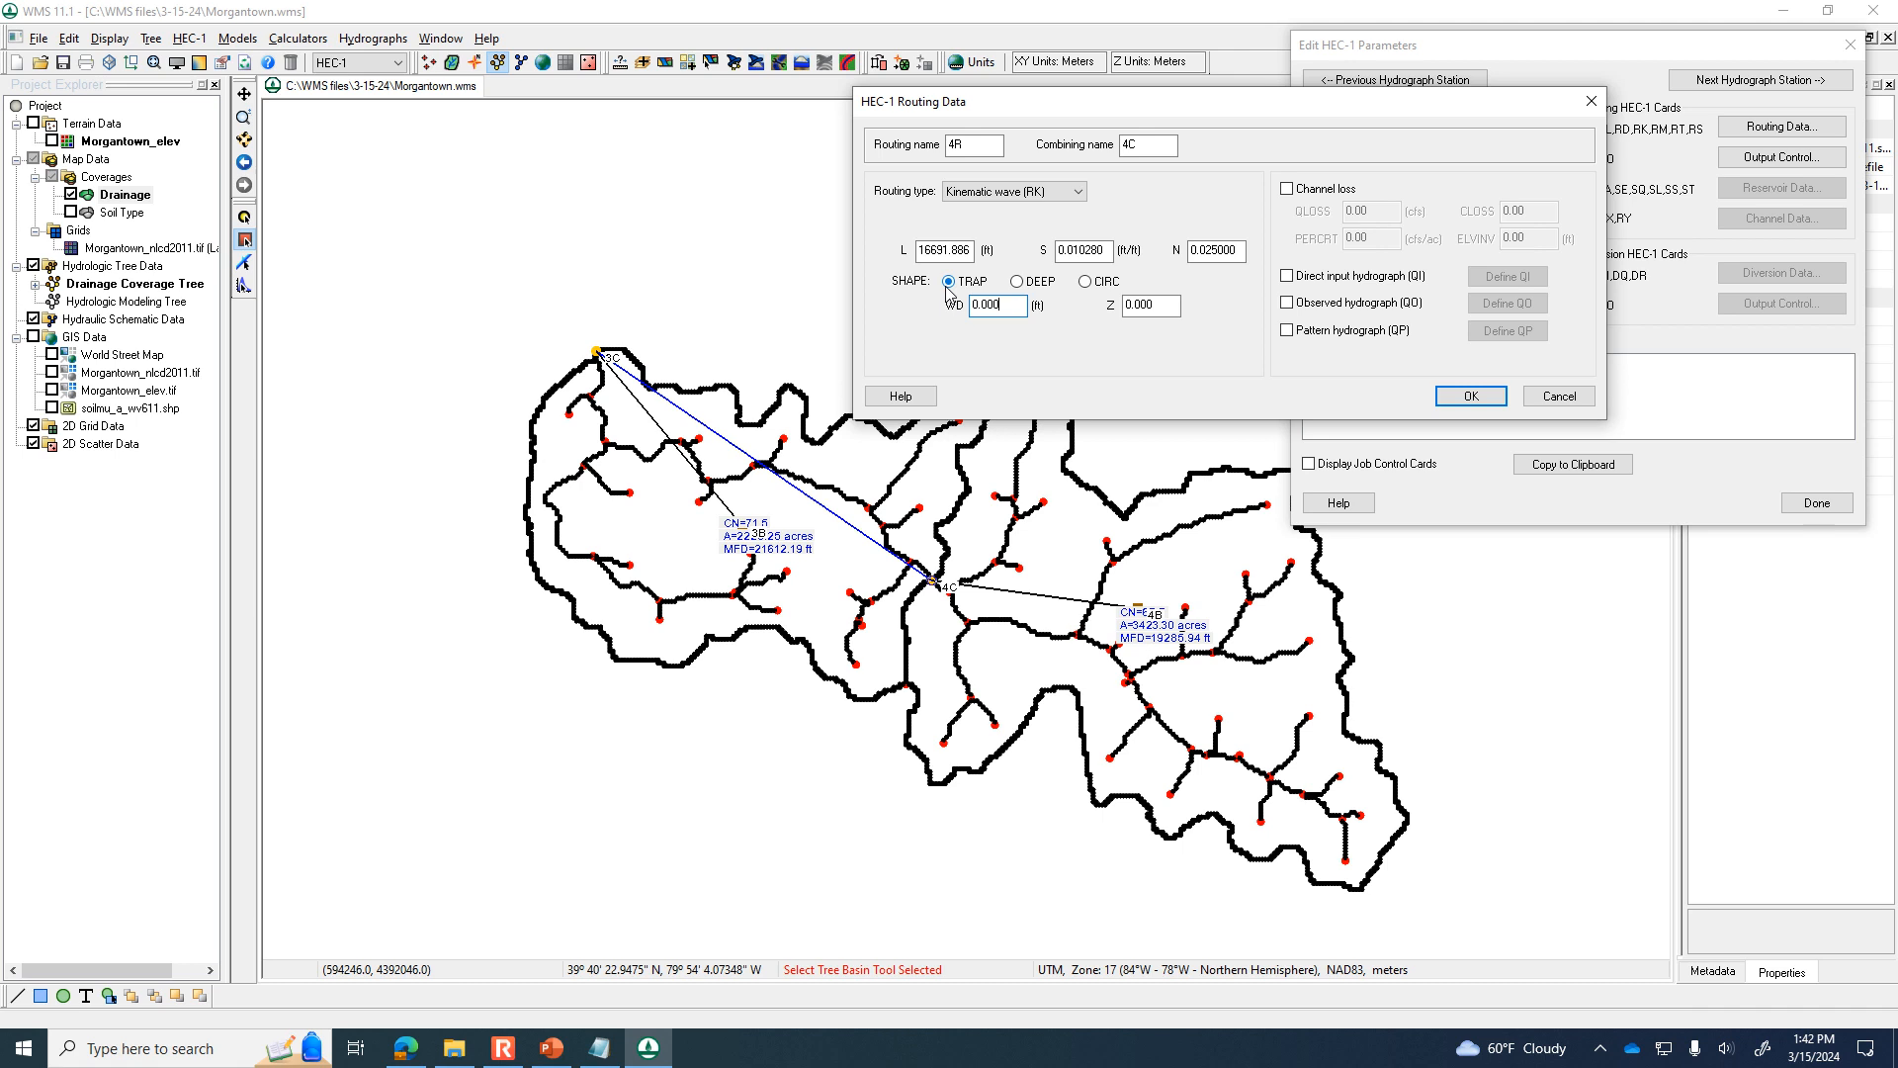
{"action": "double_click", "coordinate": [1006, 306]}
{"action": "left_click", "coordinate": [948, 283]}
{"action": "left_click", "coordinate": [1086, 284]}
{"action": "left_click", "coordinate": [1022, 286]}
{"action": "double_click", "coordinate": [987, 304]}
{"action": "type", "text": "35"}
Set the trapezoidal channel's side slope Z to 1, accept routing 4R's data and finish the HEC-1 parameters.
{"action": "left_click", "coordinate": [1163, 308]}
{"action": "double_click", "coordinate": [1165, 304]}
{"action": "type", "text": "1"}
{"action": "left_click", "coordinate": [1468, 396]}
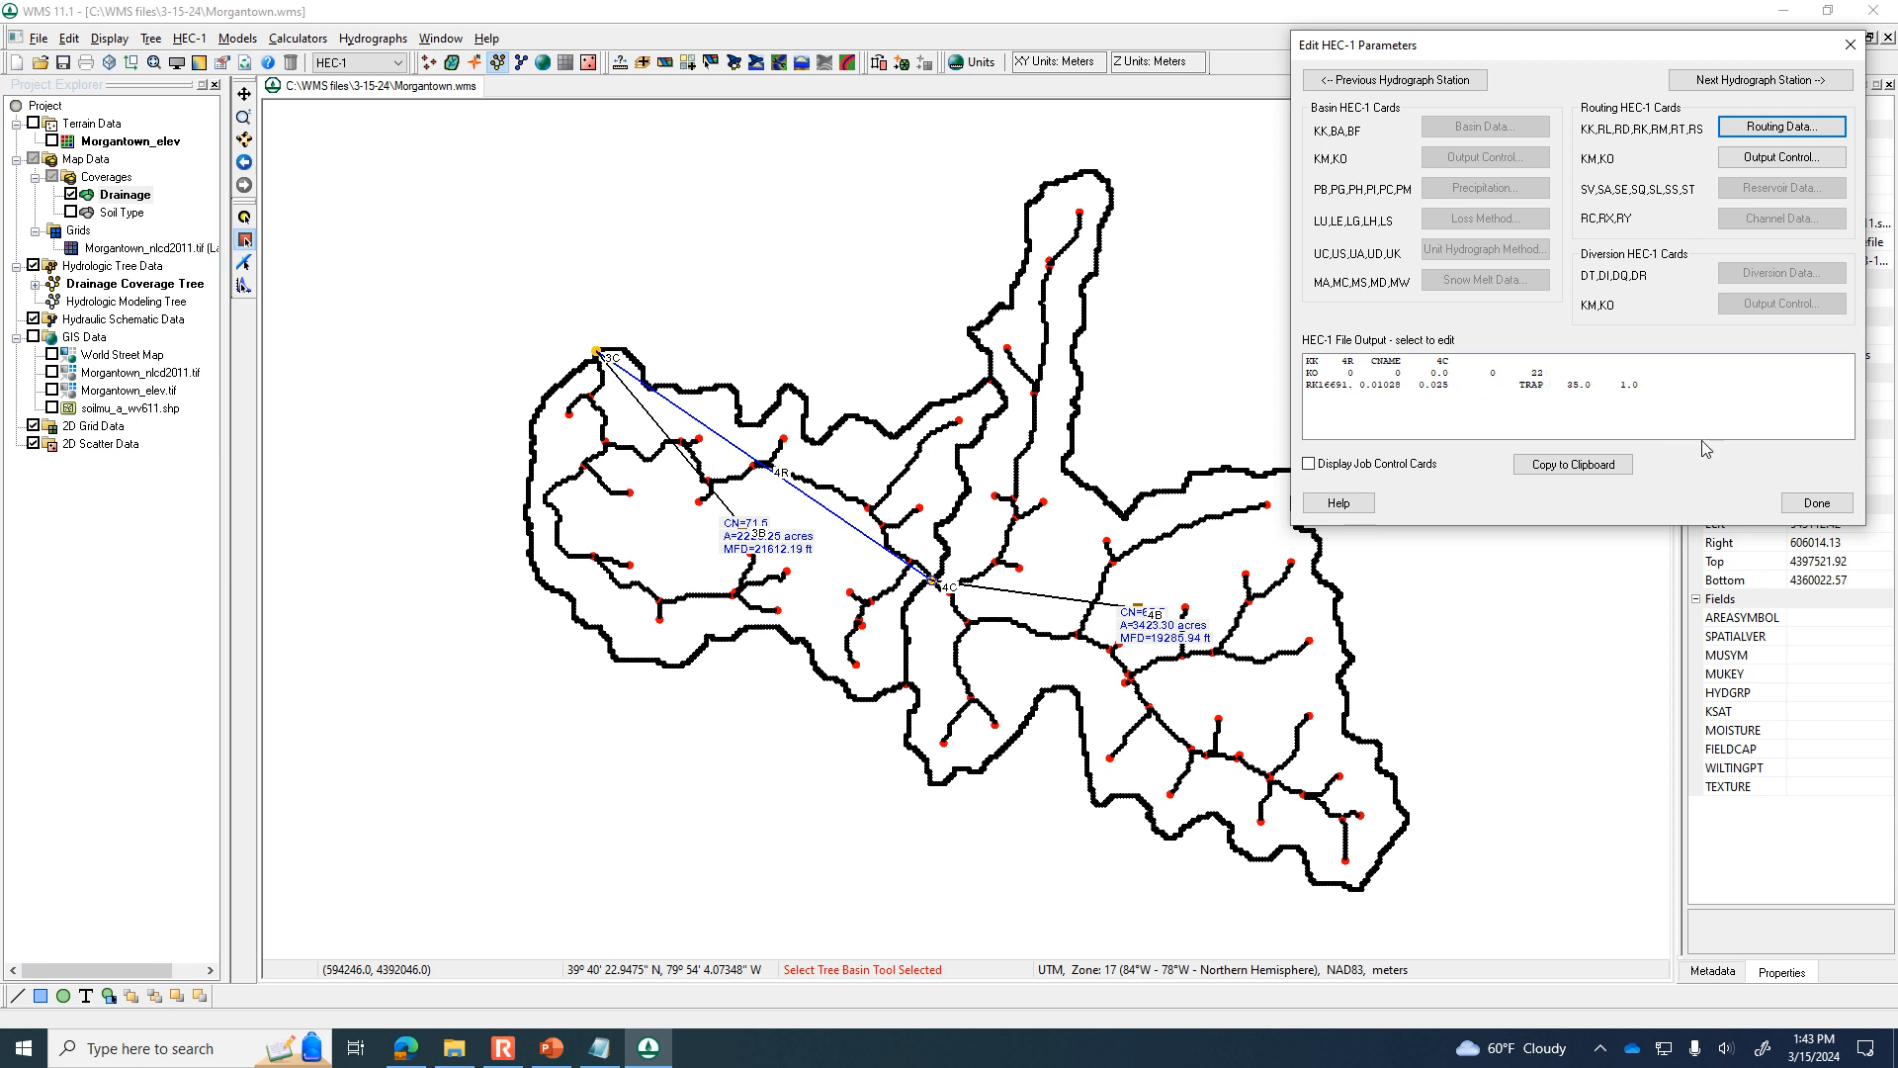
{"action": "left_click", "coordinate": [1814, 502]}
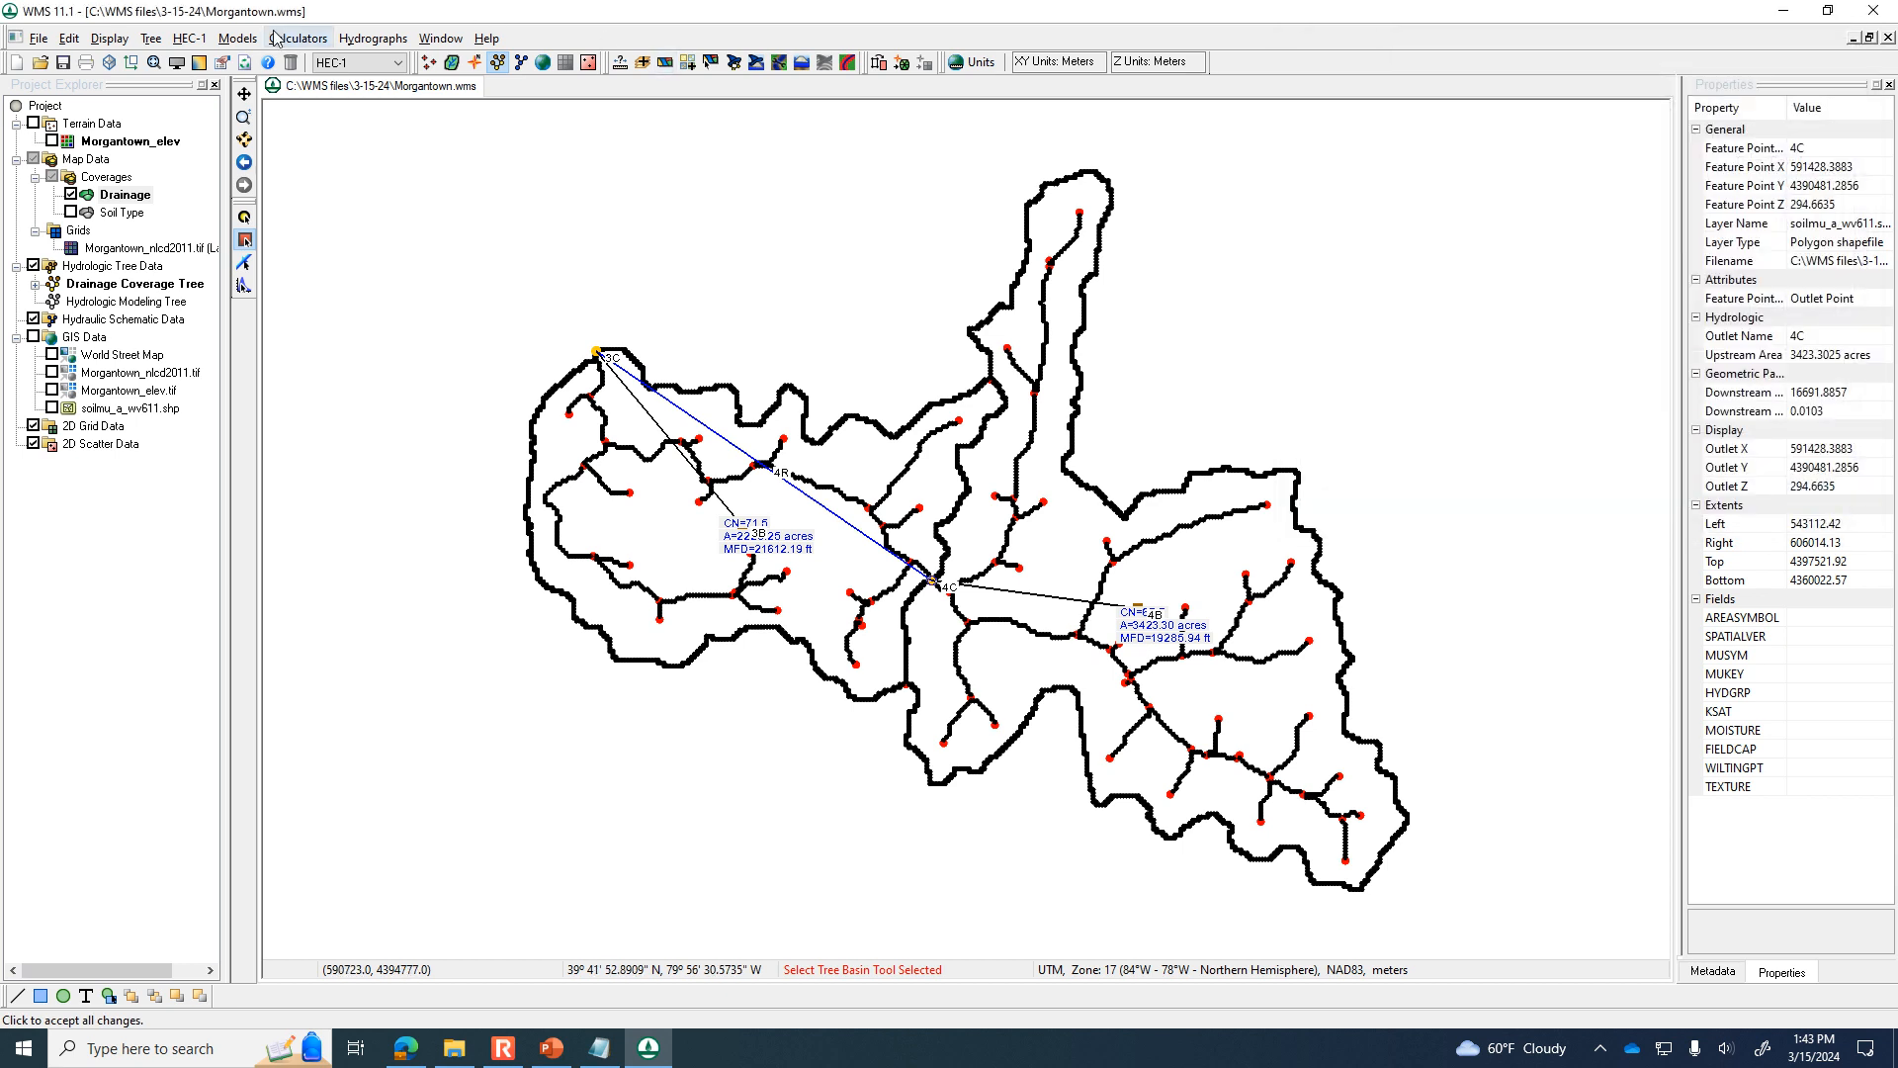
Run the HEC-1 simulation and read its solution into the project.
{"action": "left_click", "coordinate": [189, 38]}
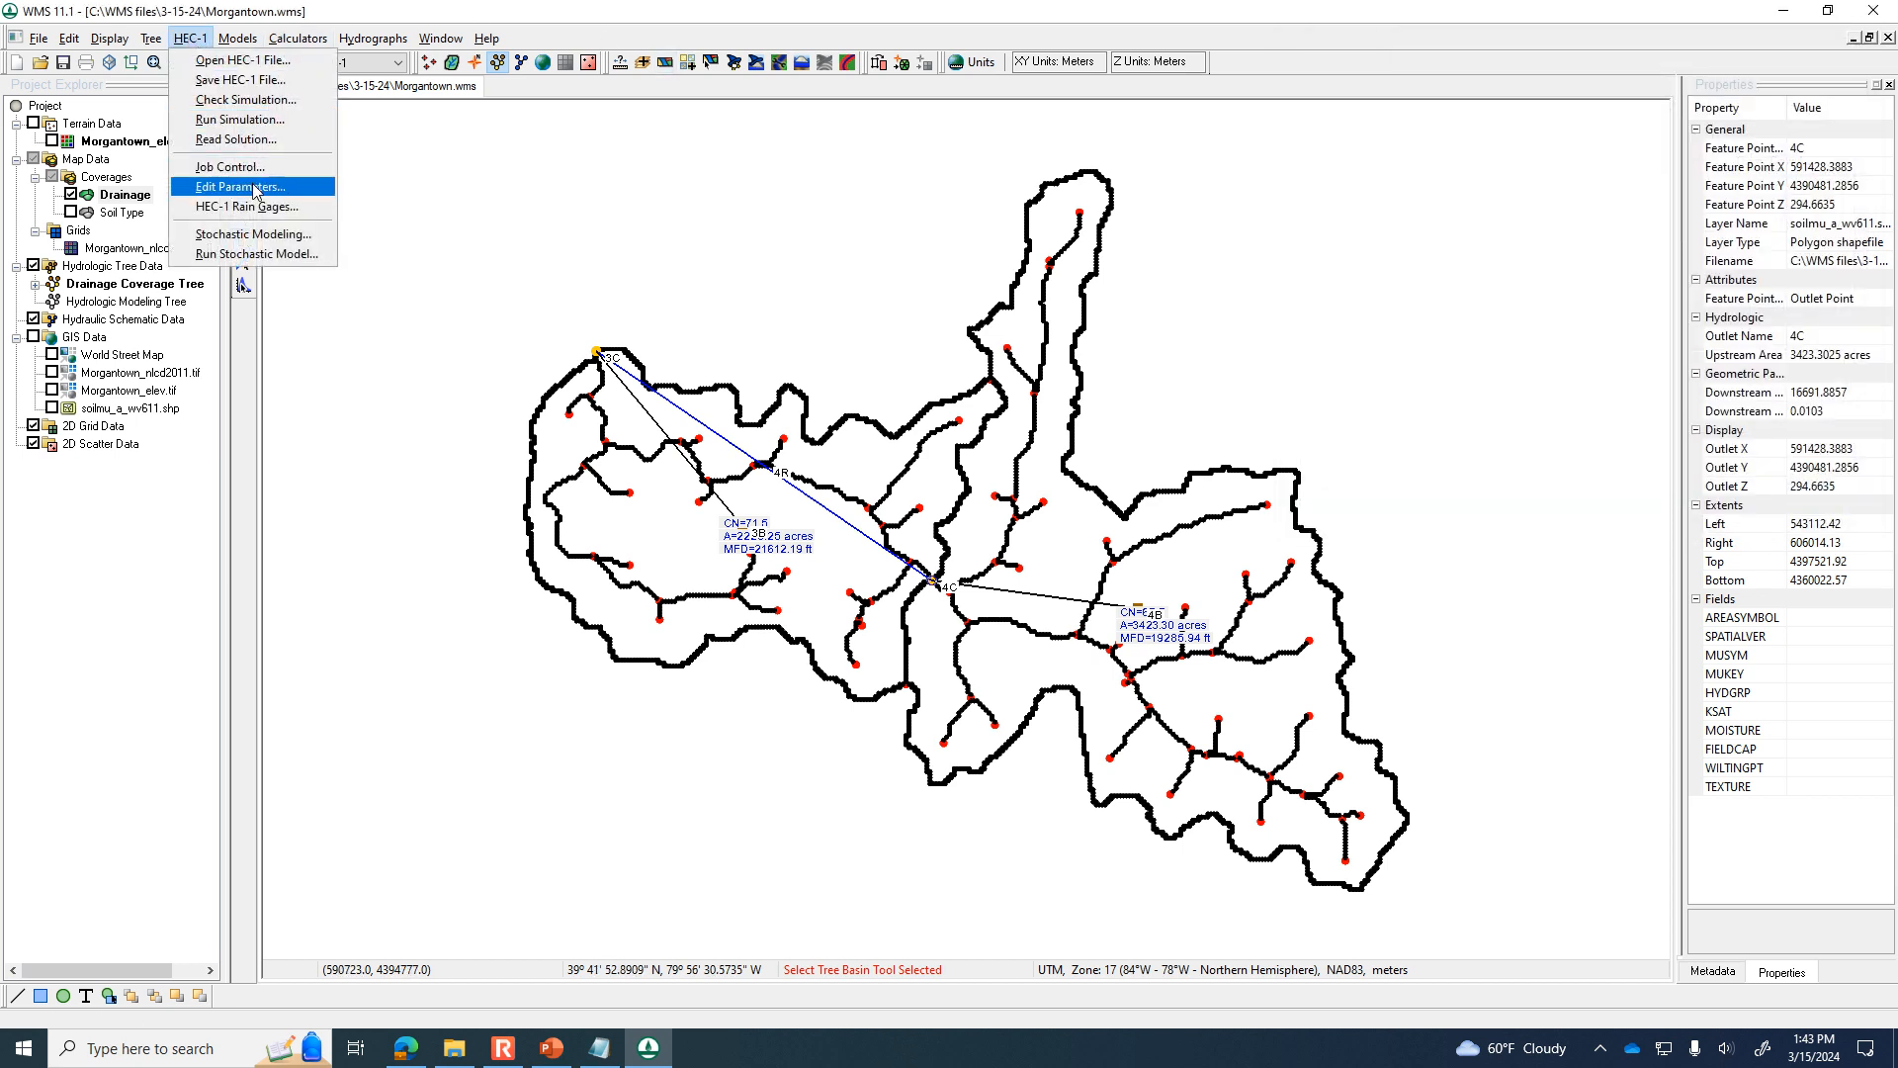
{"action": "left_click", "coordinate": [273, 120]}
{"action": "left_click", "coordinate": [979, 584]}
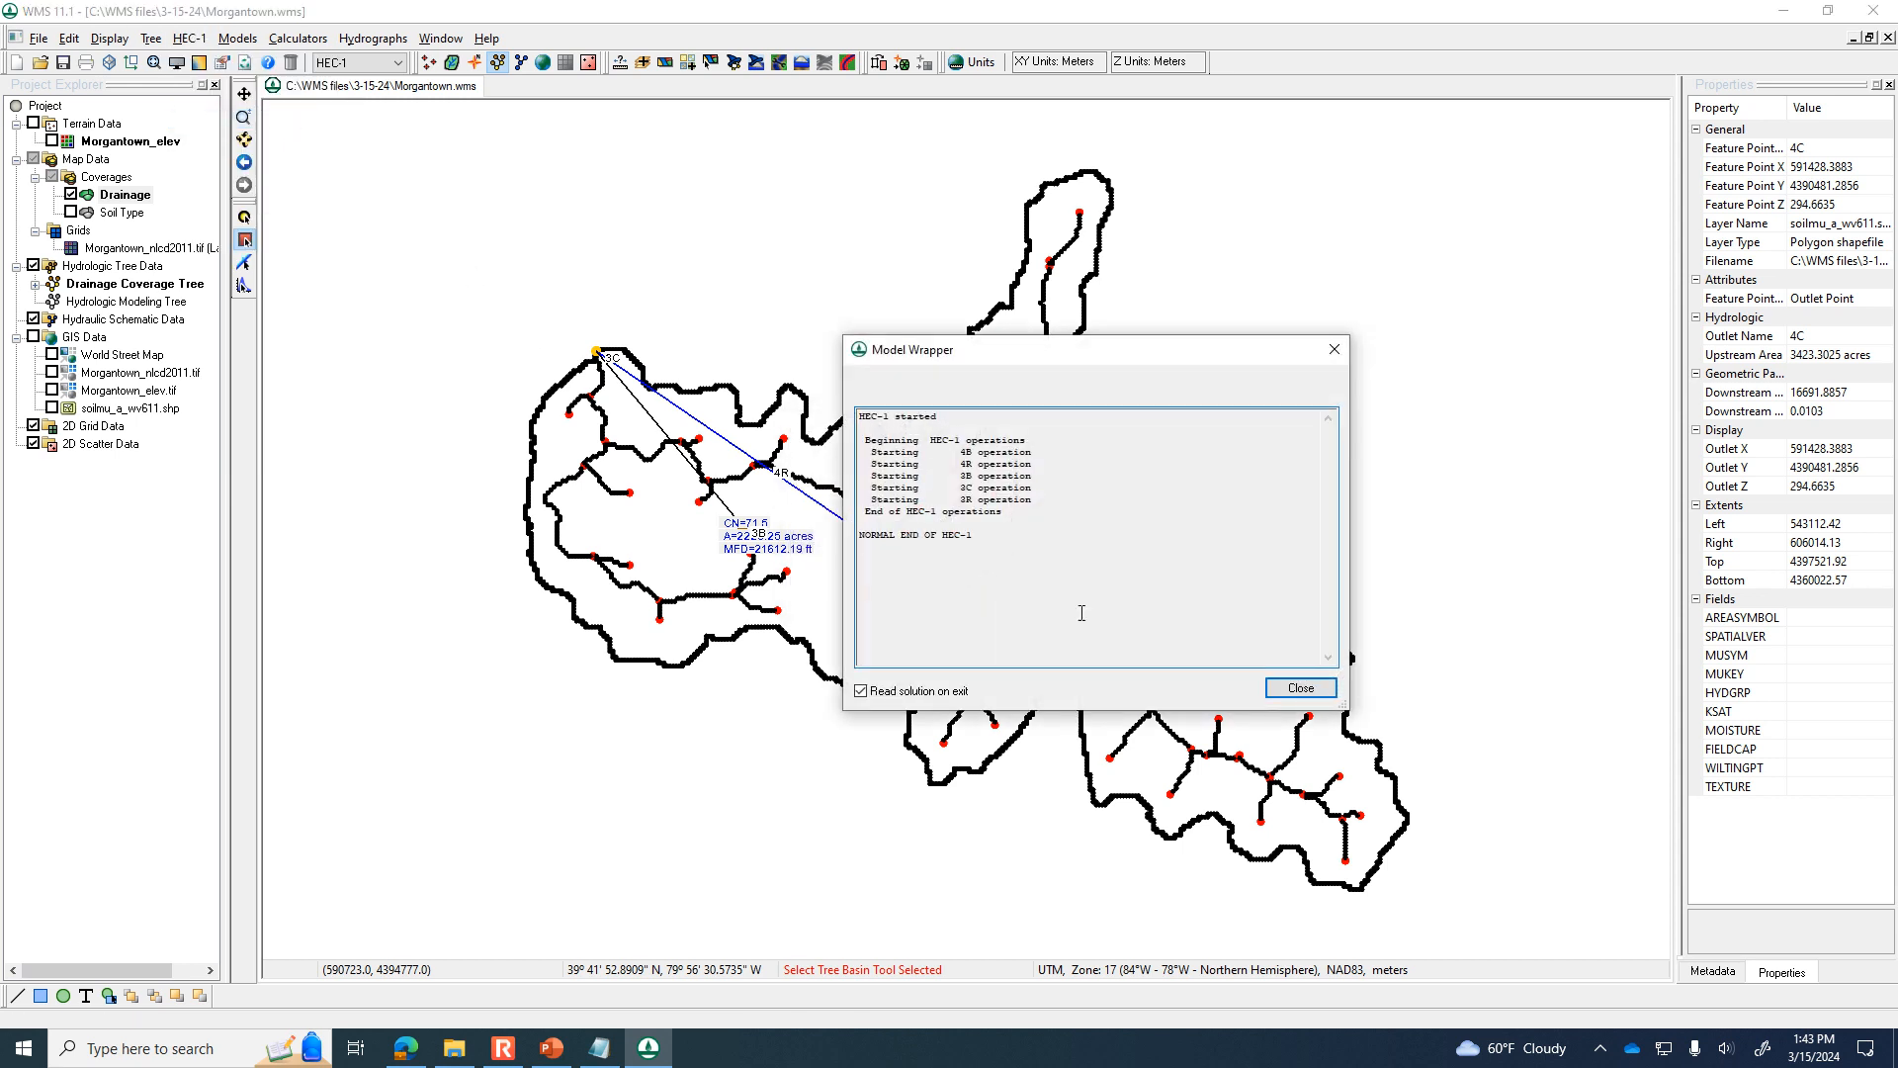
{"action": "left_click", "coordinate": [1286, 688]}
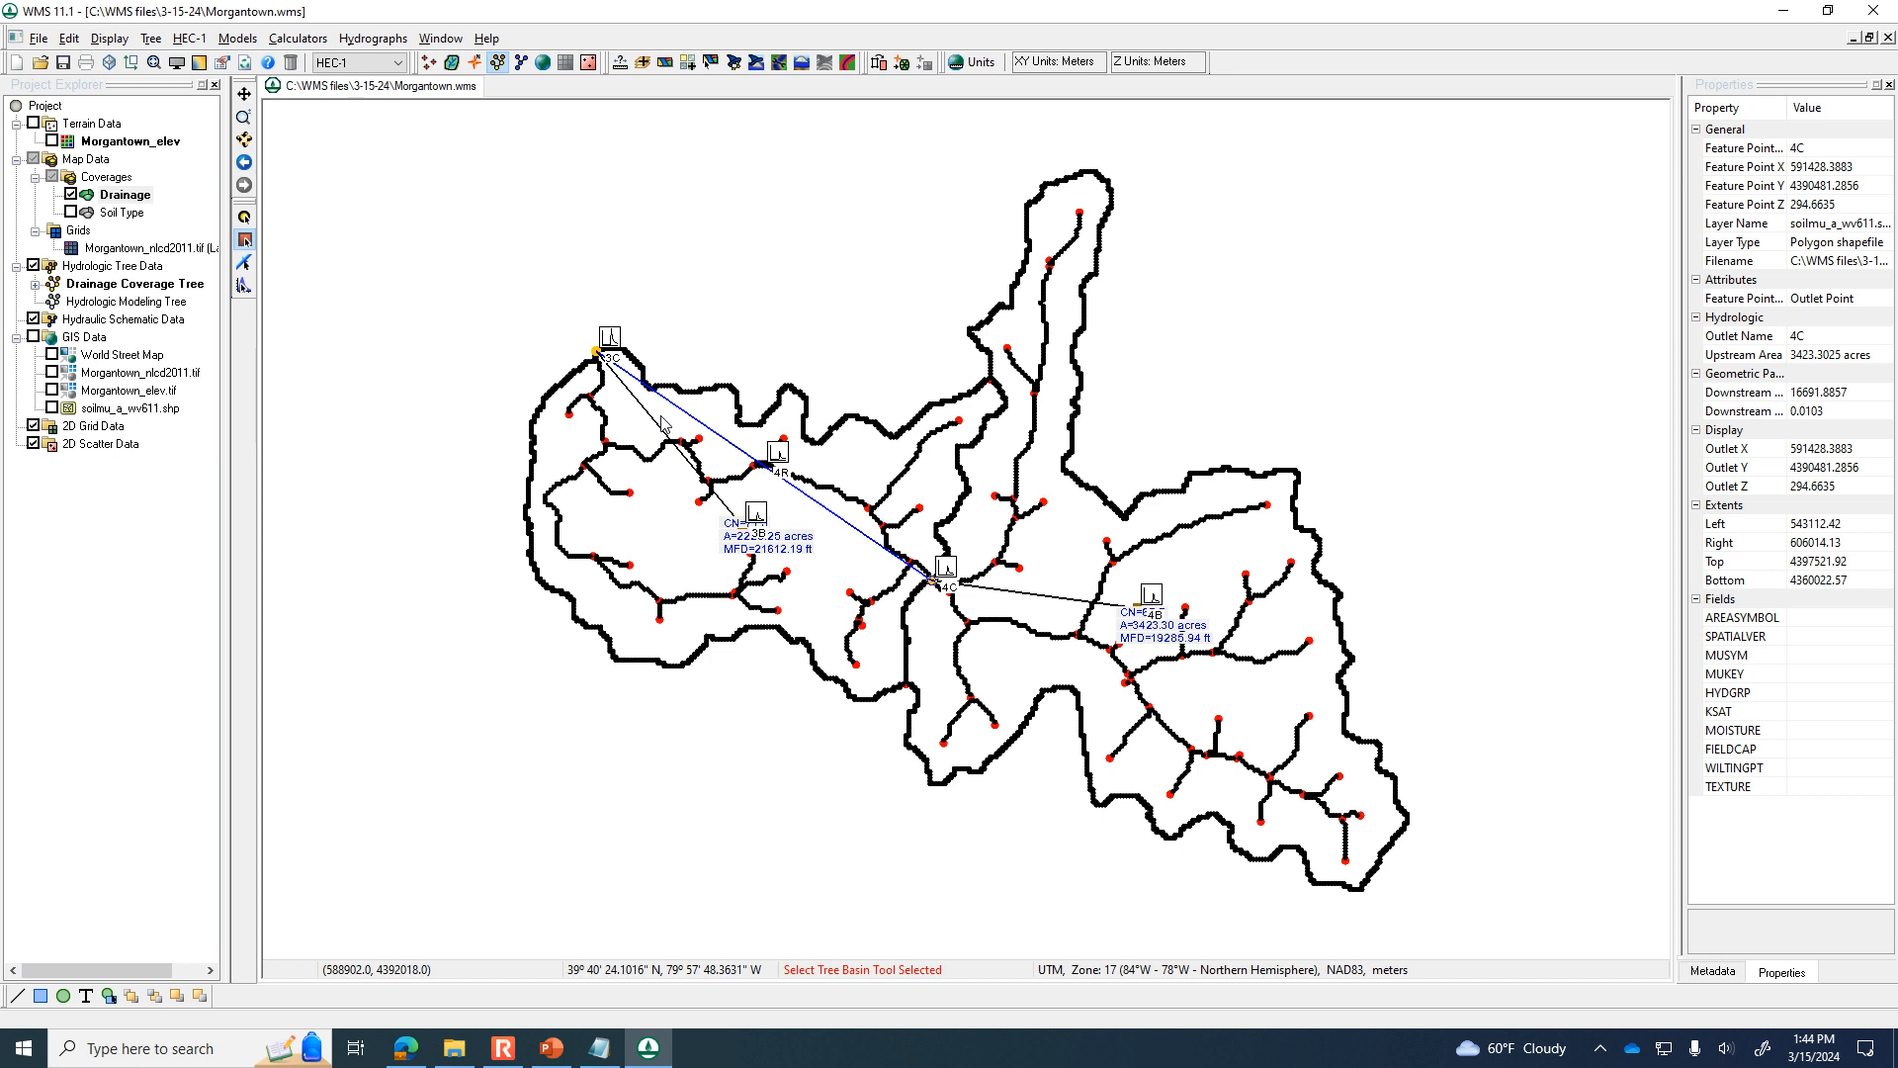
View the resulting hydrographs of basin 3B and outlet 3C for peak flow, time of peak and volume.
{"action": "double_click", "coordinate": [759, 516]}
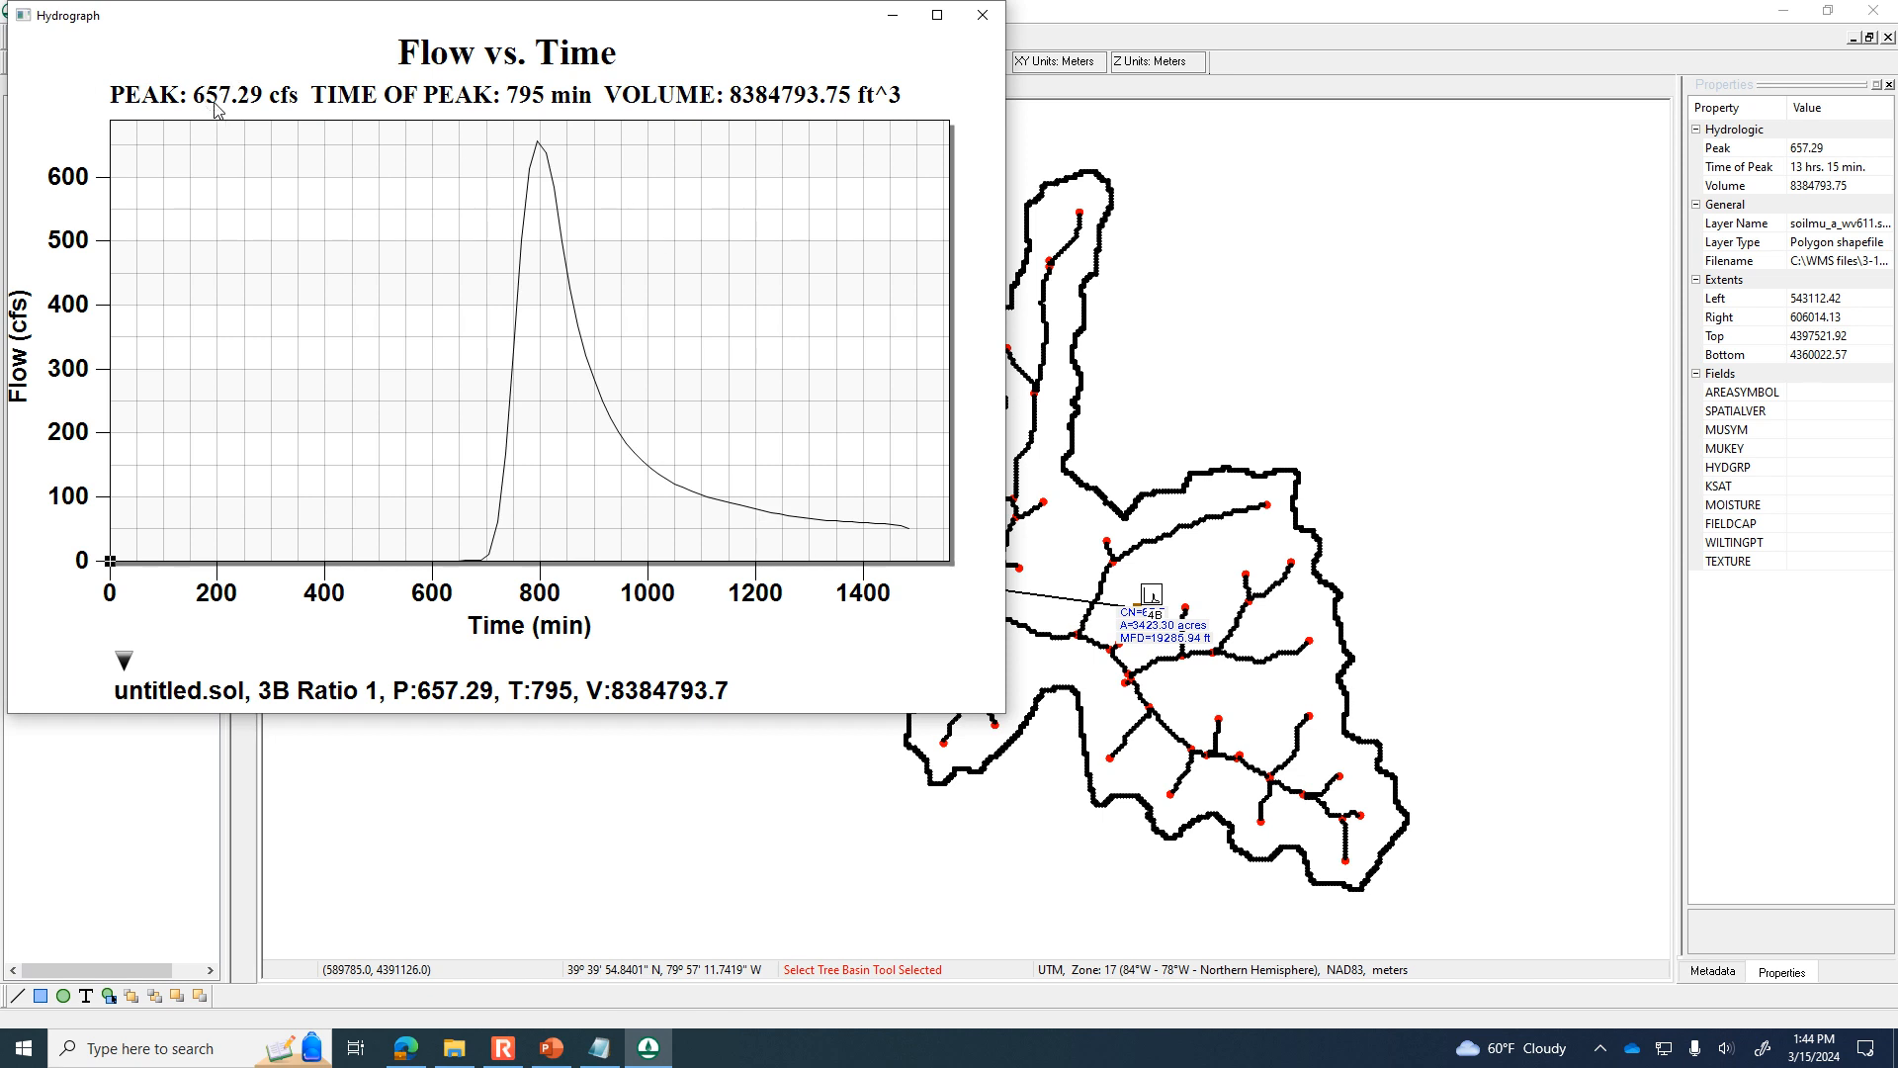
{"action": "left_click", "coordinate": [983, 15]}
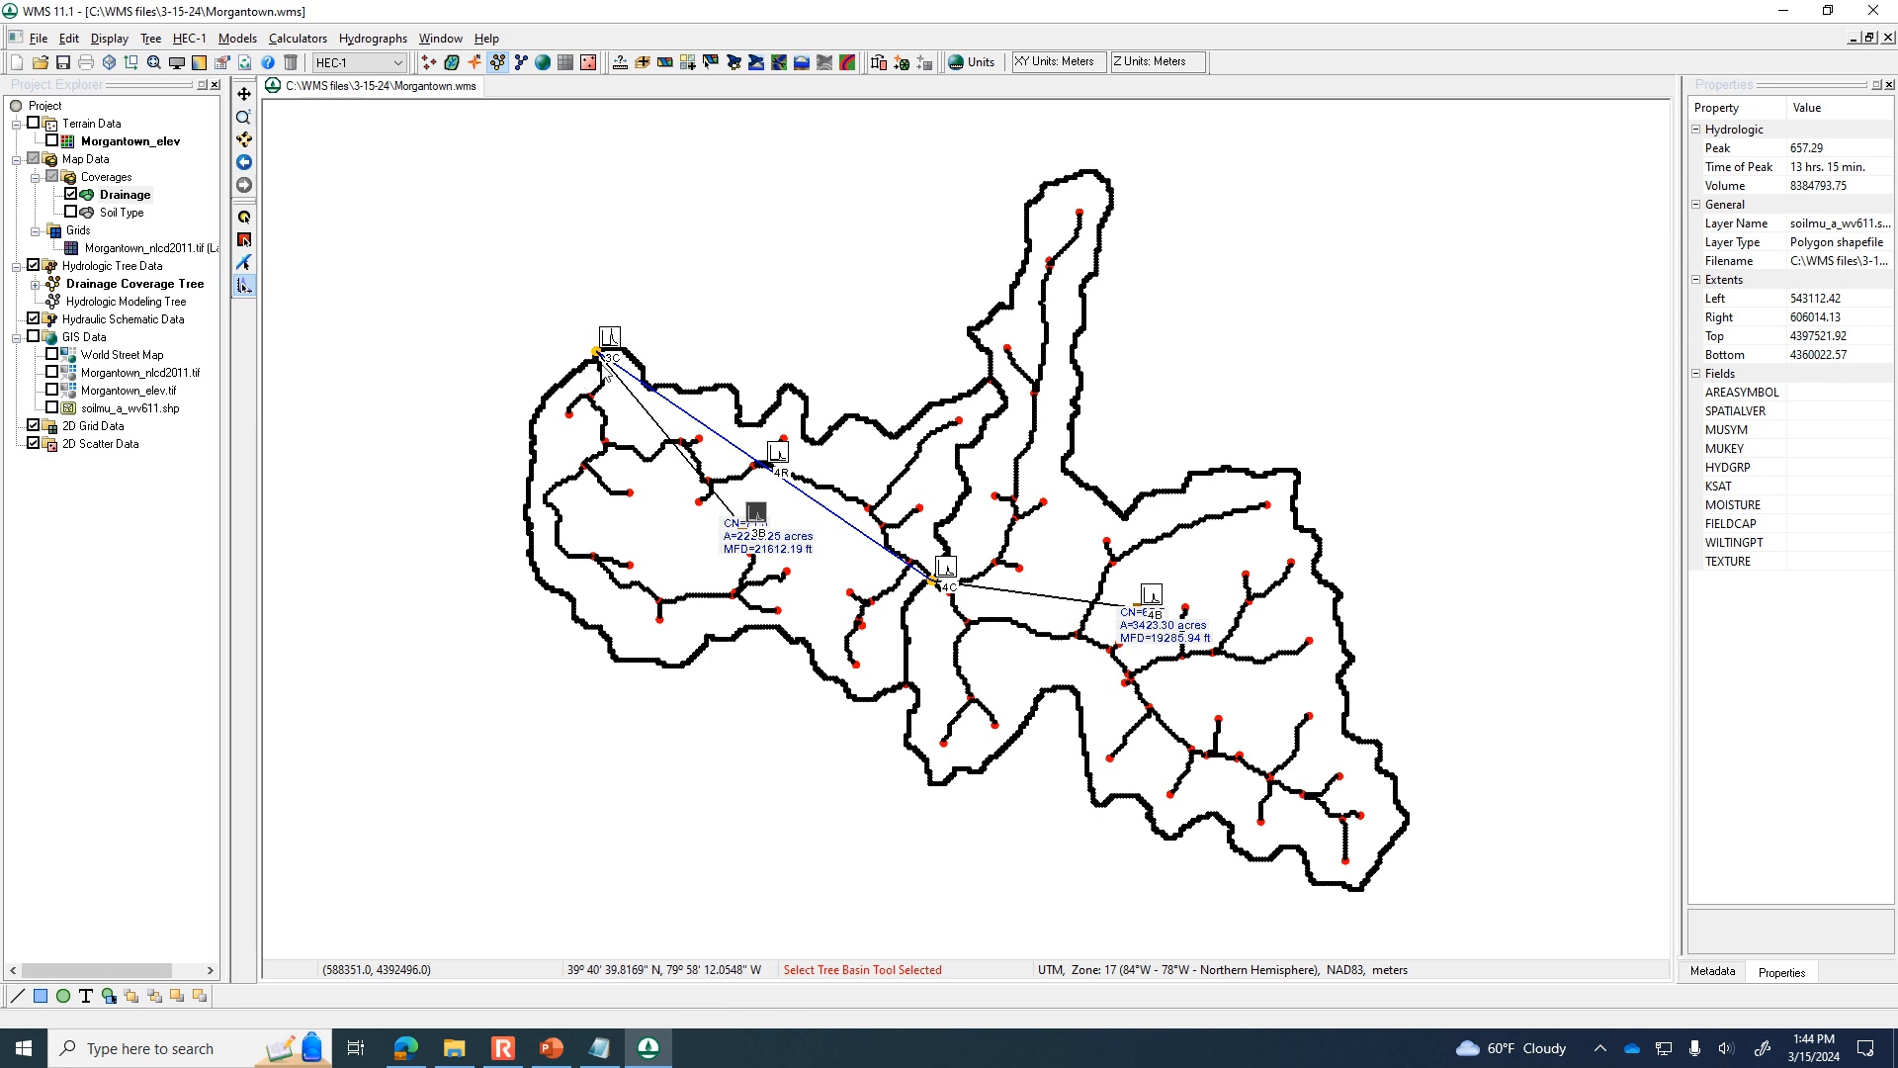
{"action": "double_click", "coordinate": [610, 339]}
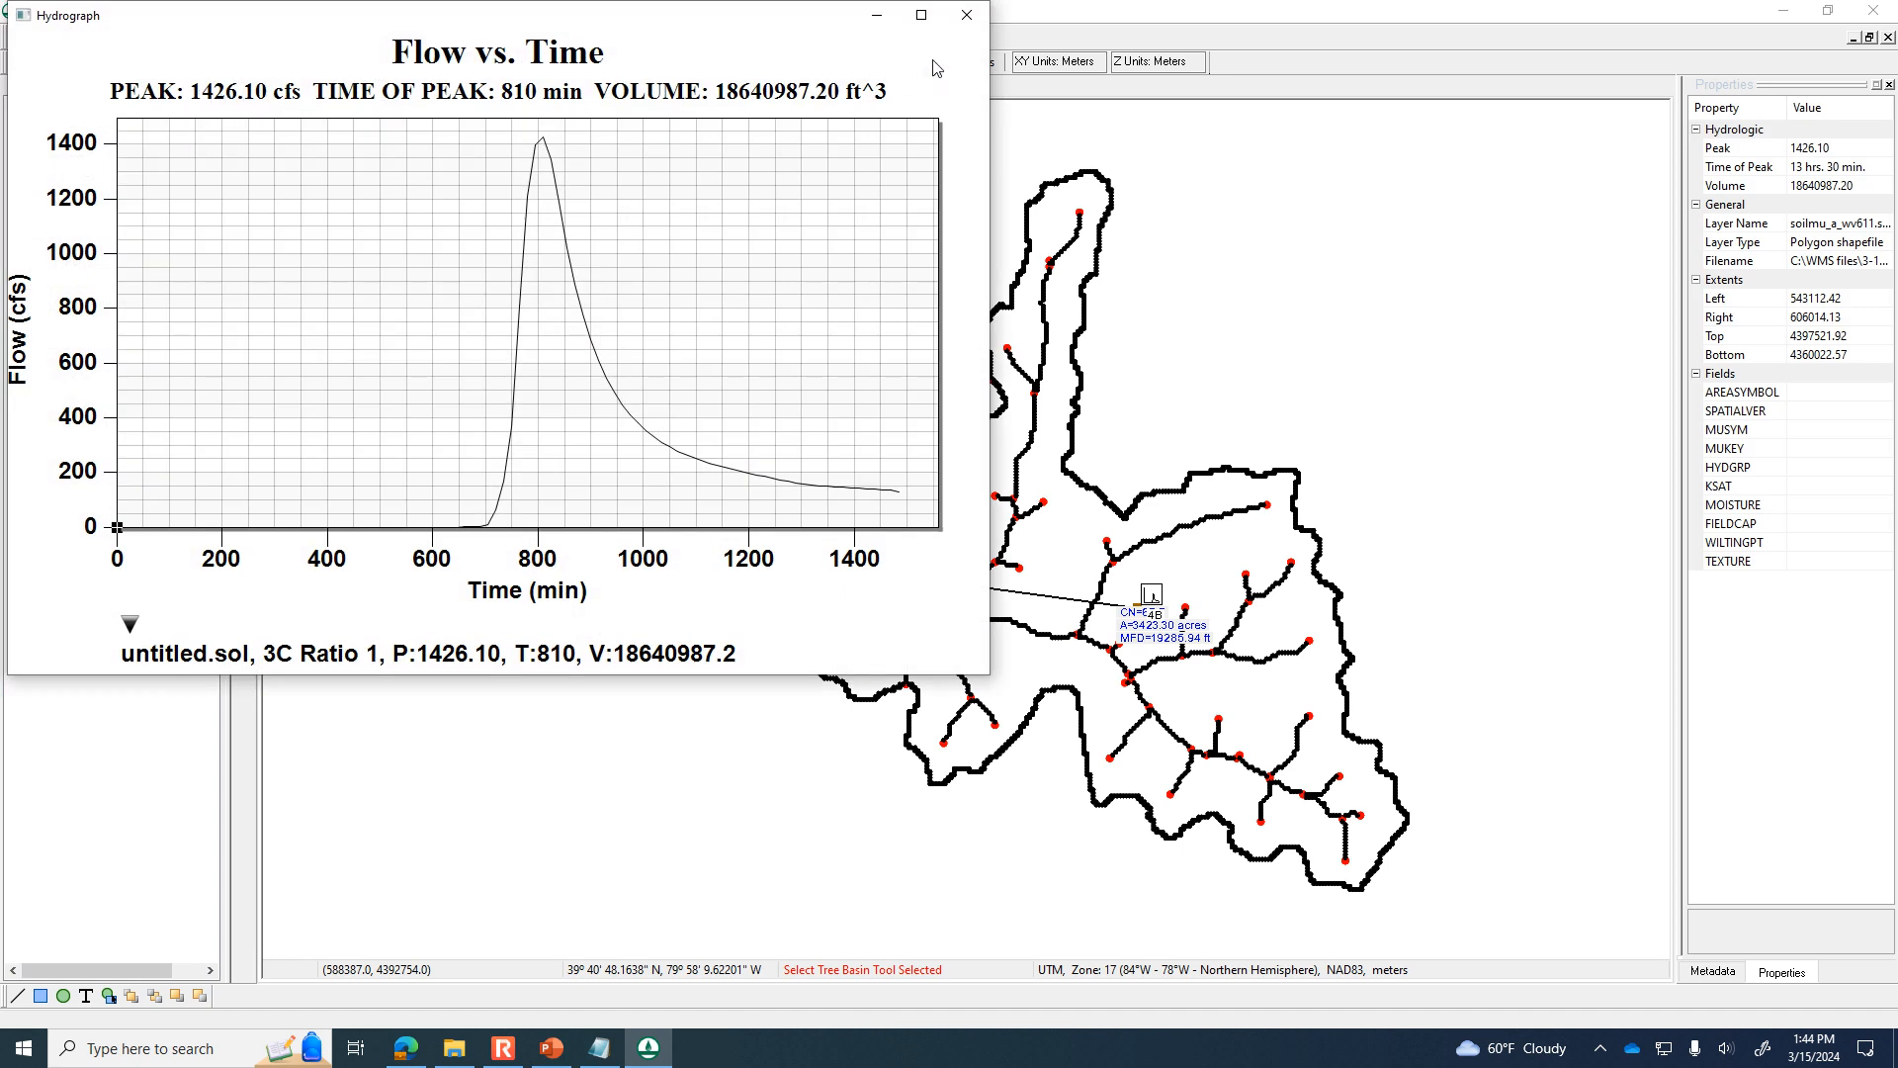
{"action": "left_click", "coordinate": [966, 15]}
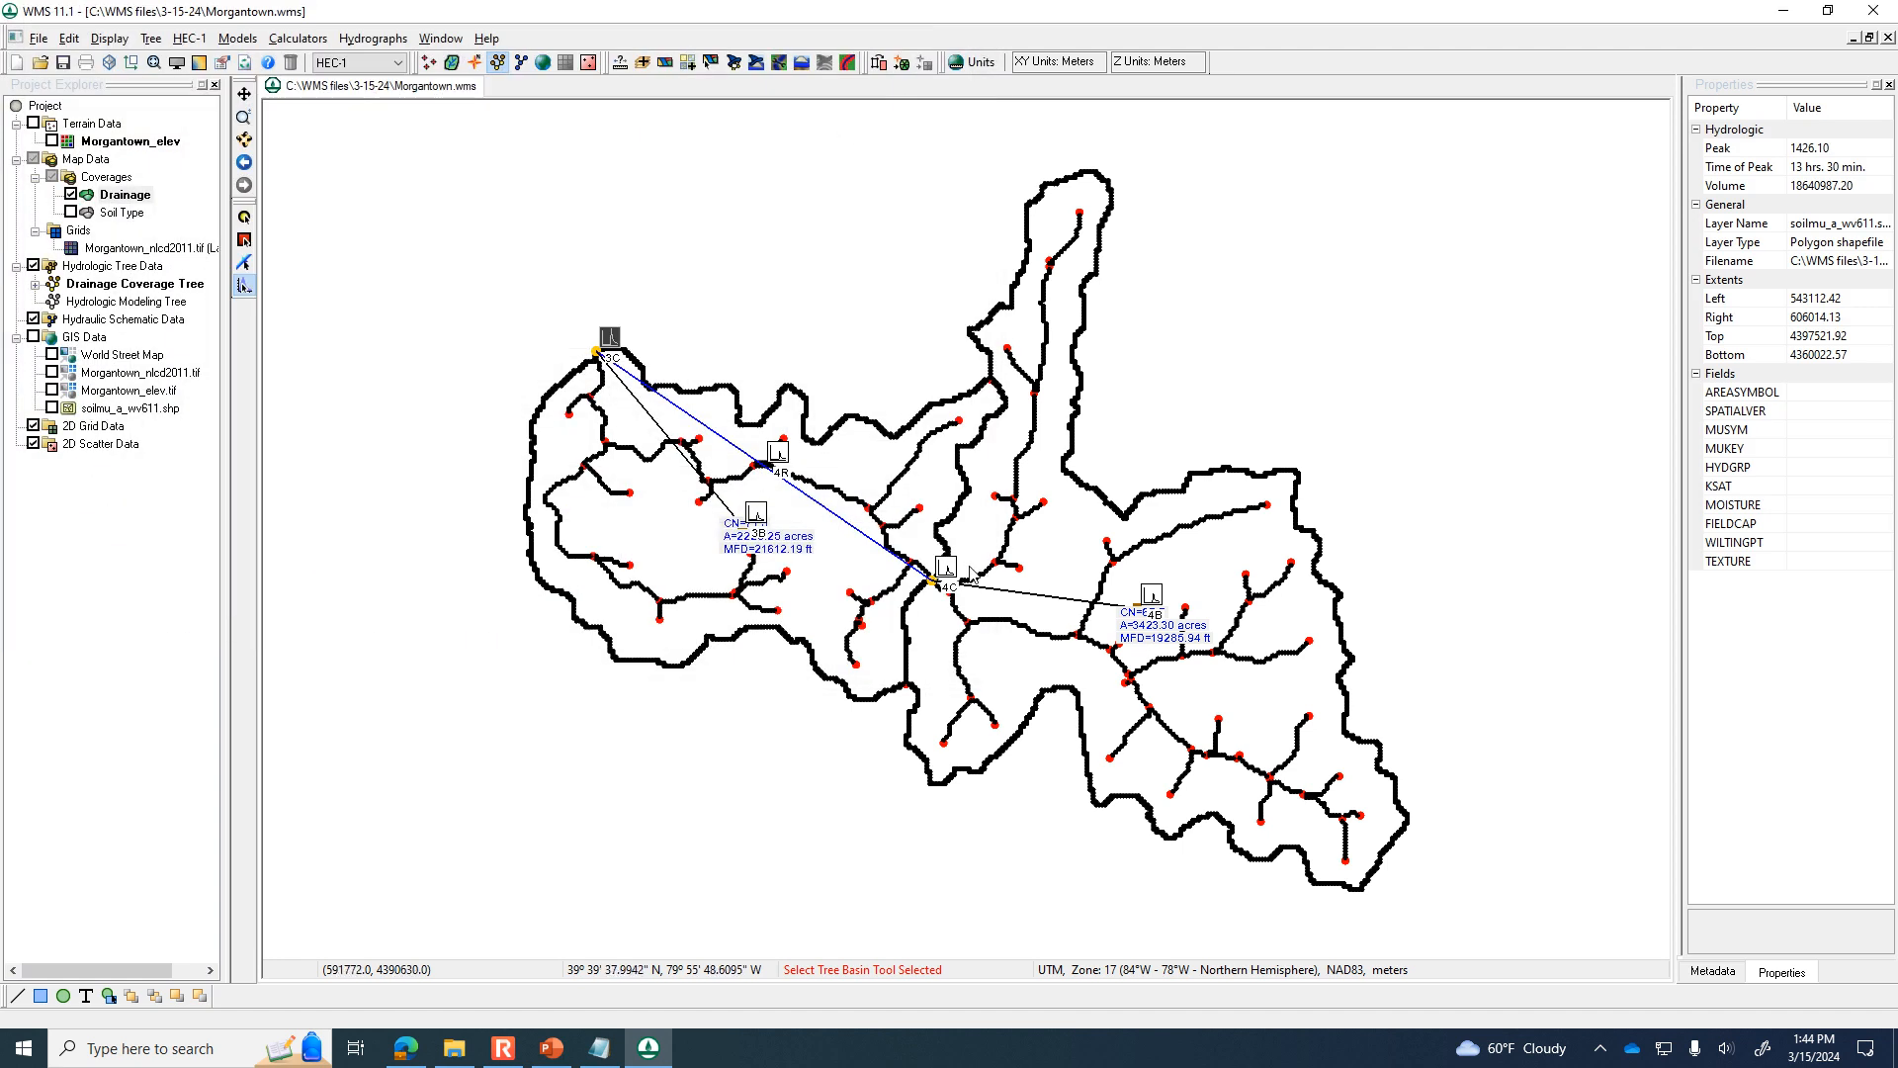
Compare the hydrograph at outlet 4C with the routed hydrograph 4R to examine the effect of channel routing.
{"action": "double_click", "coordinate": [946, 569]}
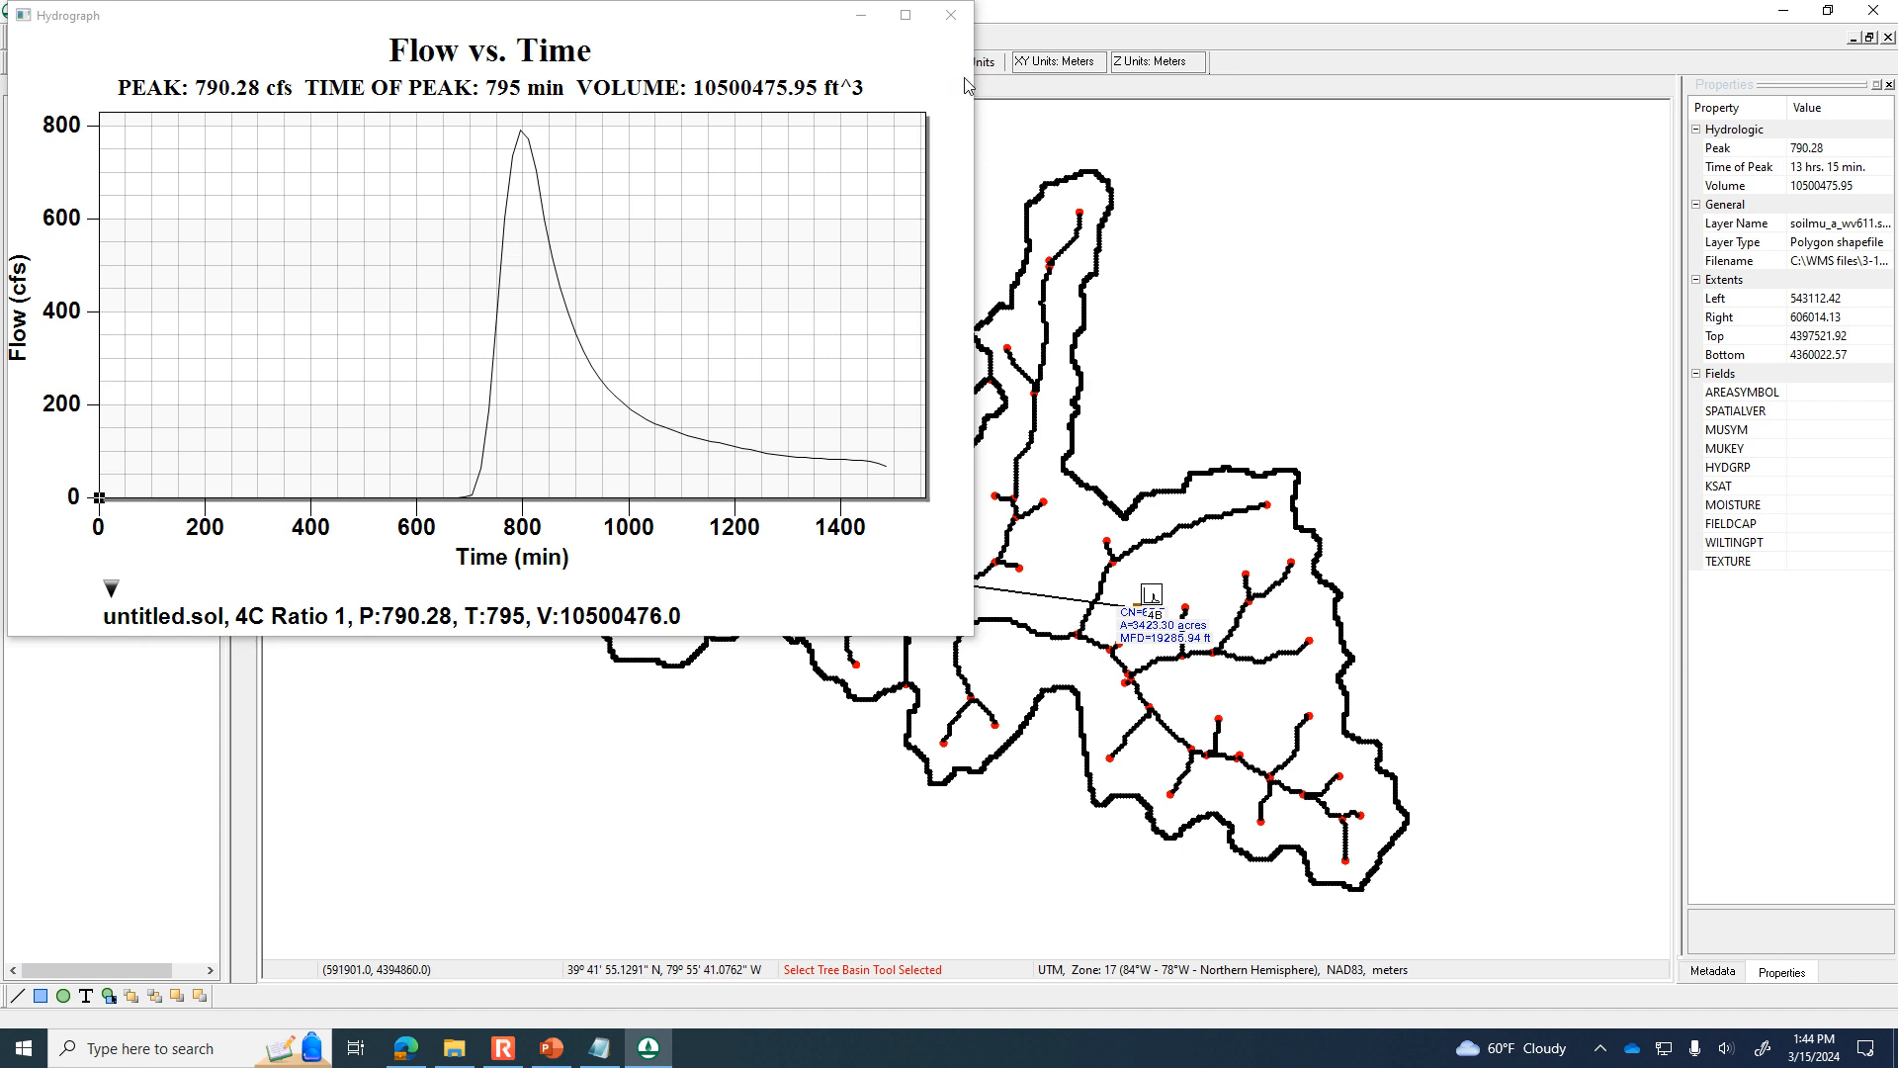
{"action": "left_click_drag", "start_coordinate": [742, 21], "coordinate": [1494, 228]}
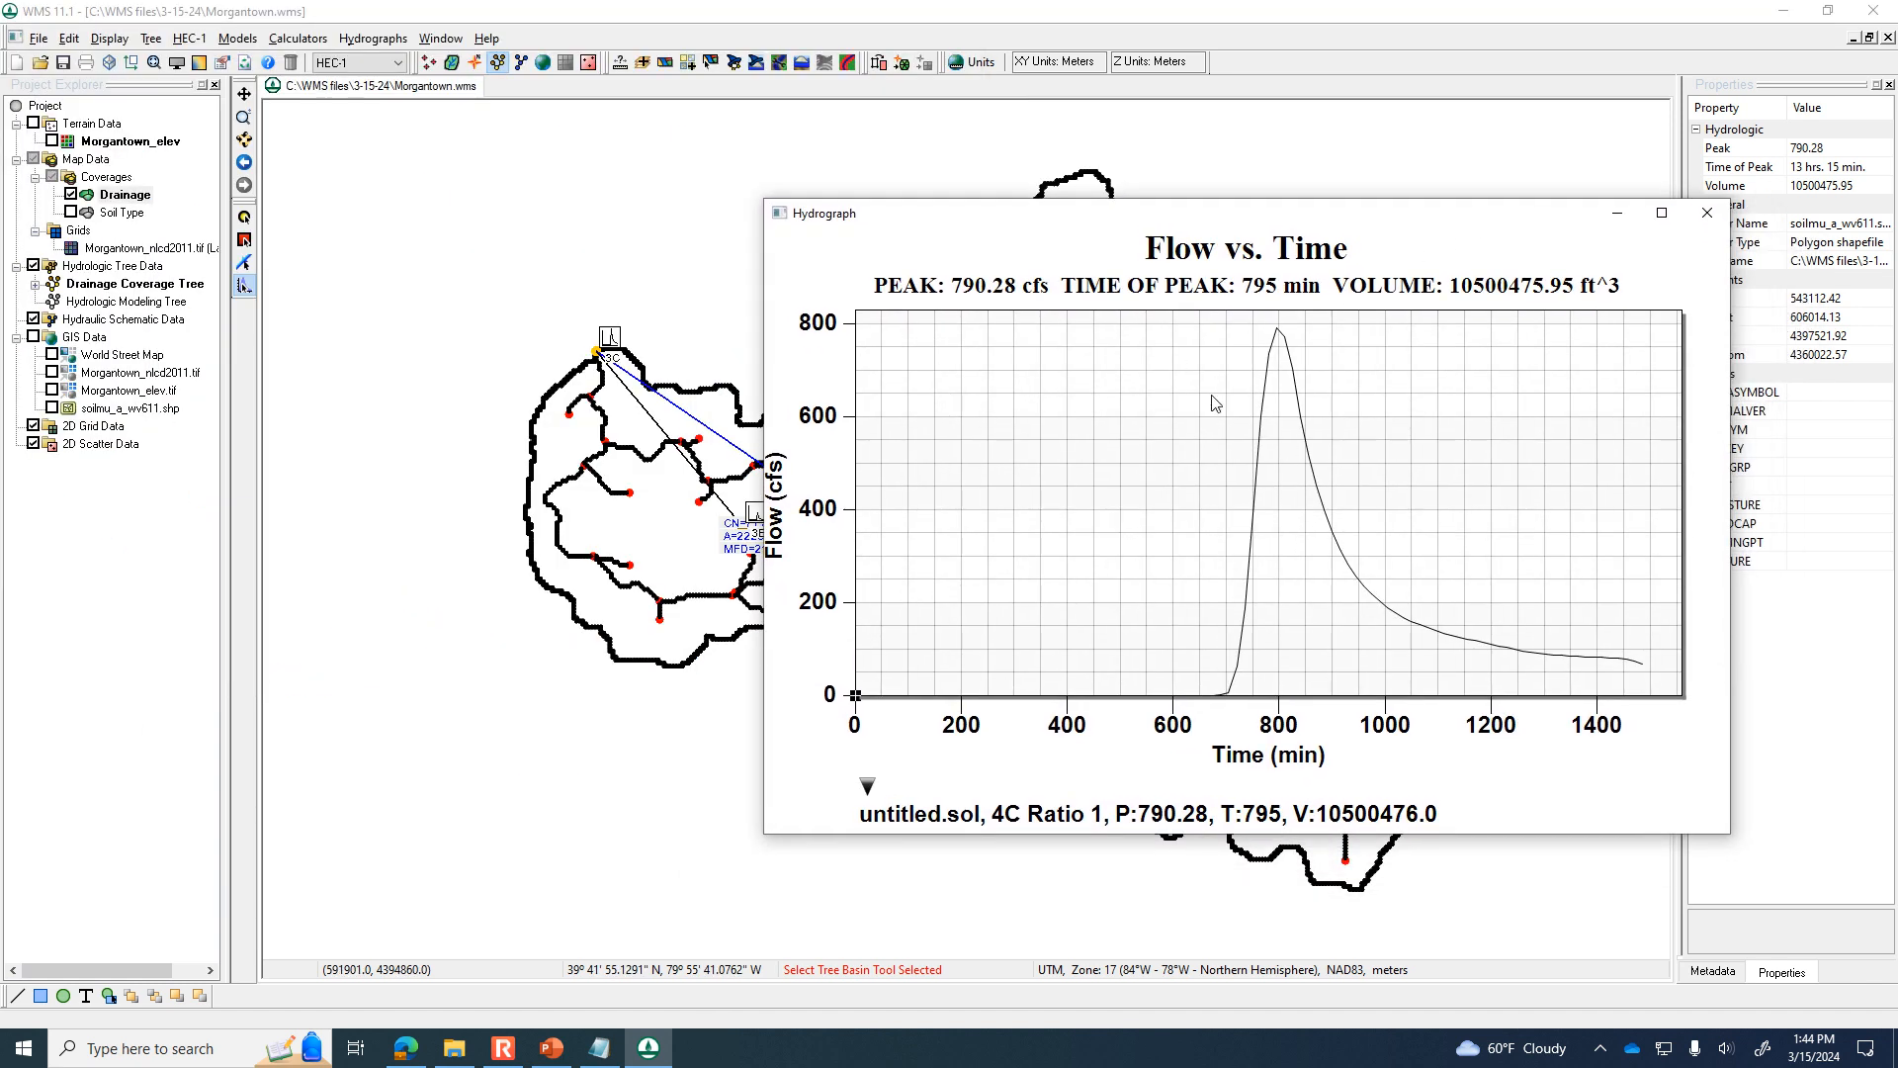
{"action": "left_click", "coordinate": [1704, 214]}
{"action": "double_click", "coordinate": [777, 457]}
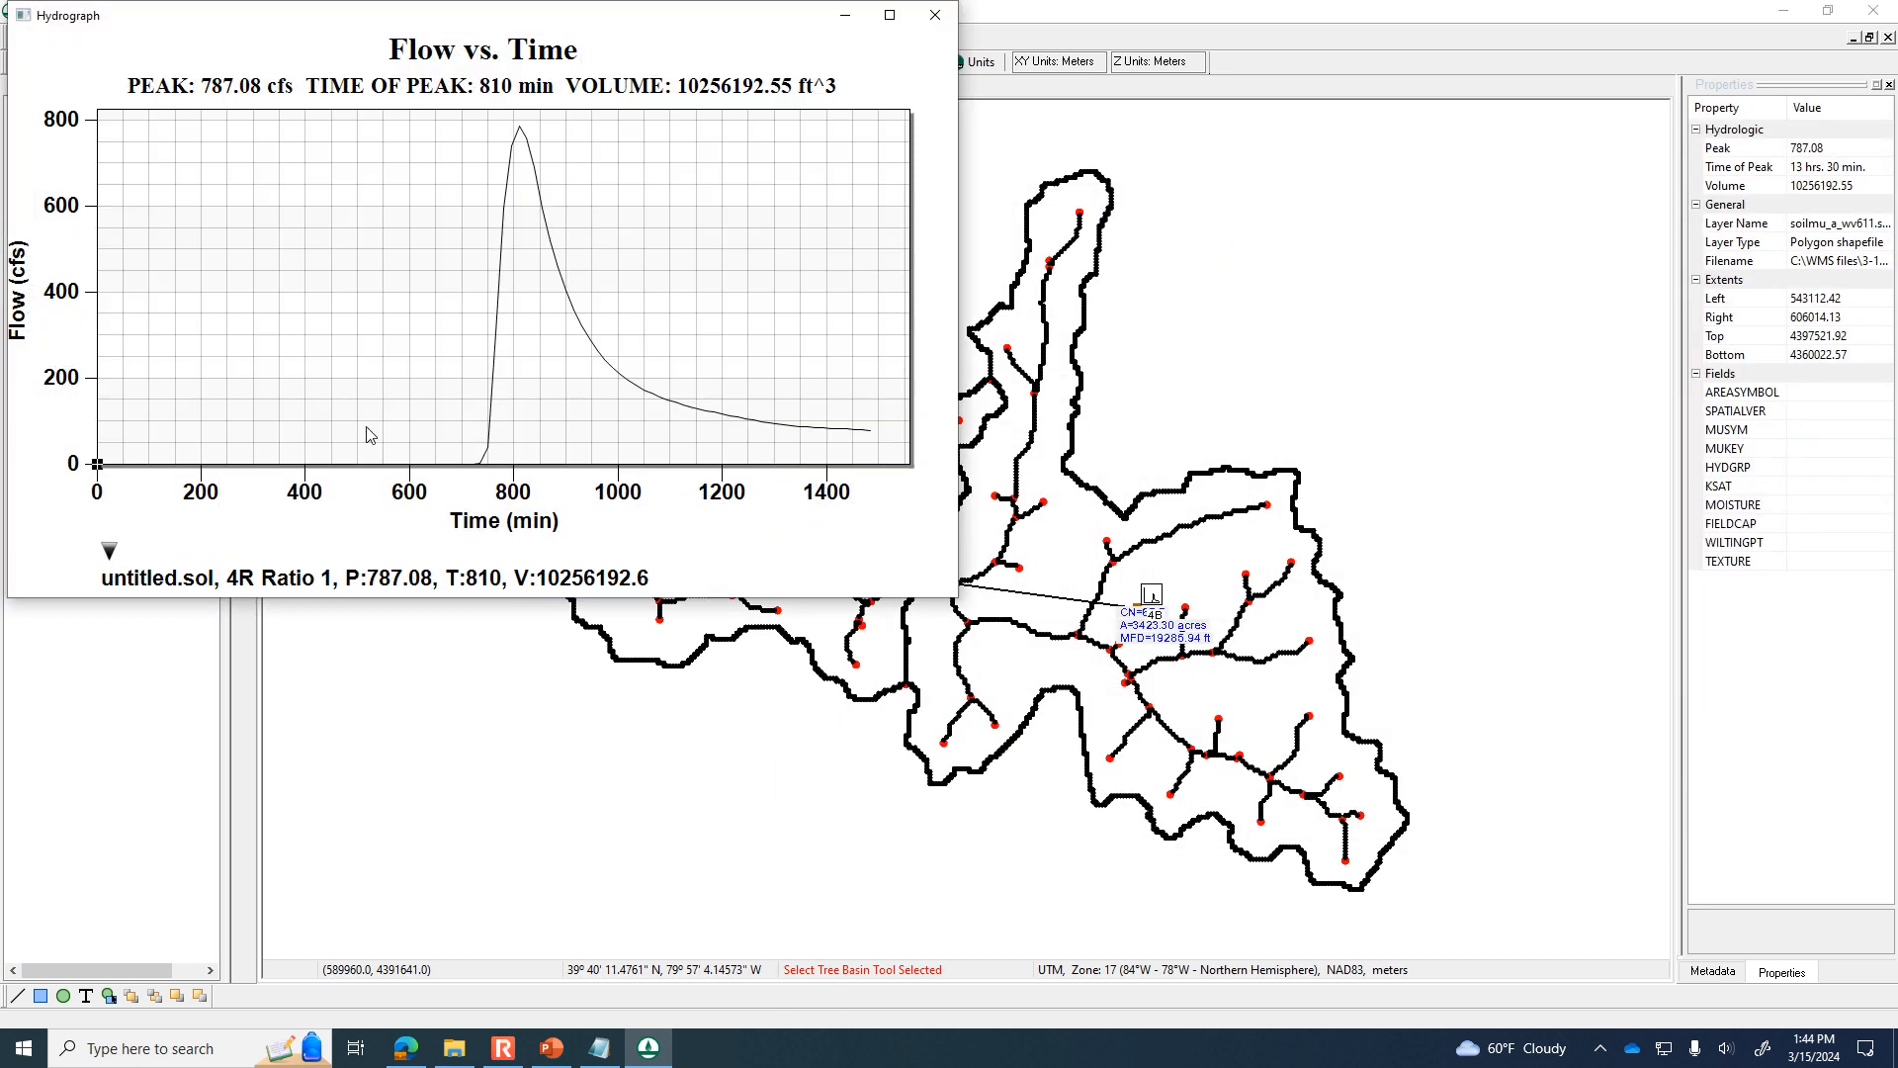
{"action": "left_click_drag", "start_coordinate": [714, 29], "coordinate": [1371, 171]}
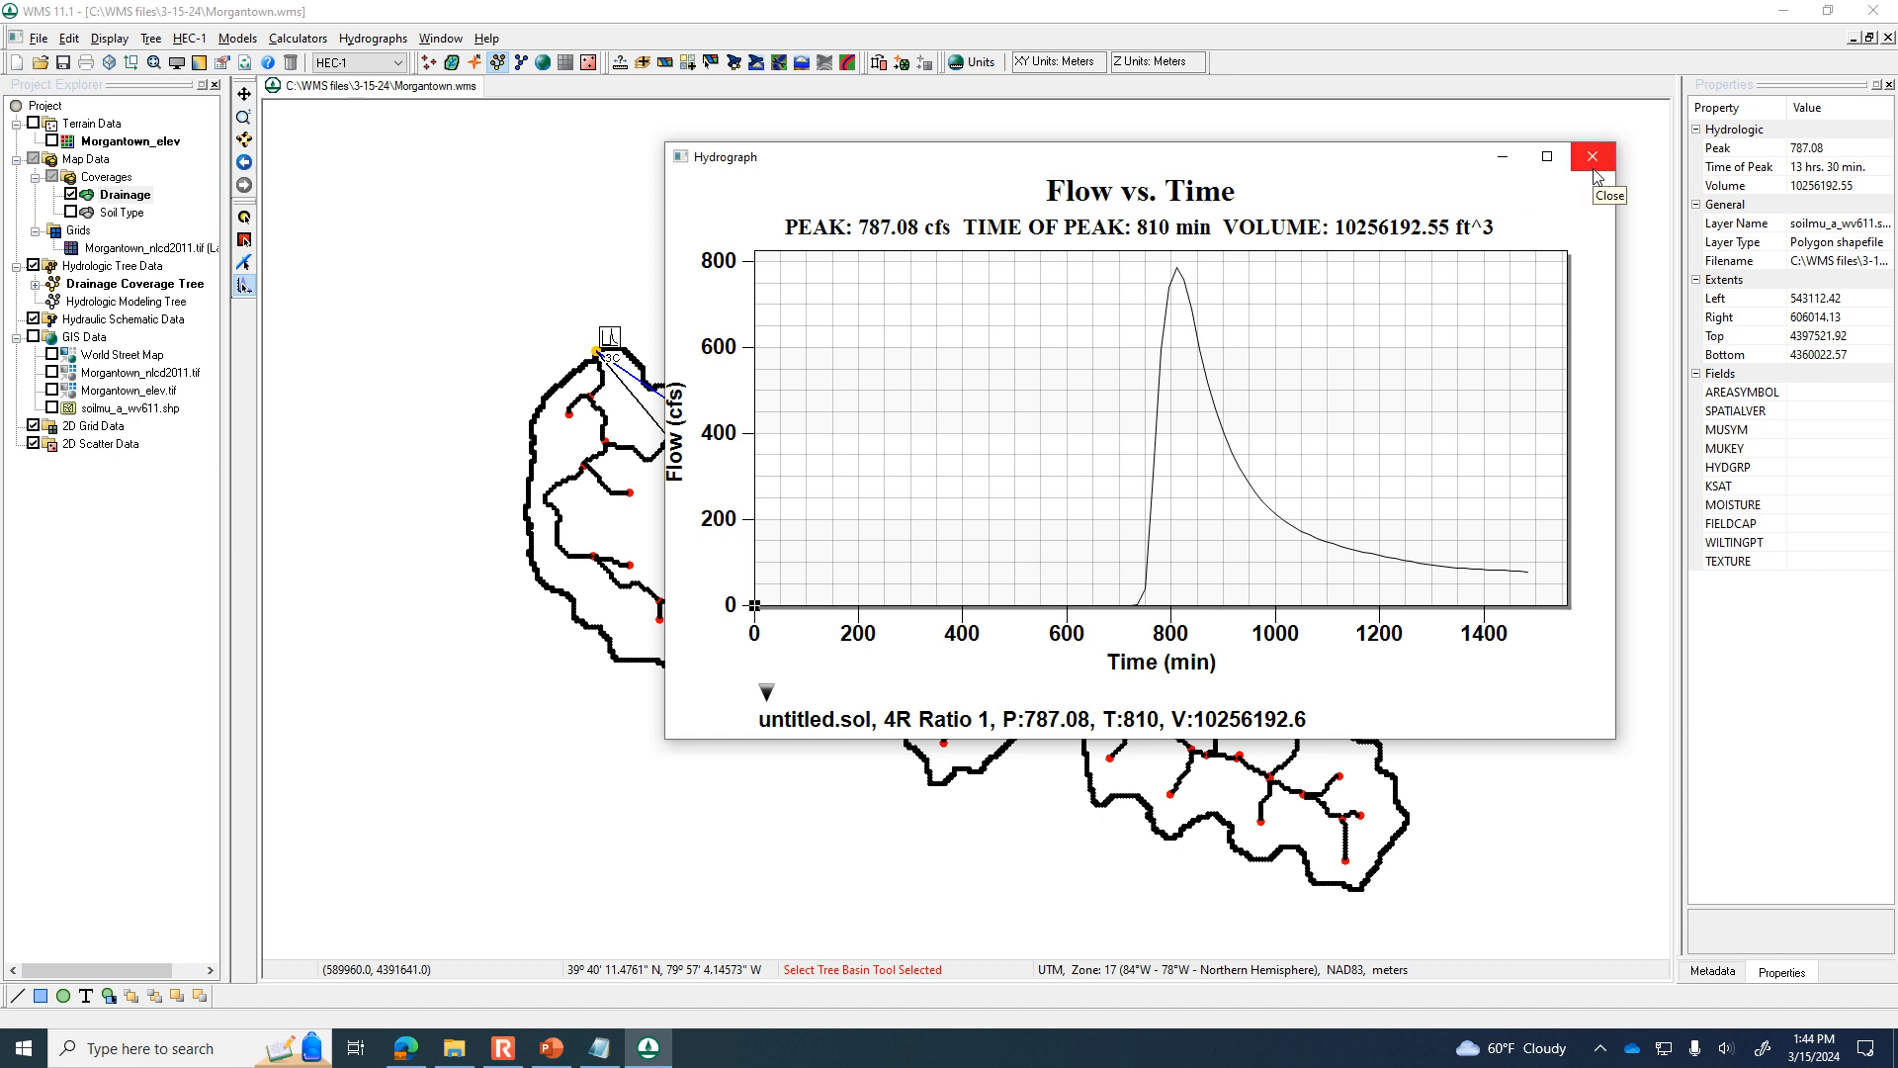
{"action": "left_click", "coordinate": [1555, 116]}
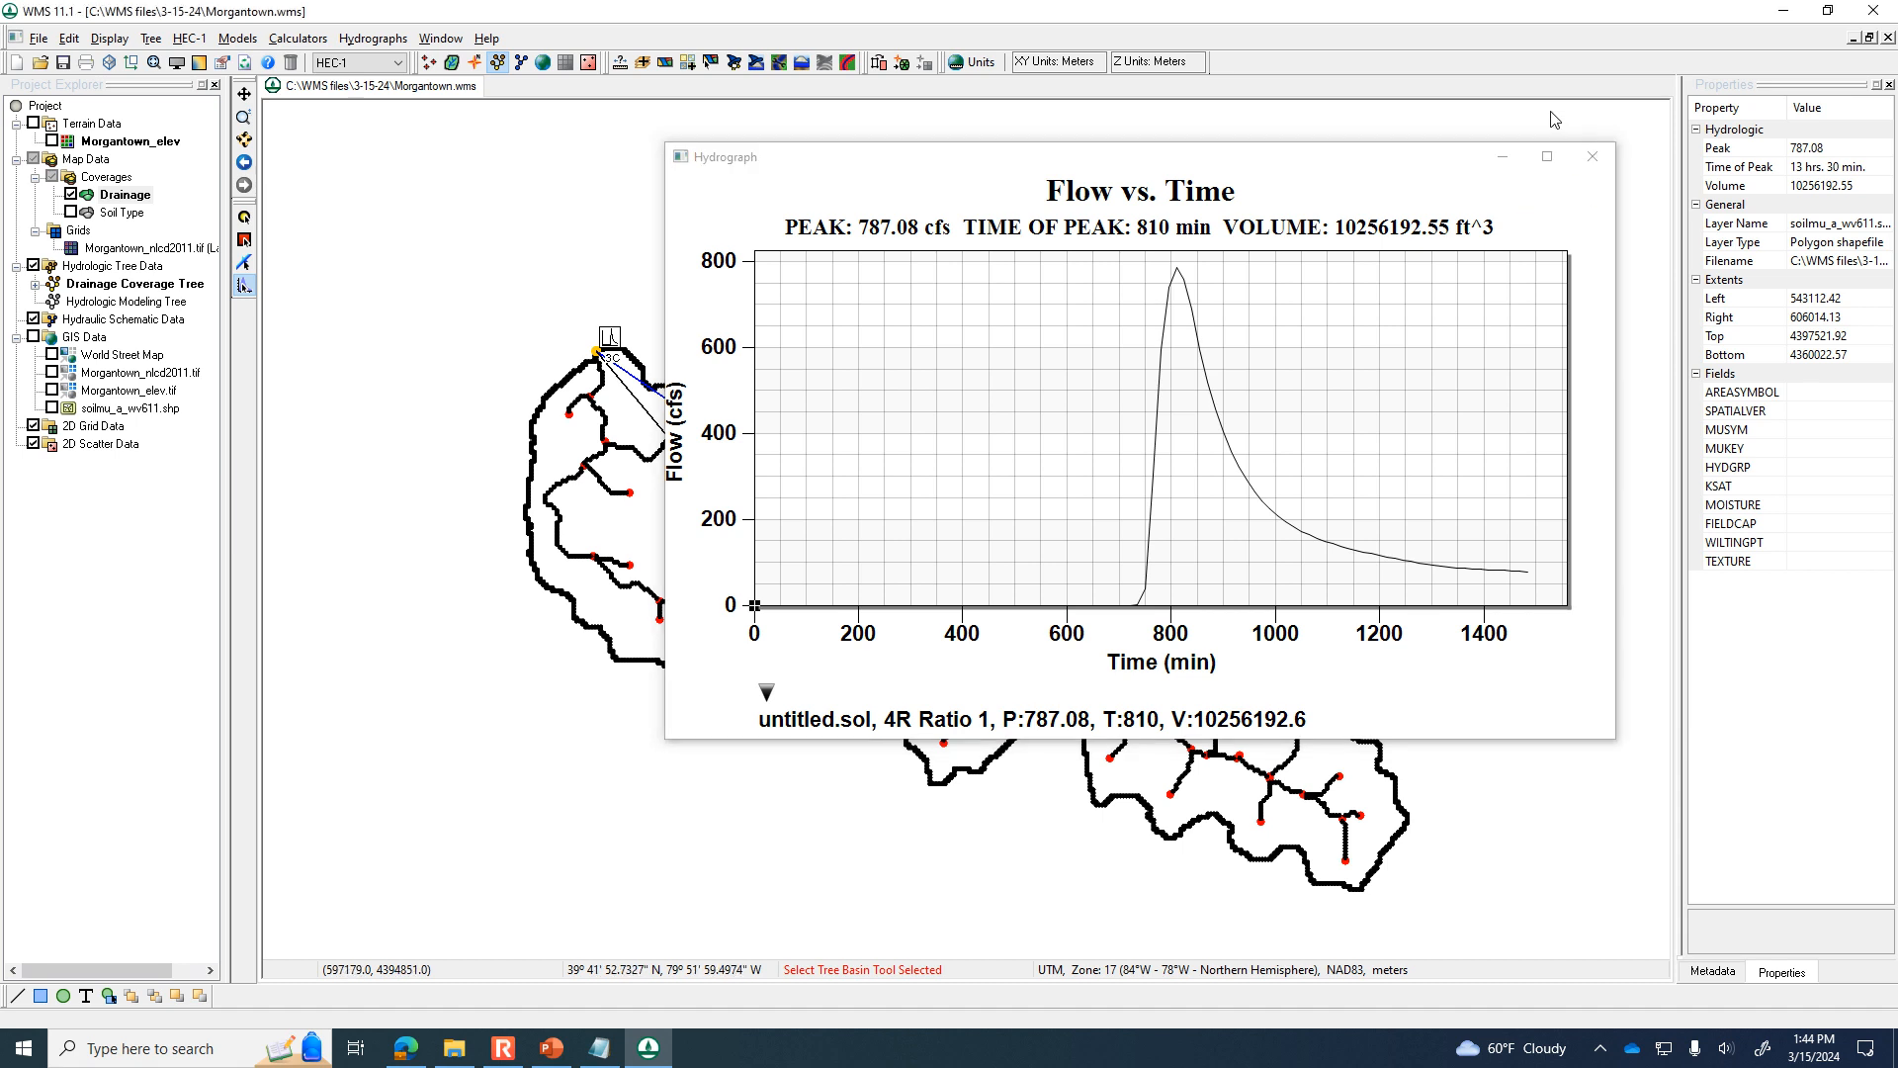
{"action": "left_click", "coordinate": [1594, 164]}
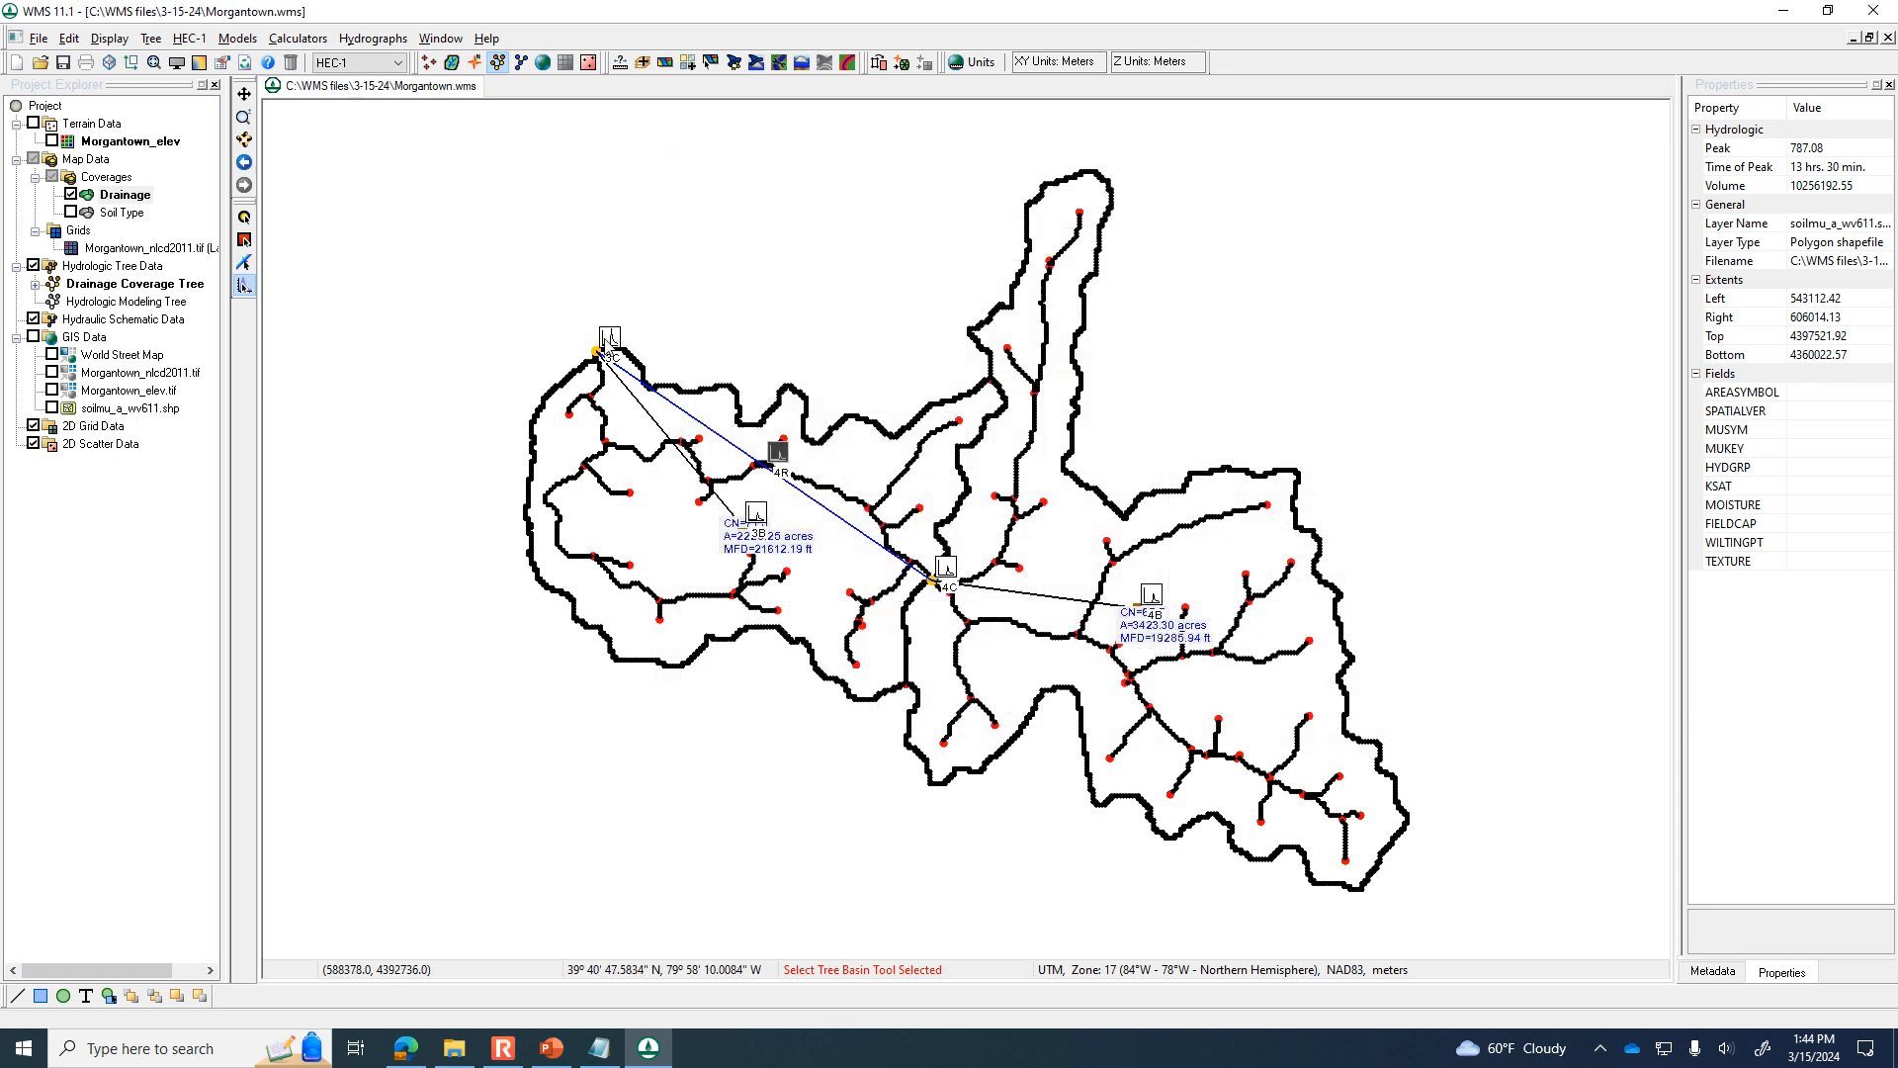
Examine outlet 3C's combined hydrograph alongside the watershed map, and briefly open basin 4B's HEC-1 parameters without changes.
{"action": "double_click", "coordinate": [609, 341]}
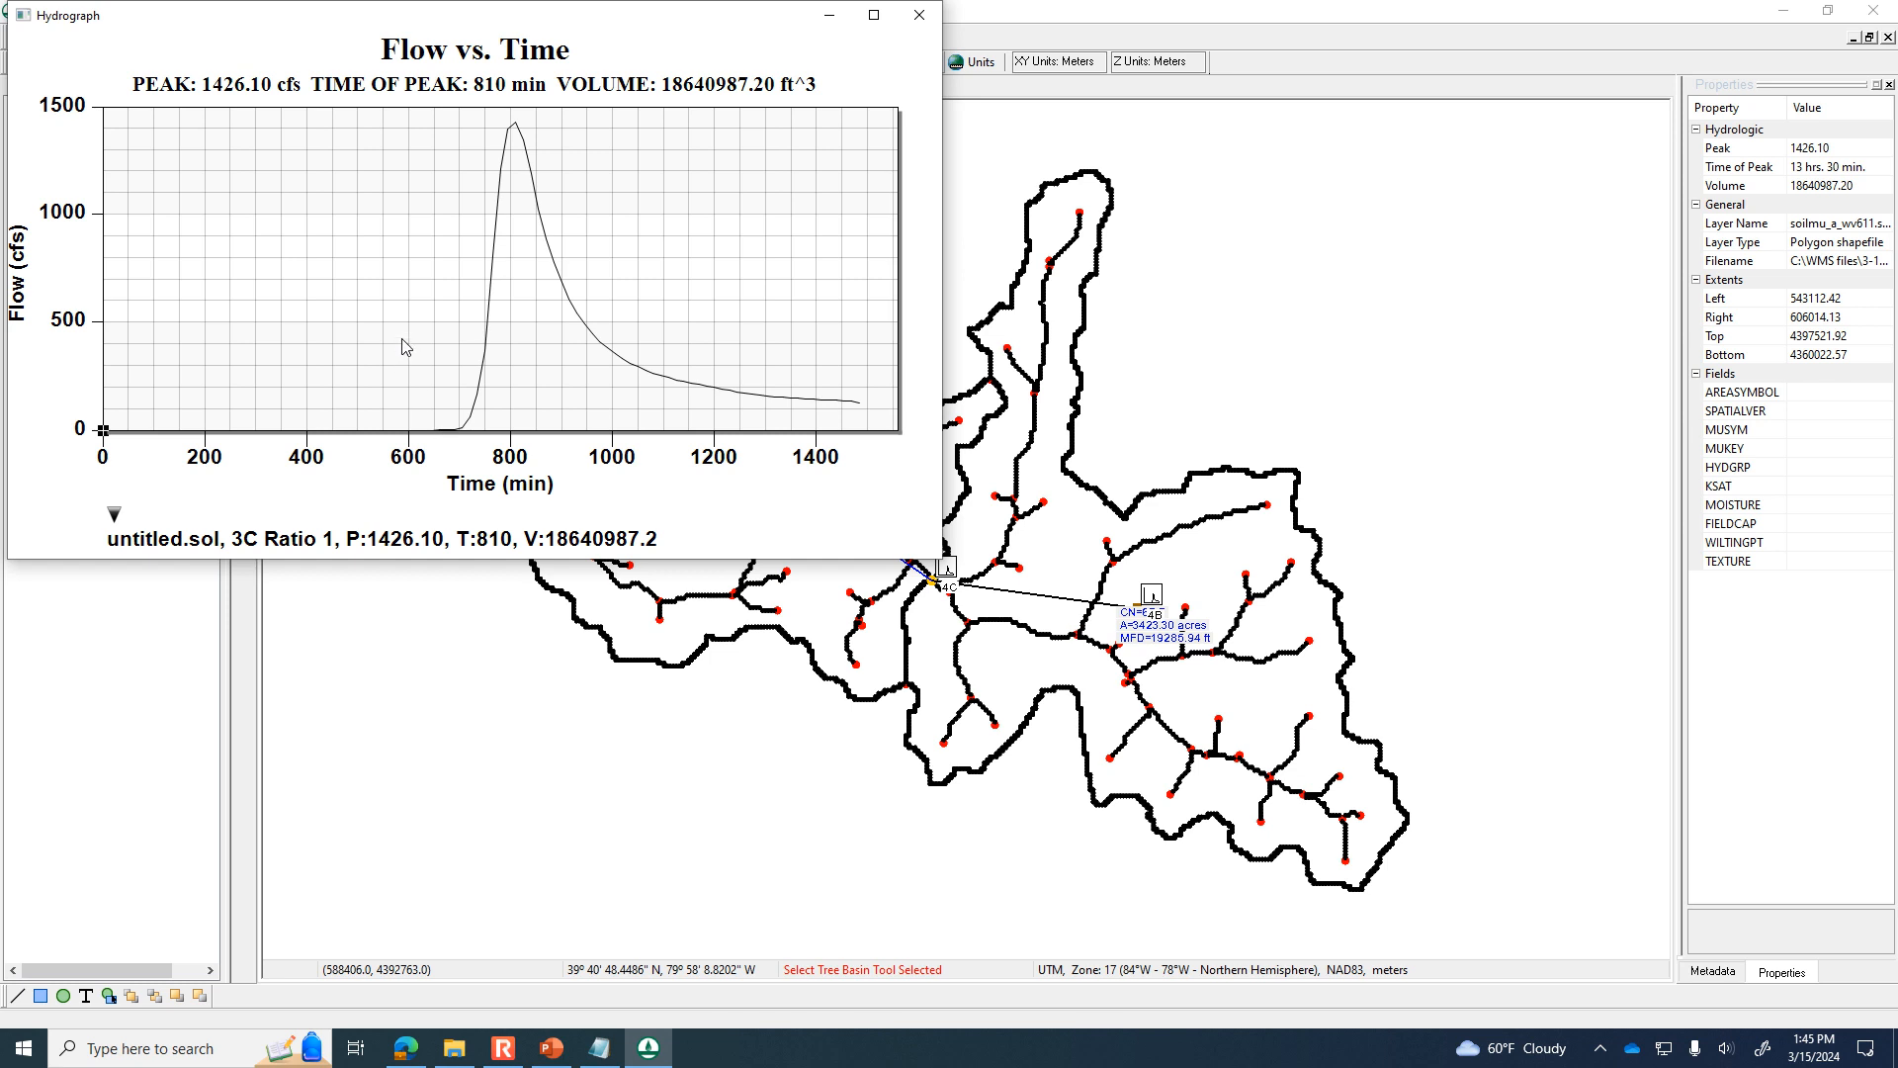
{"action": "left_click_drag", "start_coordinate": [657, 21], "coordinate": [1233, 133]}
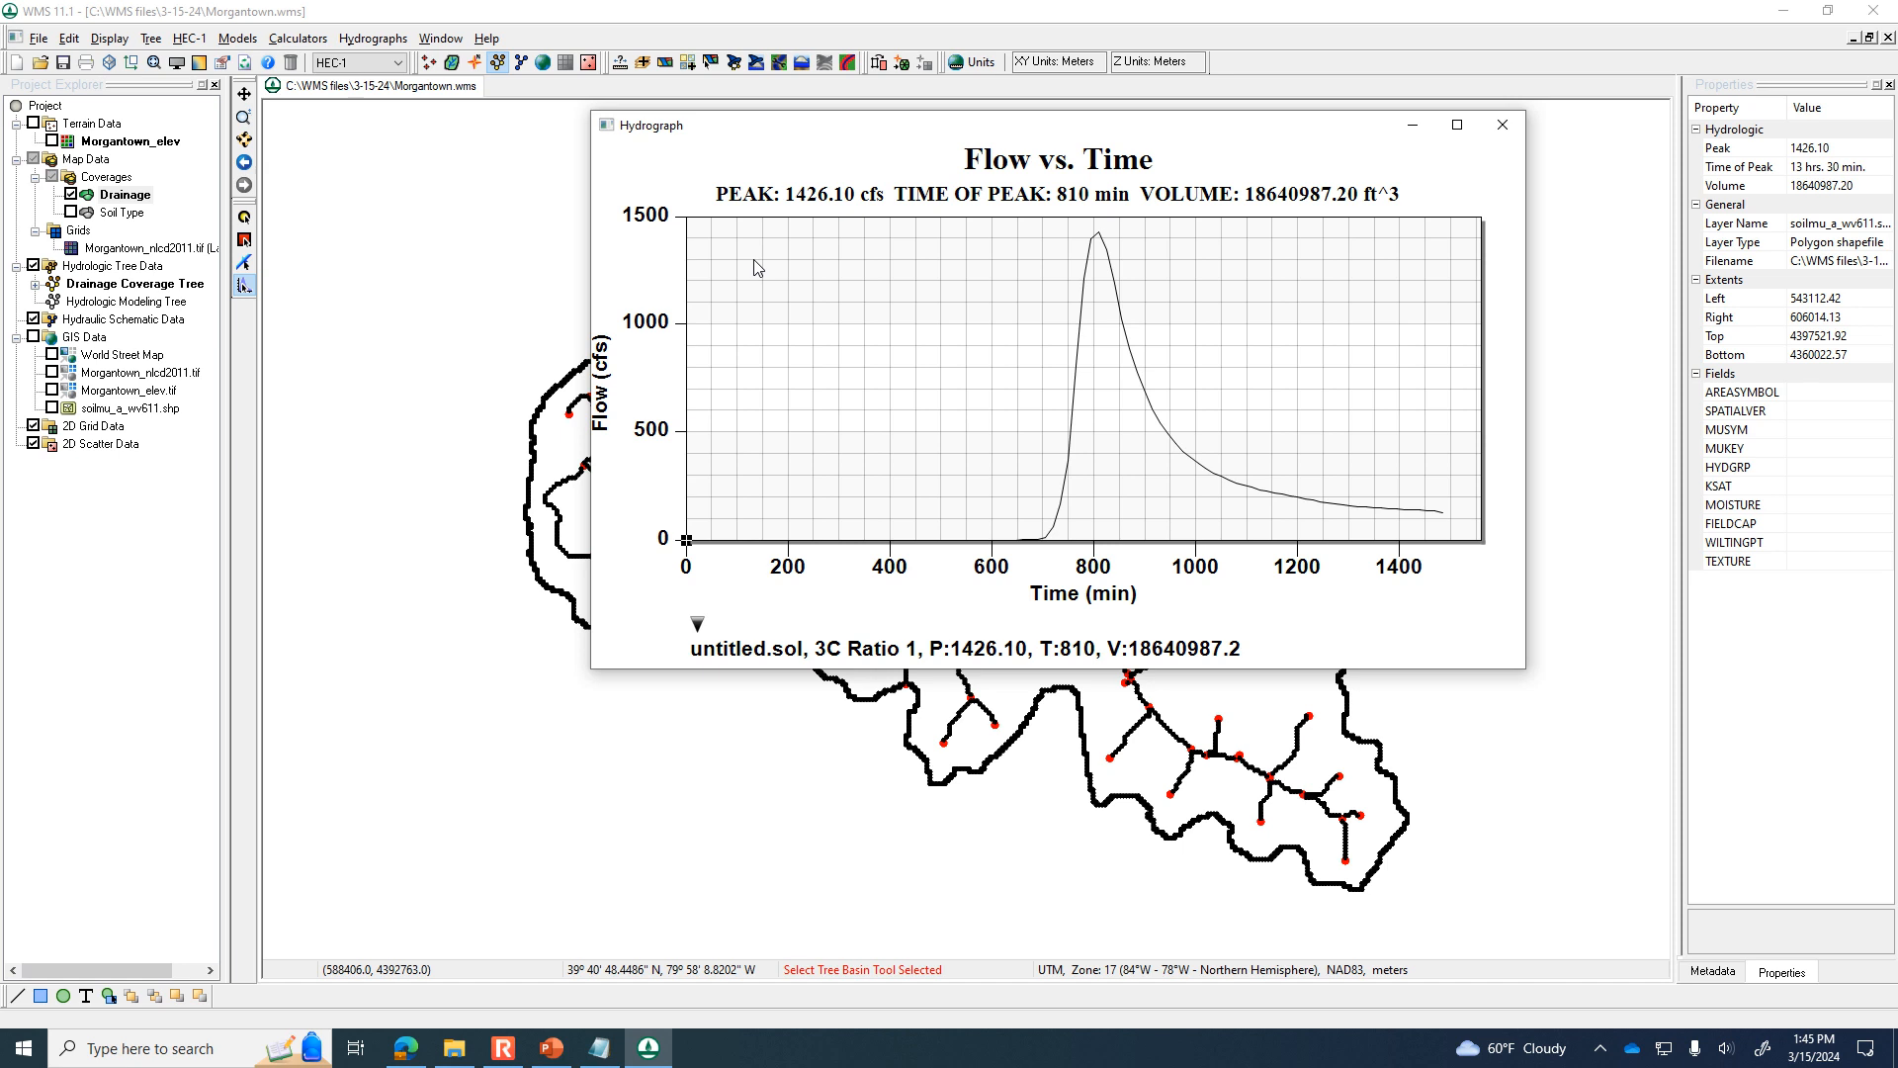
{"action": "left_click_drag", "start_coordinate": [1108, 141], "coordinate": [1152, 348]}
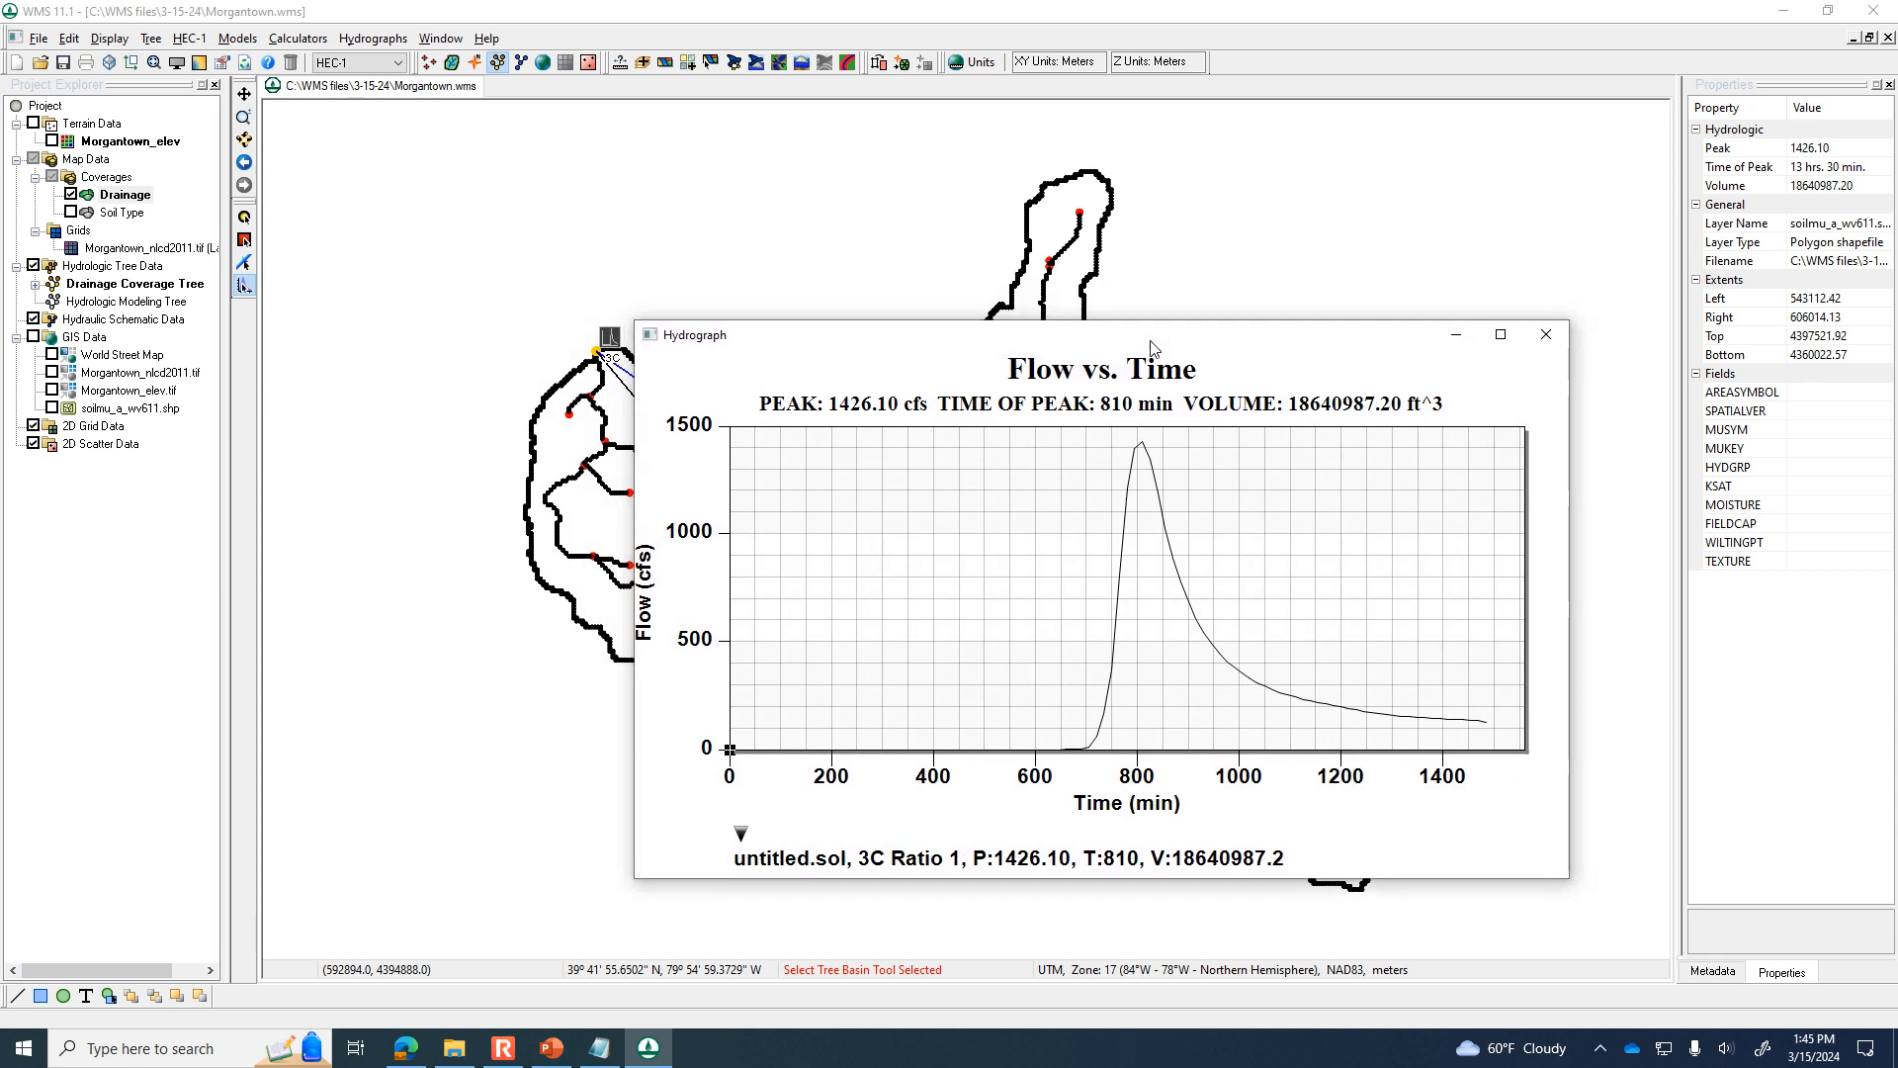
{"action": "left_click_drag", "start_coordinate": [1322, 344], "coordinate": [1770, 712]}
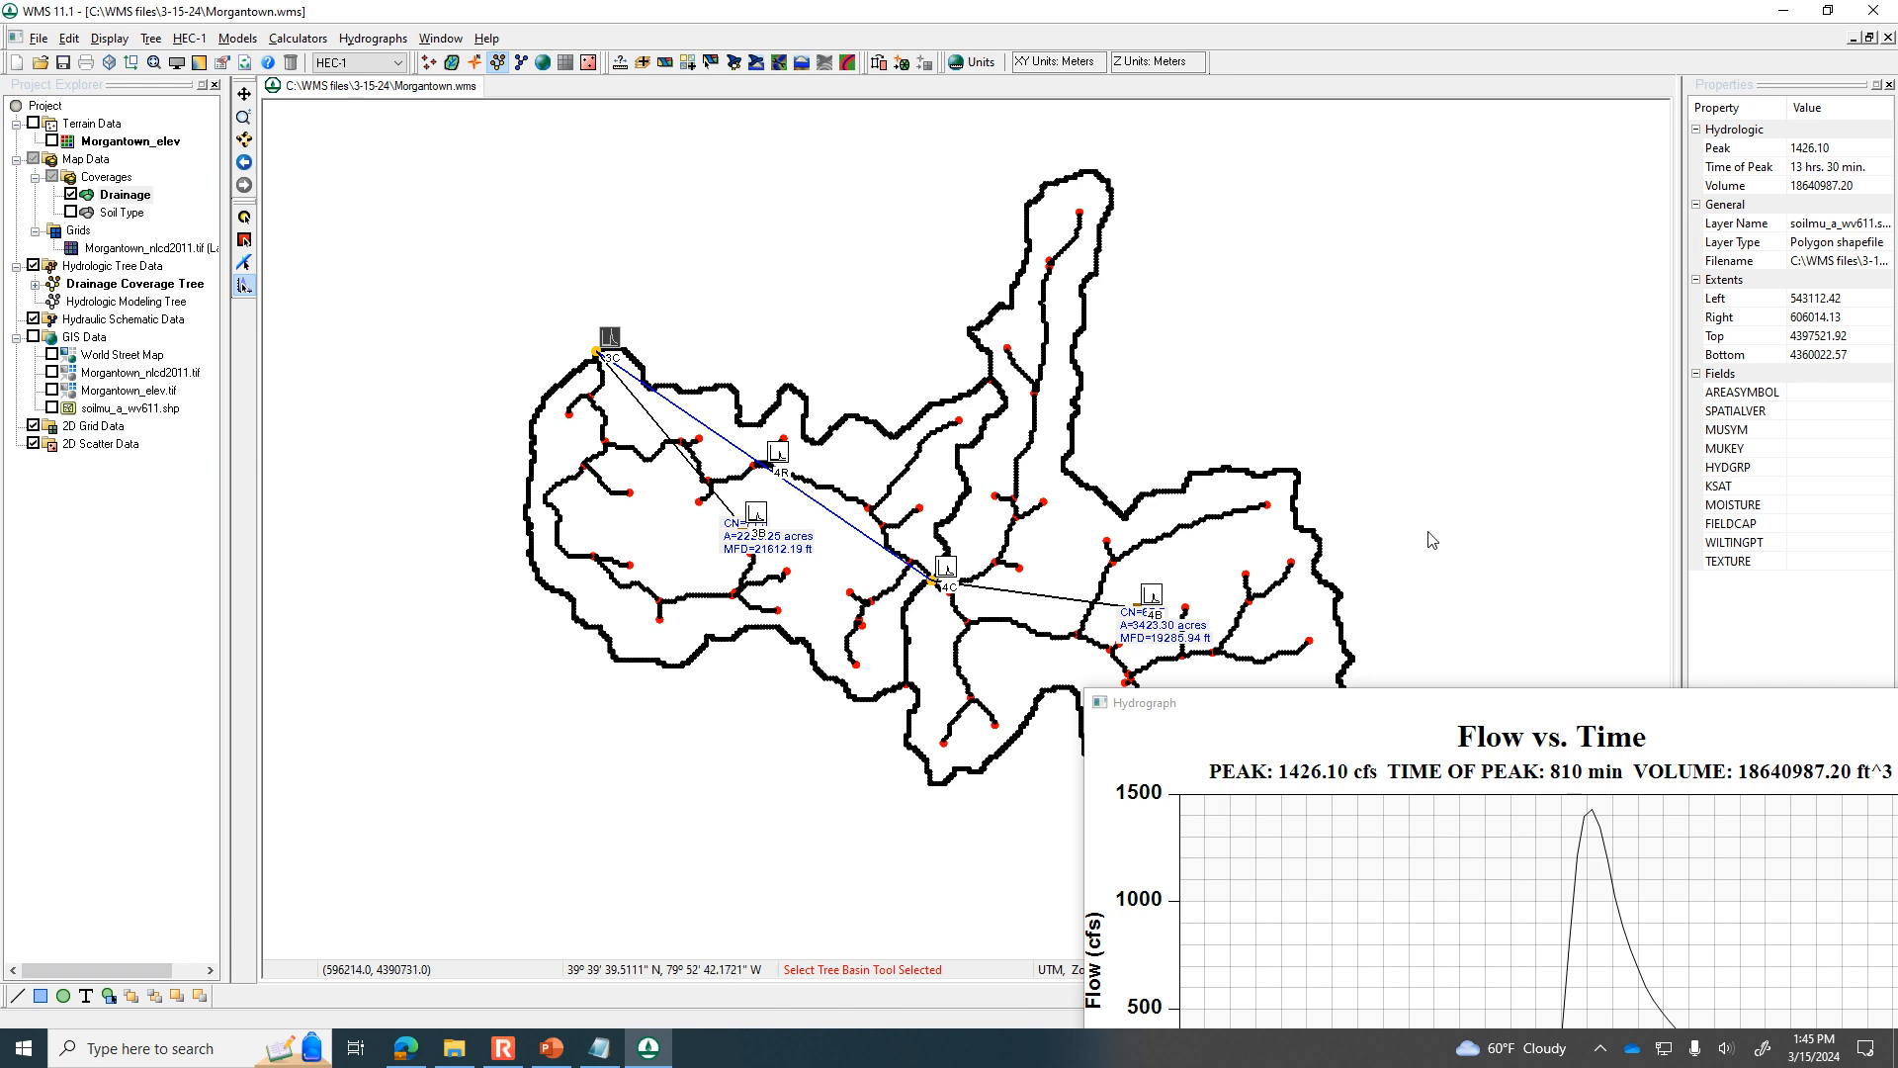
{"action": "left_click_drag", "start_coordinate": [1499, 724], "coordinate": [1205, 396]}
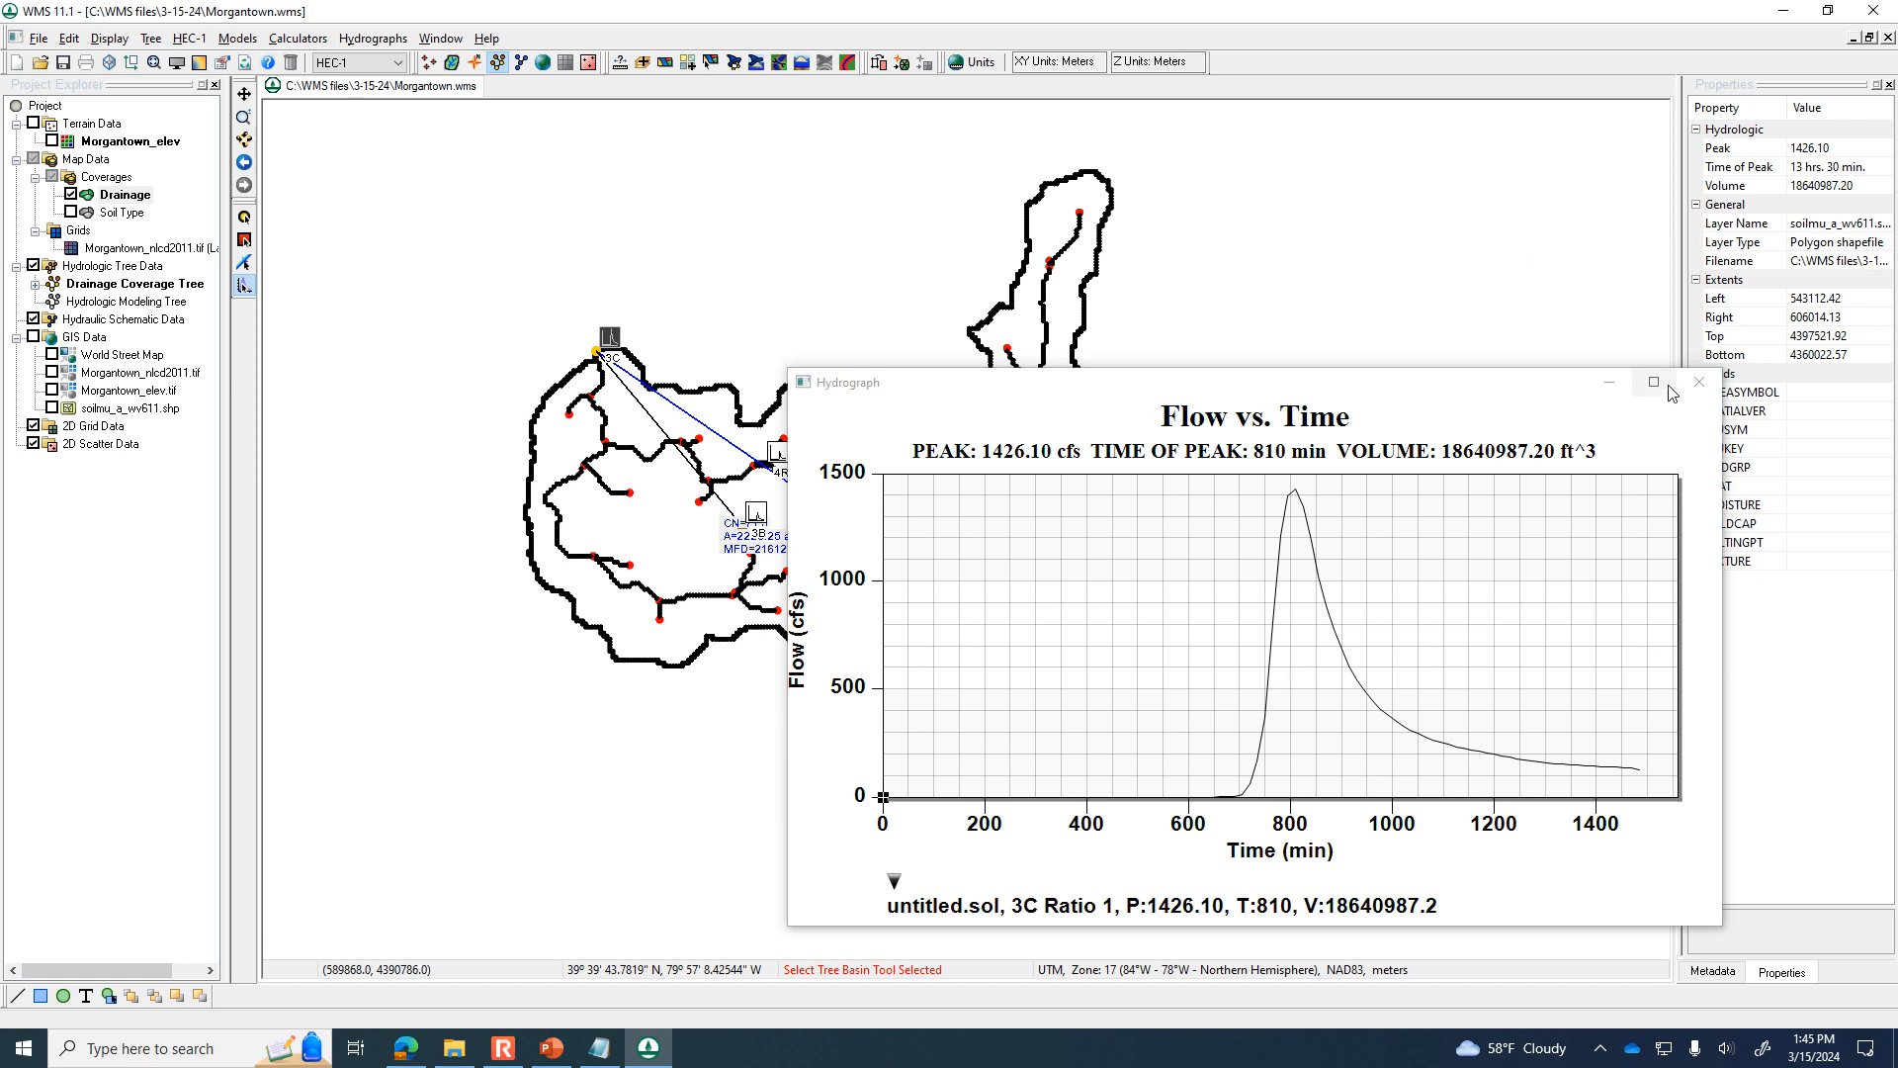
{"action": "left_click", "coordinate": [1699, 382]}
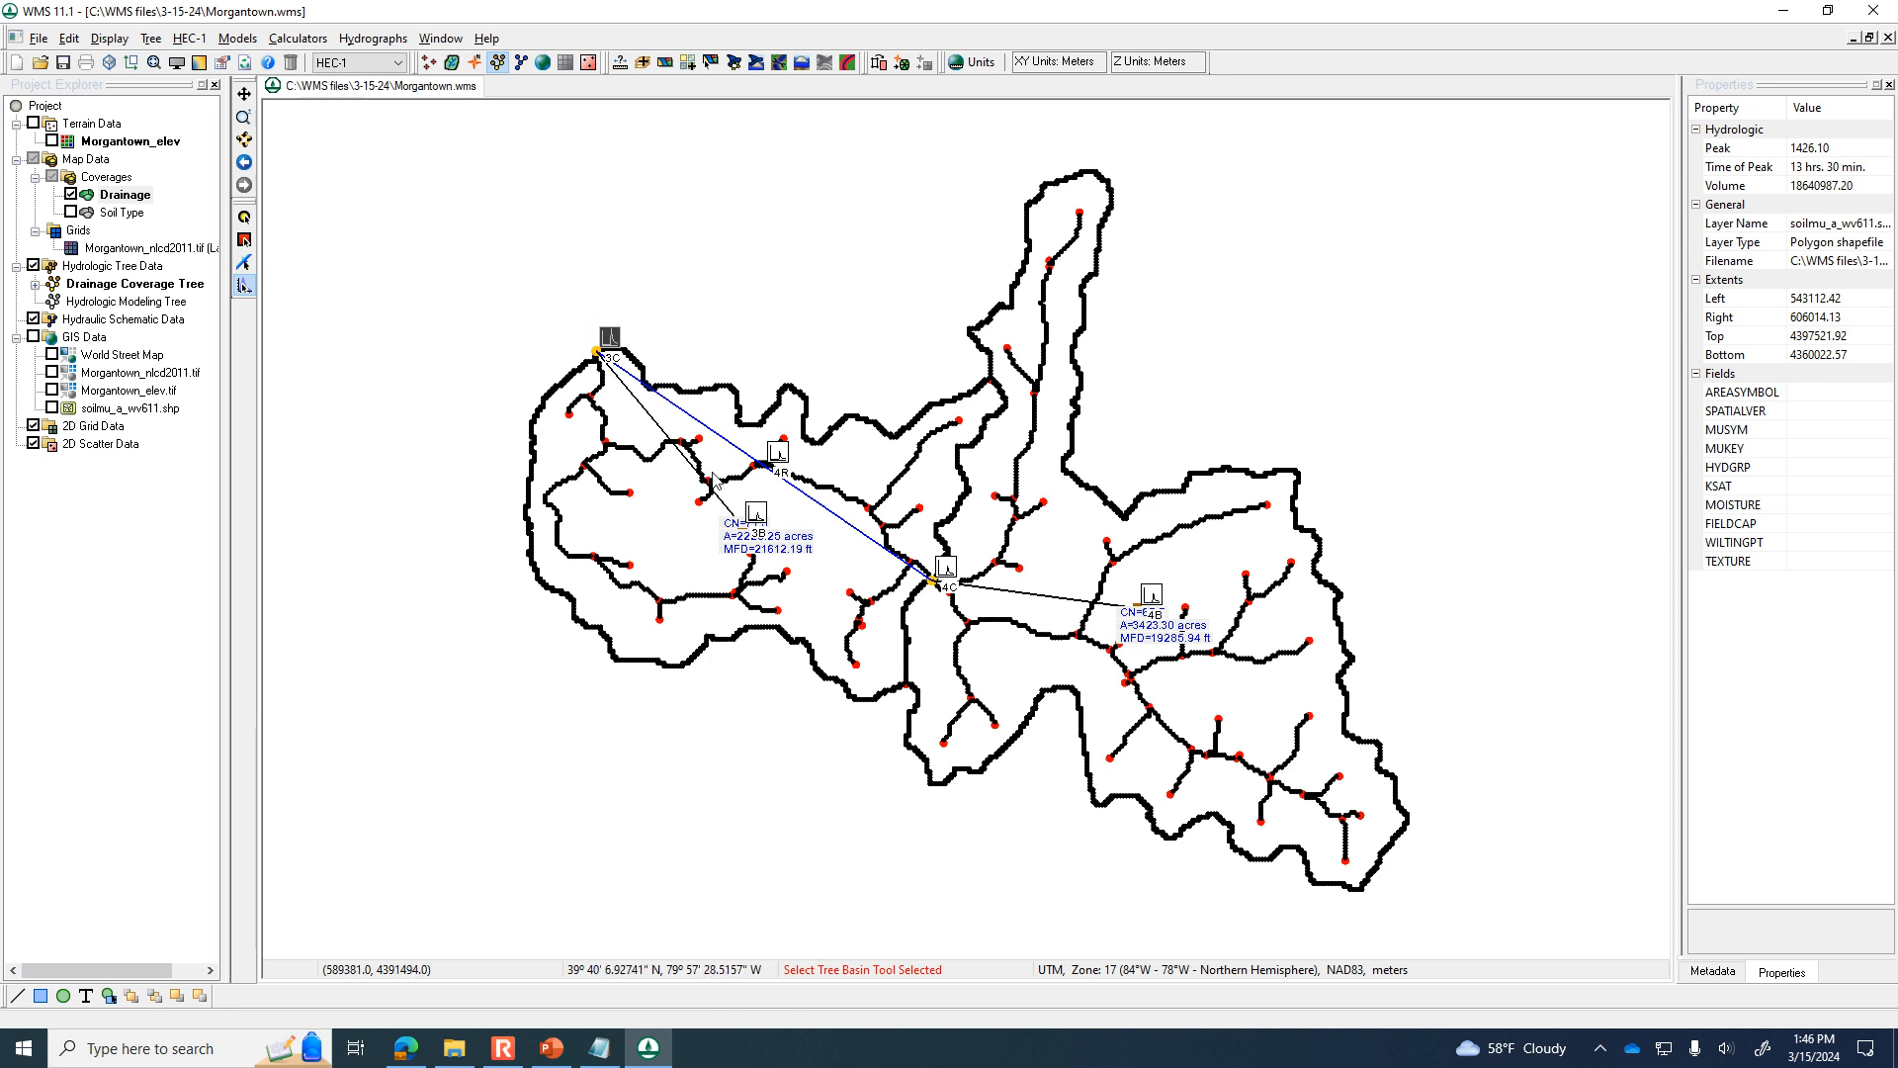
{"action": "double_click", "coordinate": [1143, 609]}
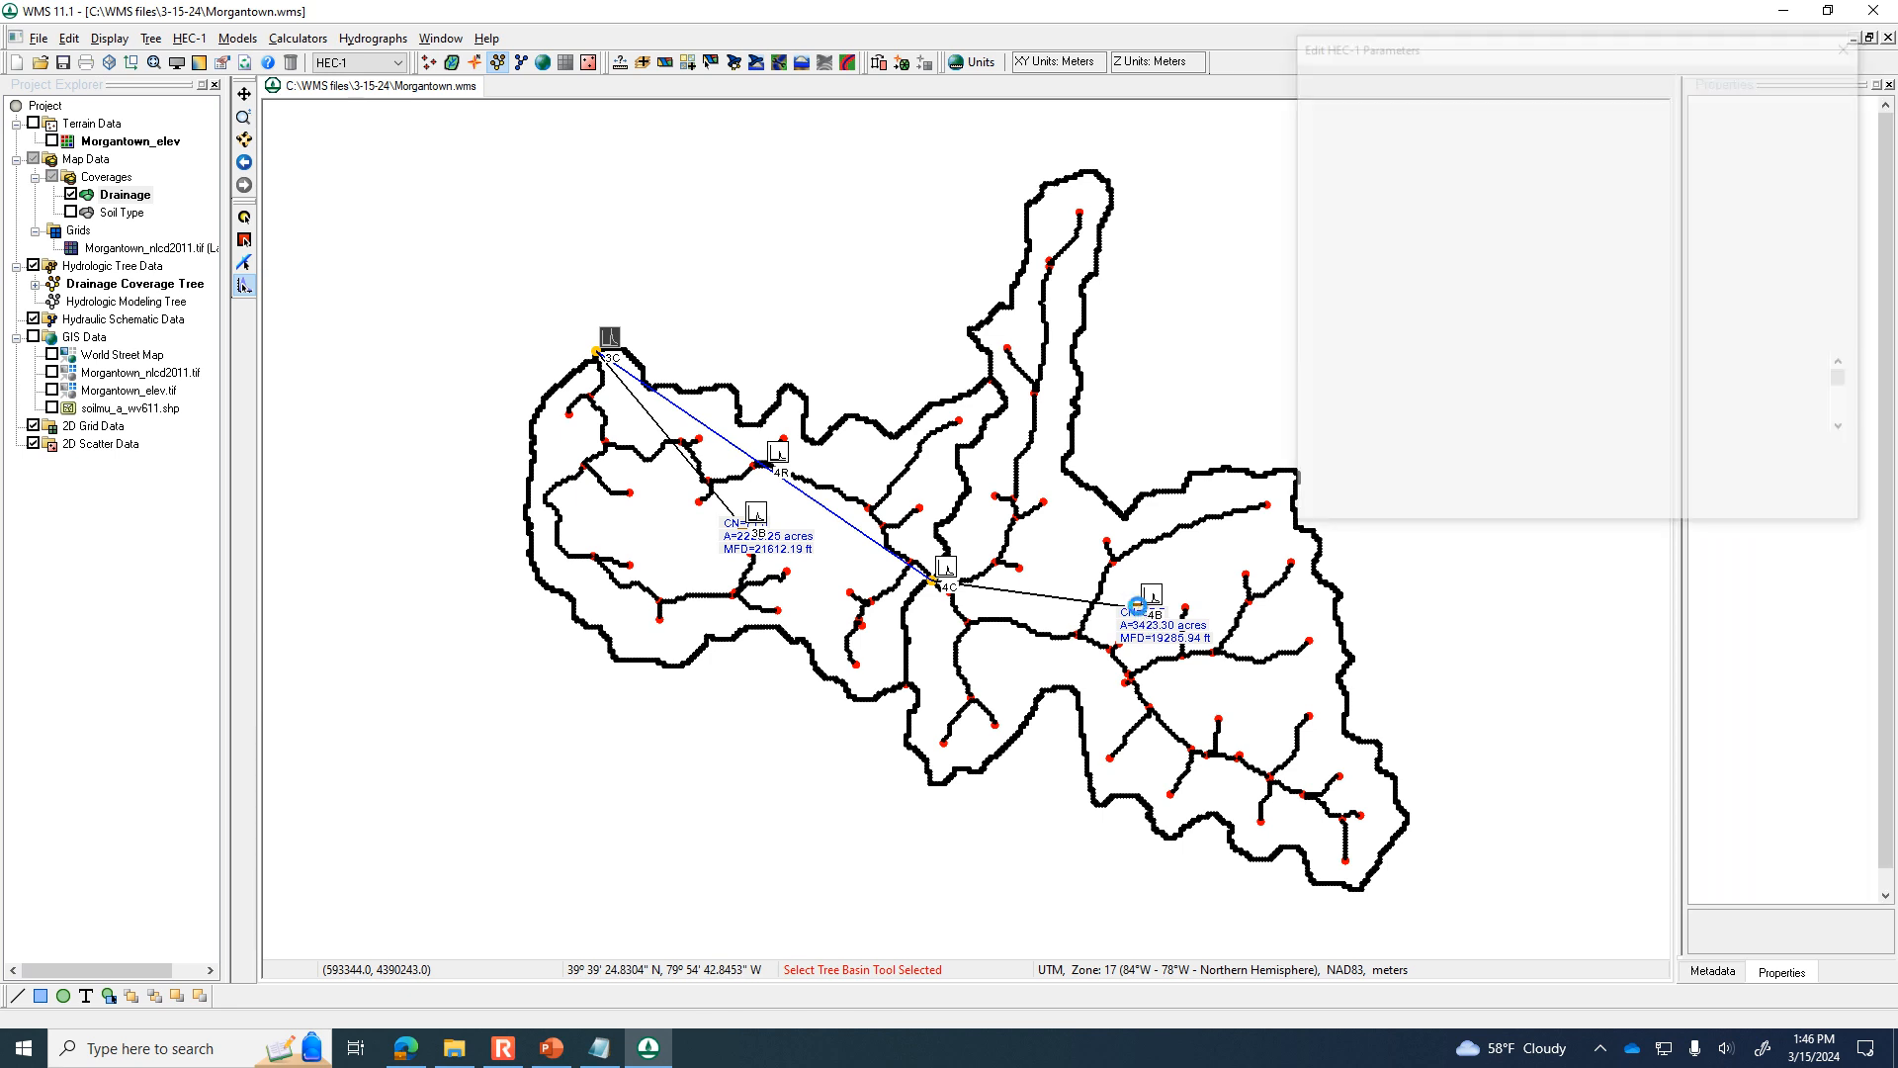
{"action": "left_click", "coordinate": [1845, 507]}
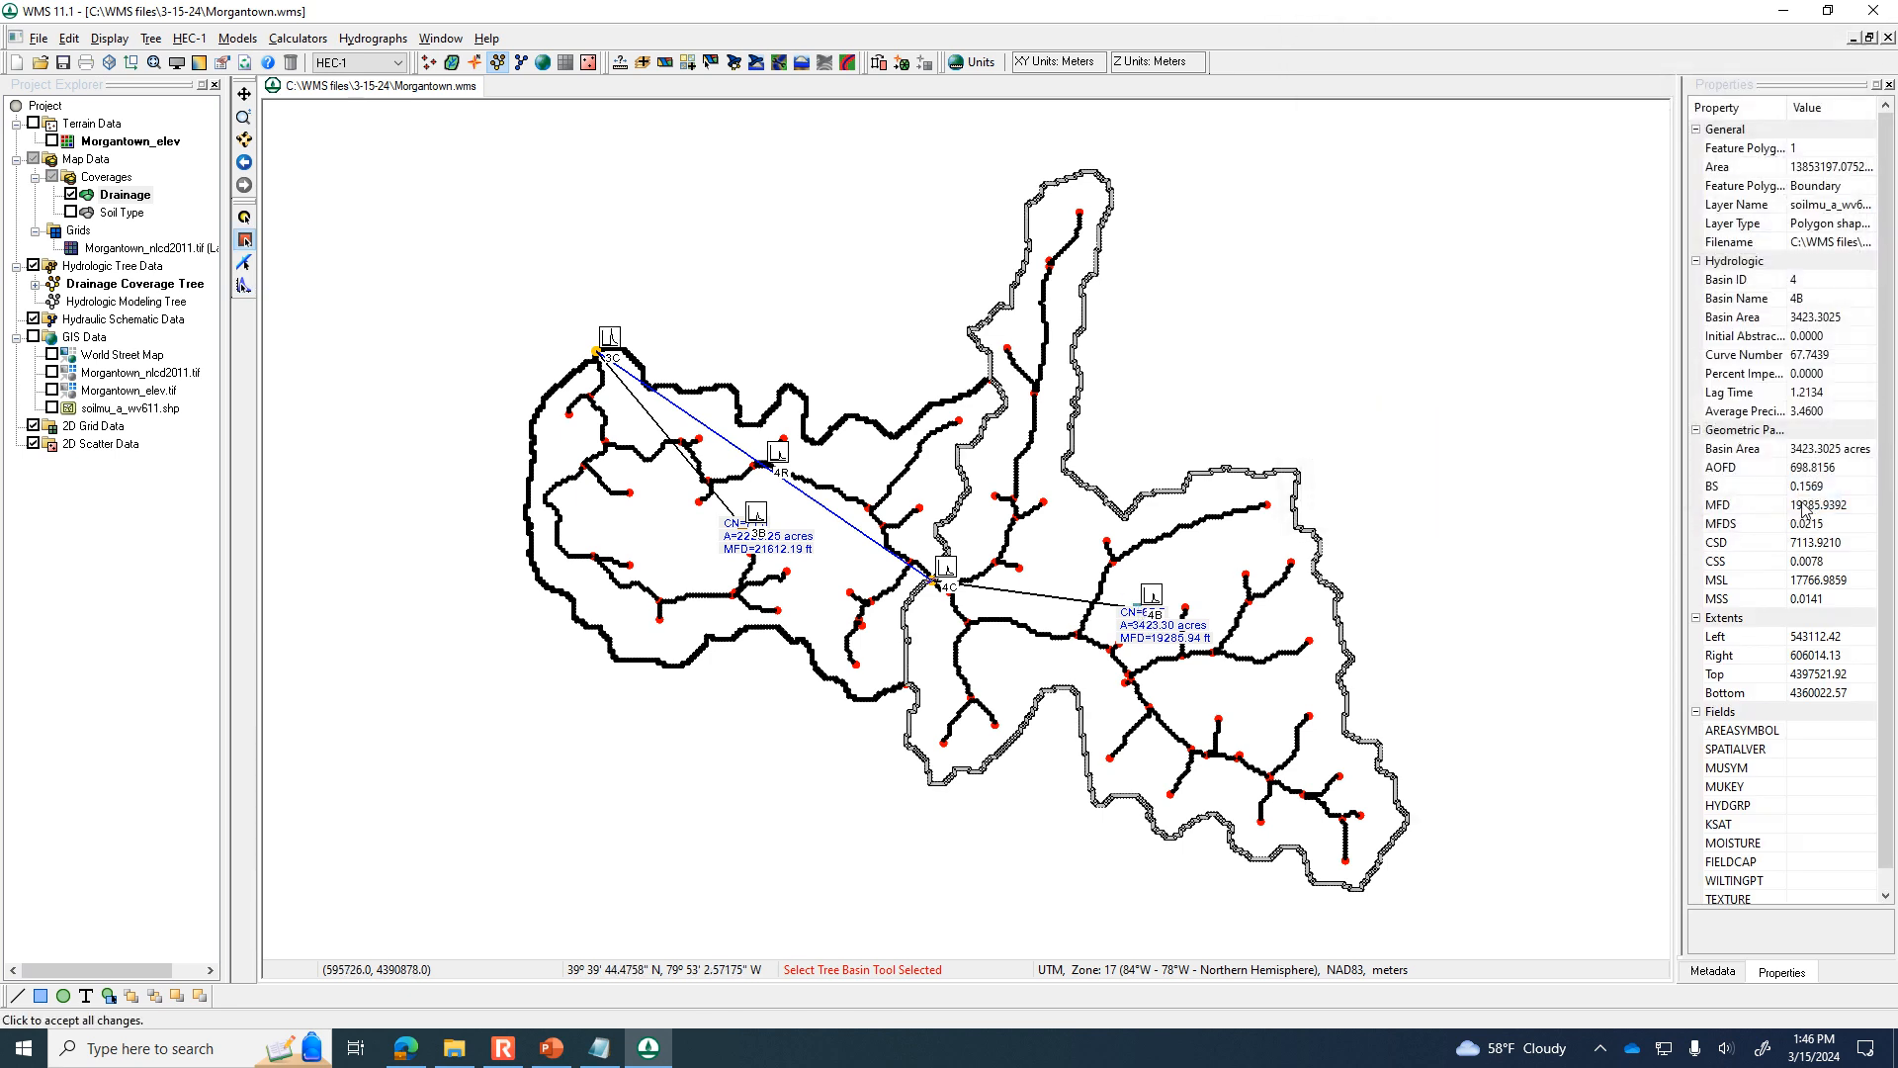
Sub-divide the watershed into basins with a maximum area of 1000 acres, accepting the recreation of the drainage coverage's feature data.
{"action": "left_click", "coordinate": [732, 64]}
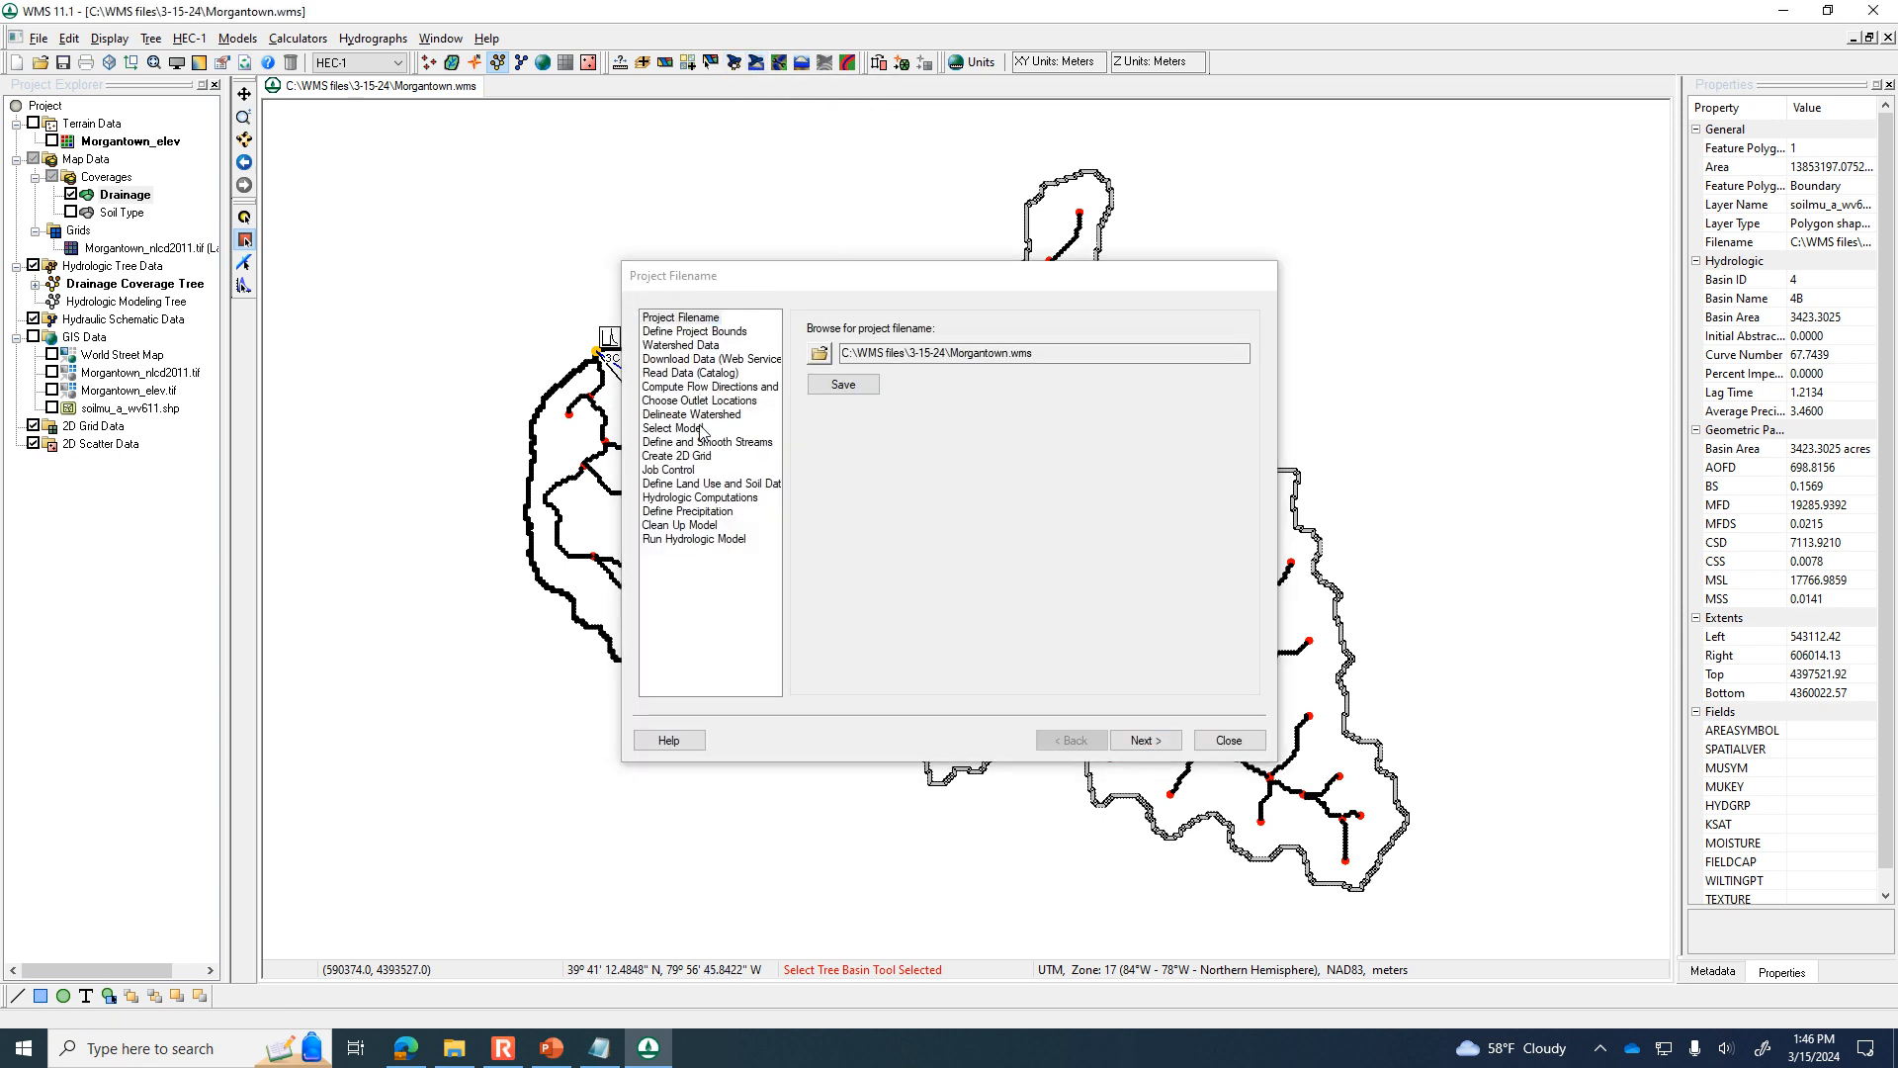
{"action": "left_click", "coordinate": [704, 415]}
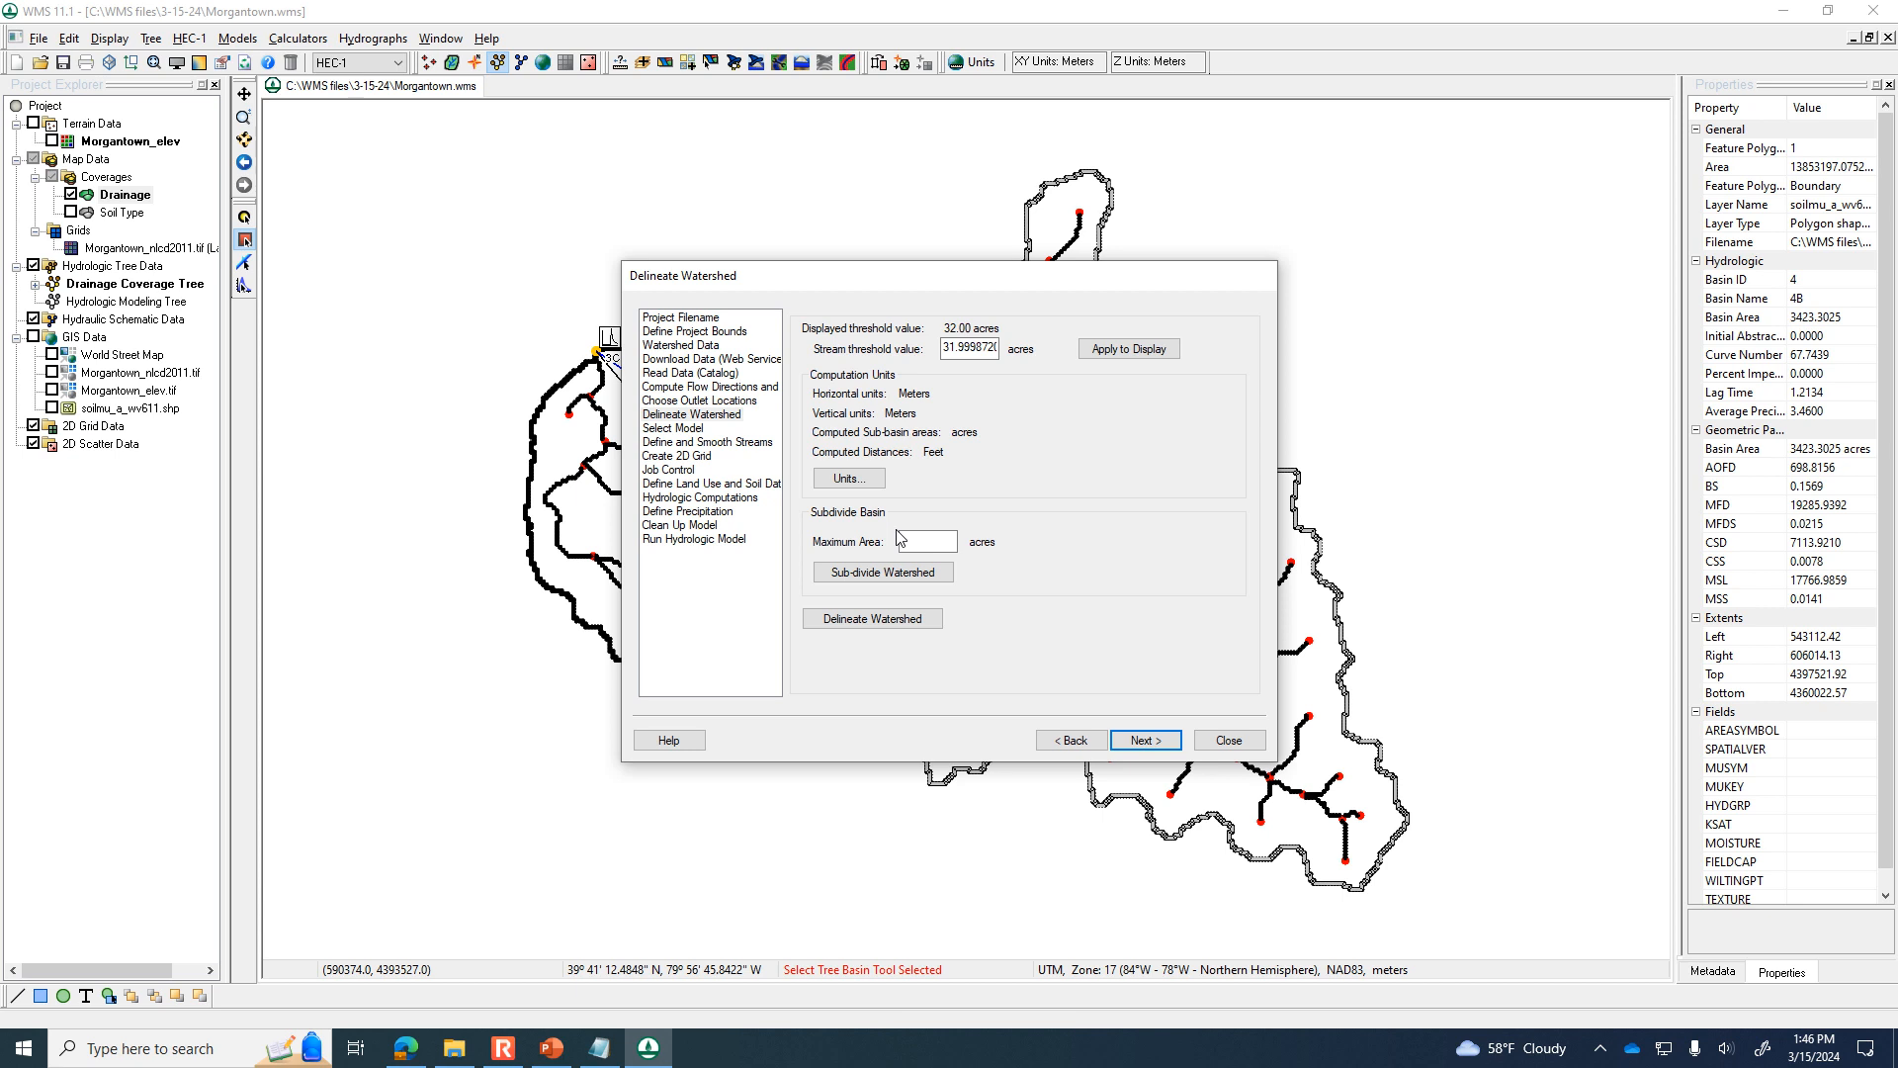
{"action": "left_click", "coordinate": [921, 537]}
{"action": "type", "text": "0.0"}
{"action": "left_click", "coordinate": [929, 580]}
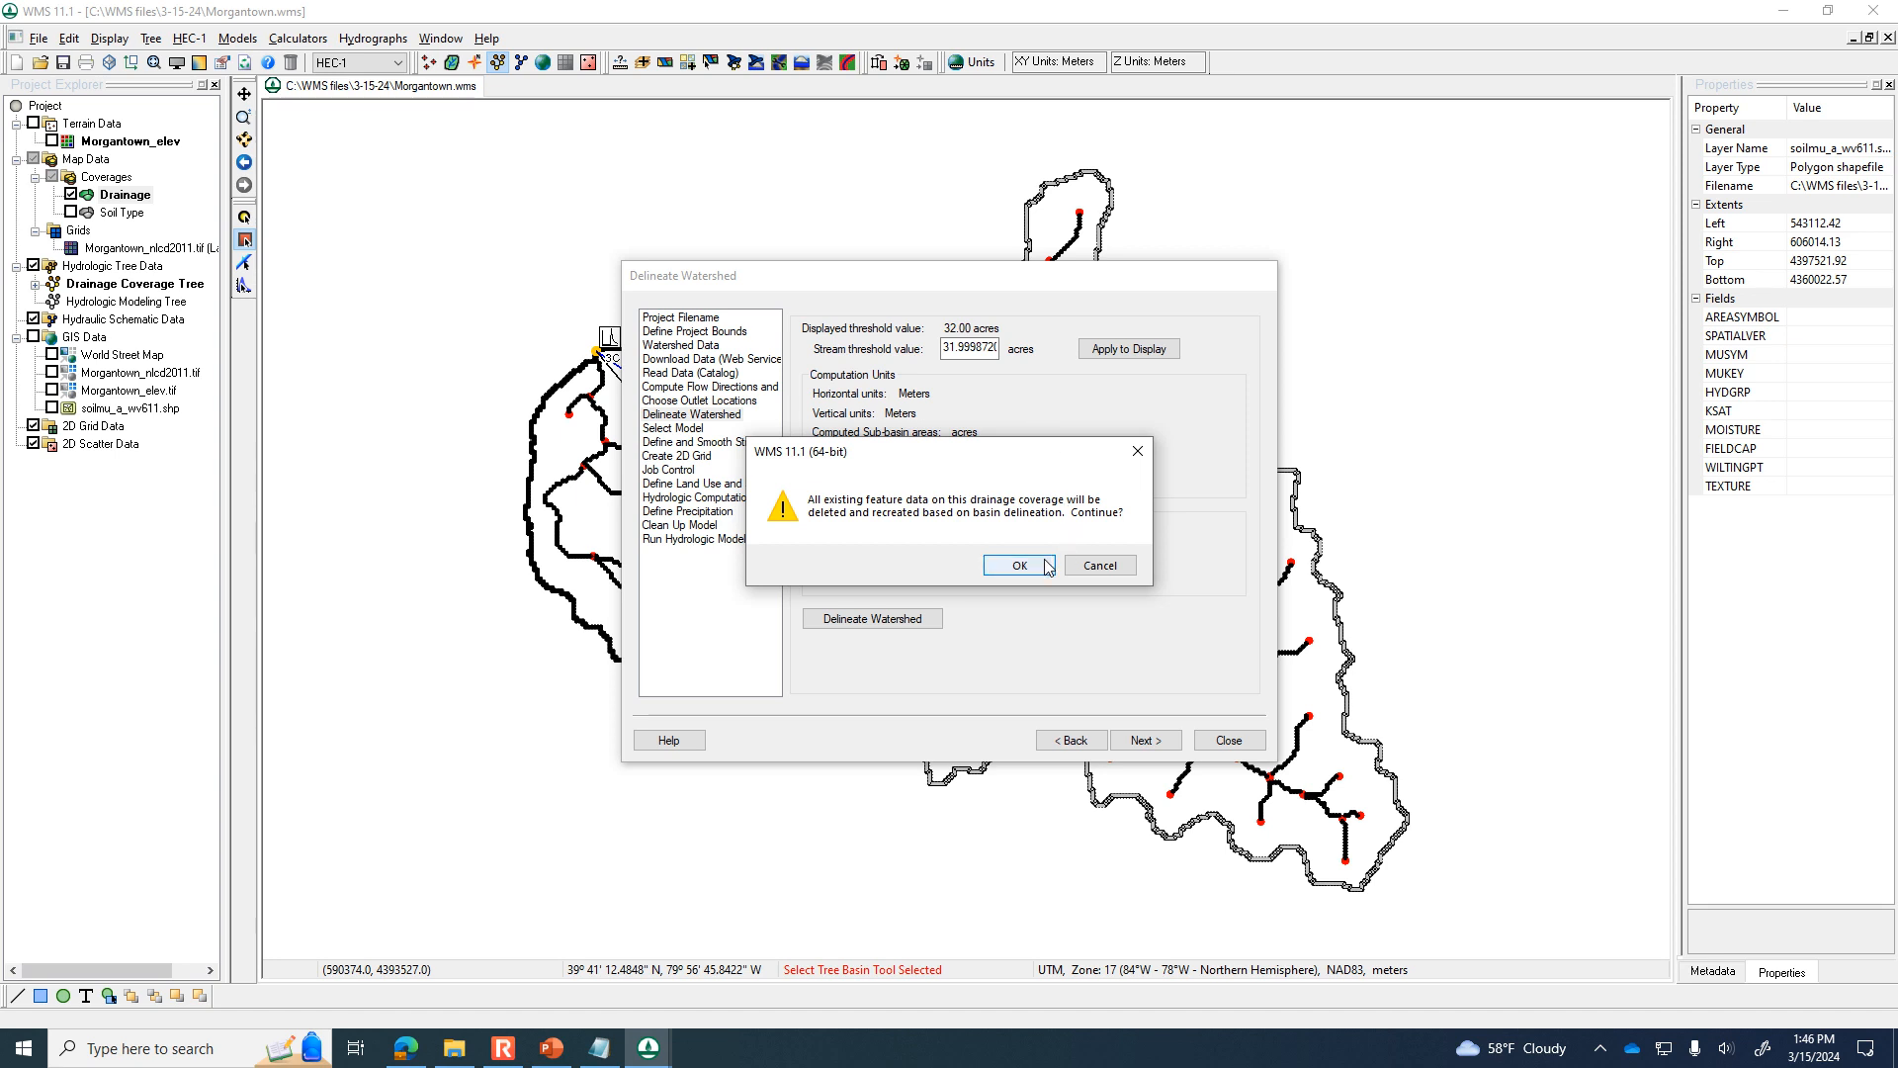
{"action": "left_click", "coordinate": [1048, 566]}
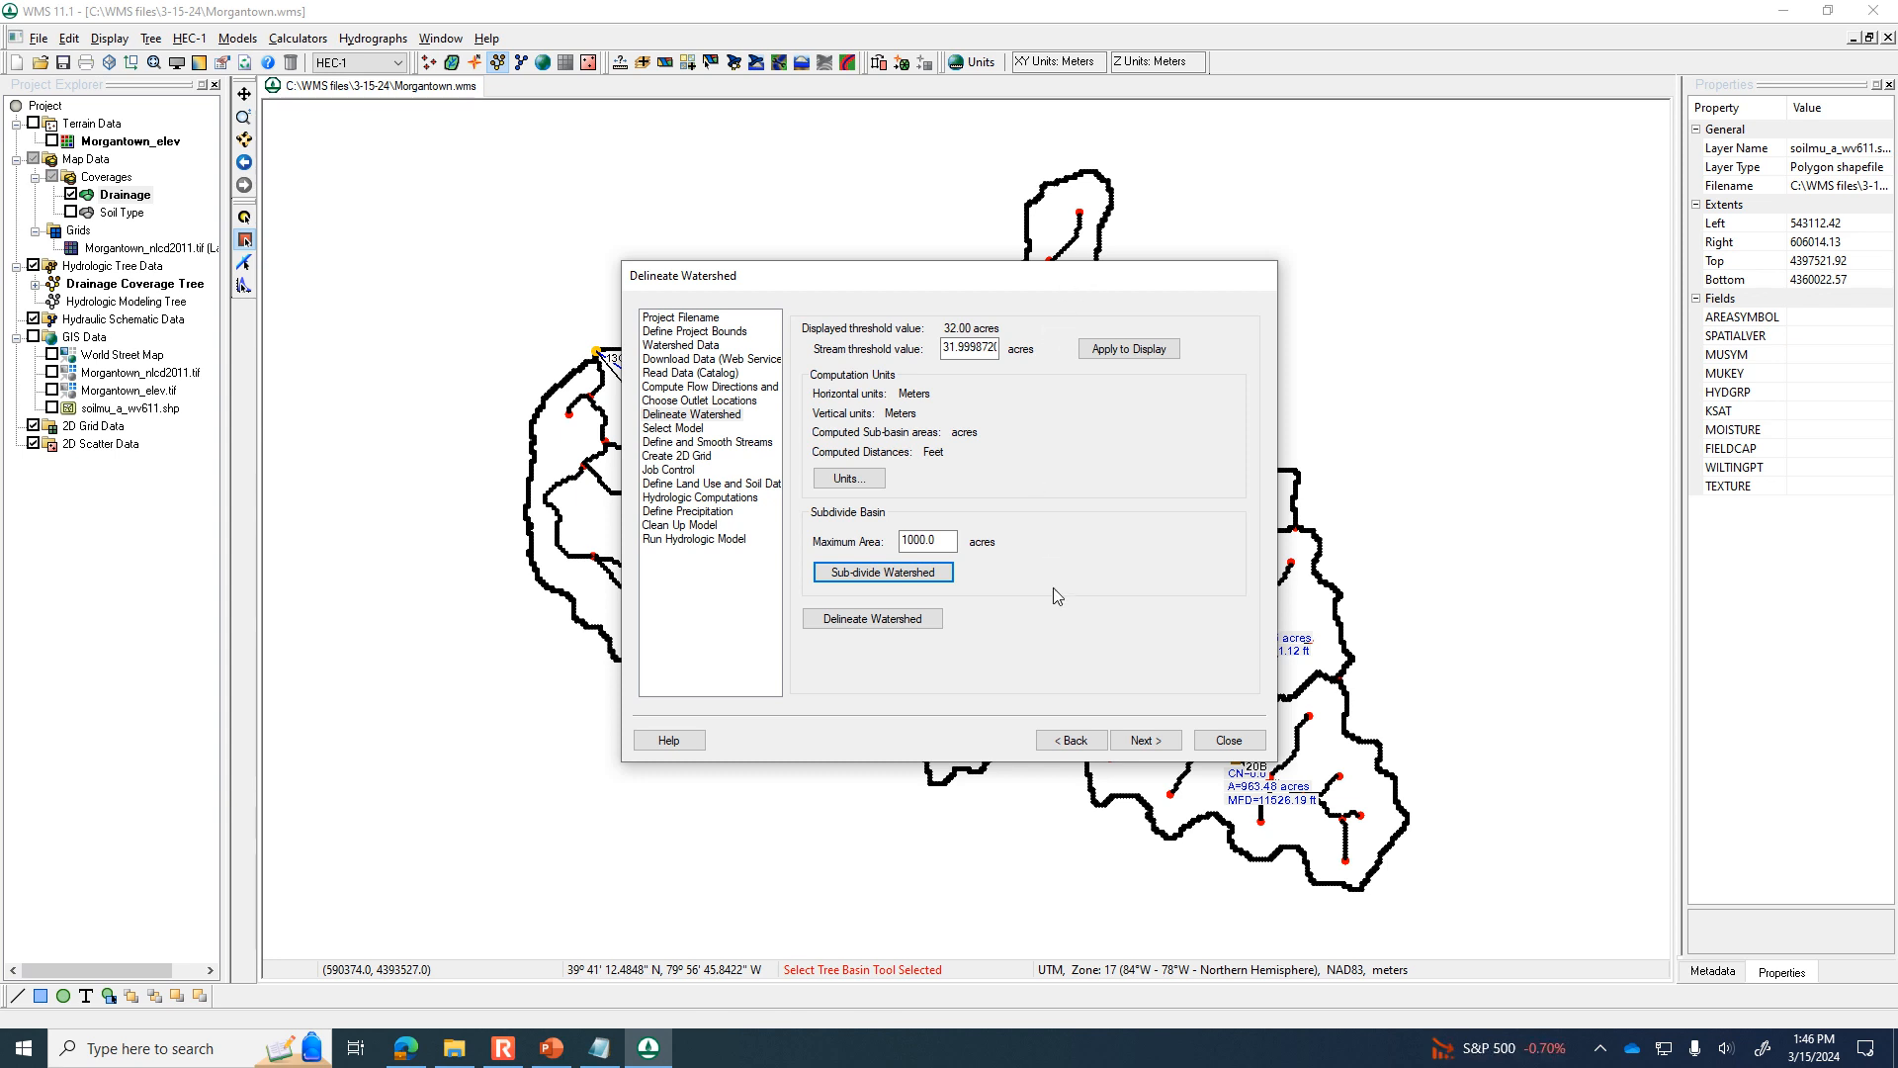
{"action": "left_click_drag", "start_coordinate": [1082, 286], "coordinate": [1639, 189]}
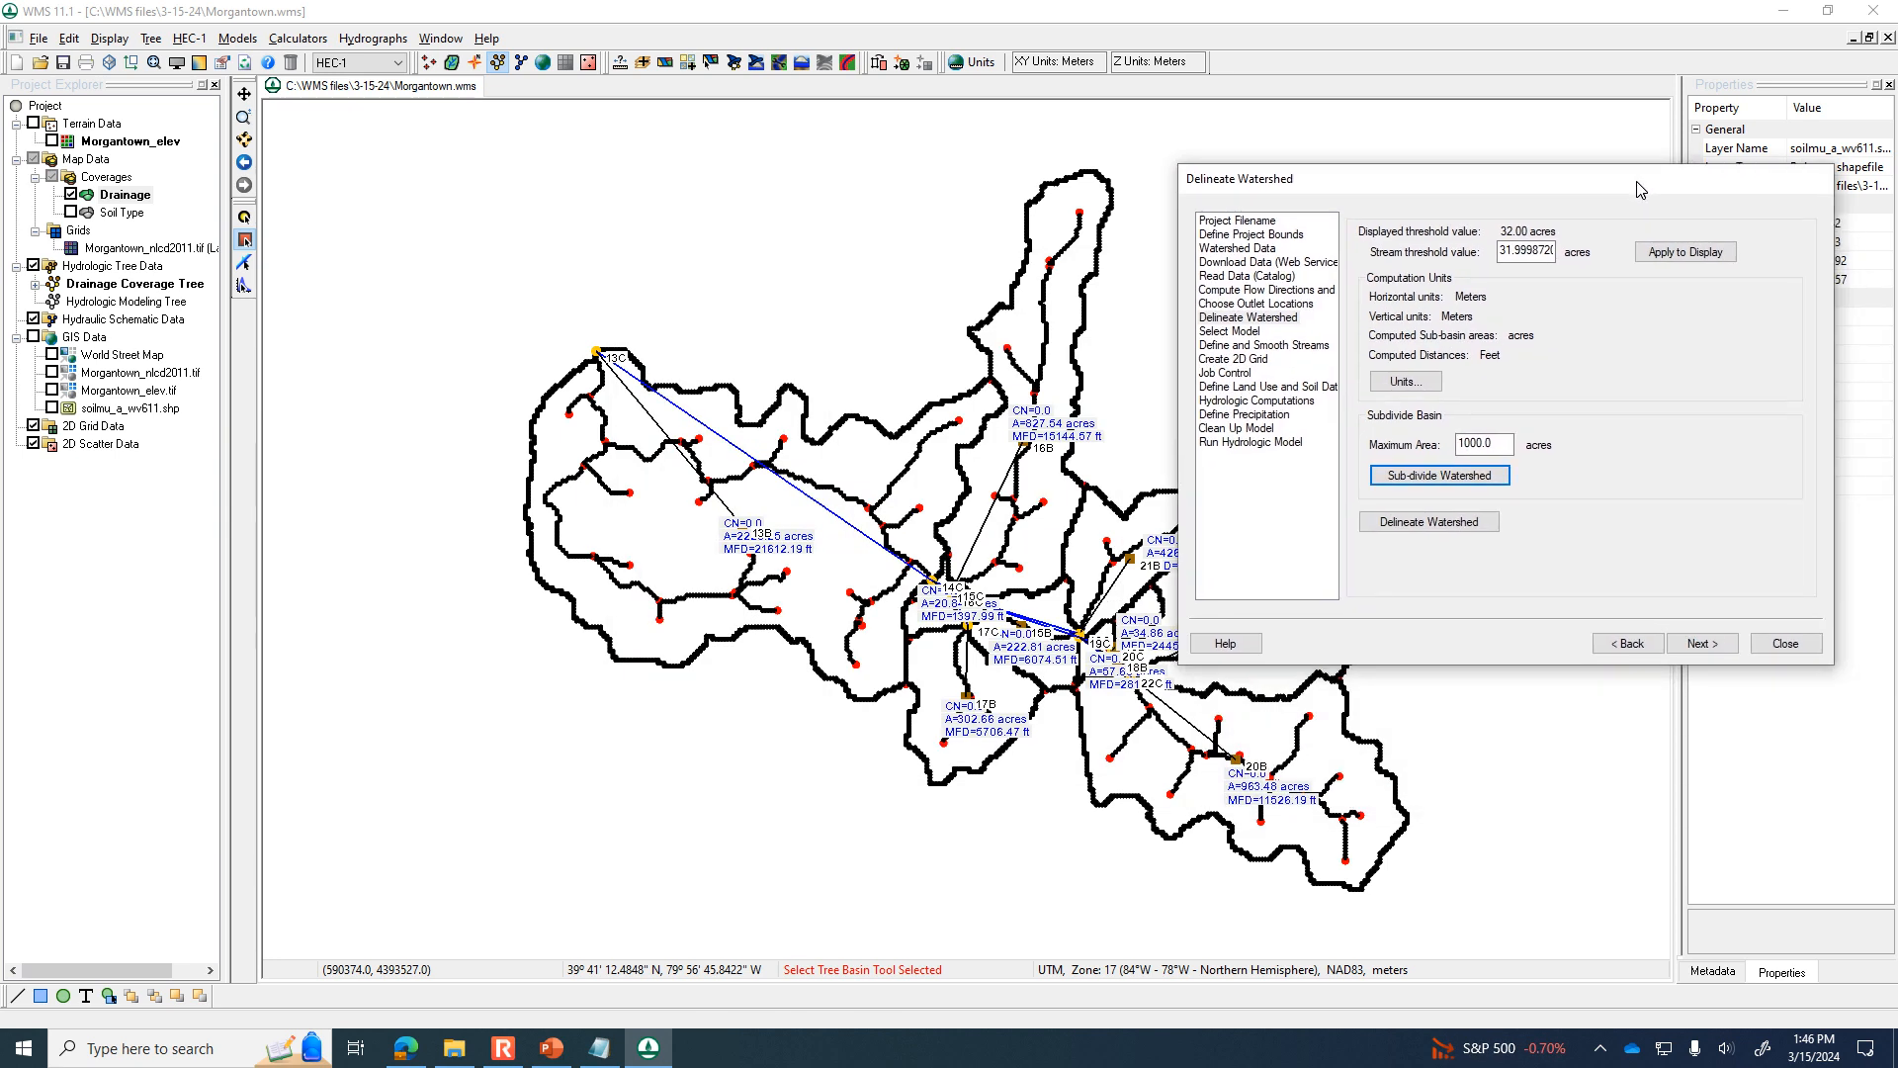
{"action": "left_click", "coordinate": [1785, 642]}
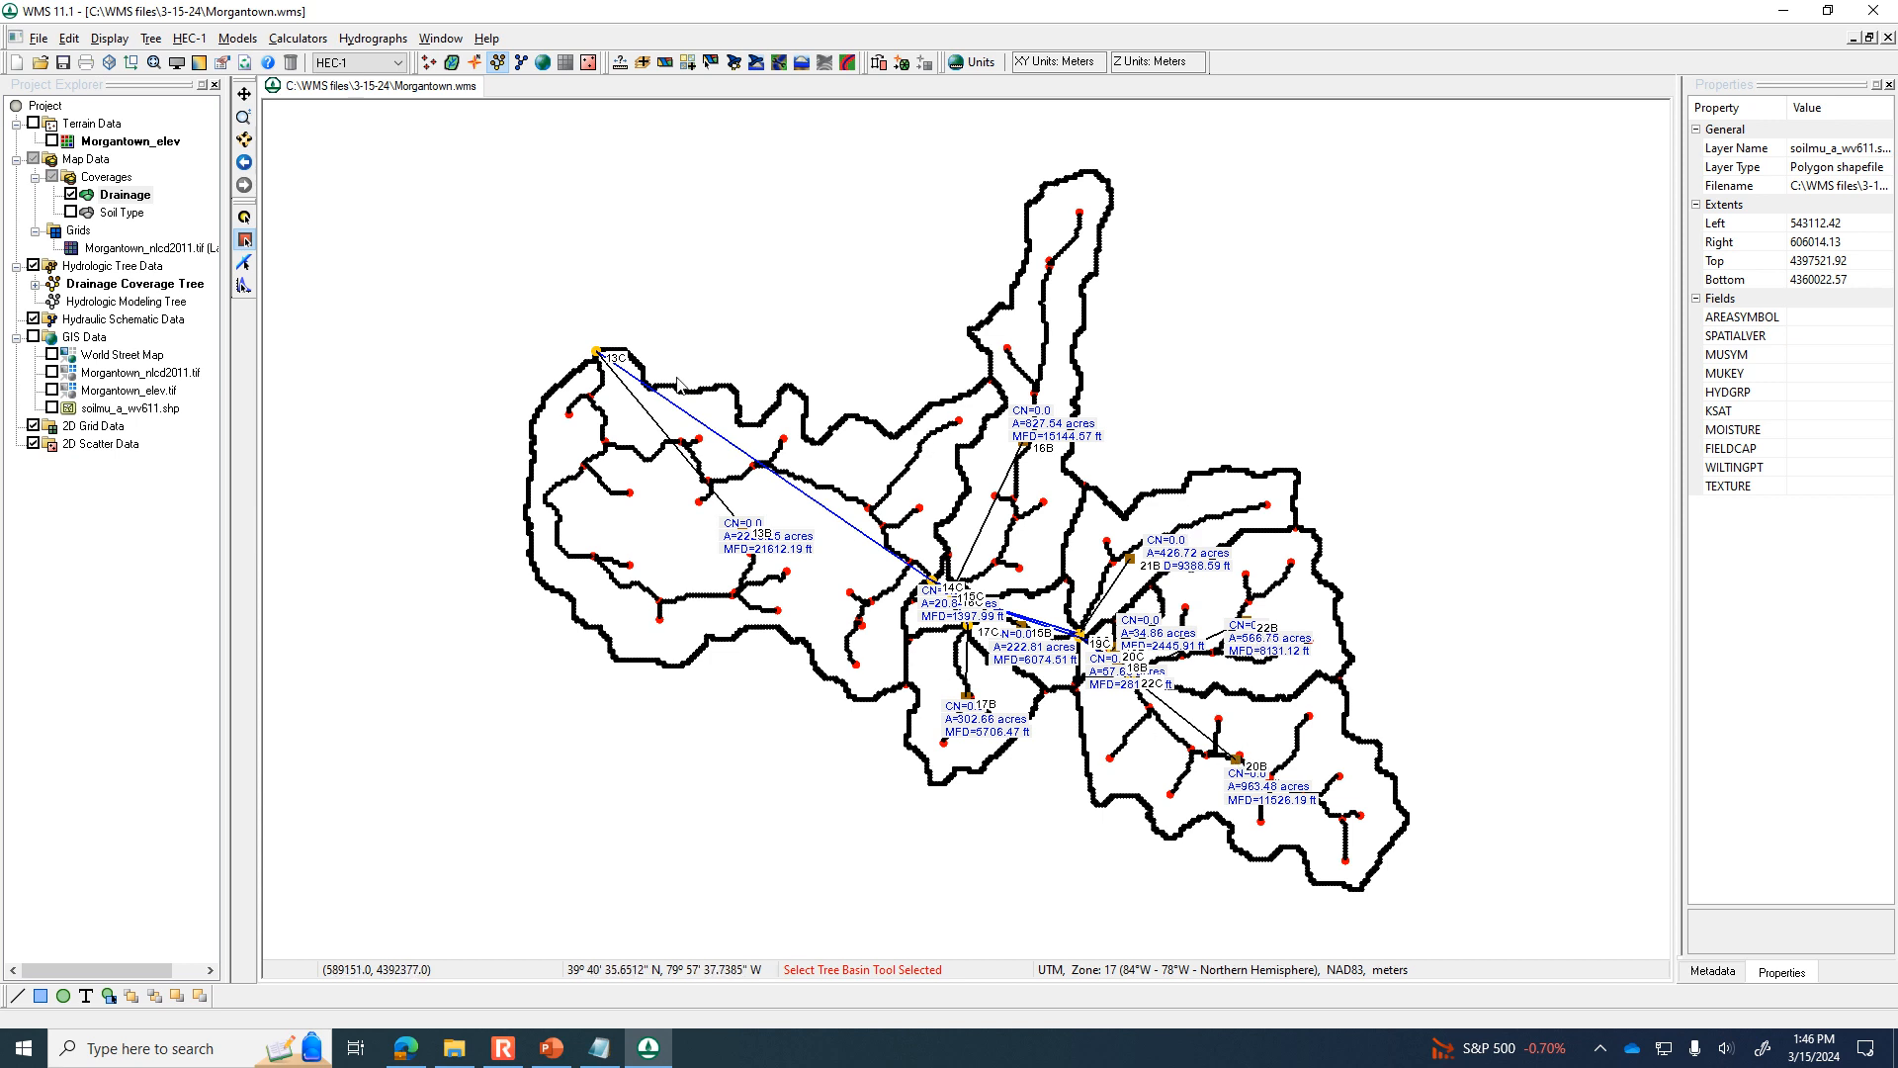
Check basin 13B's HEC-1 basin data without changes and select the basin to review its properties.
{"action": "double_click", "coordinate": [759, 544]}
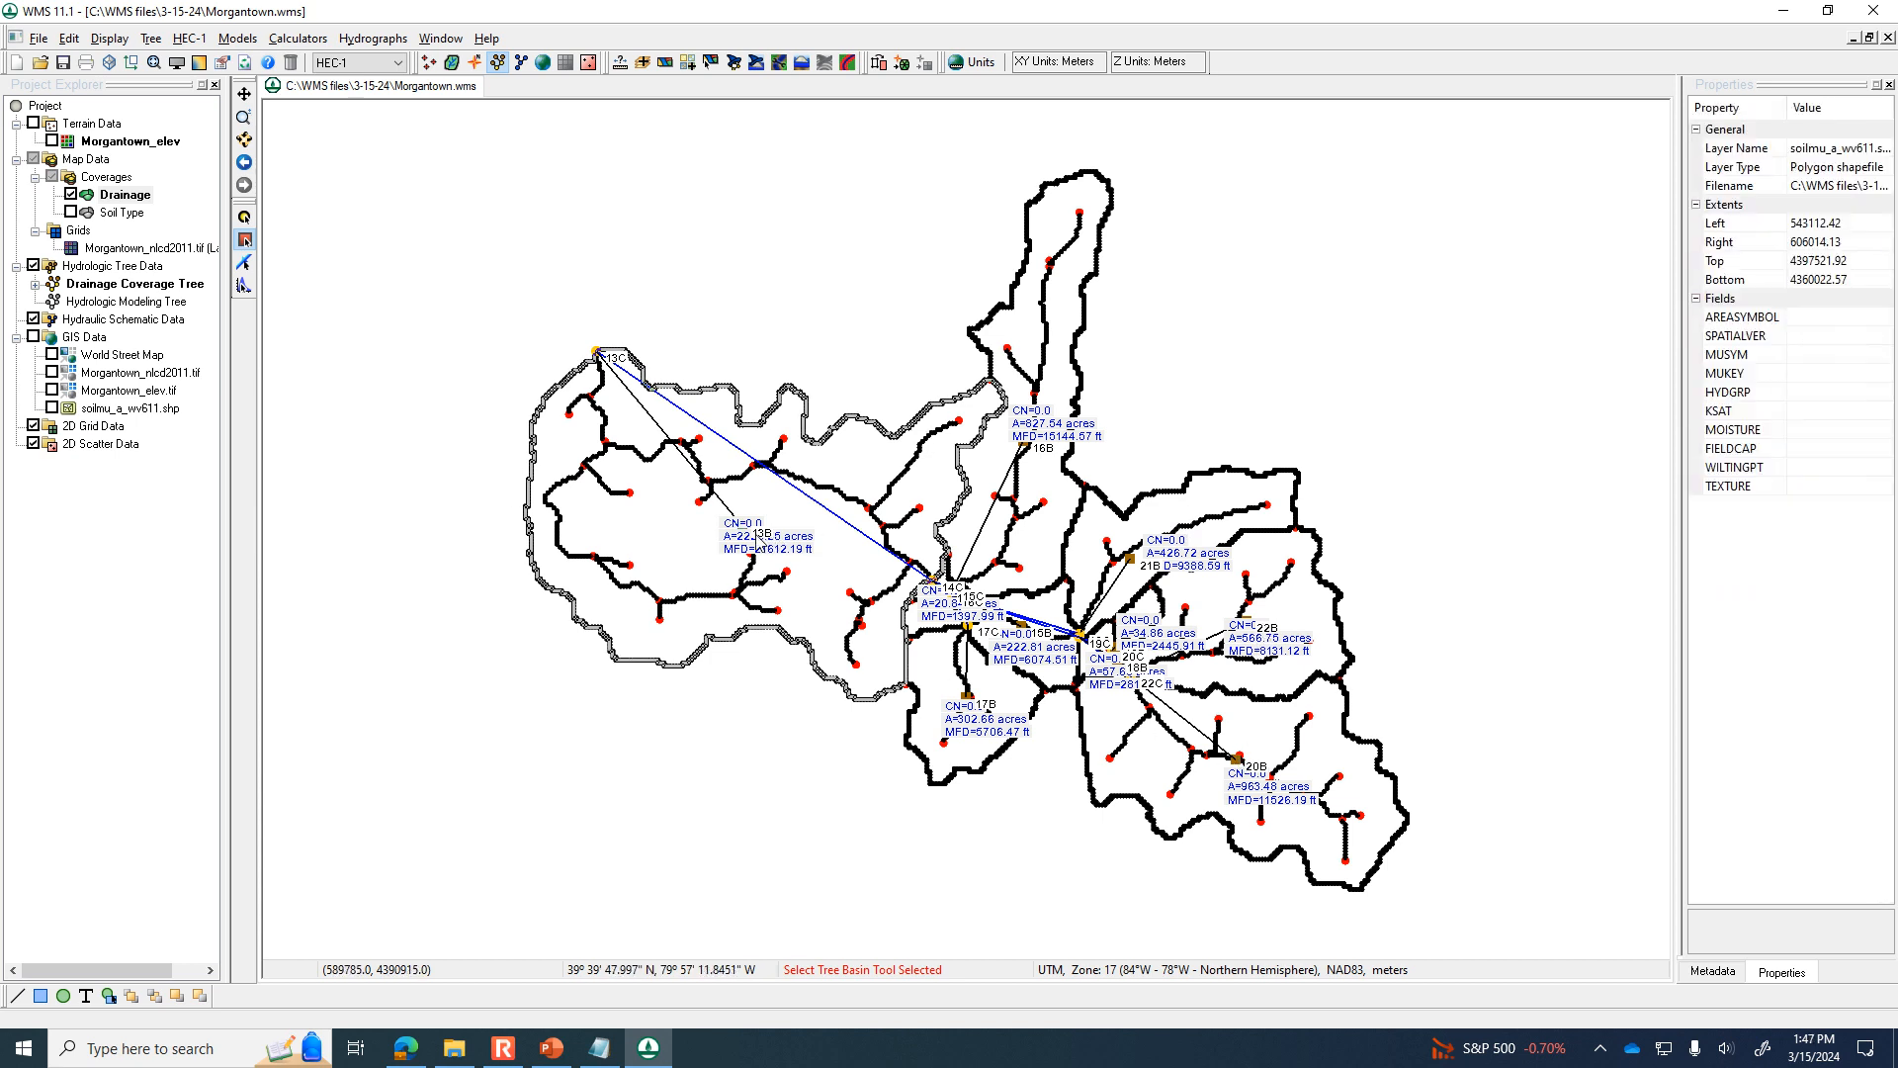
{"action": "left_click", "coordinate": [1515, 132]}
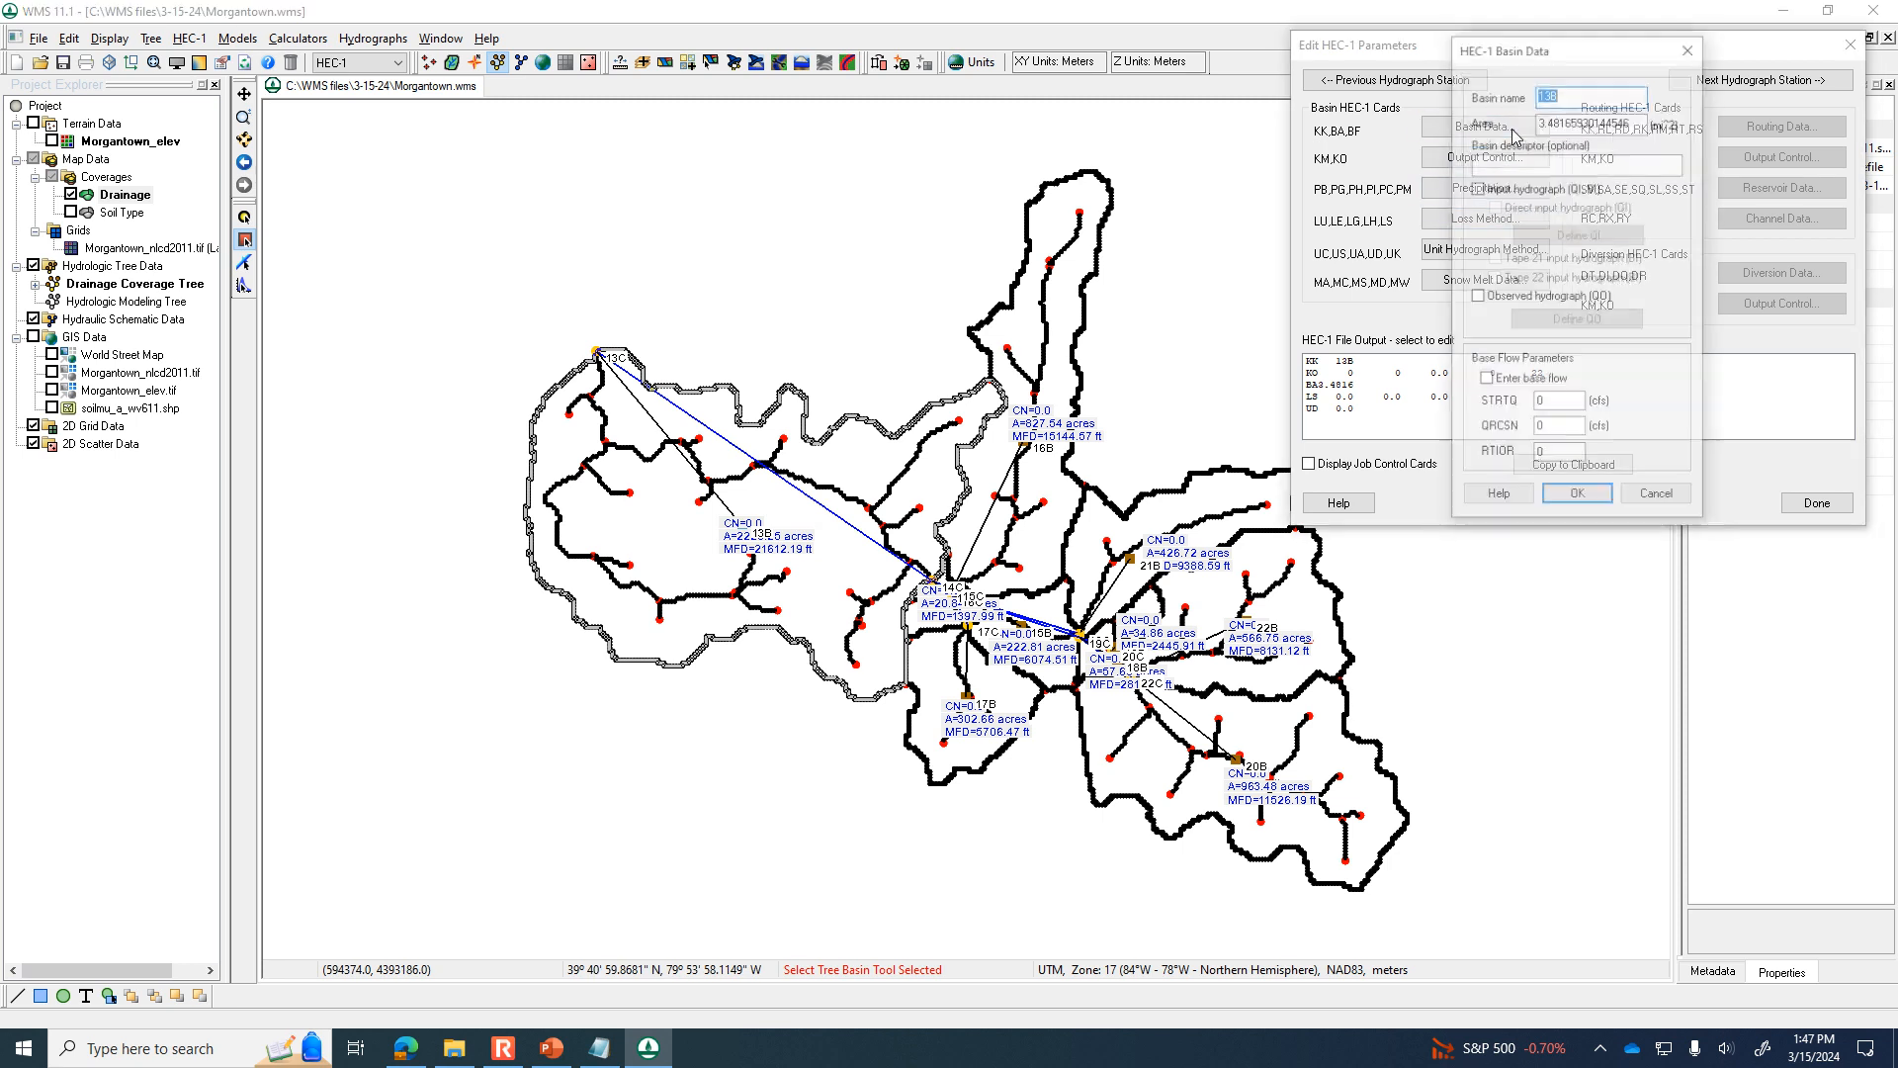
{"action": "left_click", "coordinate": [1658, 498]}
{"action": "left_click", "coordinate": [1817, 502]}
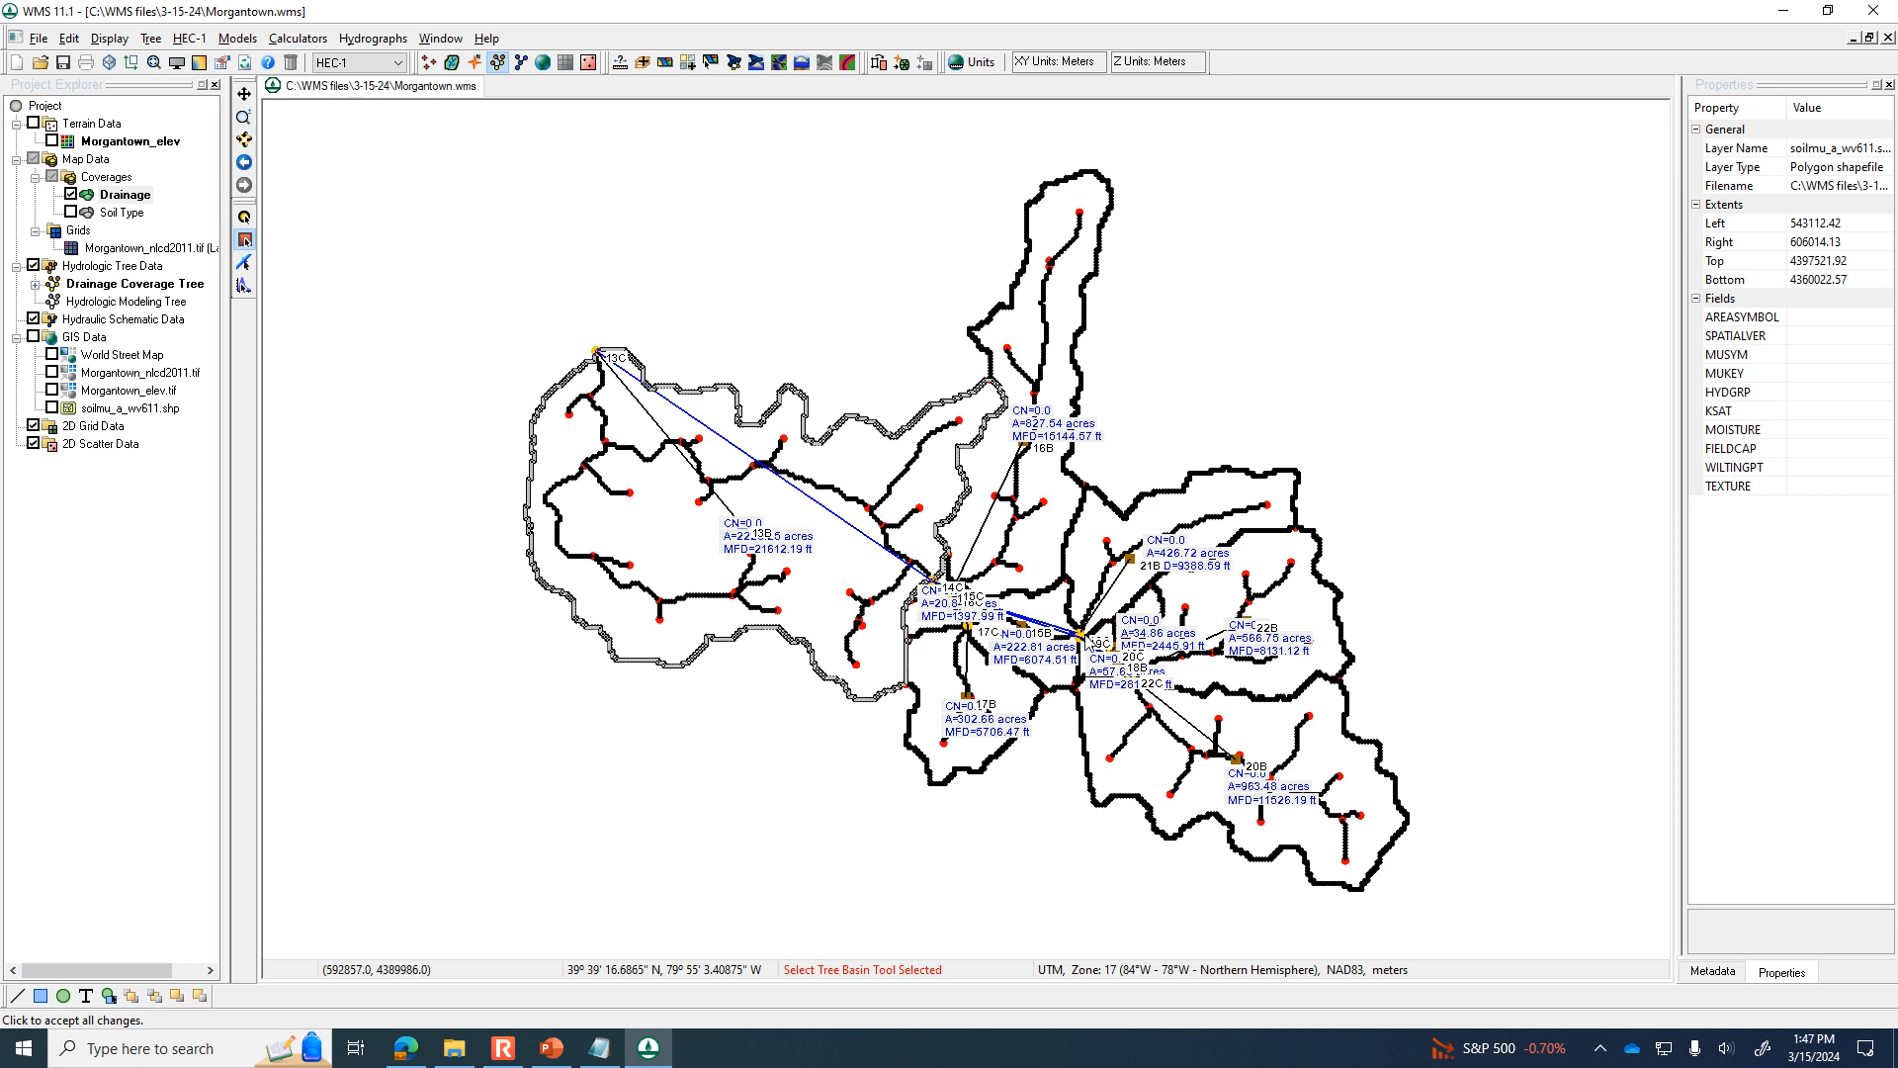
{"action": "left_click", "coordinate": [755, 541]}
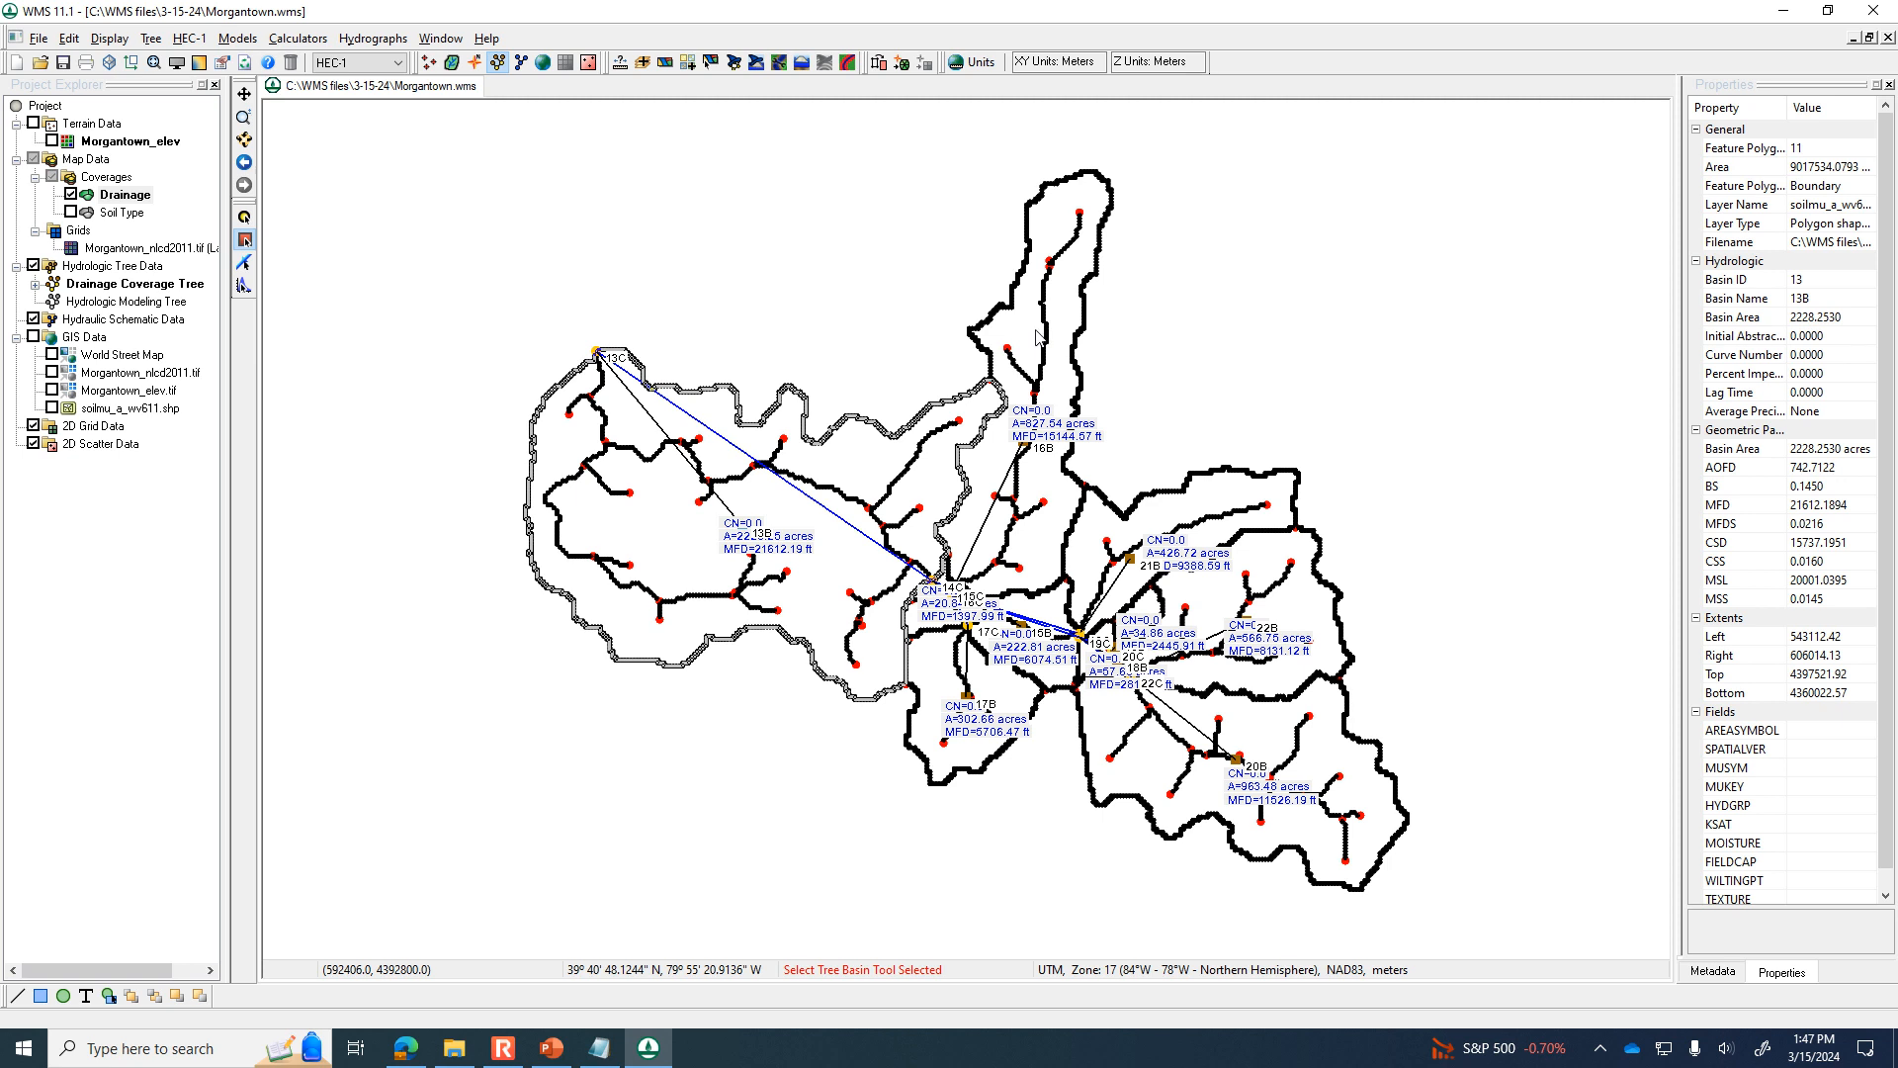
Review the maximum-area setting for sub-dividing basins in the modeling wizard's Delineate Watershed page without changing anything.
{"action": "left_click", "coordinate": [735, 64]}
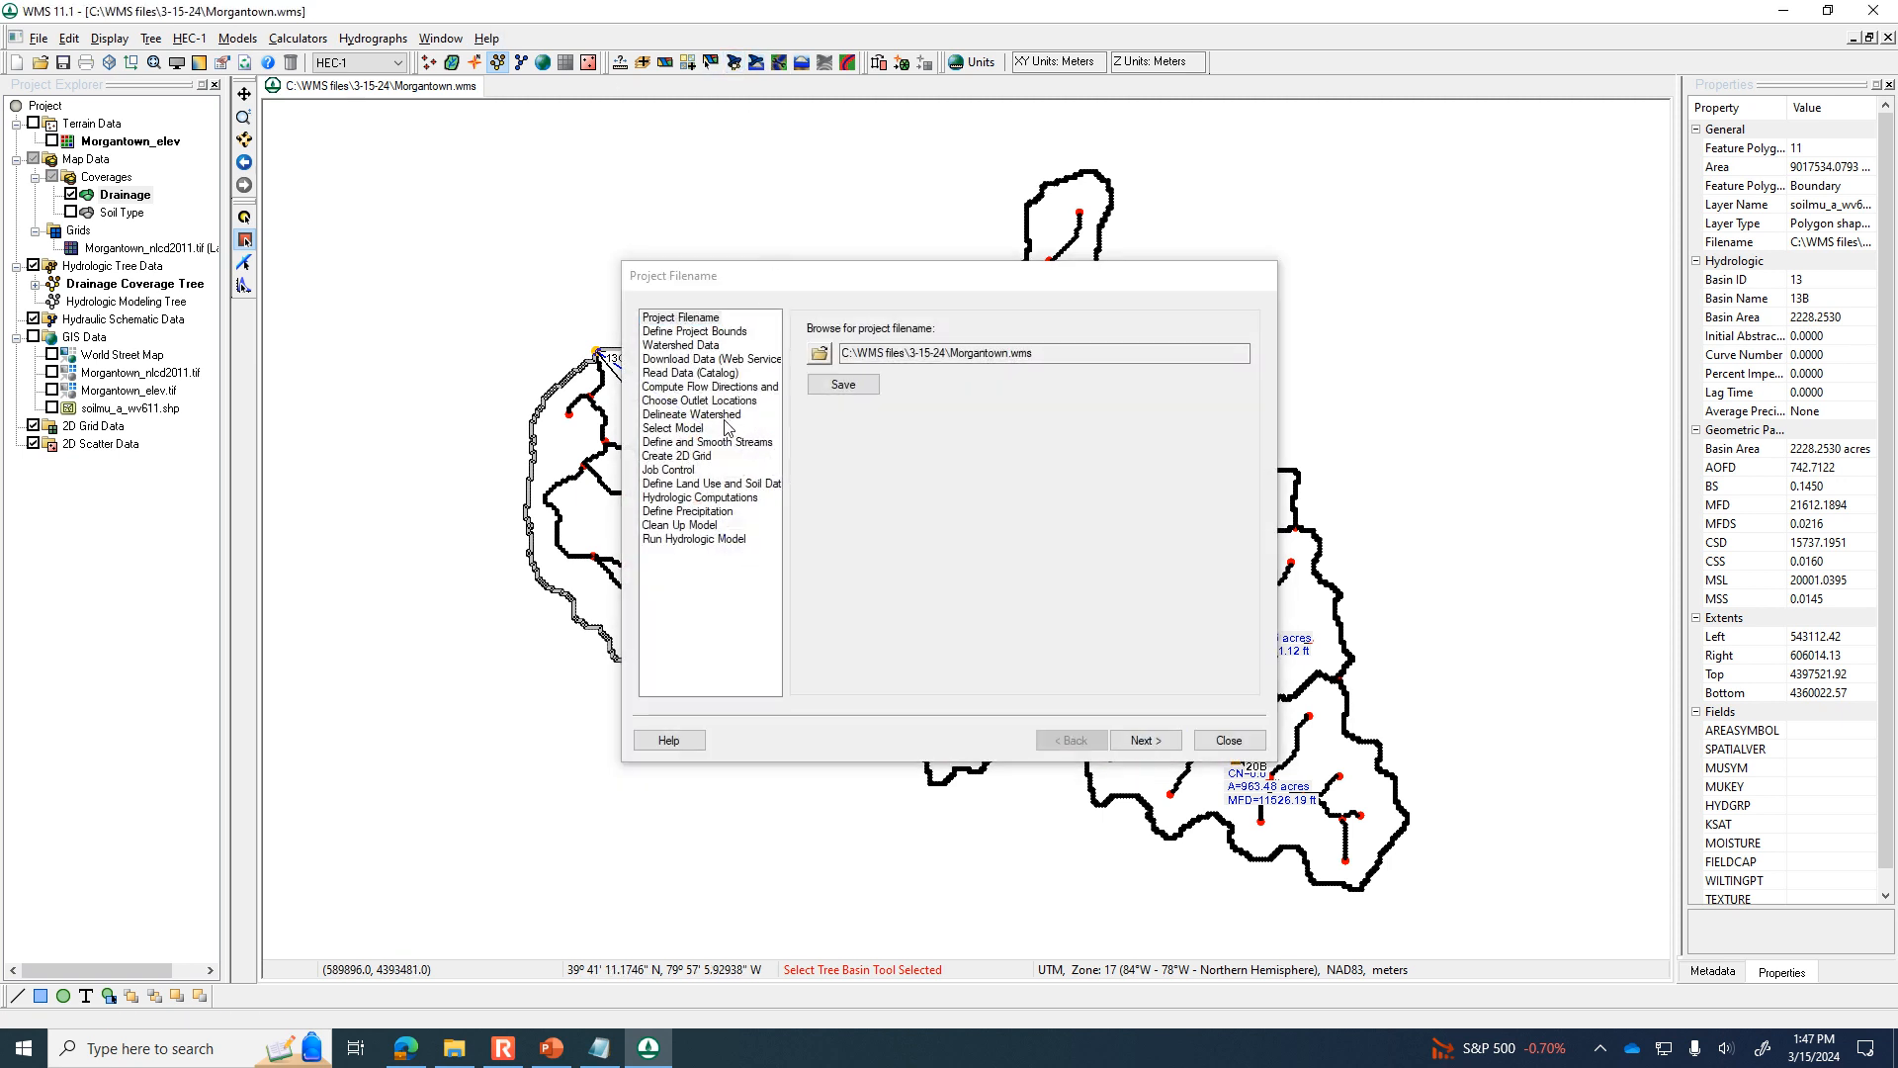
{"action": "left_click", "coordinate": [689, 414]}
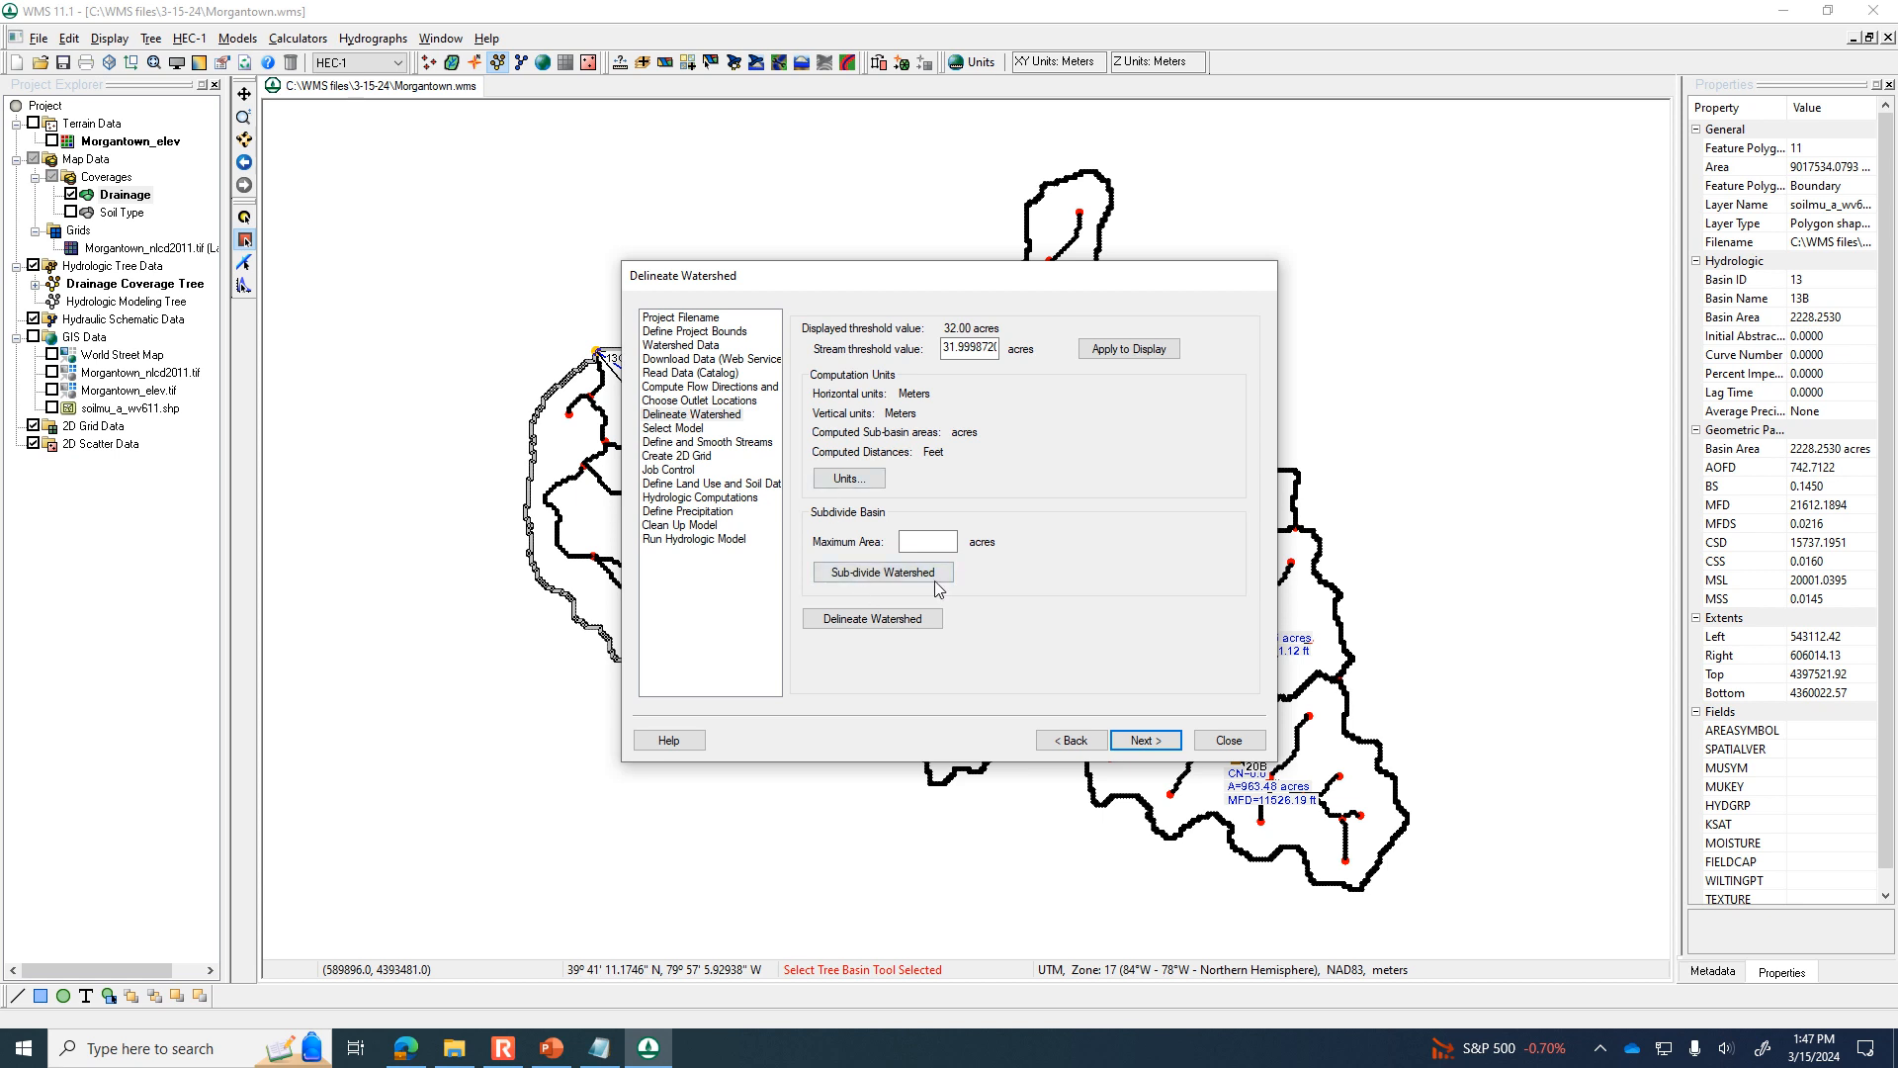
{"action": "left_click", "coordinate": [947, 542]}
{"action": "left_click", "coordinate": [1250, 743]}
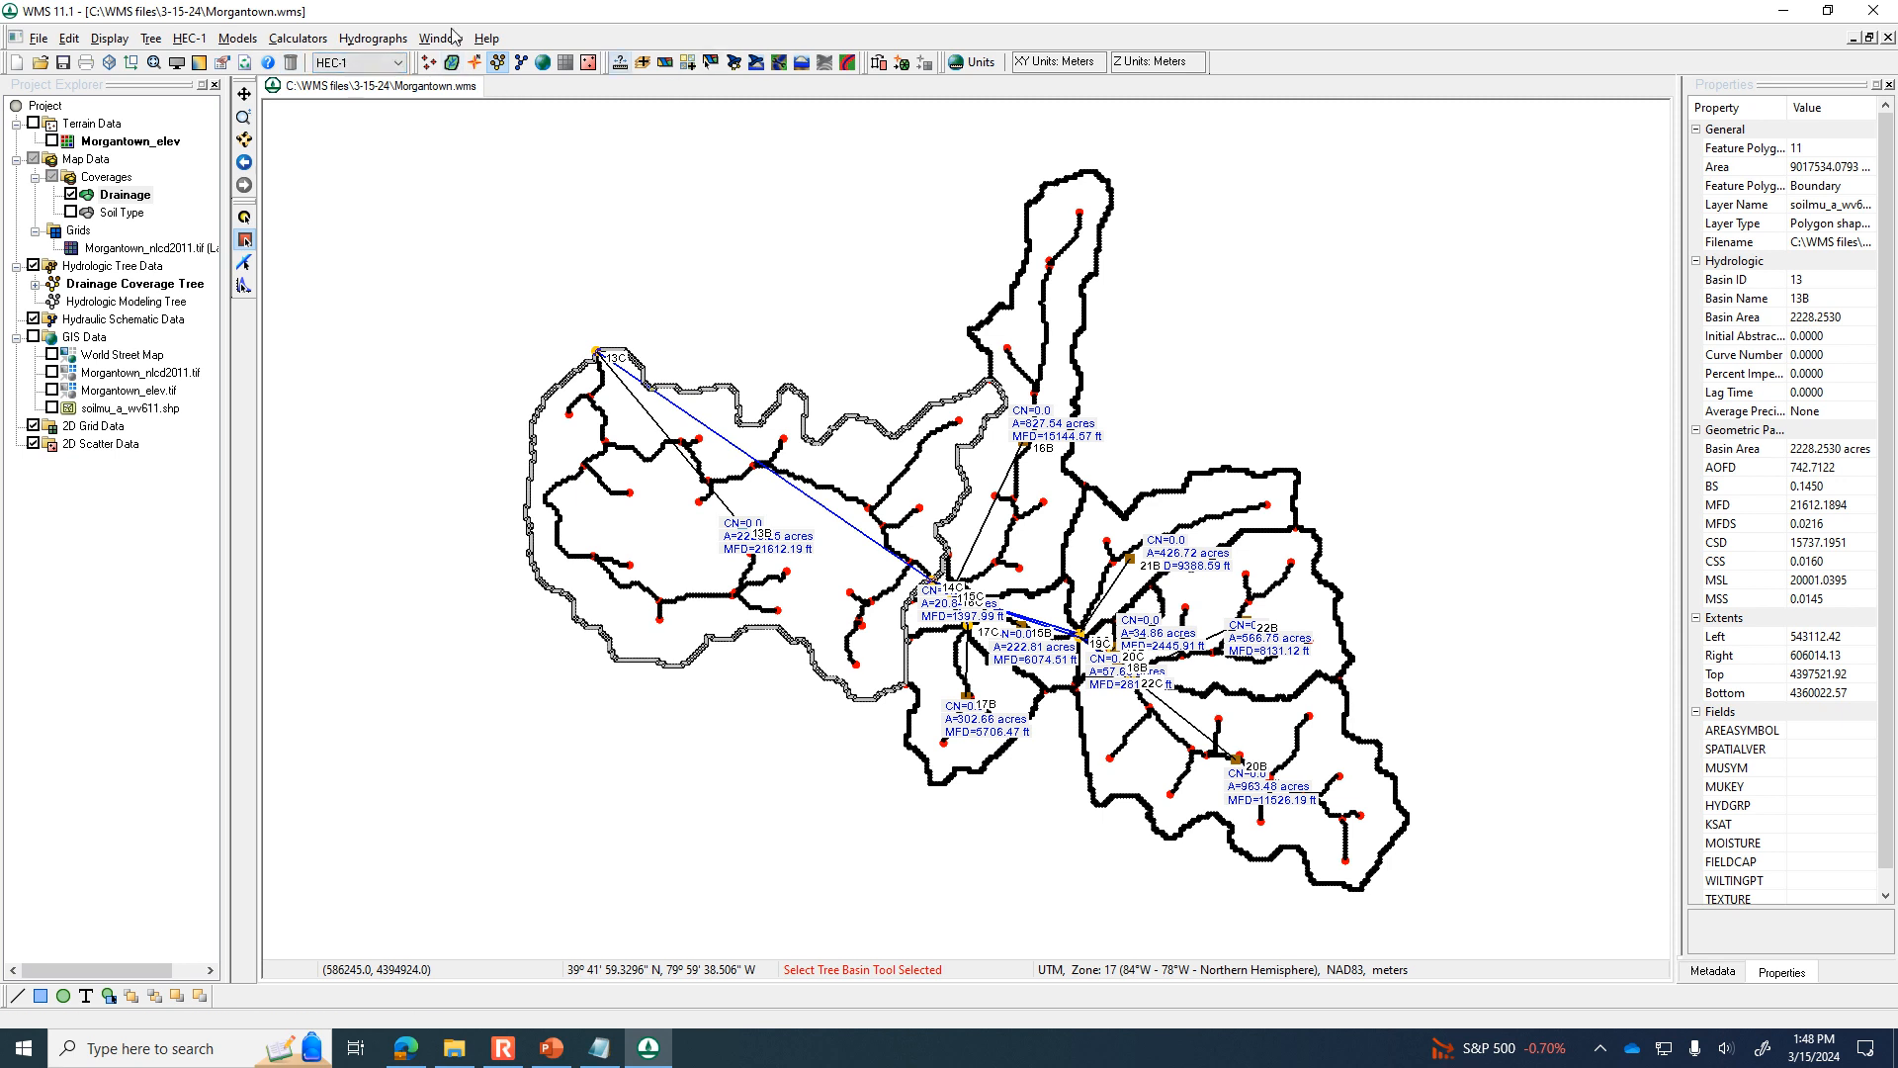
{"action": "left_click", "coordinate": [374, 40]}
{"action": "mouse_move", "coordinate": [488, 39]}
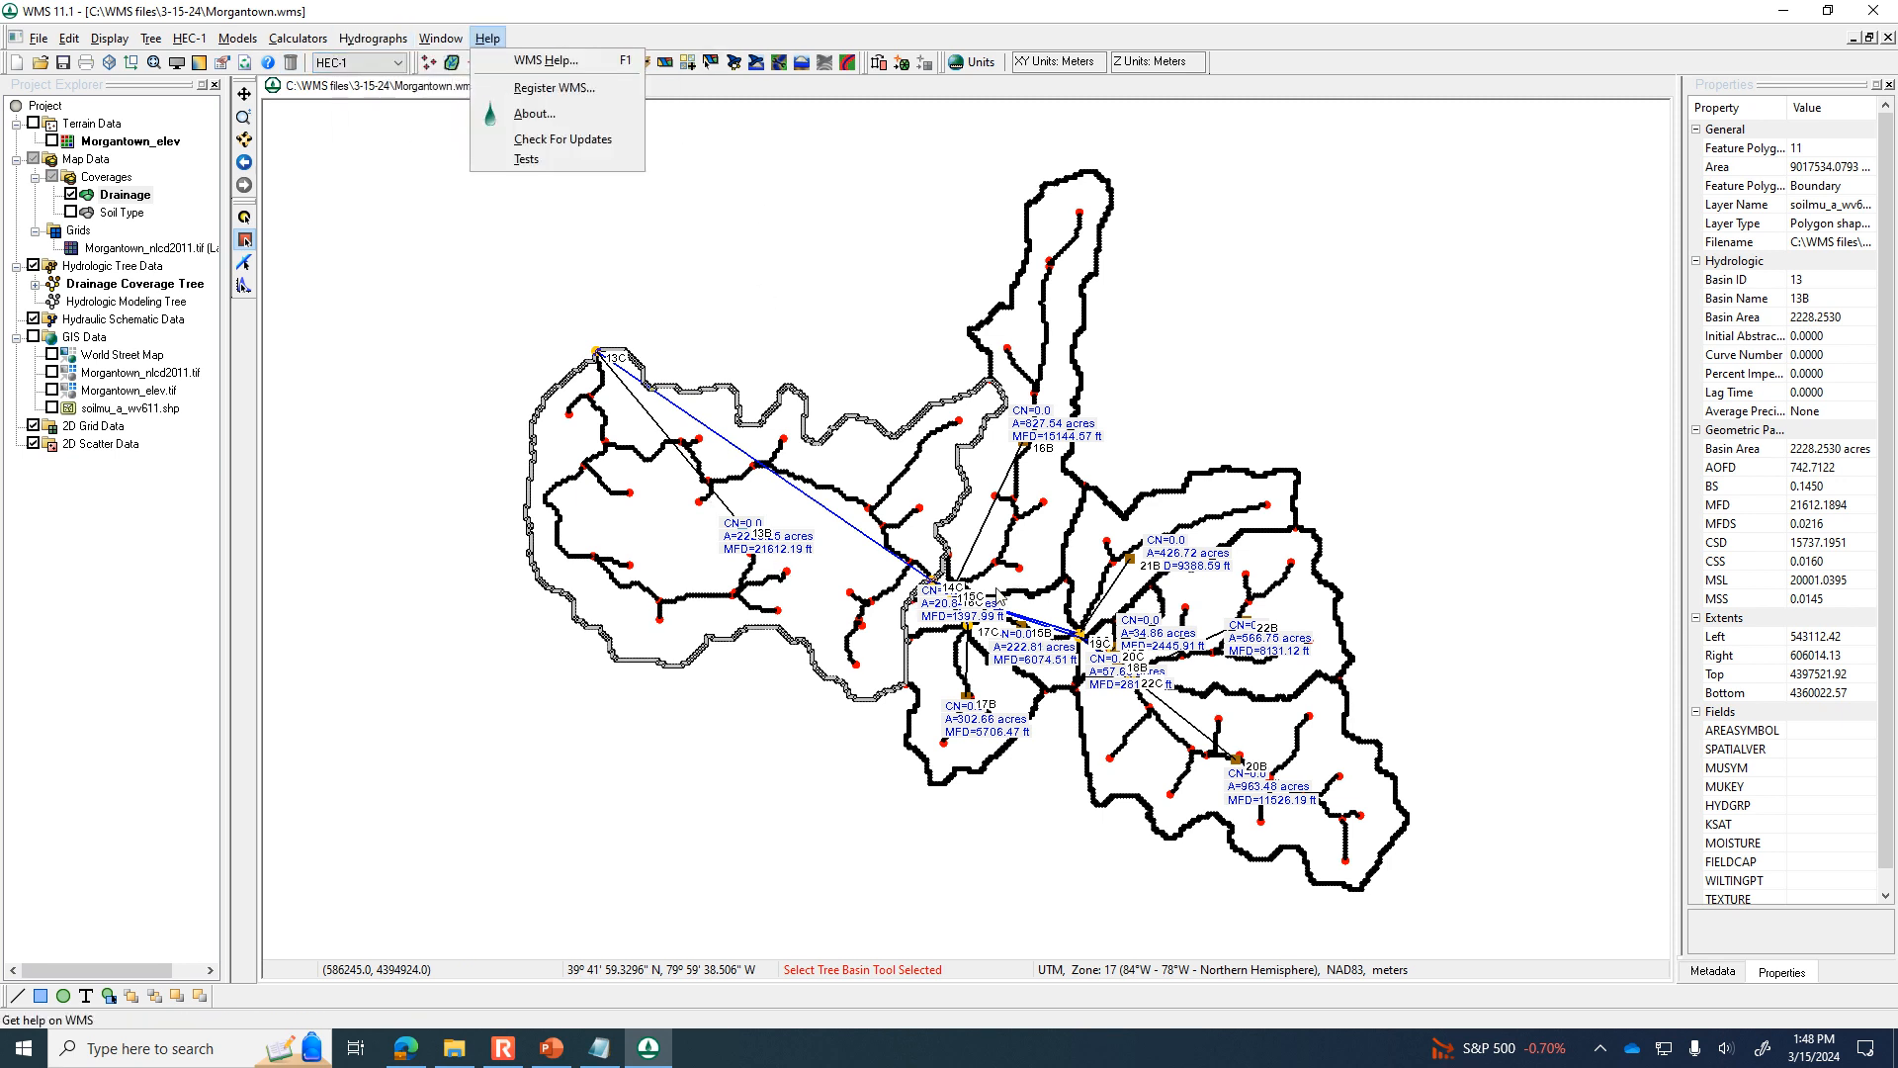
Set basin 16B's HEC-1 precipitation to a basin average of 3 inches.
{"action": "left_click", "coordinate": [1040, 436]}
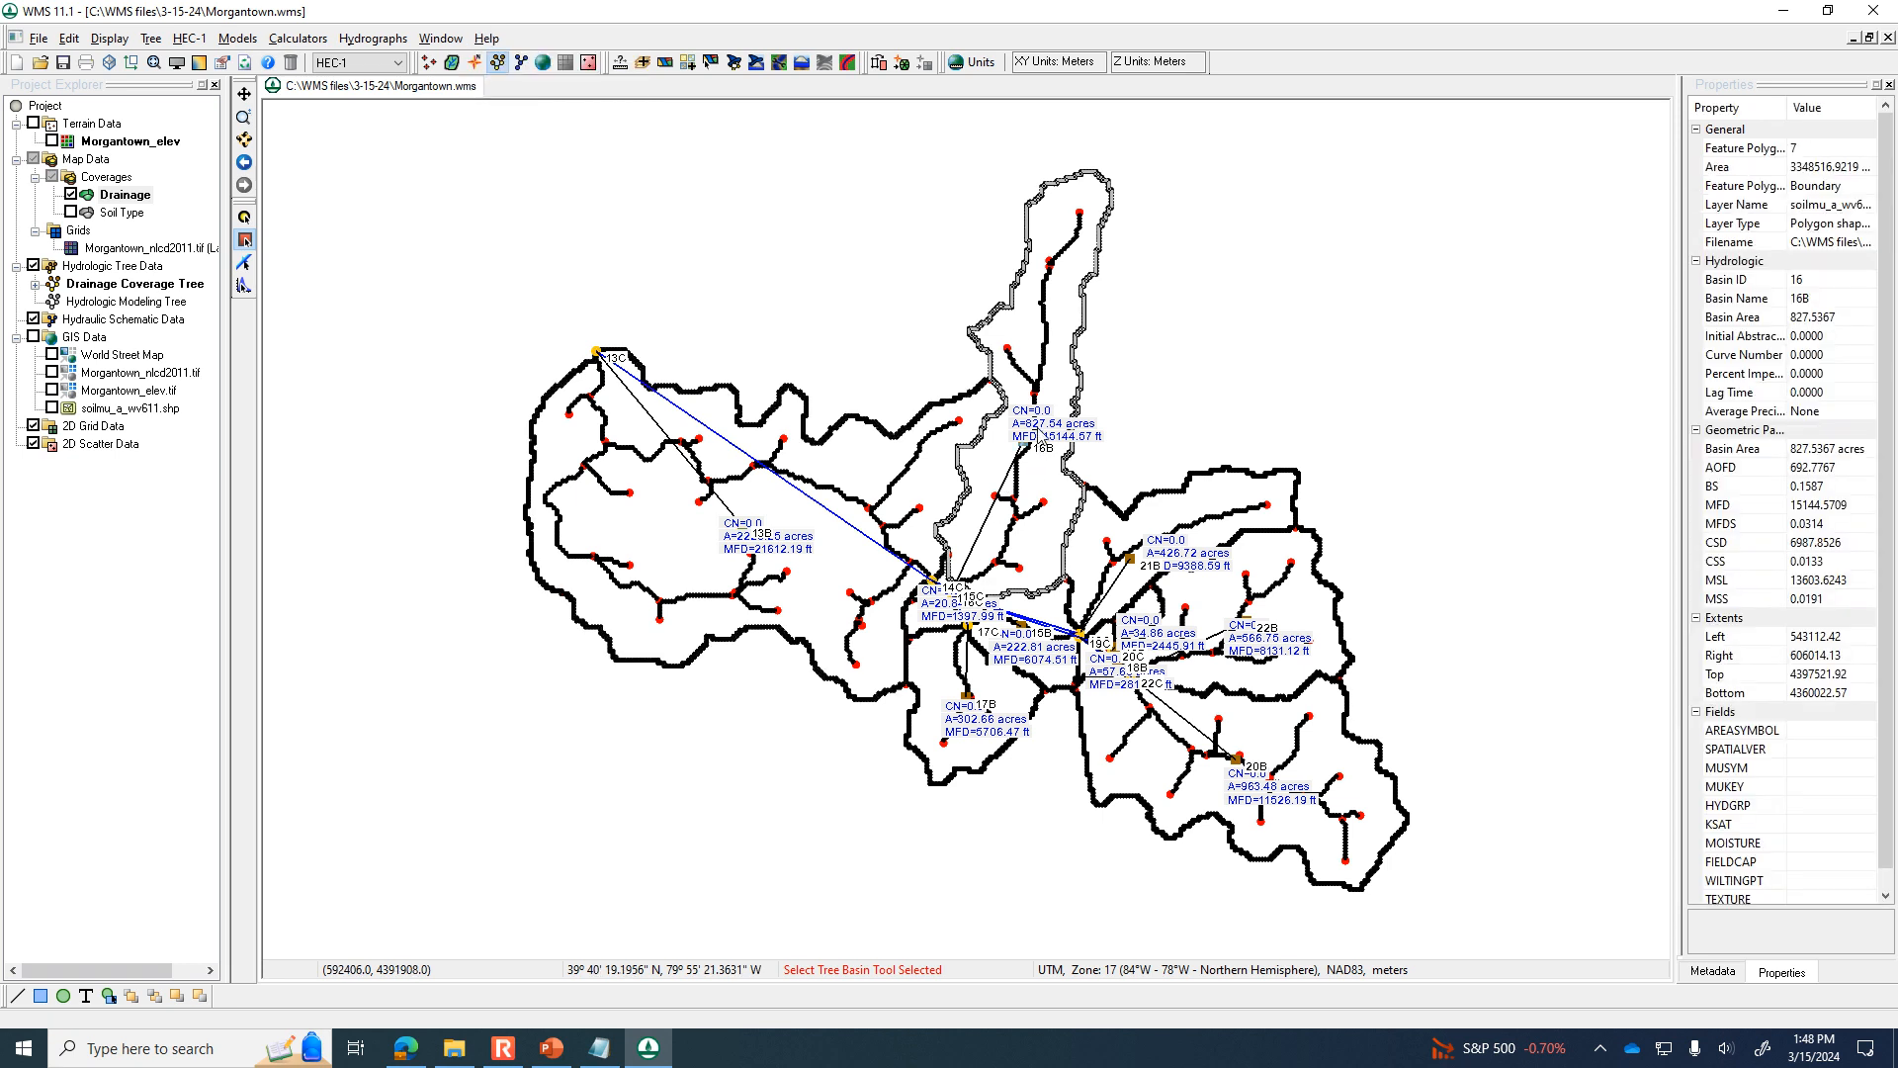
{"action": "double_click", "coordinate": [1041, 436]}
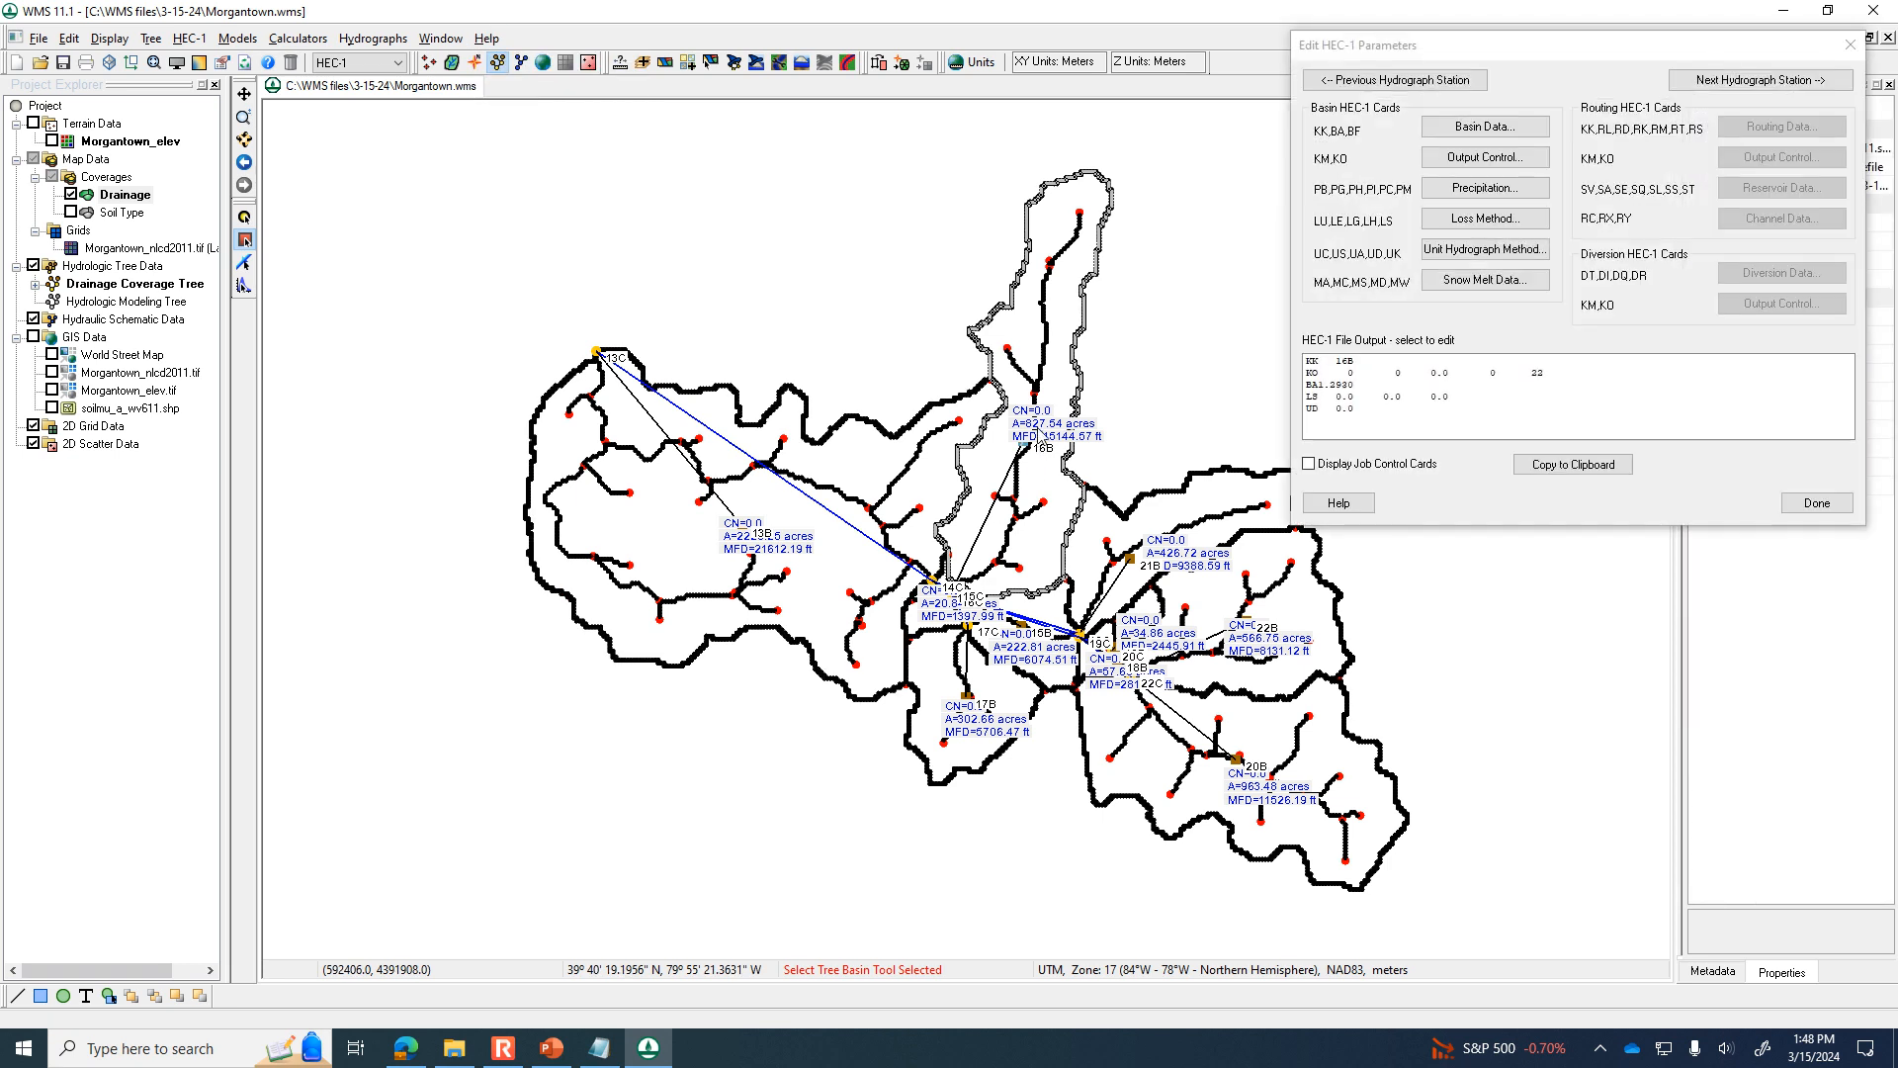
{"action": "left_click", "coordinate": [1484, 188]}
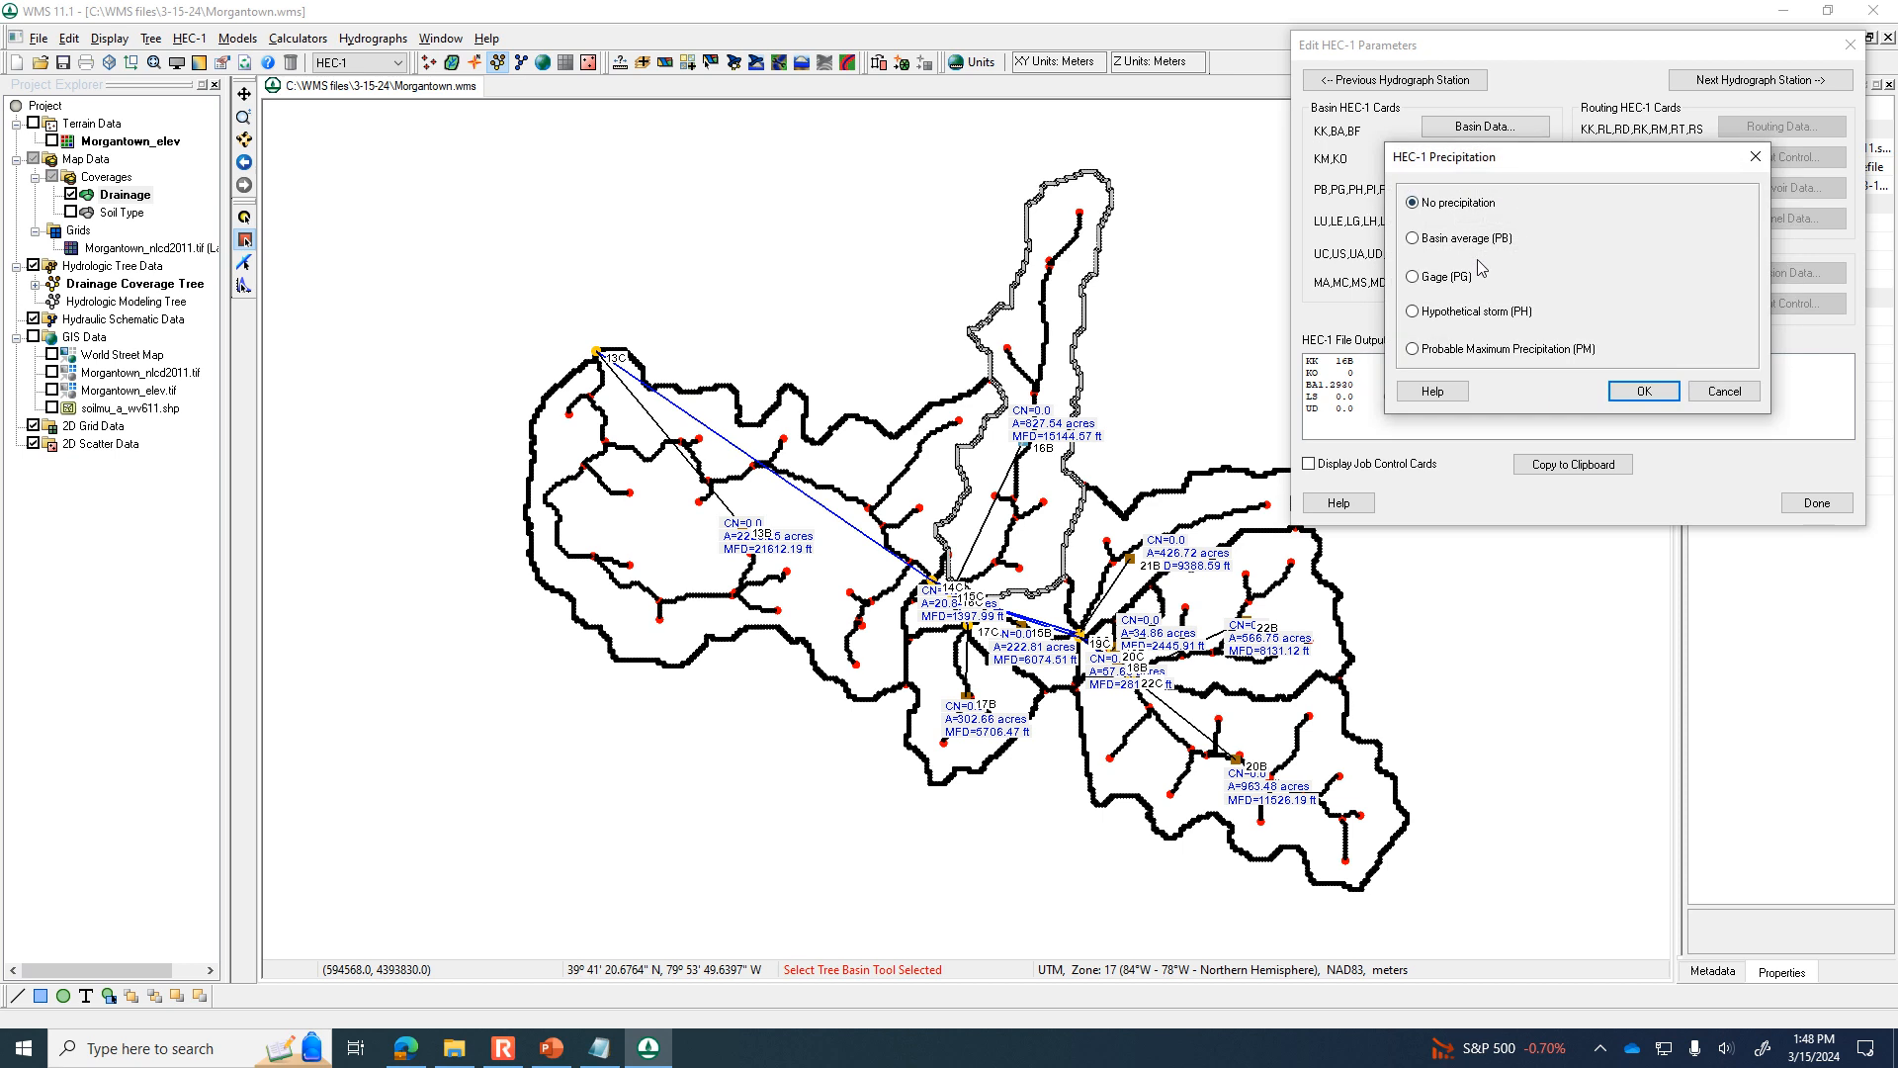
{"action": "left_click", "coordinate": [1475, 242]}
{"action": "double_click", "coordinate": [1704, 206]}
{"action": "type", "text": "1"}
Assign the typeII-24hour distribution curve as basin 16B's rainfall time series and accept the precipitation settings.
{"action": "left_click", "coordinate": [1602, 230]}
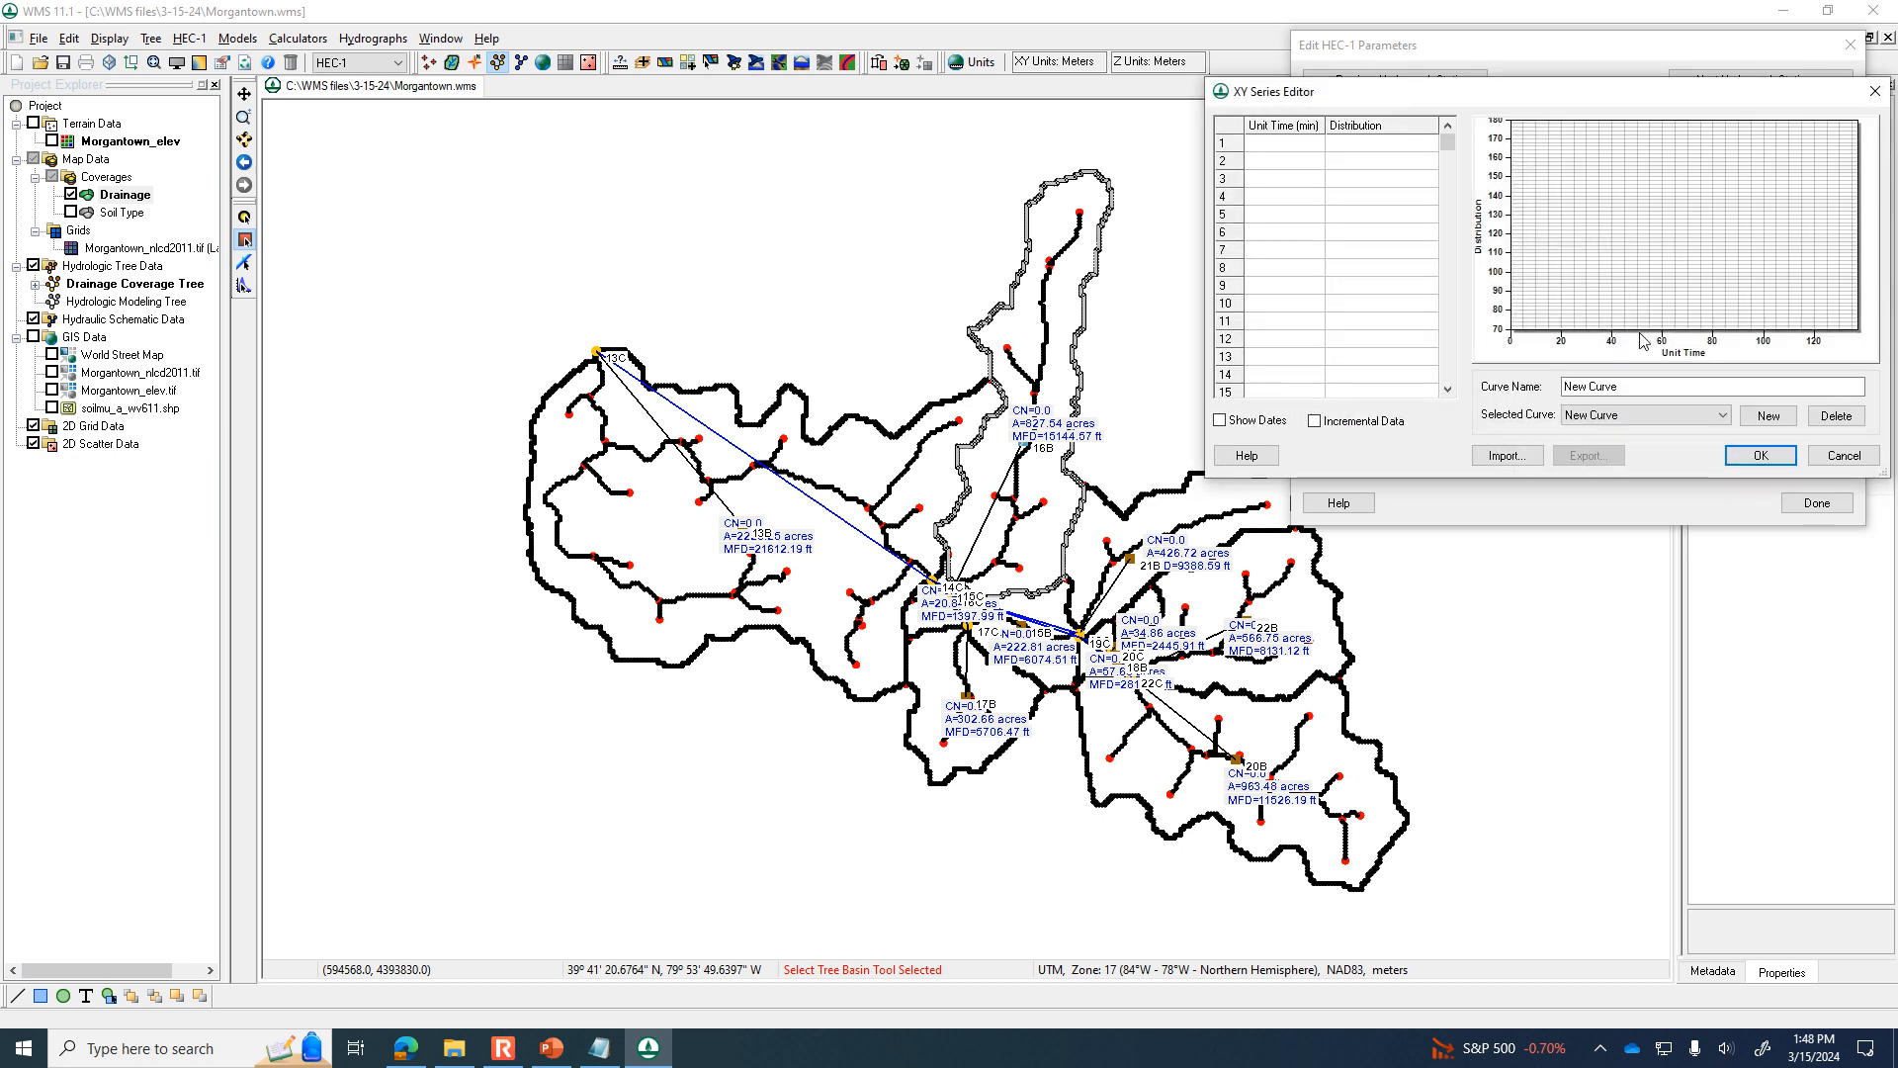
{"action": "left_click", "coordinate": [1641, 415]}
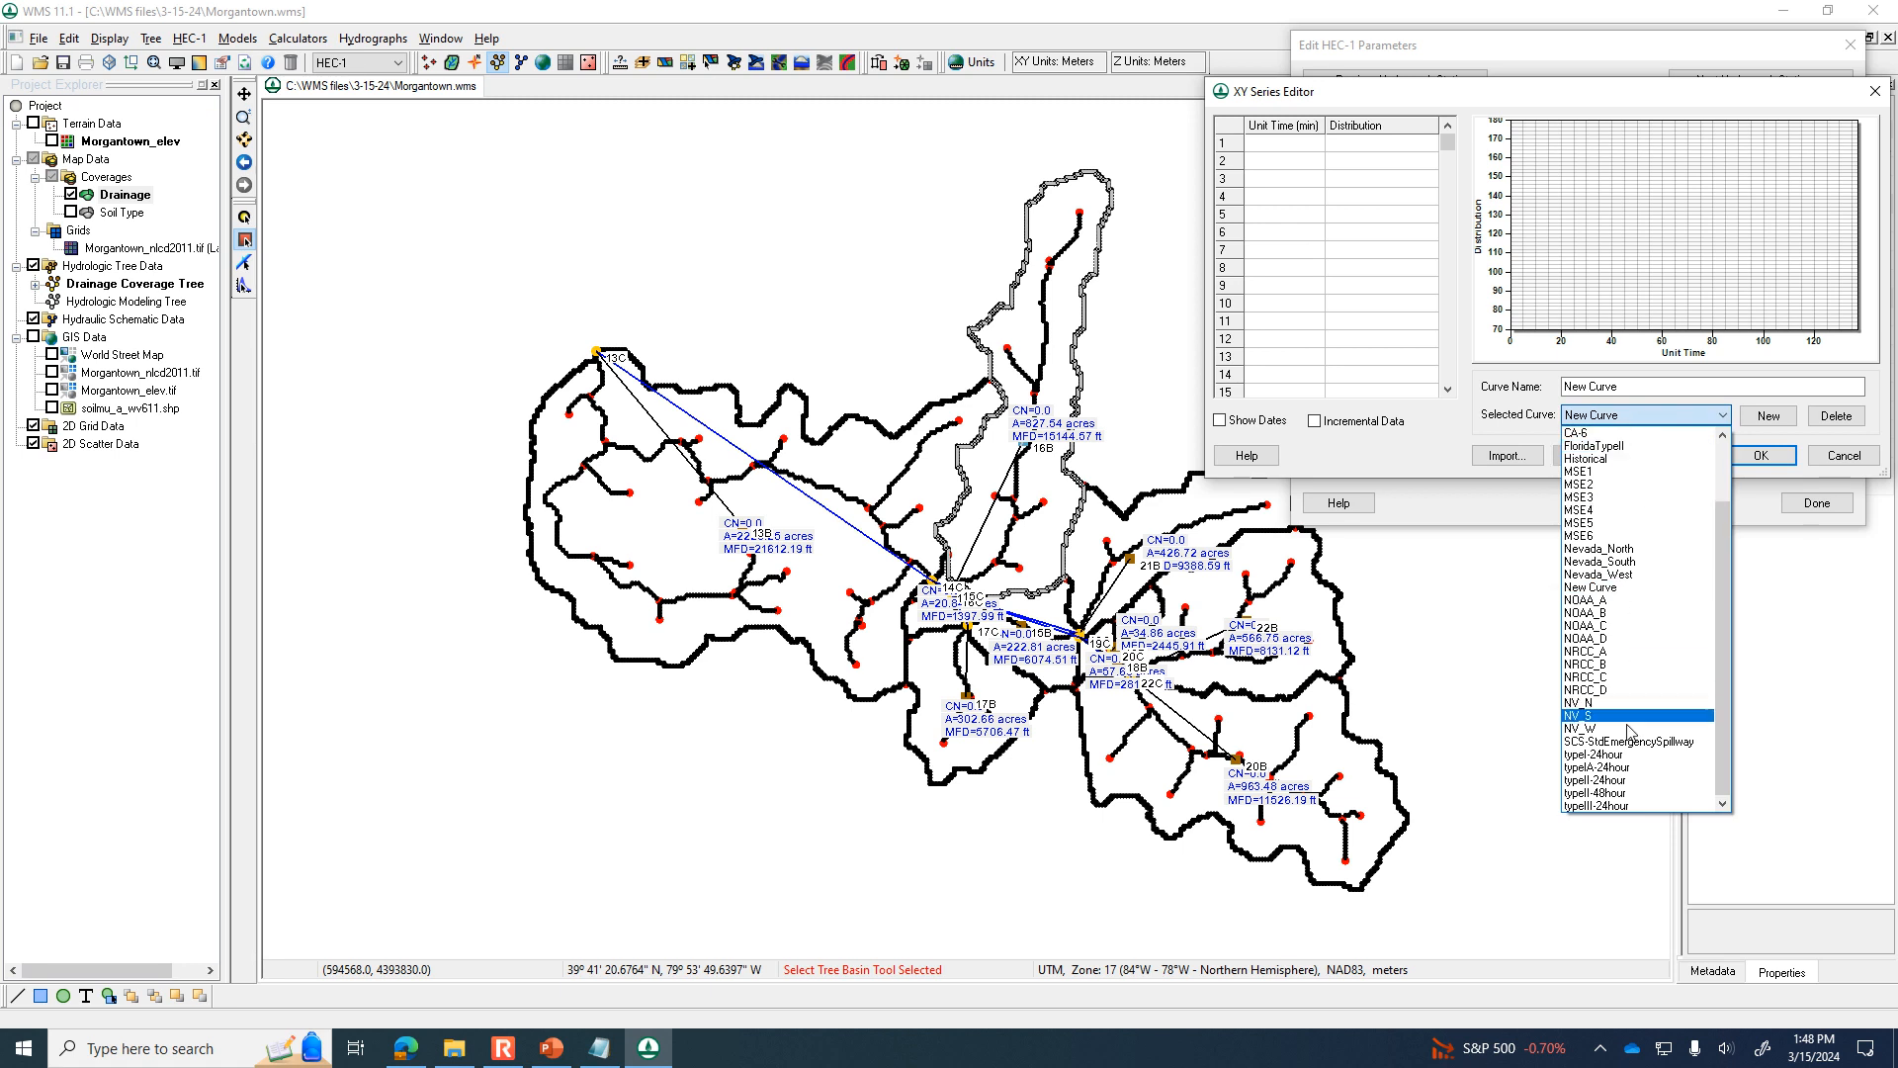
{"action": "left_click", "coordinate": [1629, 780]}
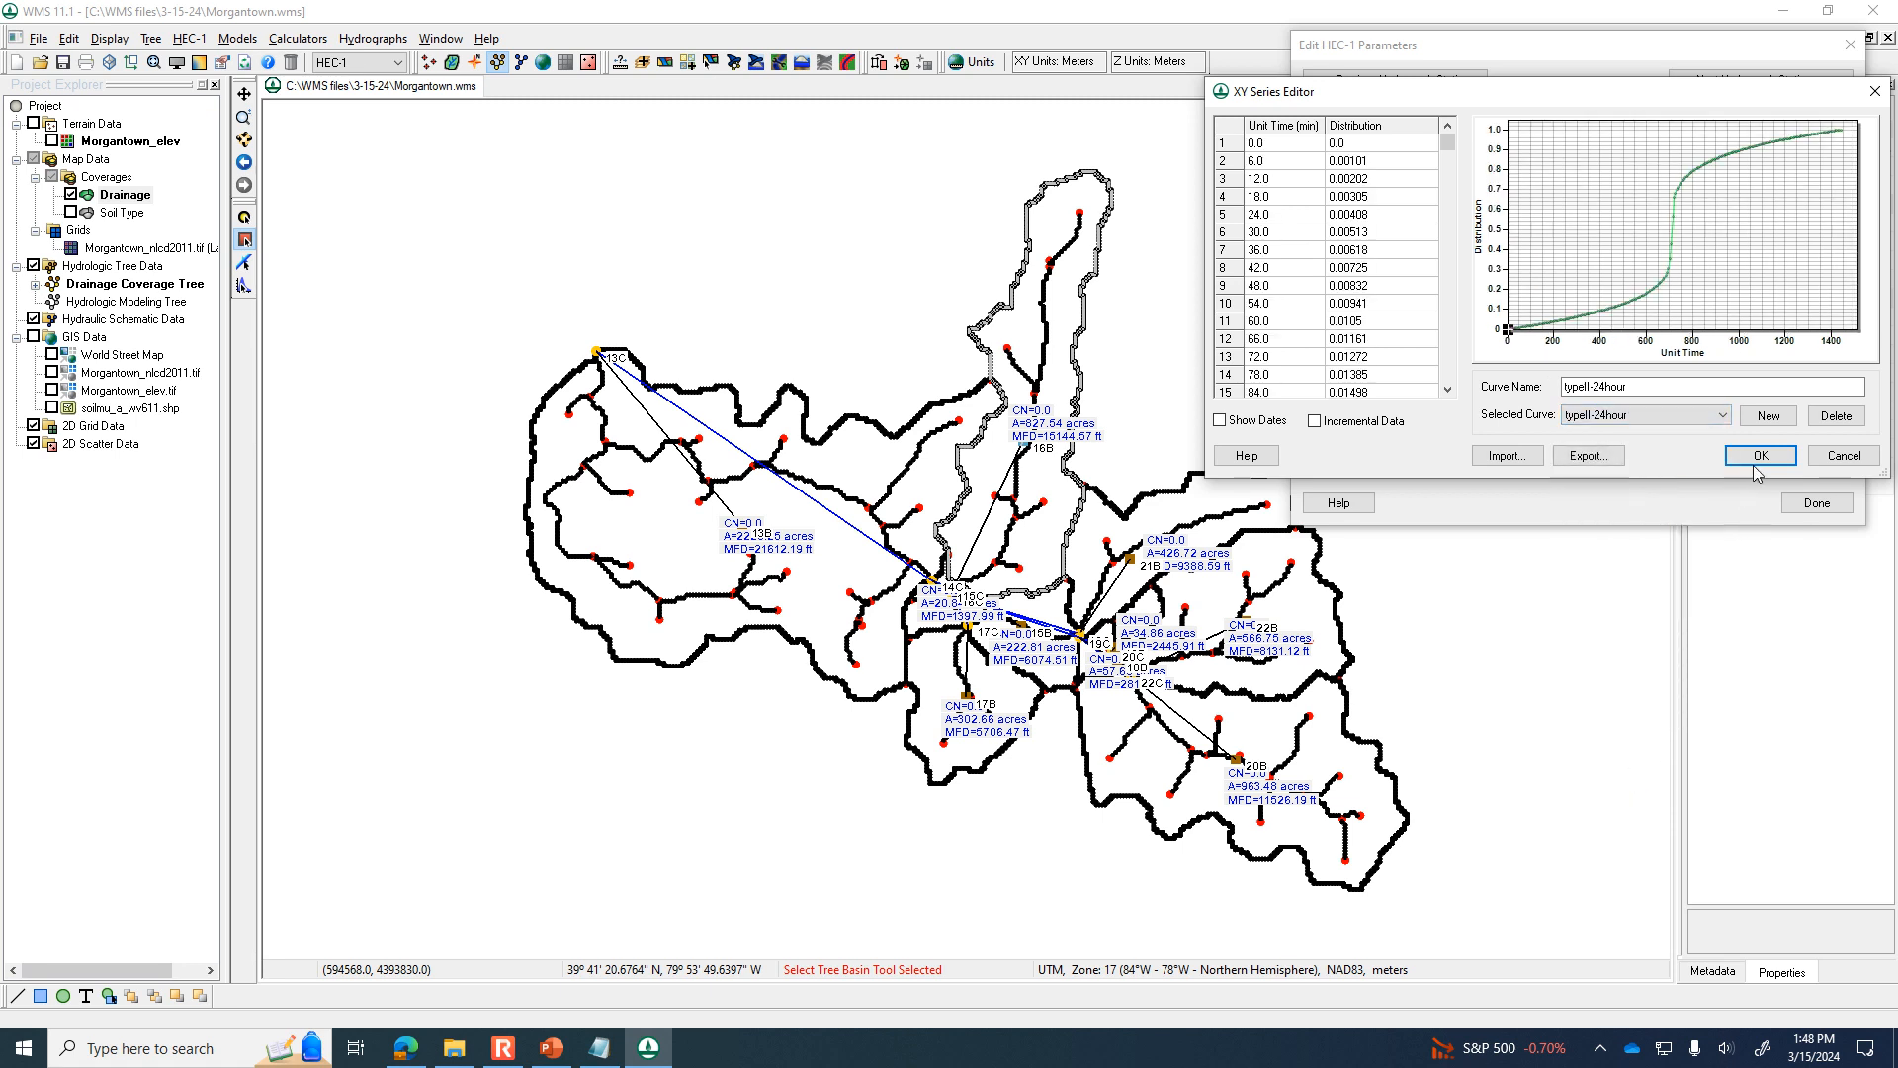
{"action": "left_click", "coordinate": [1757, 461]}
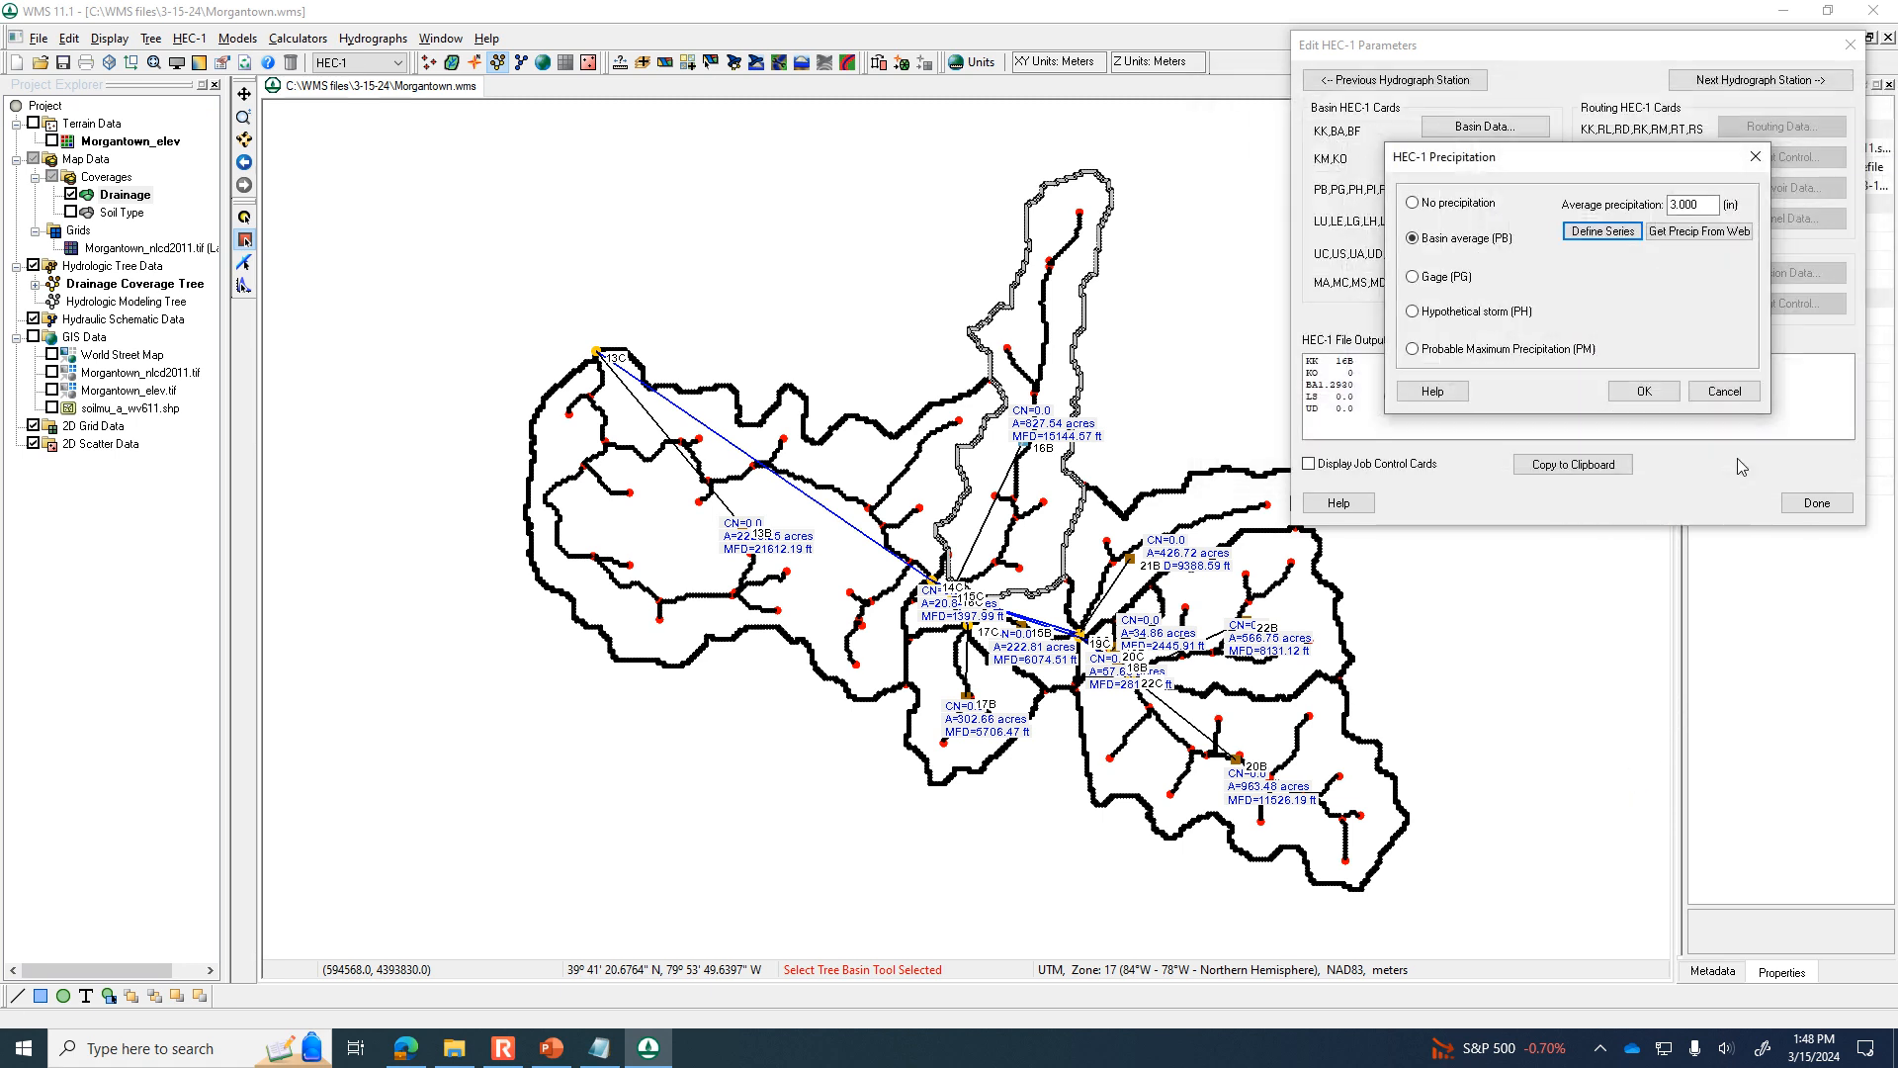
{"action": "left_click", "coordinate": [1645, 392]}
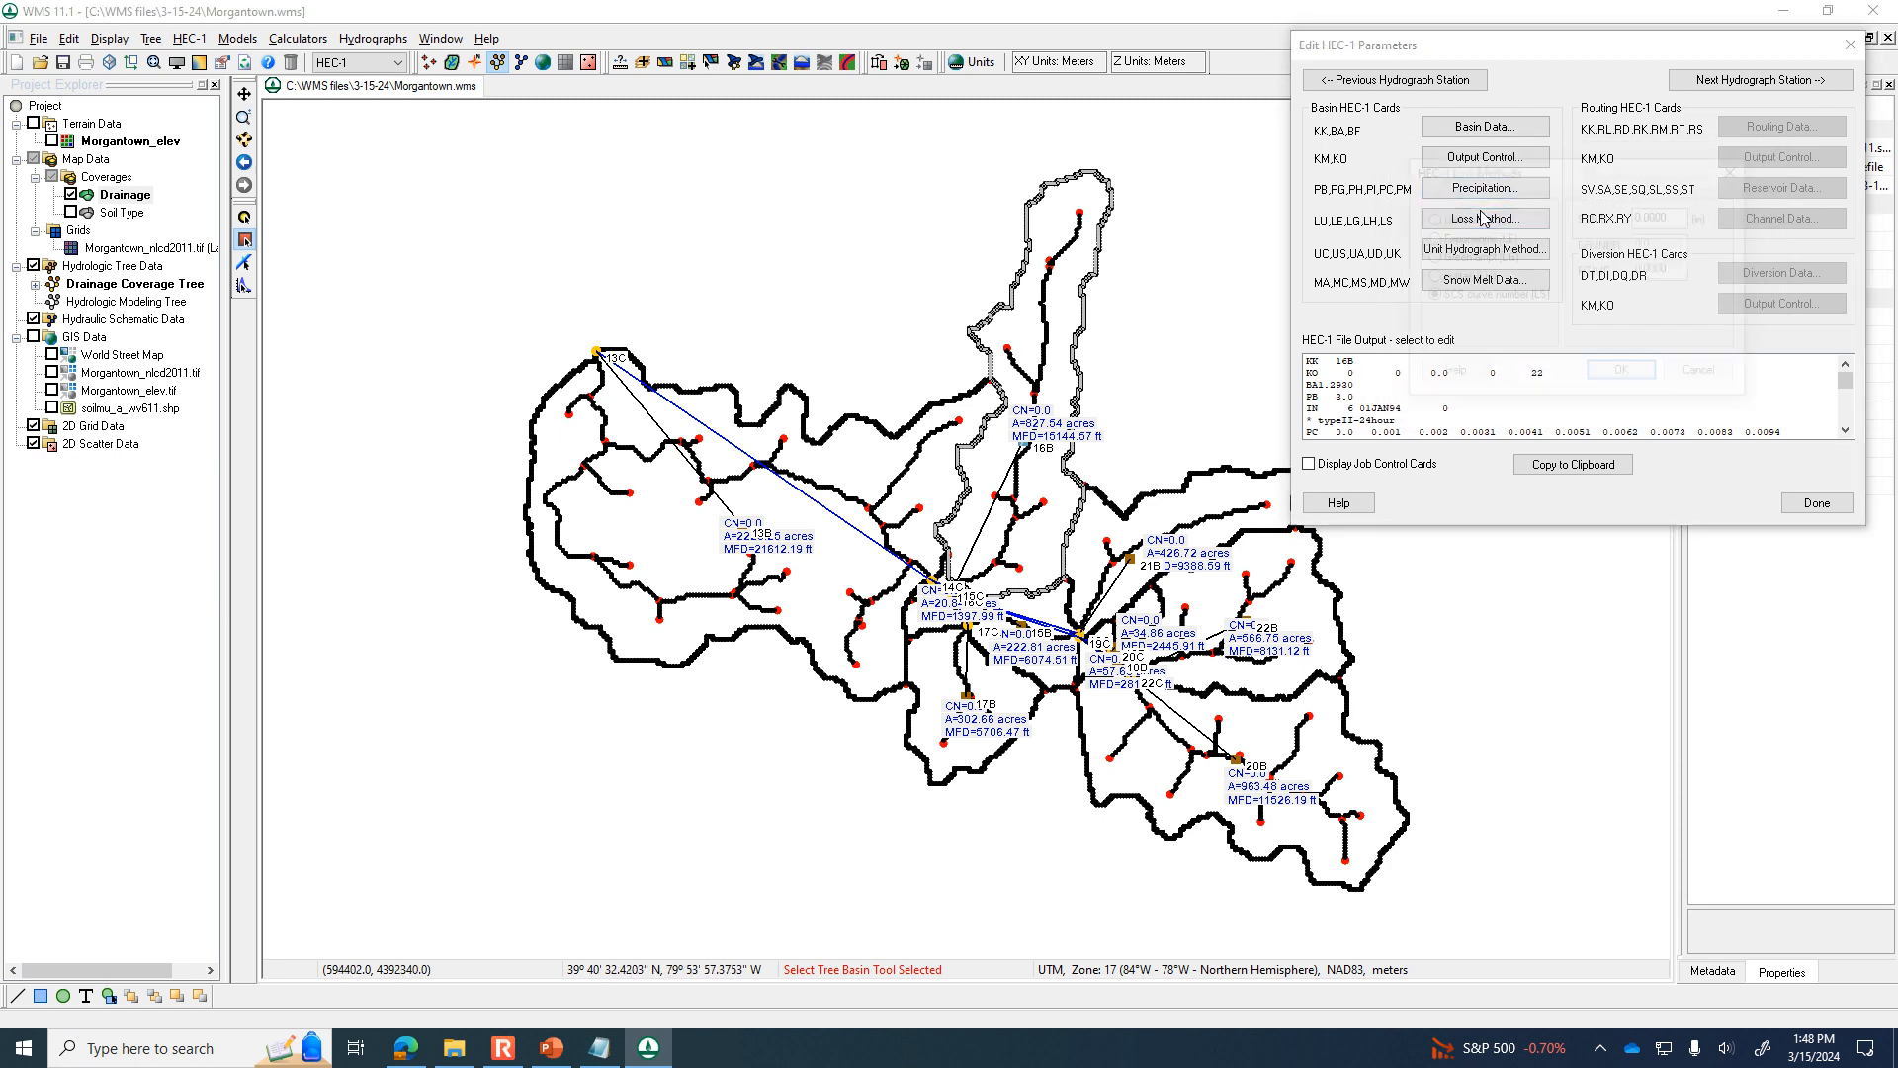
Set the SCS curve number to 68 in basin 16B's loss method.
{"action": "left_click_drag", "start_coordinate": [1665, 245], "coordinate": [1516, 218]}
{"action": "type", "text": "68"}
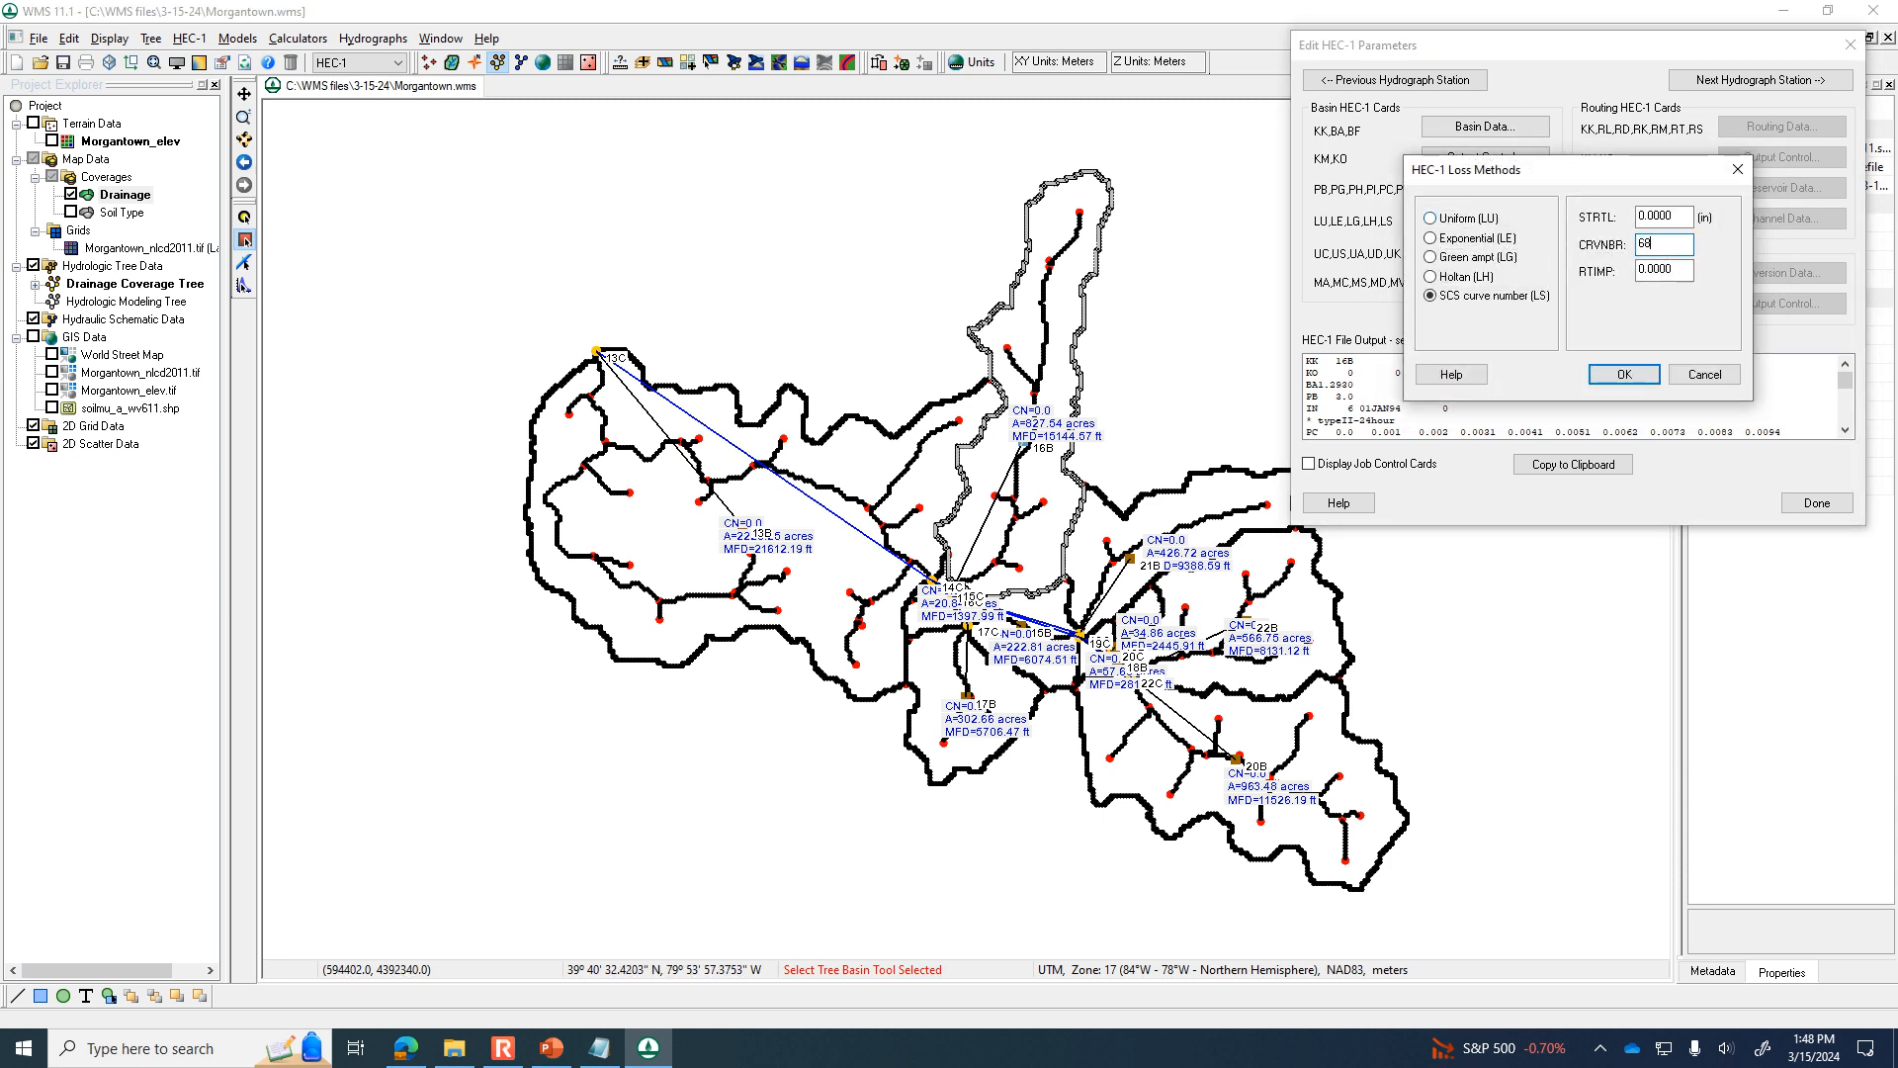
{"action": "left_click", "coordinate": [1624, 373]}
Compute the lag time for basin 16B's SCS dimensionless unit hydrograph from basin data with the SCS Method, and finish editing its parameters.
{"action": "left_click", "coordinate": [1457, 251]}
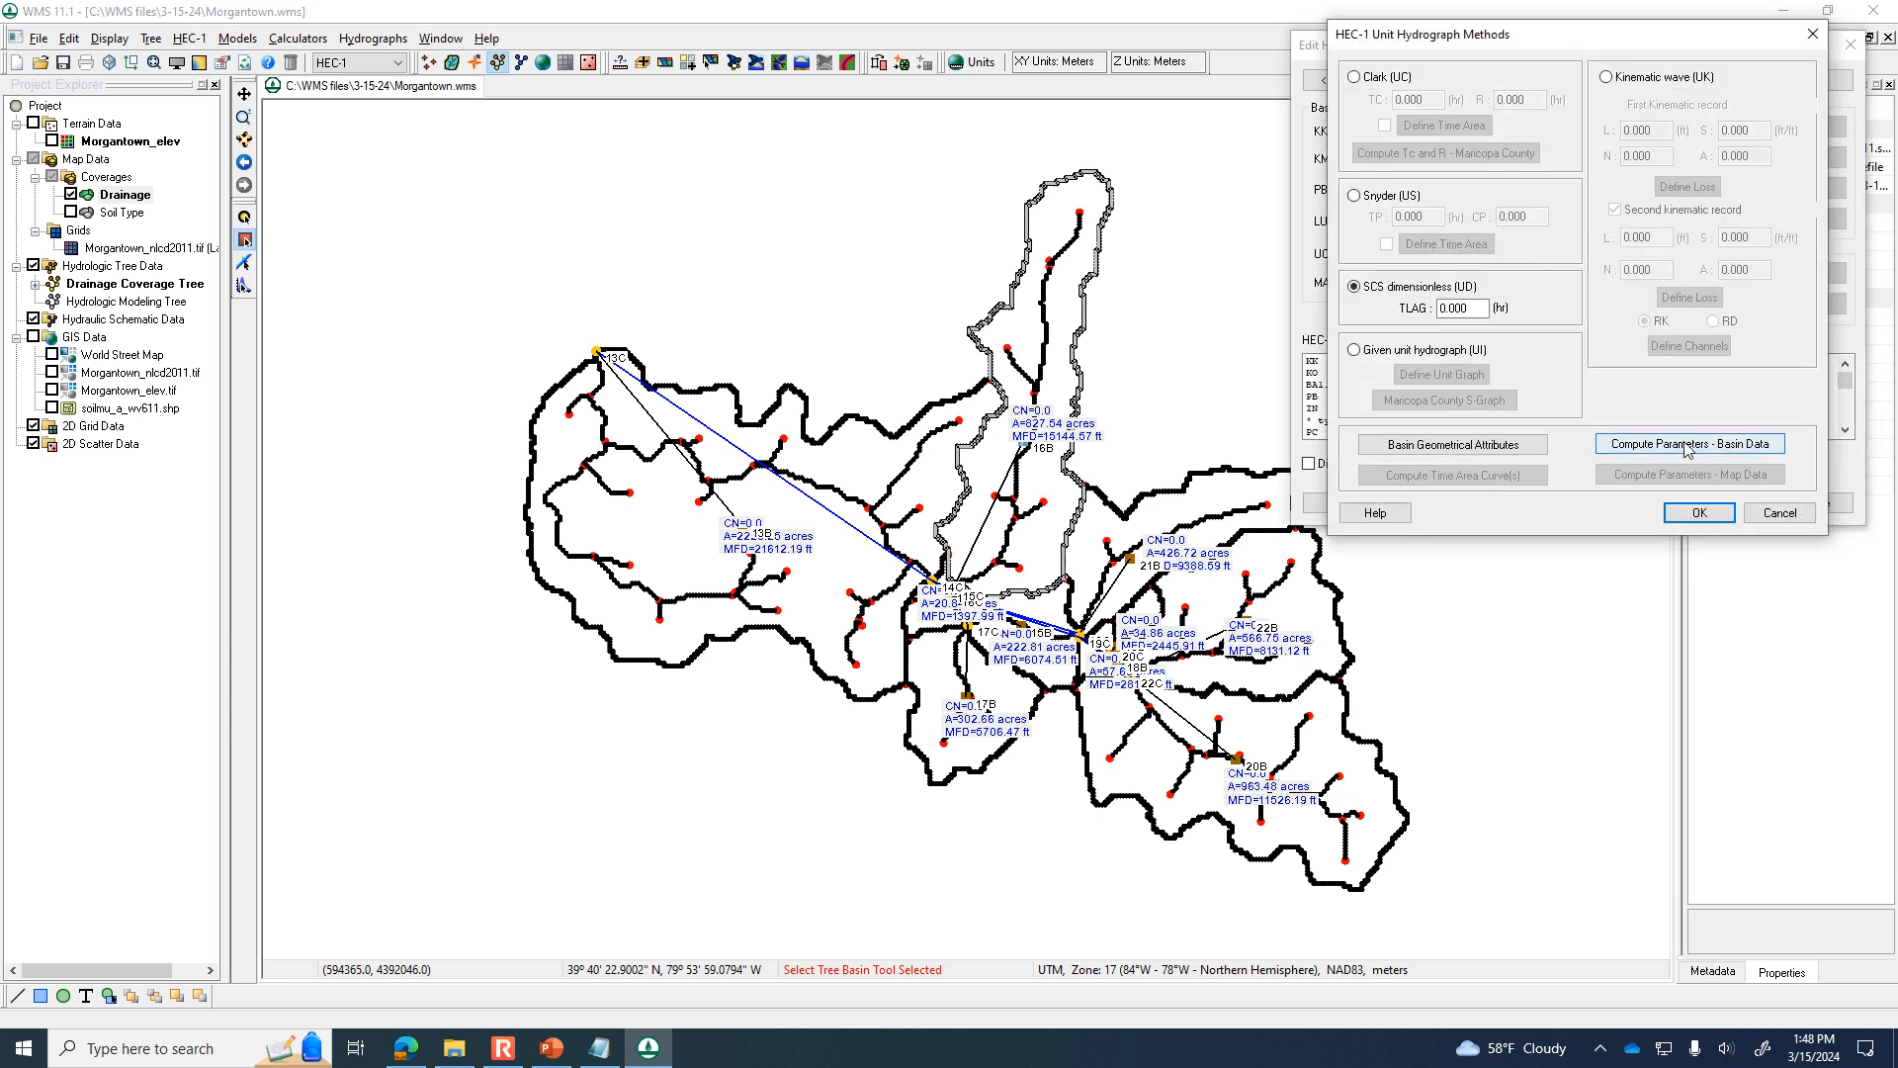
{"action": "left_click", "coordinate": [1686, 446]}
{"action": "left_click", "coordinate": [1681, 314]}
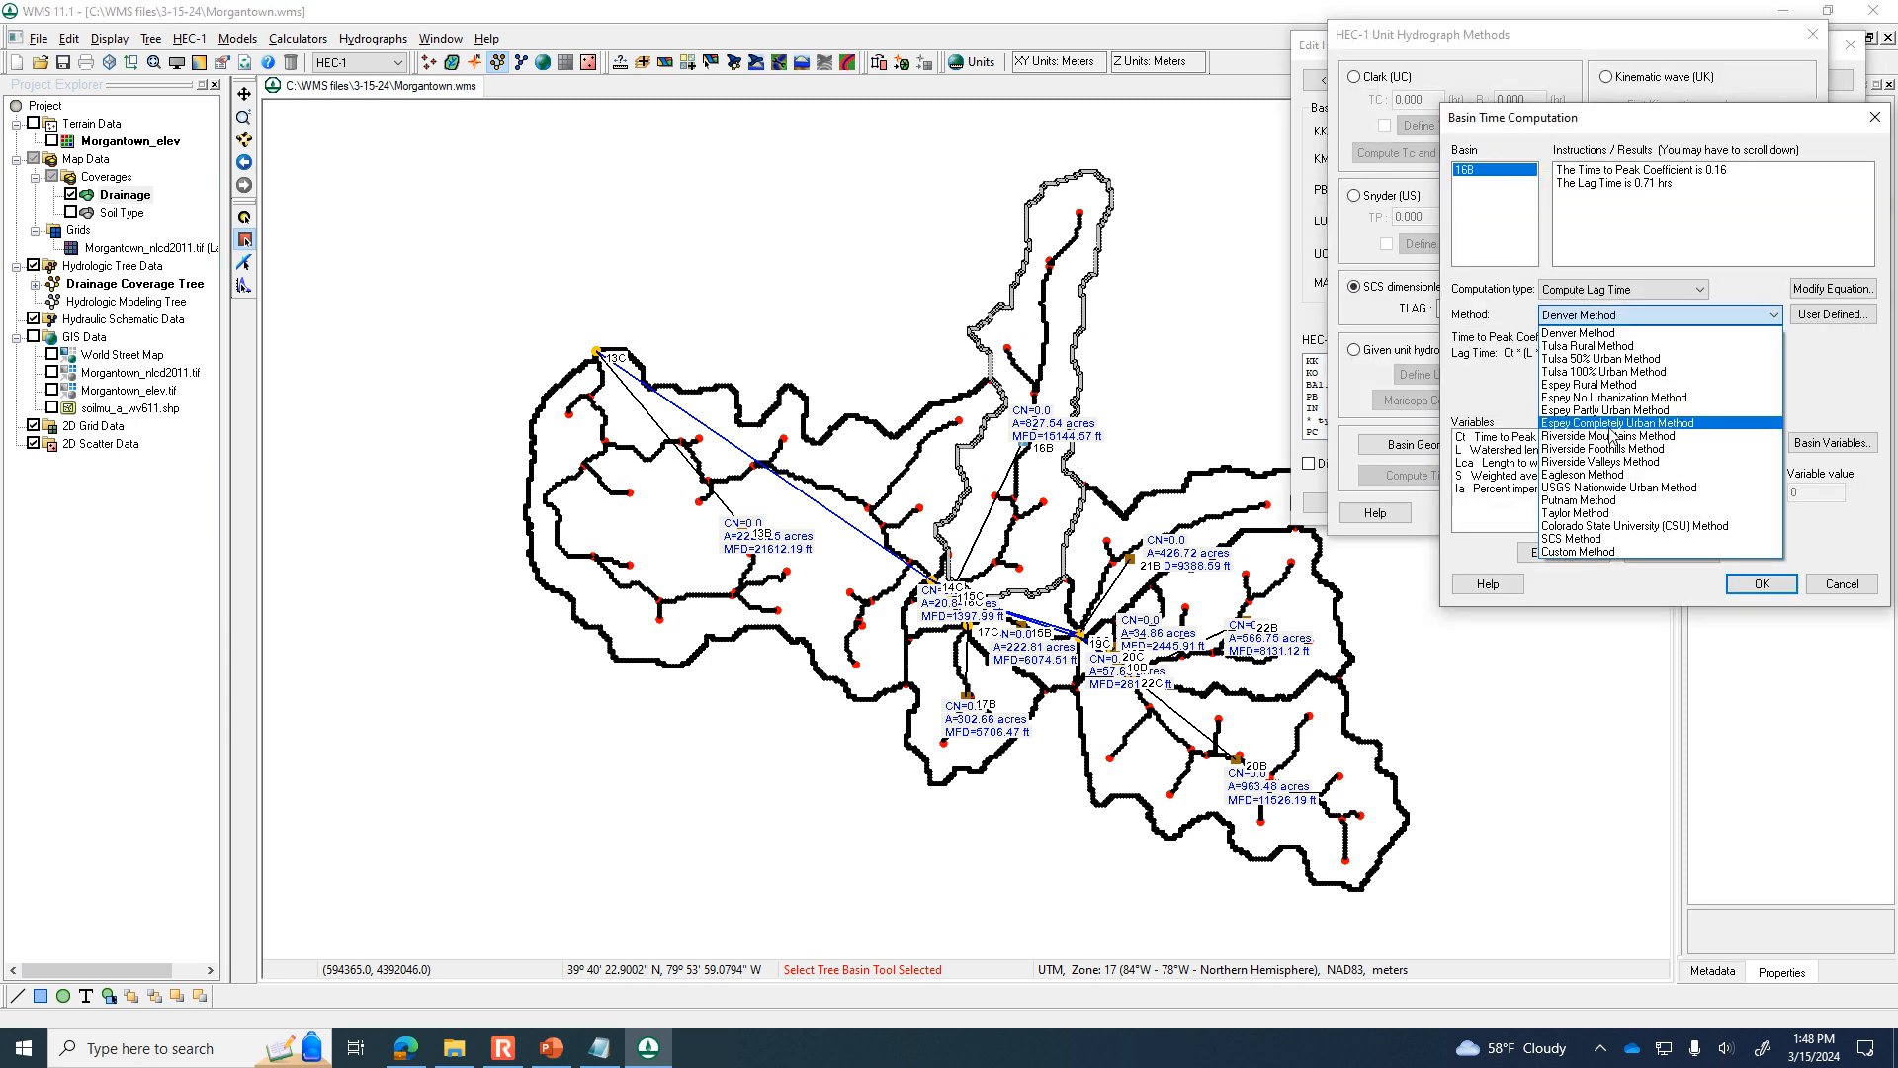
{"action": "left_click", "coordinate": [1619, 526]}
{"action": "left_click", "coordinate": [1661, 315]}
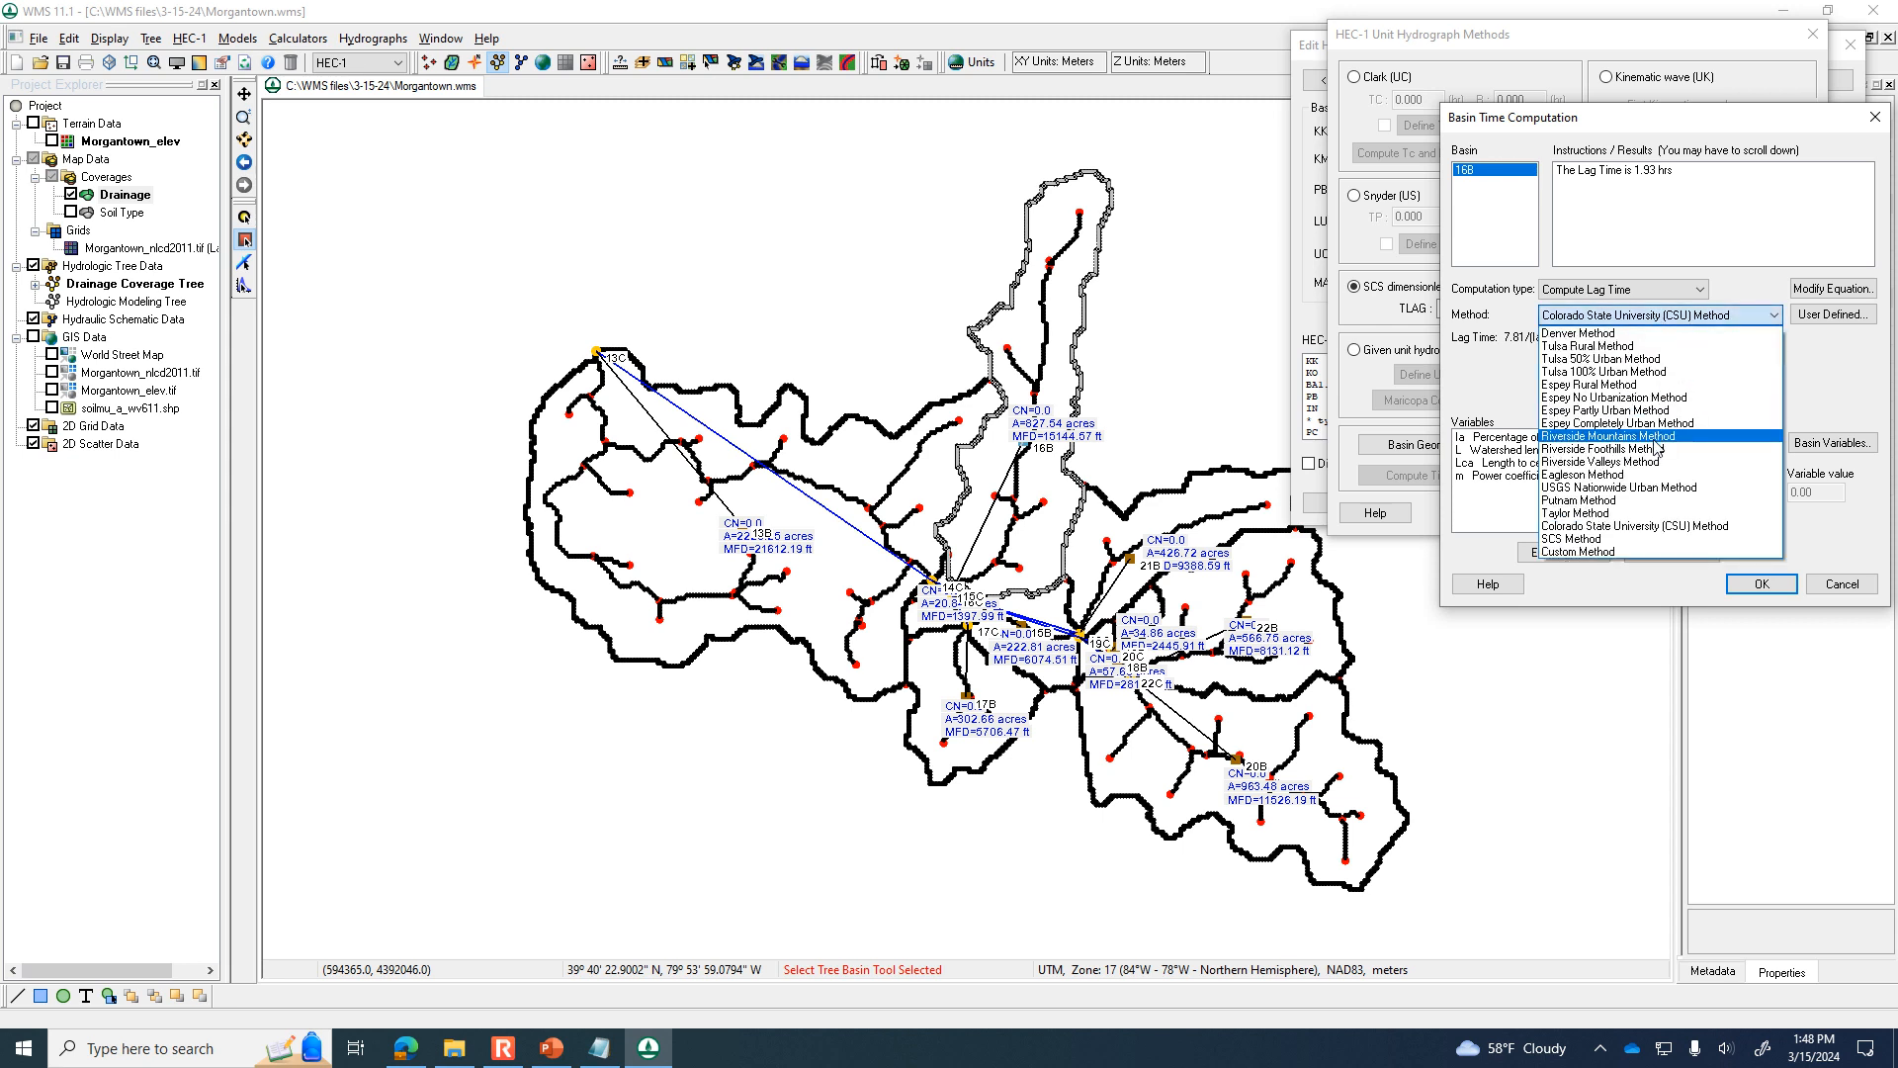
{"action": "left_click", "coordinate": [1637, 540]}
{"action": "left_click", "coordinate": [1742, 583]}
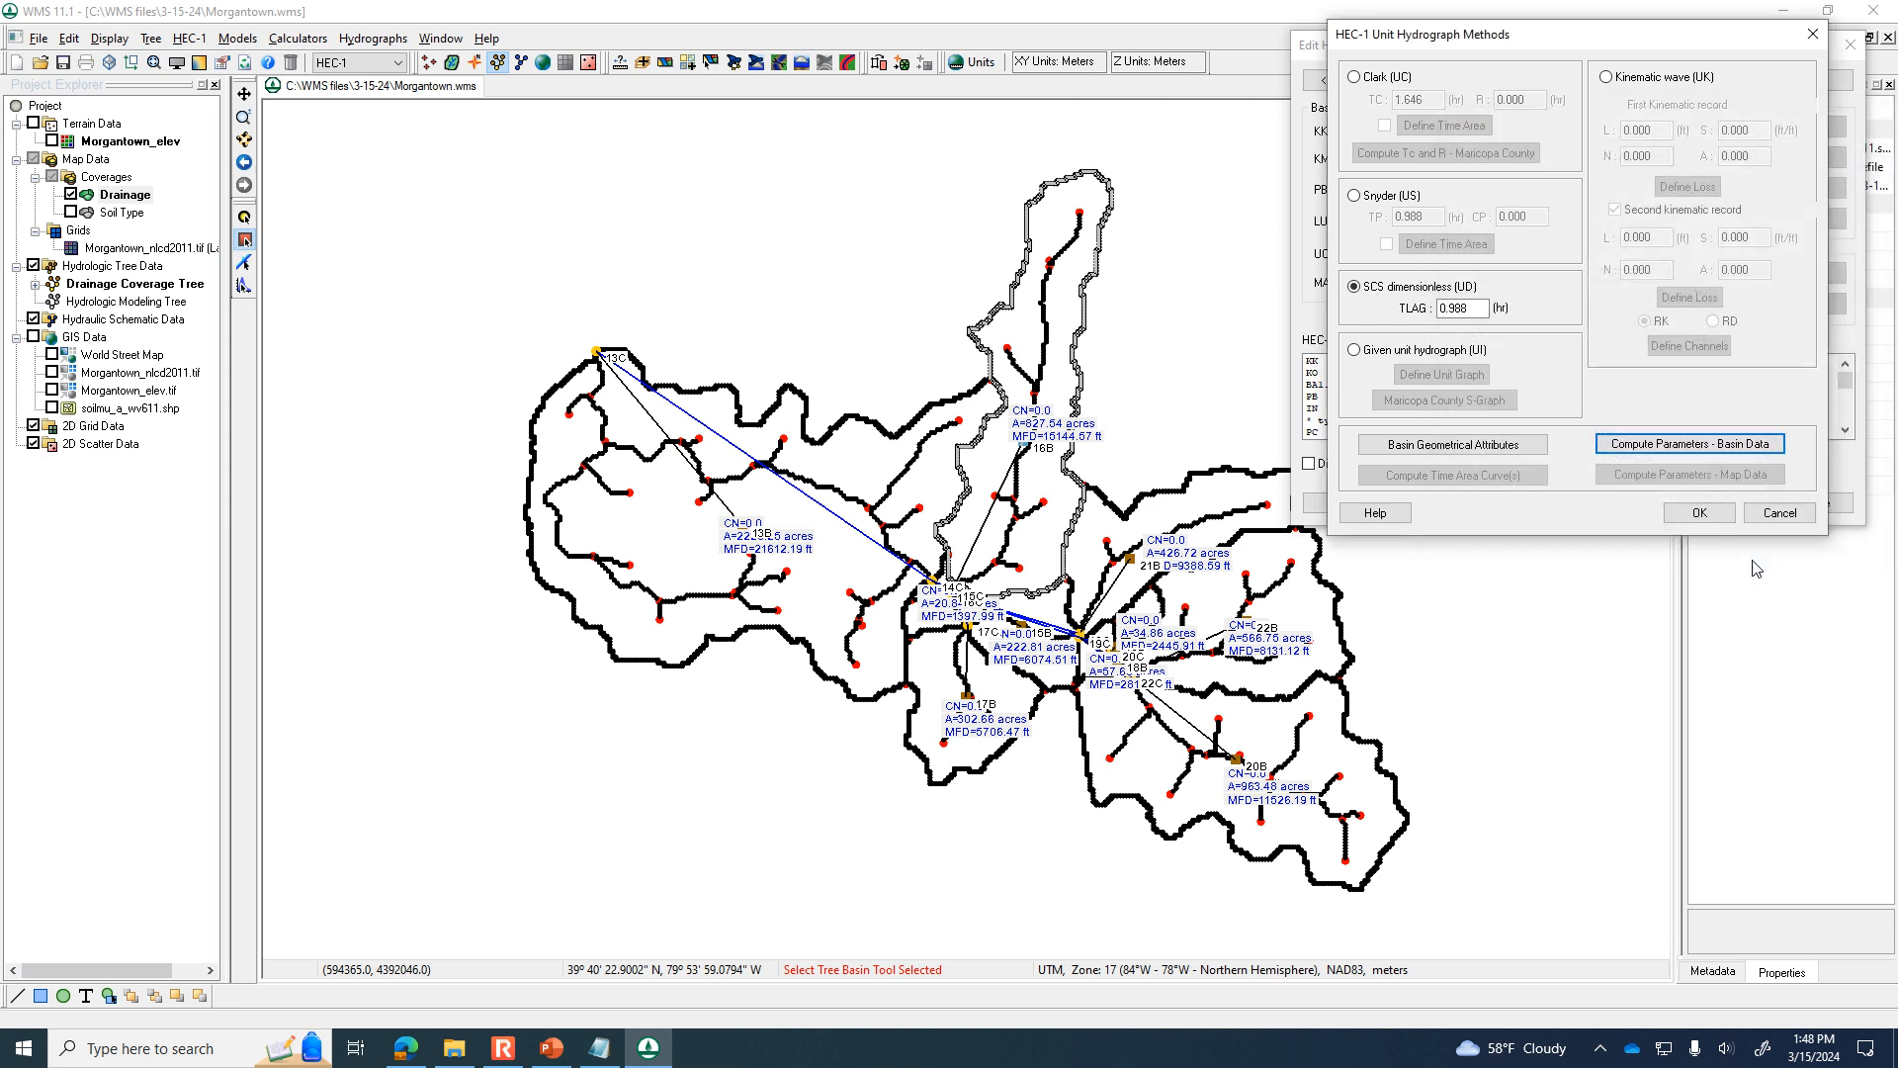
{"action": "left_click", "coordinate": [1726, 514]}
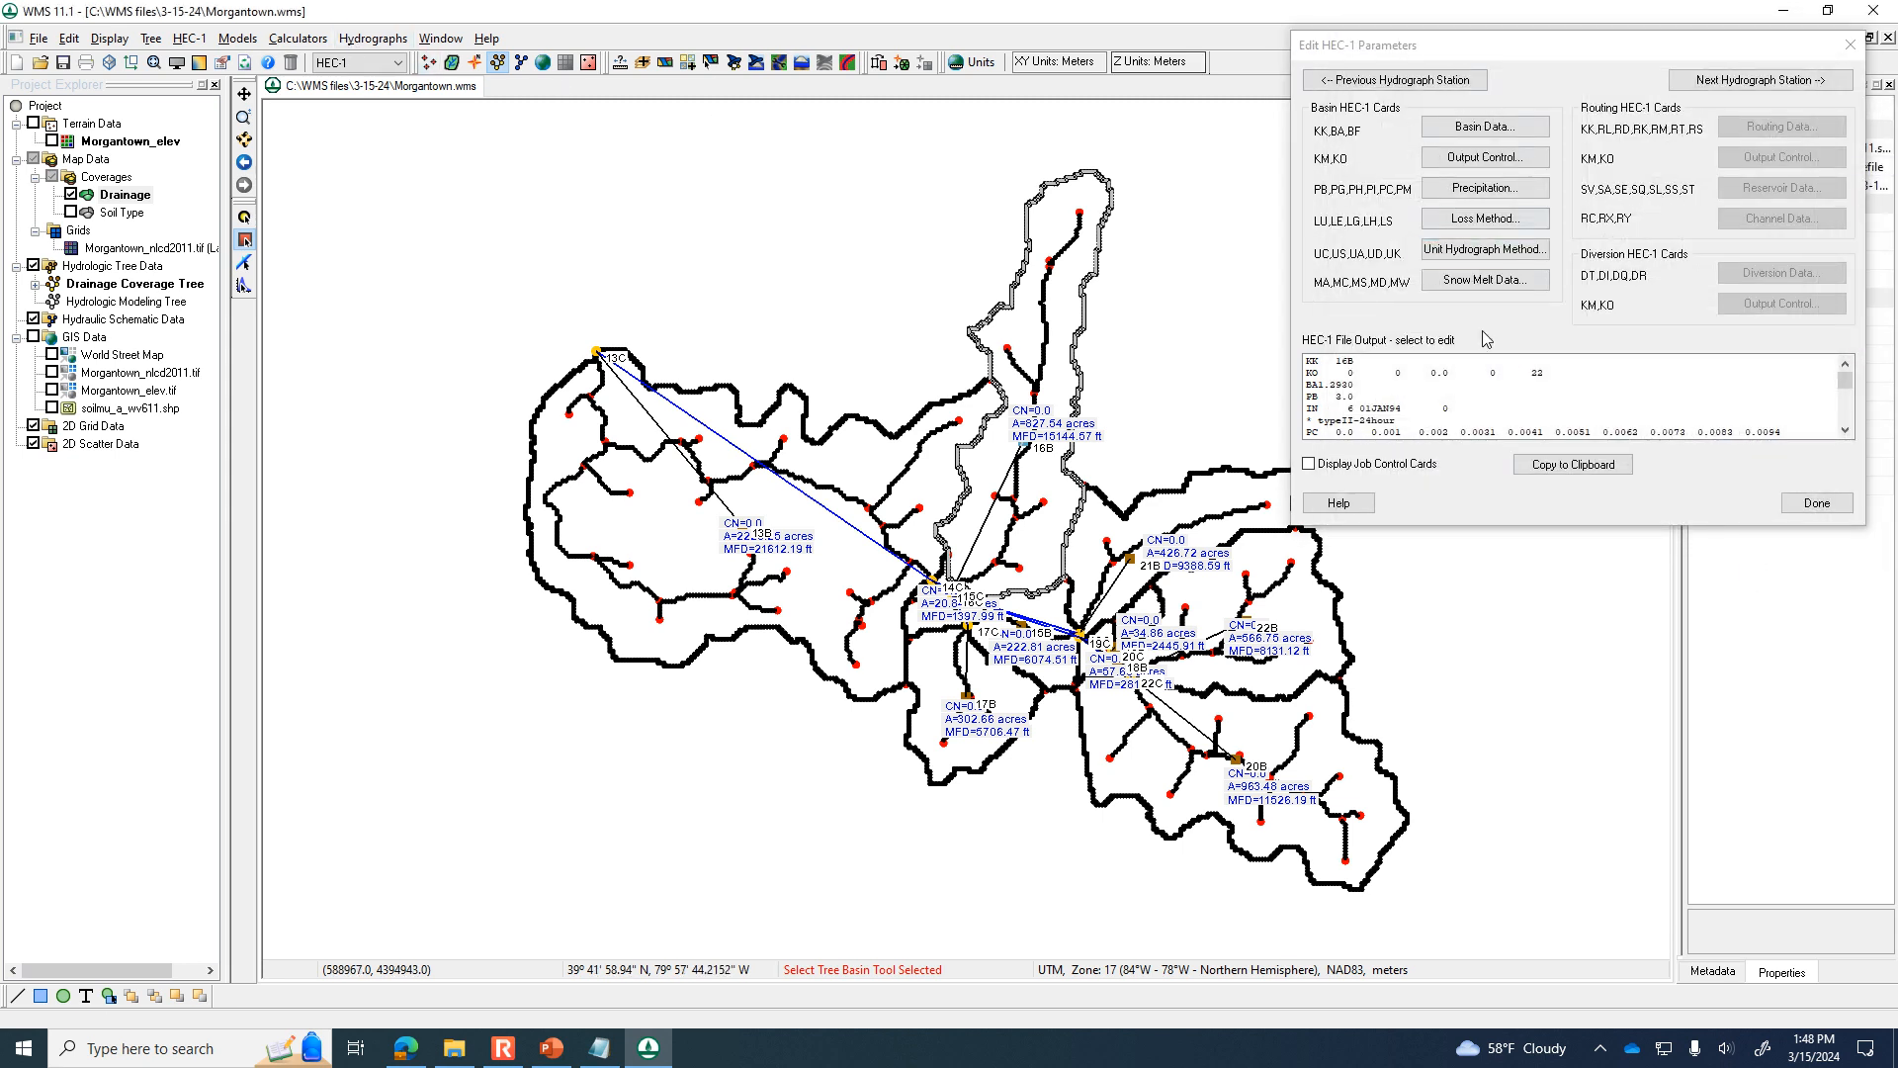
{"action": "left_click", "coordinate": [1816, 502]}
Run the HEC-1 simulation for the subdivided watershed and load its solution.
{"action": "left_click", "coordinate": [370, 37]}
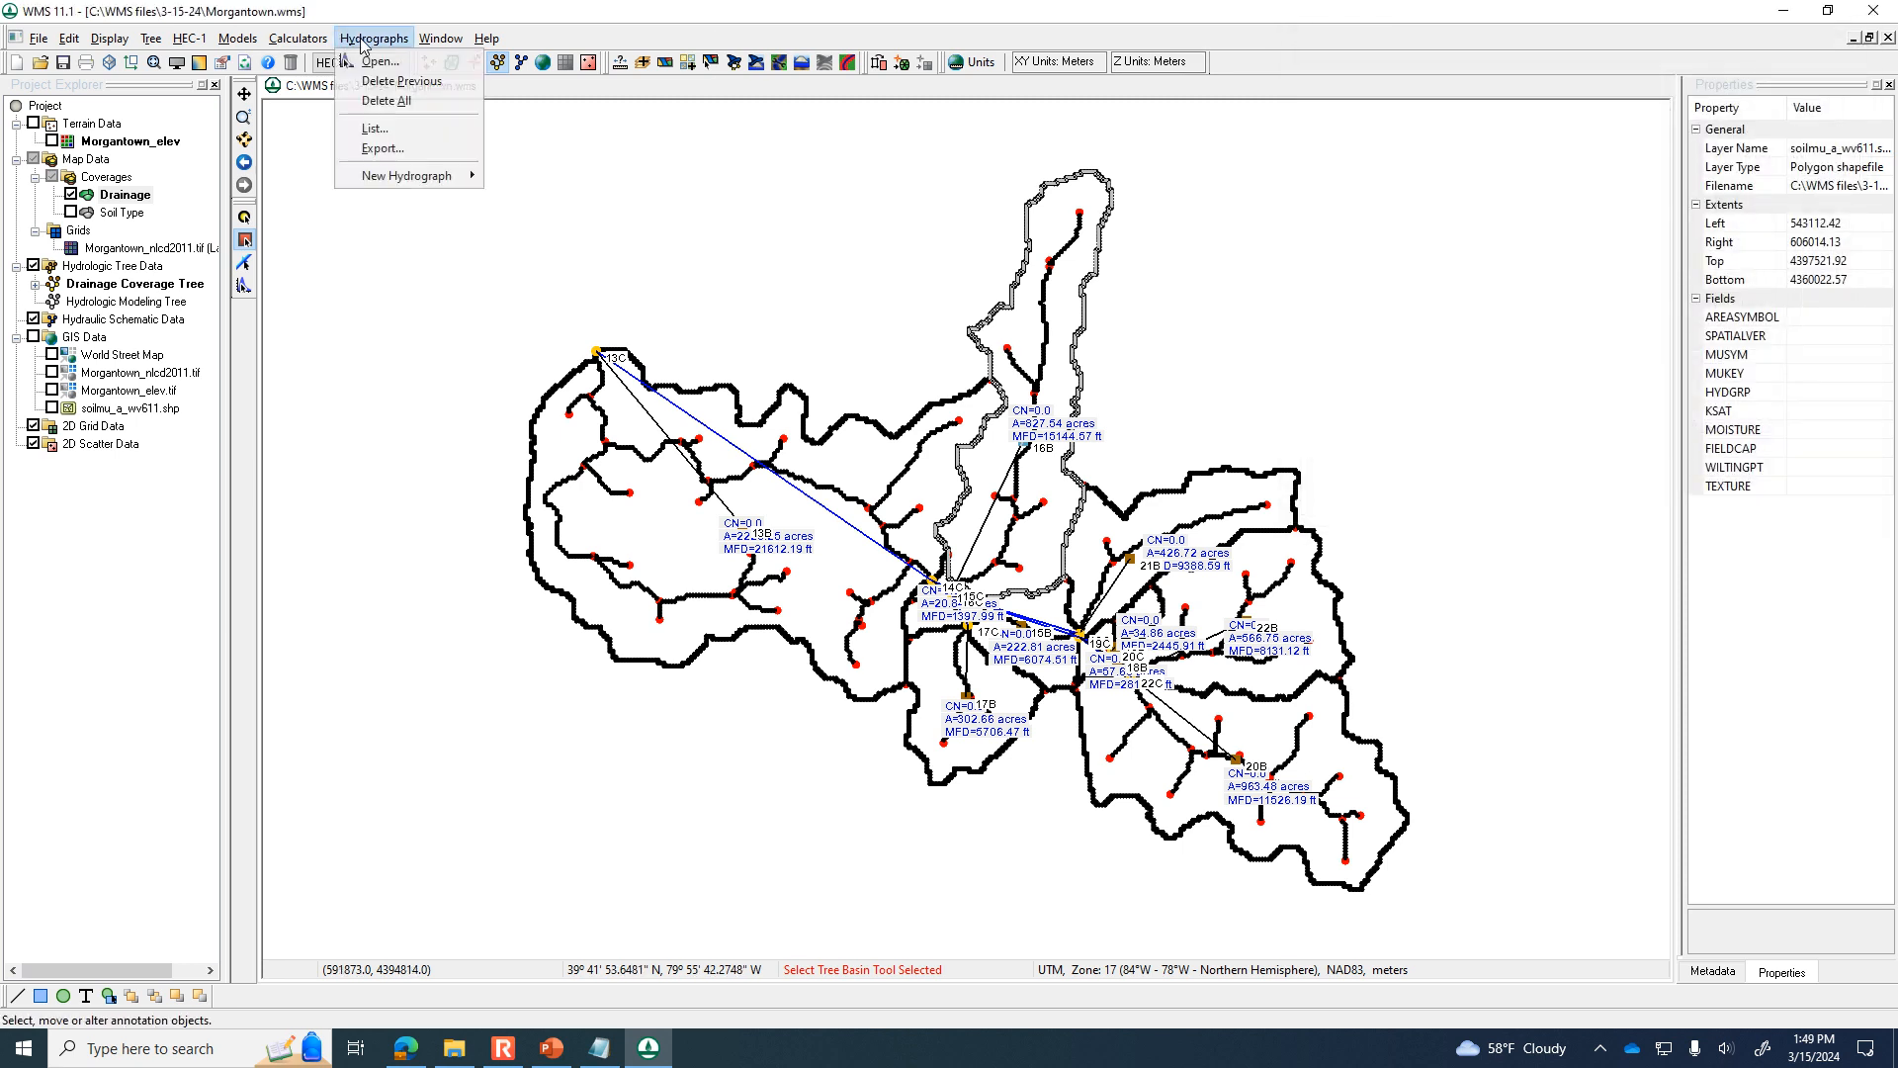
{"action": "mouse_move", "coordinate": [299, 42]}
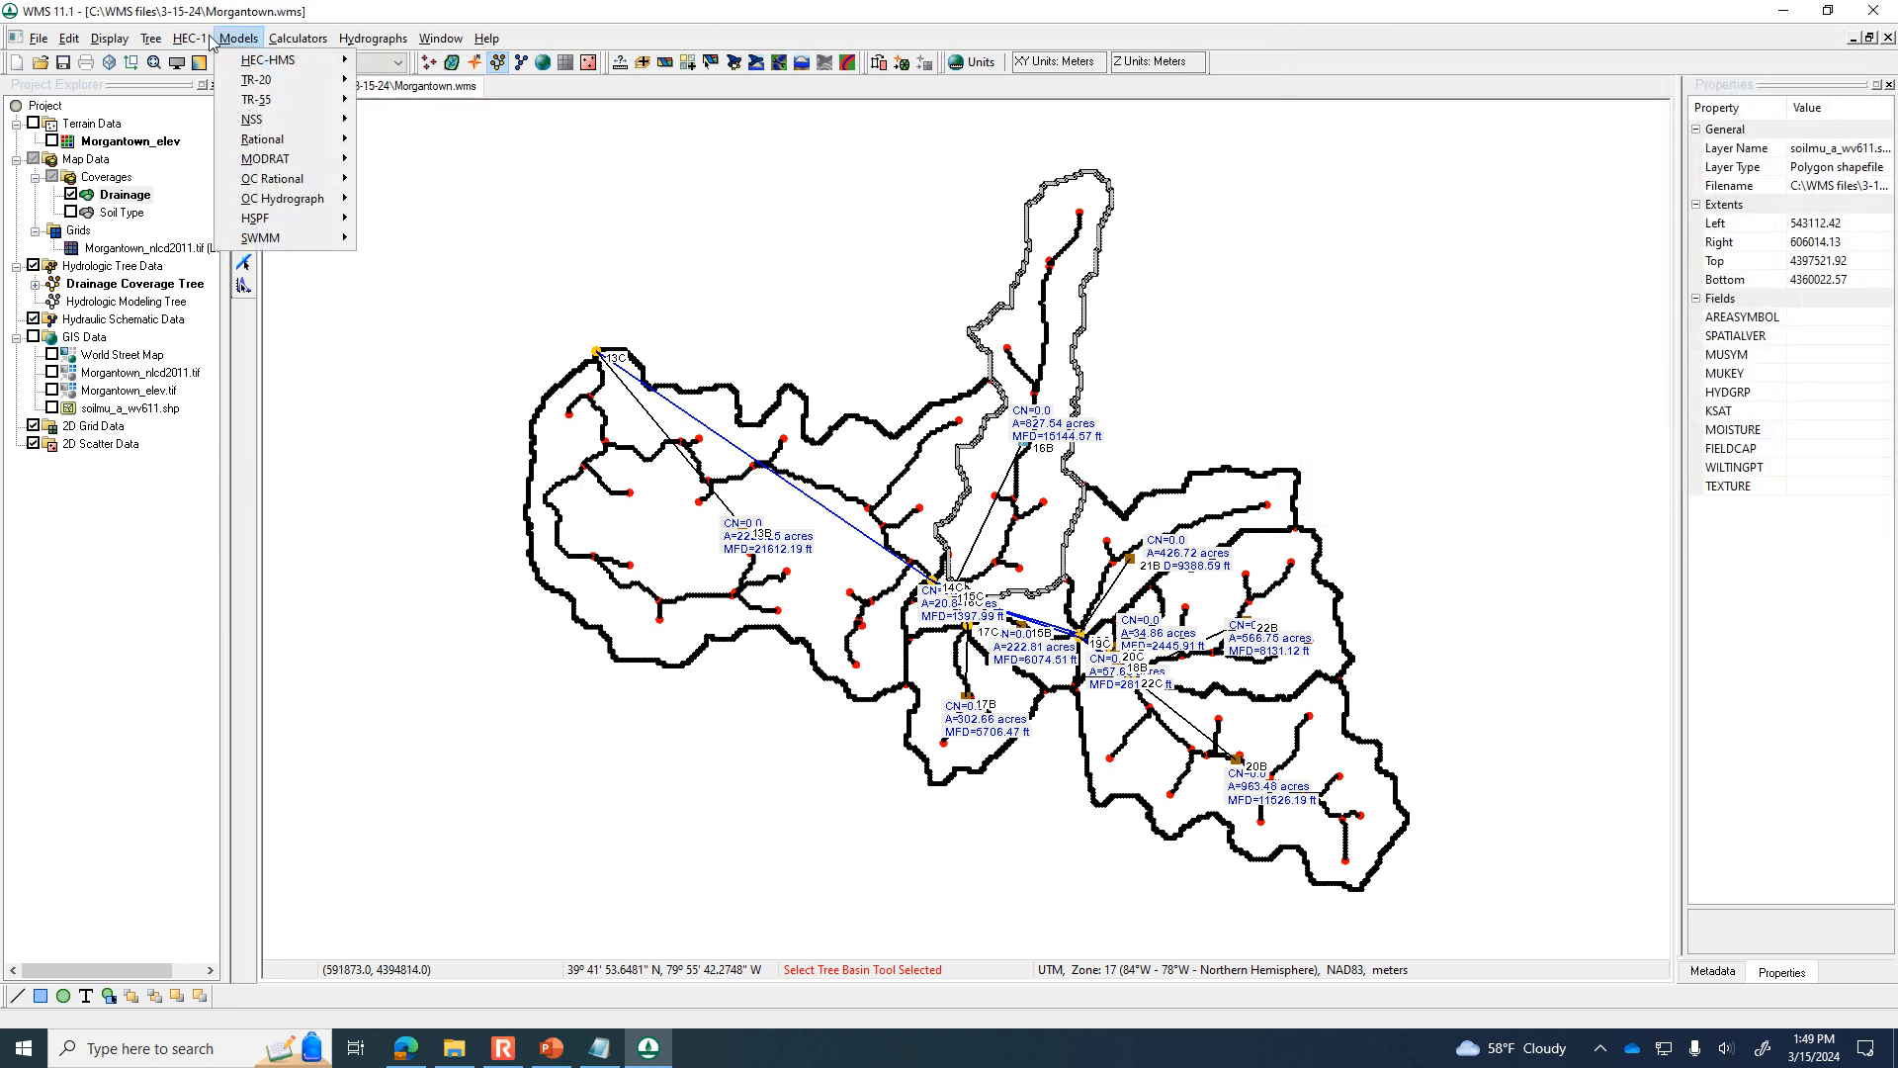
{"action": "mouse_move", "coordinate": [191, 40]}
{"action": "left_click", "coordinate": [238, 120]}
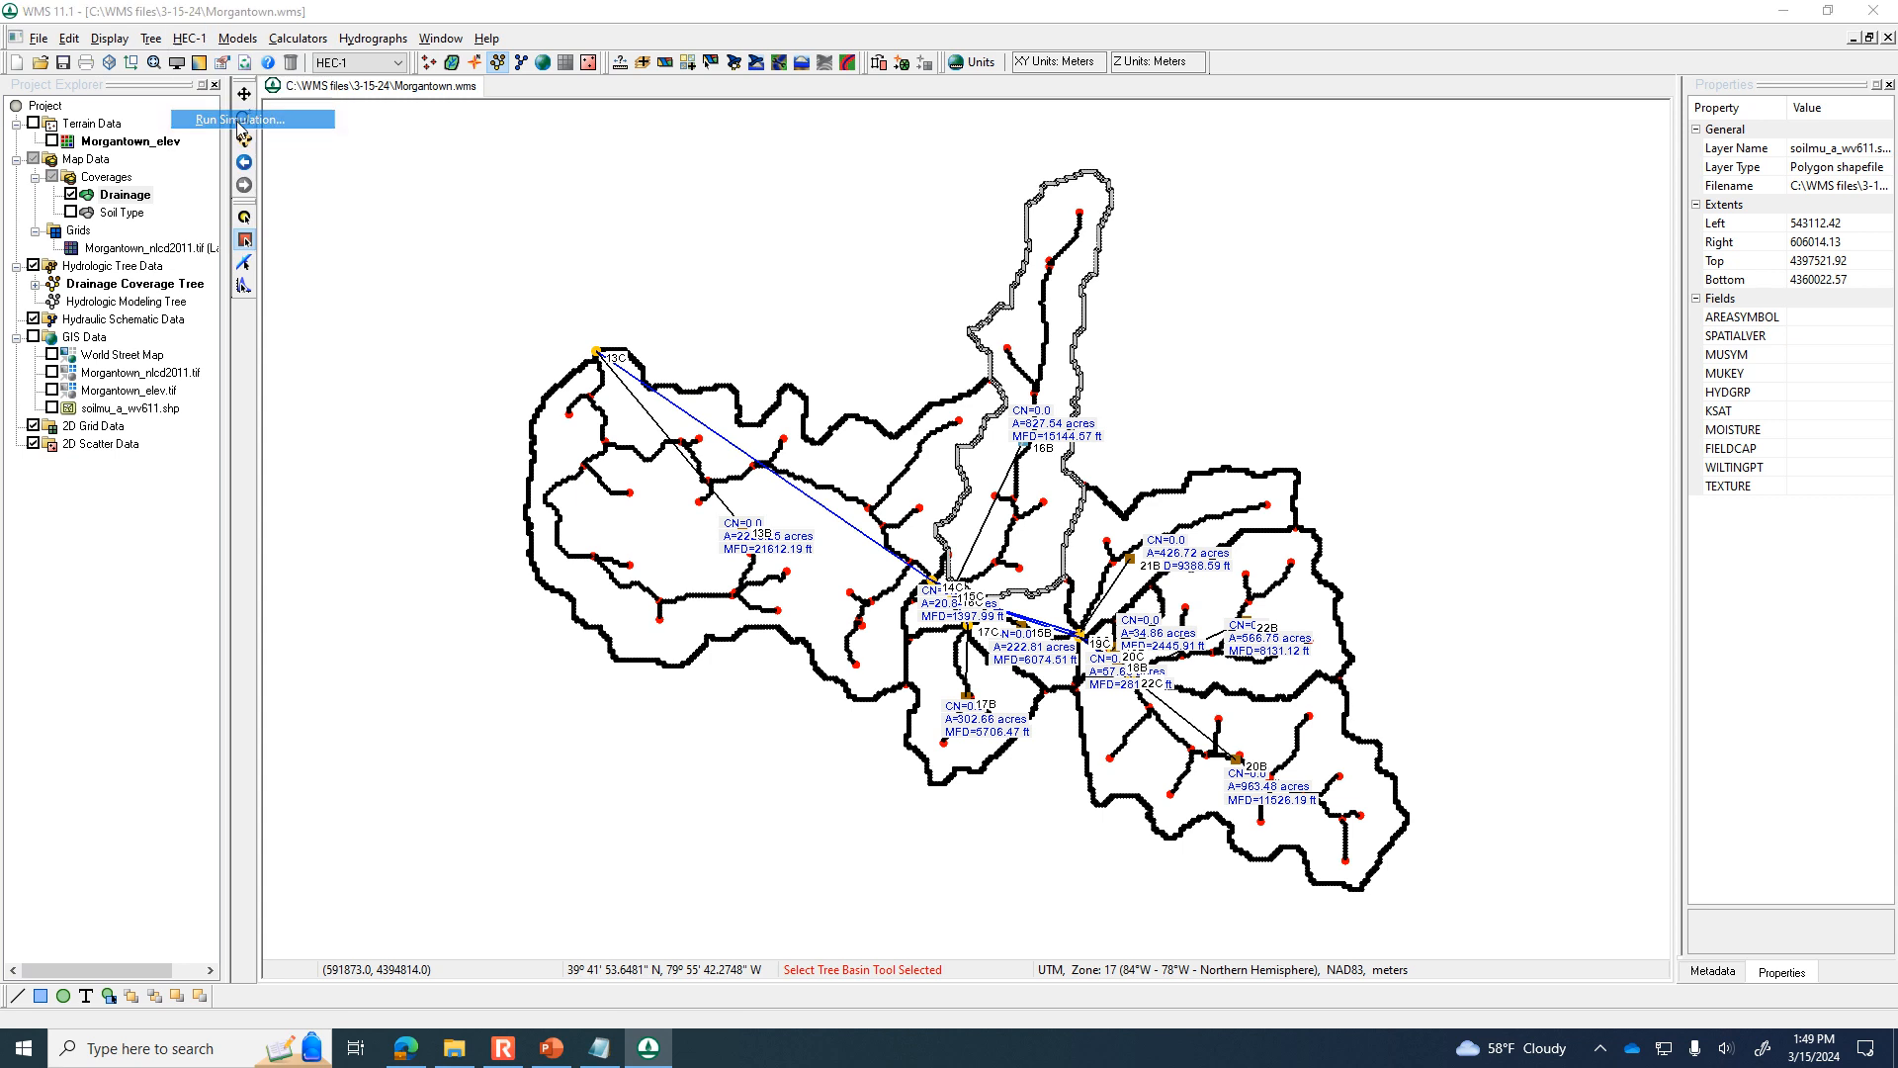
{"action": "left_click", "coordinate": [979, 585]}
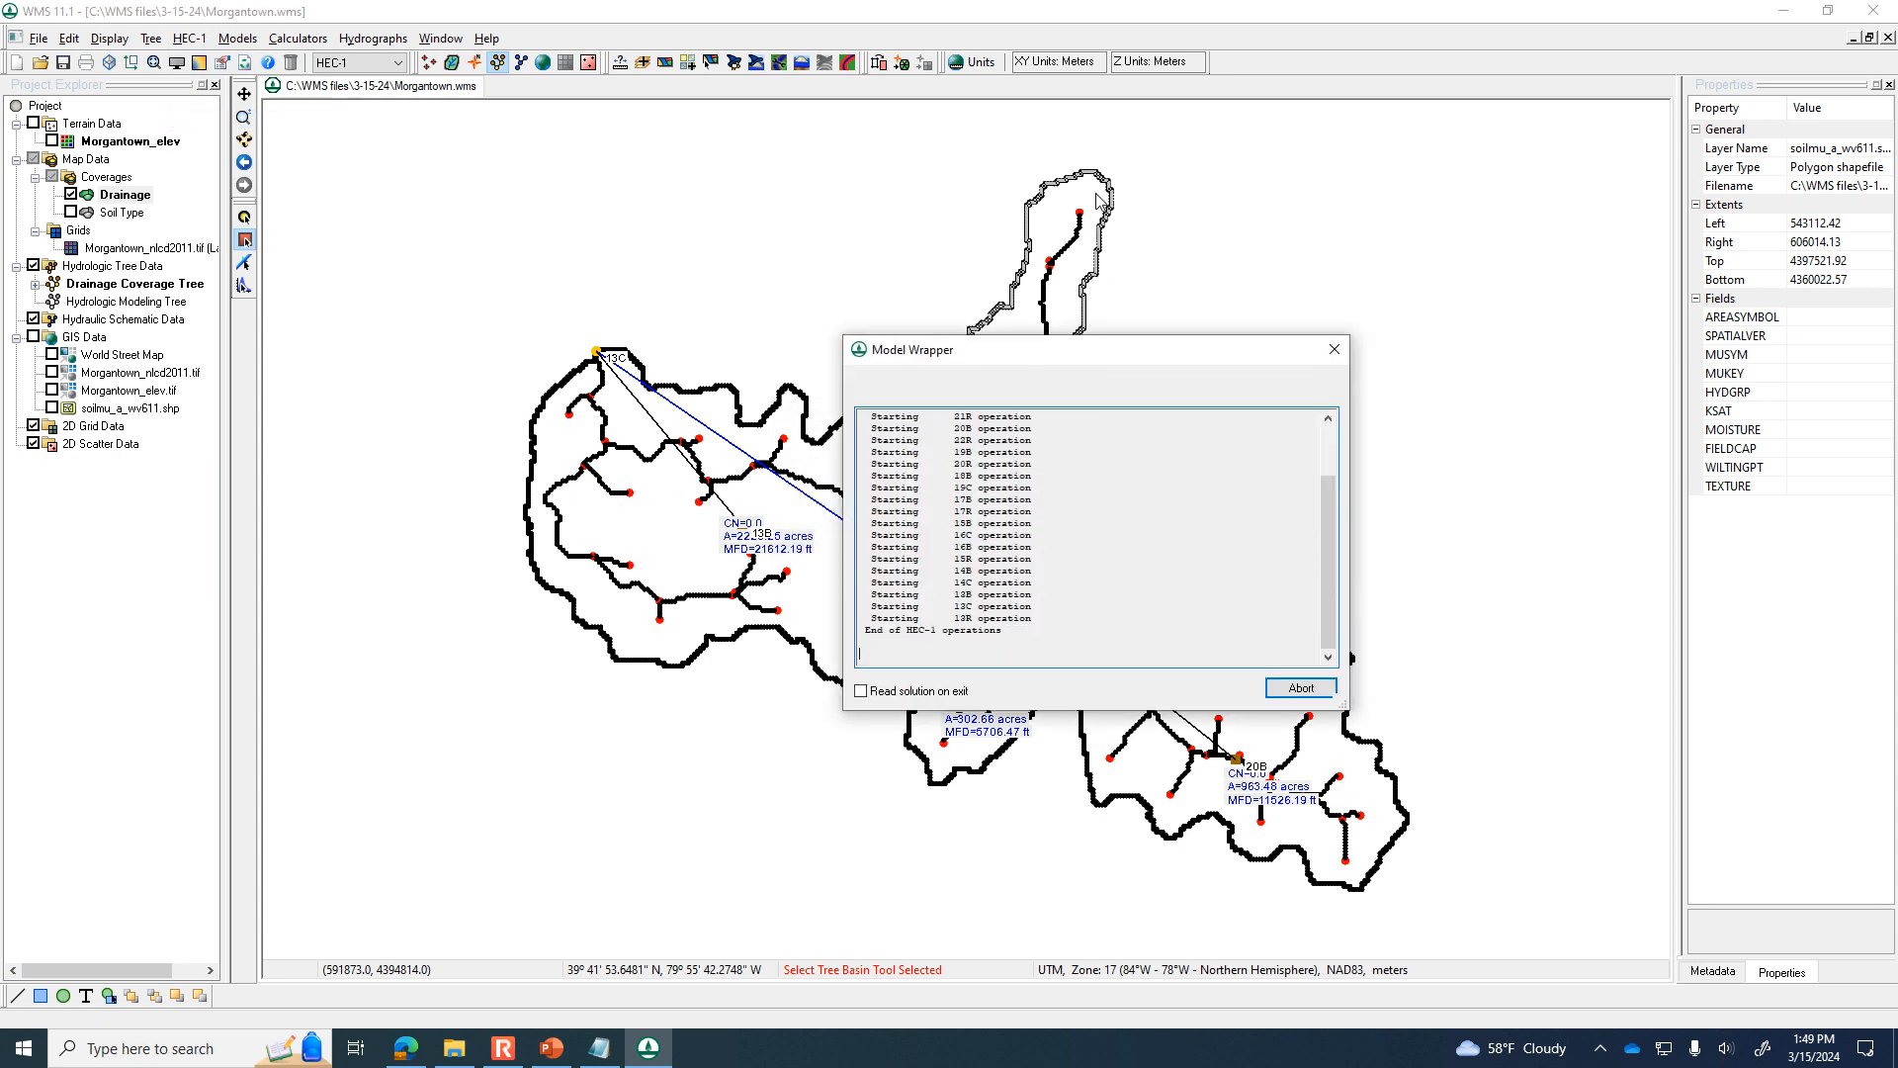
{"action": "left_click", "coordinate": [1311, 684]}
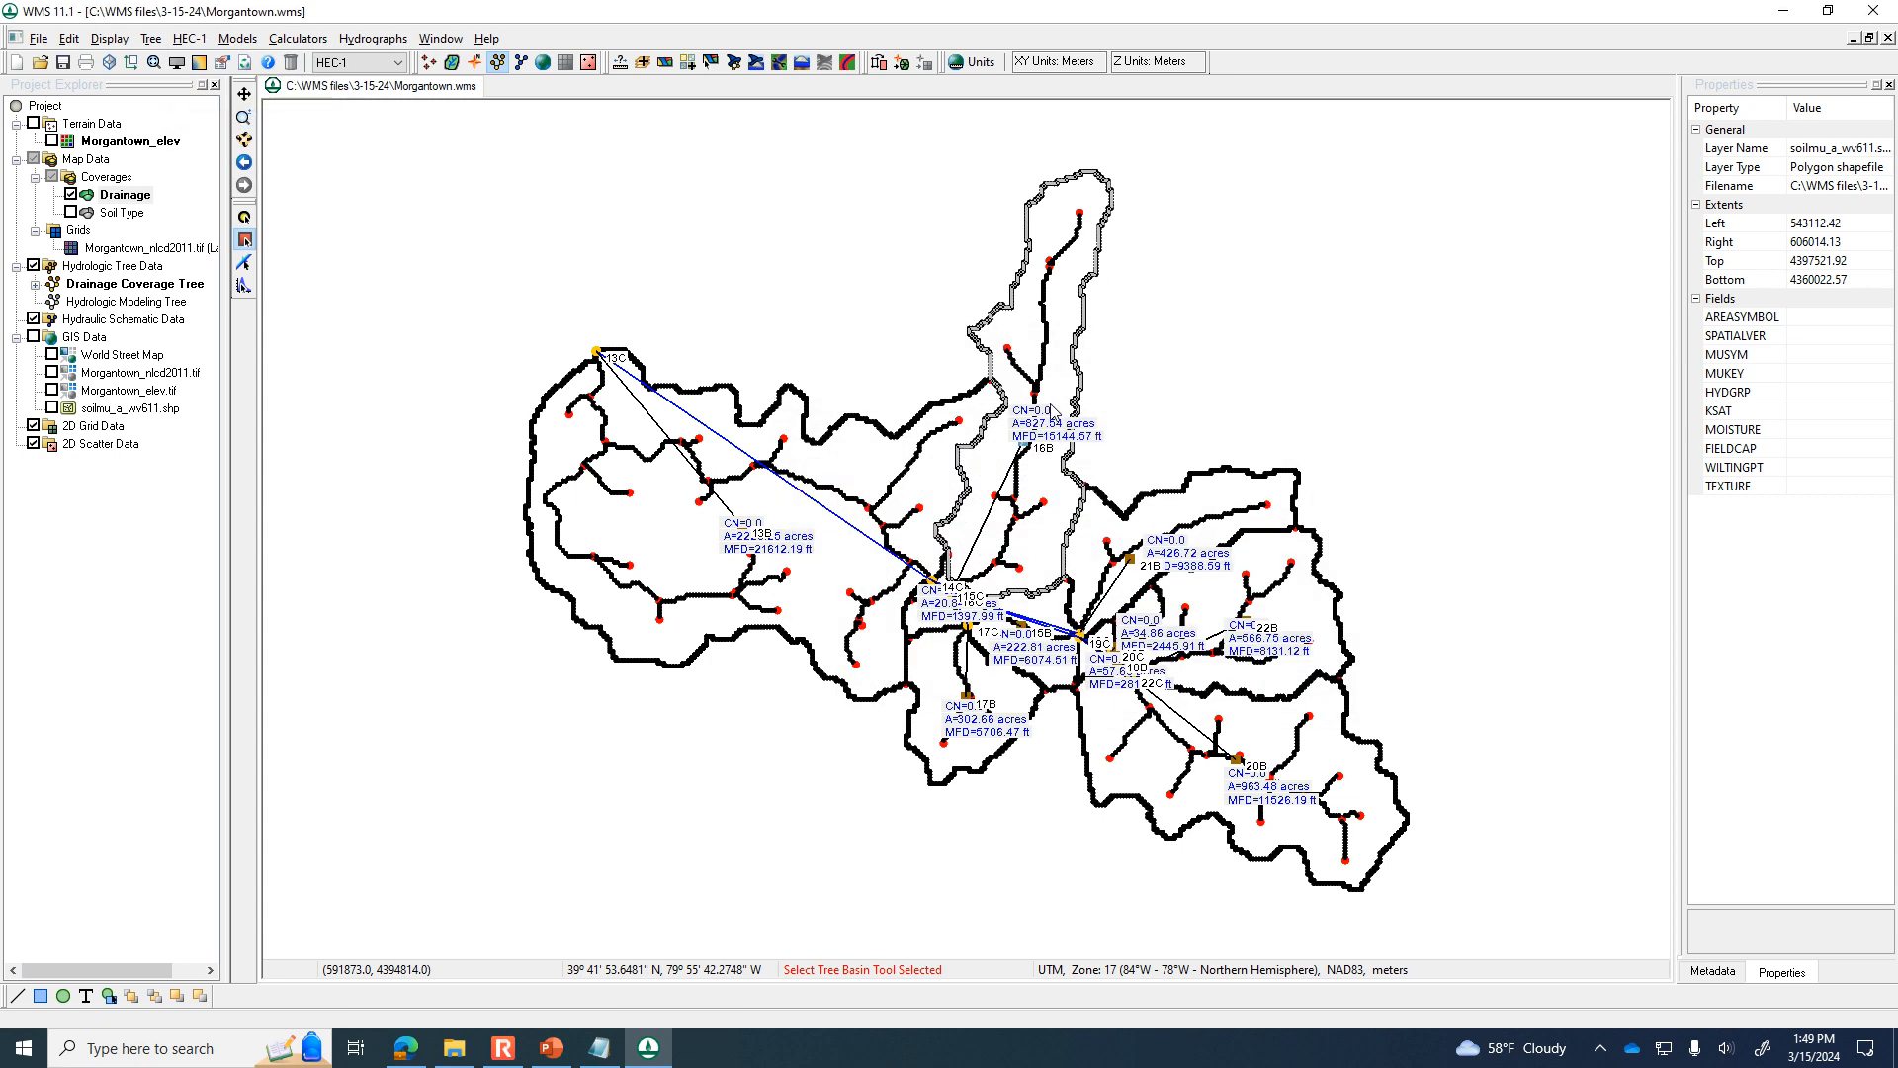
Open basin 16B's hydrograph in an enlarged plot window and set its export to Text / Data with a file destination.
{"action": "double_click", "coordinate": [1037, 429]}
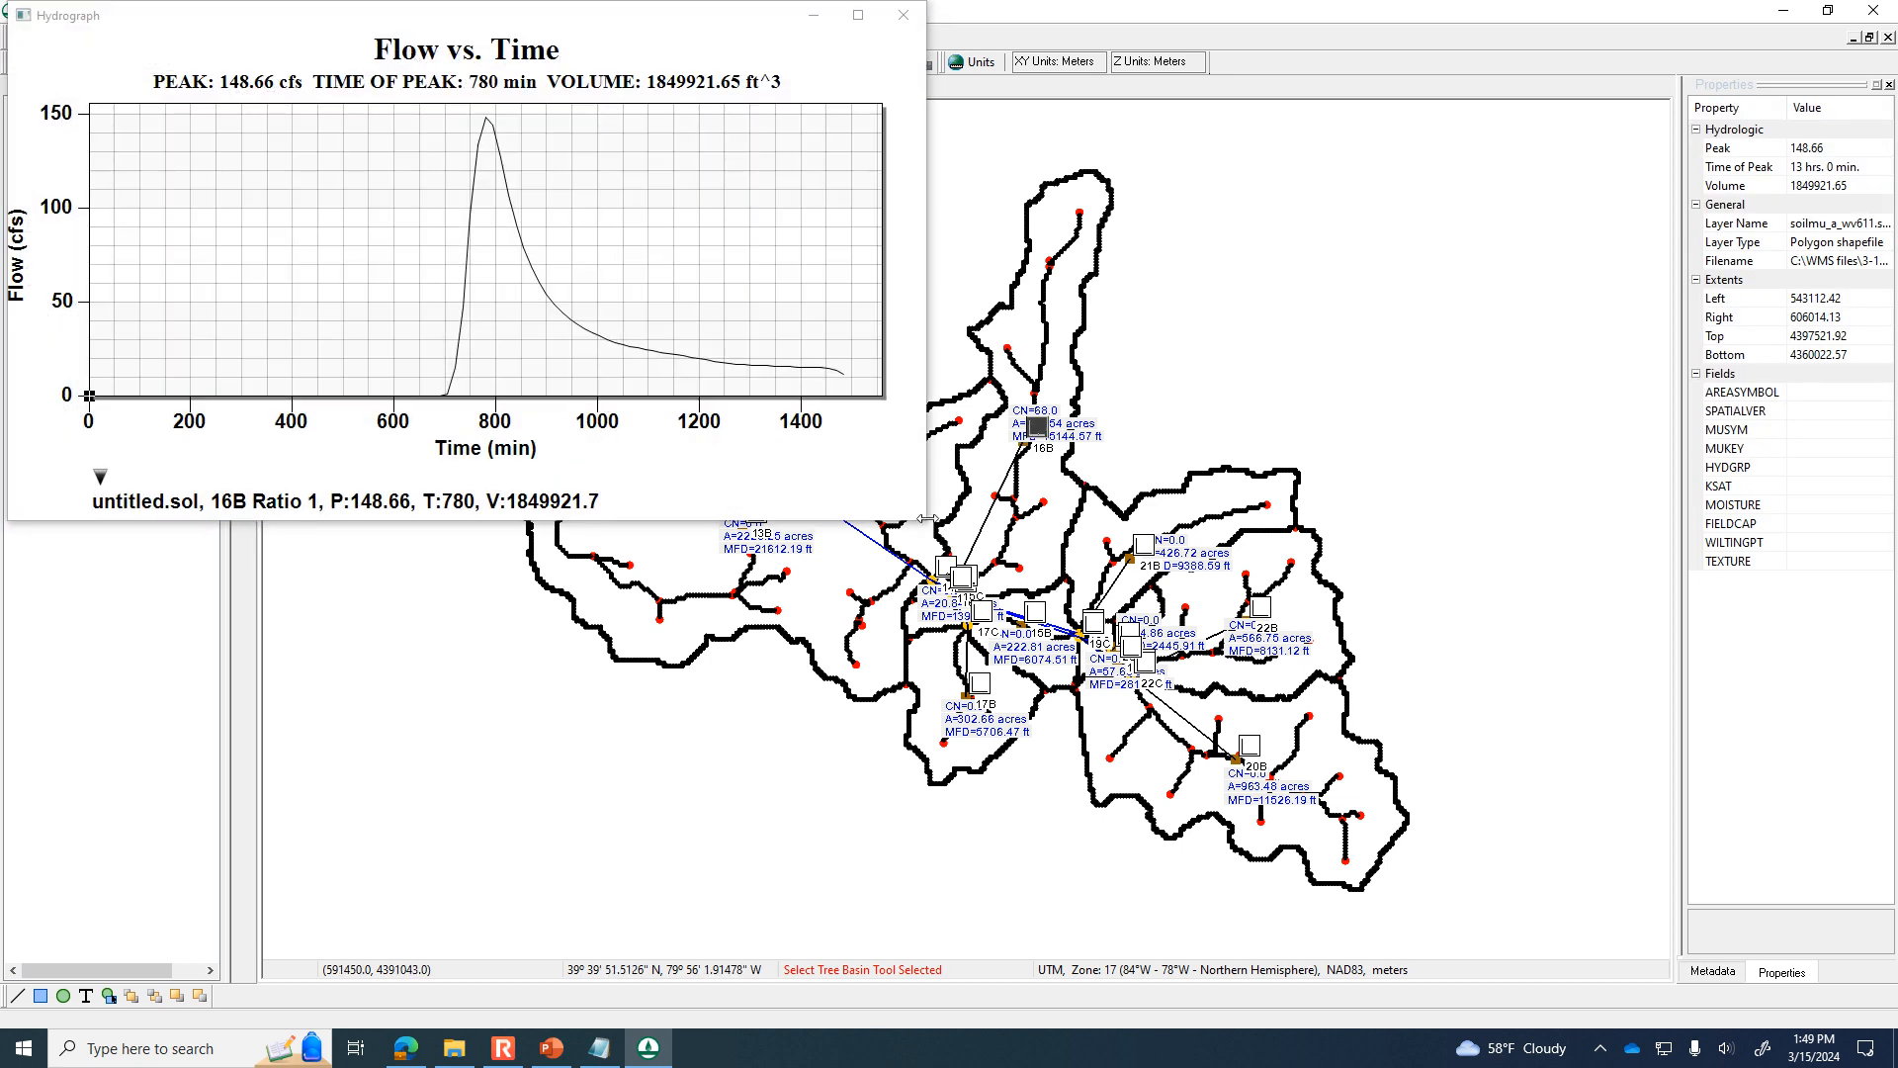
{"action": "left_click_drag", "start_coordinate": [922, 522], "coordinate": [1467, 838]}
{"action": "right_click", "coordinate": [1021, 360]}
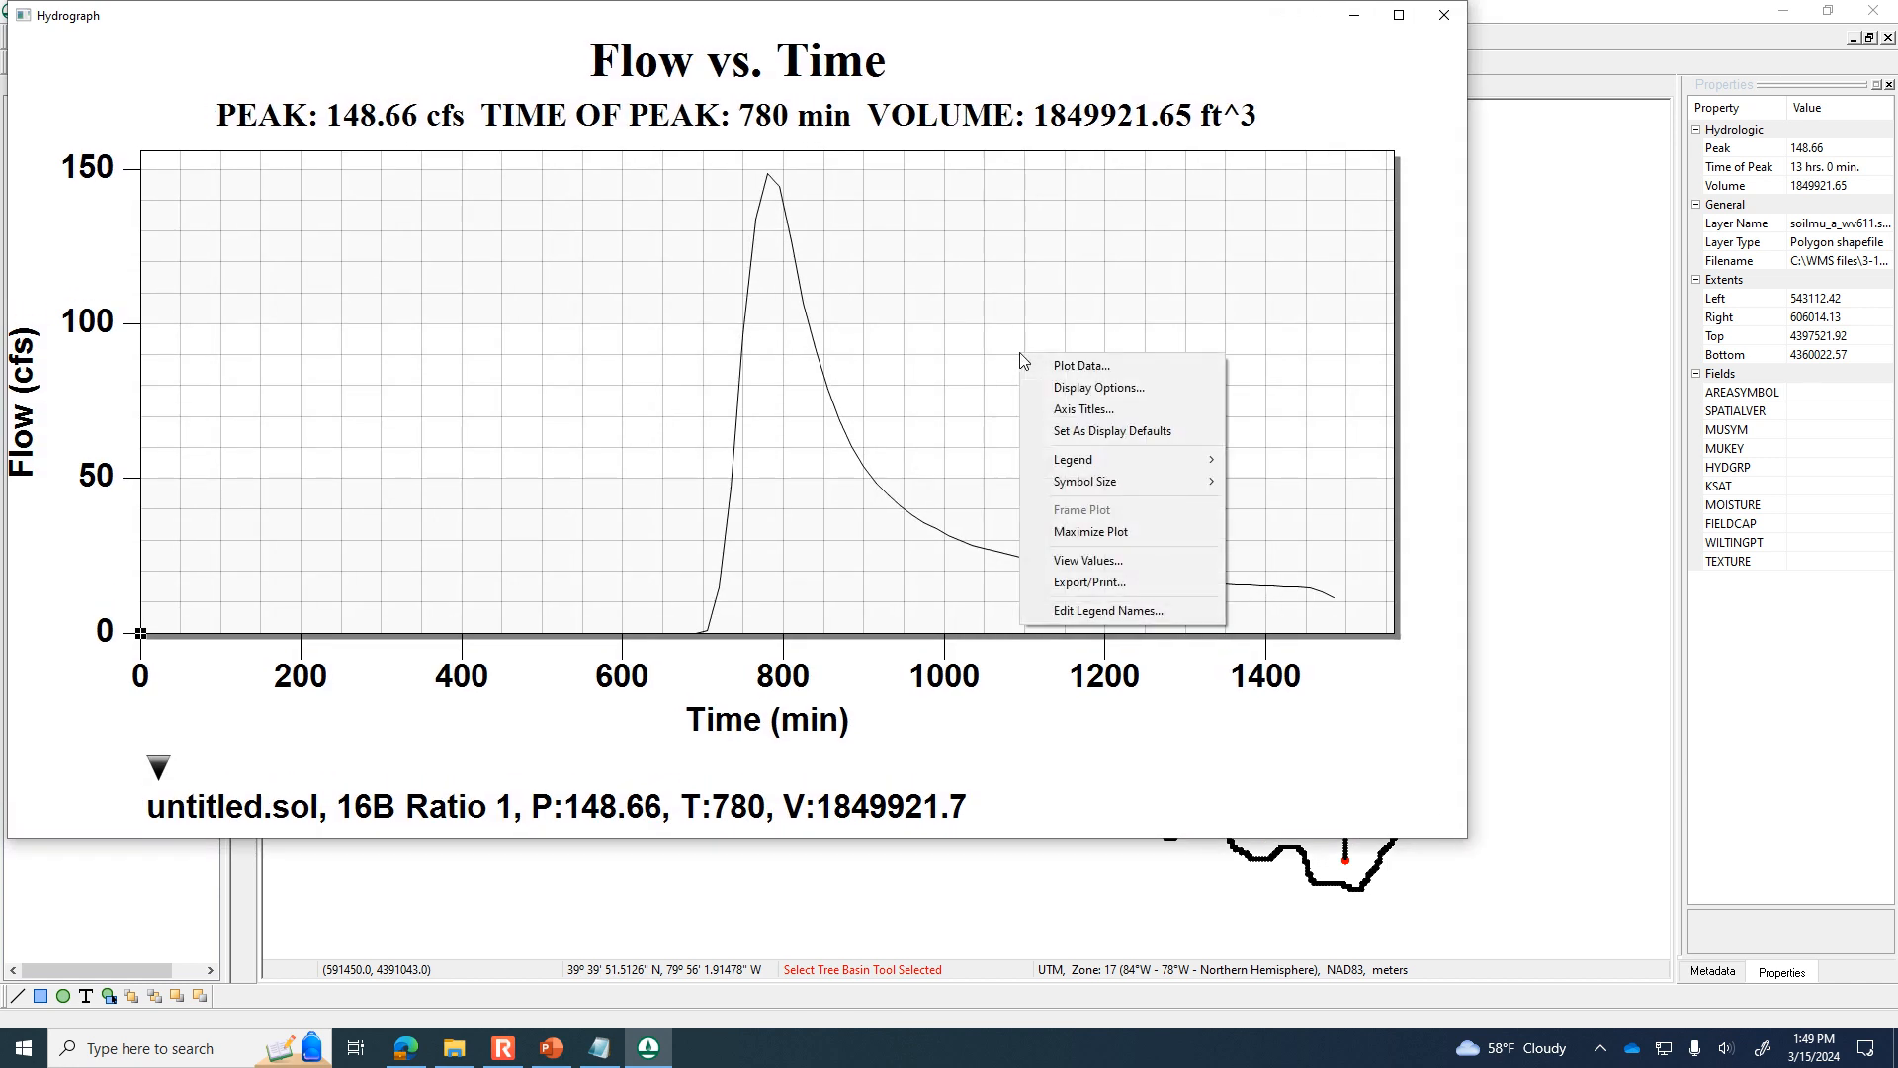
{"action": "left_click", "coordinate": [1099, 583]}
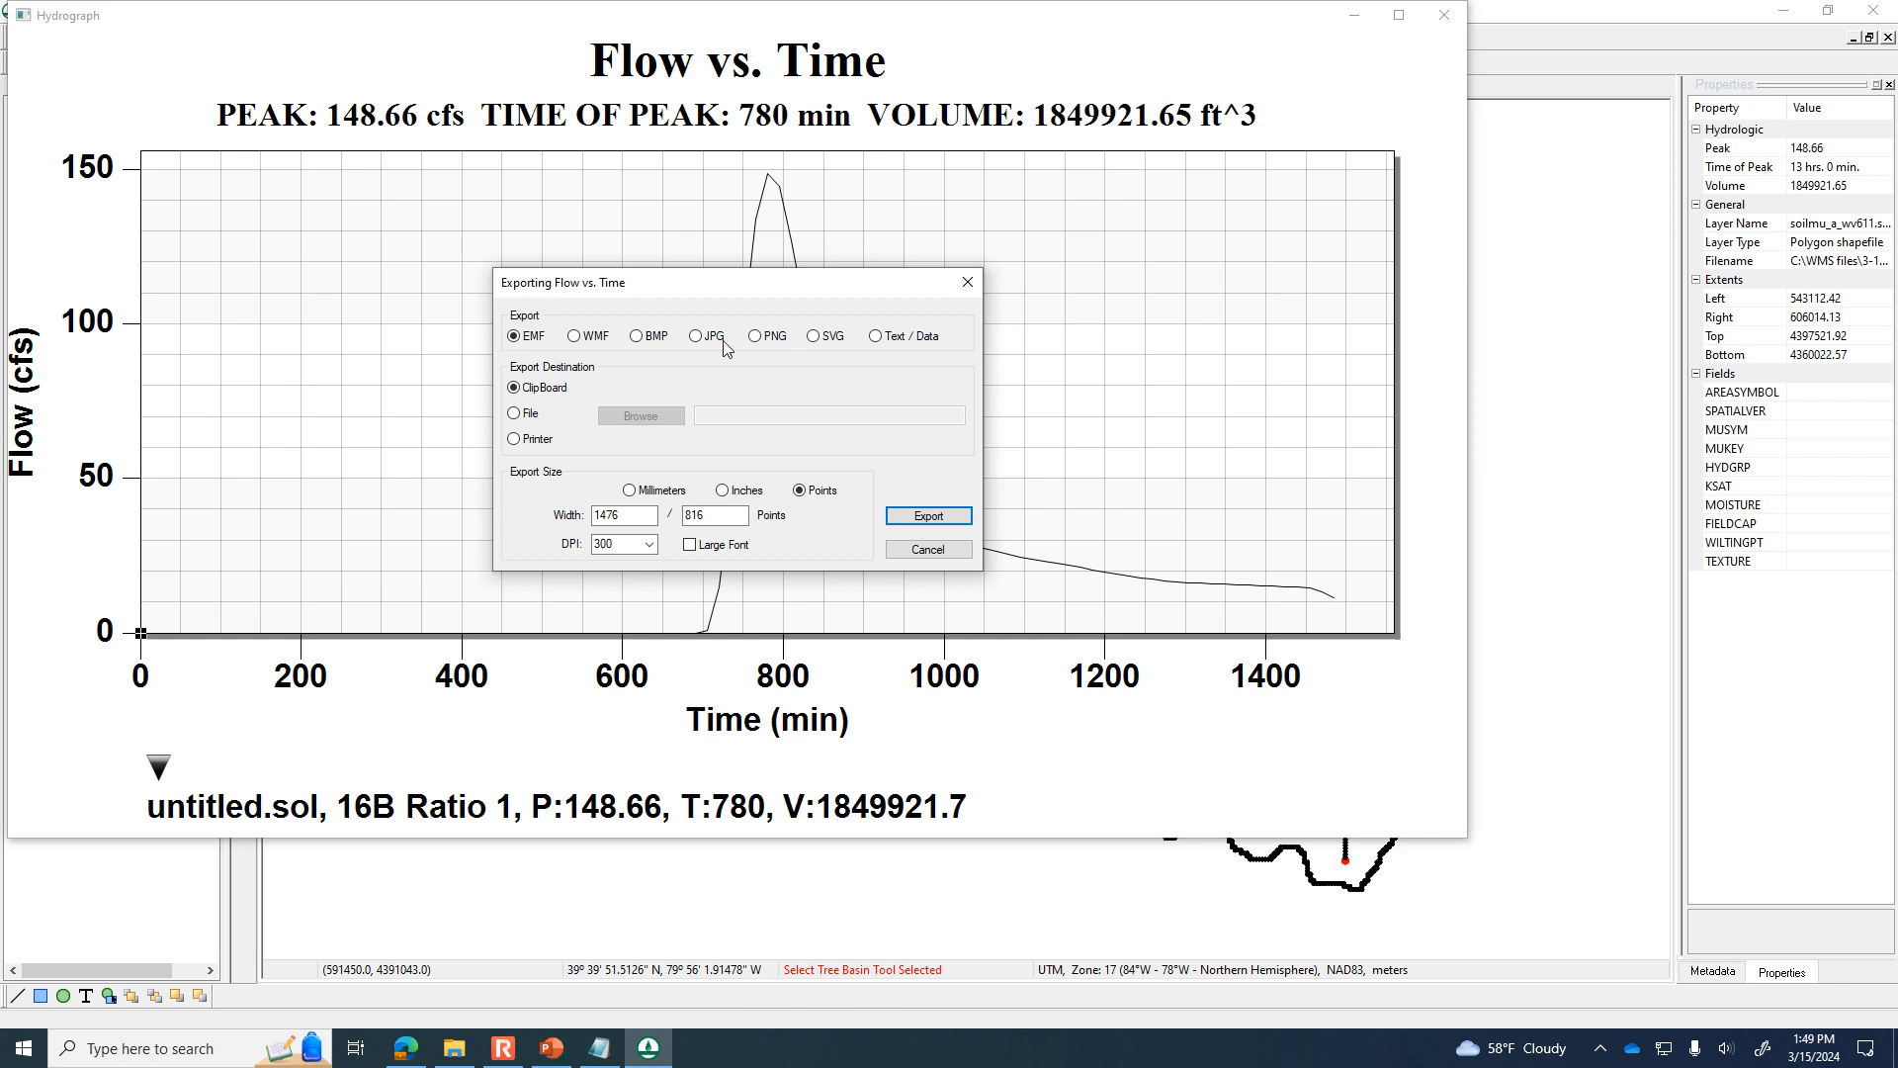
{"action": "left_click", "coordinate": [876, 337]}
{"action": "left_click", "coordinate": [515, 413]}
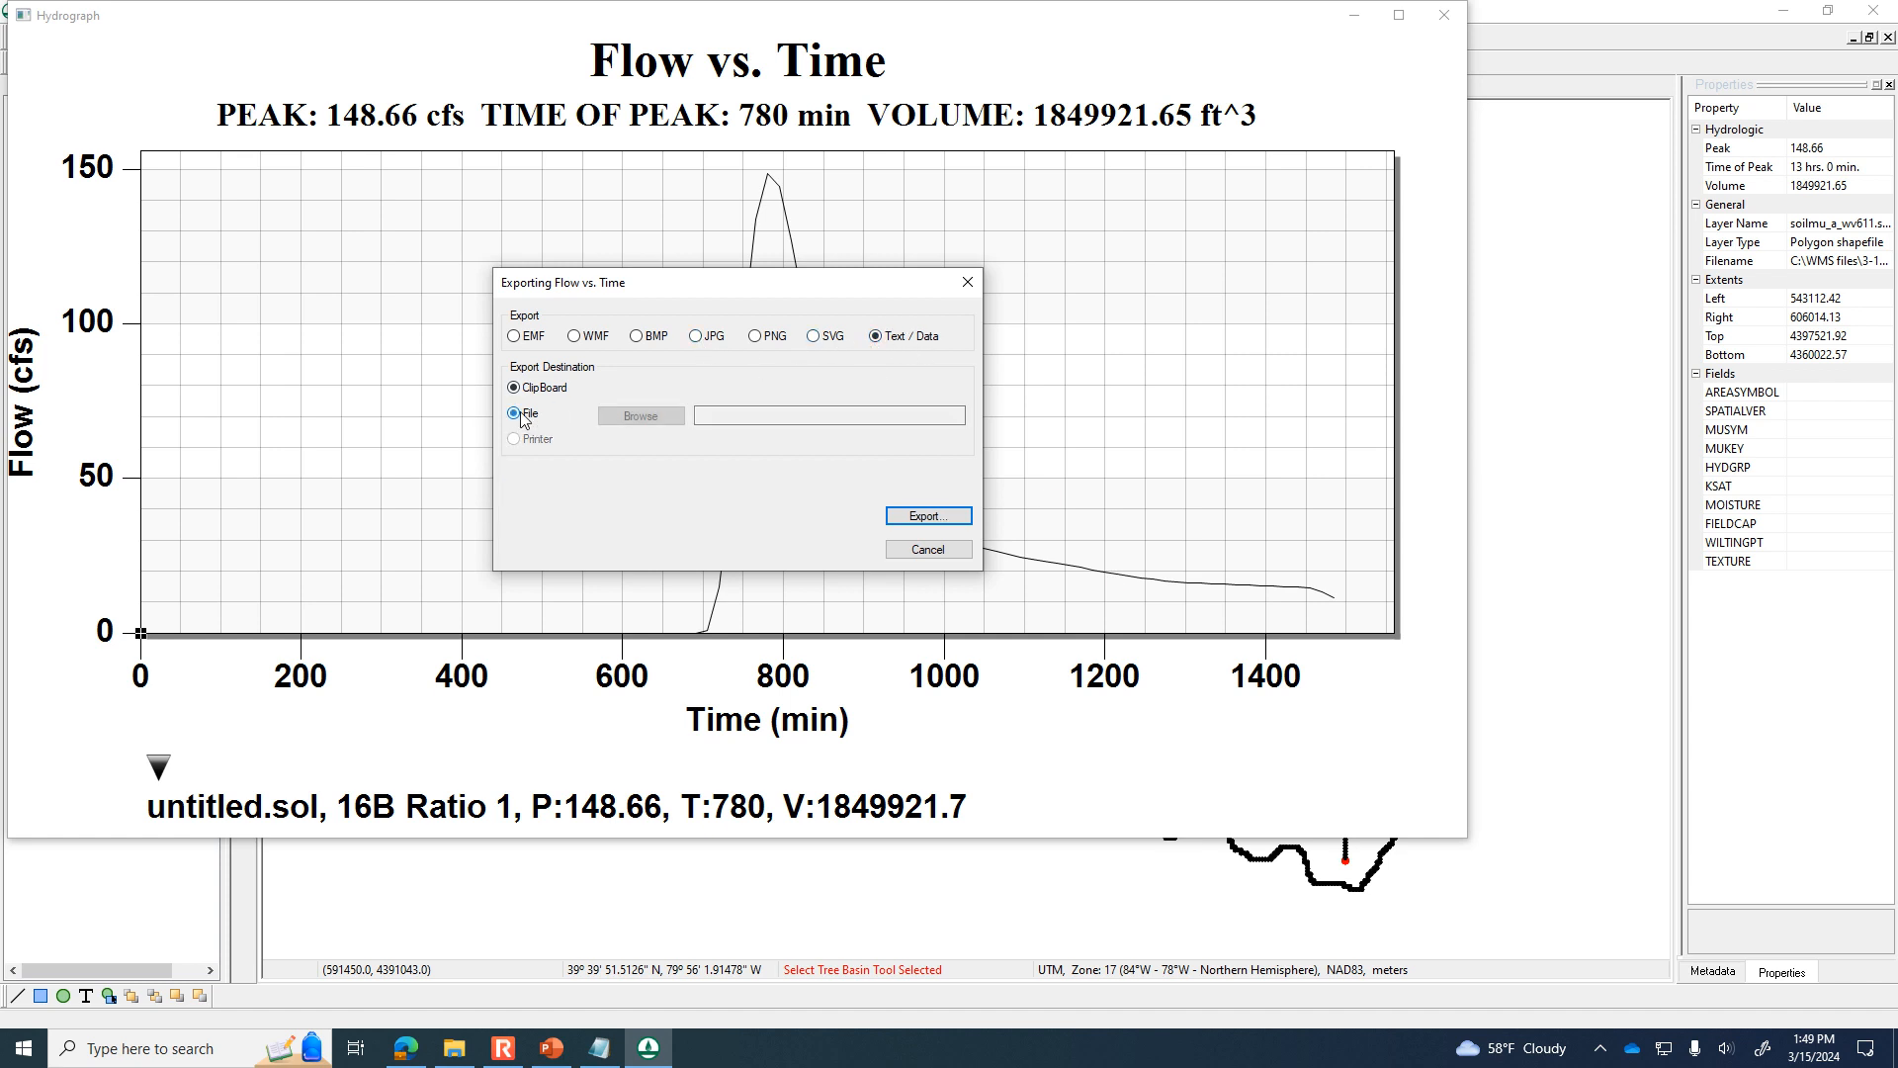
Choose exported-data-Friday.txt in the 3-15-24 folder as the hydrograph export file.
{"action": "left_click", "coordinate": [641, 416]}
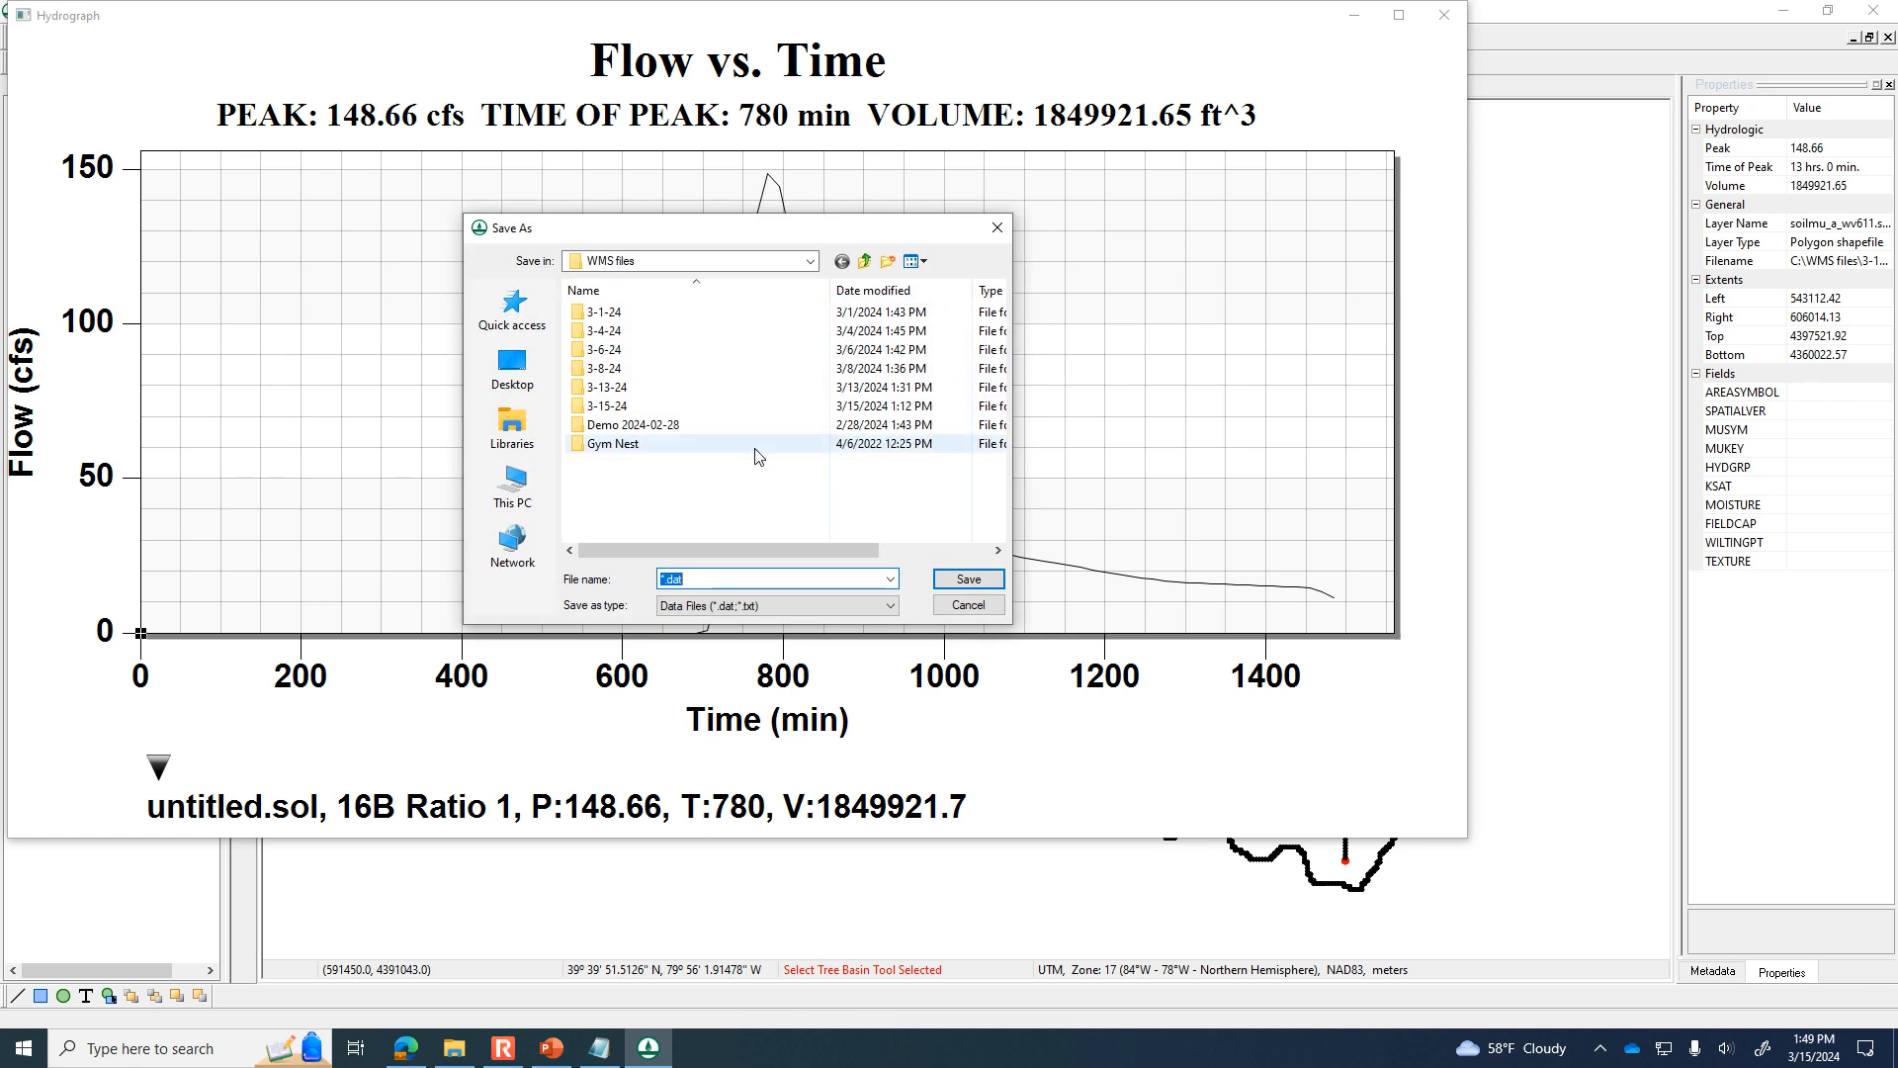
{"action": "double_click", "coordinate": [607, 405]}
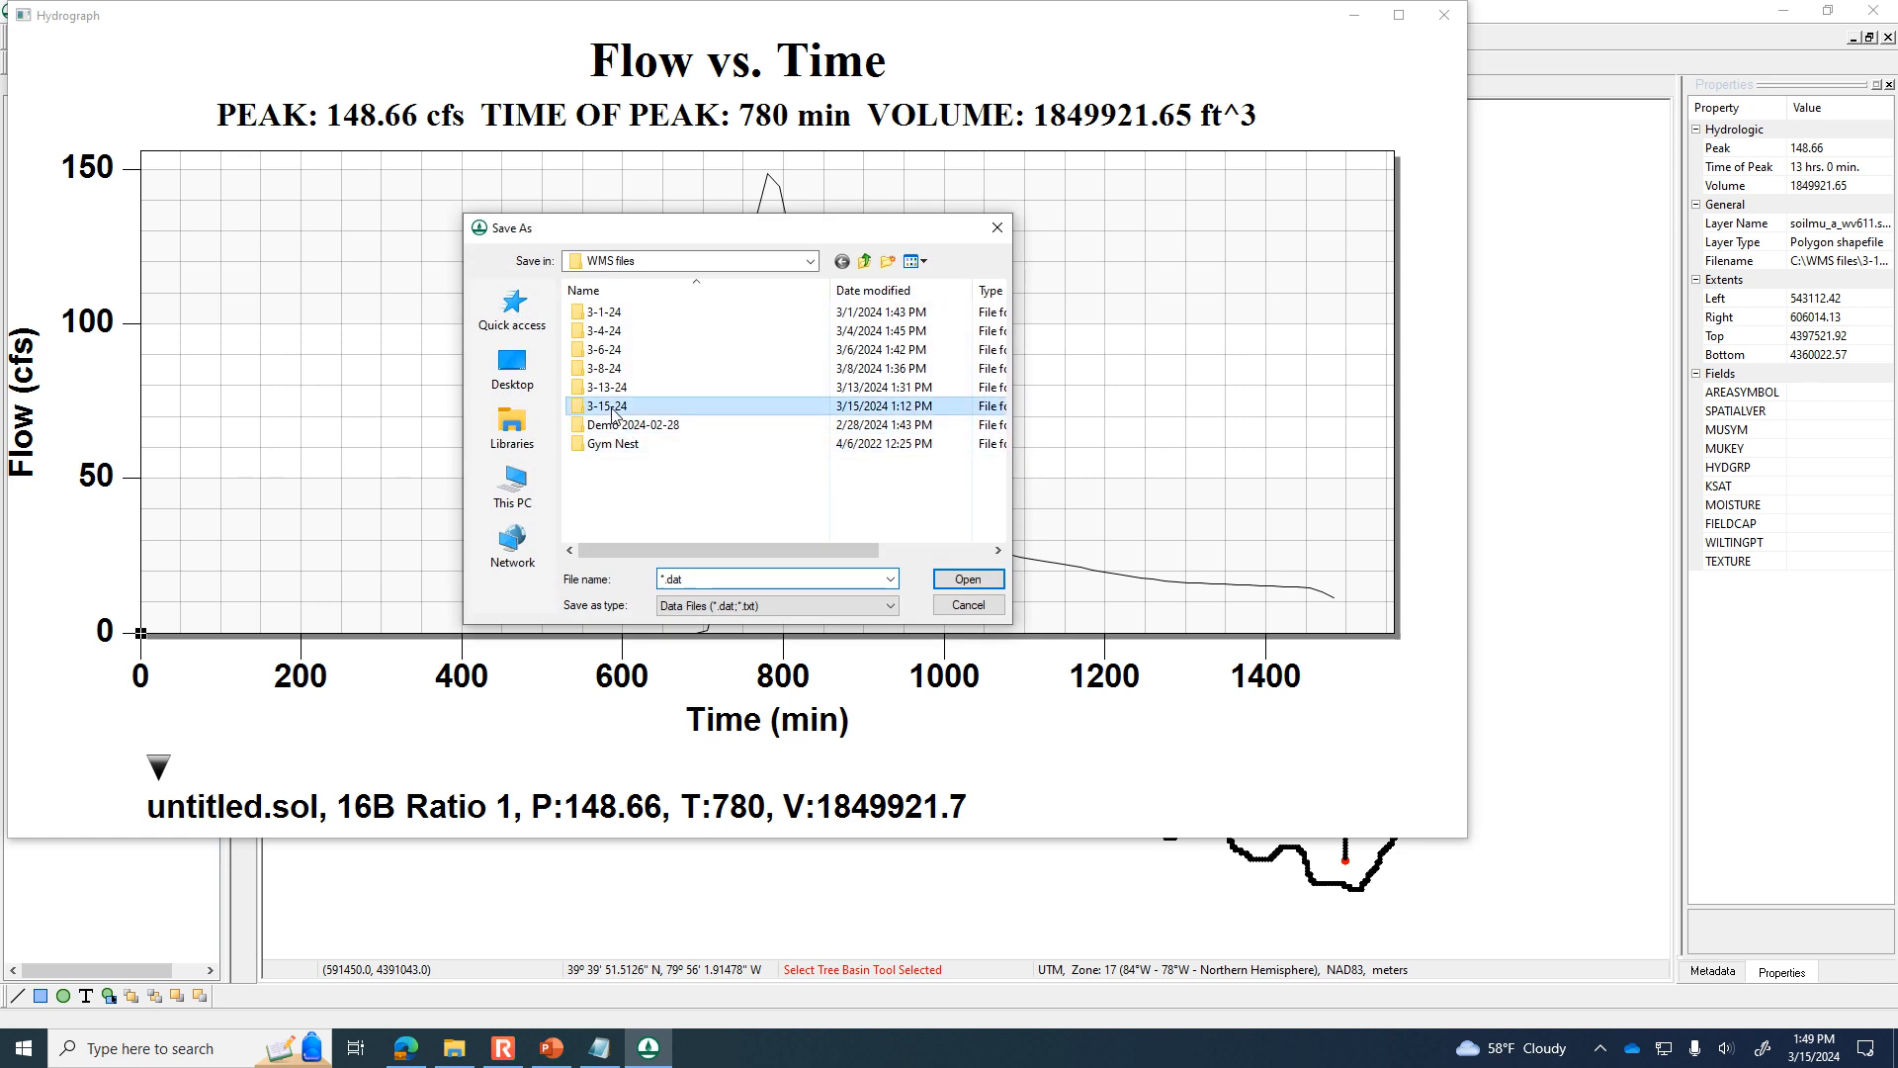
{"action": "double_click", "coordinate": [696, 582]}
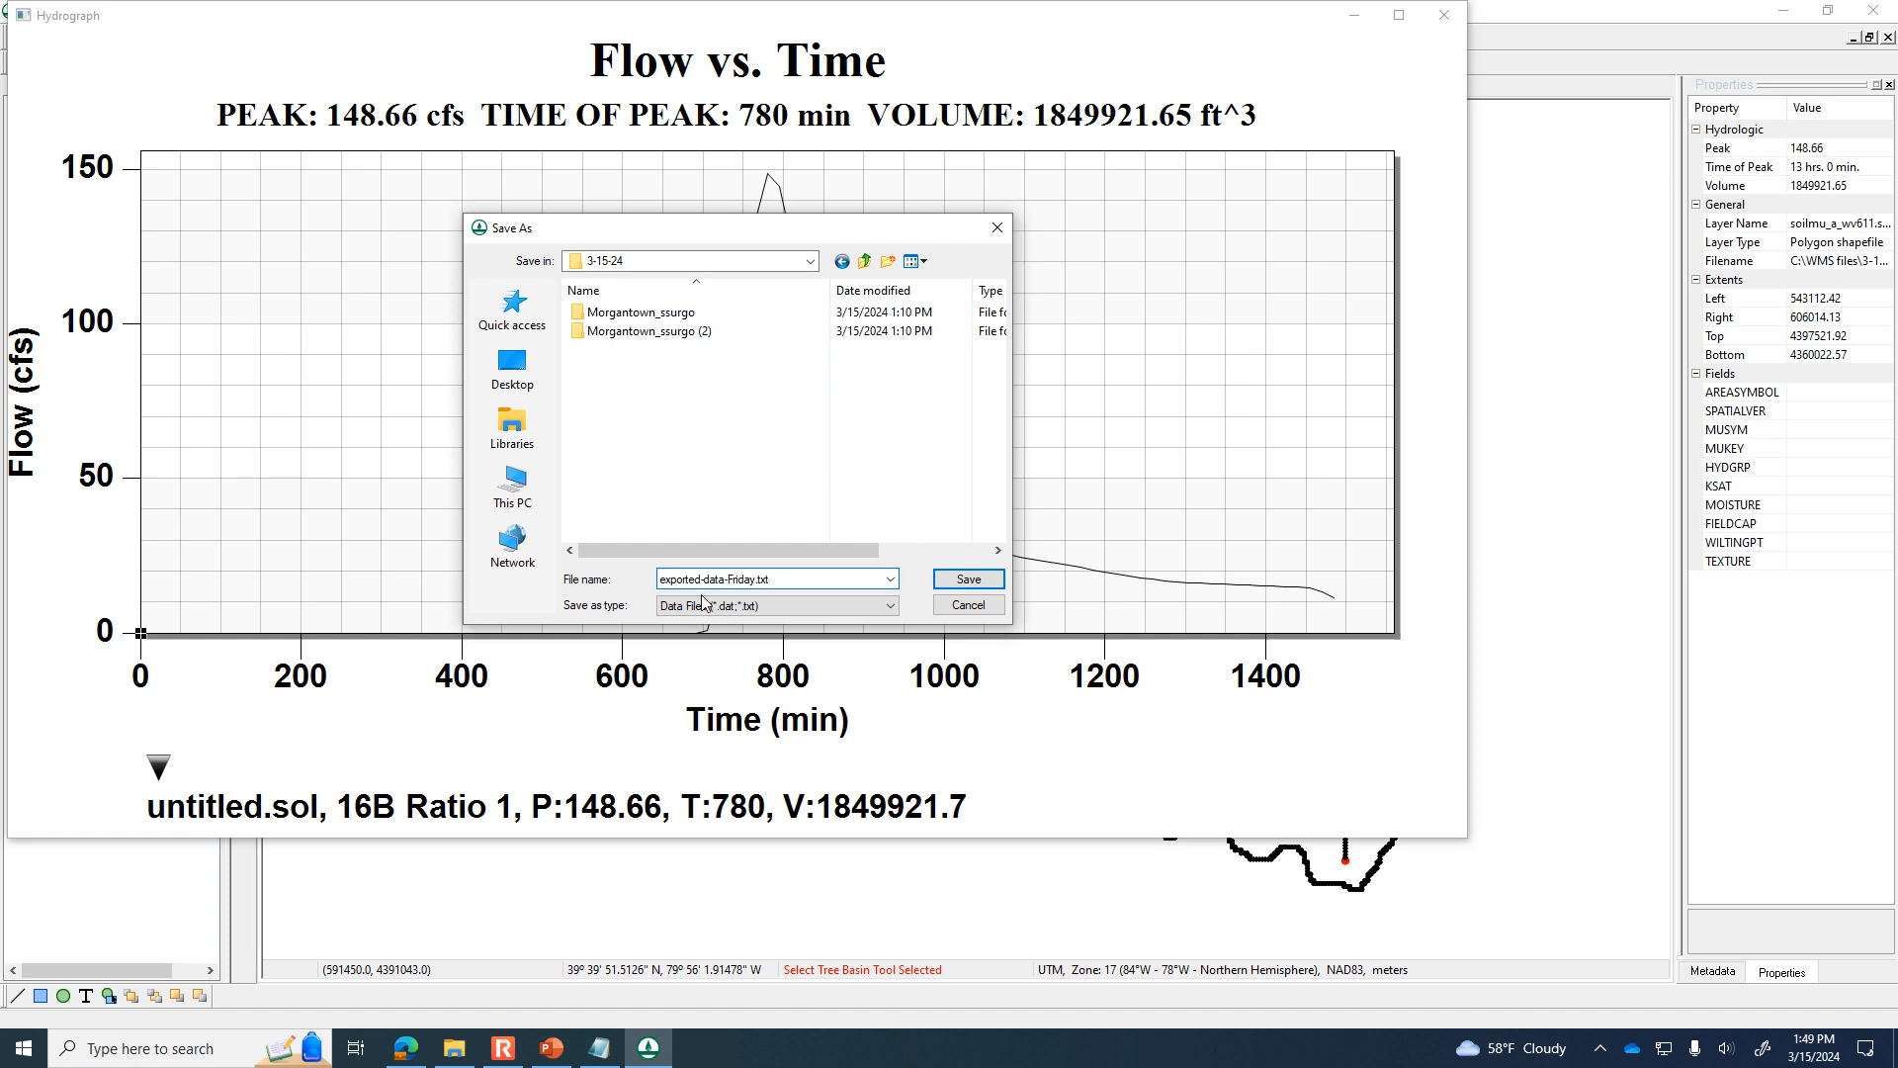
{"action": "left_click", "coordinate": [969, 580]}
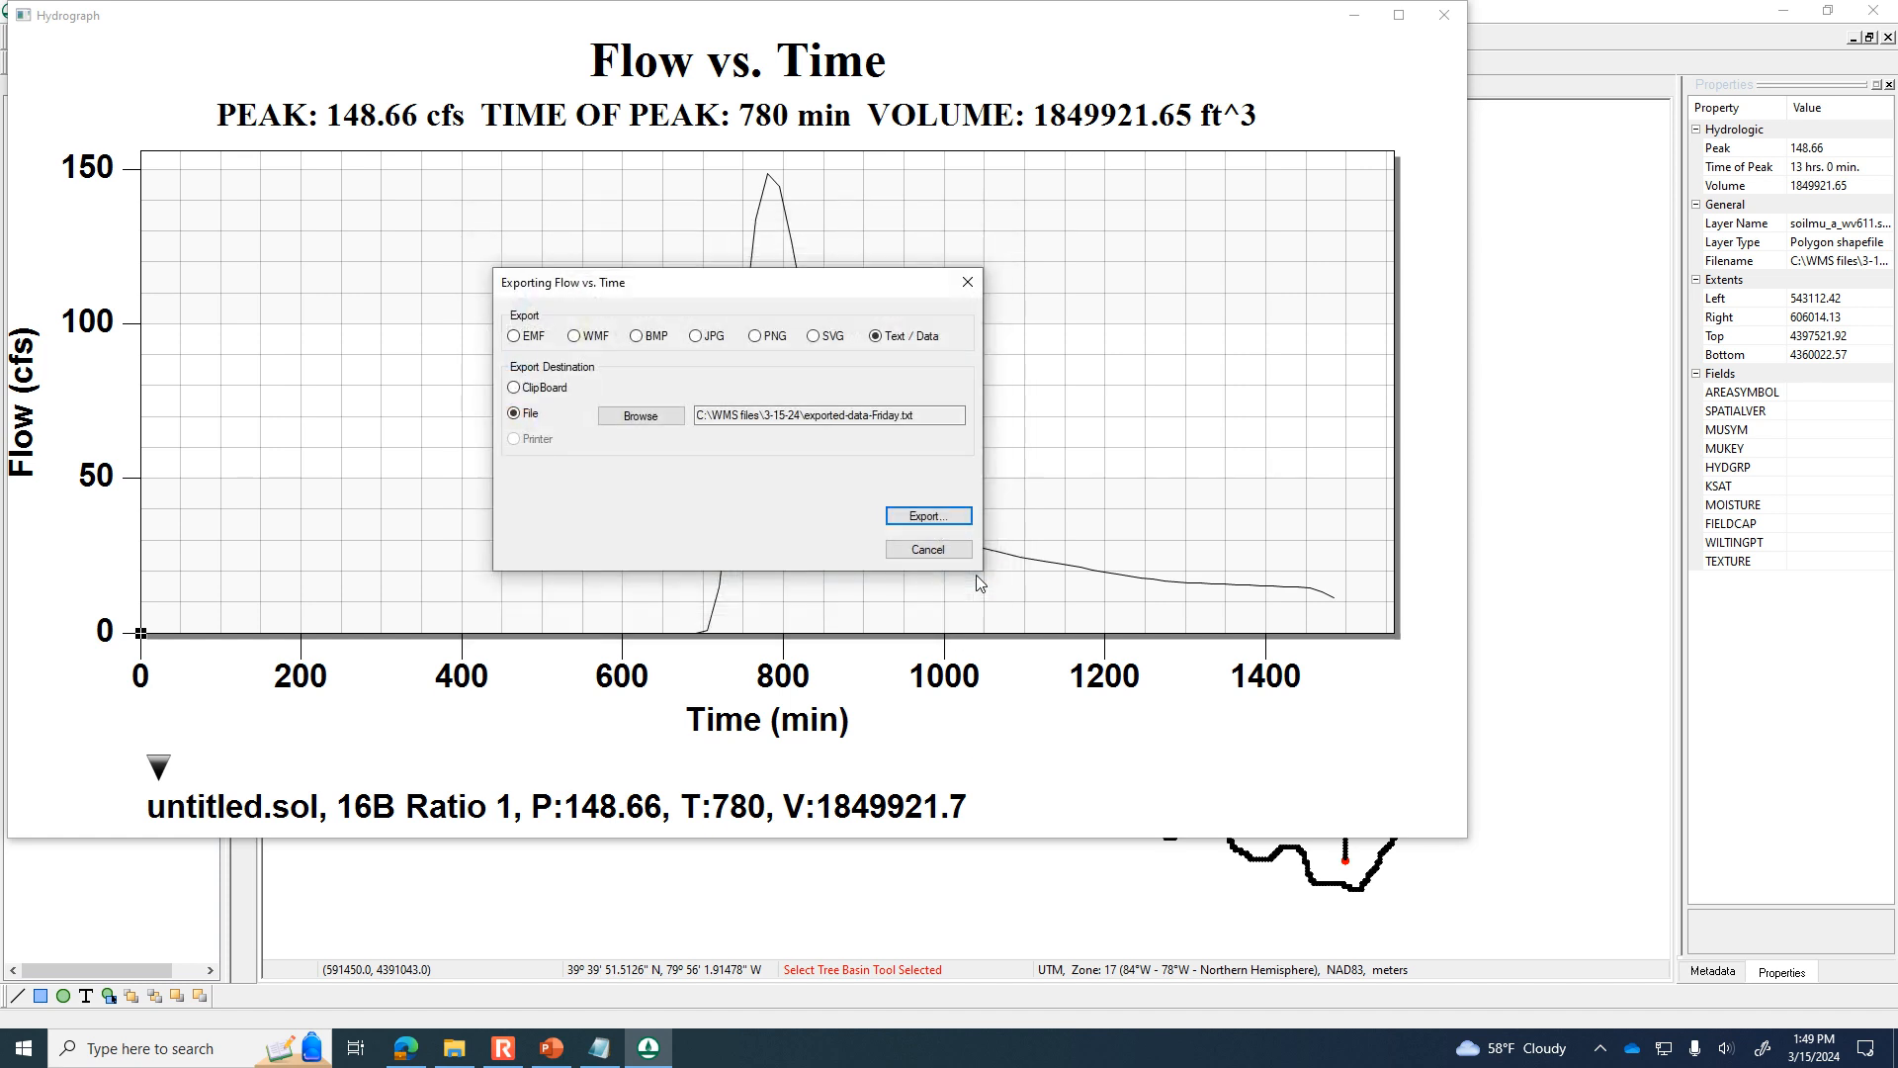
Export all hydrograph data and labels in table style with the Points/Subsets layout at current precision.
{"action": "left_click", "coordinate": [930, 515]}
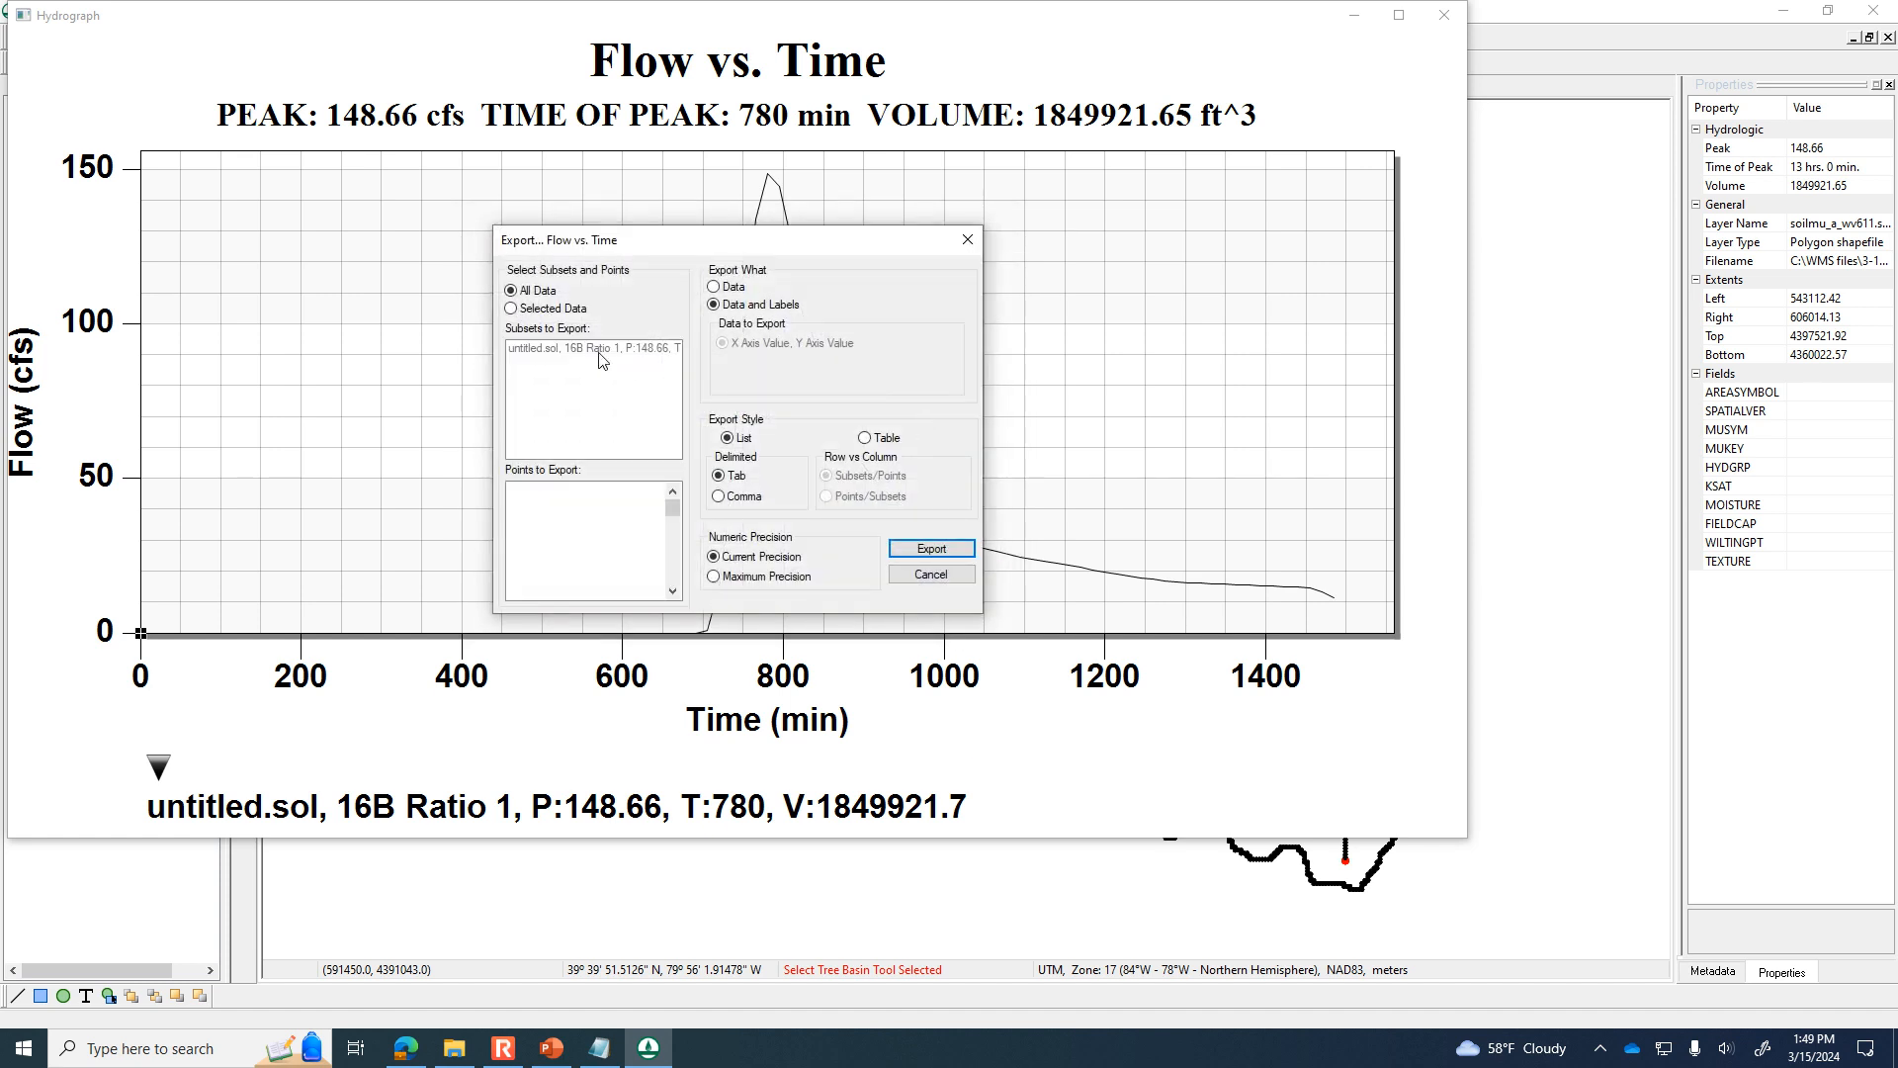
{"action": "left_click", "coordinate": [866, 438]}
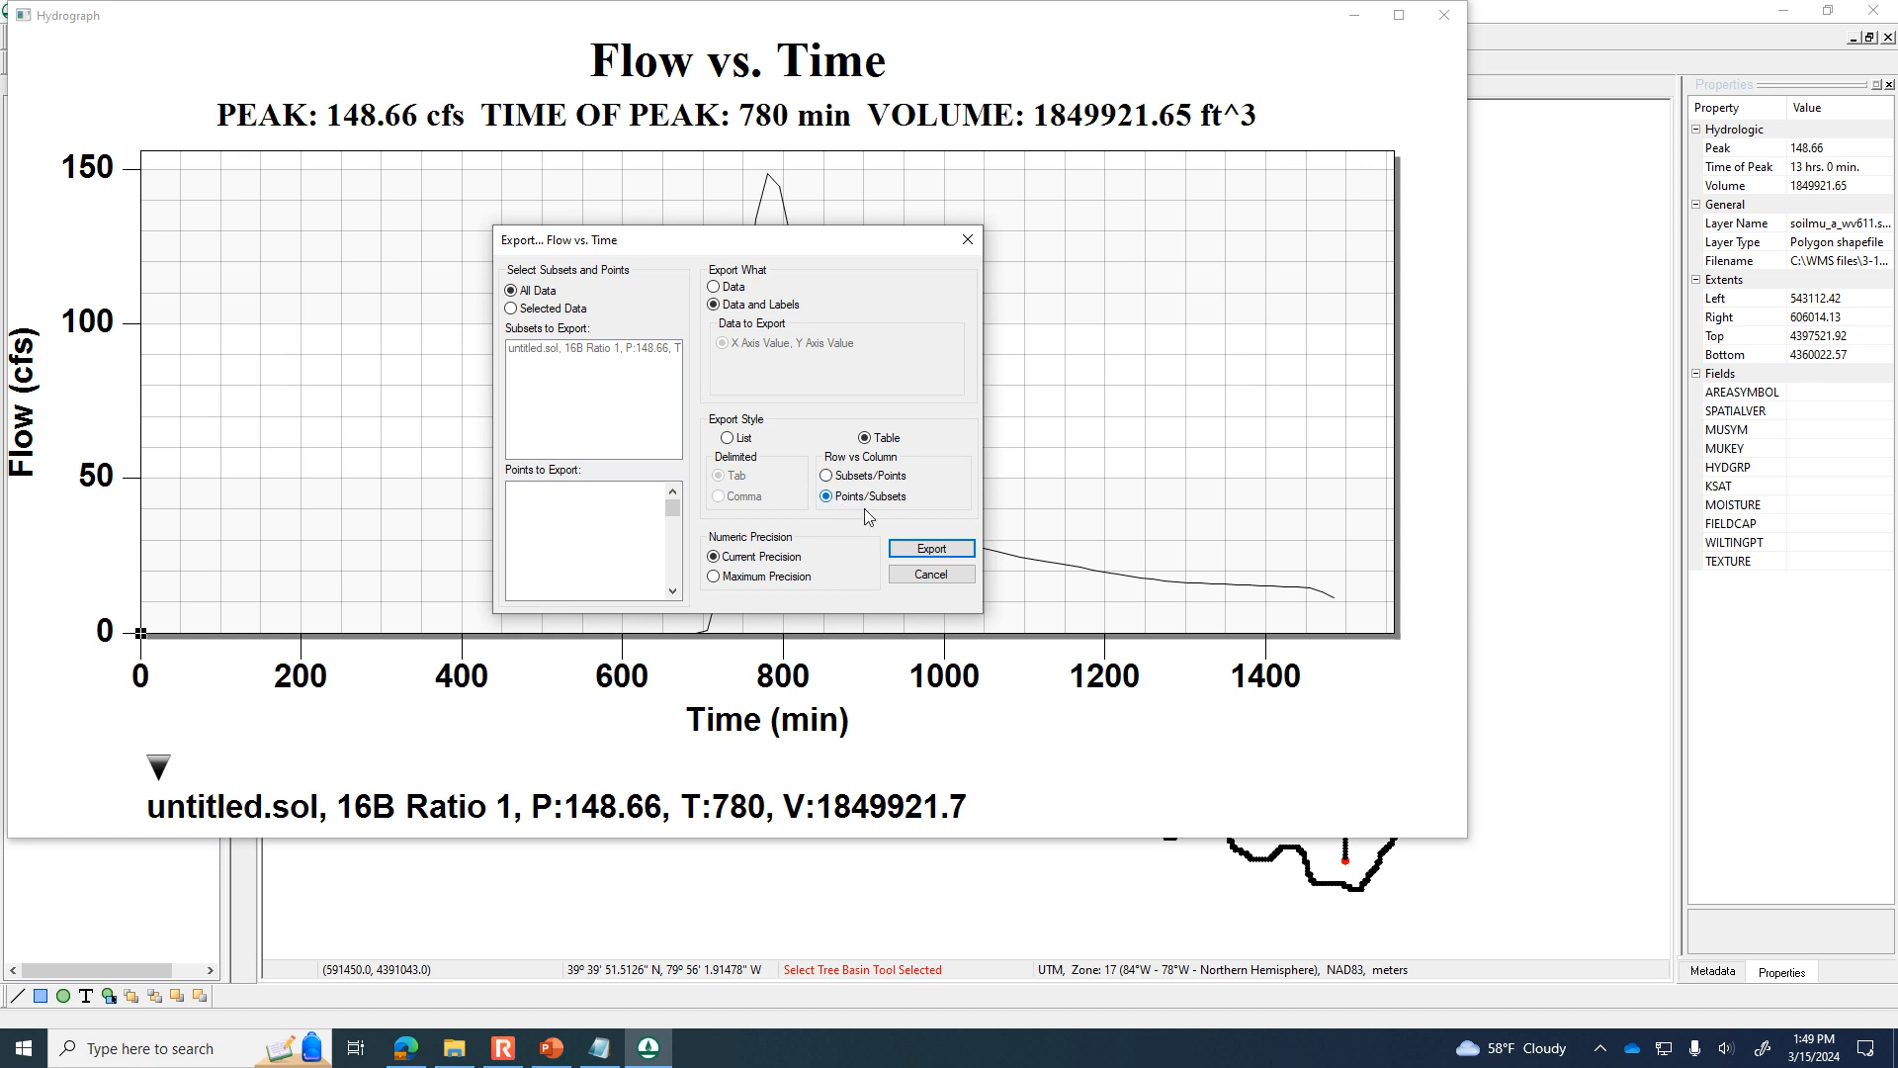
{"action": "left_click", "coordinate": [920, 549]}
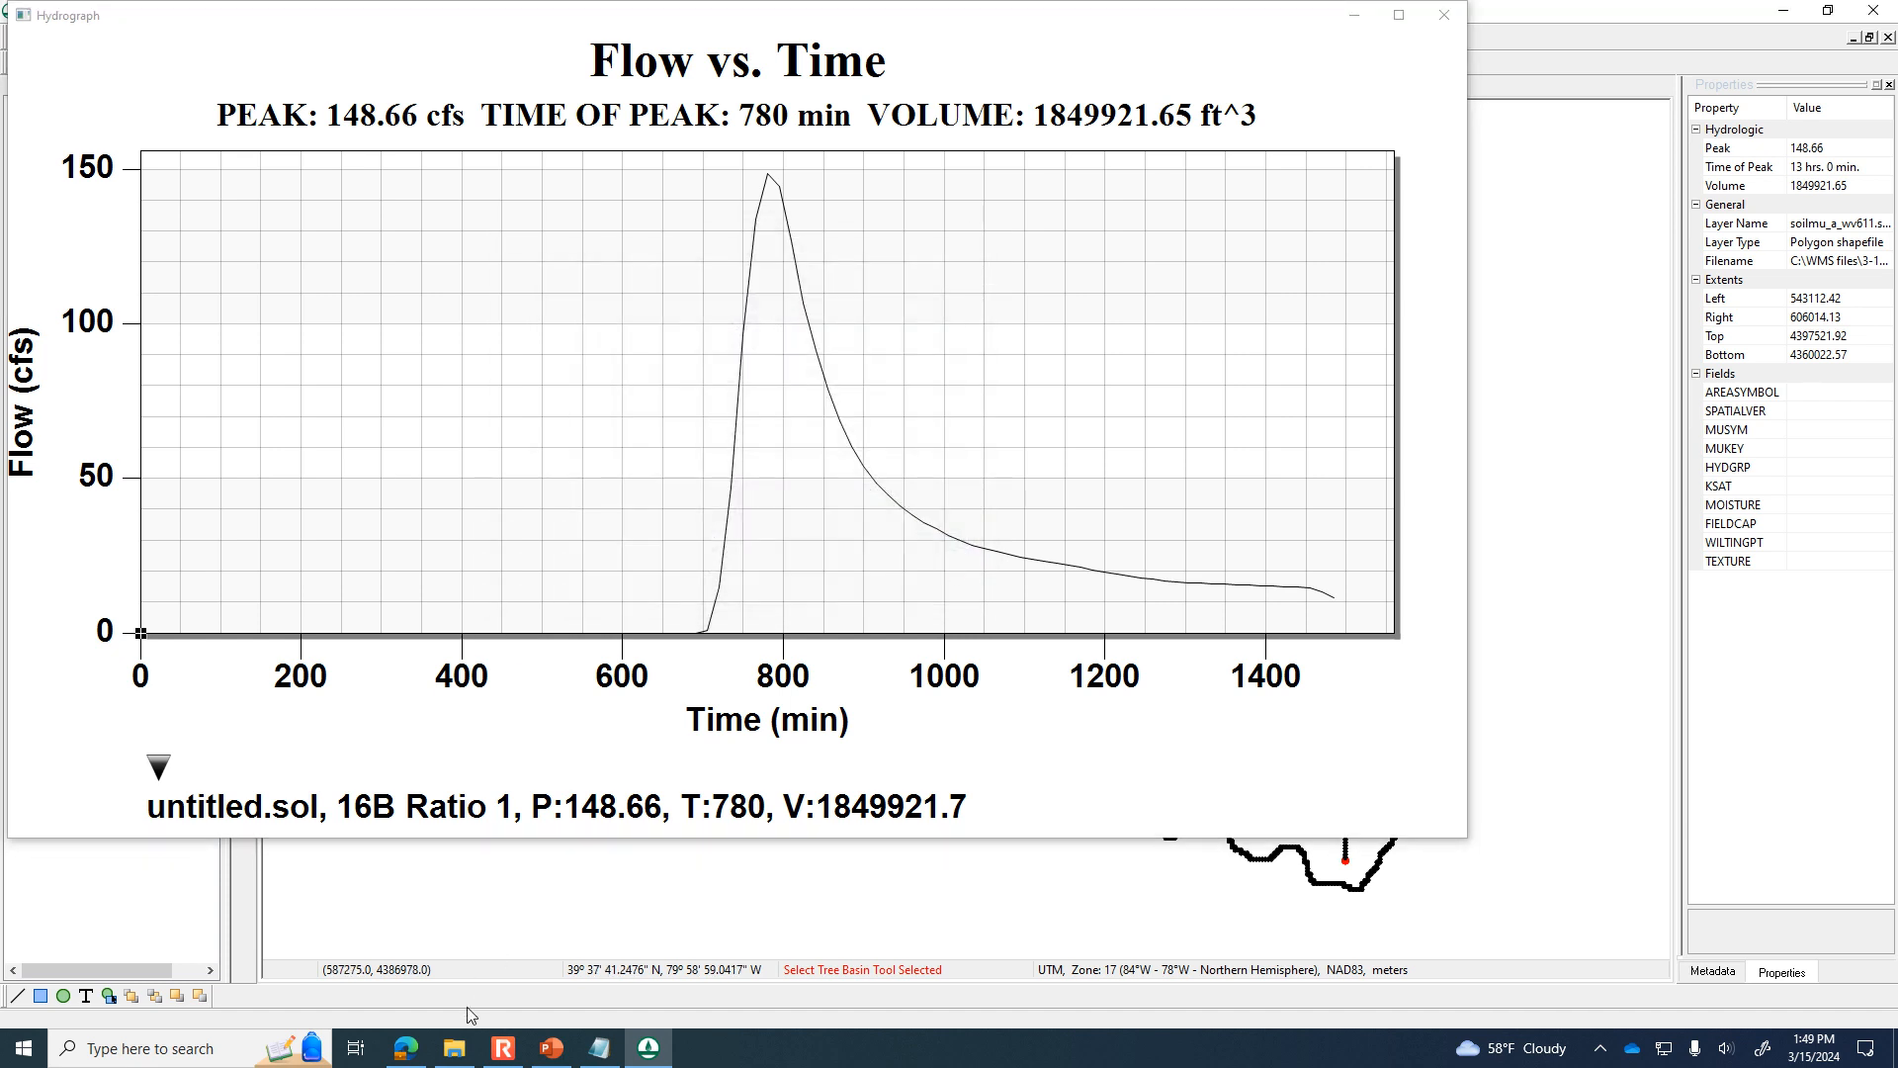
Switch to File Explorer and browse to the 3-15-24 folder inside WMS files on Local Disk (C:).
{"action": "left_click", "coordinate": [454, 1047]}
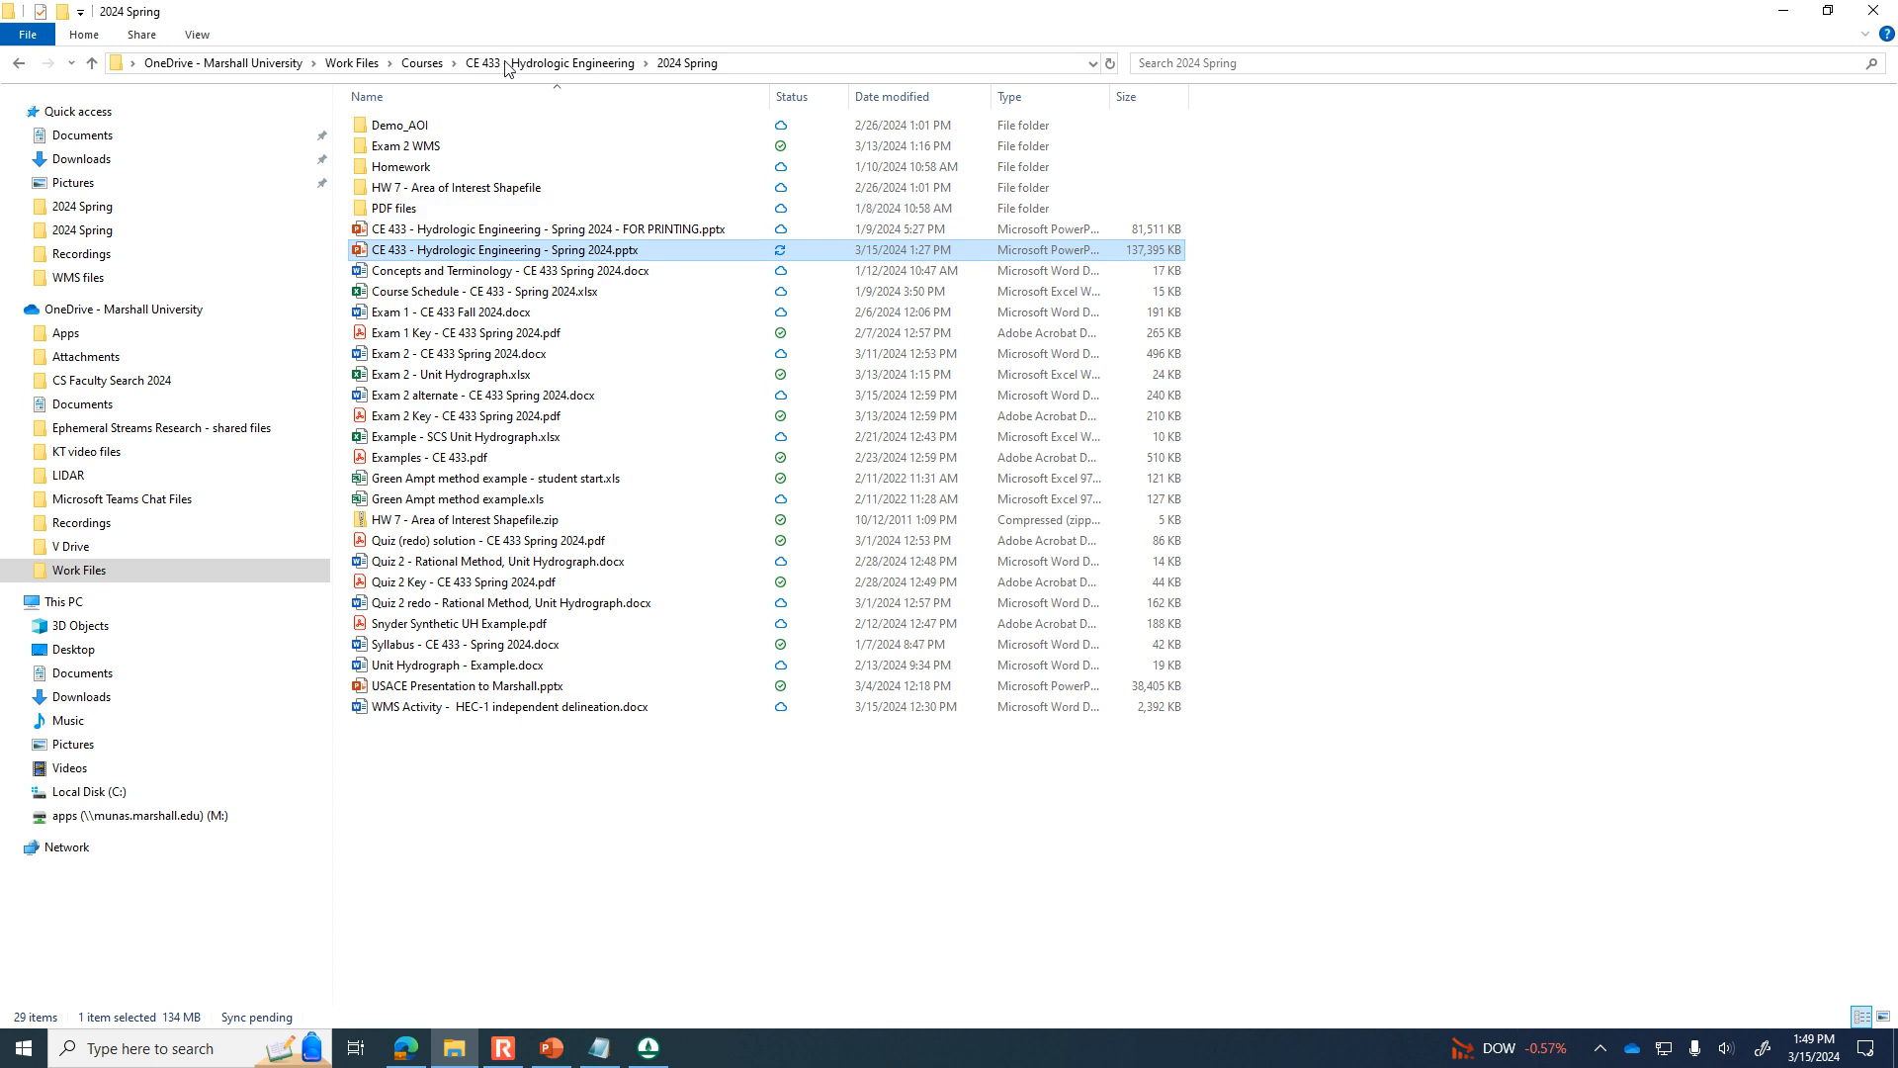
{"action": "left_click", "coordinate": [116, 791]}
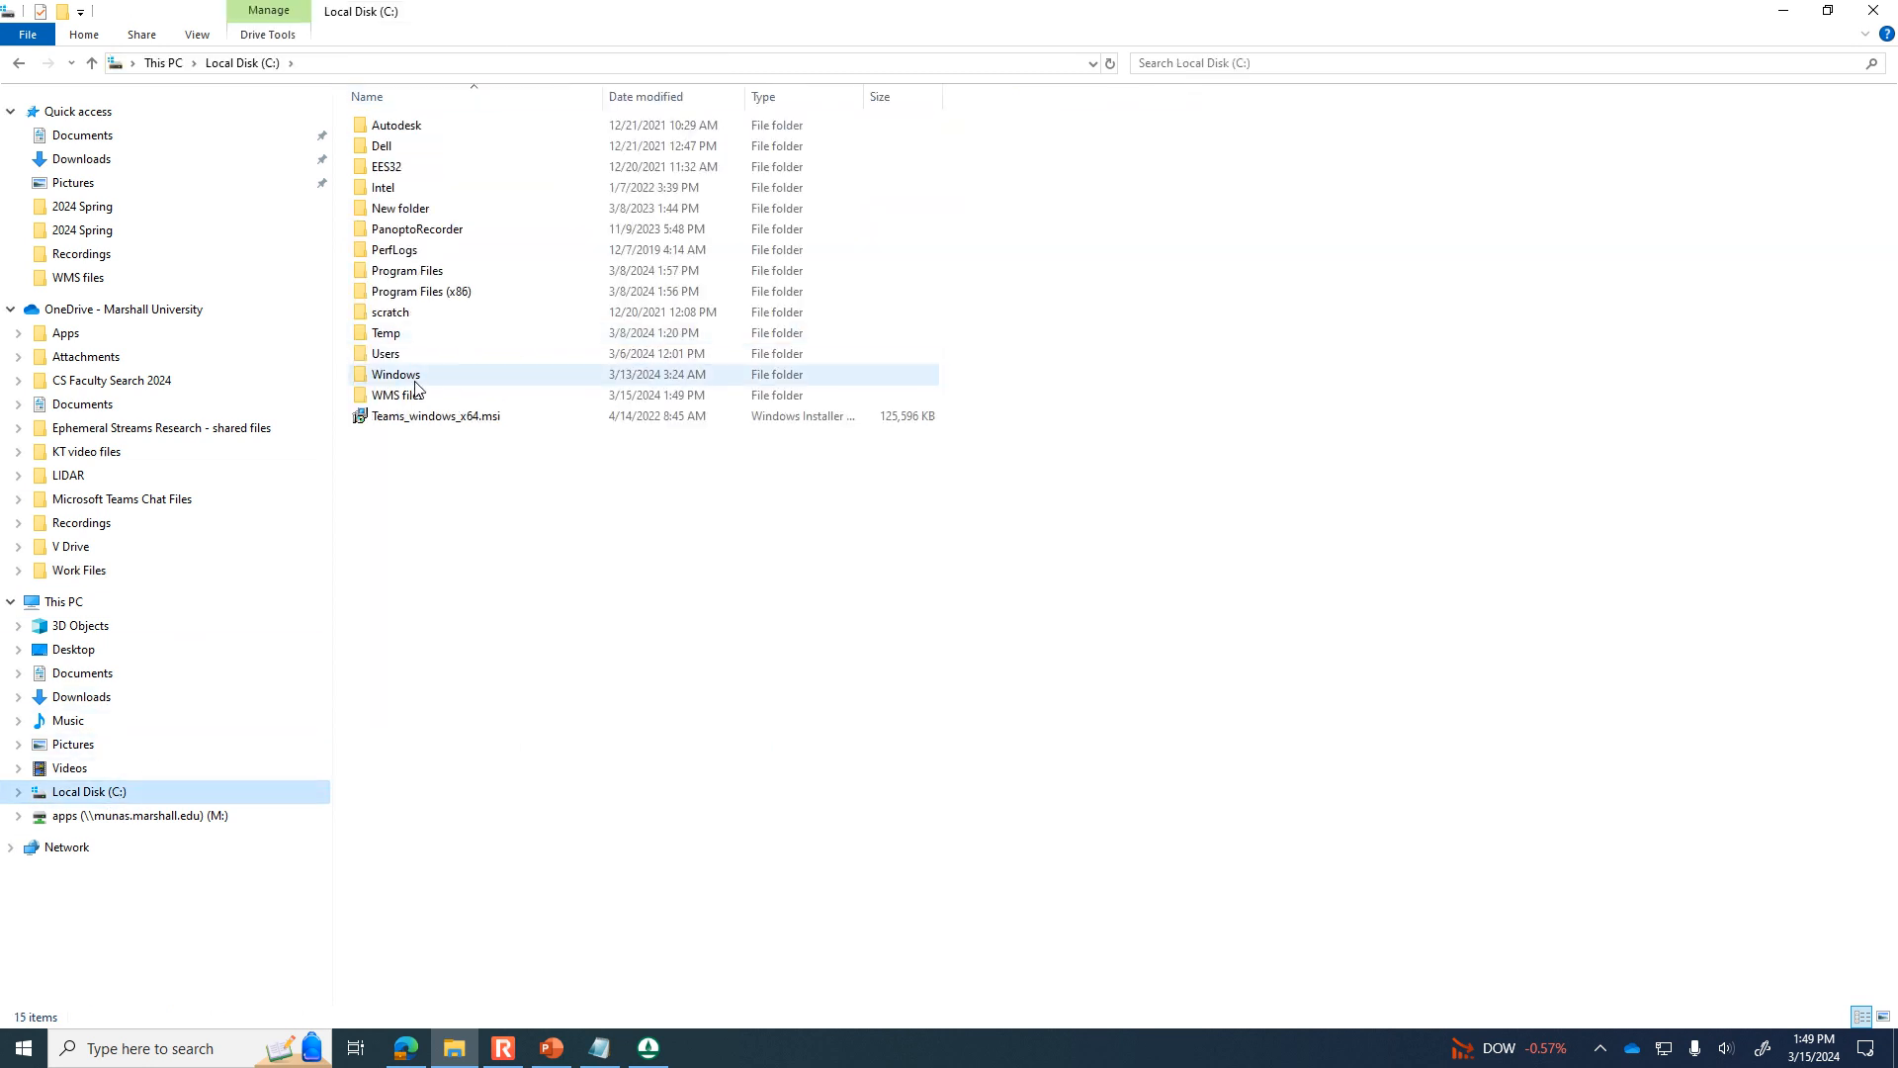
{"action": "double_click", "coordinate": [388, 334]}
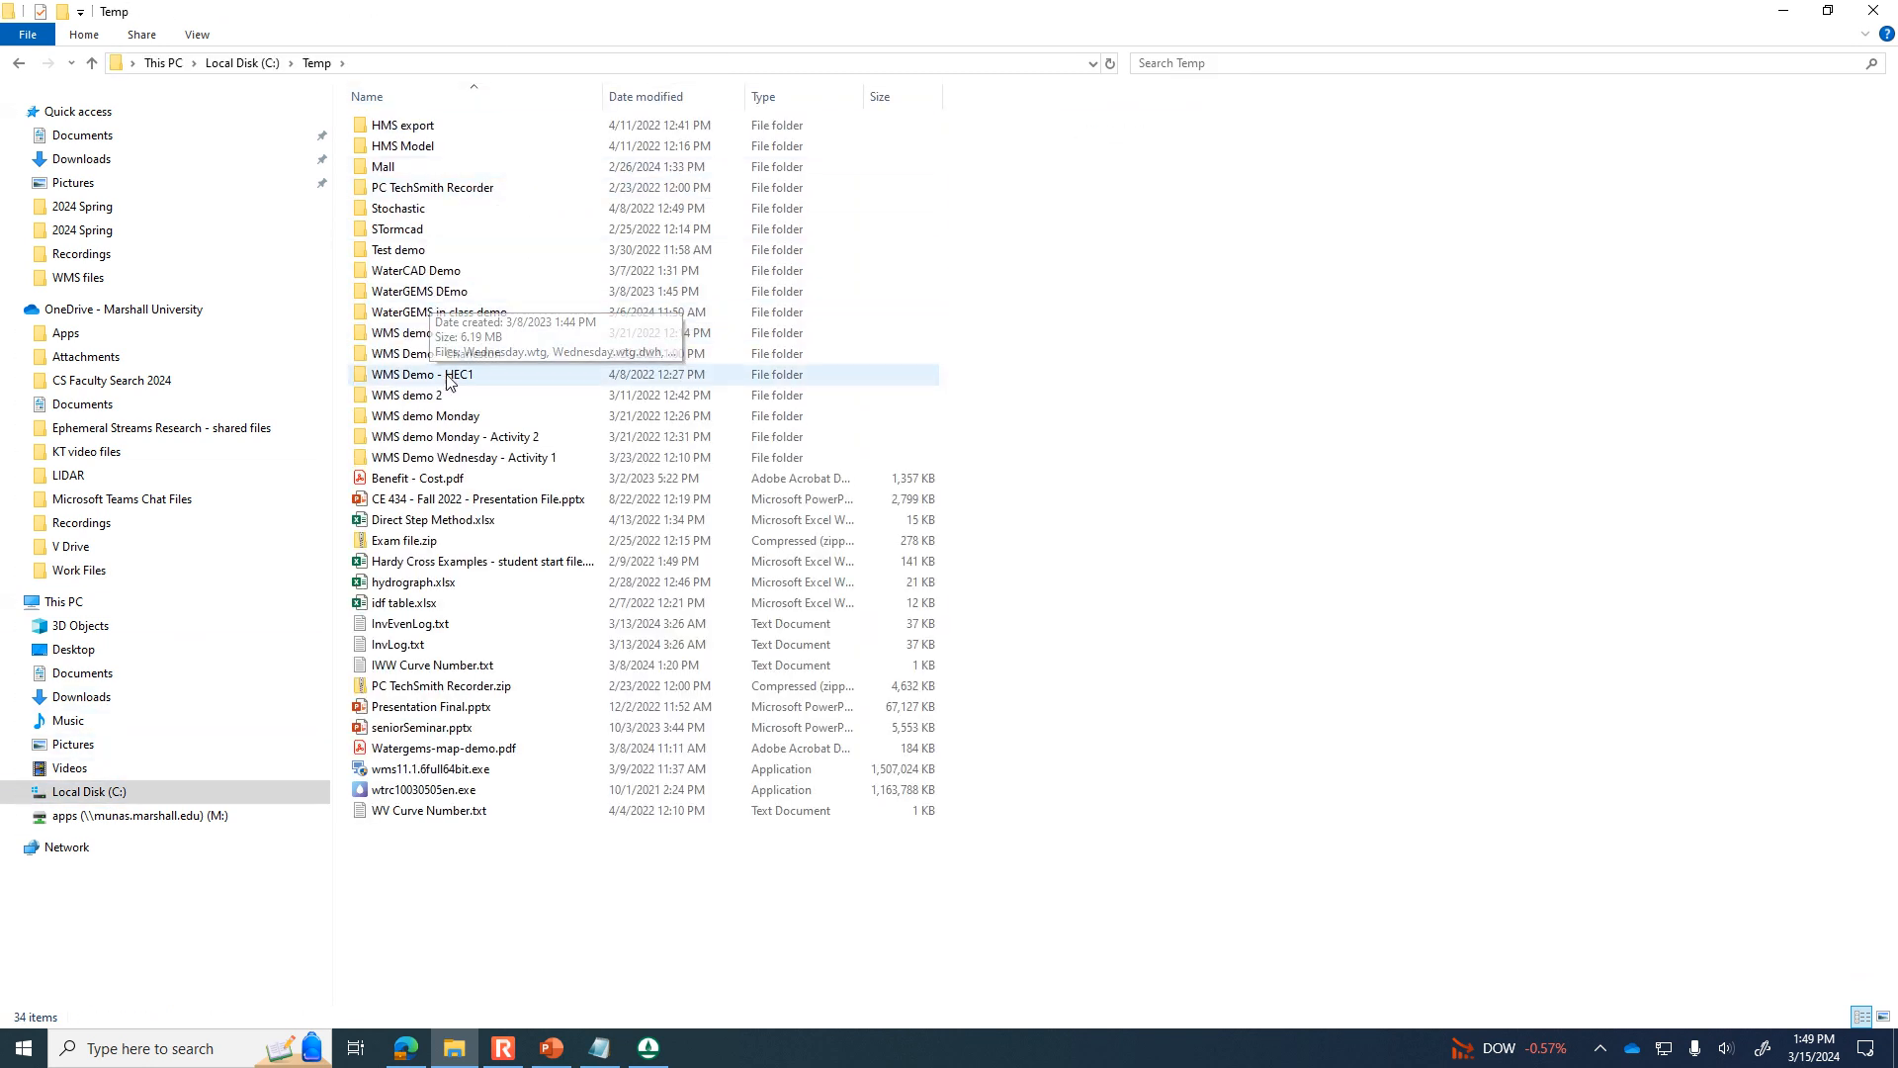
{"action": "left_click", "coordinate": [240, 64]}
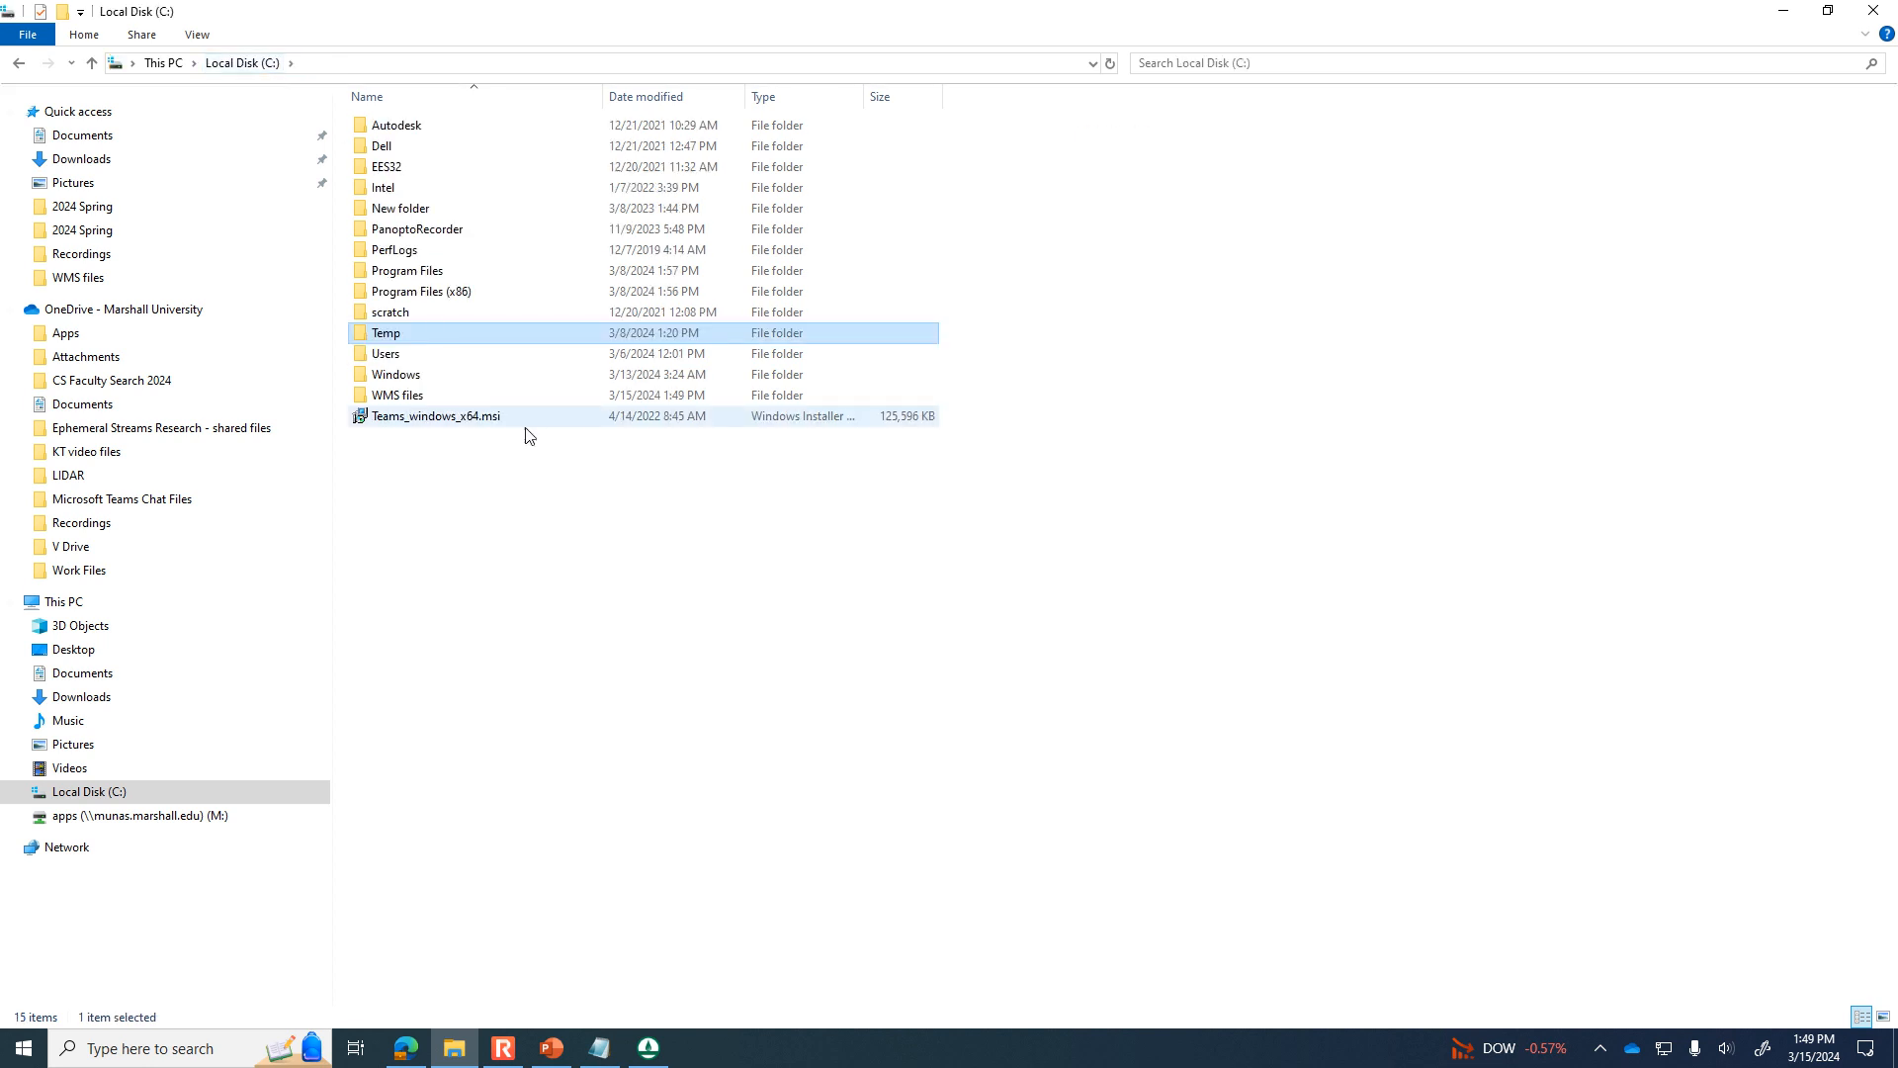
{"action": "double_click", "coordinate": [458, 398]}
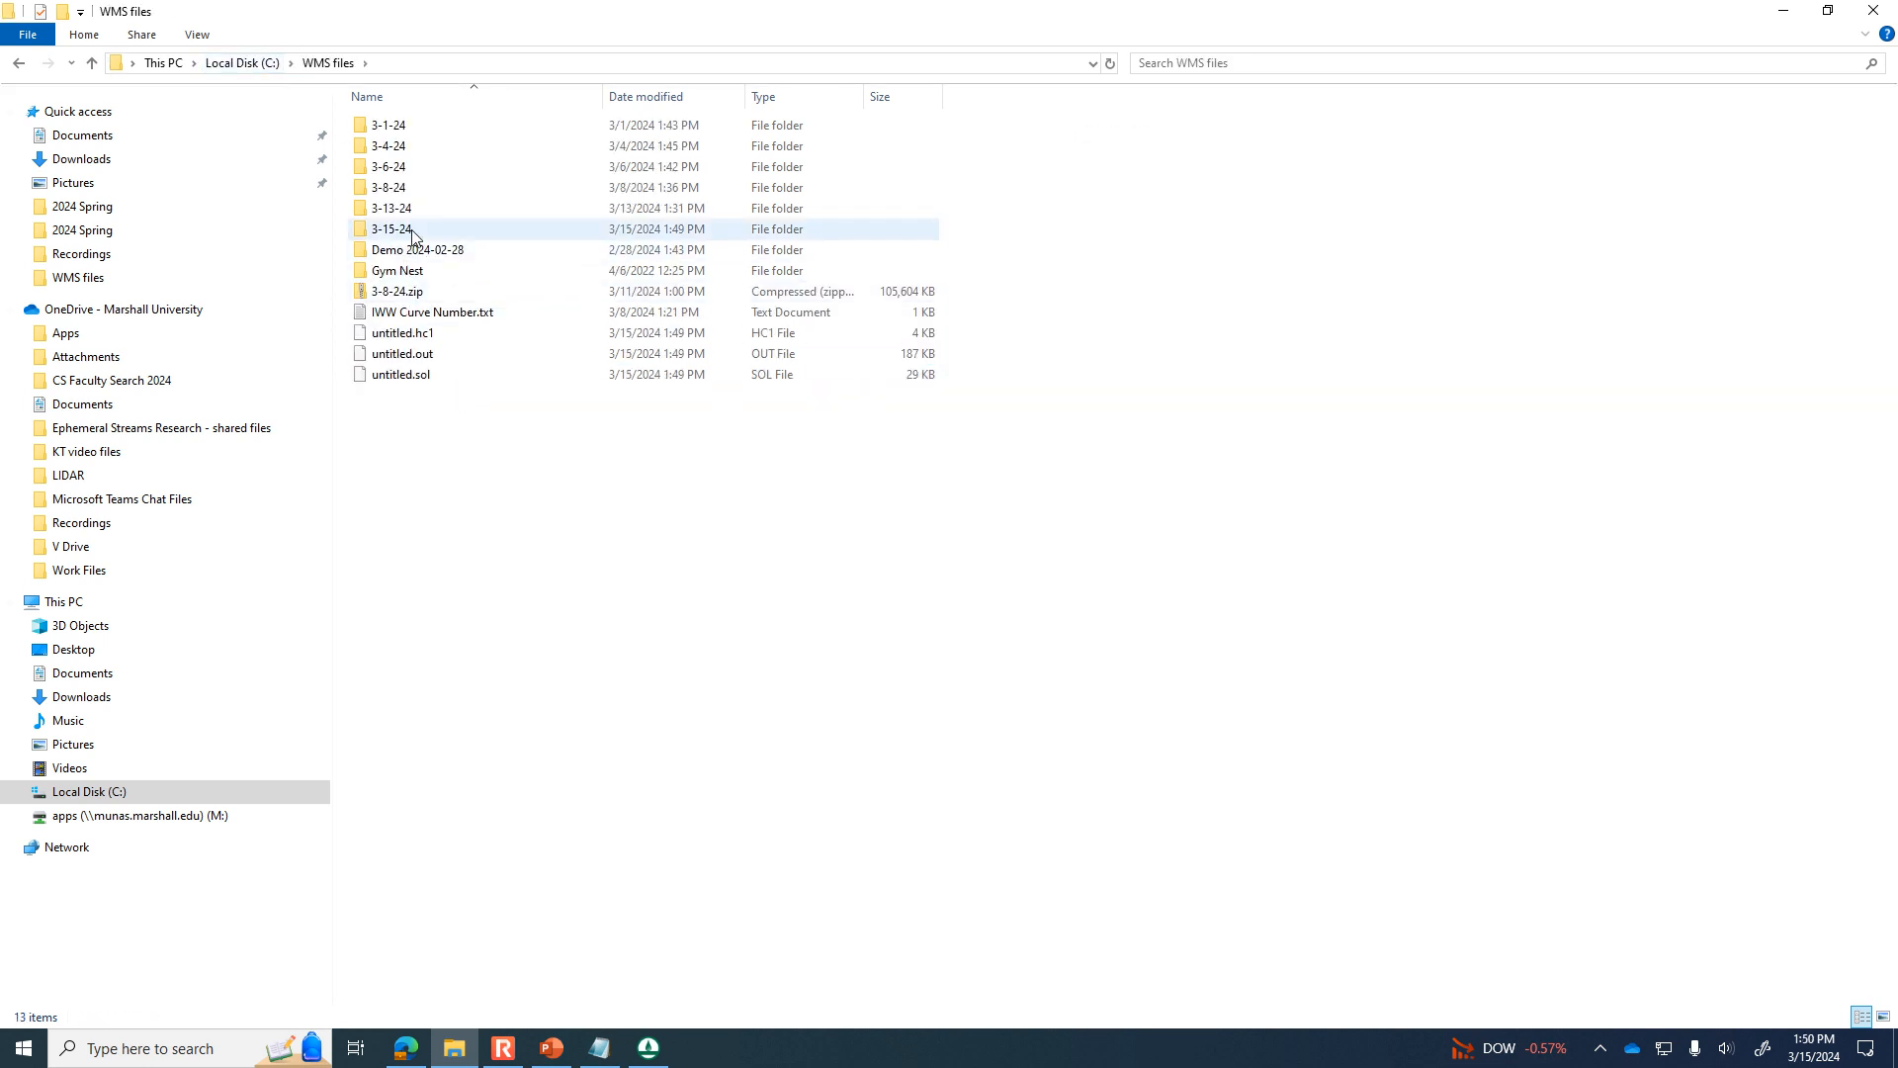
{"action": "double_click", "coordinate": [413, 233]}
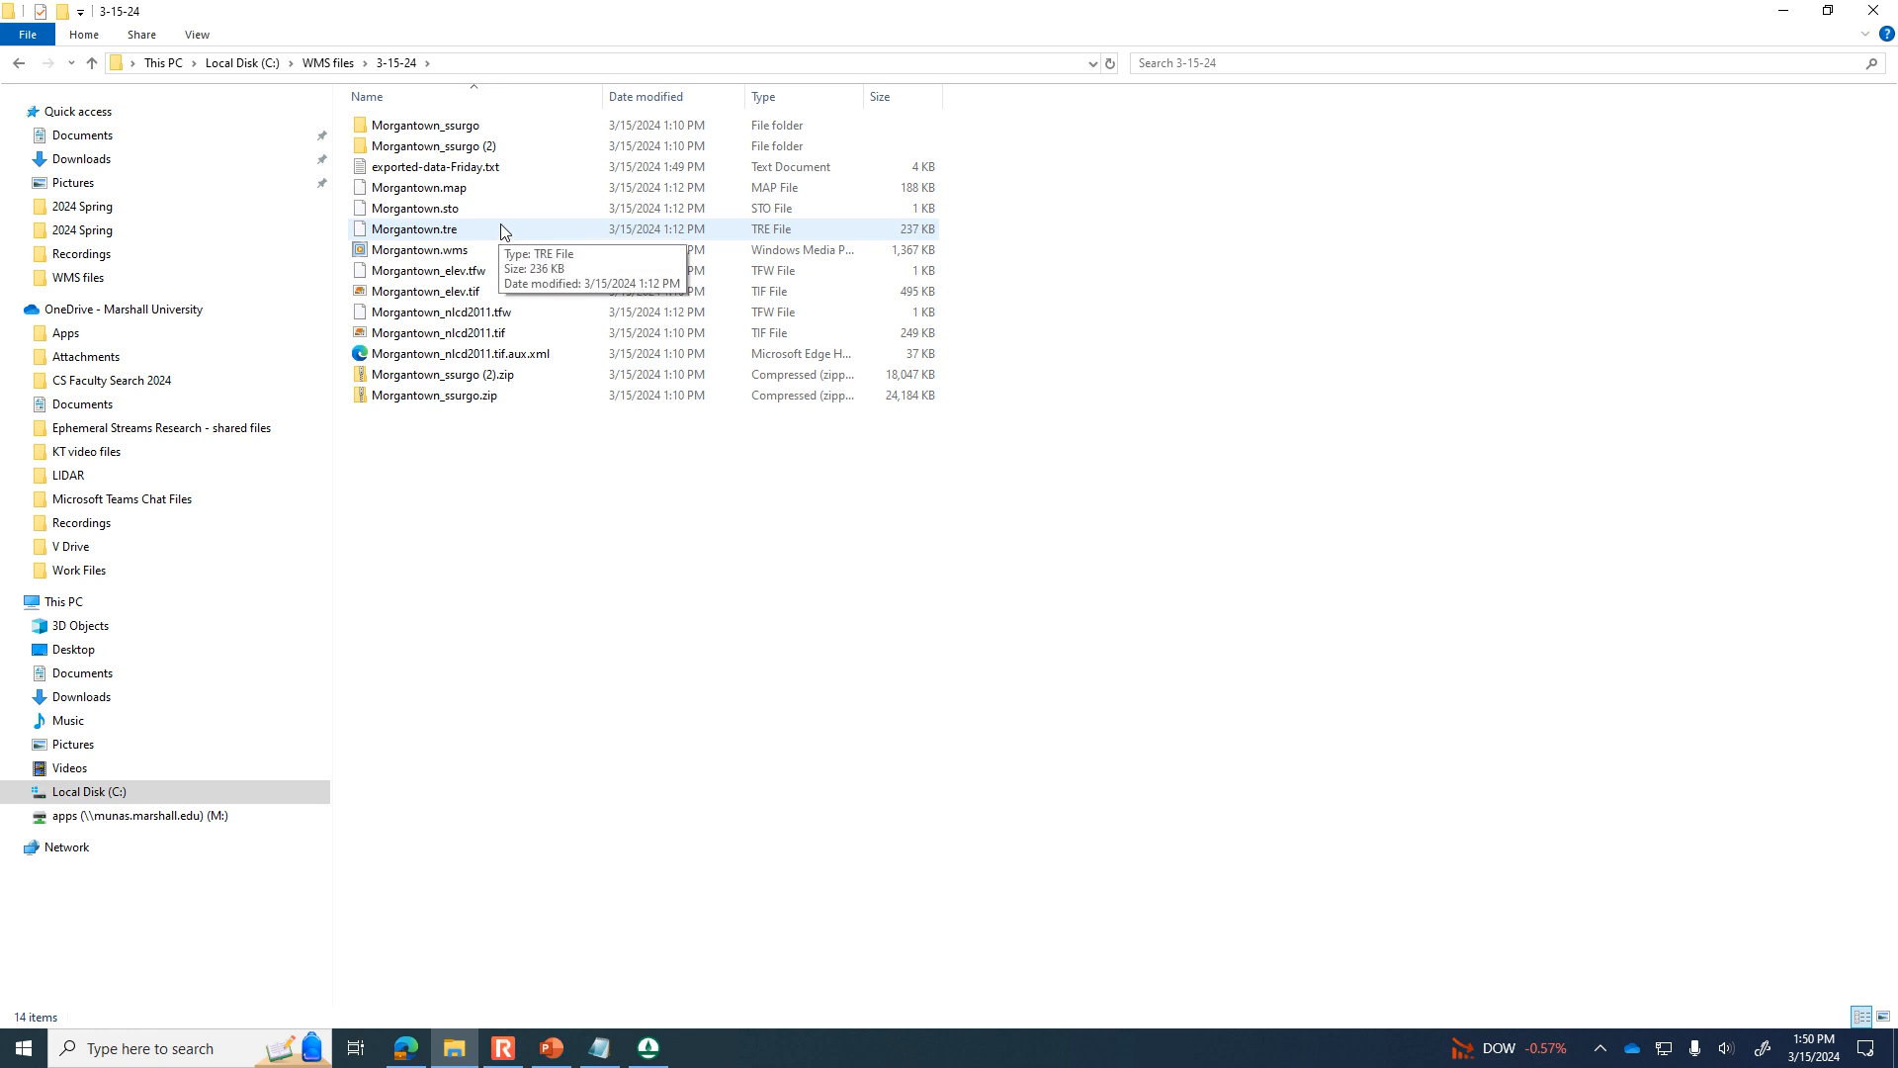
{"action": "left_click", "coordinate": [329, 62]}
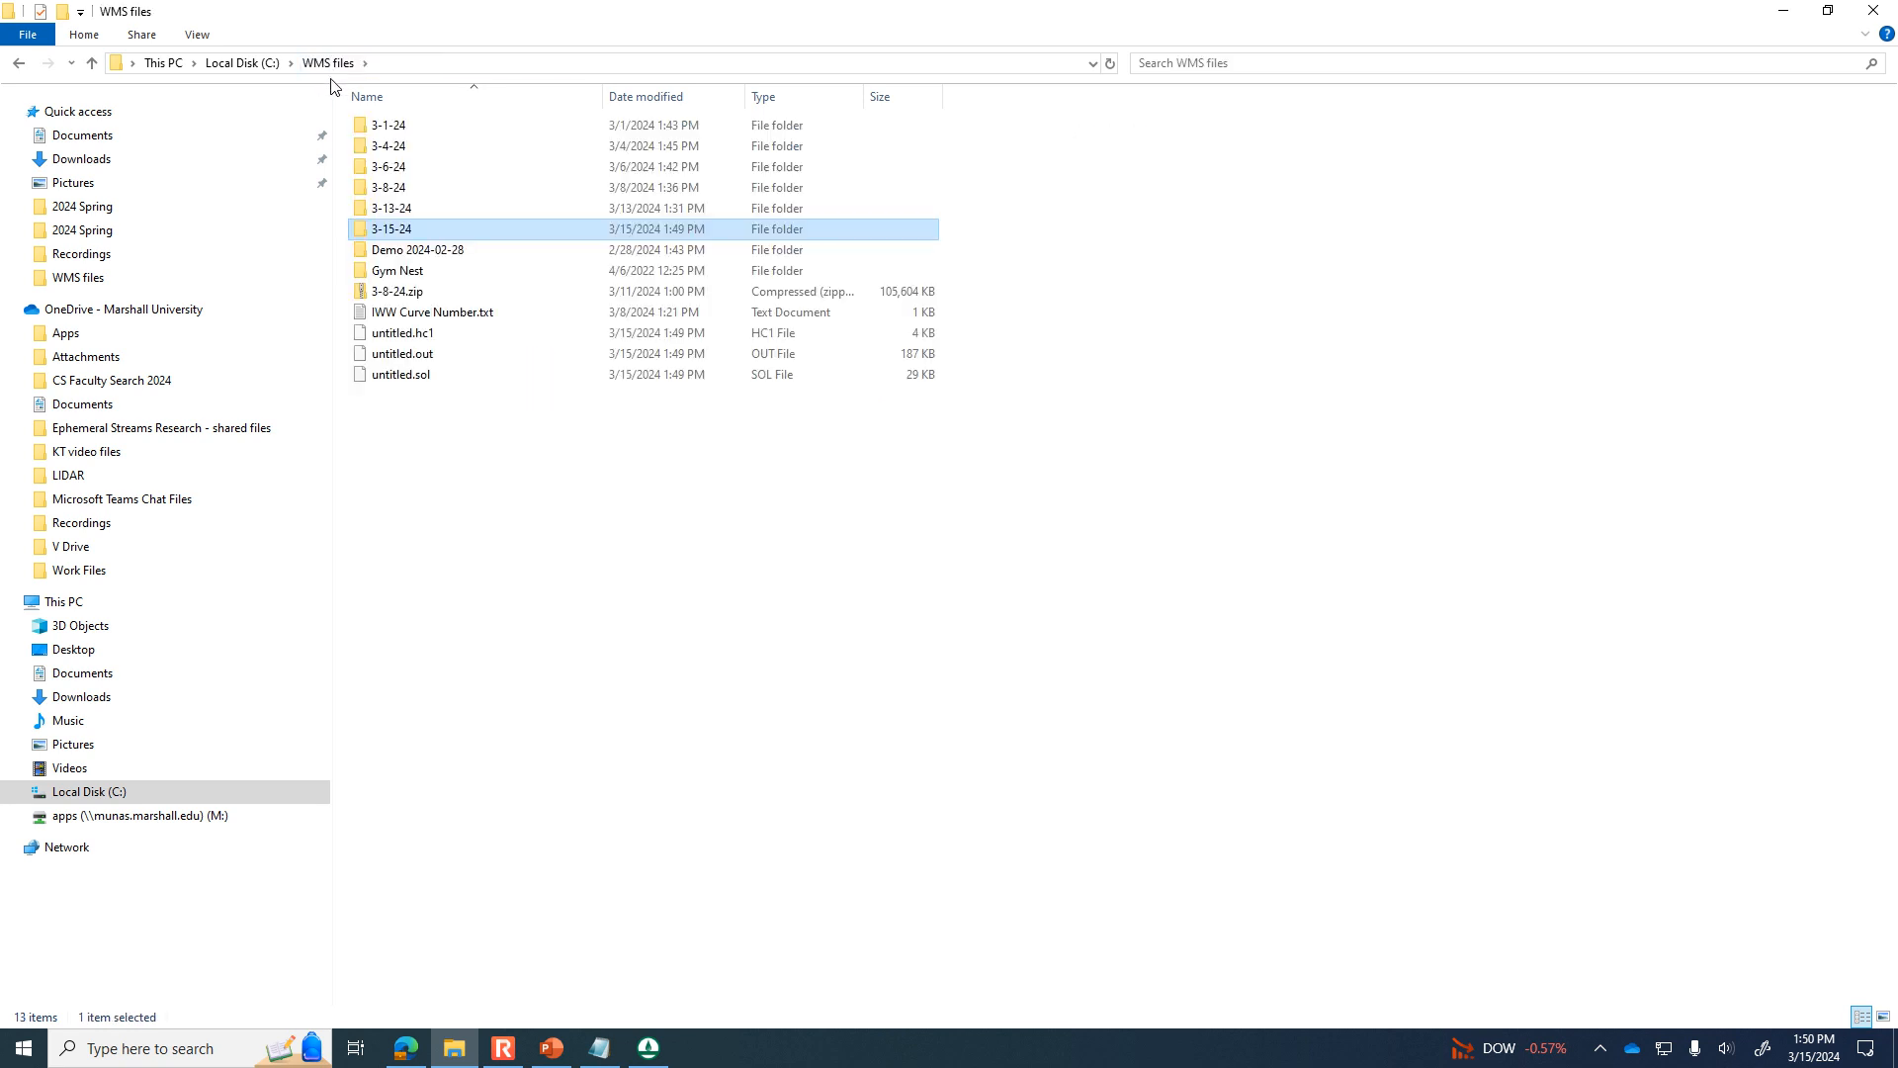
{"action": "double_click", "coordinate": [412, 233]}
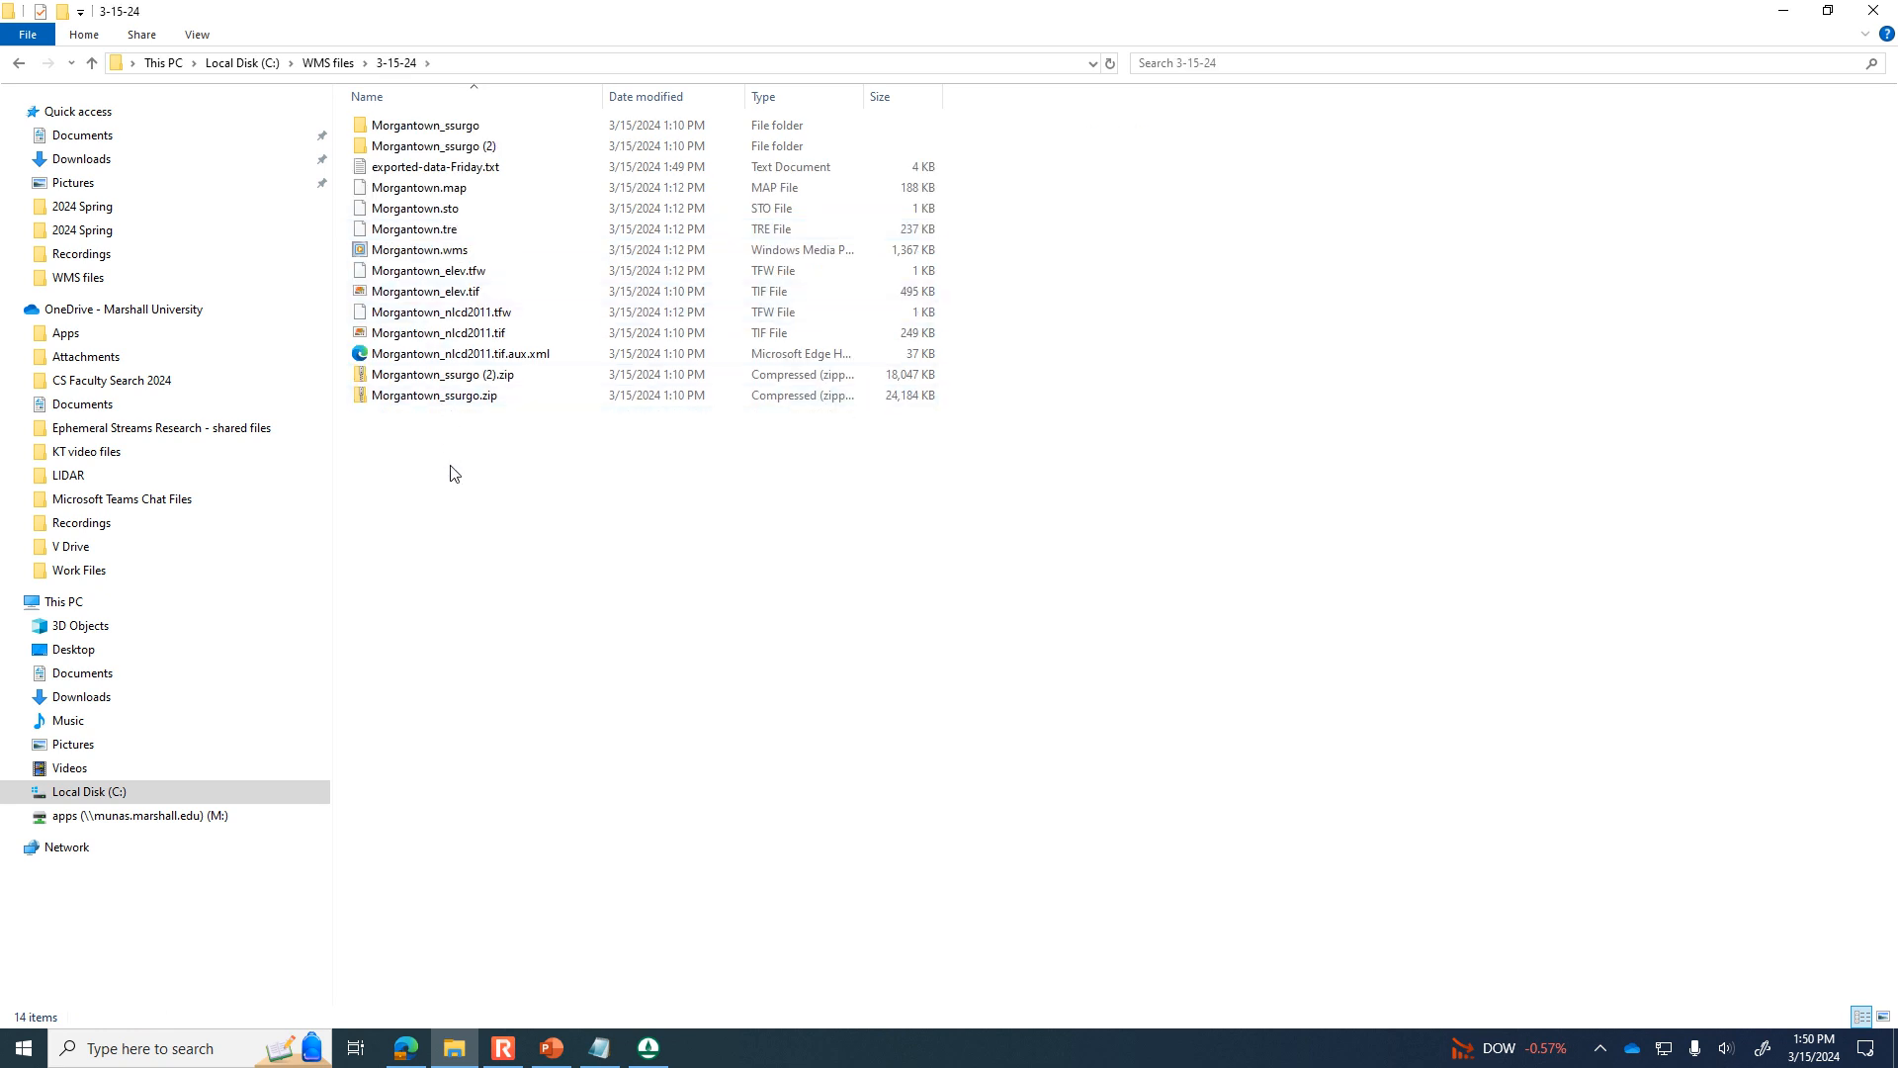
Open exported-data-Friday.txt, look through the exported time and flow values, and switch back to the WMS hydrograph plot.
{"action": "double_click", "coordinate": [433, 170]}
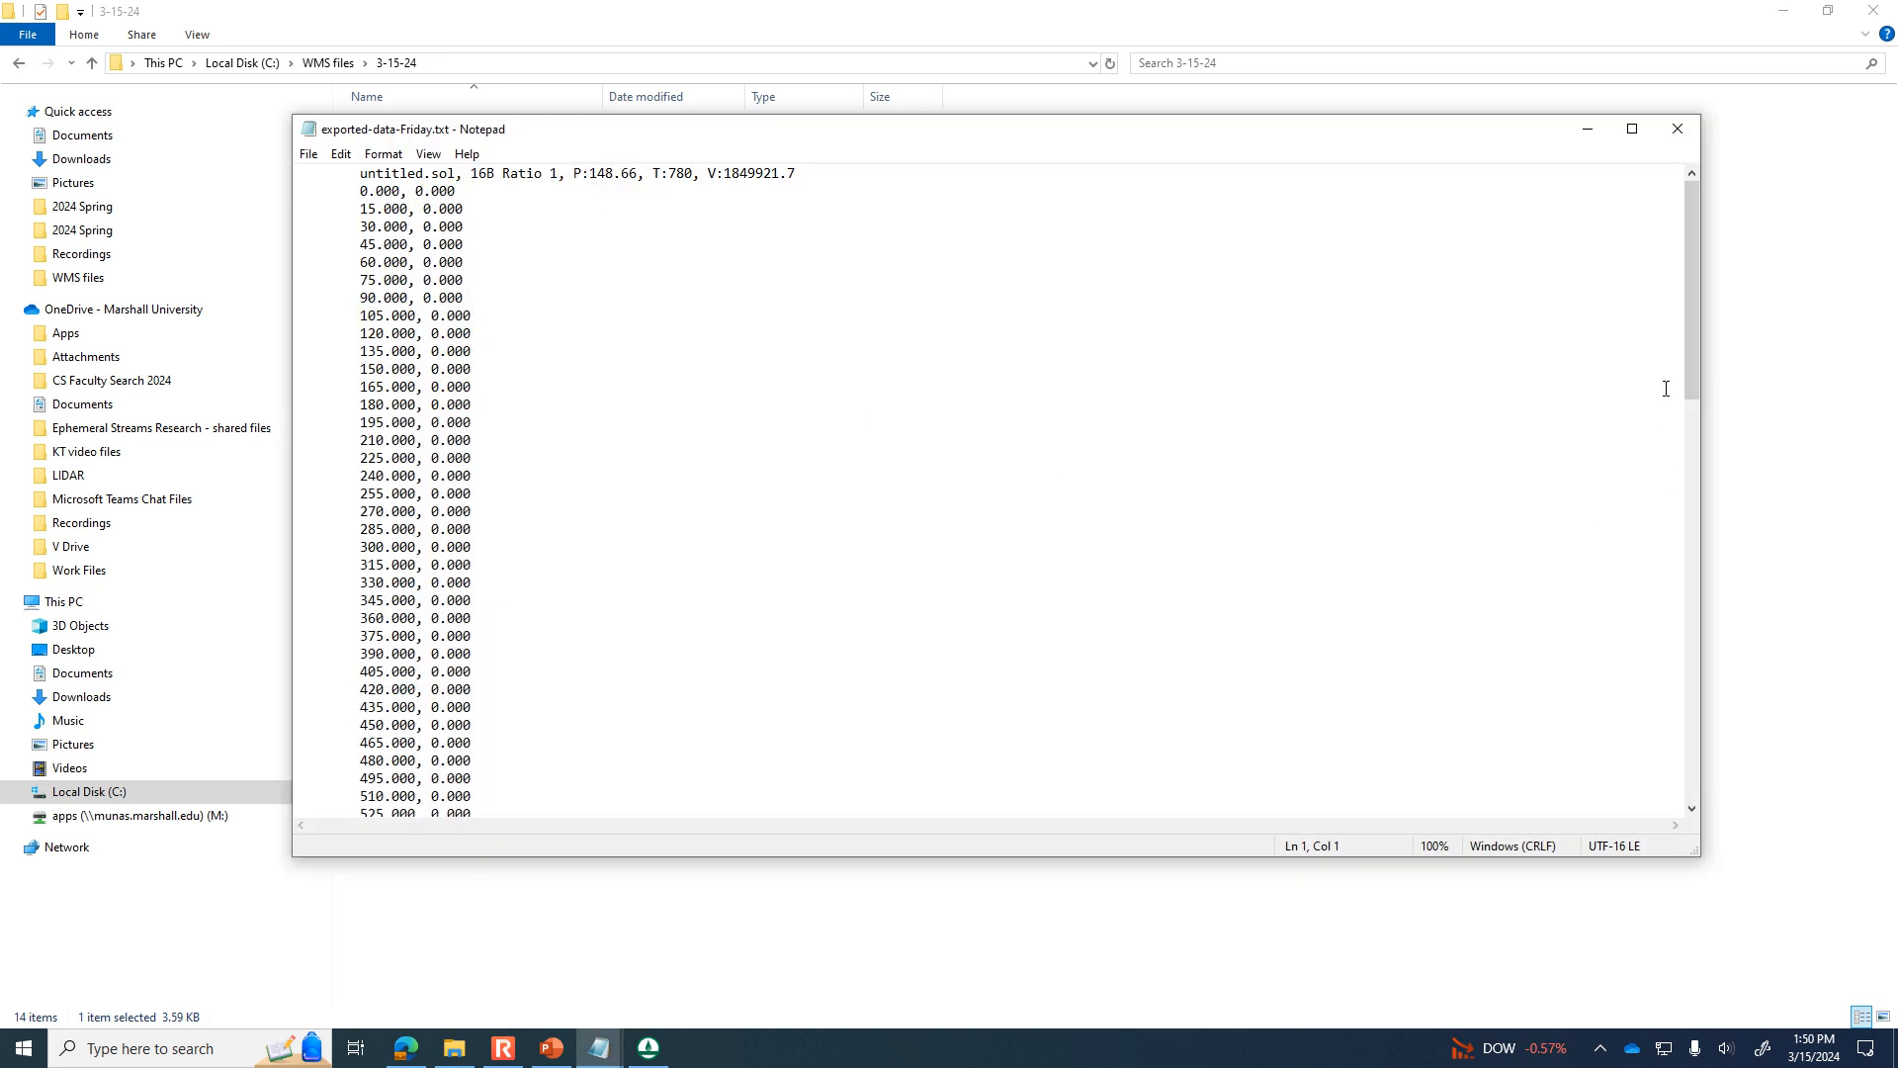
{"action": "left_click_drag", "start_coordinate": [1693, 360], "coordinate": [1727, 865]}
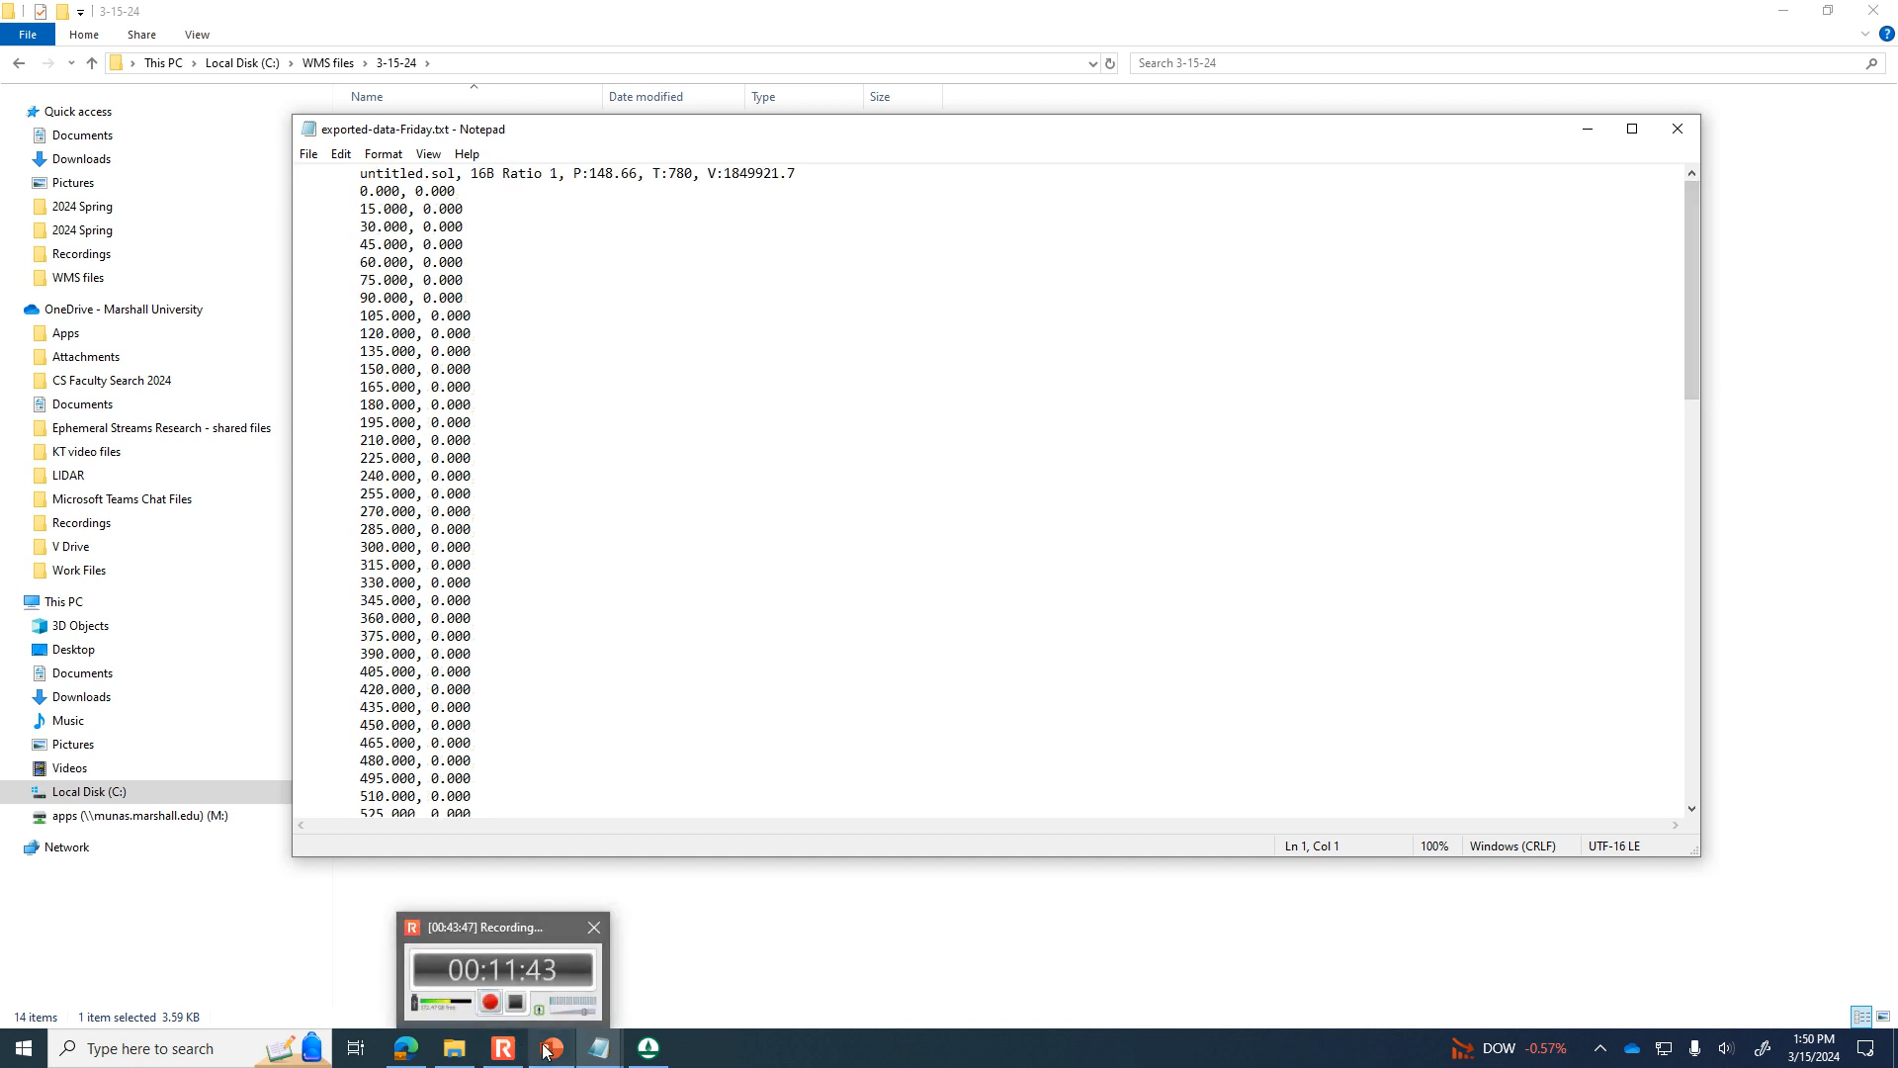
{"action": "left_click", "coordinate": [648, 1048]}
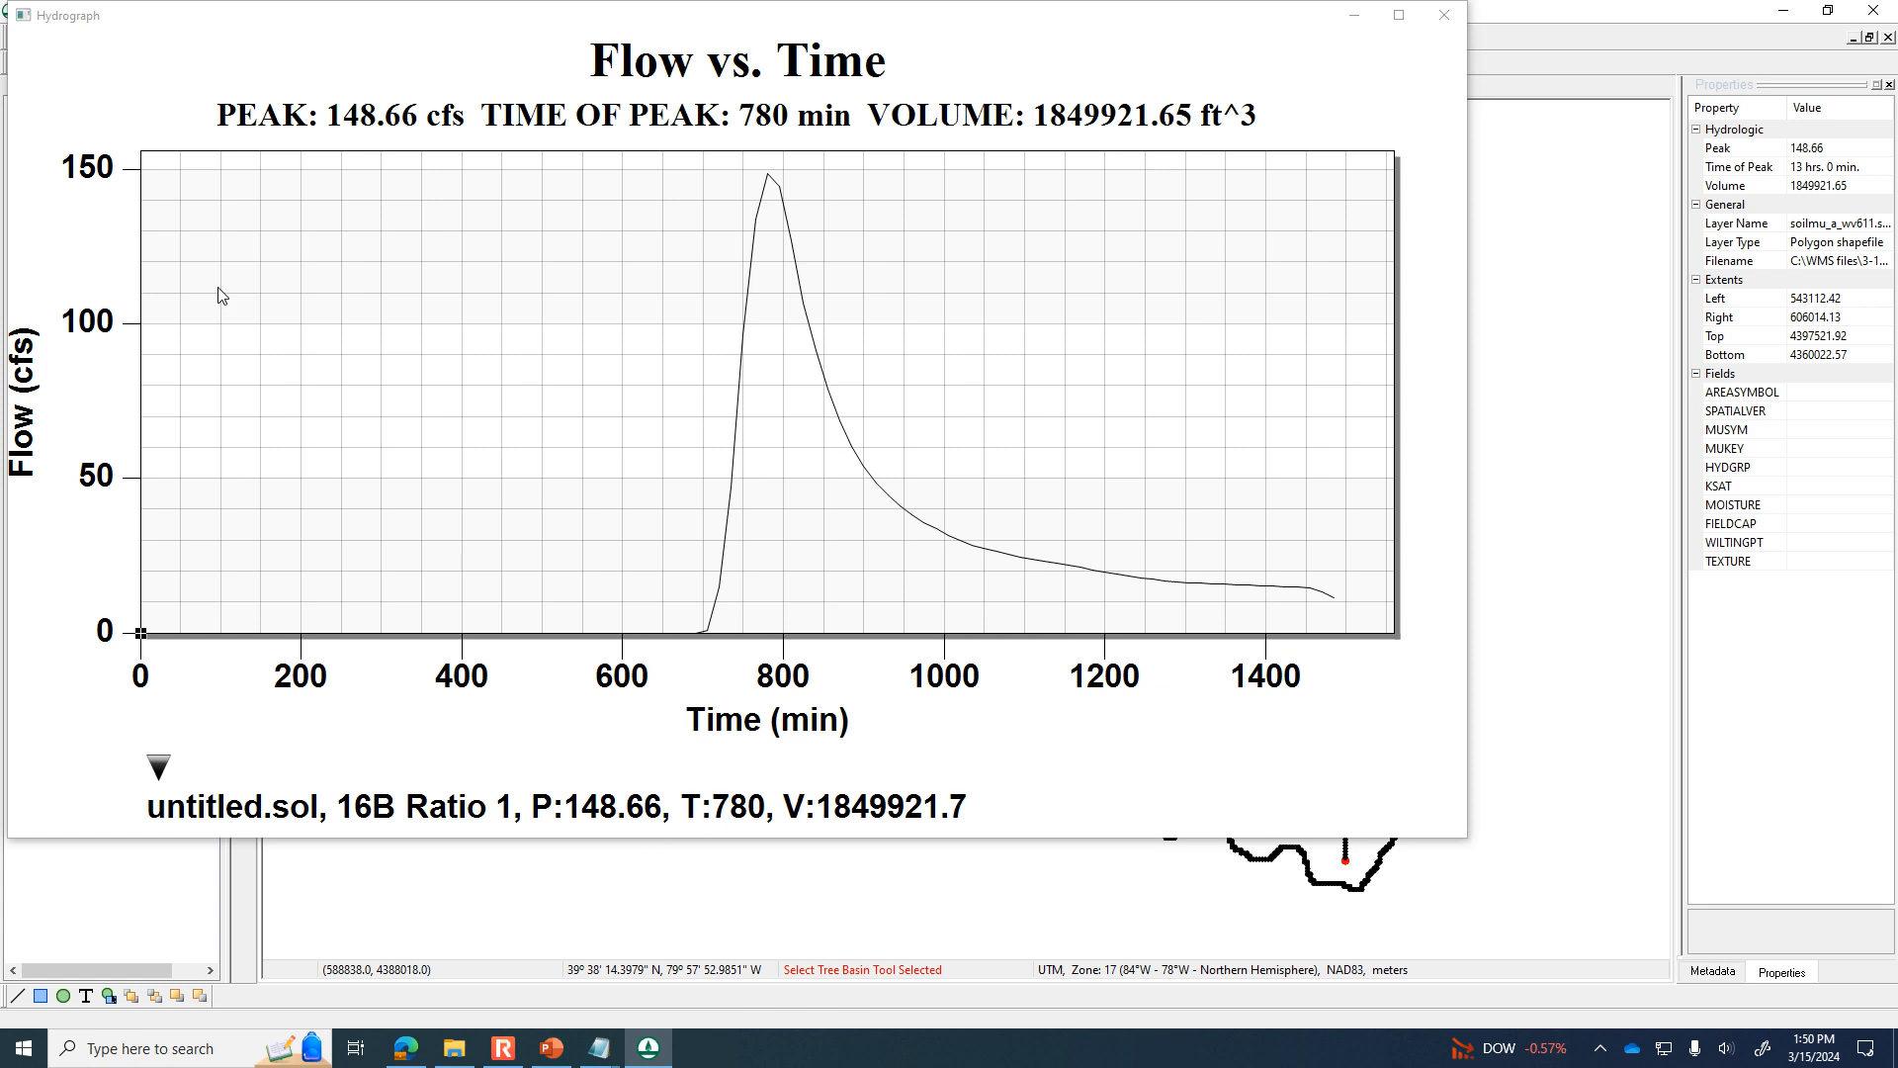